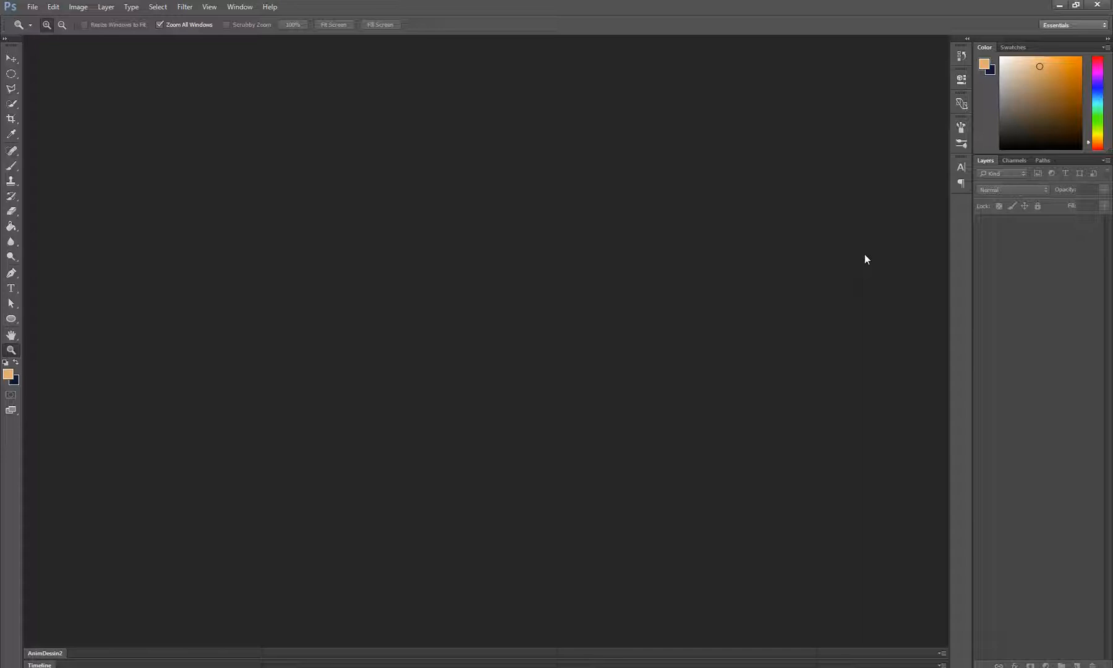
Start a new document and set its width to 2048 and its height to 1152
{"action": "key", "text": "ctrl+n"}
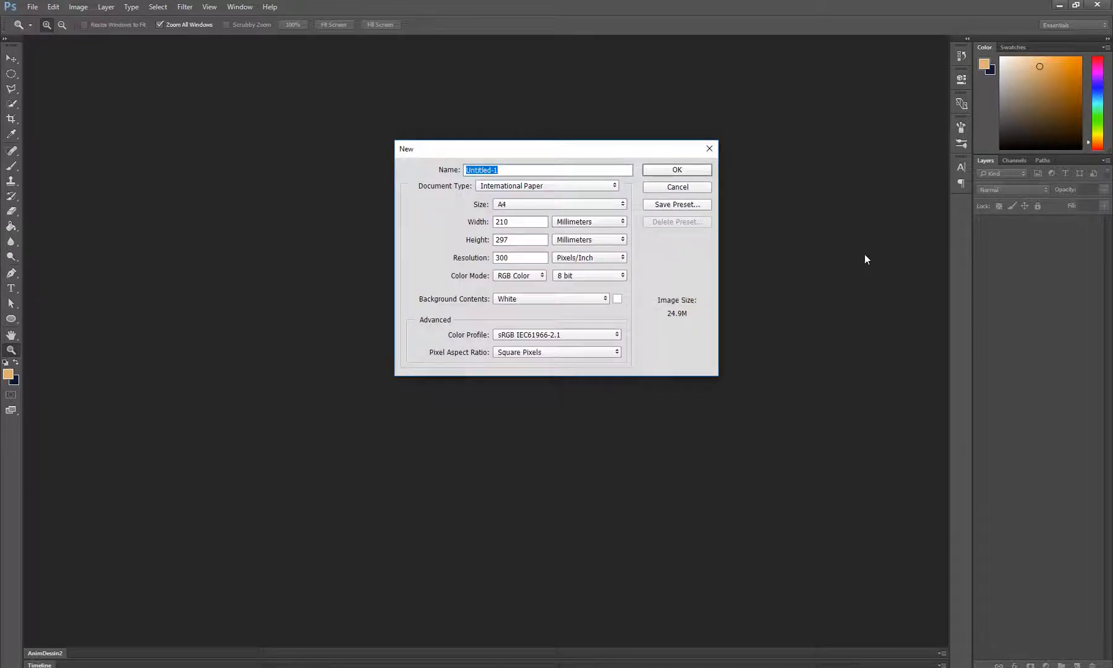
{"action": "left_click", "coordinate": [575, 185]}
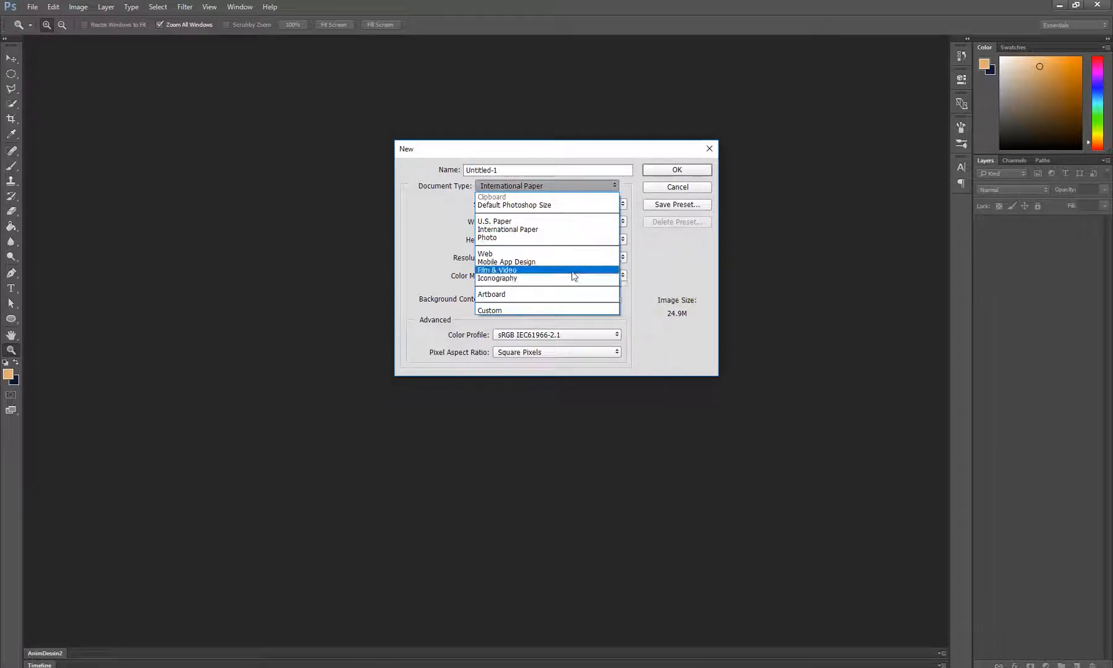
{"action": "left_click", "coordinate": [691, 274]}
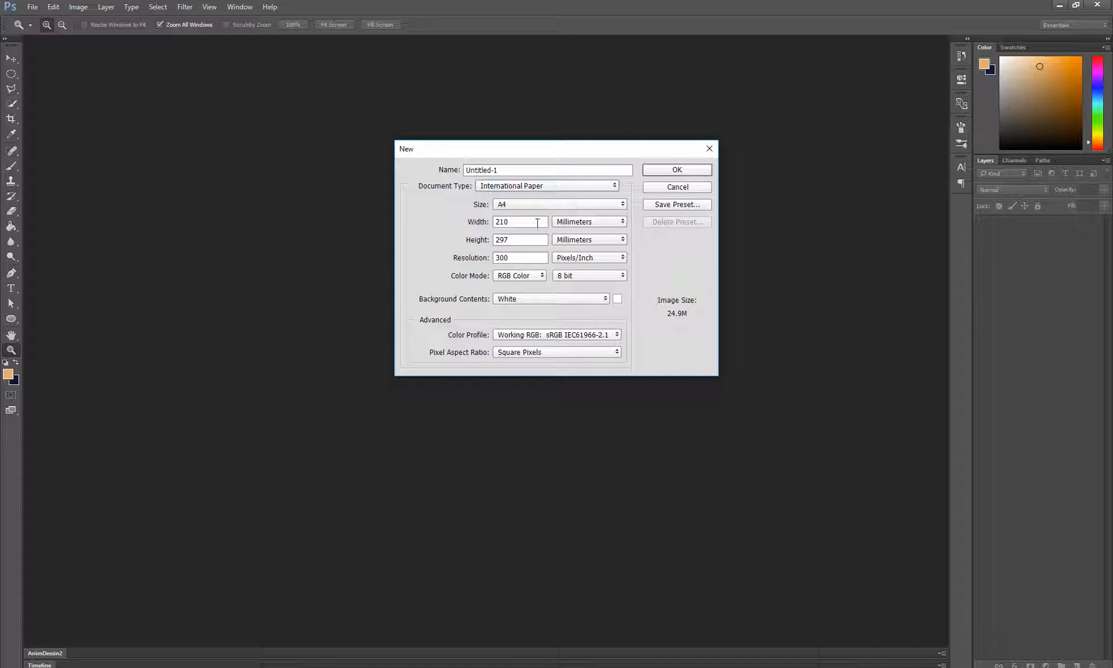
{"action": "left_click_drag", "start_coordinate": [537, 223], "coordinate": [484, 222]}
{"action": "type", "text": "2048"}
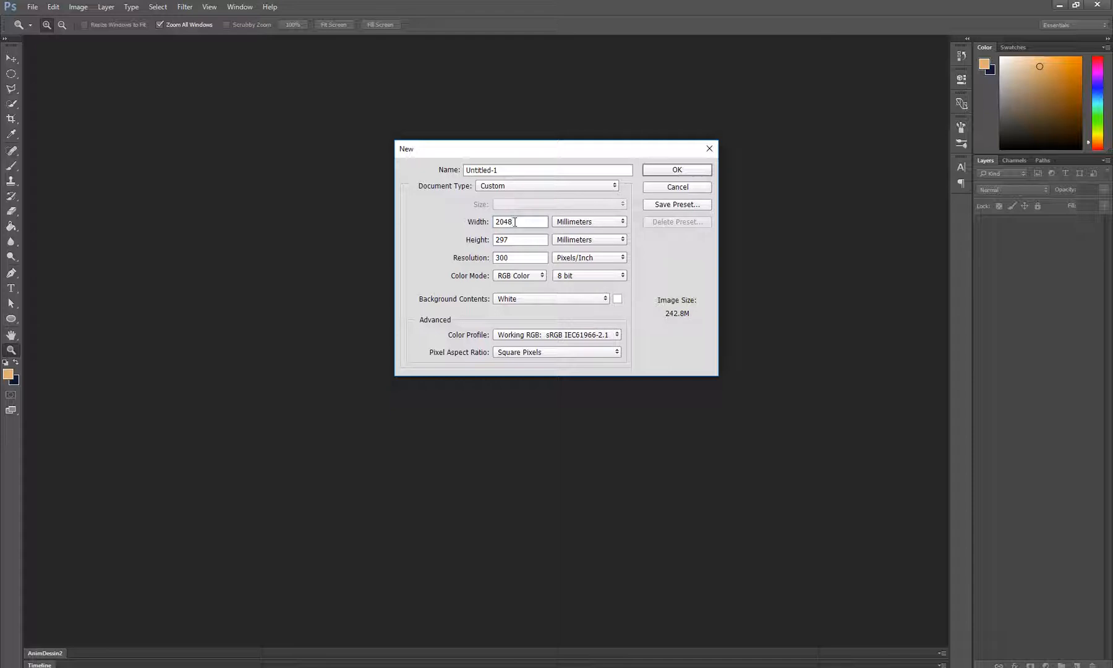
{"action": "key", "text": "Tab"}
{"action": "type", "text": "1152"}
Launch Adobe After Effects CC 2015 while the new document settings stay open
{"action": "key", "text": "super"}
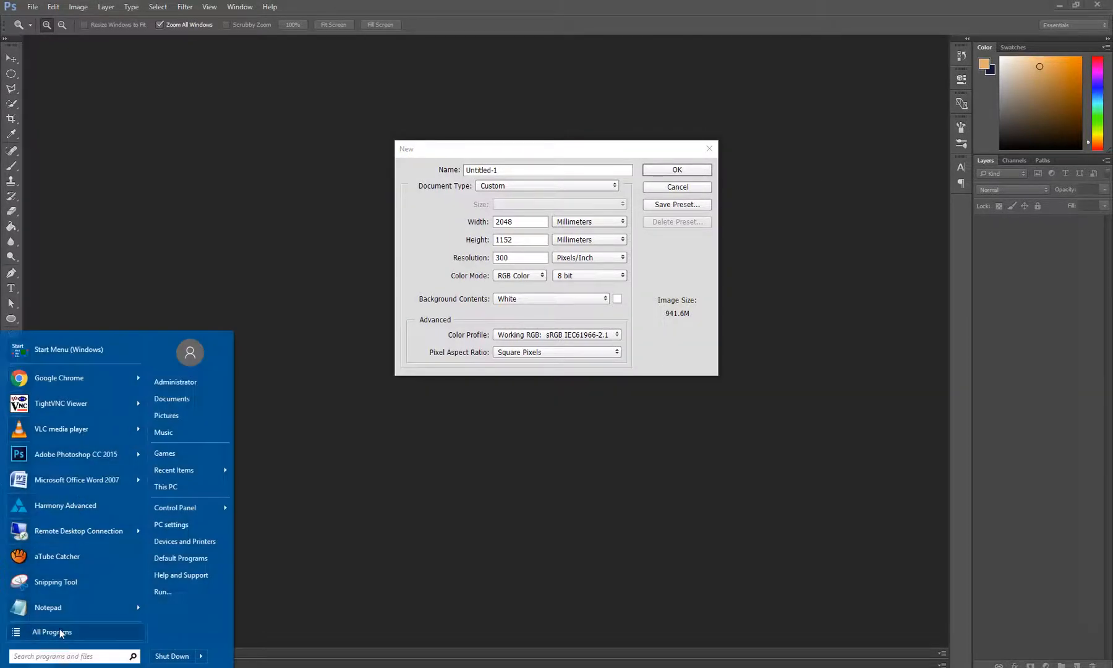
{"action": "type", "text": "afte"}
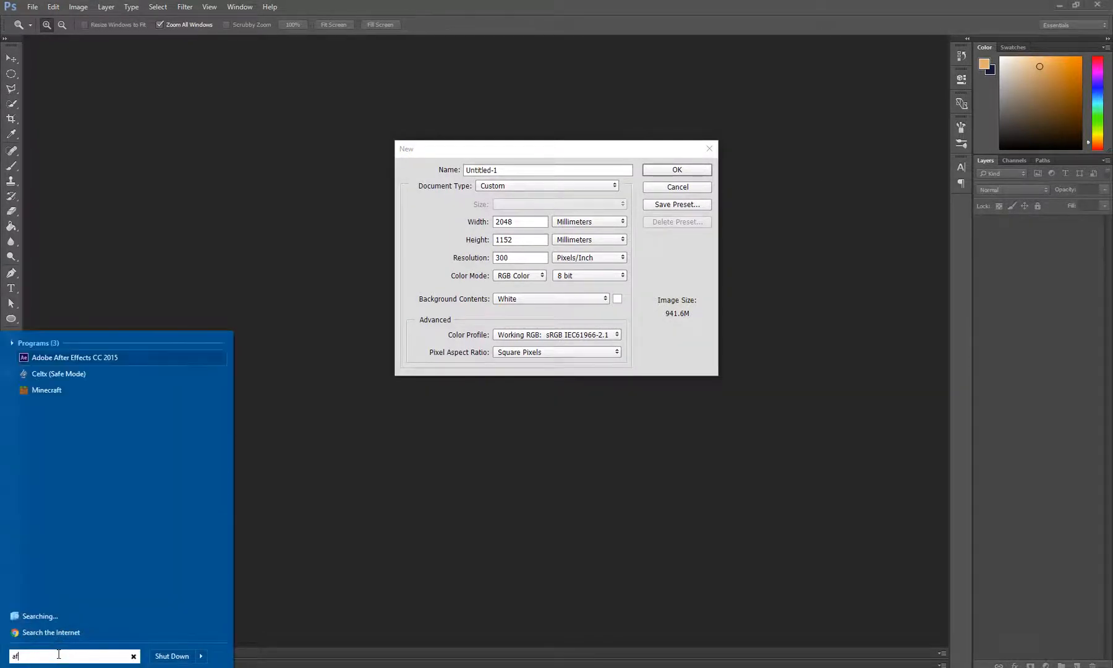
{"action": "left_click", "coordinate": [107, 359]}
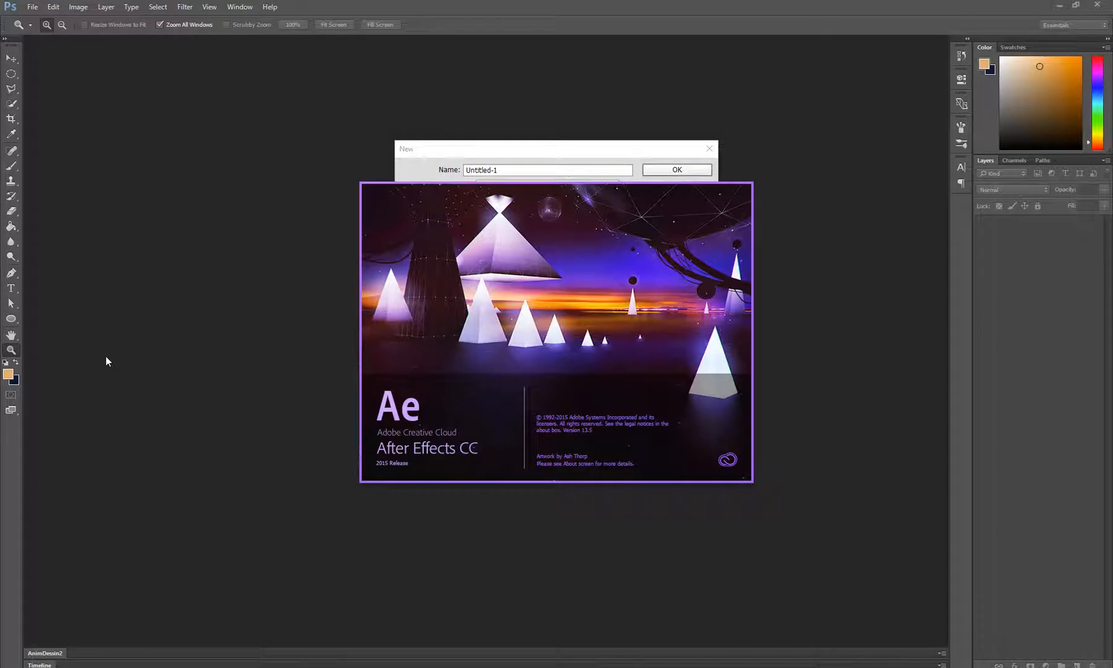
Change the new document's units to pixels and set its size to 2048 wide by 1152 high
{"action": "left_click", "coordinate": [577, 222]}
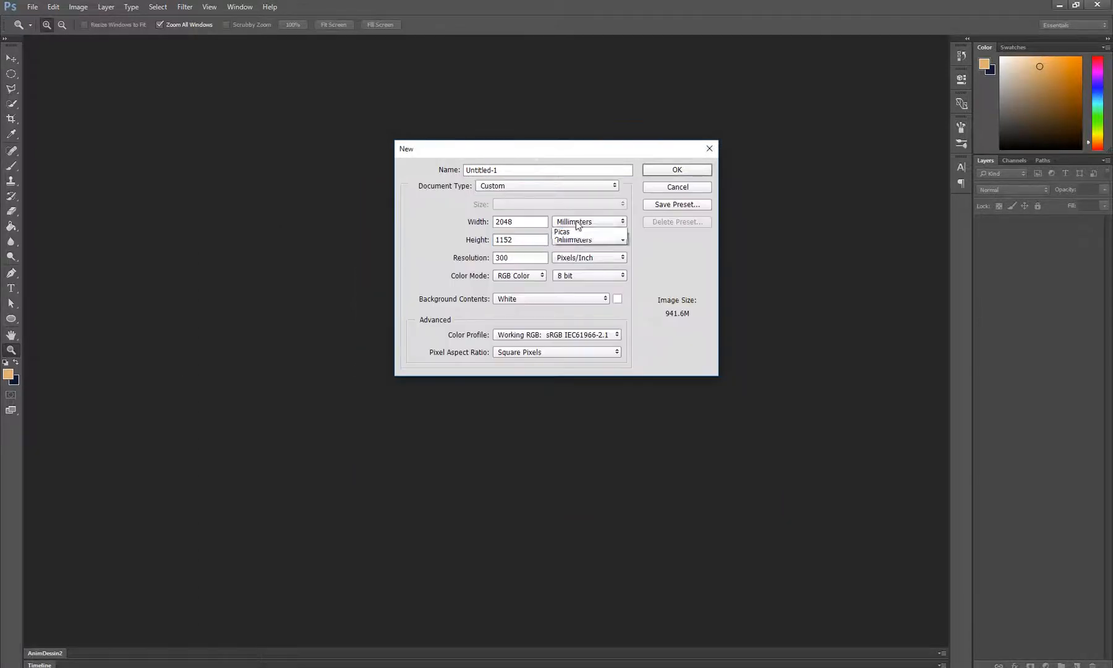
{"action": "left_click", "coordinate": [581, 223]}
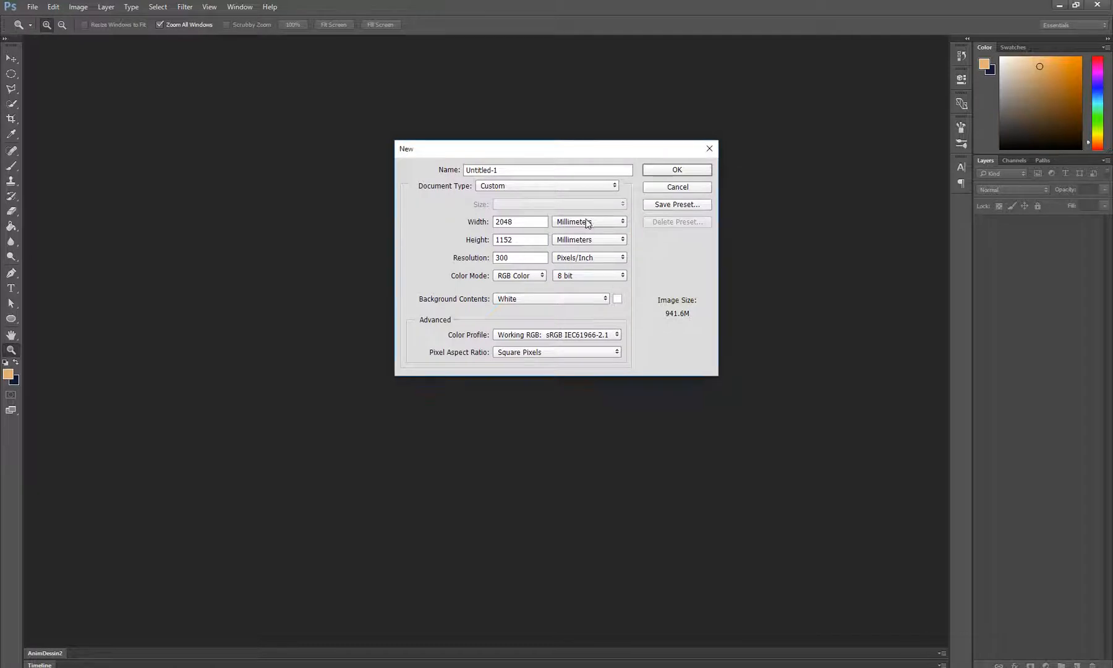
{"action": "left_click", "coordinate": [586, 223]}
{"action": "left_click", "coordinate": [583, 238]}
{"action": "double_click", "coordinate": [513, 221]}
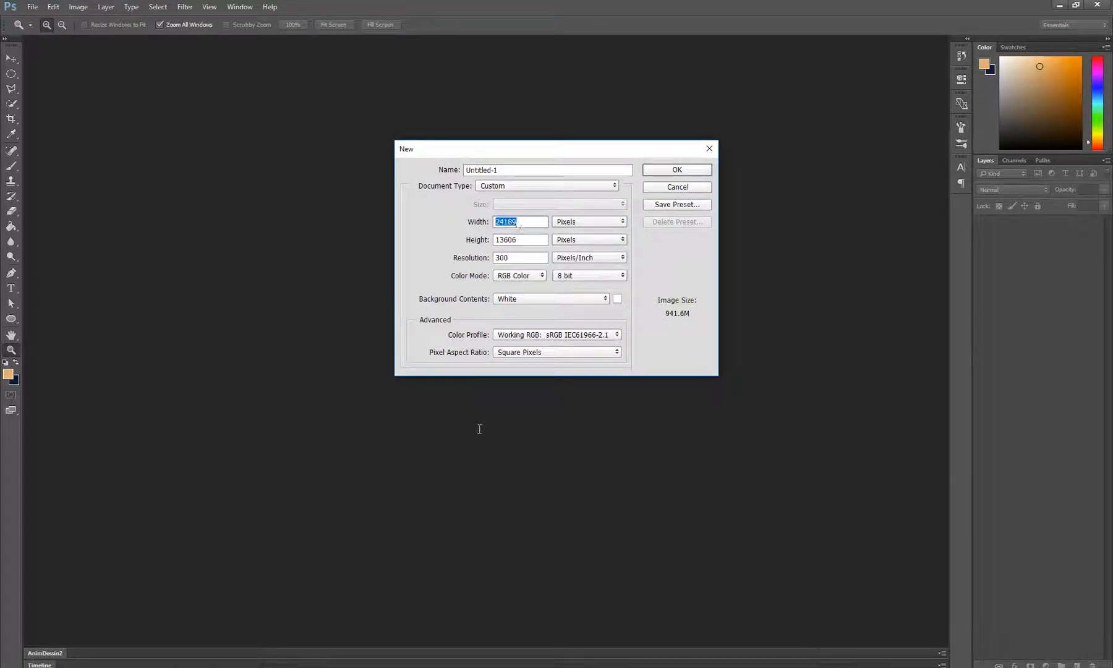
{"action": "type", "text": "2048"}
{"action": "key", "text": "Tab"}
{"action": "type", "text": "1152"}
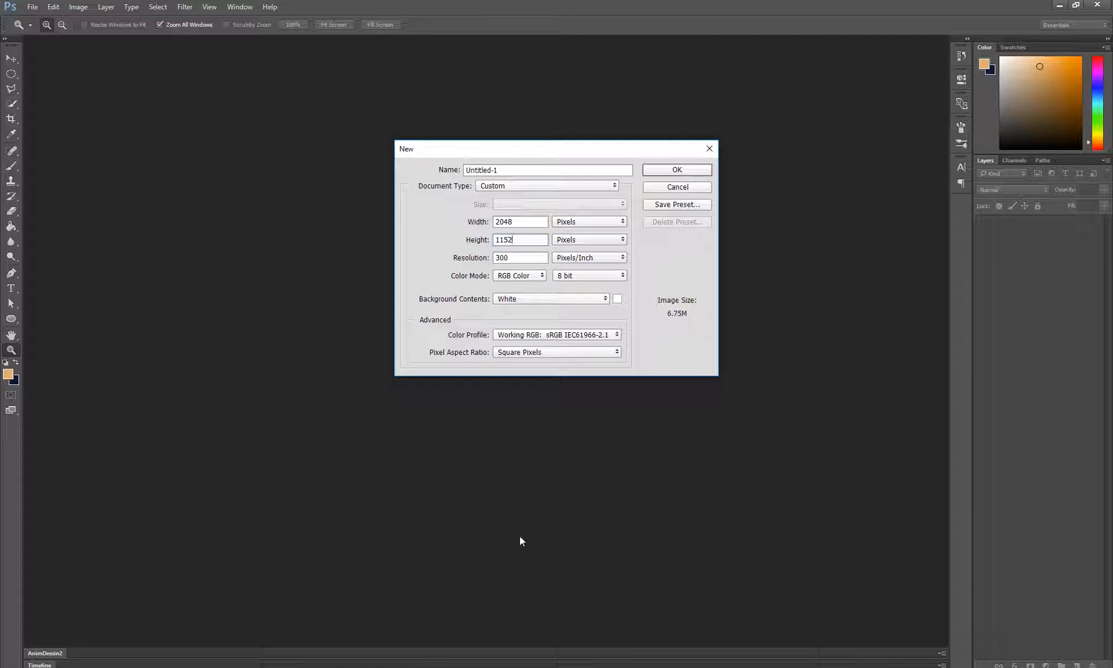
Set the new document's resolution to 72 pixels/inch and its background contents to White
{"action": "double_click", "coordinate": [516, 260]}
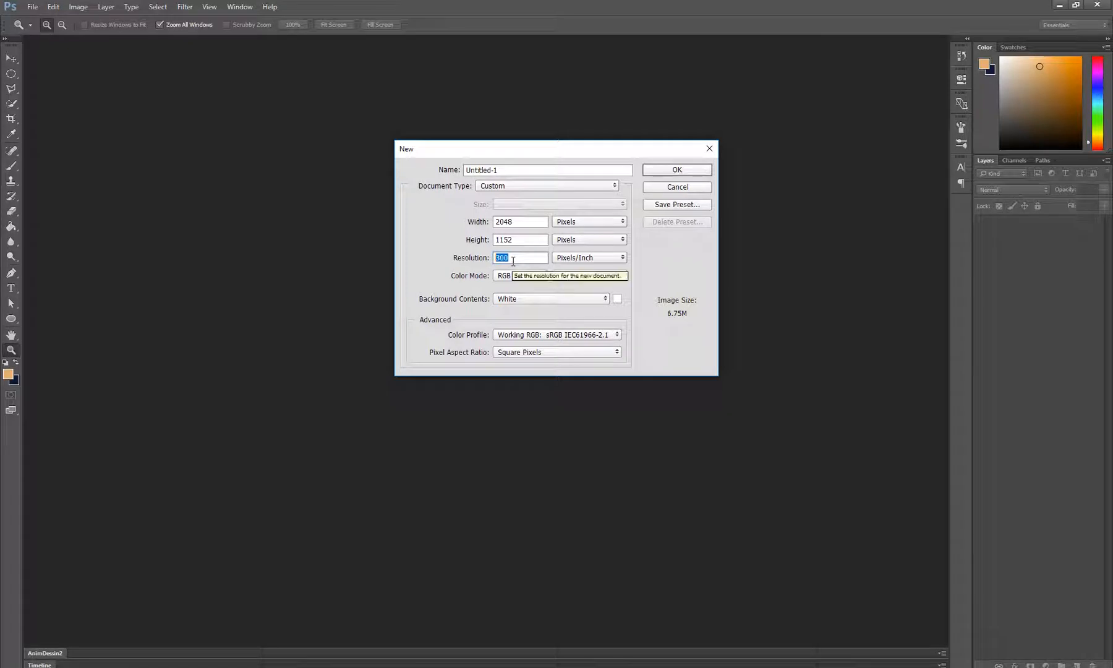
{"action": "type", "text": "72"}
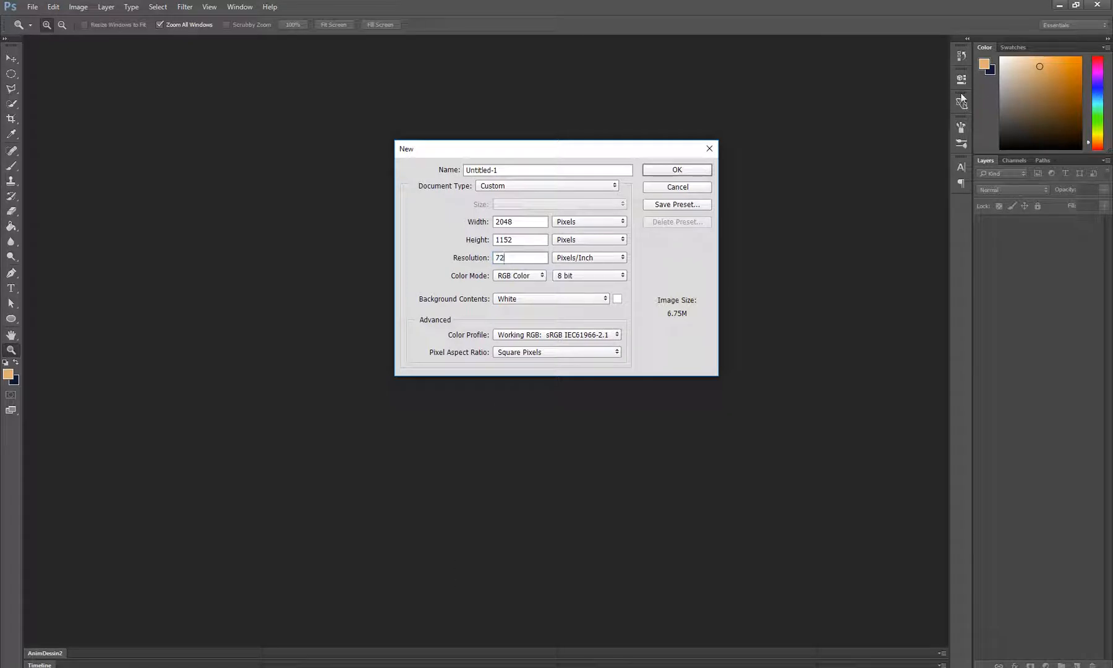
{"action": "double_click", "coordinate": [502, 257]}
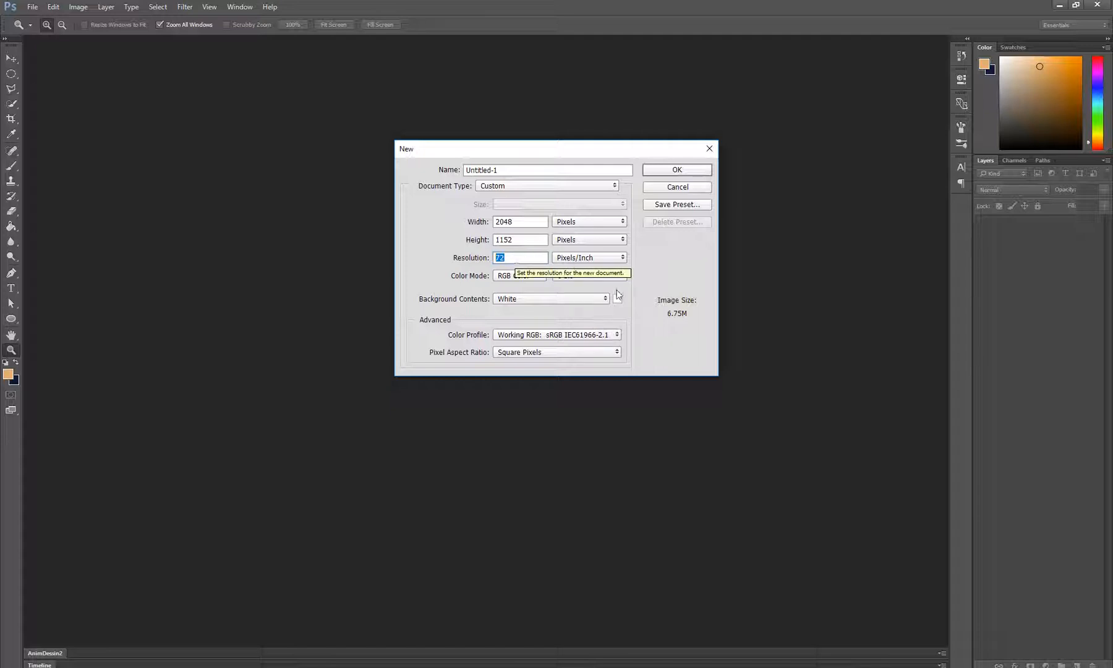
{"action": "left_click", "coordinate": [536, 299]}
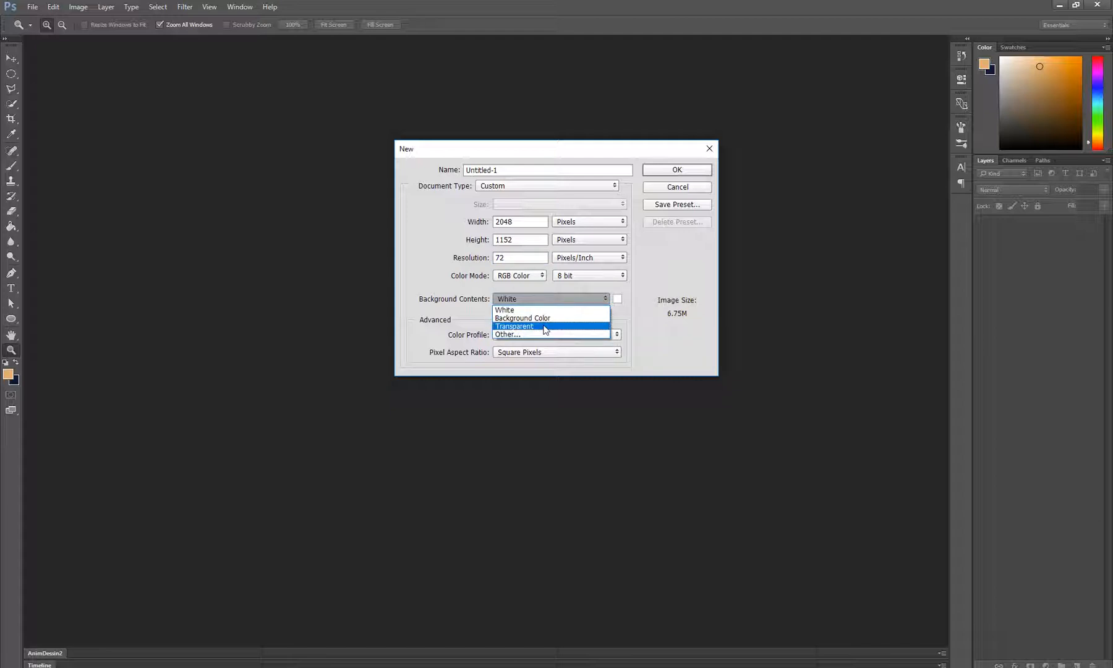
{"action": "left_click", "coordinate": [543, 311]}
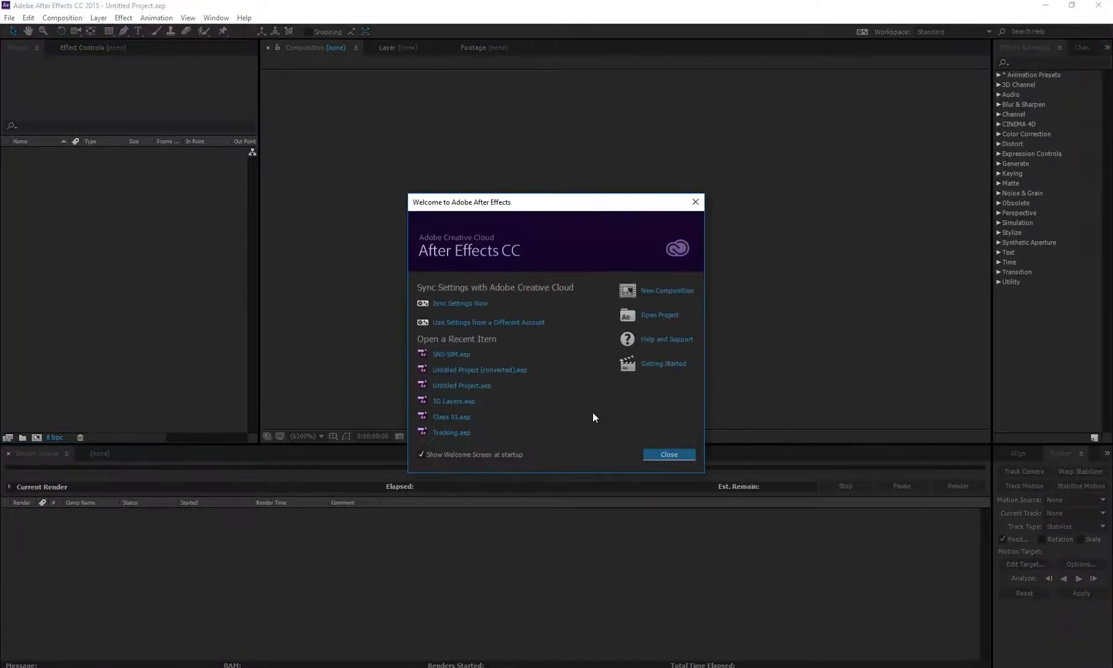
Switch to After Effects and try a new composition from the HDTV 1080 24 preset with its width set to 2048 px
{"action": "left_click", "coordinate": [660, 453]}
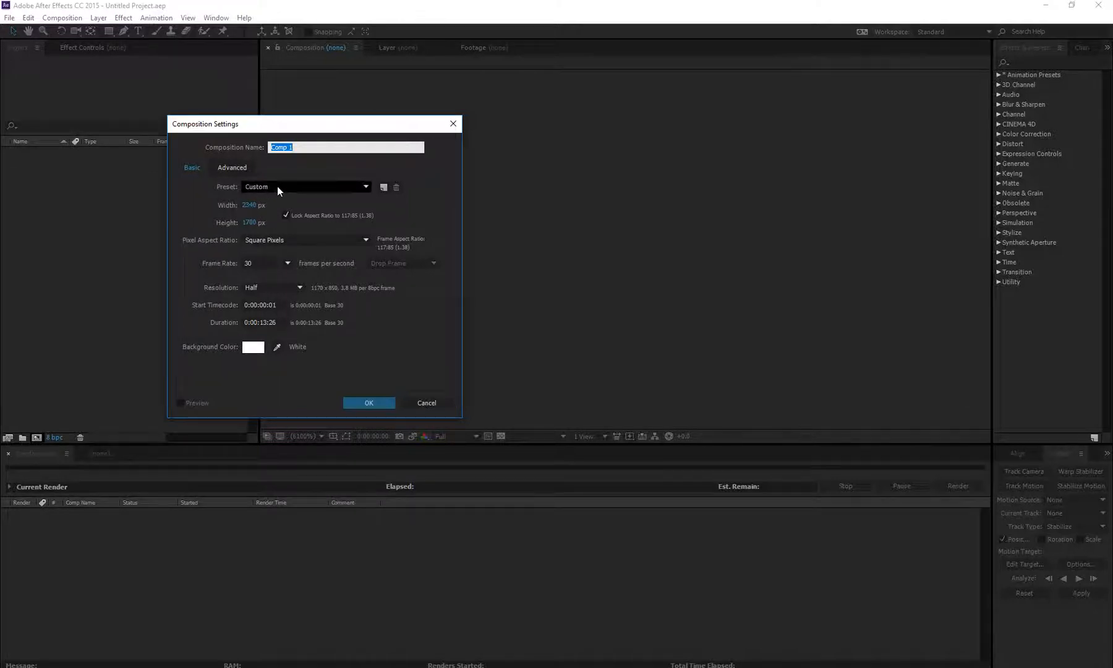
{"action": "left_click", "coordinate": [278, 186]}
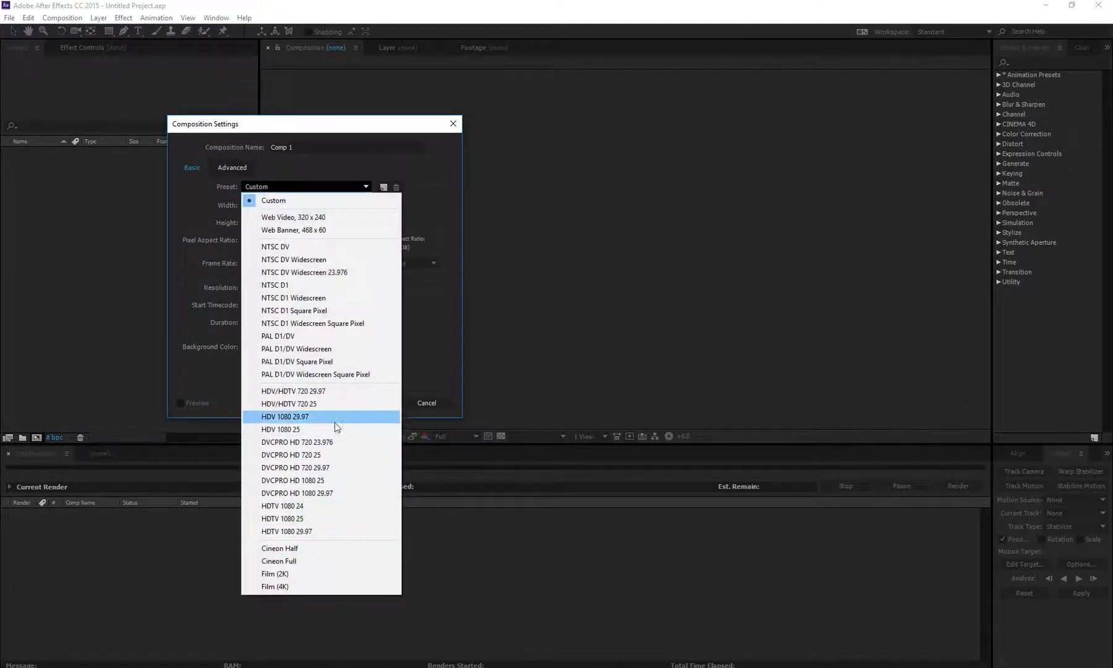
{"action": "left_click", "coordinate": [325, 507]}
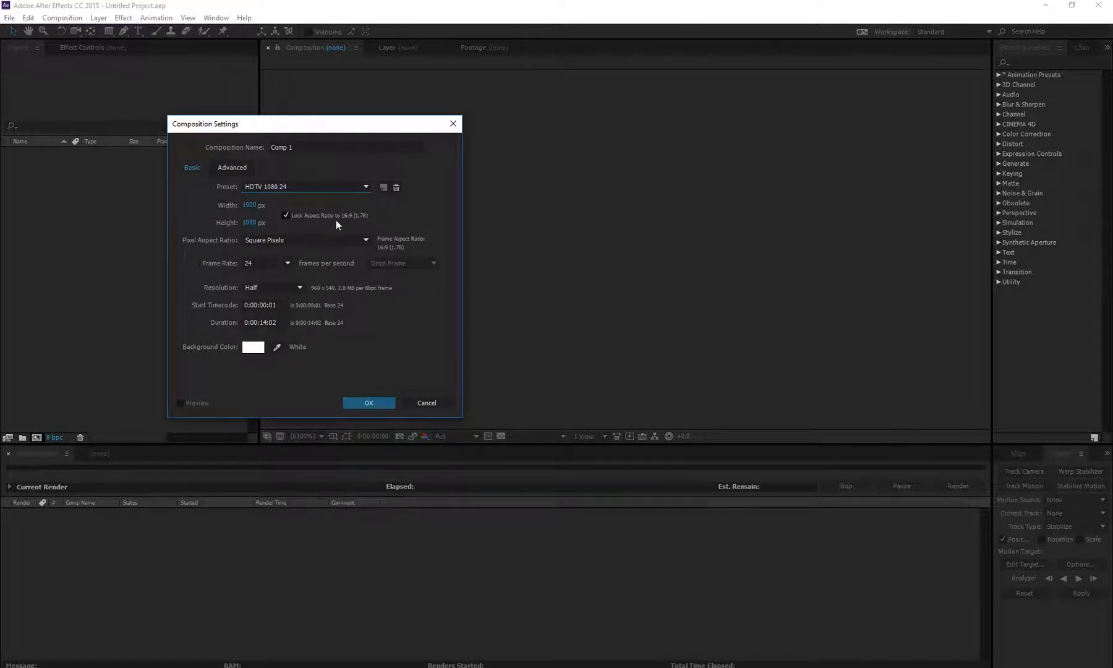
{"action": "left_click", "coordinate": [285, 214]}
{"action": "left_click", "coordinate": [249, 204]}
{"action": "type", "text": "40"}
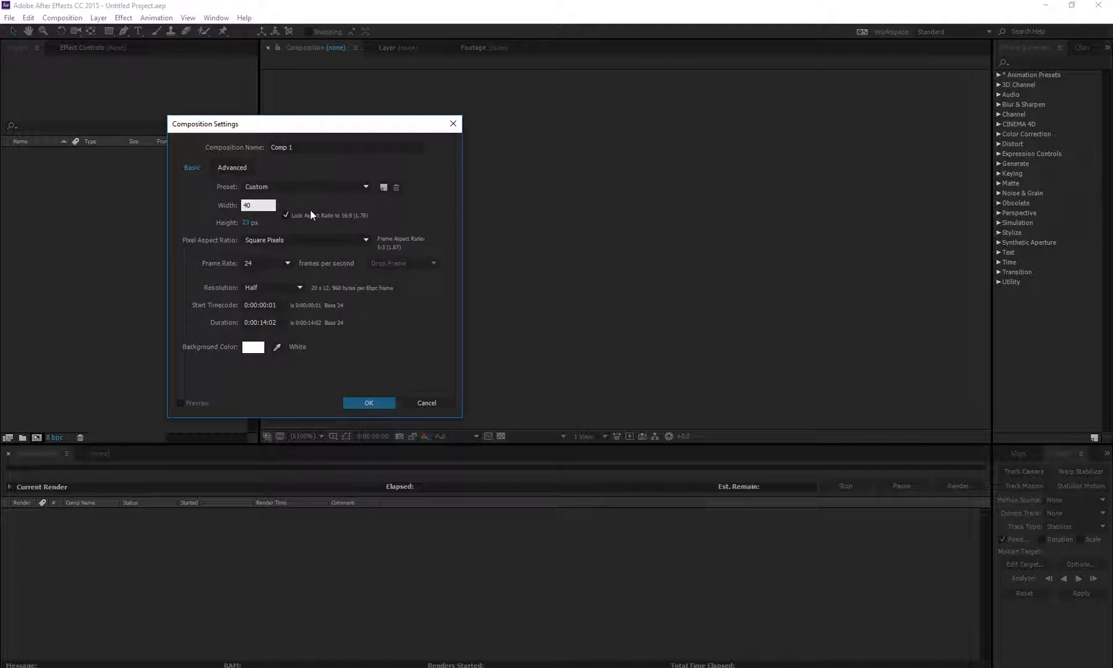
{"action": "key", "text": "BackSpace"}
{"action": "key", "text": "BackSpace"}
{"action": "type", "text": "2048"}
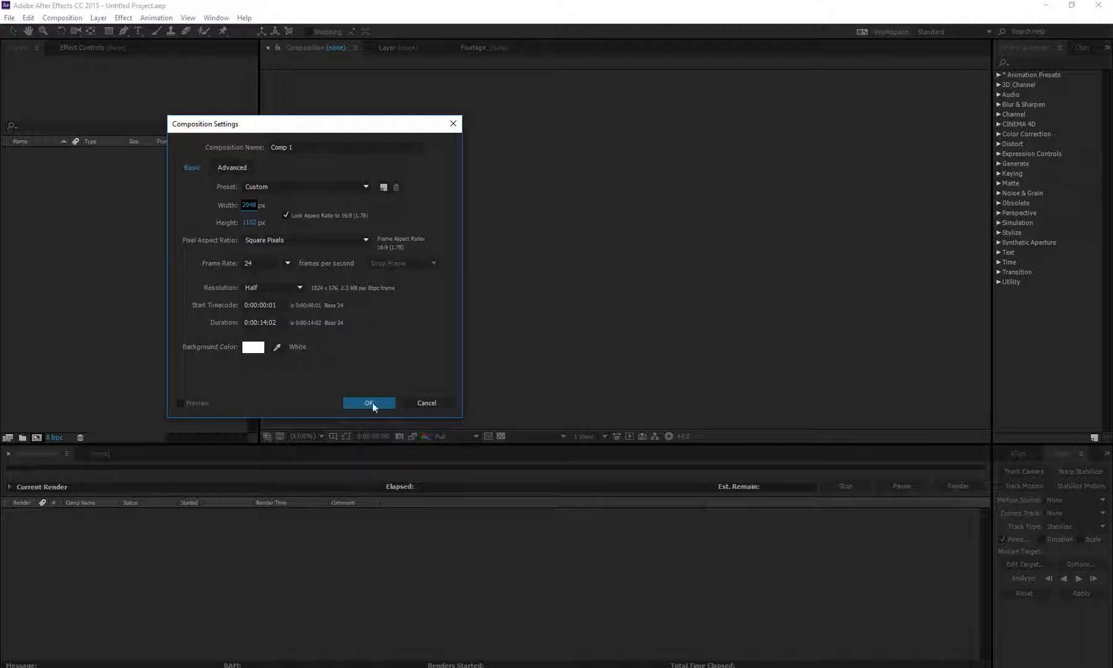
{"action": "left_click", "coordinate": [423, 403]}
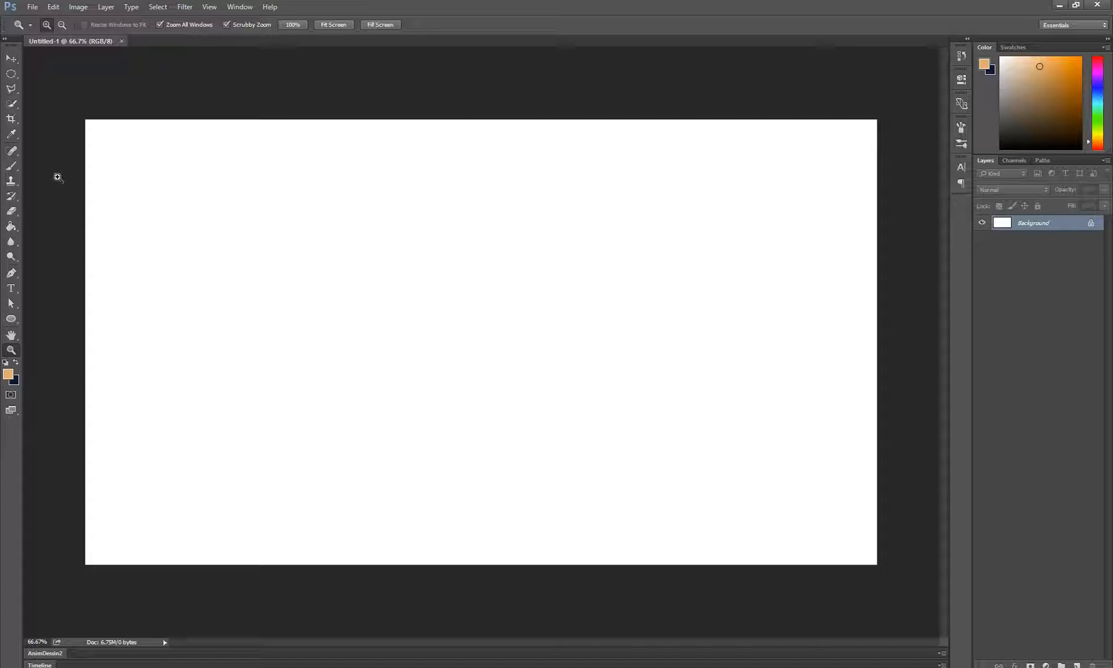
Restore the default black and white colors and draw a horizontal linear gradient across the full canvas width, black on the left
{"action": "left_click", "coordinate": [14, 229]}
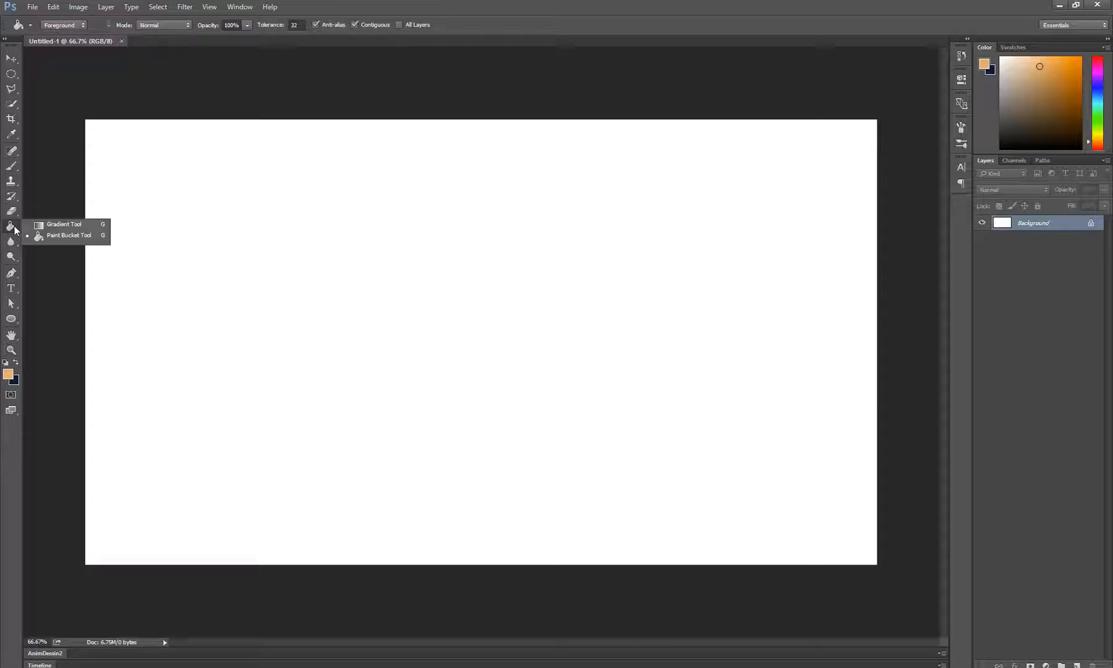
{"action": "left_click", "coordinate": [55, 224]}
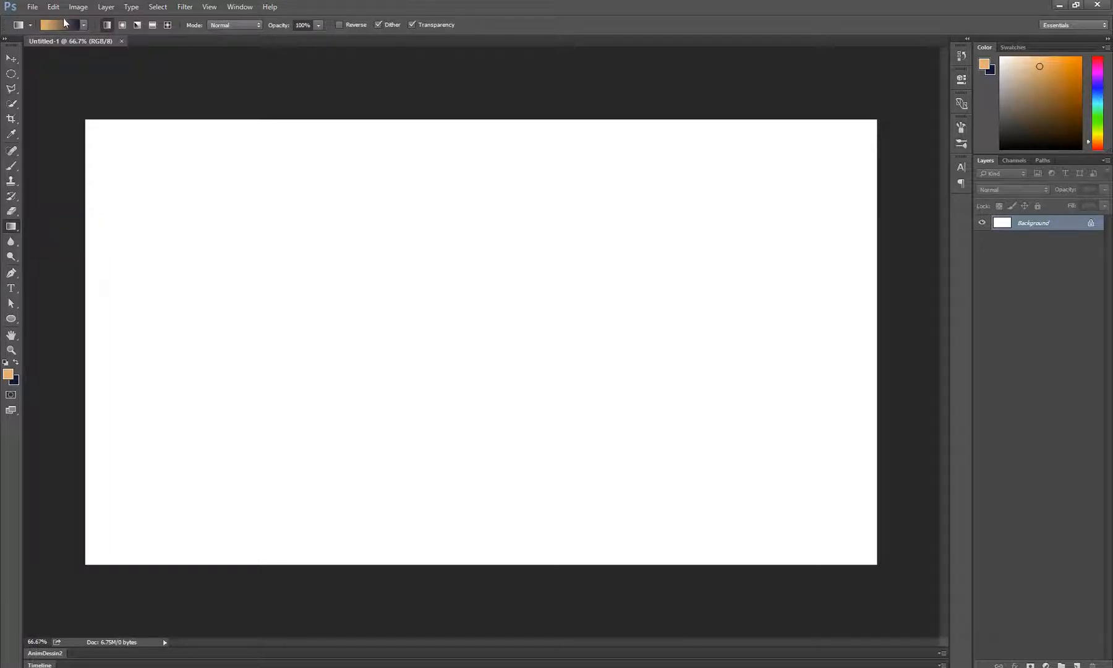
{"action": "left_click", "coordinate": [6, 363]}
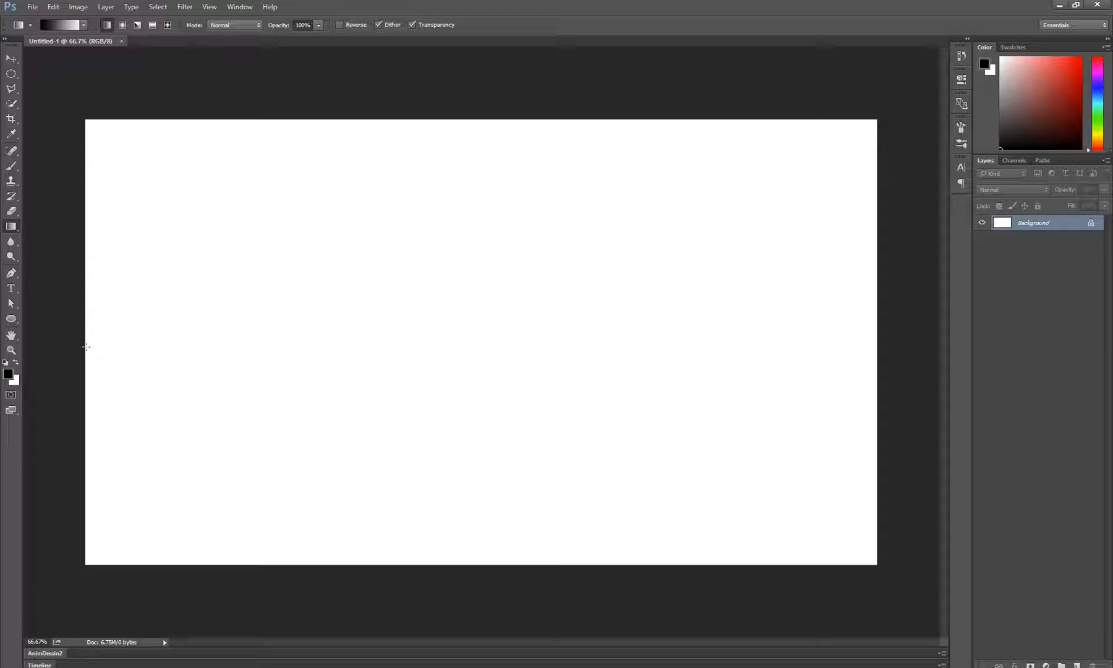
{"action": "left_click_drag", "start_coordinate": [86, 347], "coordinate": [875, 374]}
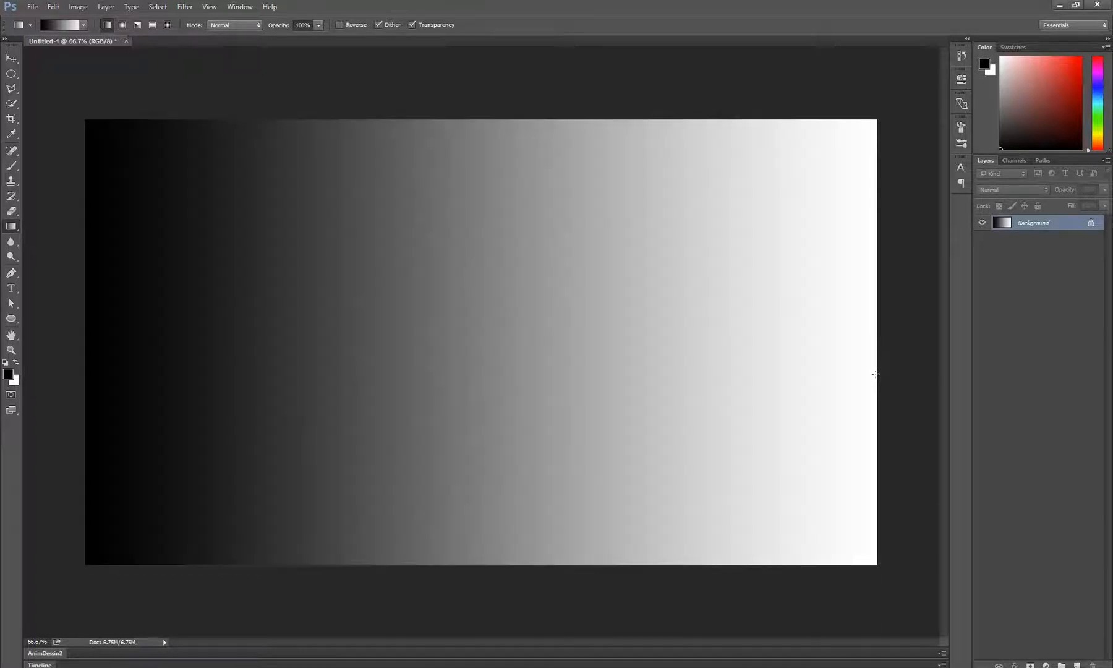
Open the Levels adjustment for the gradient layer and place its dialog over the light part of the canvas
{"action": "key", "text": "z"}
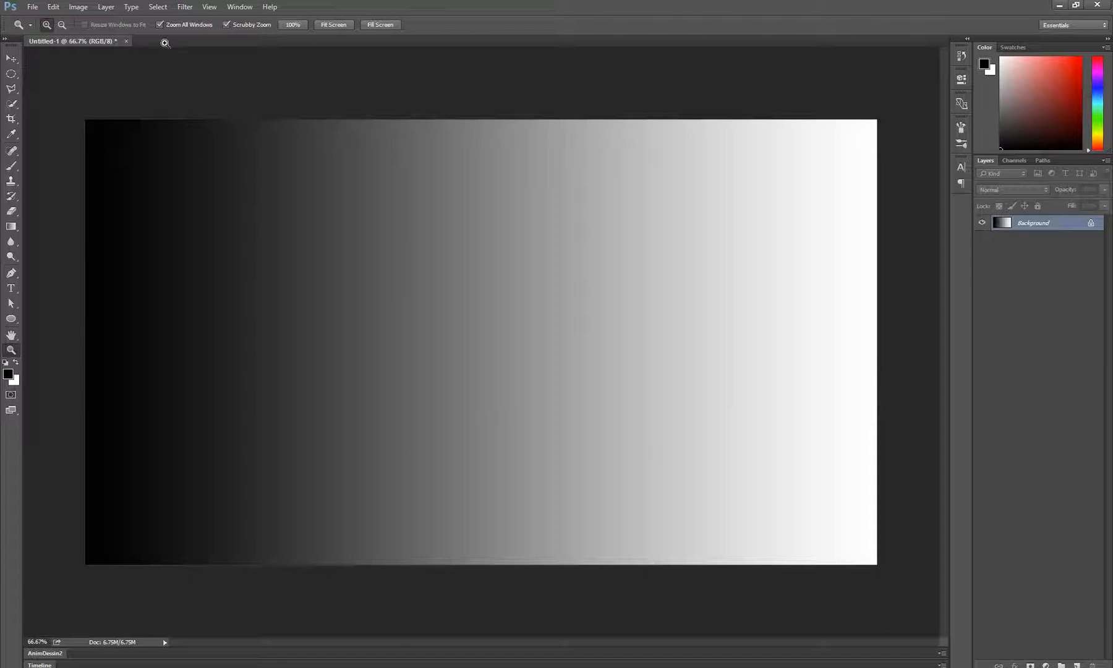
{"action": "left_click", "coordinate": [82, 11]}
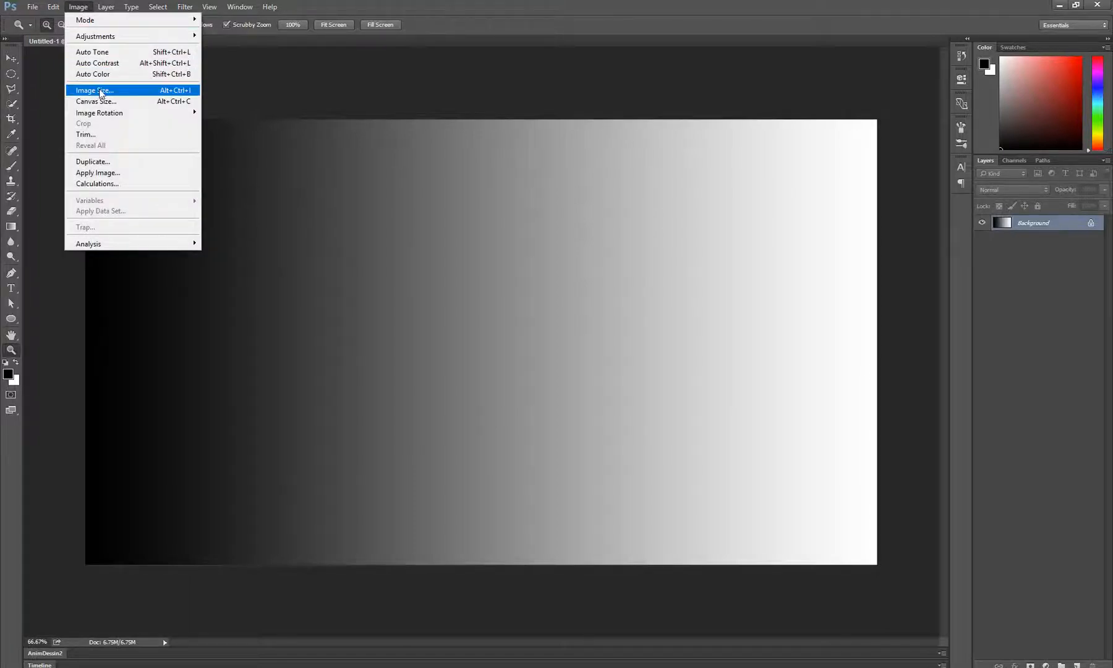
{"action": "mouse_move", "coordinate": [126, 41]}
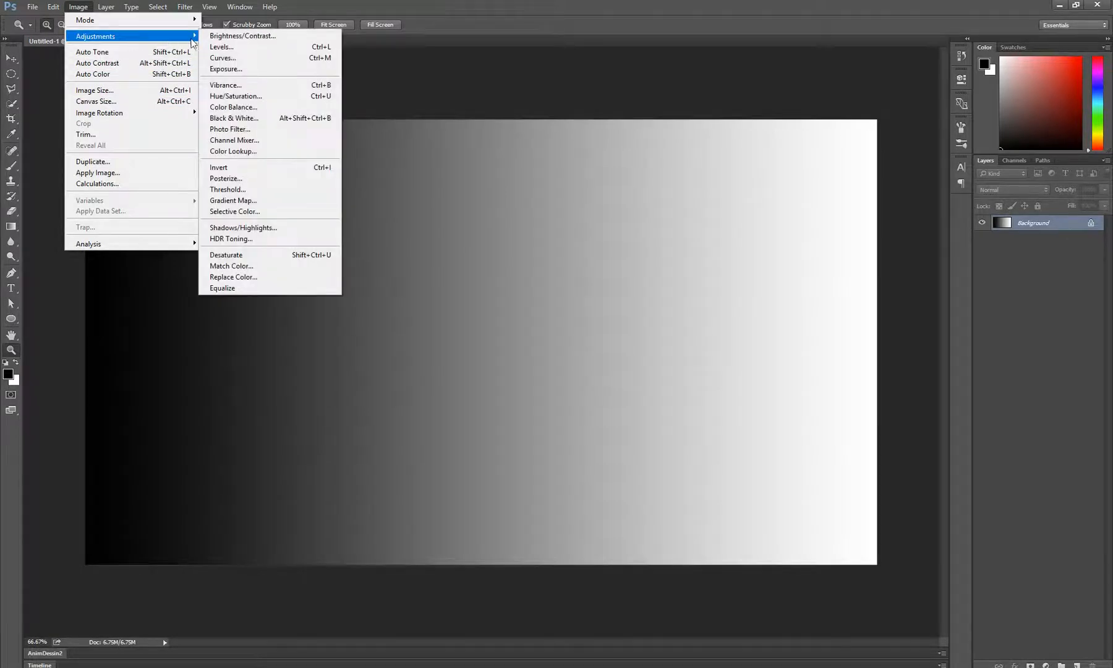
{"action": "left_click", "coordinate": [322, 50]}
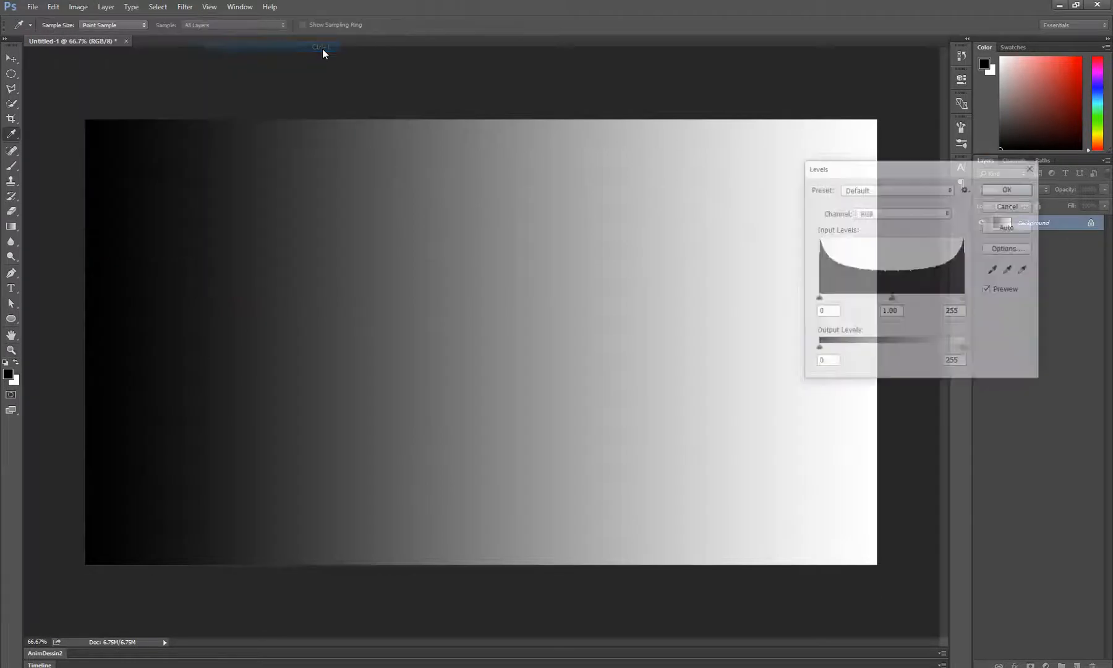
{"action": "left_click_drag", "start_coordinate": [884, 166], "coordinate": [629, 161]}
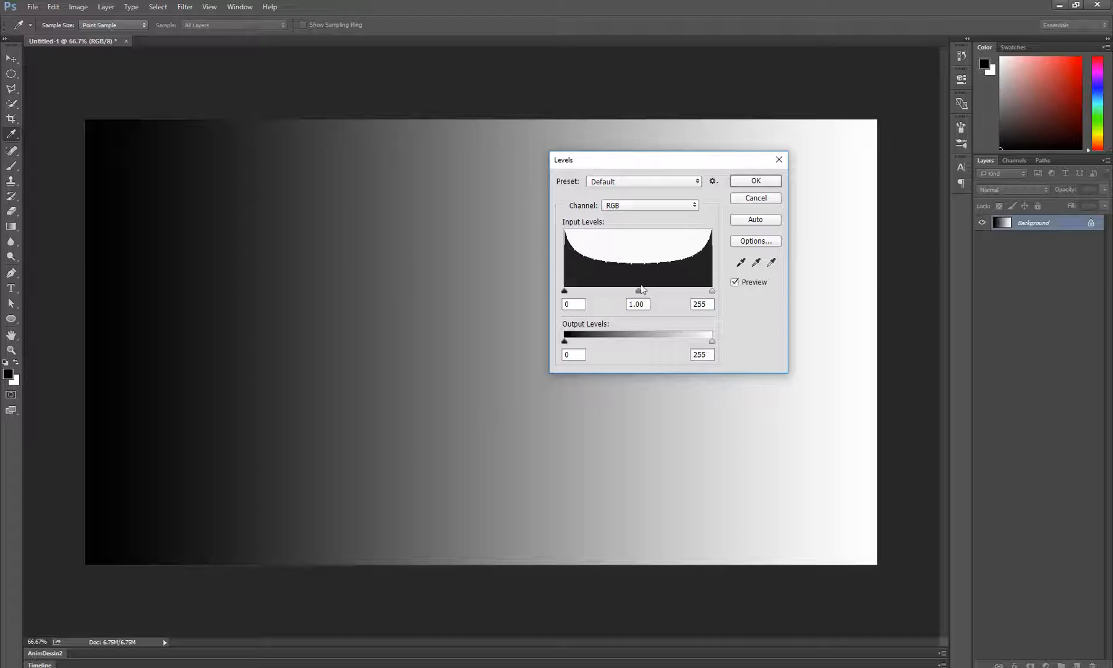
{"action": "left_click_drag", "start_coordinate": [597, 163], "coordinate": [624, 121]}
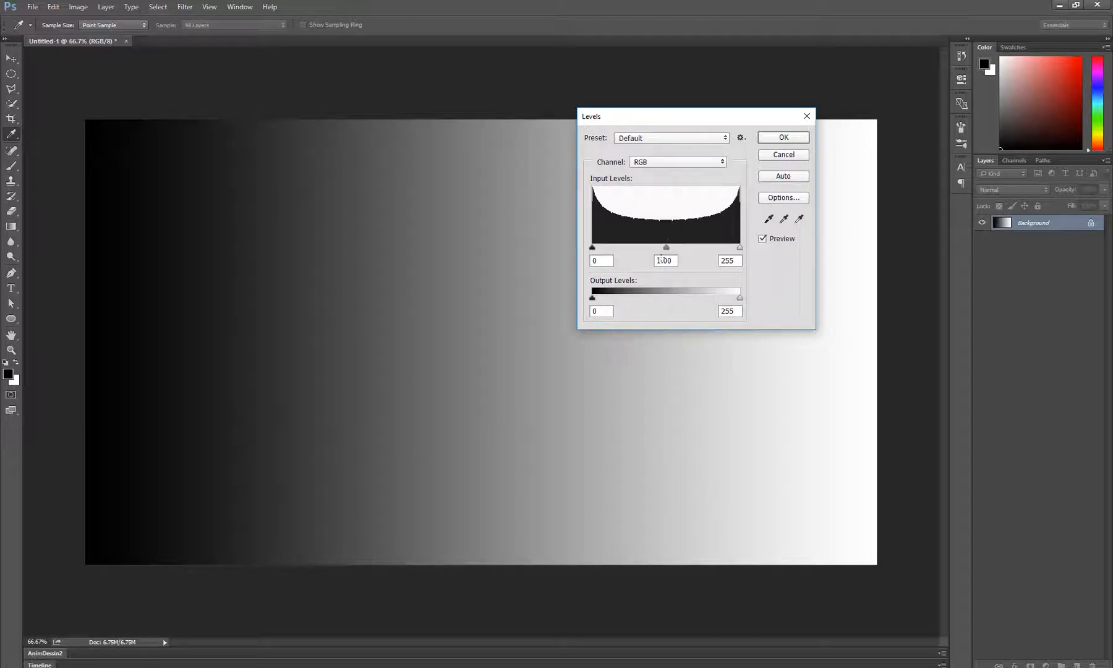
{"action": "left_click_drag", "start_coordinate": [661, 127], "coordinate": [679, 151]}
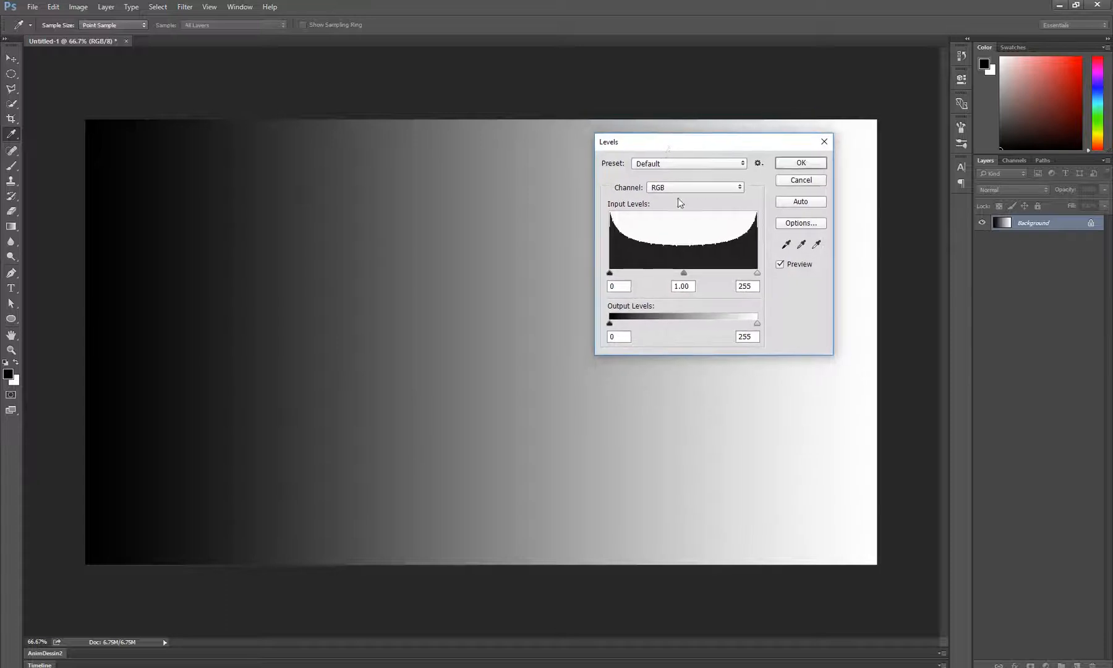
Examine the black and white input level values of the gradient in the Levels dialog
{"action": "double_click", "coordinate": [623, 286]}
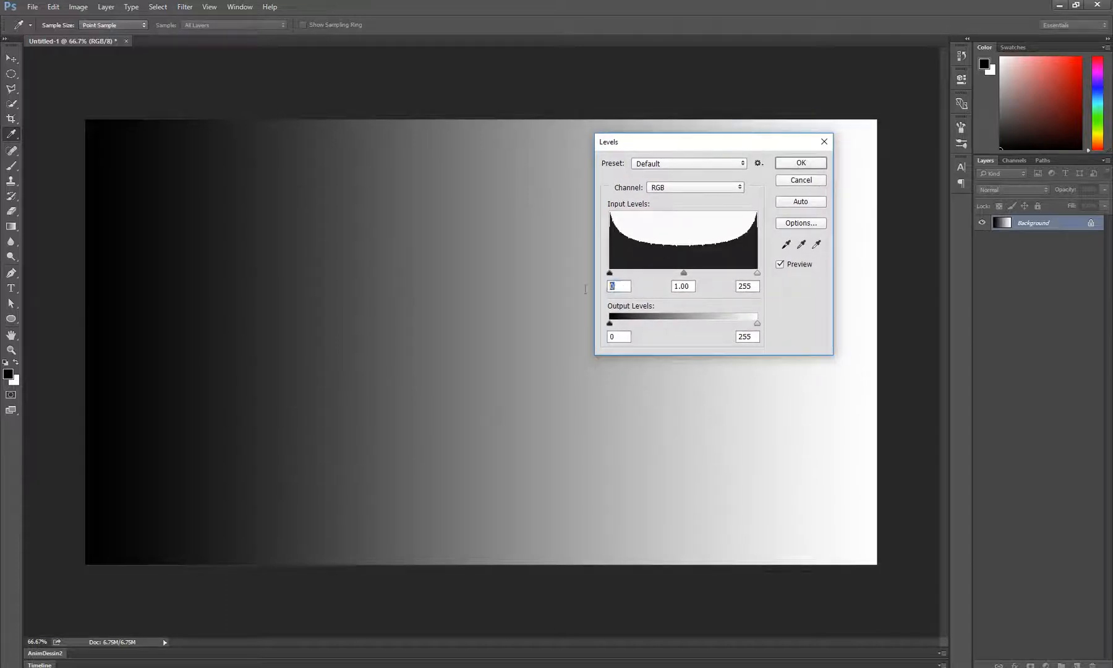
{"action": "double_click", "coordinate": [748, 285]}
{"action": "double_click", "coordinate": [616, 290]}
{"action": "left_click", "coordinate": [612, 287]}
{"action": "double_click", "coordinate": [756, 288]}
{"action": "left_click_drag", "start_coordinate": [688, 149], "coordinate": [831, 225]}
{"action": "left_click_drag", "start_coordinate": [853, 204], "coordinate": [826, 179]}
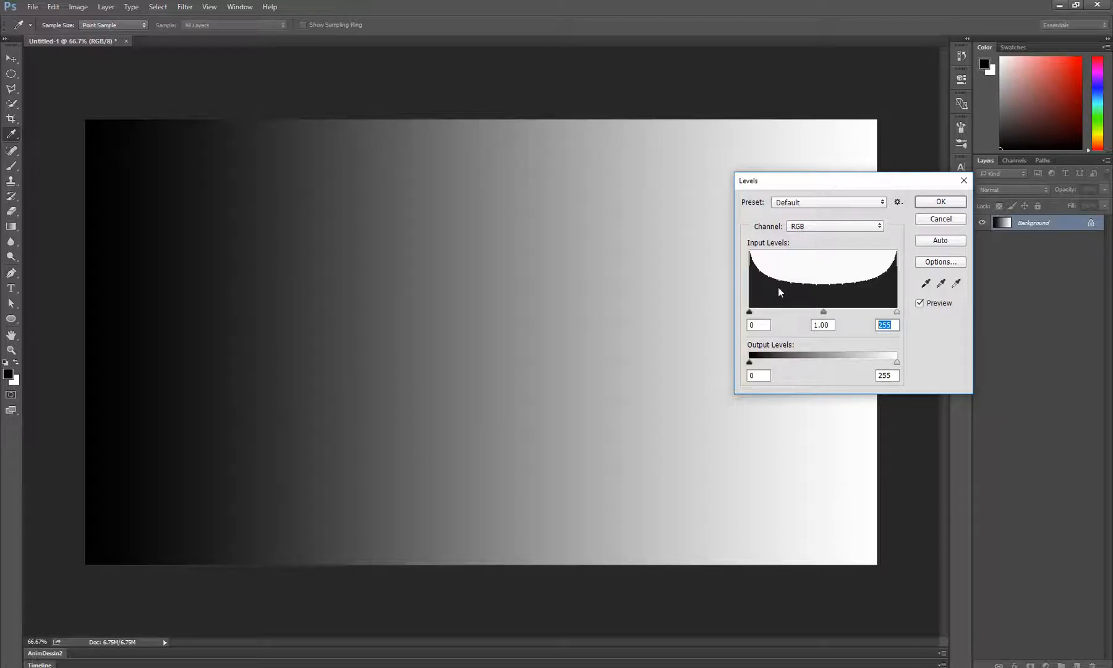
Lighten the gradient's midtones by raising the midtone input level to 2.15
{"action": "double_click", "coordinate": [830, 326]}
{"action": "left_click_drag", "start_coordinate": [824, 311], "coordinate": [783, 311]}
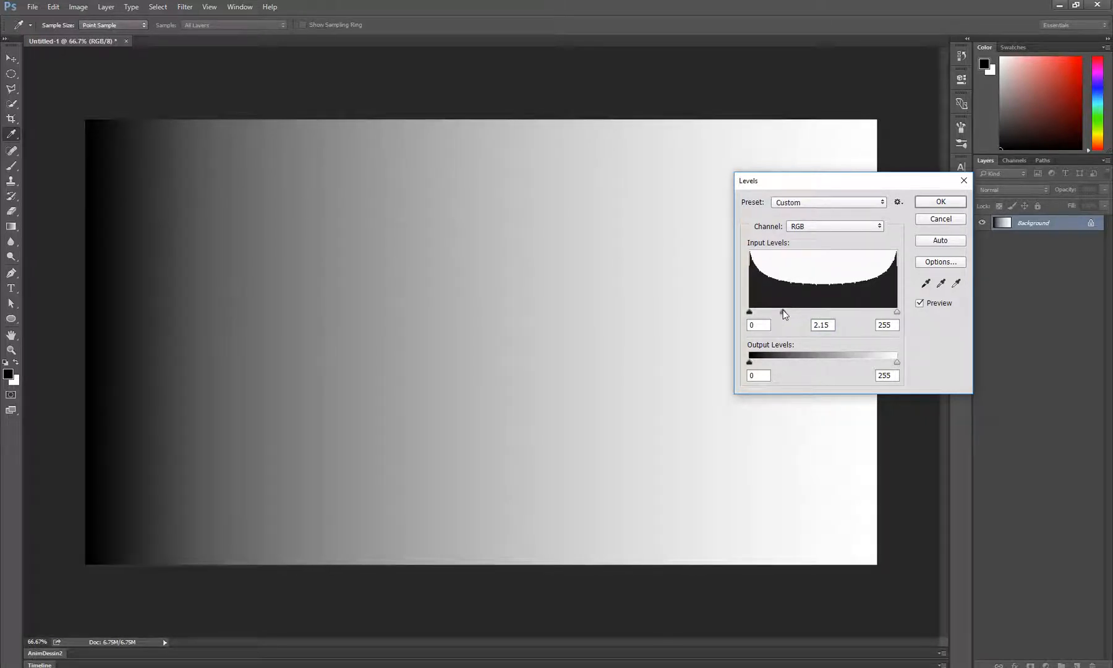
Try midtone input levels of 1.00 and 1.92 on the gradient, then discard the Levels adjustment
{"action": "left_click_drag", "start_coordinate": [783, 311], "coordinate": [828, 316]}
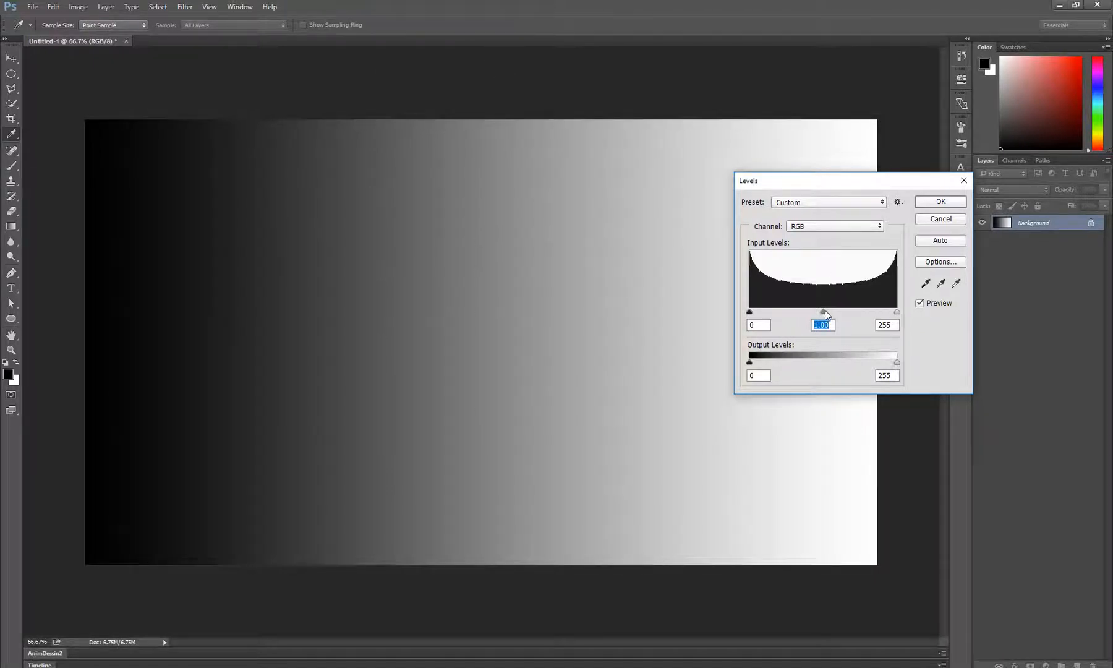
{"action": "left_click_drag", "start_coordinate": [826, 316], "coordinate": [789, 317]}
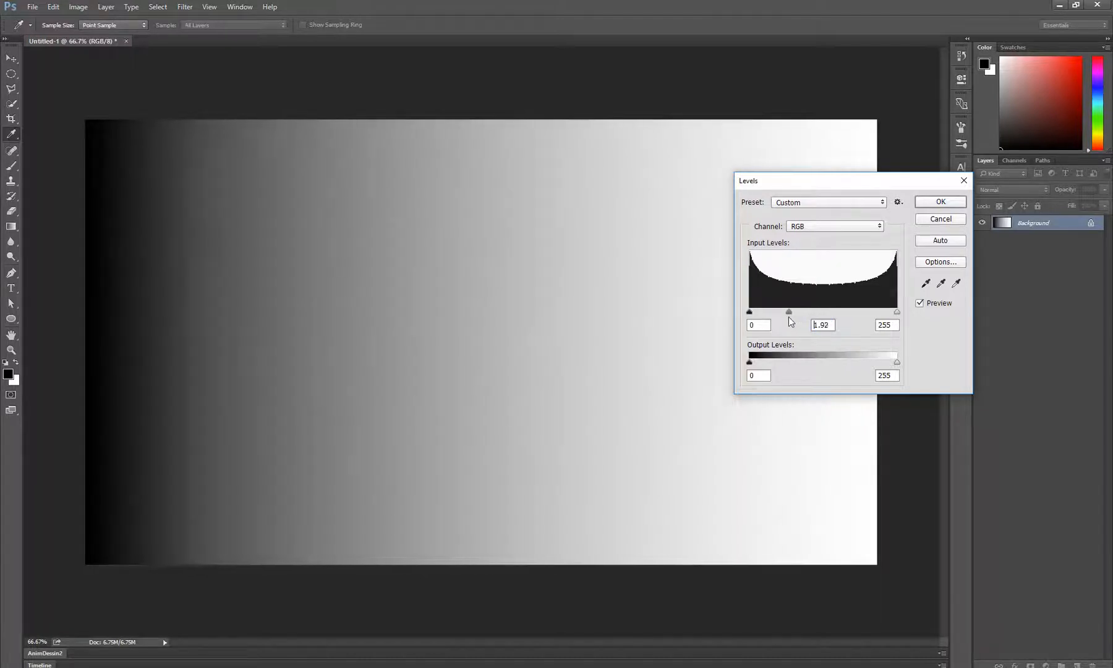
{"action": "left_click", "coordinate": [940, 219]}
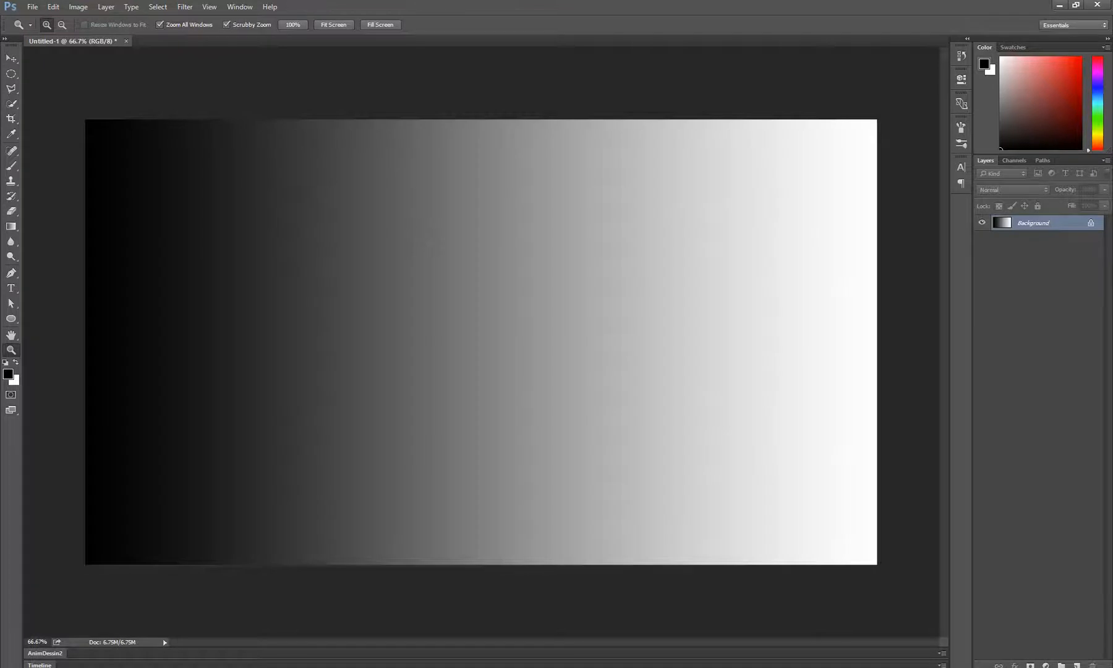
Open the image Untitled1_54266.png from Local Disk (D:) as a separate Photoshop document
{"action": "left_click", "coordinate": [274, 665]}
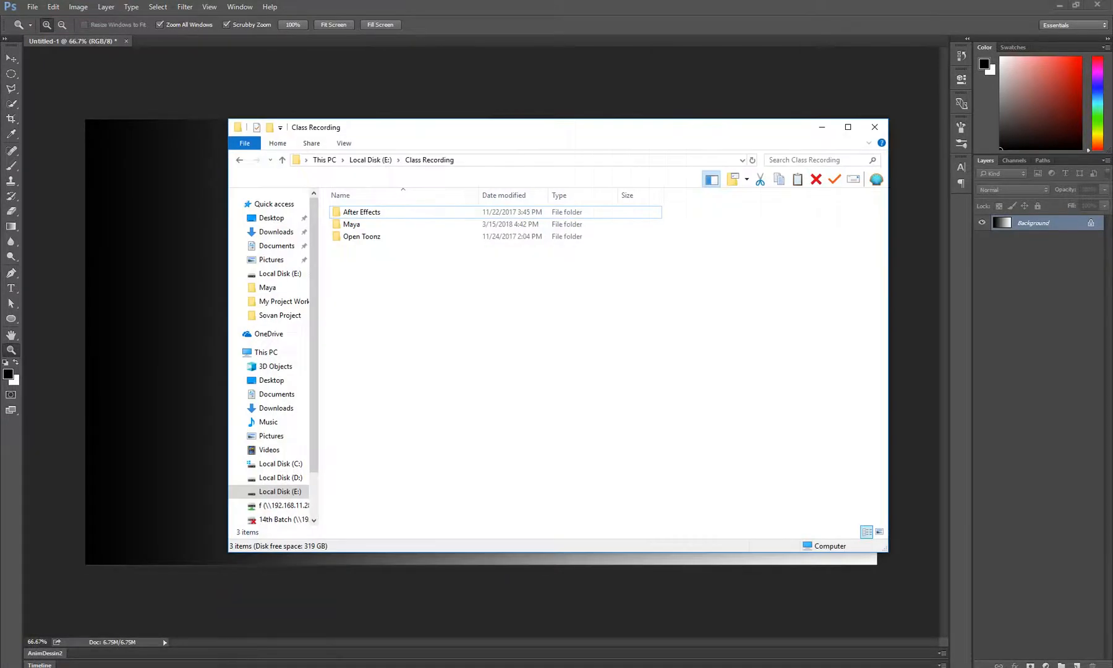
{"action": "left_click", "coordinate": [280, 477]}
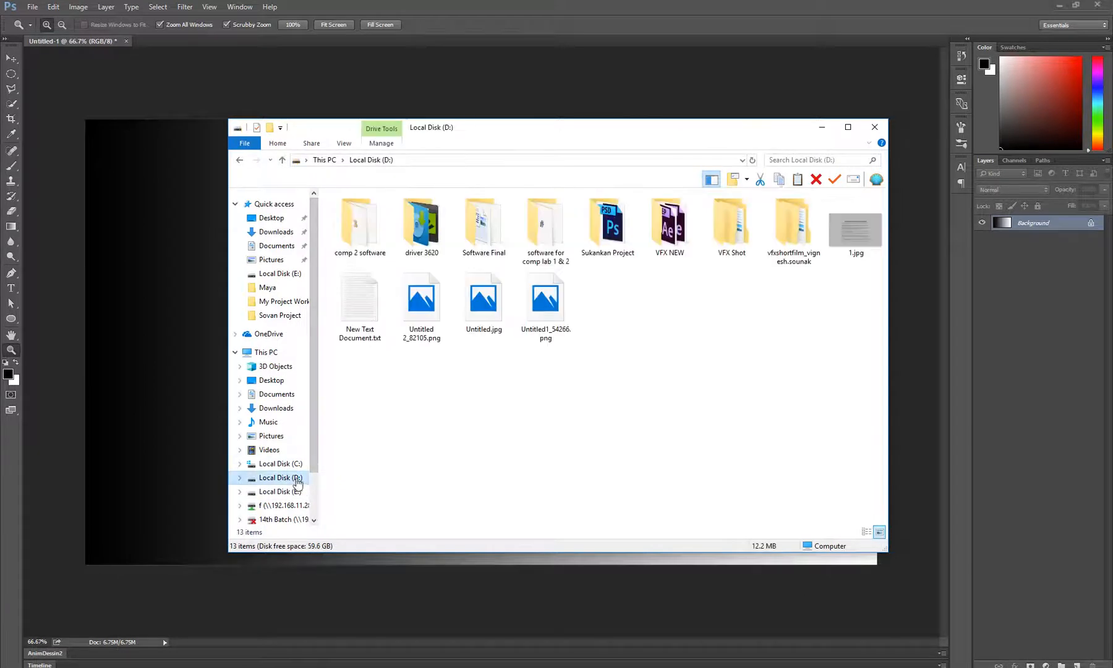
{"action": "left_click", "coordinate": [544, 309]}
{"action": "left_click_drag", "start_coordinate": [544, 308], "coordinate": [991, 384]}
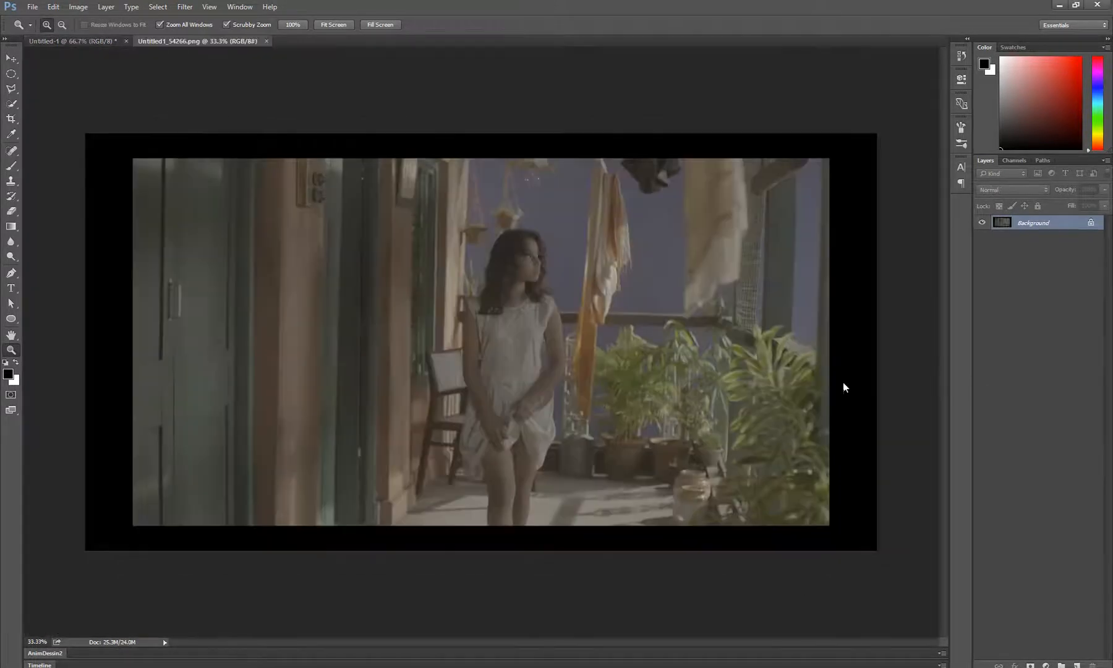
{"action": "scroll", "coordinate": [491, 331], "scroll_direction": "up", "scroll_amount": 3}
{"action": "scroll", "coordinate": [491, 331], "scroll_direction": "down", "scroll_amount": 3}
{"action": "scroll", "coordinate": [492, 332], "scroll_direction": "up", "scroll_amount": 1}
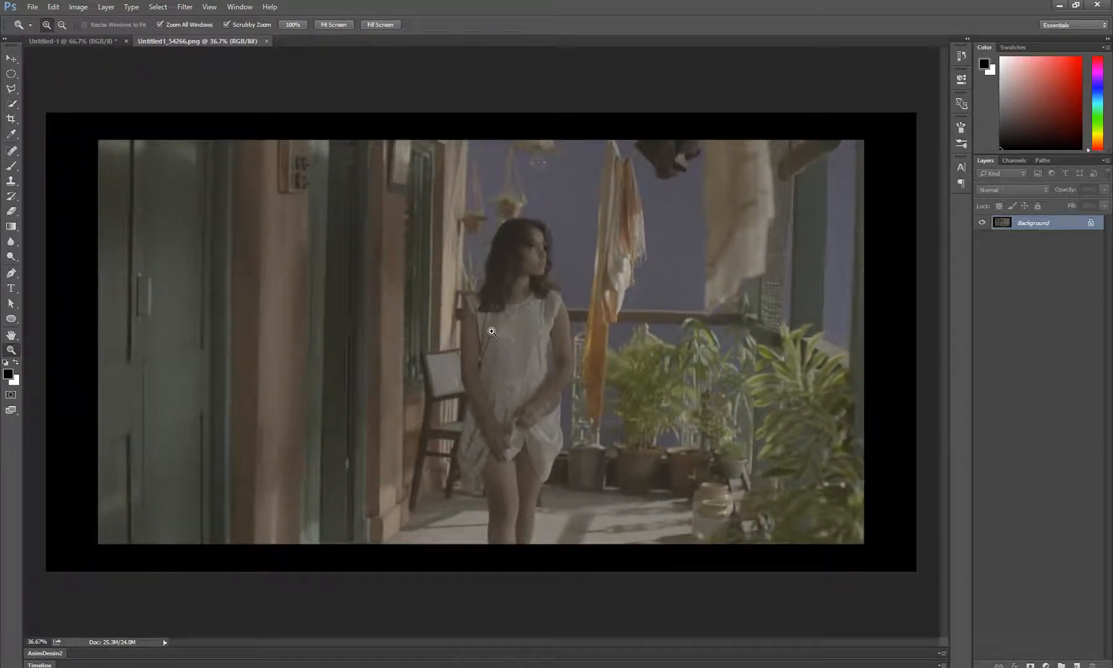
Examine the color photo's histogram in the Levels adjustment and leave it without applying changes
{"action": "key", "text": "ctrl+l"}
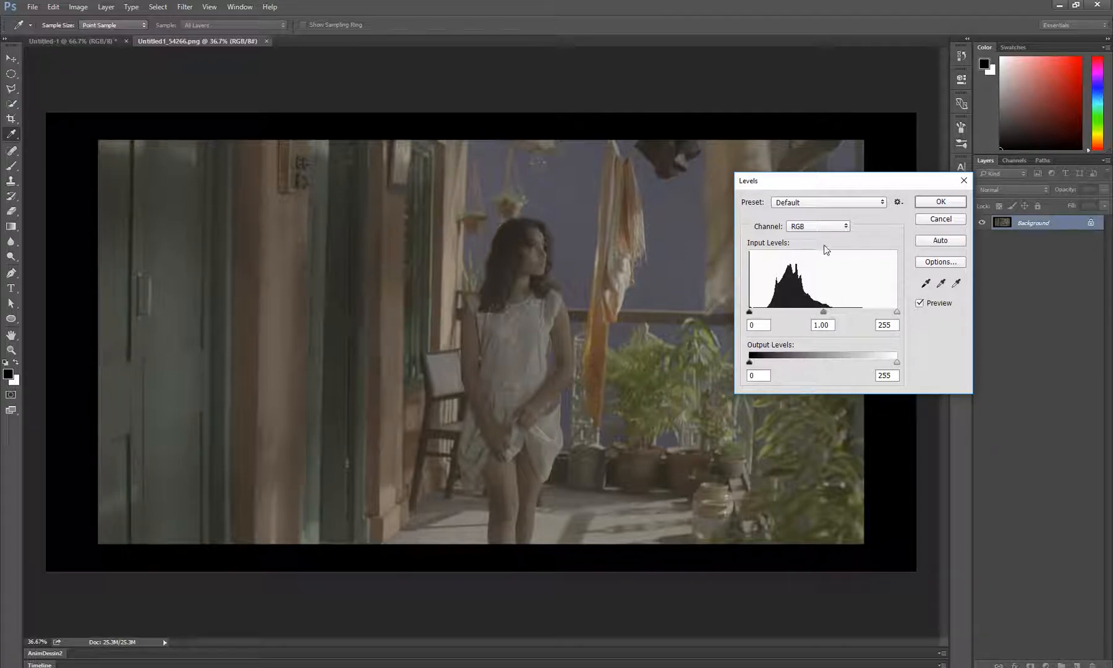
{"action": "left_click_drag", "start_coordinate": [816, 180], "coordinate": [887, 276]}
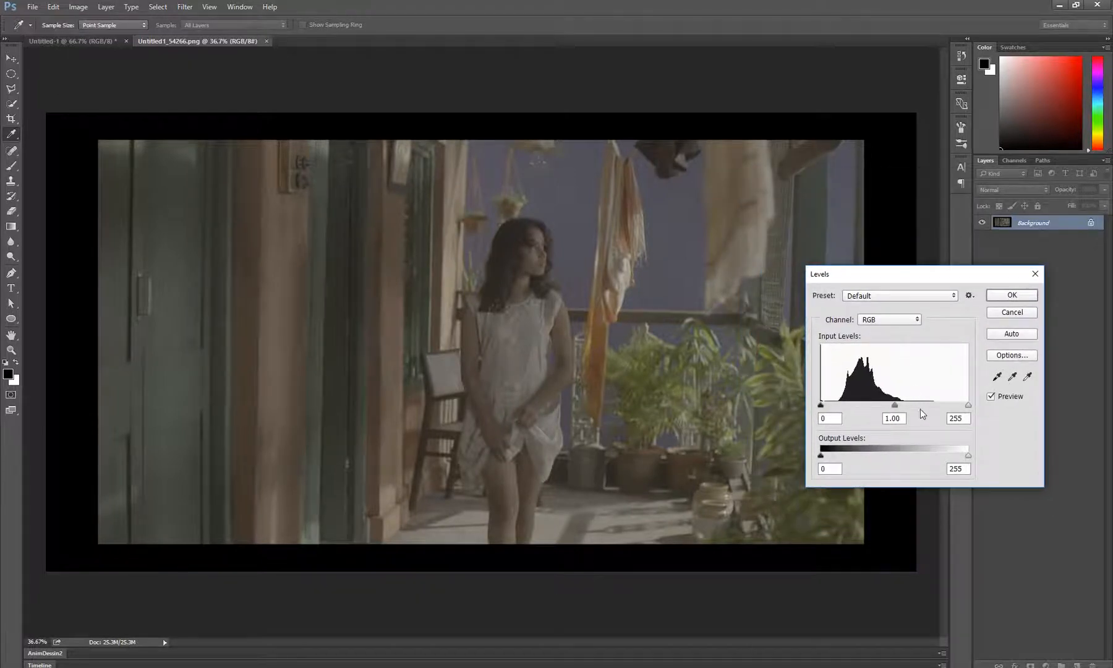
{"action": "left_click", "coordinate": [1008, 312]}
{"action": "key", "text": "z"}
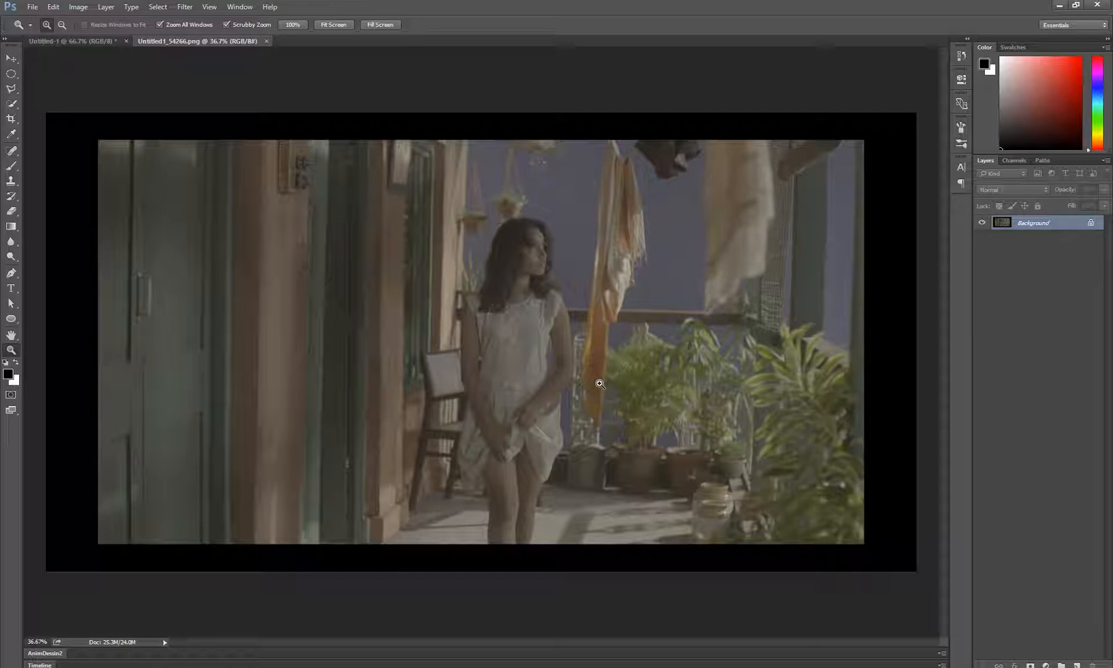
Desaturate the photo of the girl on the balcony to grayscale
{"action": "key", "text": "ctrl+shift+u"}
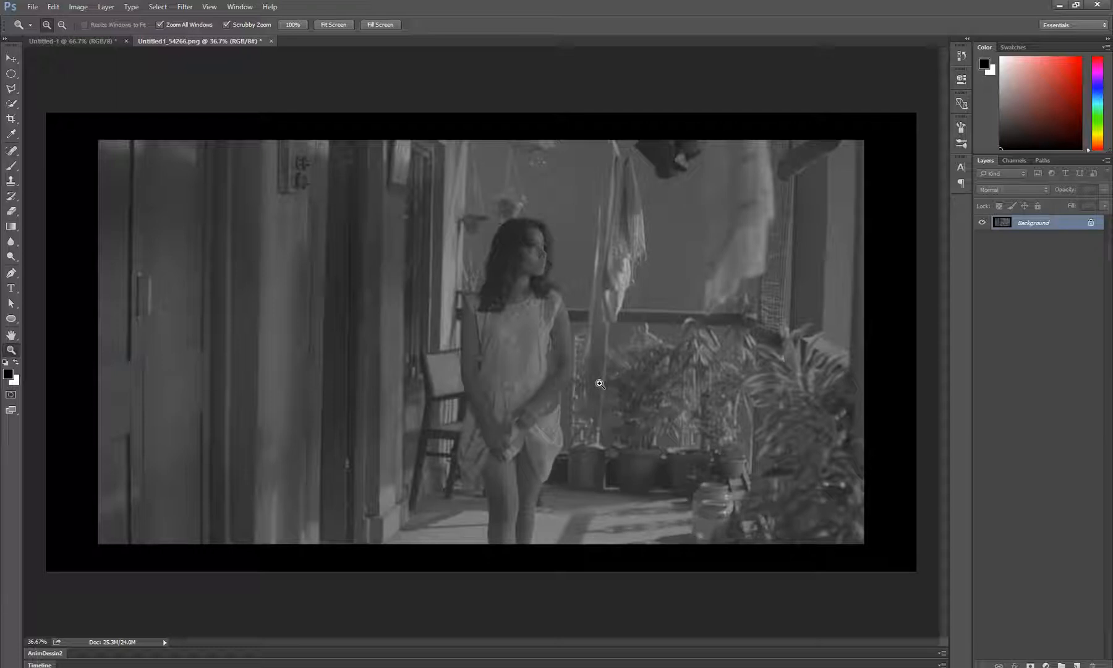
{"action": "left_click", "coordinate": [78, 7]}
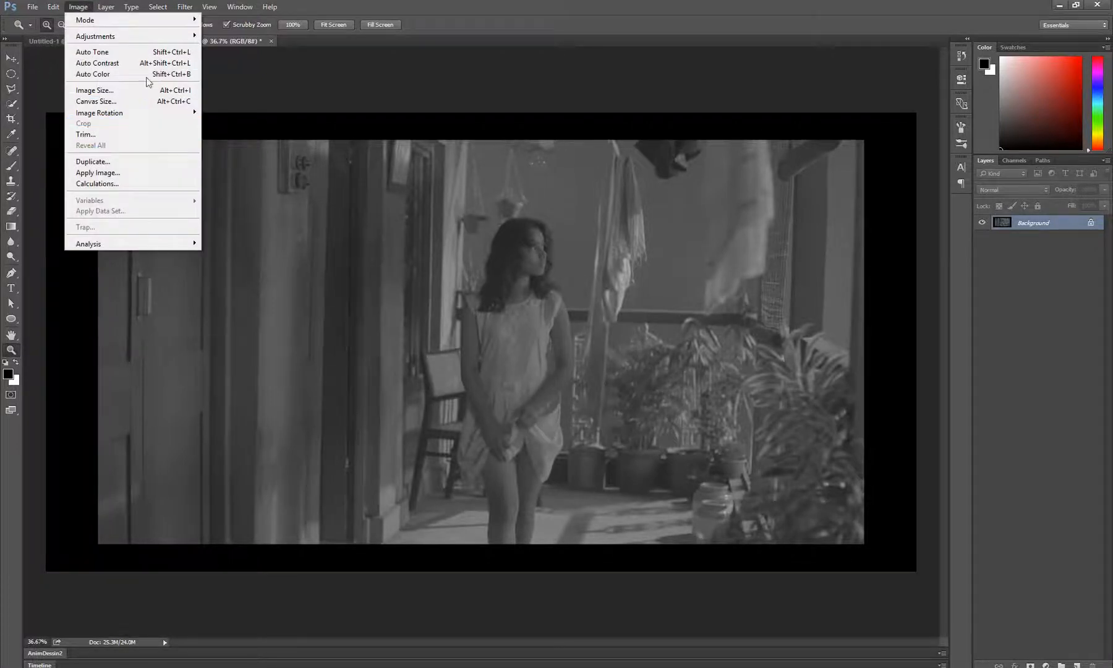
{"action": "mouse_move", "coordinate": [171, 37]}
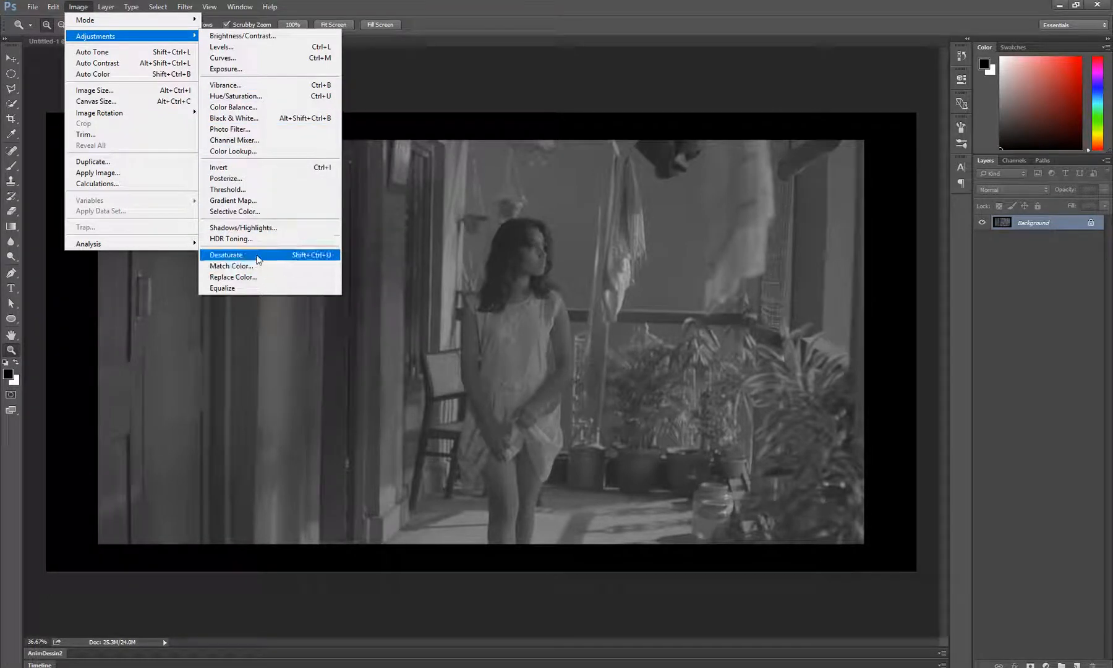
{"action": "left_click", "coordinate": [330, 257]}
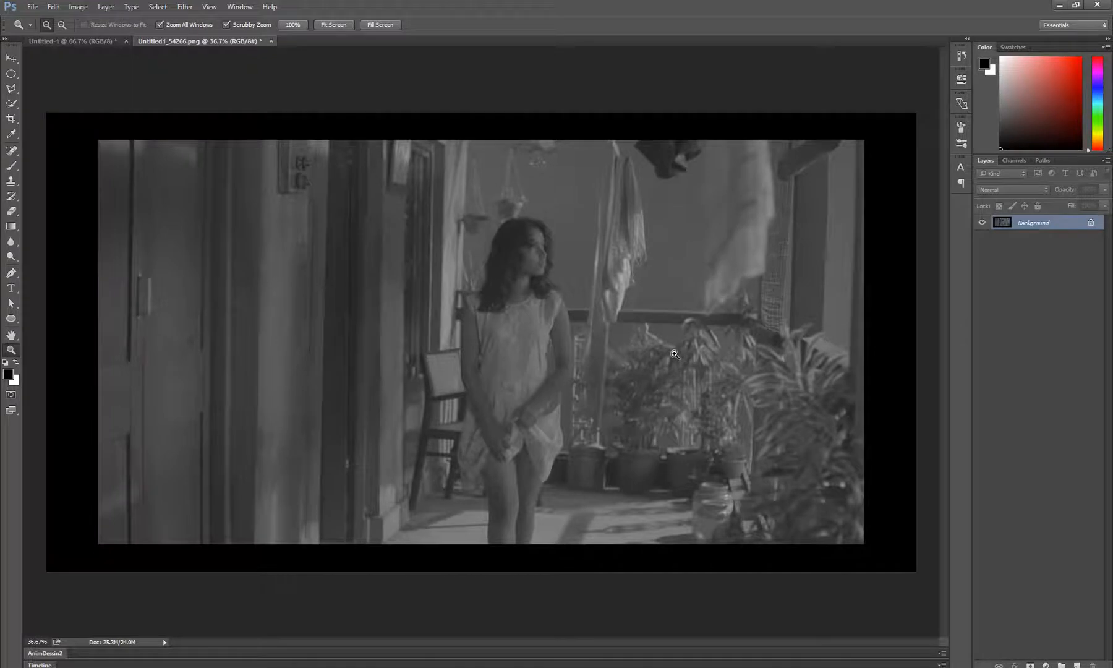
Examine the desaturated photo's histogram in the Levels adjustment and leave without applying changes
{"action": "key", "text": "ctrl+l"}
{"action": "left_click_drag", "start_coordinate": [863, 276], "coordinate": [930, 214]}
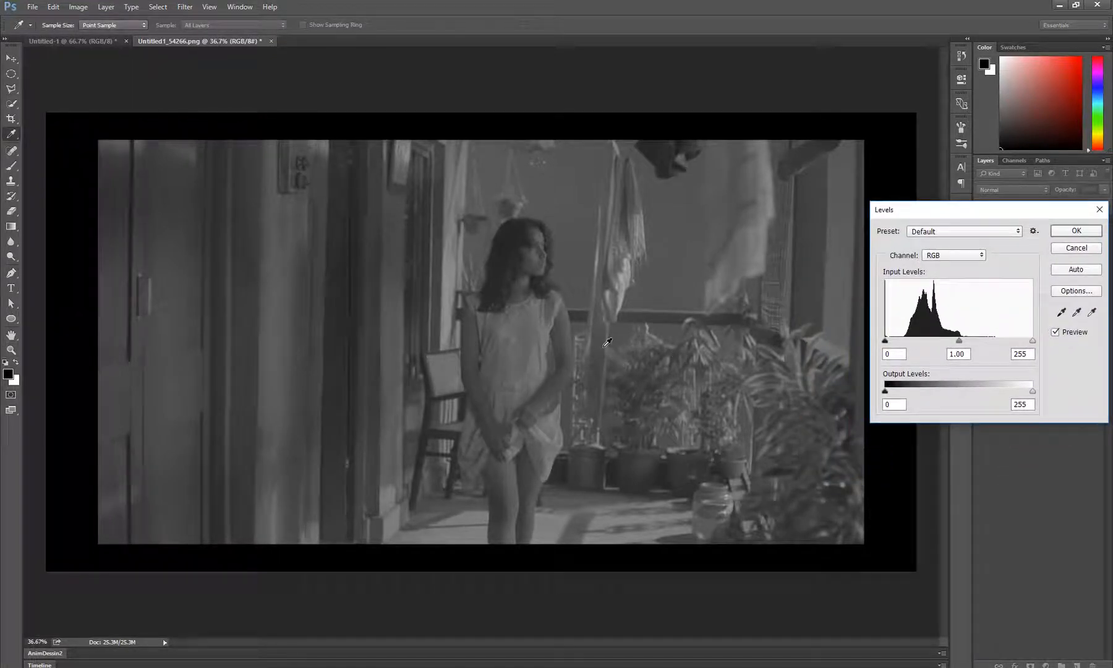
{"action": "left_click_drag", "start_coordinate": [955, 215], "coordinate": [834, 223]}
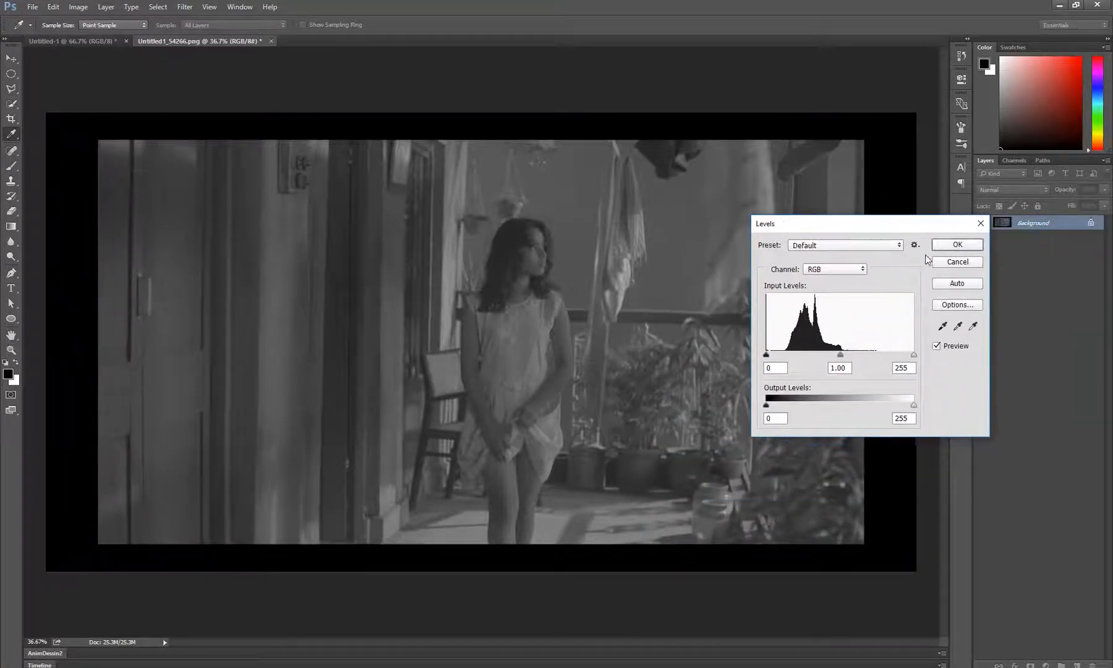
{"action": "left_click", "coordinate": [964, 262]}
{"action": "key", "text": "z"}
Try a midtone input level of 1.31 on the gradient document and discard the Levels adjustment
{"action": "left_click", "coordinate": [65, 40]}
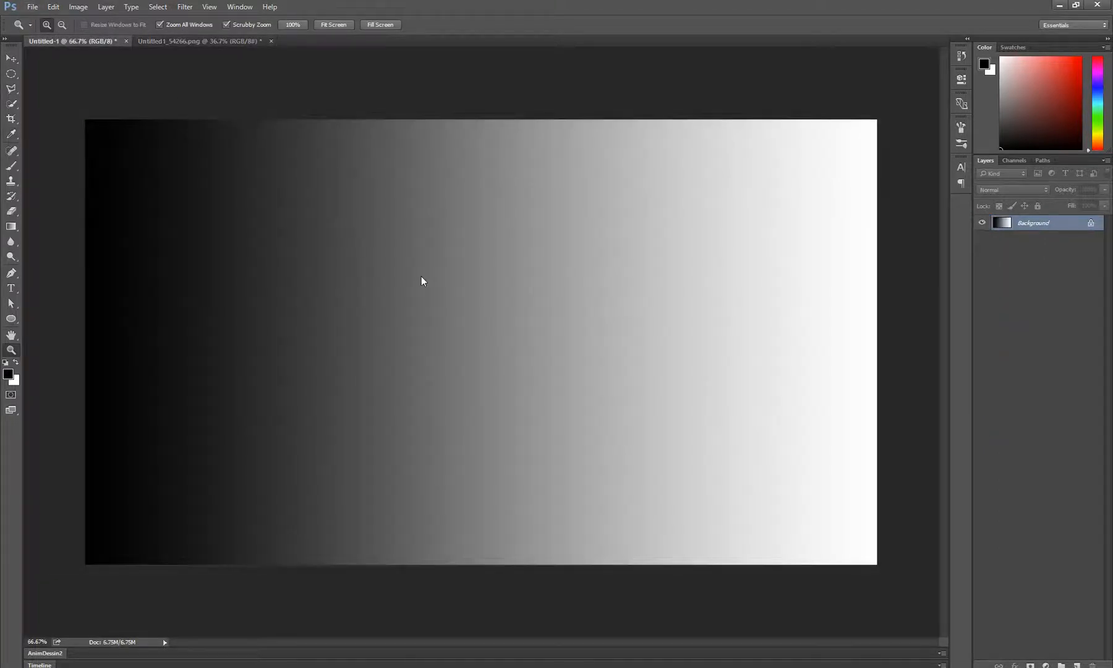
{"action": "key", "text": "ctrl+l"}
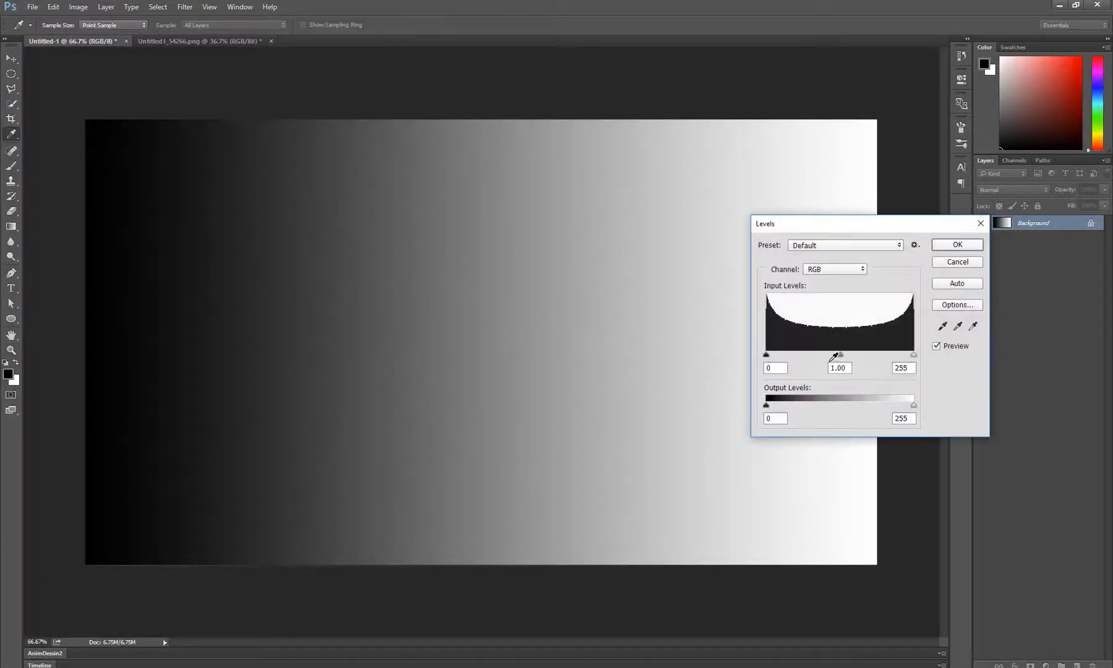
{"action": "mouse_move", "coordinate": [839, 359]}
{"action": "left_mouse_down"}
{"action": "mouse_move", "coordinate": [825, 357]}
{"action": "mouse_move", "coordinate": [890, 354]}
{"action": "mouse_move", "coordinate": [819, 368]}
{"action": "mouse_move", "coordinate": [882, 368]}
{"action": "mouse_move", "coordinate": [832, 370]}
{"action": "left_mouse_up"}
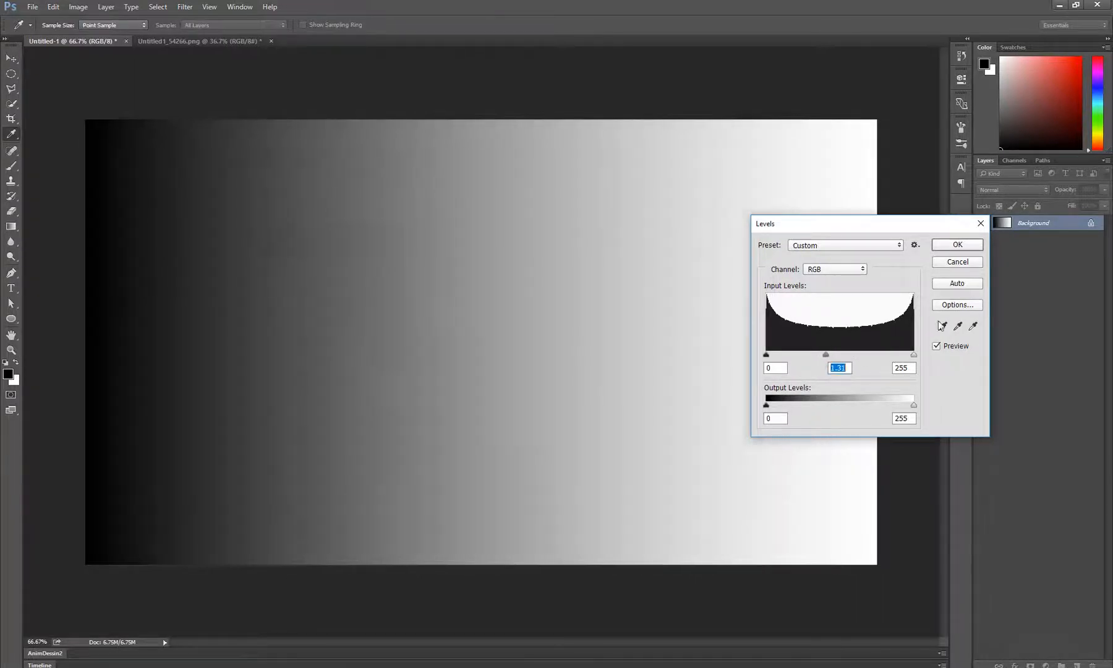
{"action": "left_click", "coordinate": [966, 262]}
Try midtone input levels of 1.90, 0.44 and 0.96 on the desaturated photo and discard the Levels adjustment
{"action": "left_click", "coordinate": [182, 37]}
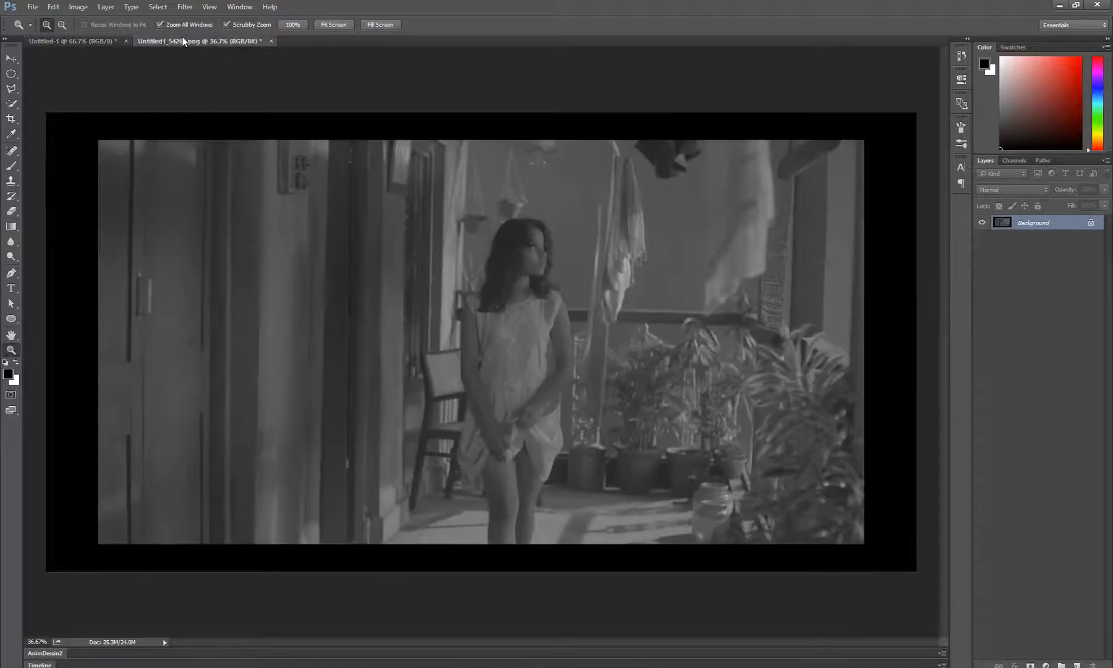
{"action": "key", "text": "i"}
{"action": "key", "text": "ctrl+l"}
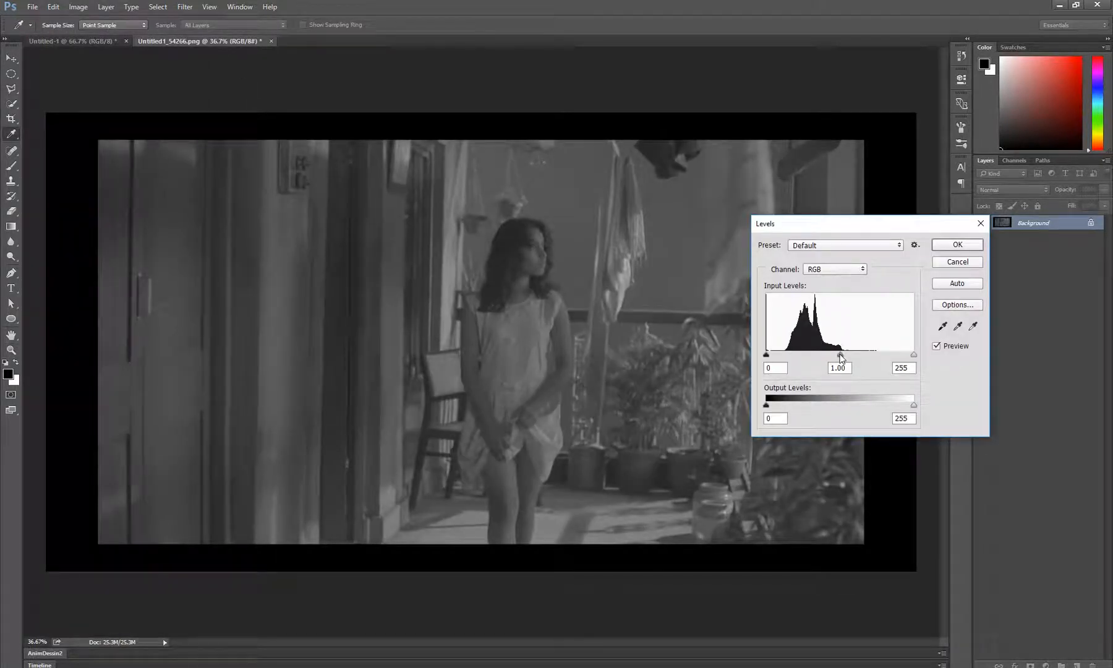
{"action": "left_click_drag", "start_coordinate": [841, 358], "coordinate": [805, 355]}
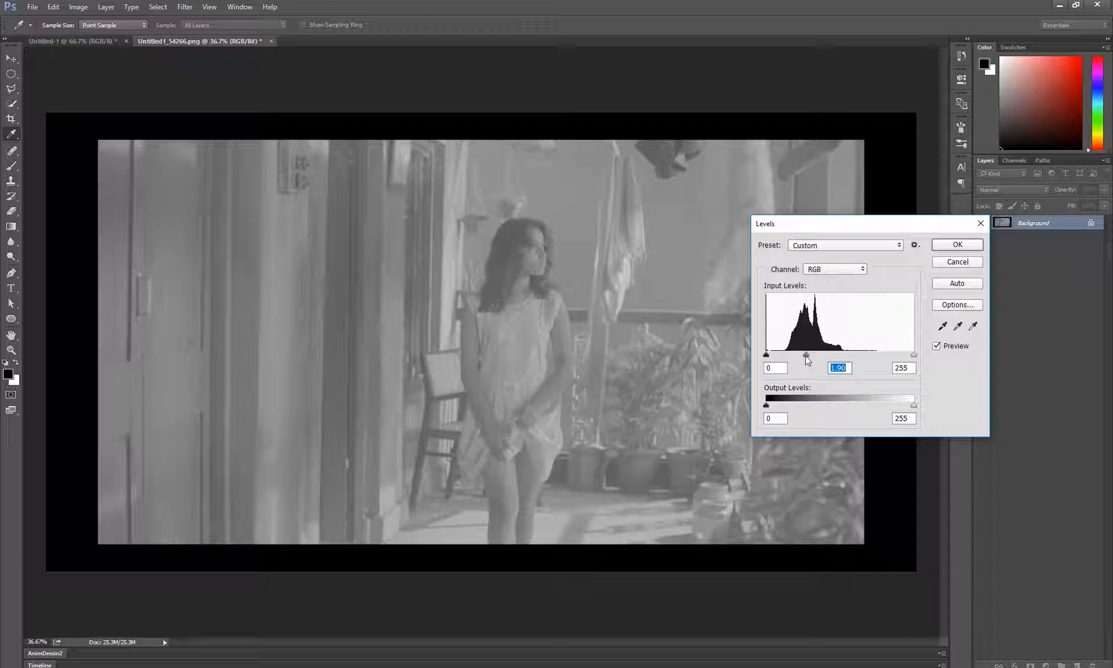
{"action": "left_click_drag", "start_coordinate": [807, 360], "coordinate": [874, 360]}
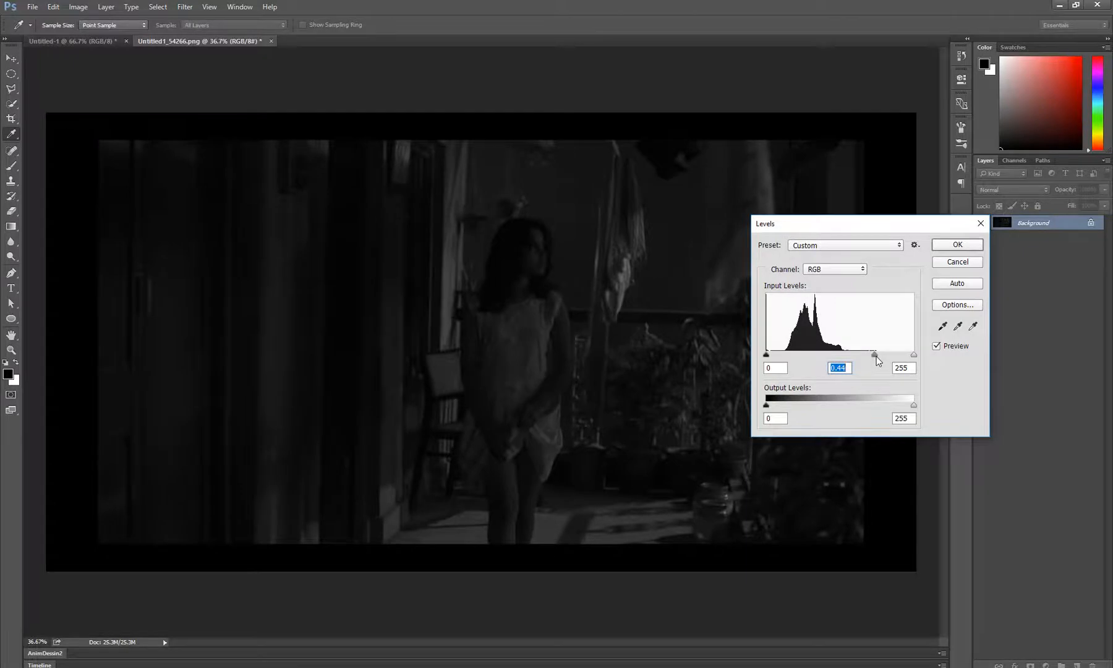
{"action": "left_click_drag", "start_coordinate": [876, 357], "coordinate": [842, 374]}
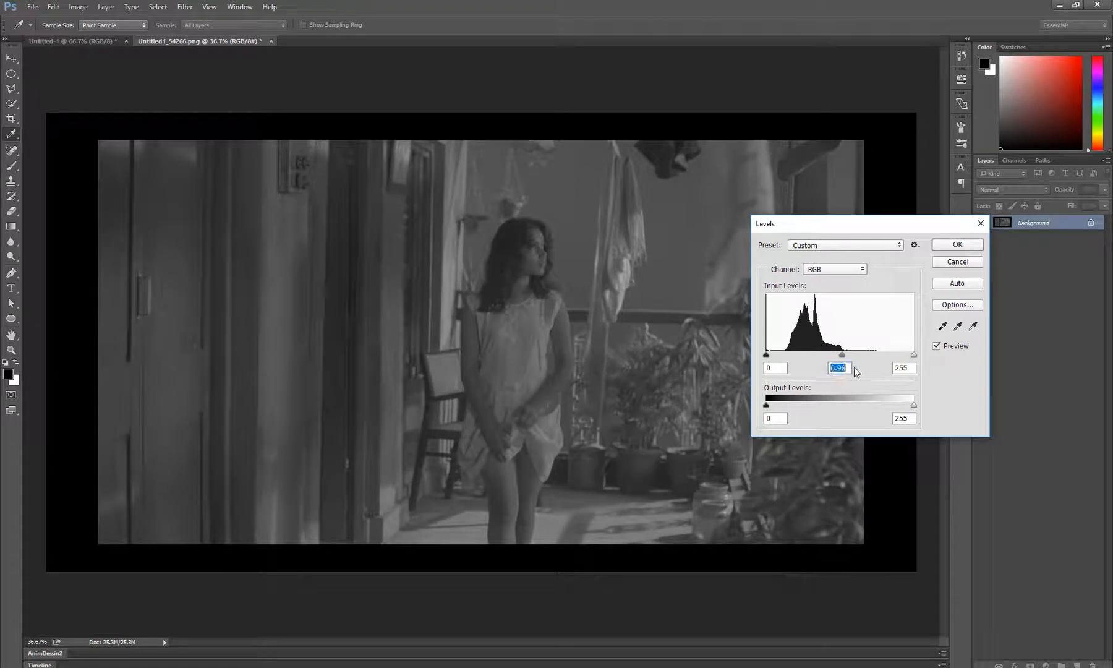
{"action": "left_click", "coordinate": [958, 262]}
{"action": "key", "text": "z"}
Open Levels for the gradient document and raise the black input level to 38
{"action": "left_click", "coordinate": [73, 41]}
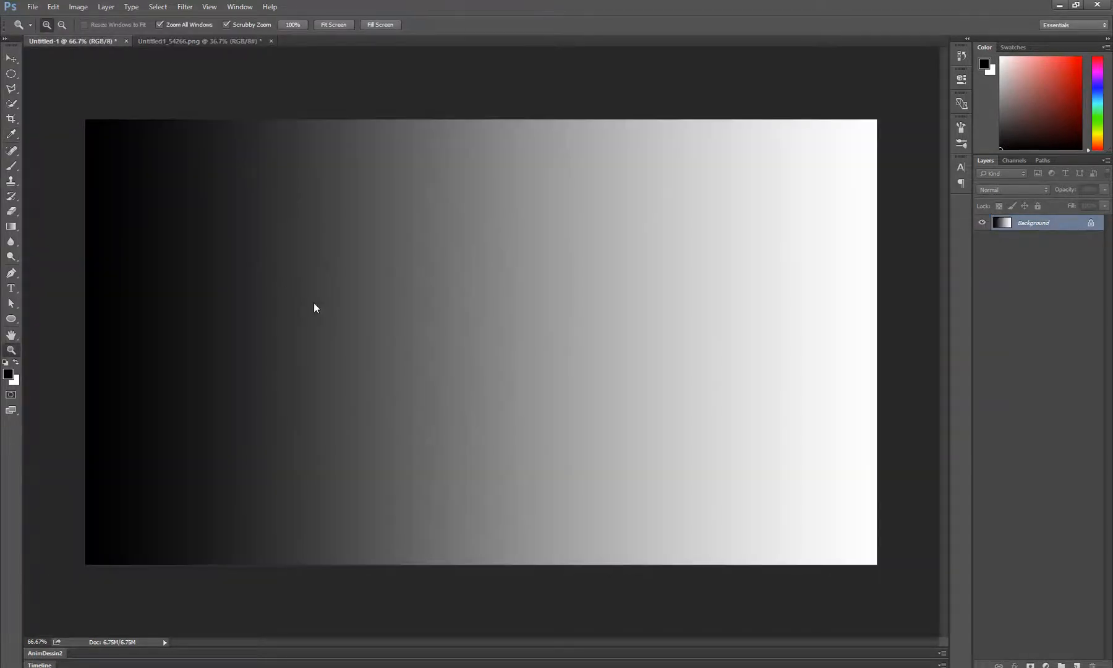
{"action": "key", "text": "ctrl+l"}
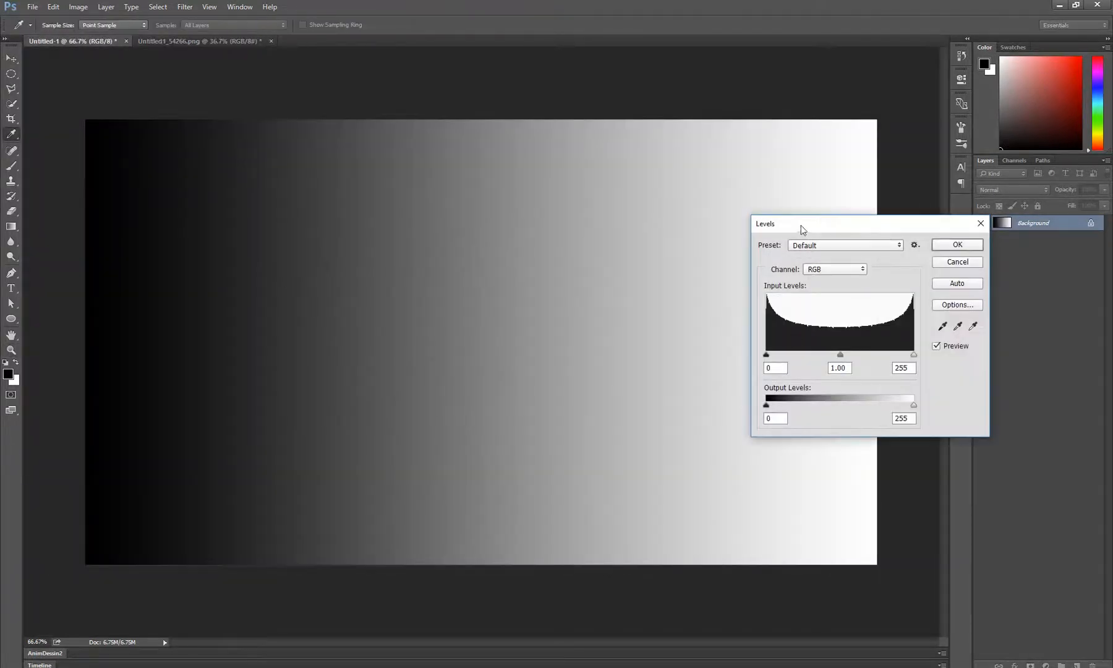
{"action": "left_click_drag", "start_coordinate": [801, 225], "coordinate": [811, 156]}
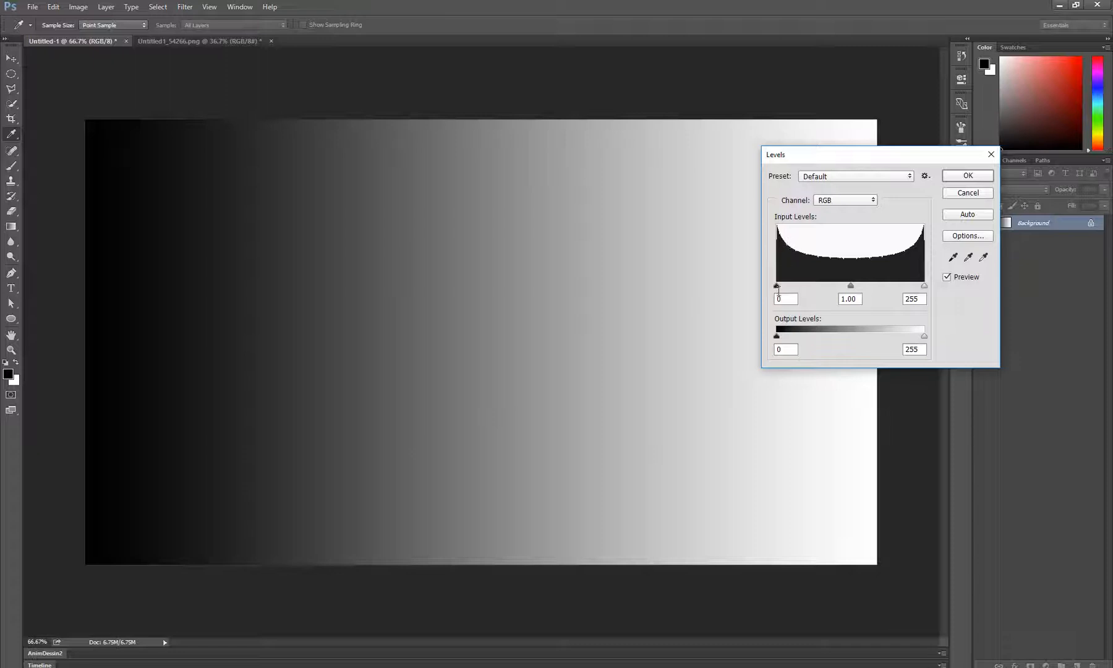
{"action": "left_click_drag", "start_coordinate": [777, 286], "coordinate": [798, 286]}
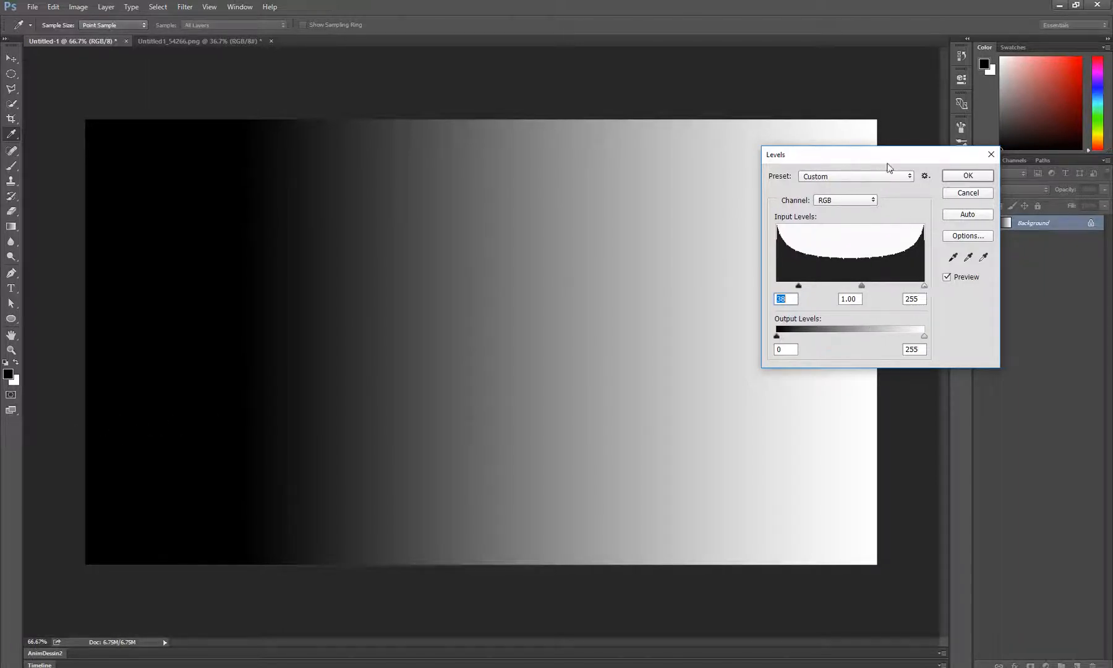
Try white input levels of 206, 255 and 210 on the gradient and discard the Levels adjustment
{"action": "left_click_drag", "start_coordinate": [886, 162], "coordinate": [934, 199]}
{"action": "left_click_drag", "start_coordinate": [973, 321], "coordinate": [944, 320]}
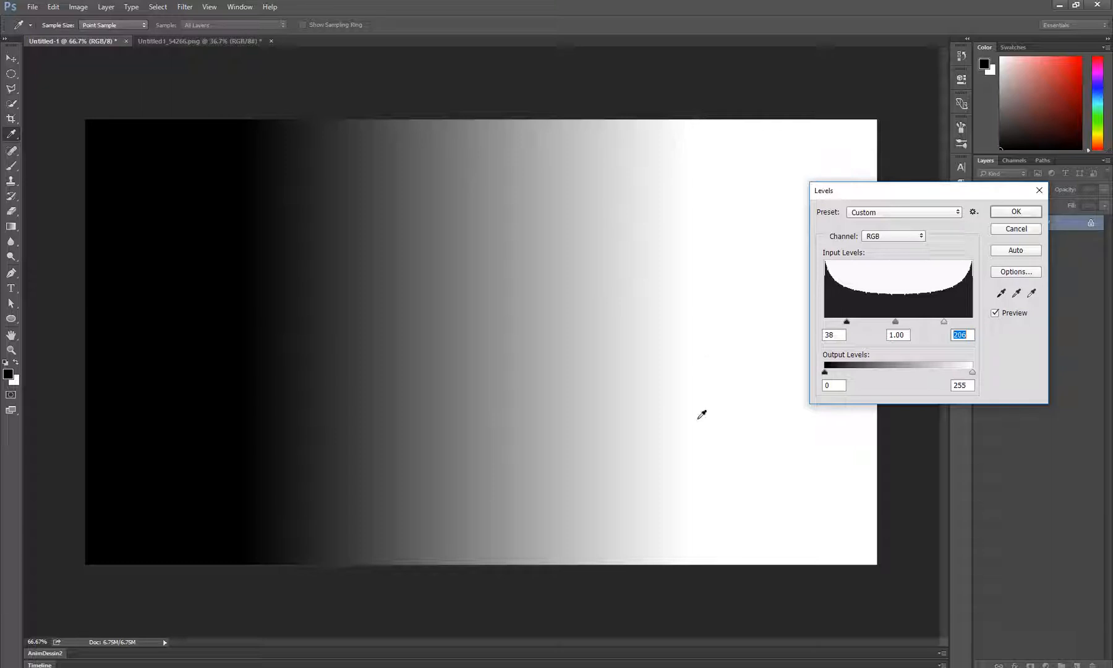
{"action": "left_click_drag", "start_coordinate": [950, 322], "coordinate": [978, 325]}
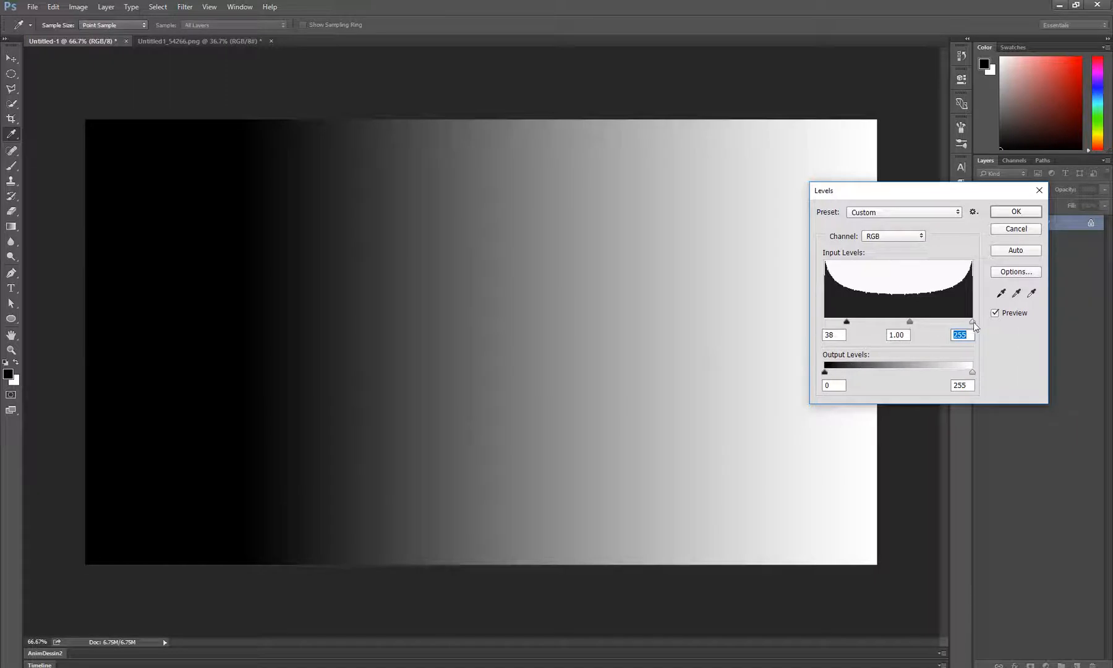
{"action": "left_click_drag", "start_coordinate": [973, 322], "coordinate": [947, 323]}
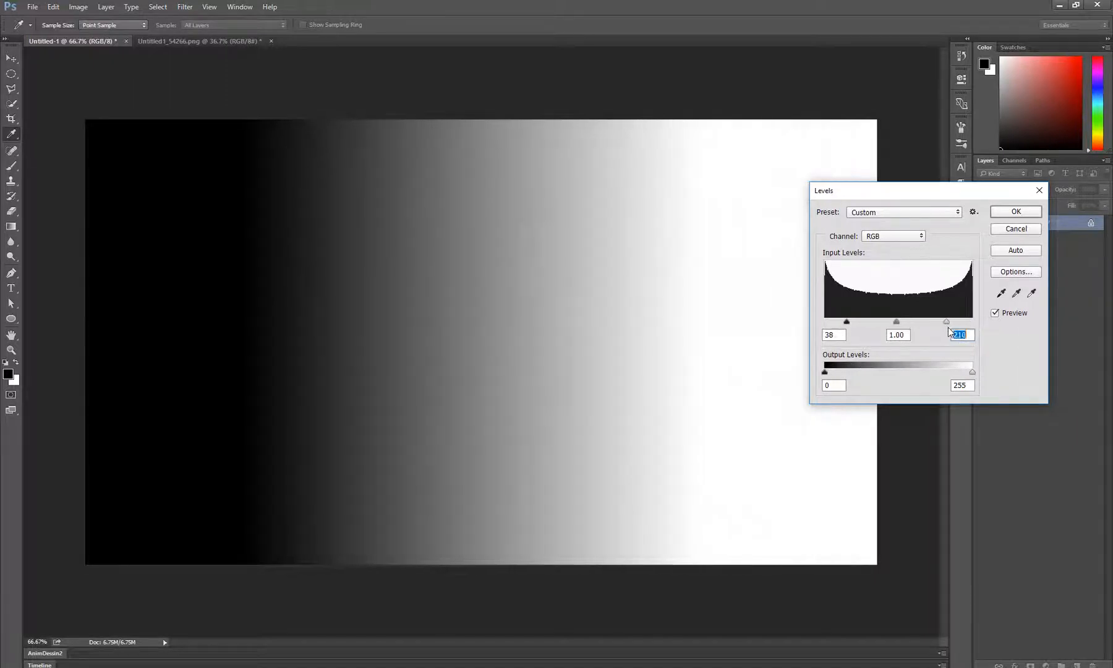
{"action": "left_click", "coordinate": [1014, 229]}
{"action": "key", "text": "z"}
Open Levels for the desaturated photo and raise the black input level to 33
{"action": "left_click", "coordinate": [178, 41]}
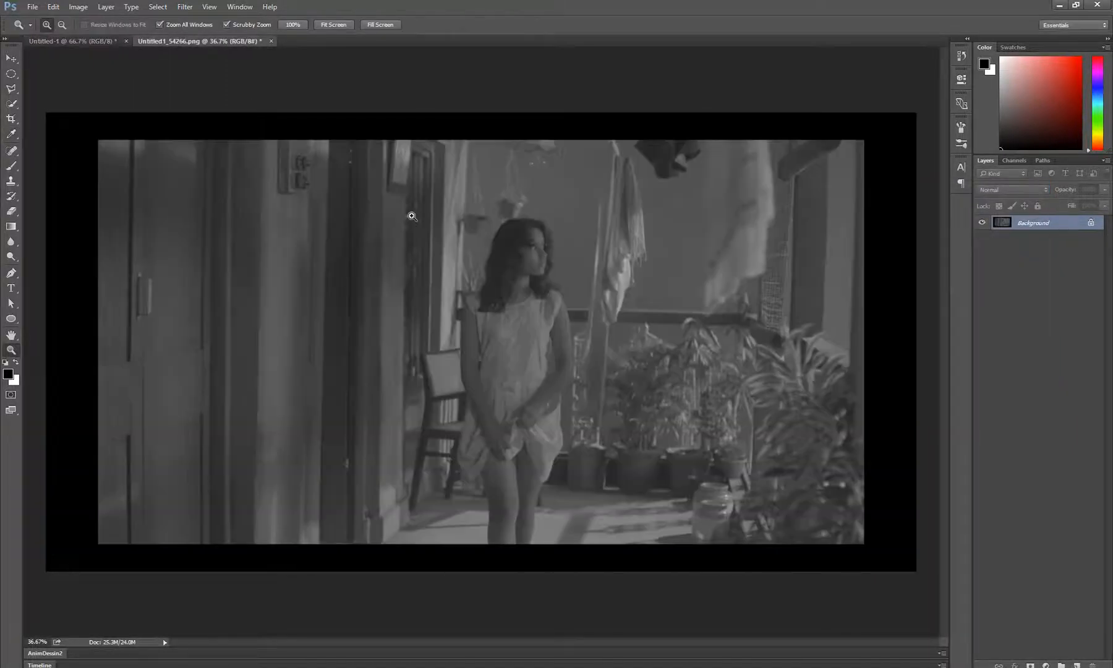
{"action": "key", "text": "ctrl+l"}
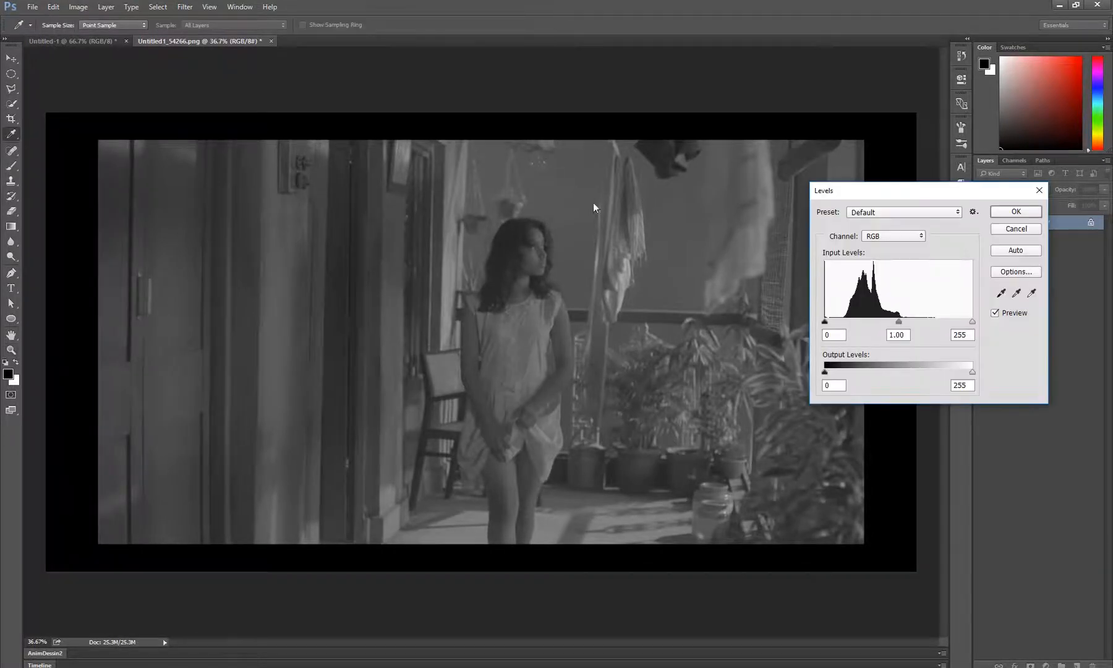
{"action": "left_click_drag", "start_coordinate": [881, 188], "coordinate": [937, 178]}
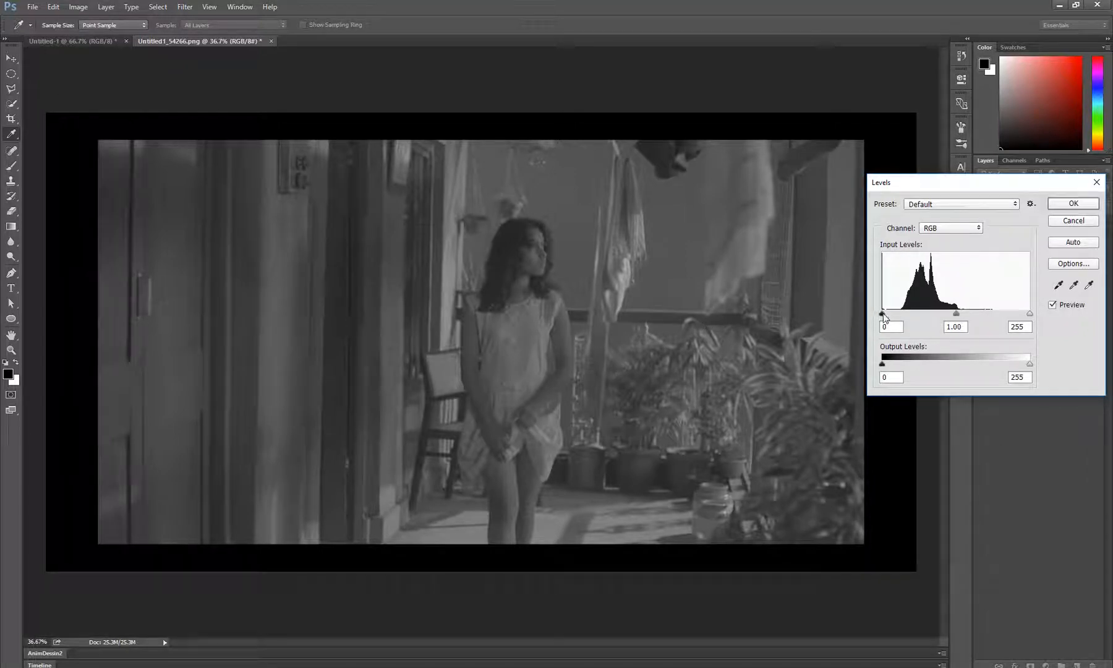
{"action": "left_click_drag", "start_coordinate": [883, 316], "coordinate": [903, 317]}
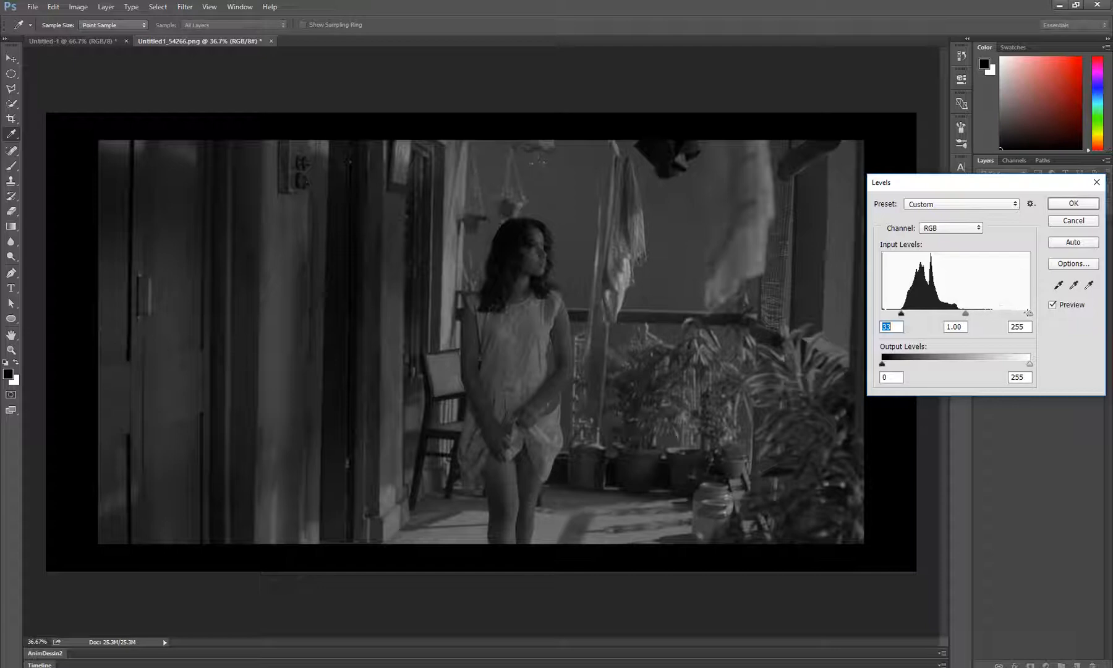
Try white input levels of 184, 128, 123 and 135 with black at 32 on the desaturated photo, and discard the Levels adjustment
{"action": "left_click_drag", "start_coordinate": [1029, 313], "coordinate": [988, 319]}
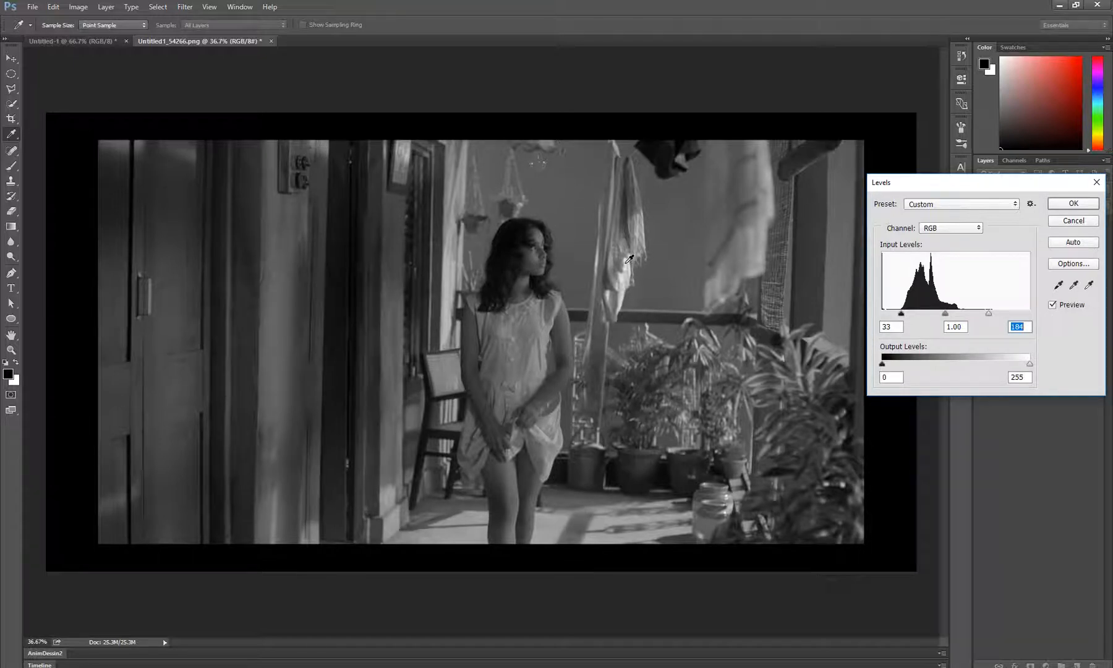
{"action": "left_click_drag", "start_coordinate": [988, 313], "coordinate": [956, 319]}
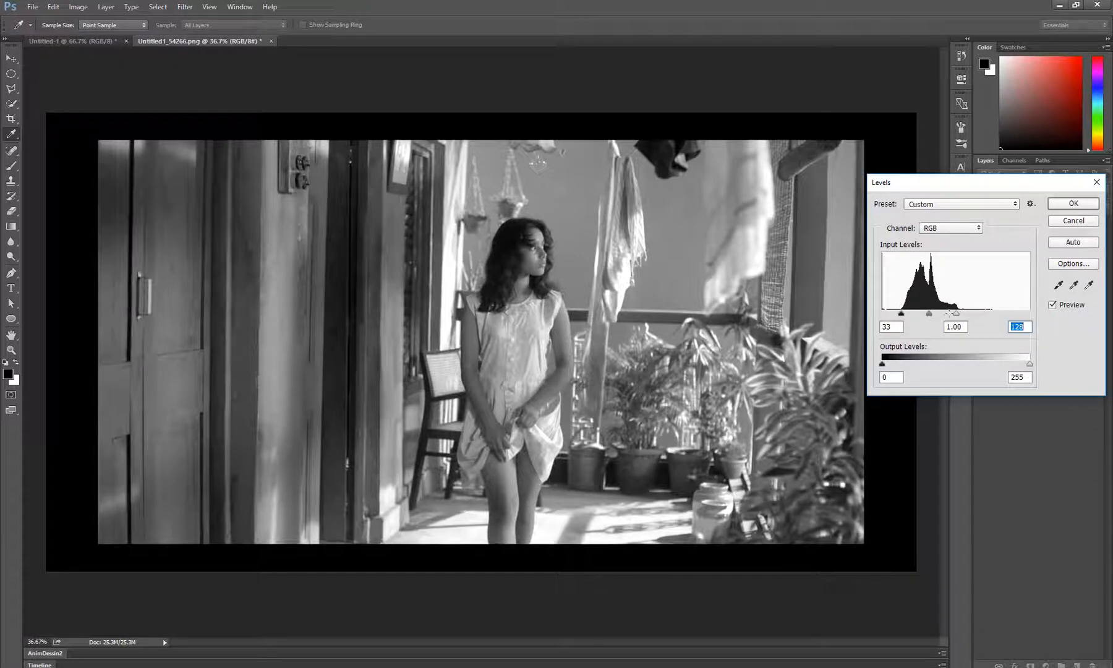
{"action": "left_click_drag", "start_coordinate": [956, 314], "coordinate": [952, 314]}
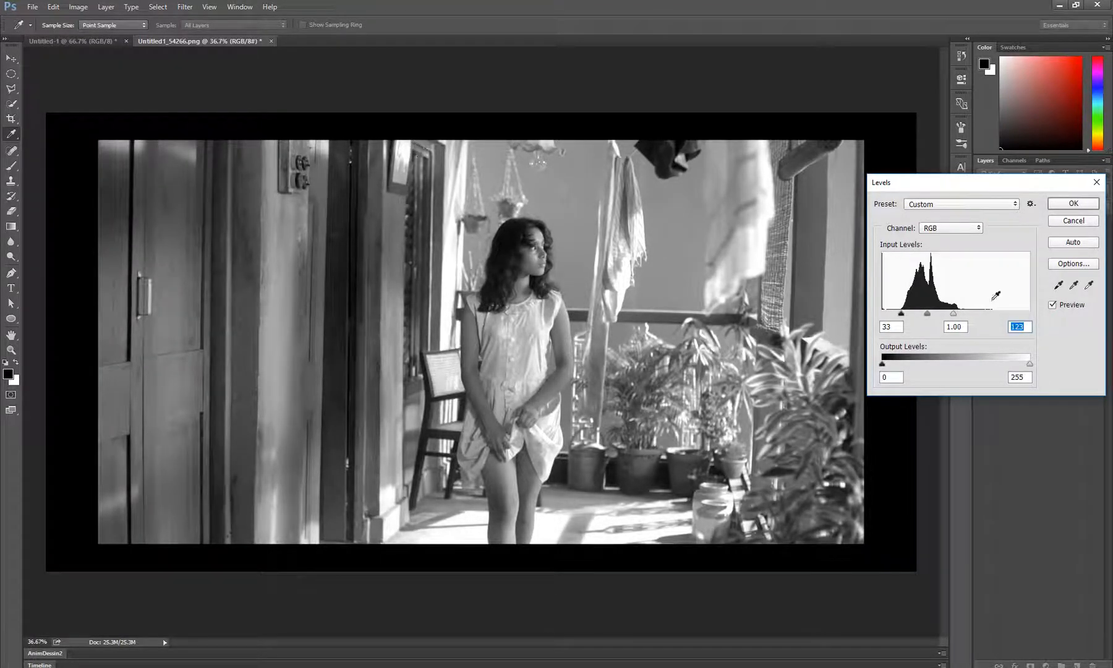
{"action": "mouse_move", "coordinate": [901, 313]}
{"action": "left_mouse_down"}
{"action": "mouse_move", "coordinate": [959, 316]}
{"action": "mouse_move", "coordinate": [900, 314]}
{"action": "left_mouse_up"}
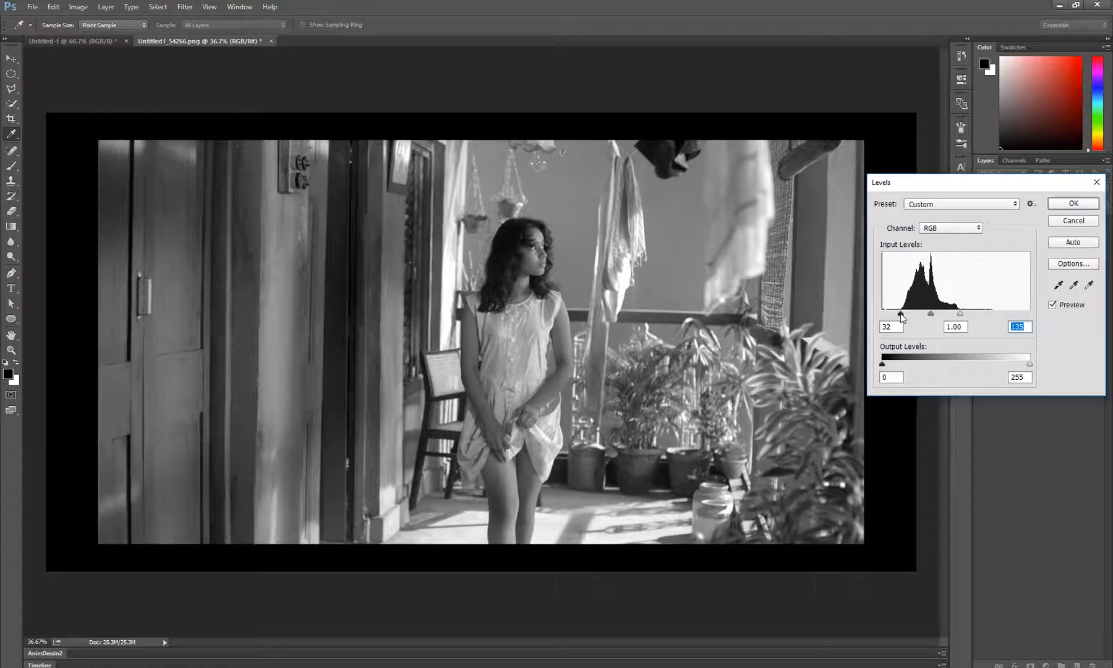
{"action": "left_click", "coordinate": [901, 314]}
{"action": "left_click_drag", "start_coordinate": [930, 314], "coordinate": [931, 324]}
{"action": "key", "text": "Tab"}
{"action": "left_click", "coordinate": [1075, 220]}
{"action": "key", "text": "z"}
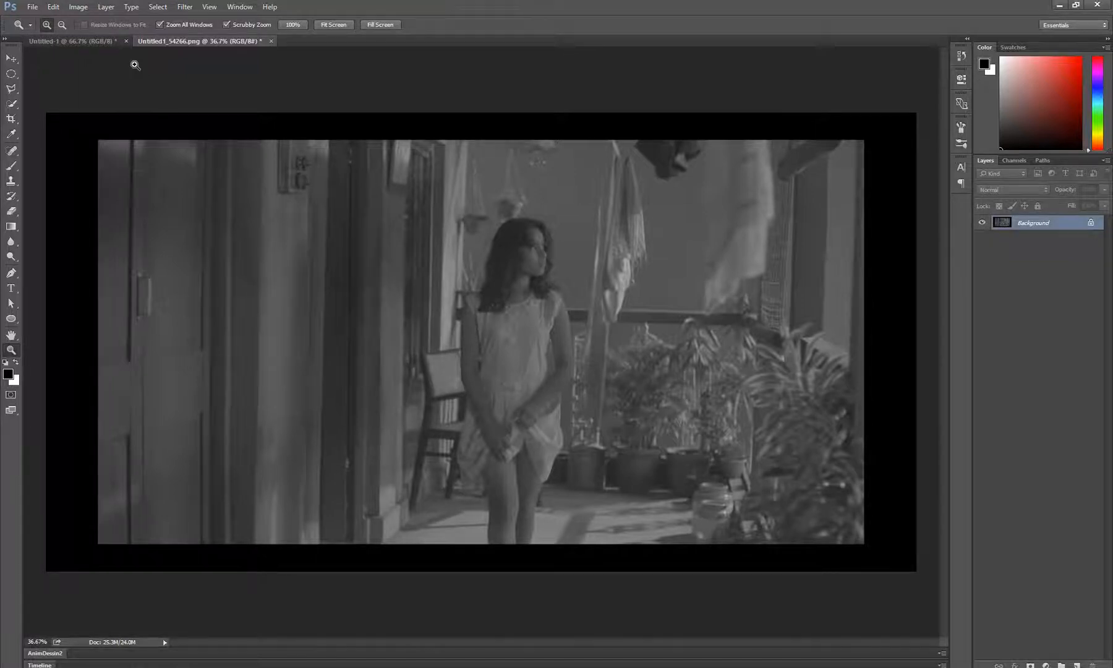
Open Levels for the gradient document and lower the white output level to 234, keeping the dialog clear of the gradient
{"action": "left_click", "coordinate": [93, 41]}
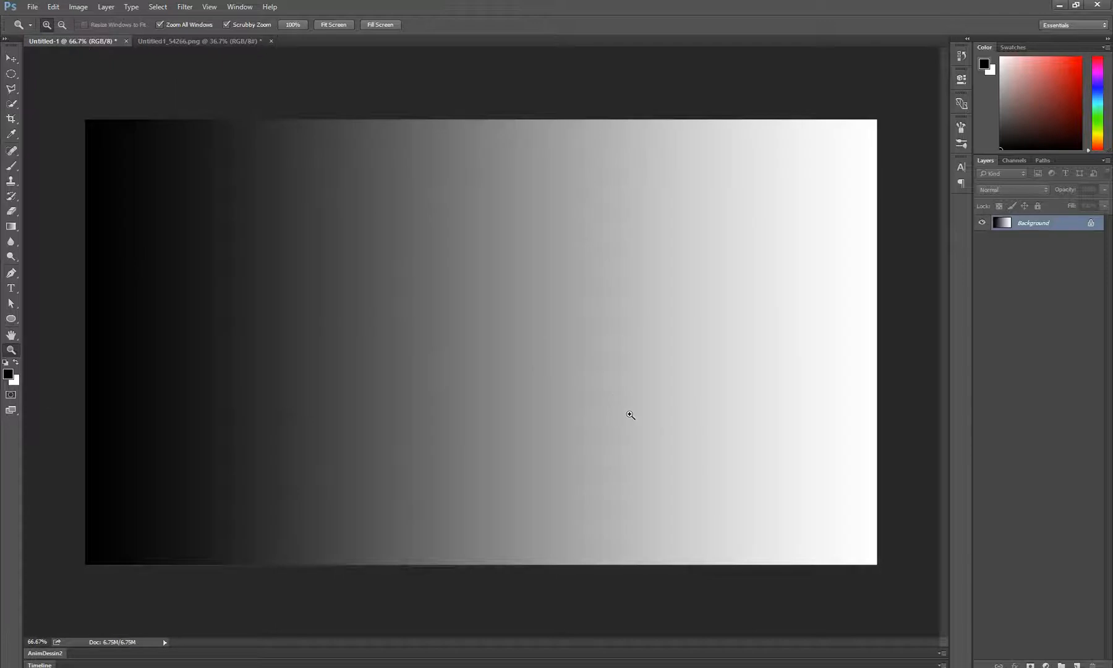
{"action": "key", "text": "ctrl+l"}
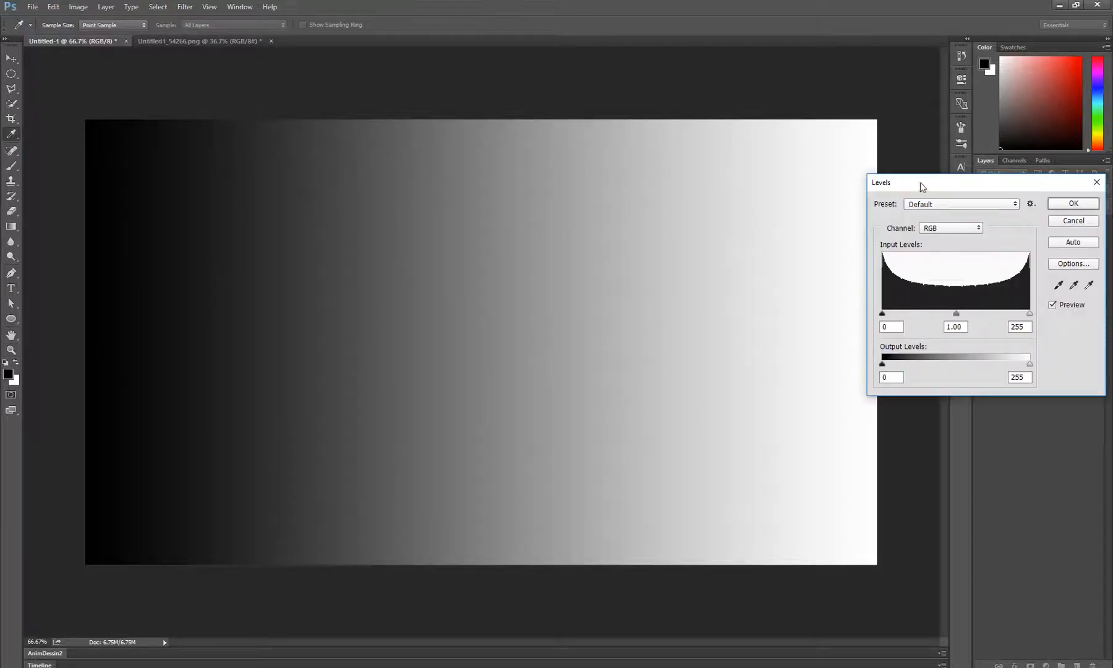
{"action": "left_click_drag", "start_coordinate": [922, 187], "coordinate": [872, 167]}
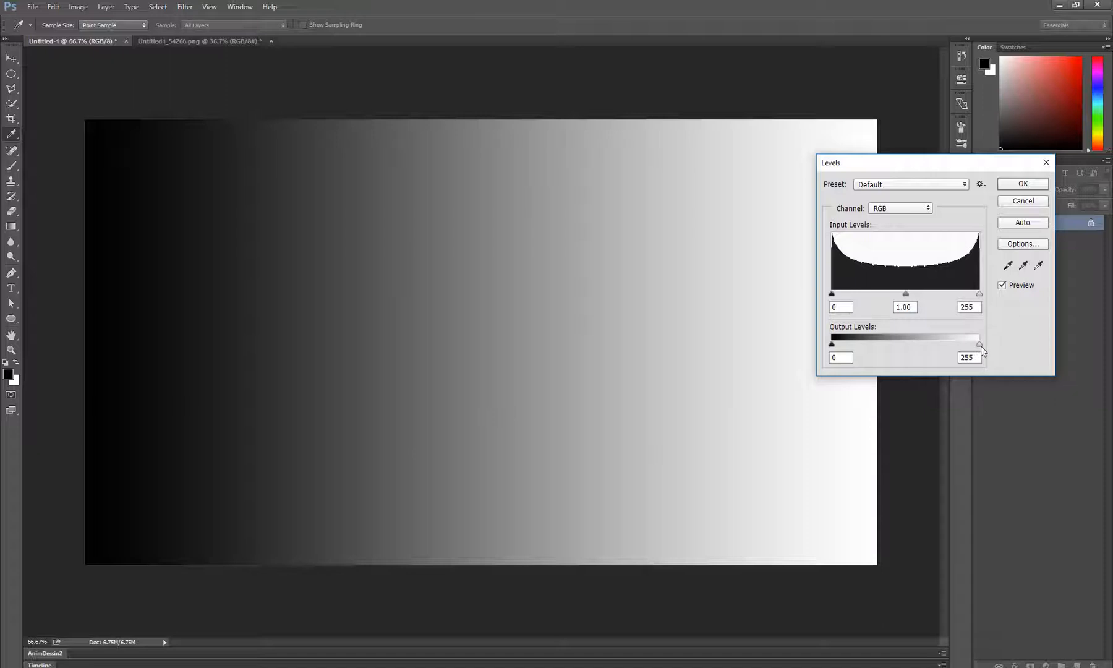
{"action": "left_click_drag", "start_coordinate": [912, 163], "coordinate": [926, 204]}
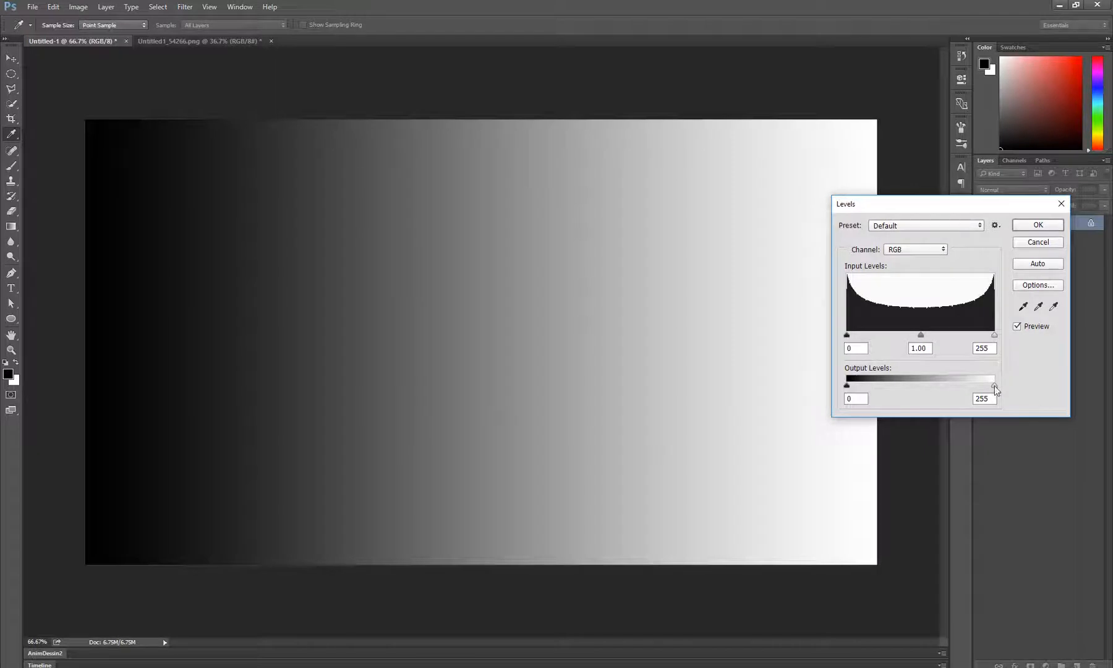
{"action": "mouse_move", "coordinate": [994, 386]}
{"action": "left_mouse_down"}
{"action": "mouse_move", "coordinate": [982, 387]}
{"action": "mouse_move", "coordinate": [997, 389]}
{"action": "left_mouse_up"}
{"action": "left_click_drag", "start_coordinate": [994, 386], "coordinate": [982, 386]}
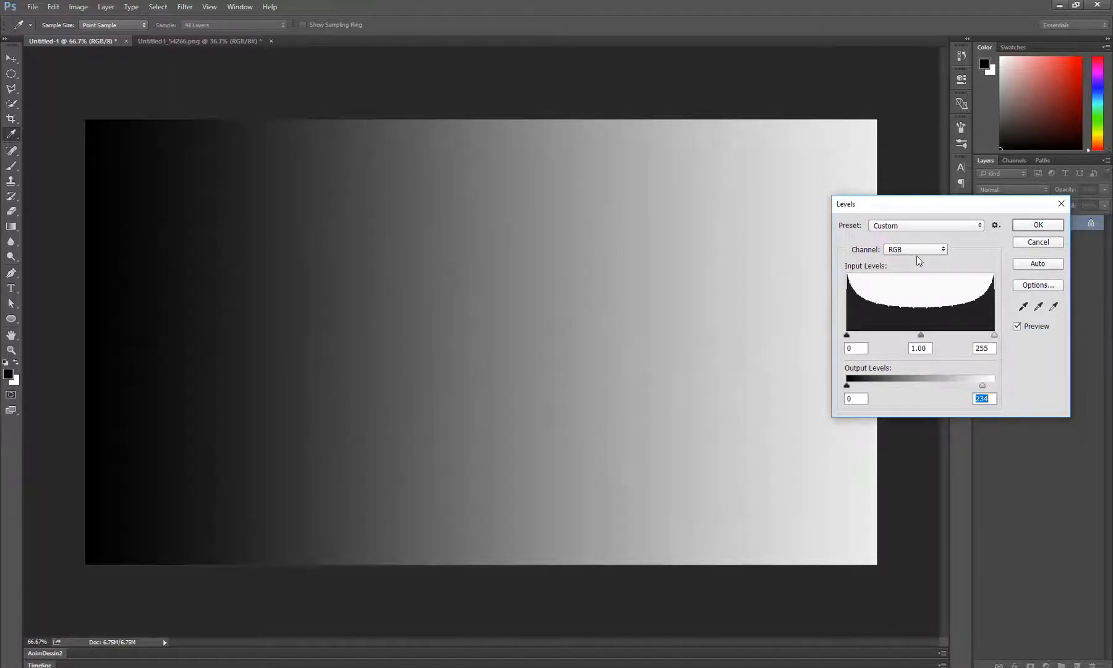
{"action": "left_click_drag", "start_coordinate": [890, 202], "coordinate": [957, 218]}
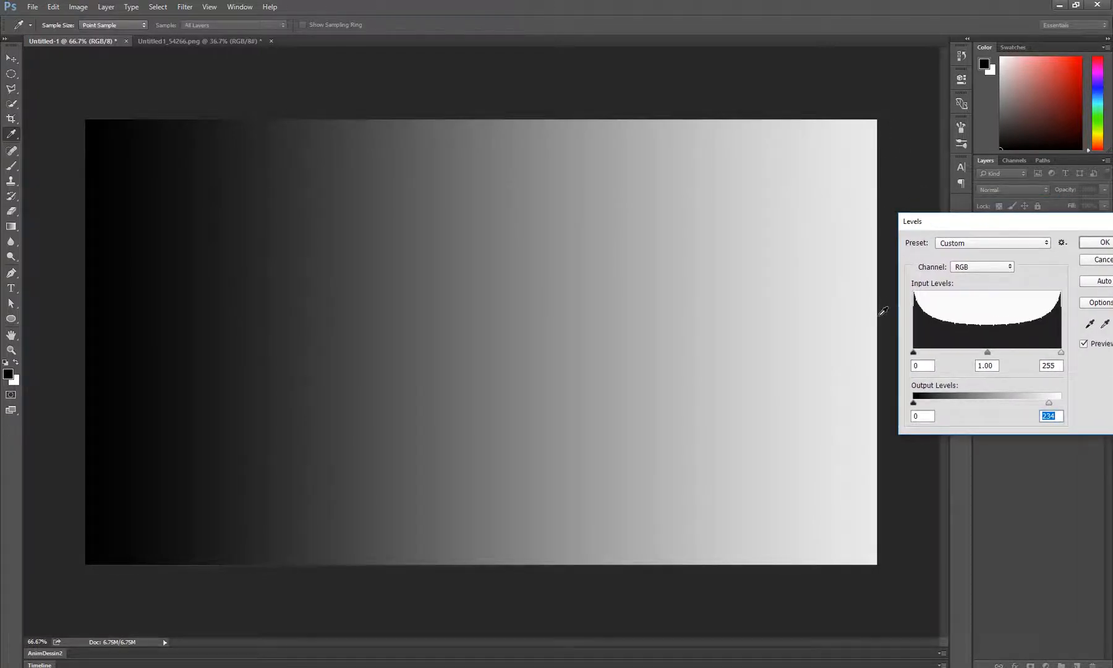
{"action": "left_click_drag", "start_coordinate": [983, 220], "coordinate": [943, 243]}
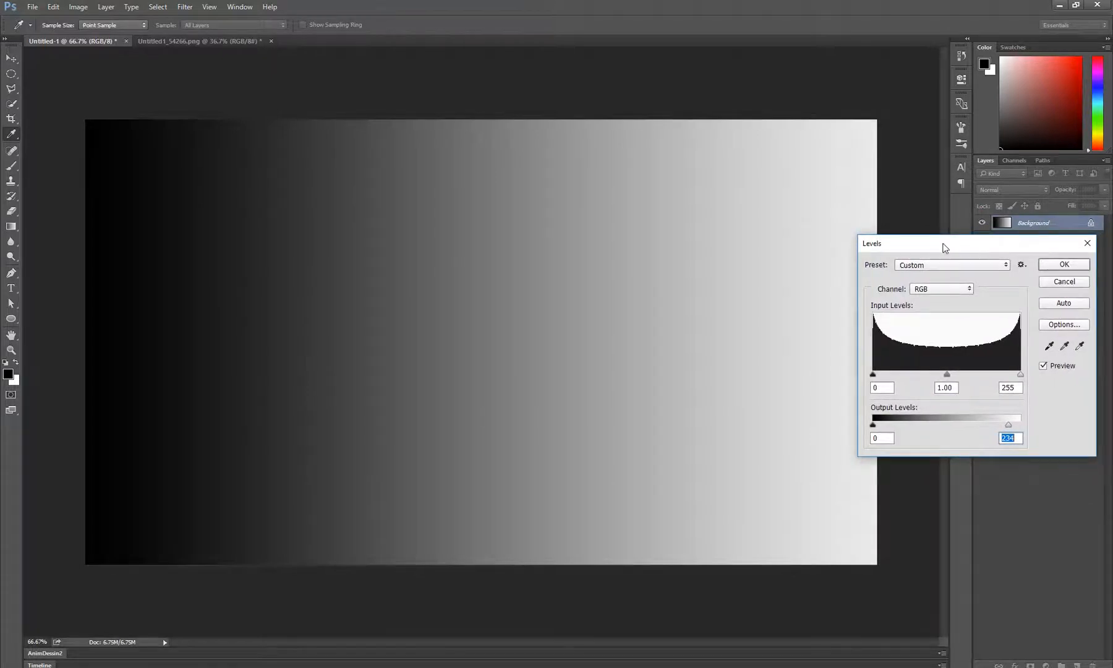
Try a white output level of 127 on the gradient and reset it to 255
{"action": "left_click_drag", "start_coordinate": [1010, 424], "coordinate": [947, 435]}
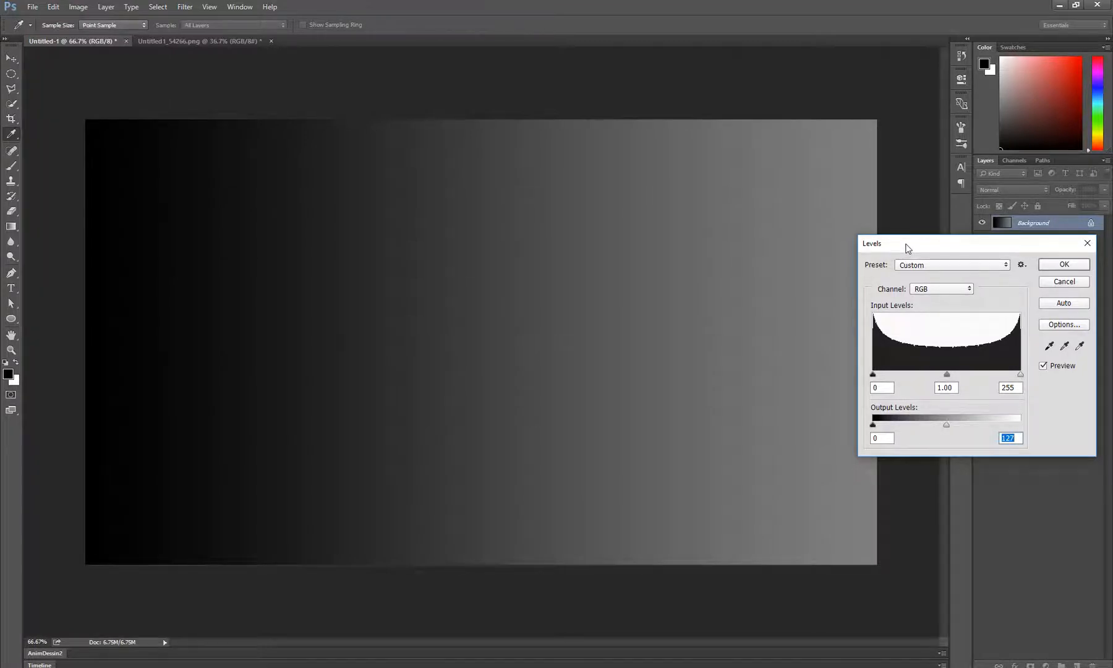
{"action": "left_click_drag", "start_coordinate": [907, 248], "coordinate": [846, 209]}
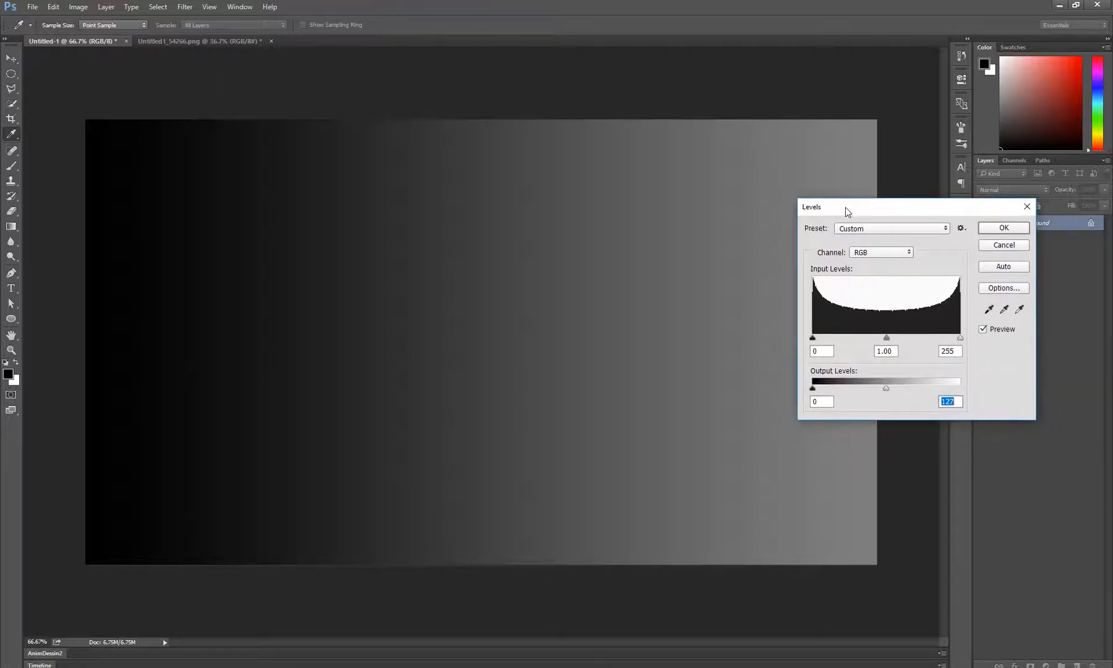
{"action": "type", "text": "255"}
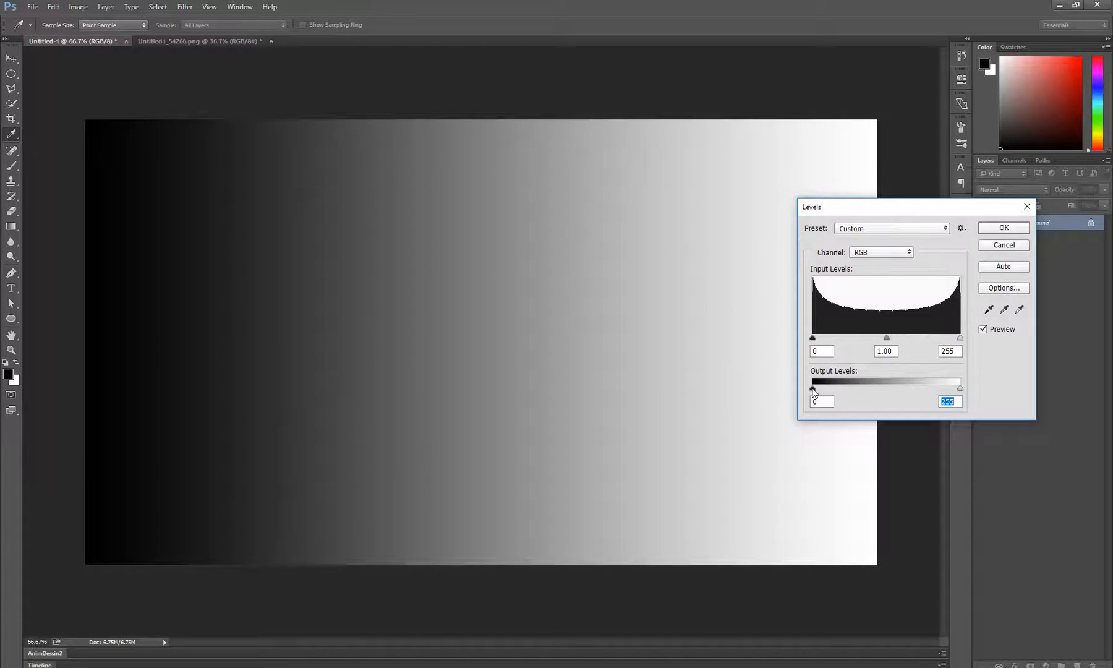
Try a black output level of 28 on the gradient, return it to 0 and discard the Levels adjustment
{"action": "left_click_drag", "start_coordinate": [812, 389], "coordinate": [831, 397]}
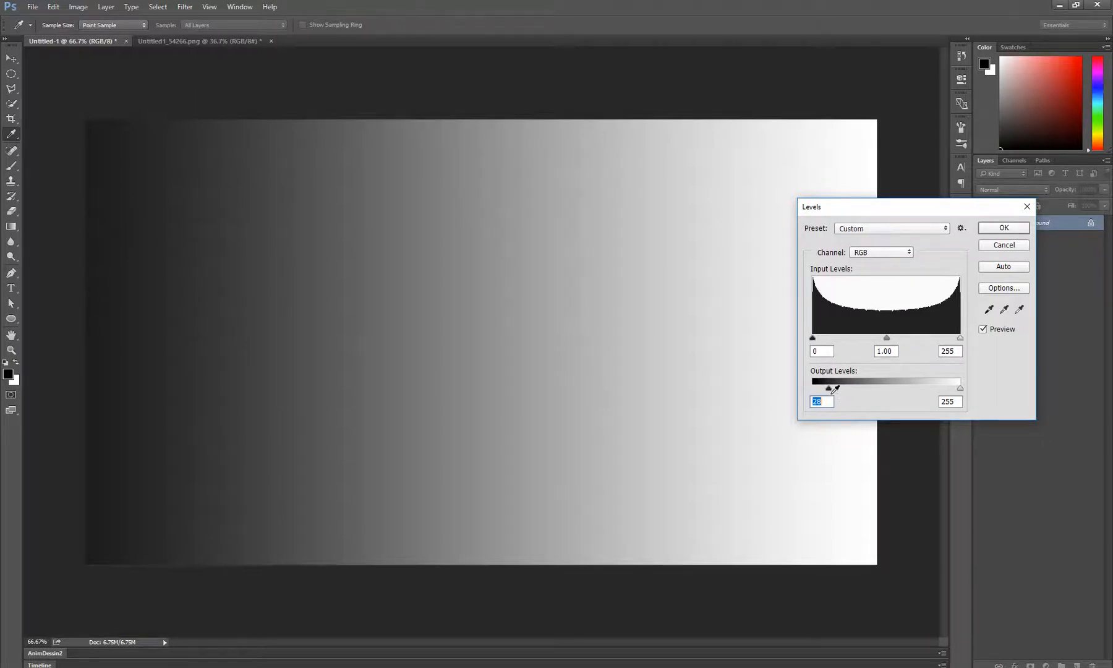
{"action": "mouse_move", "coordinate": [829, 390]}
{"action": "left_mouse_down"}
{"action": "mouse_move", "coordinate": [846, 389]}
{"action": "mouse_move", "coordinate": [827, 403]}
{"action": "left_mouse_up"}
{"action": "mouse_move", "coordinate": [801, 405]}
{"action": "left_mouse_down"}
{"action": "mouse_move", "coordinate": [853, 405]}
{"action": "mouse_move", "coordinate": [803, 411]}
{"action": "left_mouse_up"}
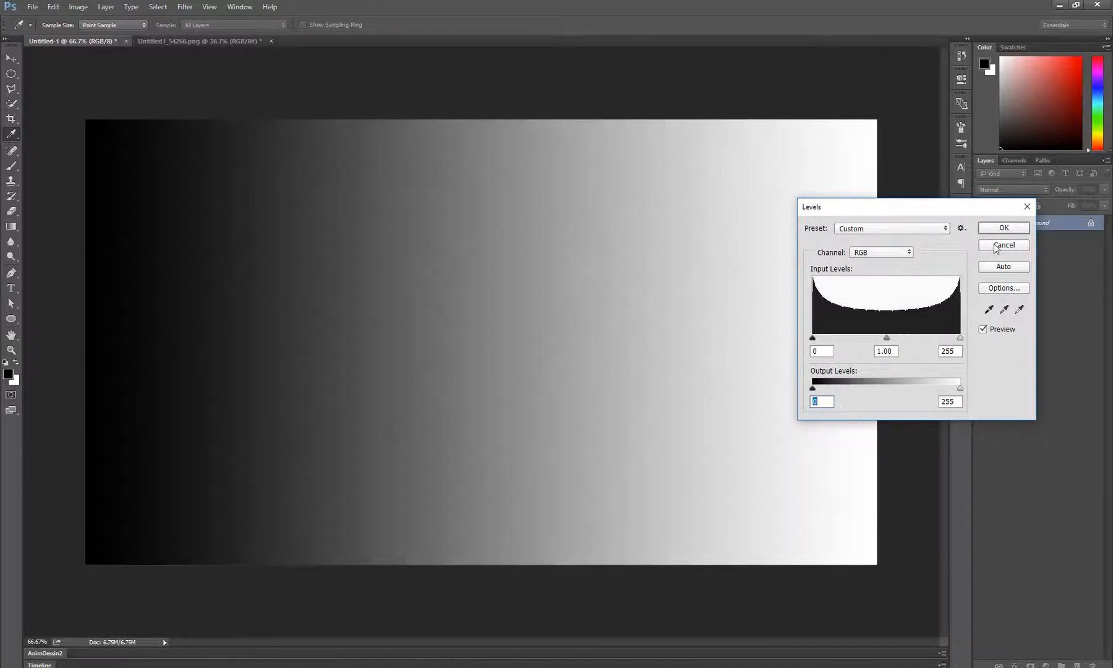
{"action": "left_click", "coordinate": [995, 246]}
{"action": "key", "text": "z"}
Apply Levels to the desaturated photo with a black input level of 28 and a white input level of 130
{"action": "left_click", "coordinate": [225, 40]}
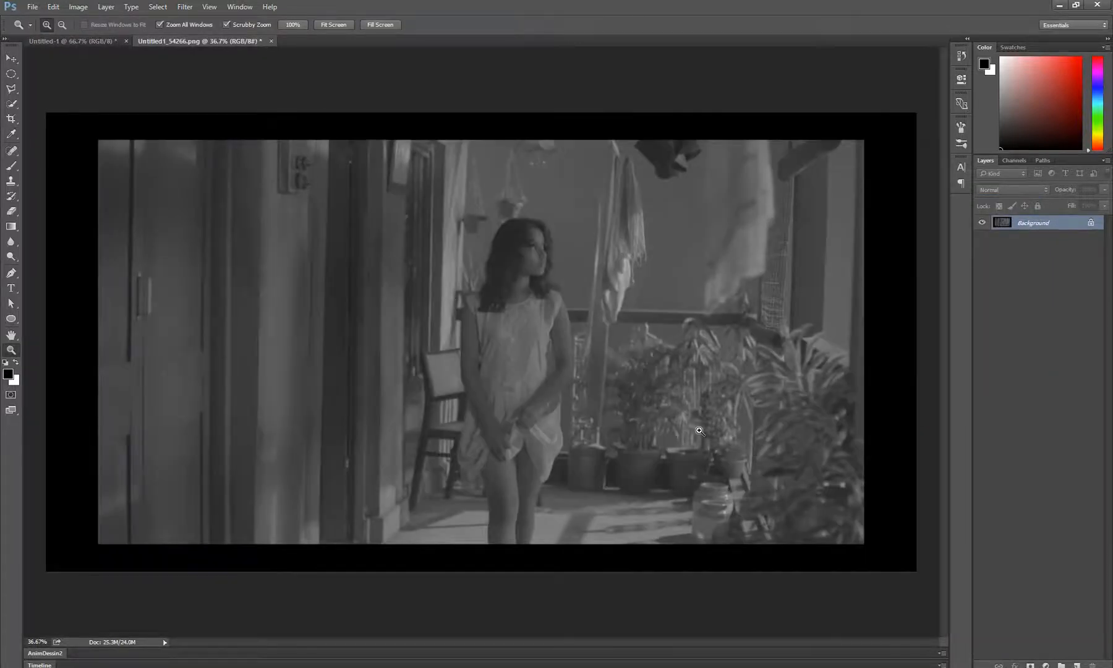
{"action": "key", "text": "i"}
{"action": "key", "text": "ctrl+l"}
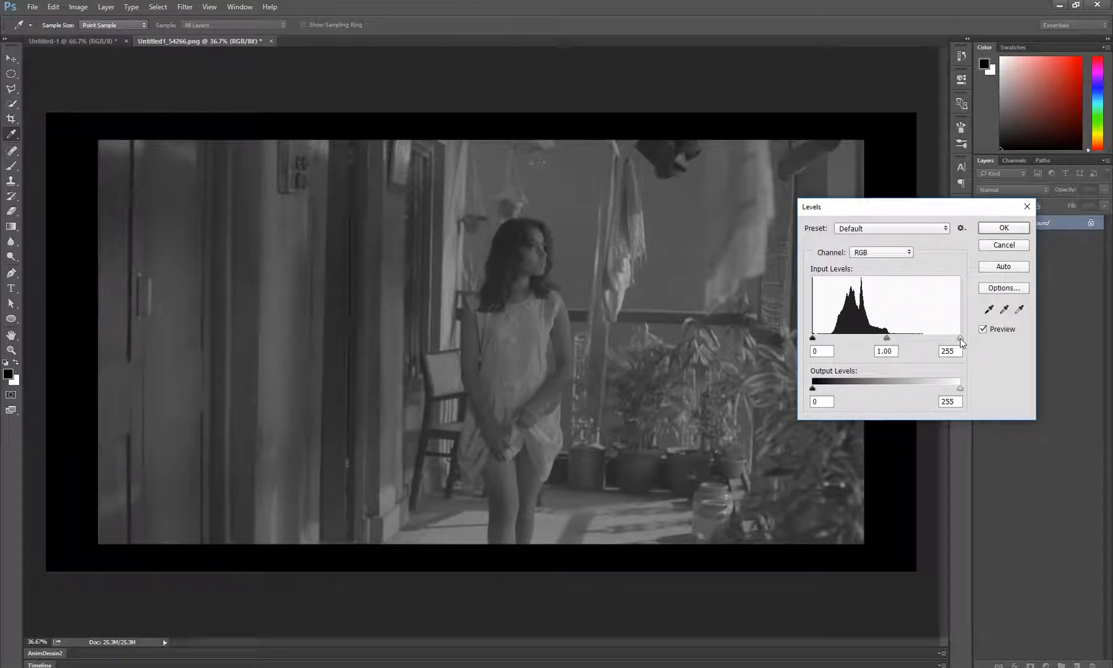
{"action": "left_click_drag", "start_coordinate": [960, 338], "coordinate": [921, 351]}
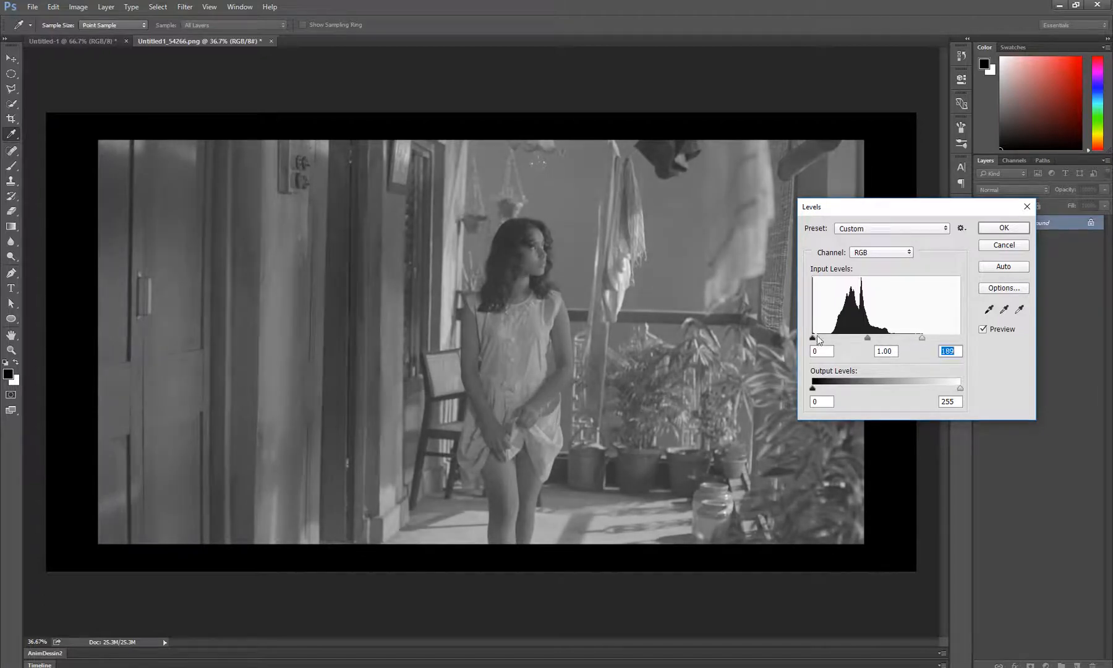
{"action": "mouse_move", "coordinate": [814, 339]}
{"action": "left_mouse_down"}
{"action": "mouse_move", "coordinate": [832, 343]}
{"action": "mouse_move", "coordinate": [823, 340]}
{"action": "left_mouse_up"}
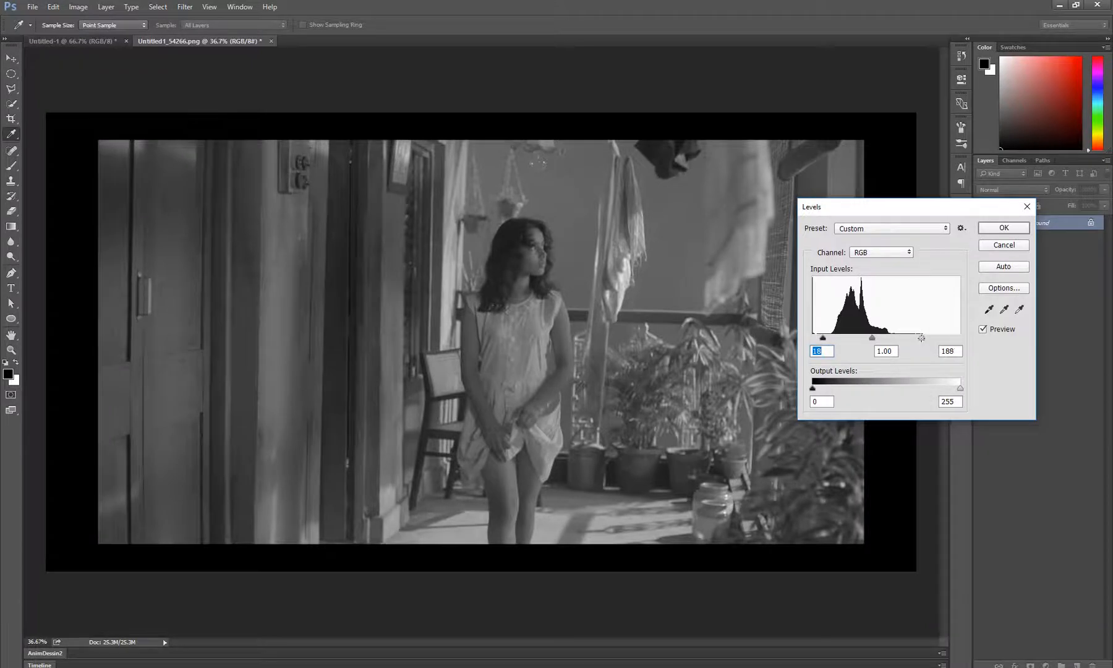
{"action": "left_click_drag", "start_coordinate": [922, 339], "coordinate": [829, 344]}
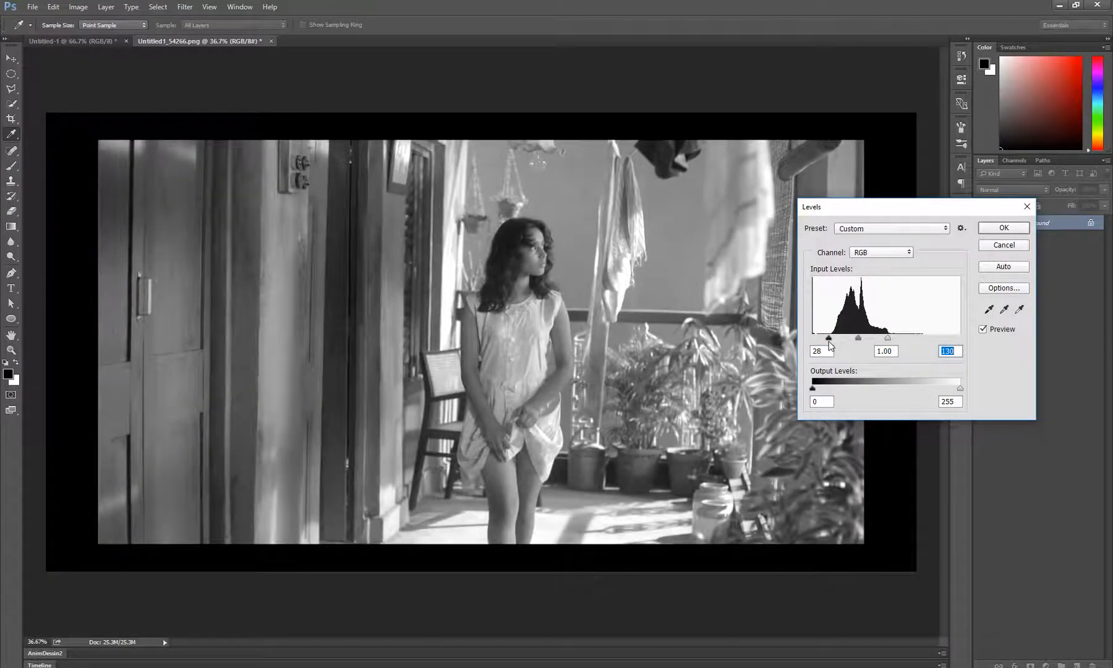
{"action": "key", "text": "Return"}
{"action": "key", "text": "z"}
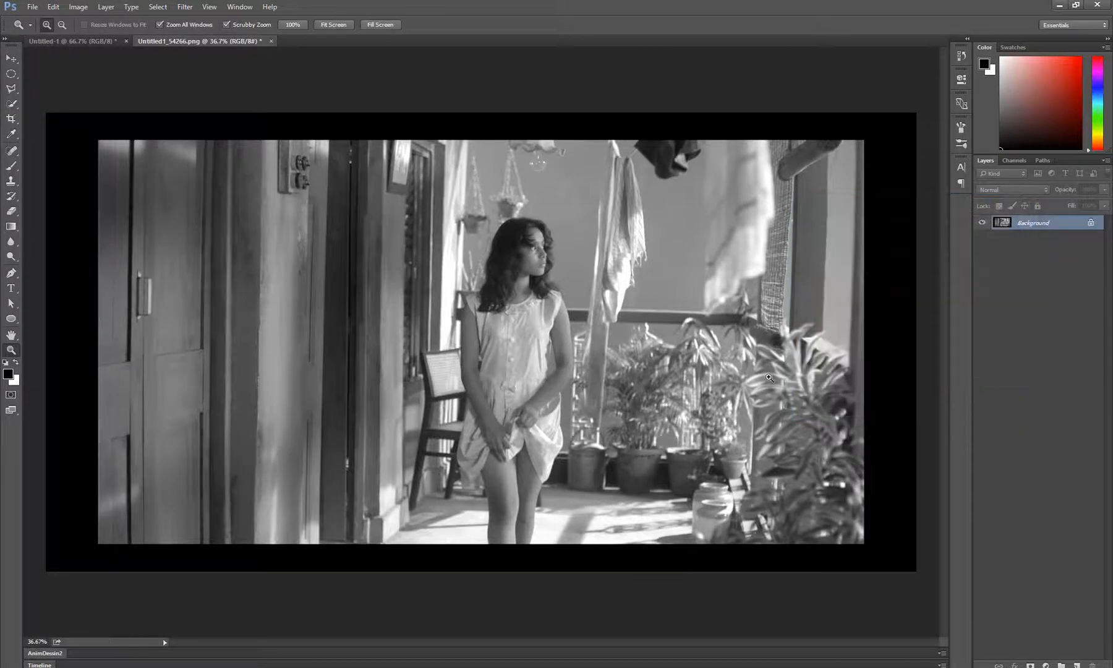
Reopen Levels for the photo and try white output levels of 221 and 196 while watching the bright cloth
{"action": "key", "text": "ctrl+l"}
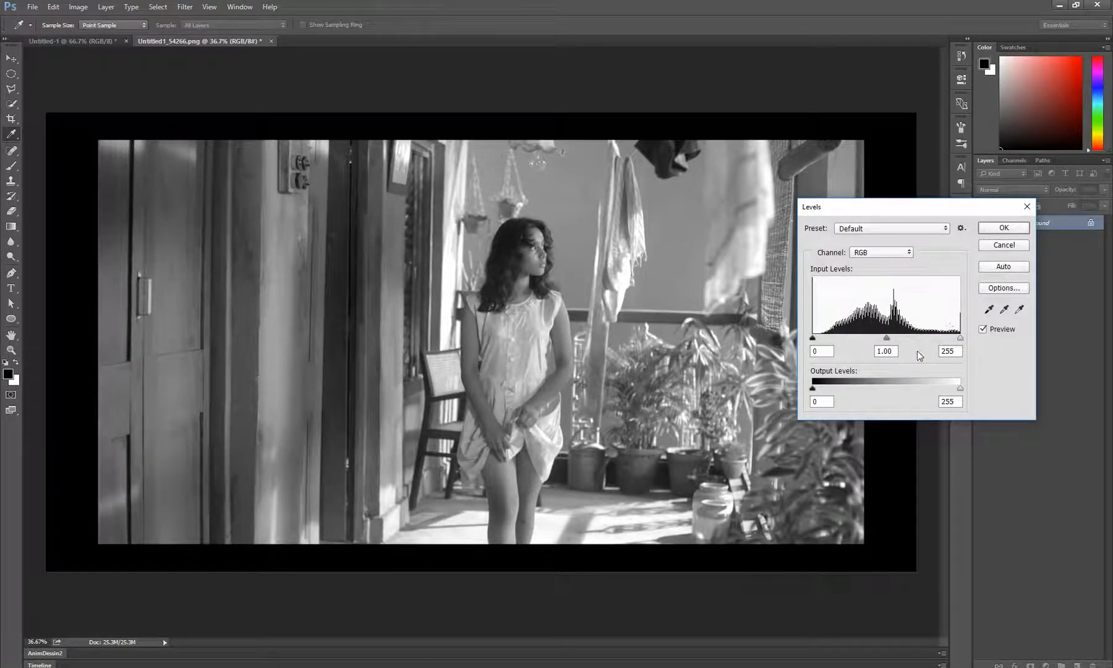
{"action": "left_click_drag", "start_coordinate": [867, 205], "coordinate": [892, 207]}
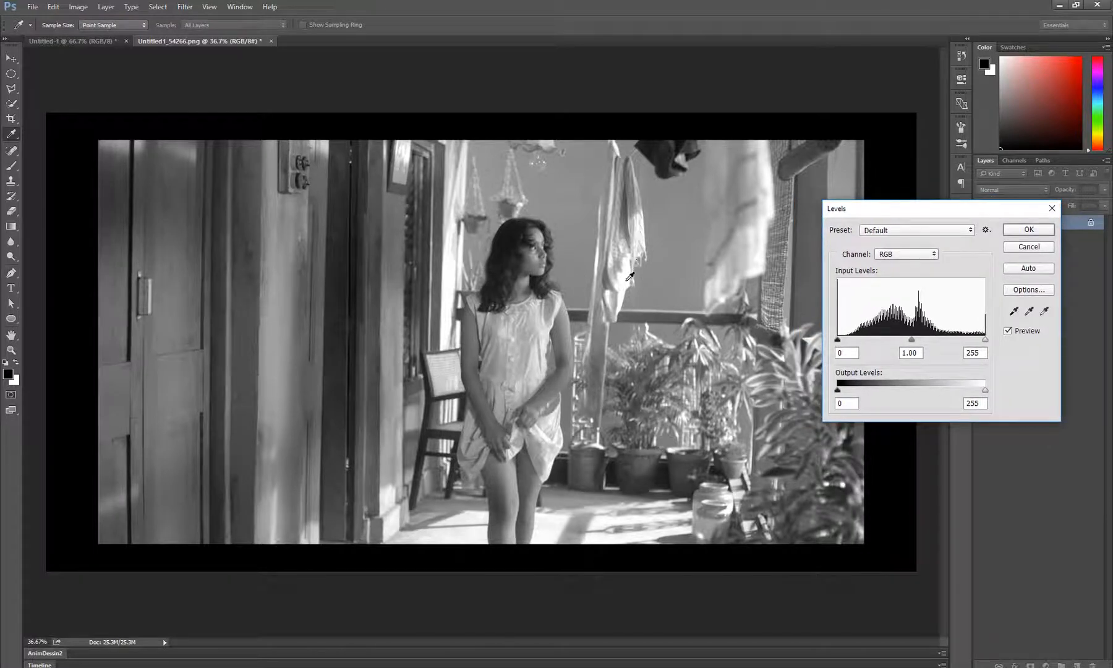
{"action": "scroll", "coordinate": [629, 277], "scroll_direction": "up", "scroll_amount": 5}
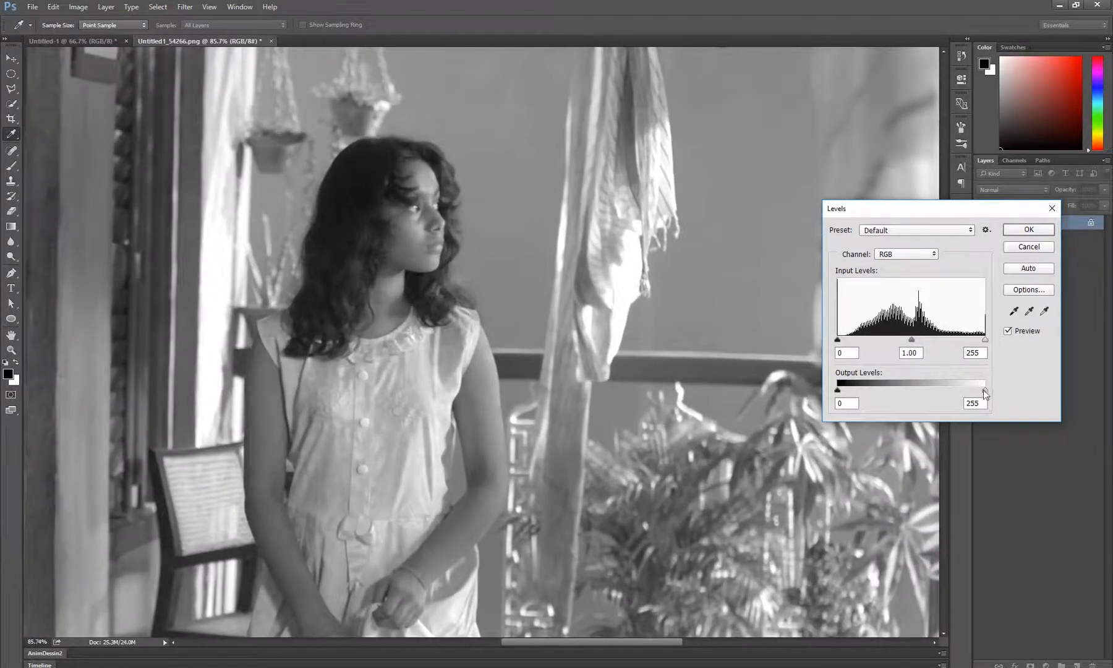
{"action": "left_click_drag", "start_coordinate": [983, 391], "coordinate": [965, 396]}
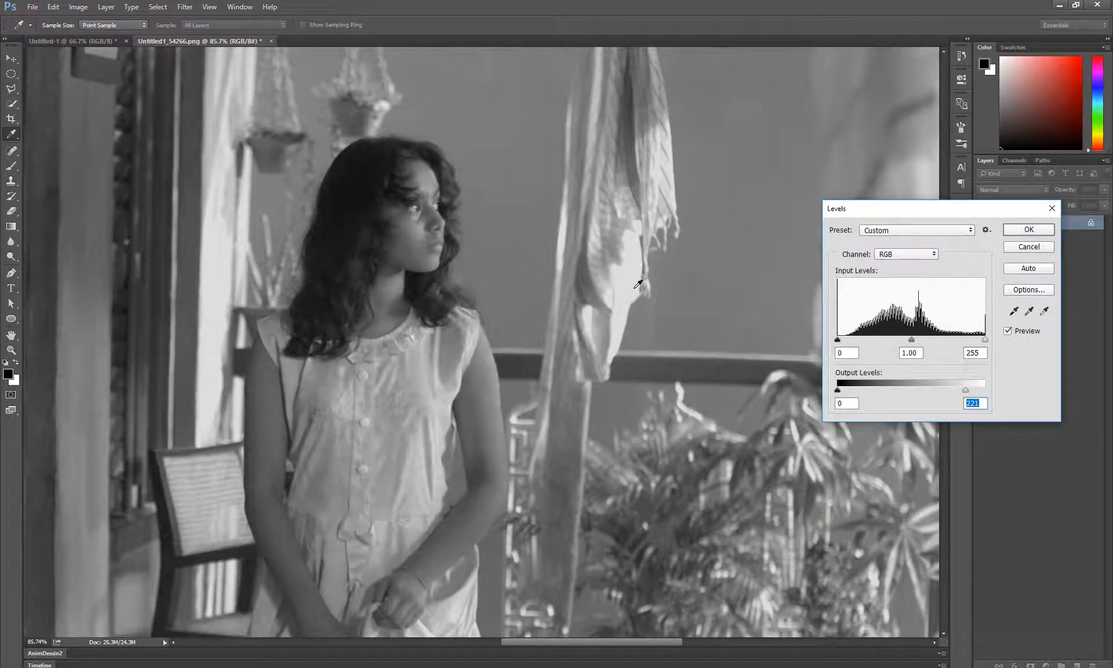
{"action": "mouse_move", "coordinate": [965, 391]}
{"action": "left_mouse_down"}
{"action": "mouse_move", "coordinate": [950, 394]}
{"action": "mouse_move", "coordinate": [952, 405]}
{"action": "left_mouse_up"}
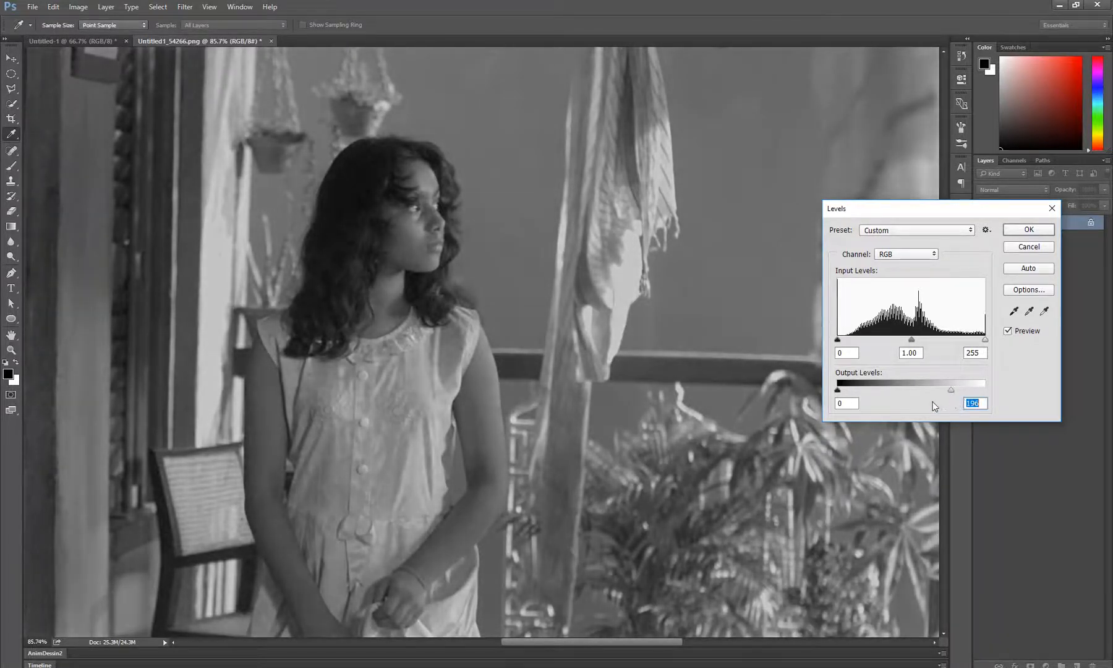
Try a black output level of 34 on the photo, inspect the dark doorway and border, and discard the Levels adjustment
{"action": "left_click_drag", "start_coordinate": [270, 421], "coordinate": [576, 431]}
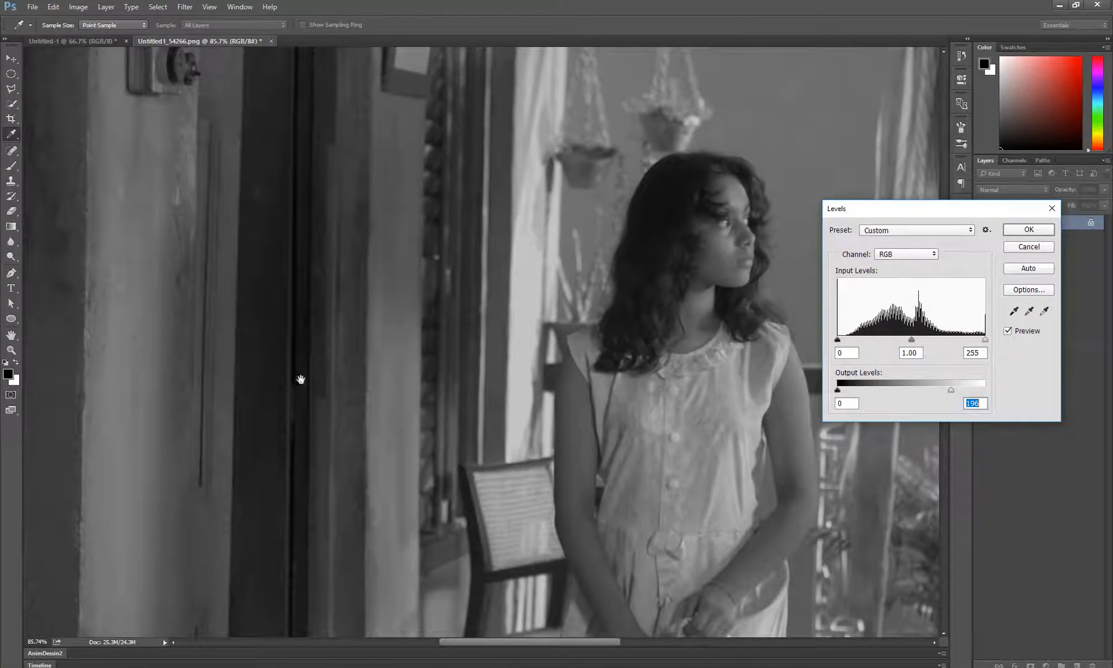
{"action": "left_click_drag", "start_coordinate": [301, 378], "coordinate": [358, 434]}
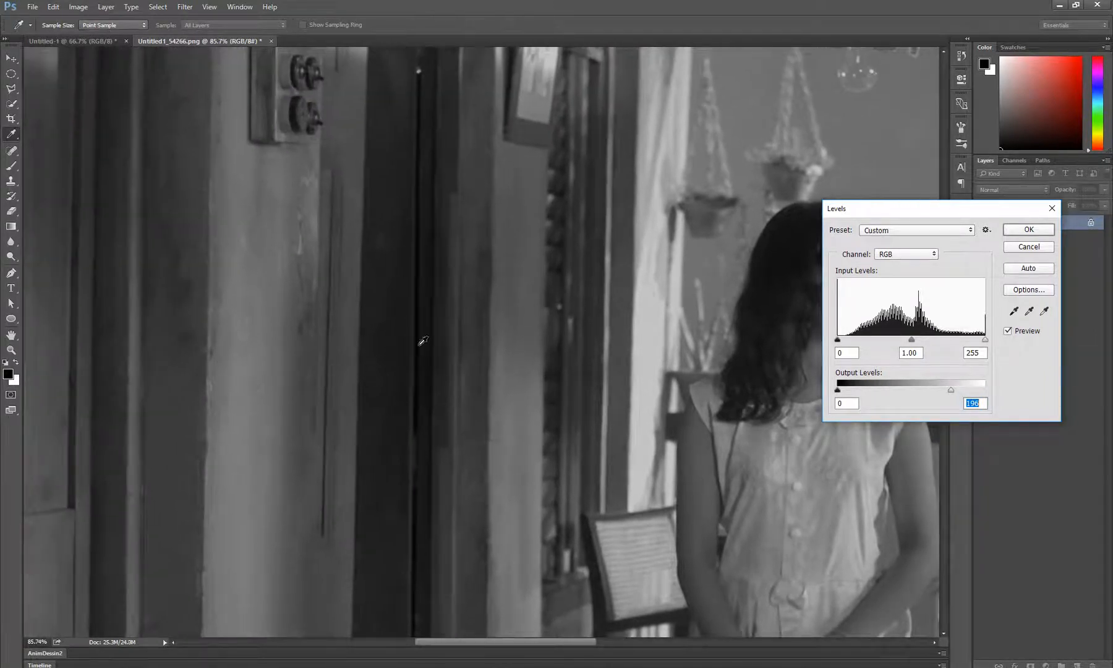
{"action": "left_click_drag", "start_coordinate": [386, 237], "coordinate": [379, 500]}
{"action": "left_click_drag", "start_coordinate": [410, 350], "coordinate": [390, 316]}
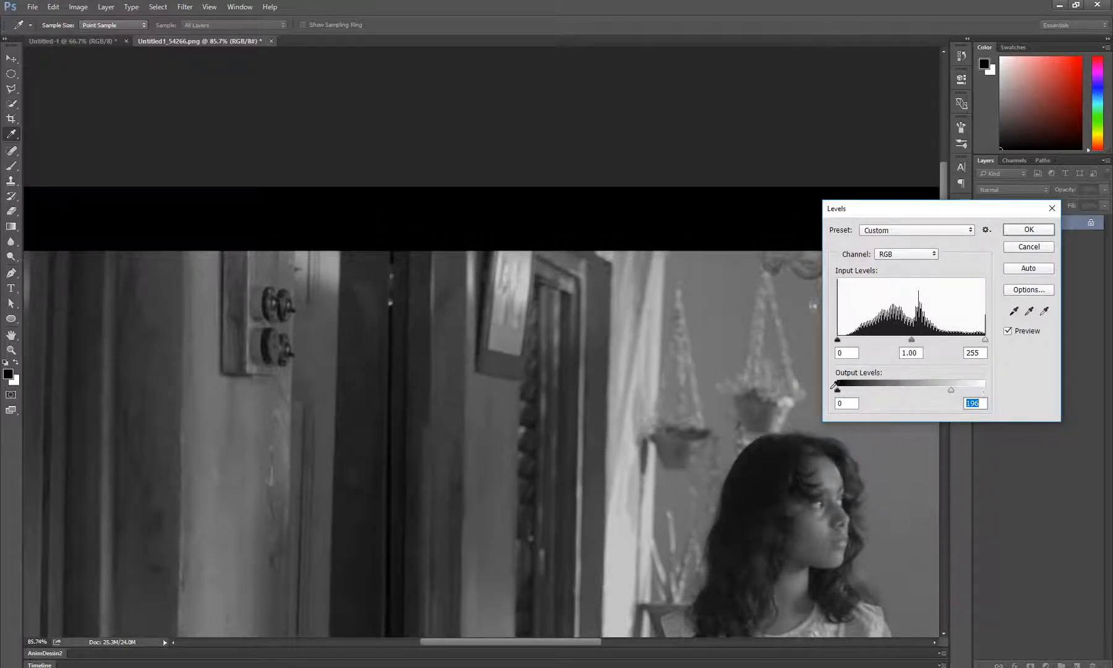
{"action": "left_click_drag", "start_coordinate": [837, 391], "coordinate": [857, 392]}
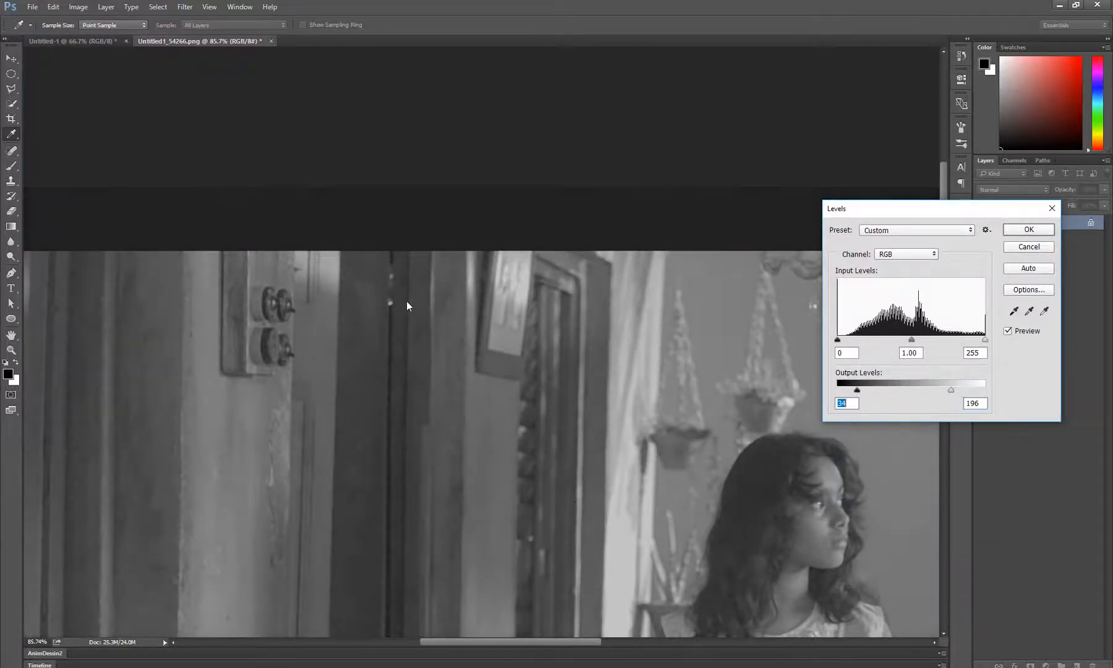
{"action": "left_click_drag", "start_coordinate": [446, 418], "coordinate": [306, 272]}
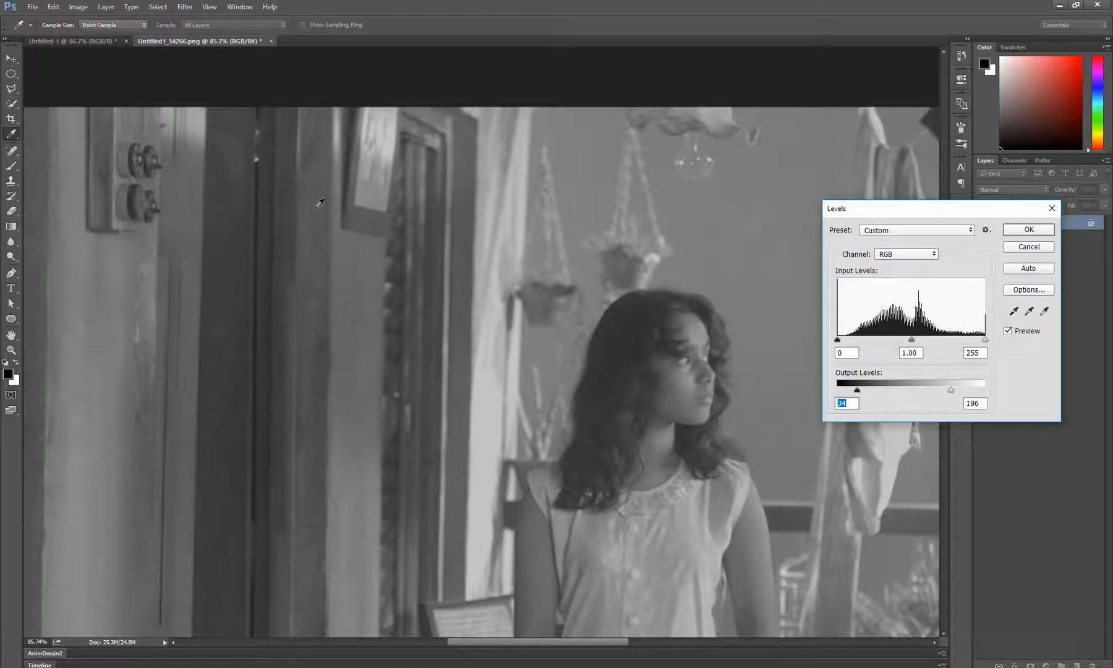
{"action": "left_click_drag", "start_coordinate": [323, 191], "coordinate": [343, 276]}
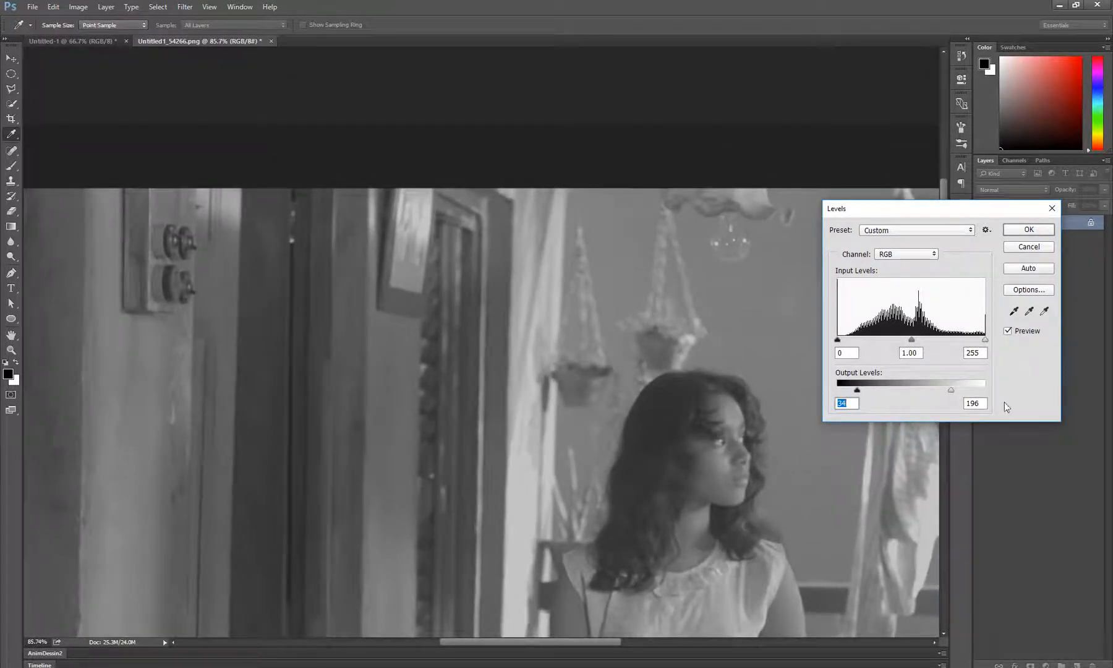
{"action": "left_click_drag", "start_coordinate": [591, 489], "coordinate": [513, 434]}
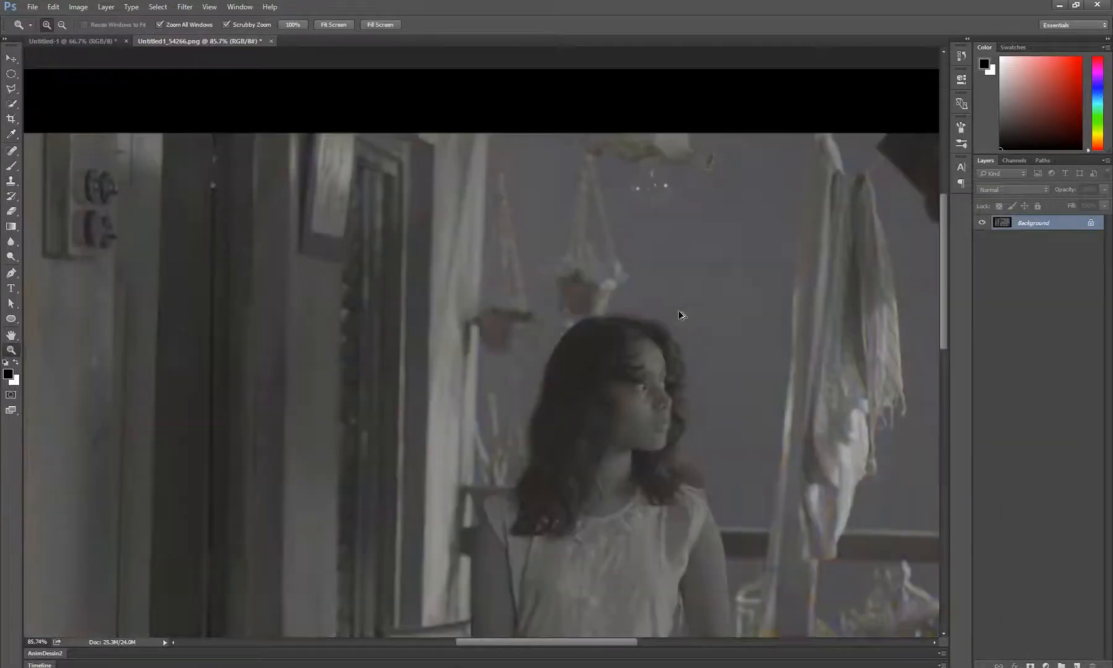
Restore the photo's muted colours and set its Levels to a black input of 26 and a white input of 147
{"action": "scroll", "coordinate": [678, 356], "scroll_direction": "down", "scroll_amount": 6}
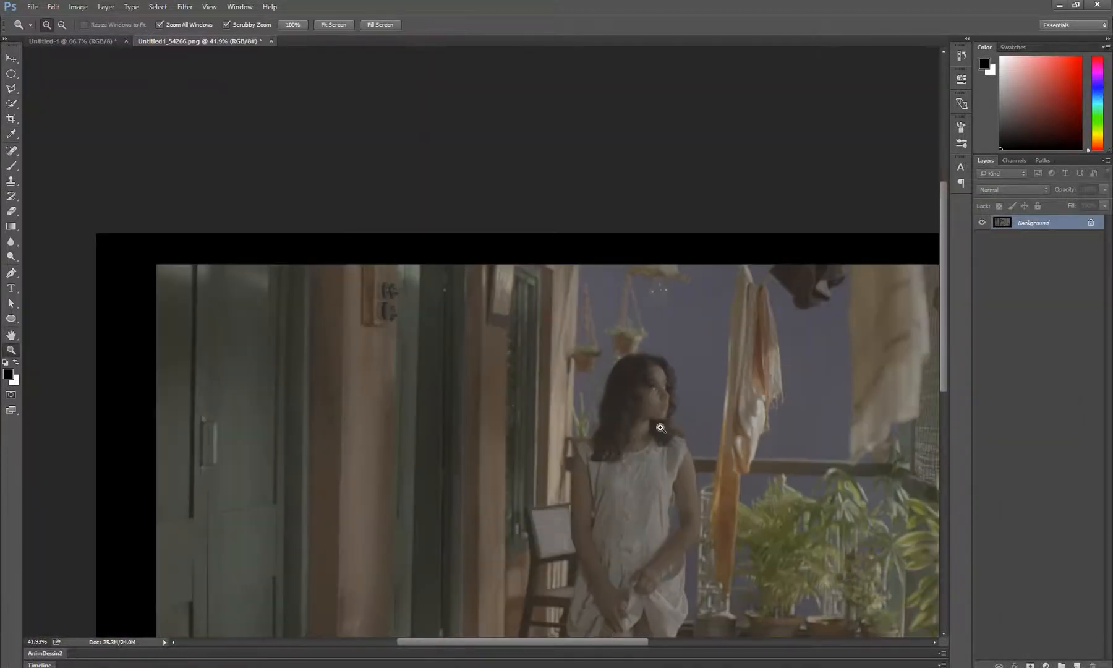
{"action": "left_click_drag", "start_coordinate": [667, 458], "coordinate": [554, 329]}
{"action": "scroll", "coordinate": [553, 329], "scroll_direction": "down", "scroll_amount": 1}
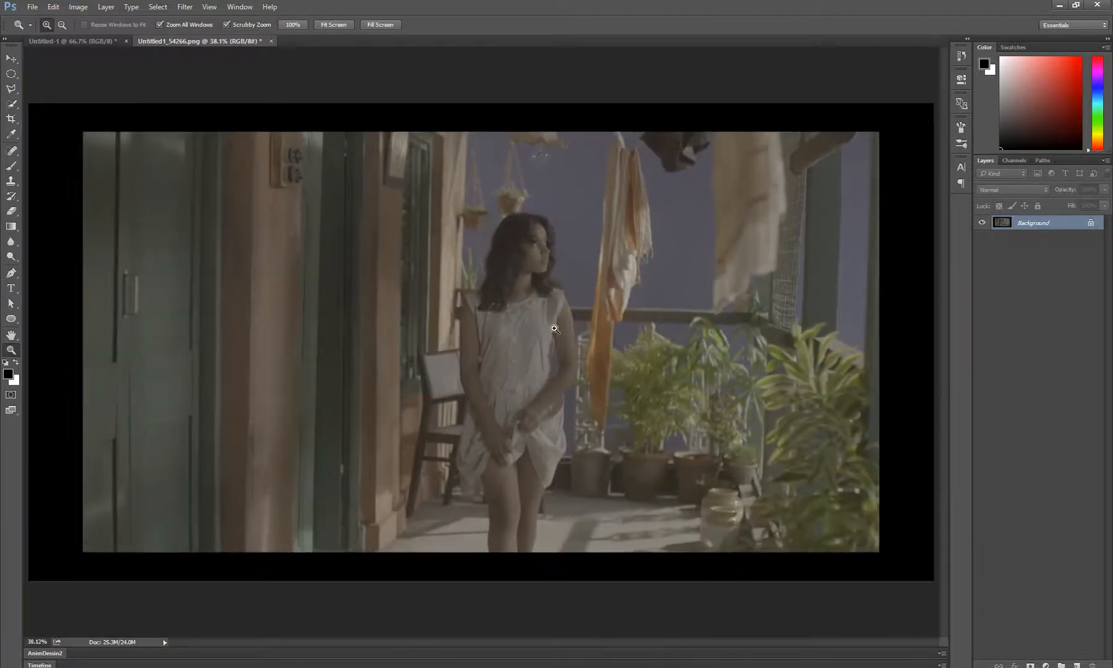
{"action": "key", "text": "ctrl+l"}
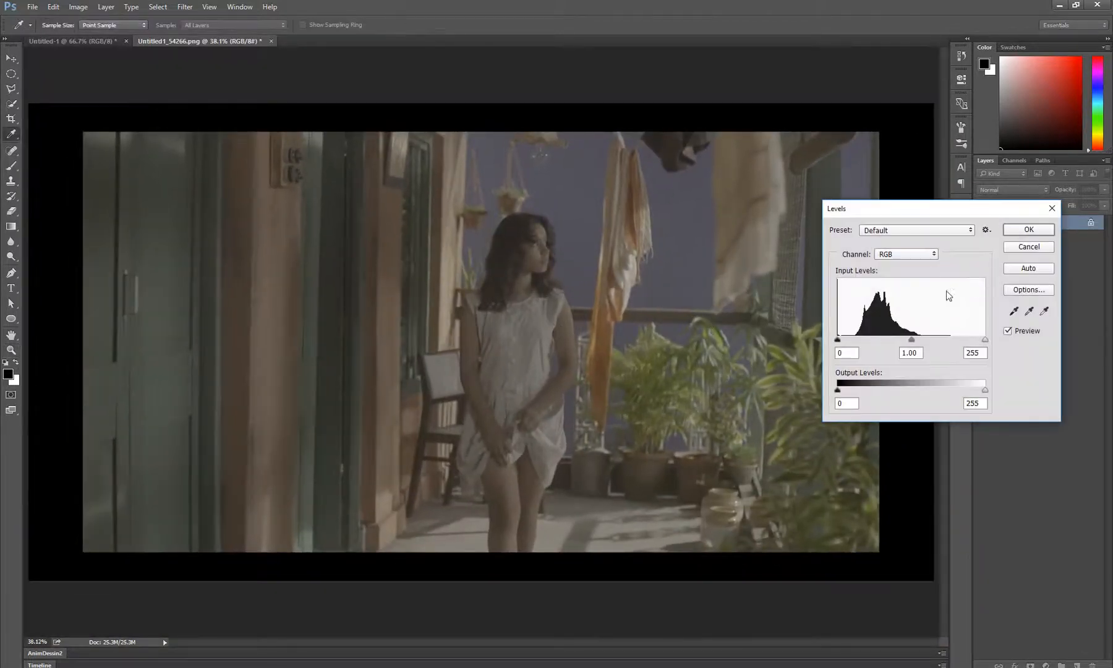
{"action": "left_click_drag", "start_coordinate": [985, 339], "coordinate": [925, 339]}
{"action": "left_click_drag", "start_coordinate": [837, 339], "coordinate": [852, 342]}
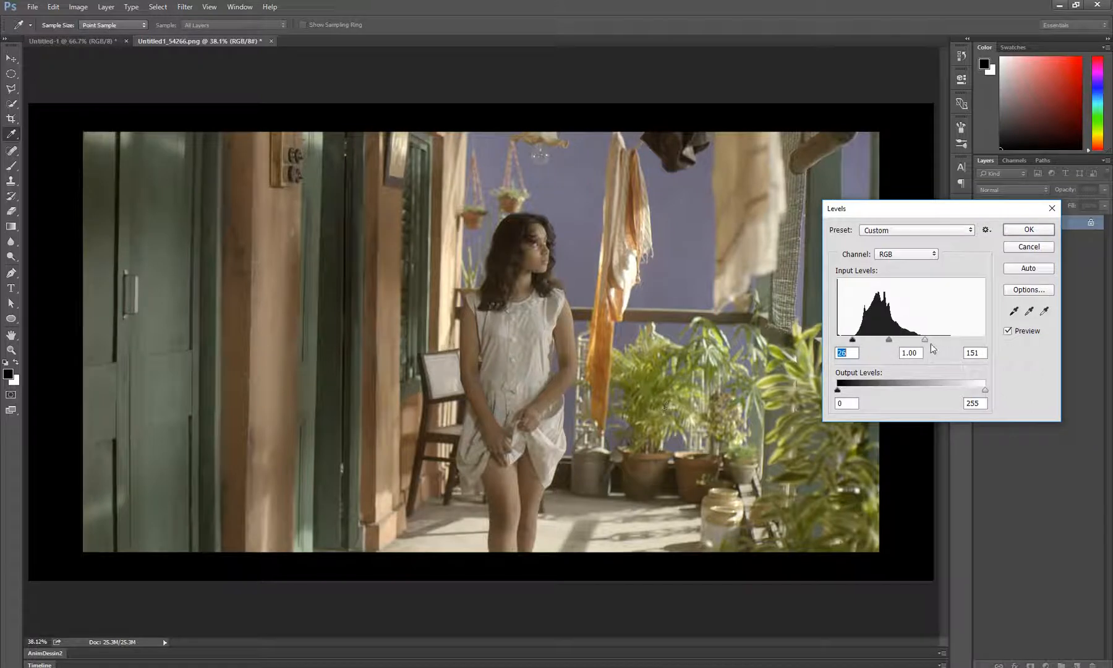
{"action": "left_click_drag", "start_coordinate": [924, 339], "coordinate": [924, 340]}
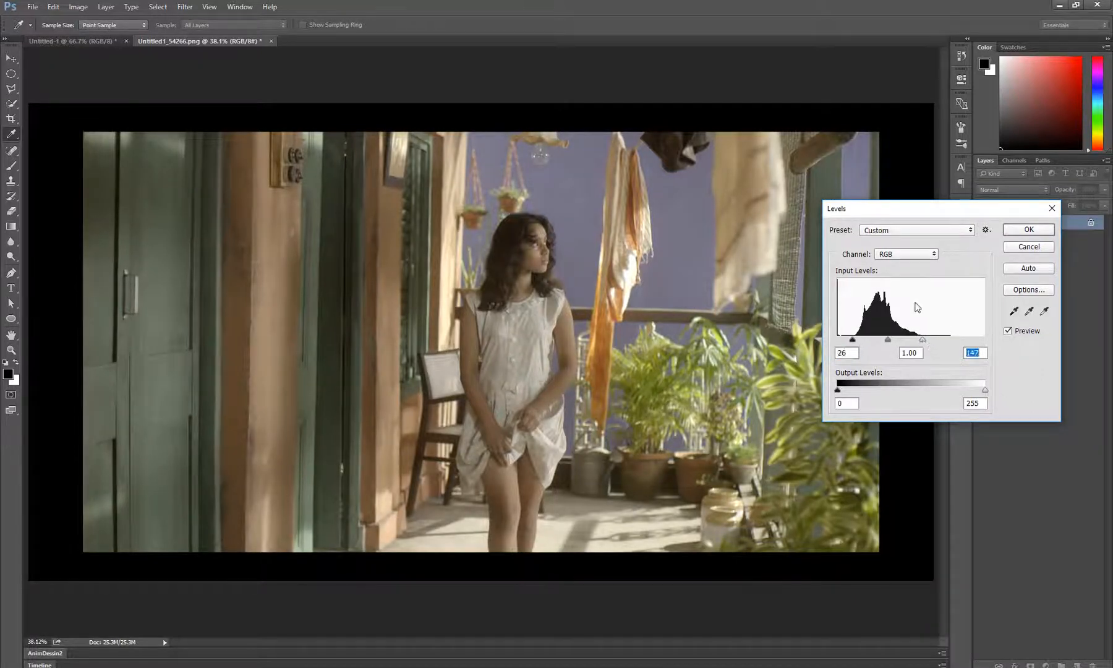
Review the Levels channel choices, keep RGB, and apply the adjustment to the photo
{"action": "left_click", "coordinate": [896, 256]}
{"action": "left_click", "coordinate": [895, 260]}
{"action": "left_click", "coordinate": [895, 260]}
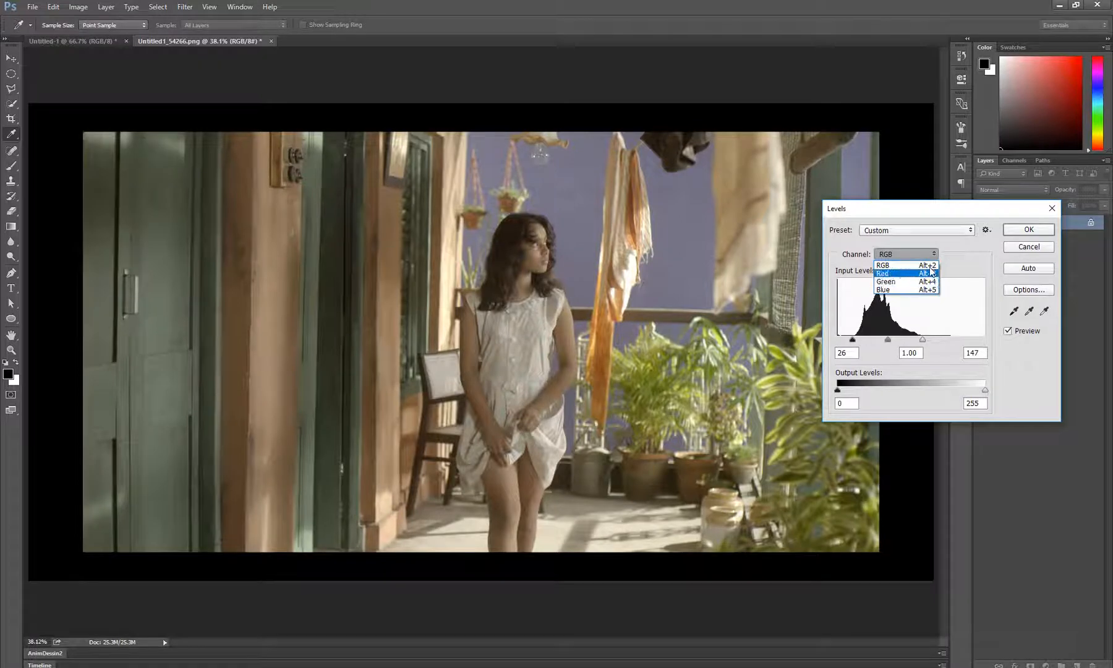
{"action": "left_click", "coordinate": [889, 265]}
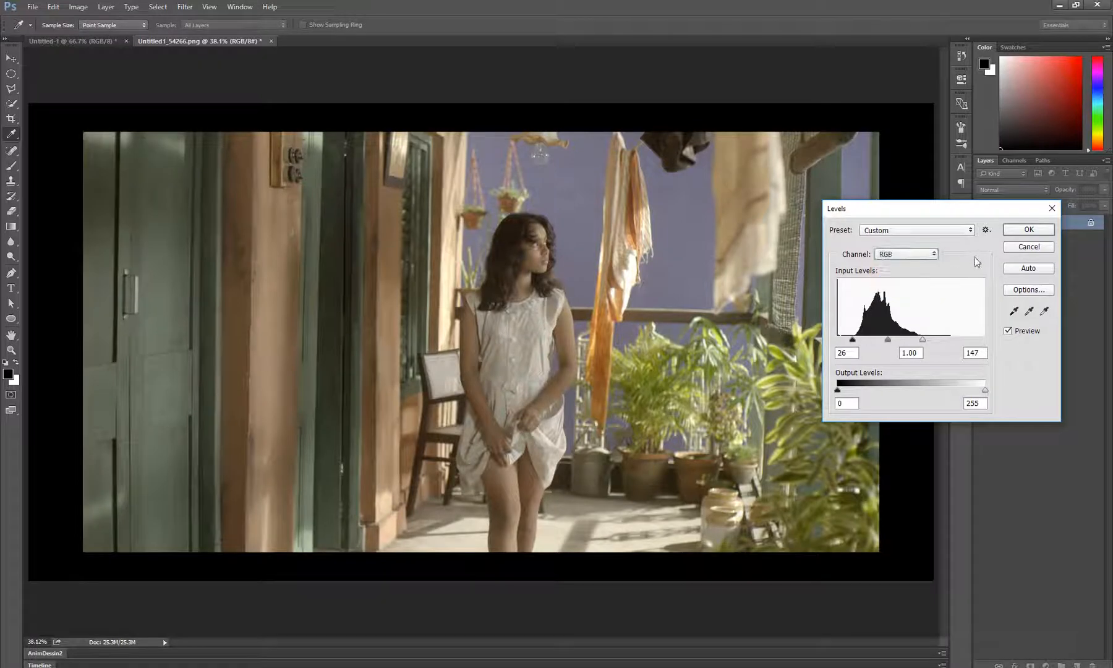
{"action": "left_click", "coordinate": [1024, 230]}
{"action": "key", "text": "z"}
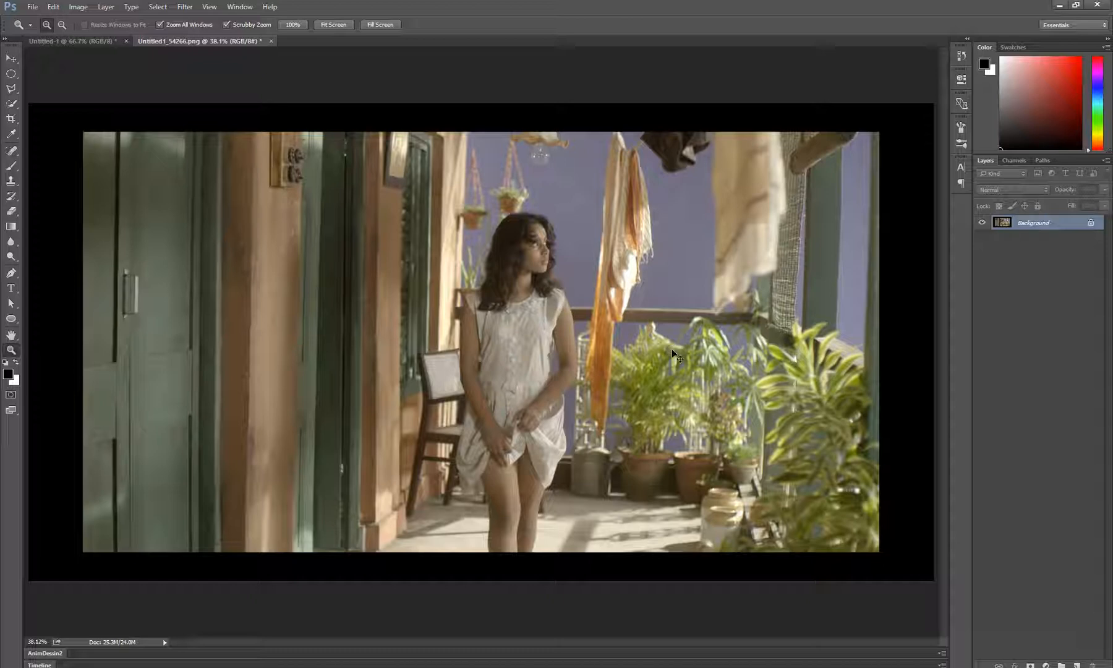
Reopen Levels for the photo and try red-channel midtone values of 0.66 and 1.77, undoing each one
{"action": "key", "text": "ctrl+l"}
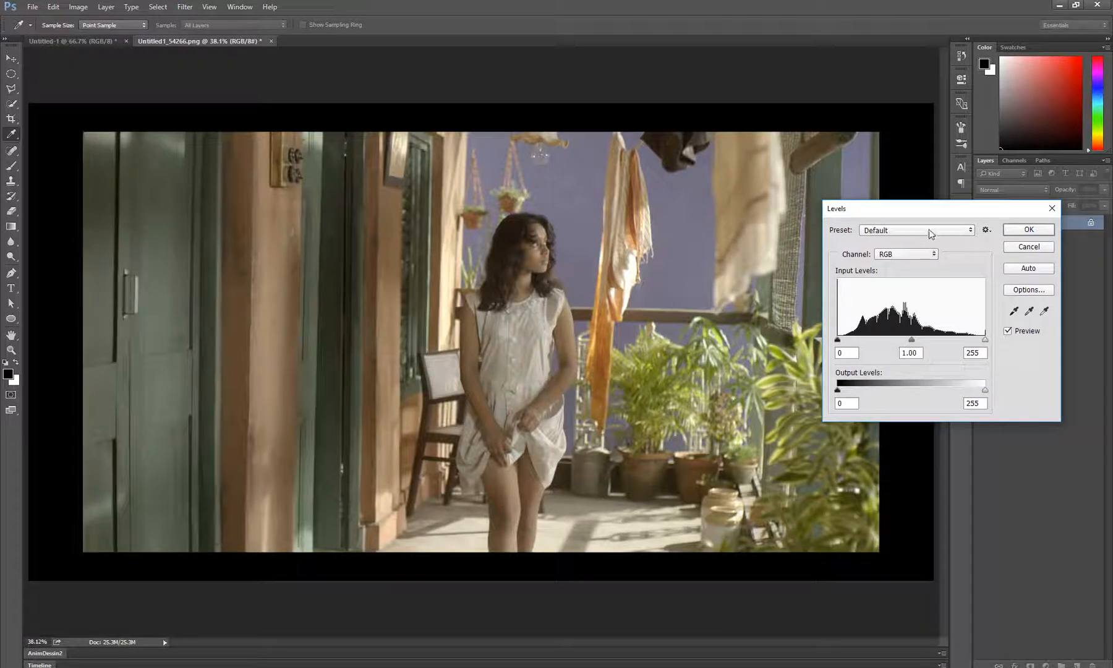
{"action": "mouse_move", "coordinate": [925, 211]}
{"action": "left_mouse_down"}
{"action": "mouse_move", "coordinate": [935, 188]}
{"action": "mouse_move", "coordinate": [934, 215]}
{"action": "left_mouse_up"}
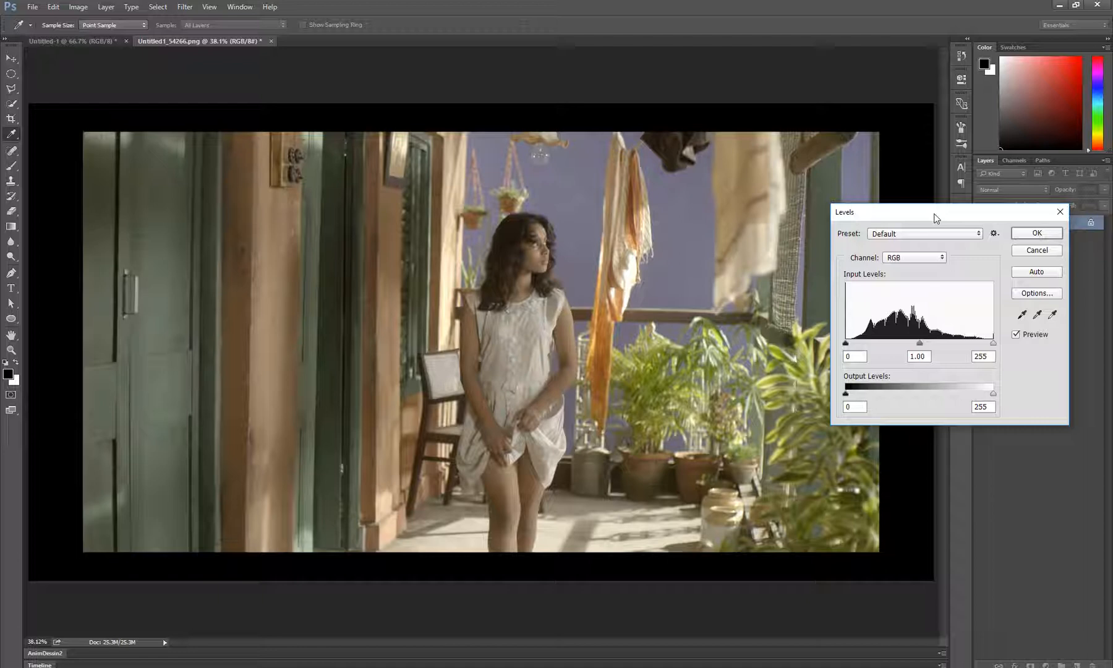
{"action": "left_click", "coordinate": [925, 260]}
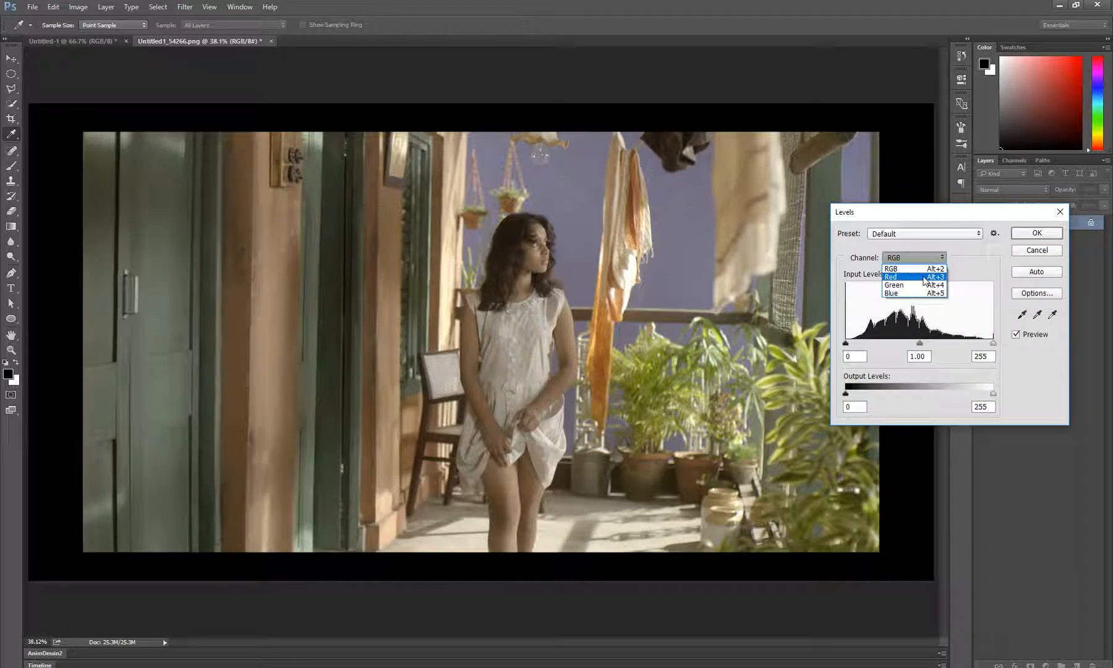
{"action": "left_click", "coordinate": [924, 278]}
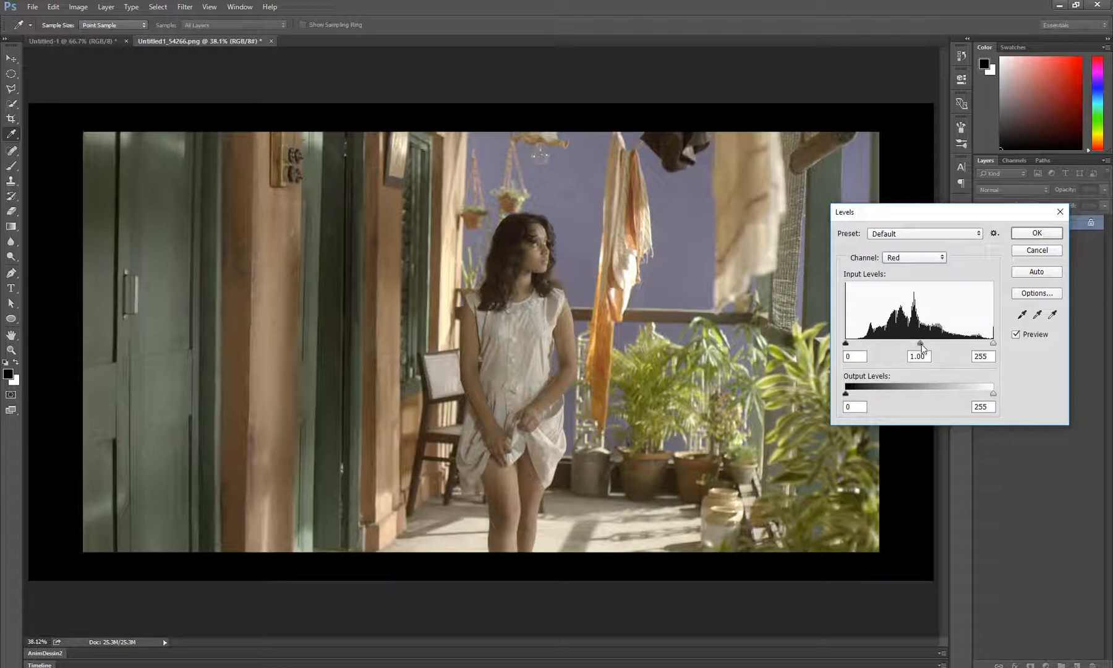
{"action": "left_click_drag", "start_coordinate": [919, 344], "coordinate": [937, 347]}
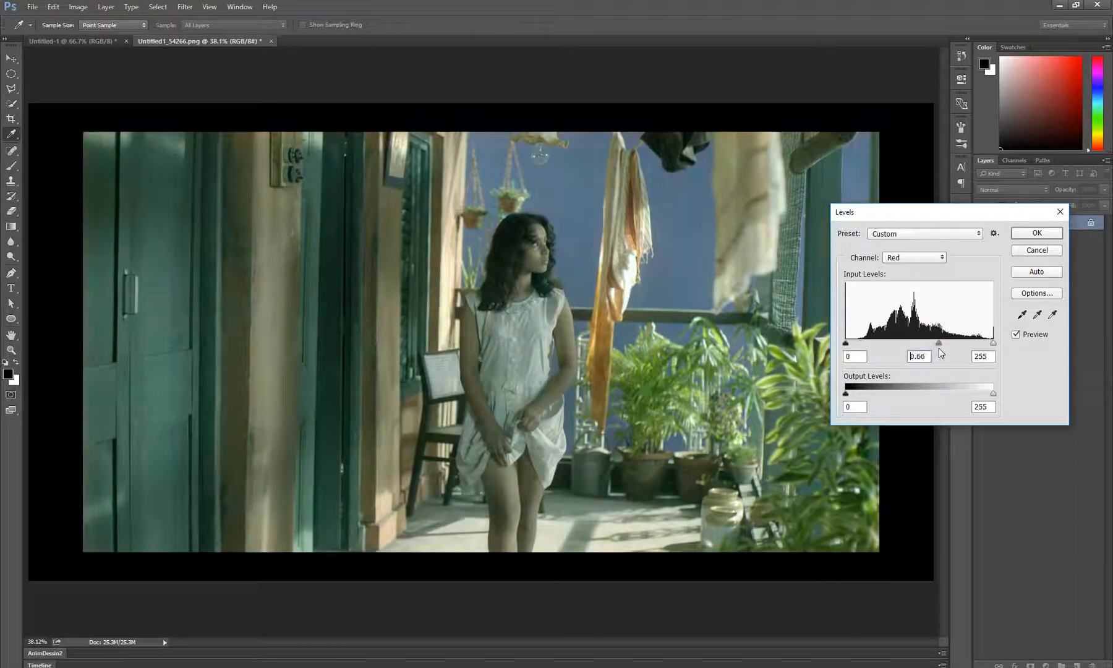
{"action": "key", "text": "ctrl+z"}
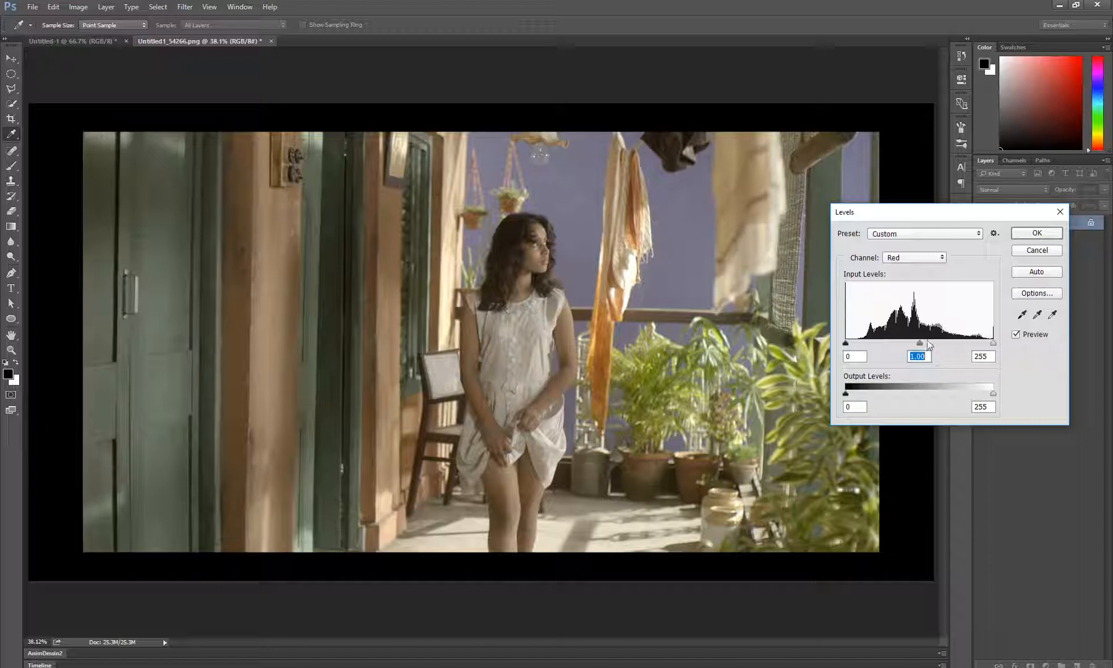
{"action": "left_click_drag", "start_coordinate": [919, 343], "coordinate": [890, 355]}
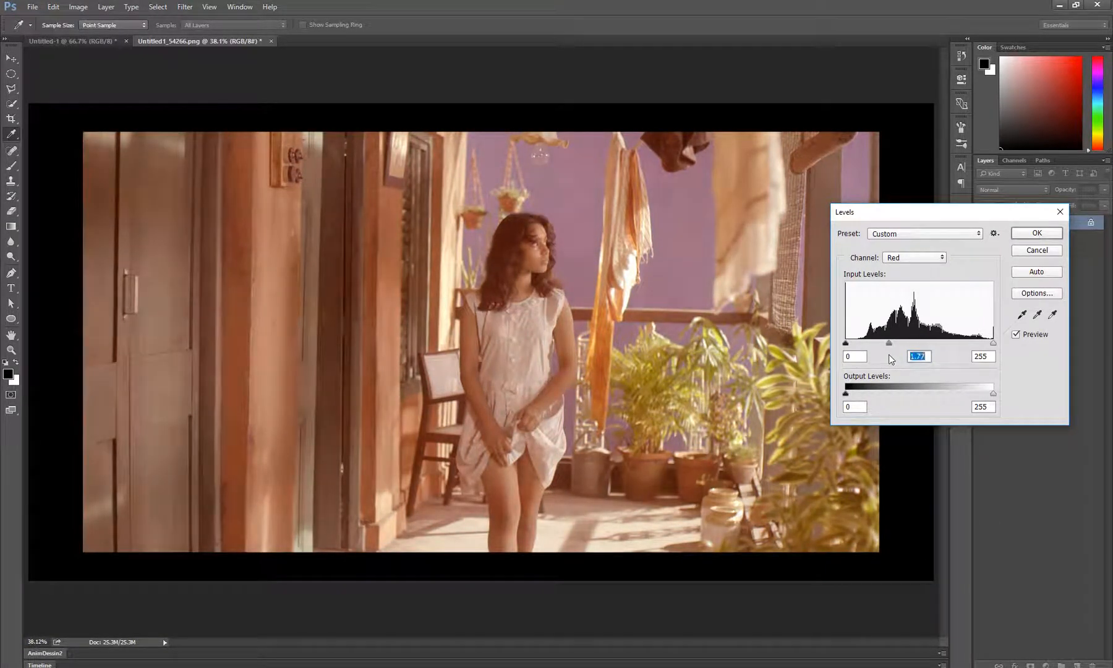
{"action": "key", "text": "ctrl+z"}
Test the red channel's black and white input limits, then try a black output level of 73 and return it to 0
{"action": "left_click_drag", "start_coordinate": [846, 345], "coordinate": [818, 354]}
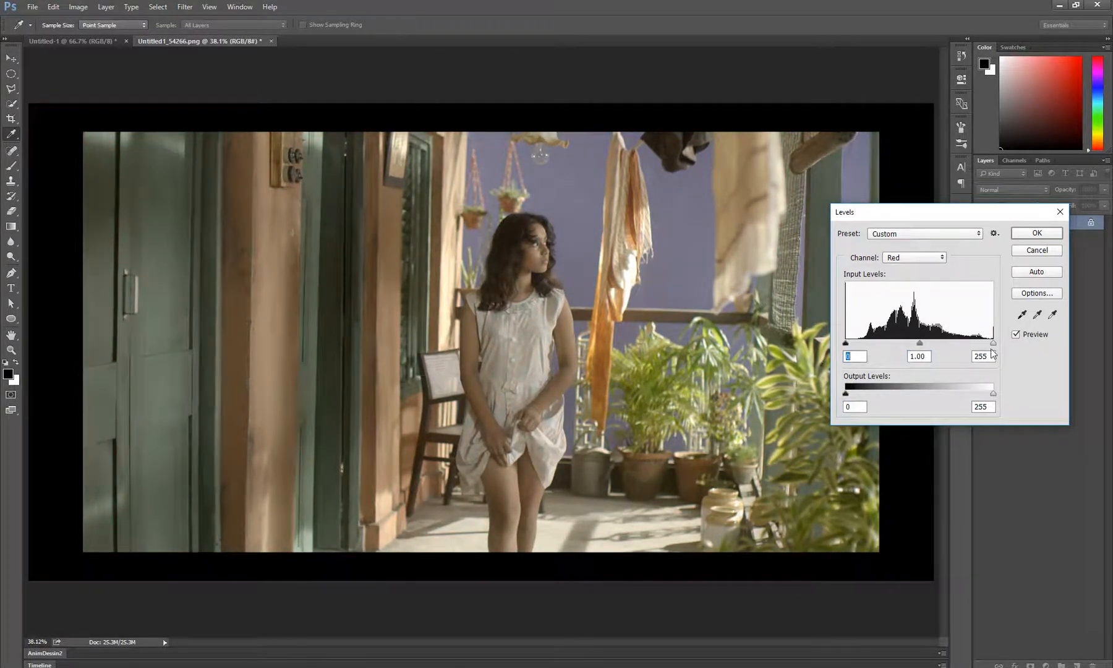
{"action": "left_click_drag", "start_coordinate": [994, 345], "coordinate": [1022, 354]}
{"action": "left_click", "coordinate": [928, 257]}
{"action": "left_click", "coordinate": [929, 261]}
{"action": "left_click_drag", "start_coordinate": [847, 396], "coordinate": [856, 395]}
{"action": "left_click_drag", "start_coordinate": [856, 394], "coordinate": [886, 399]}
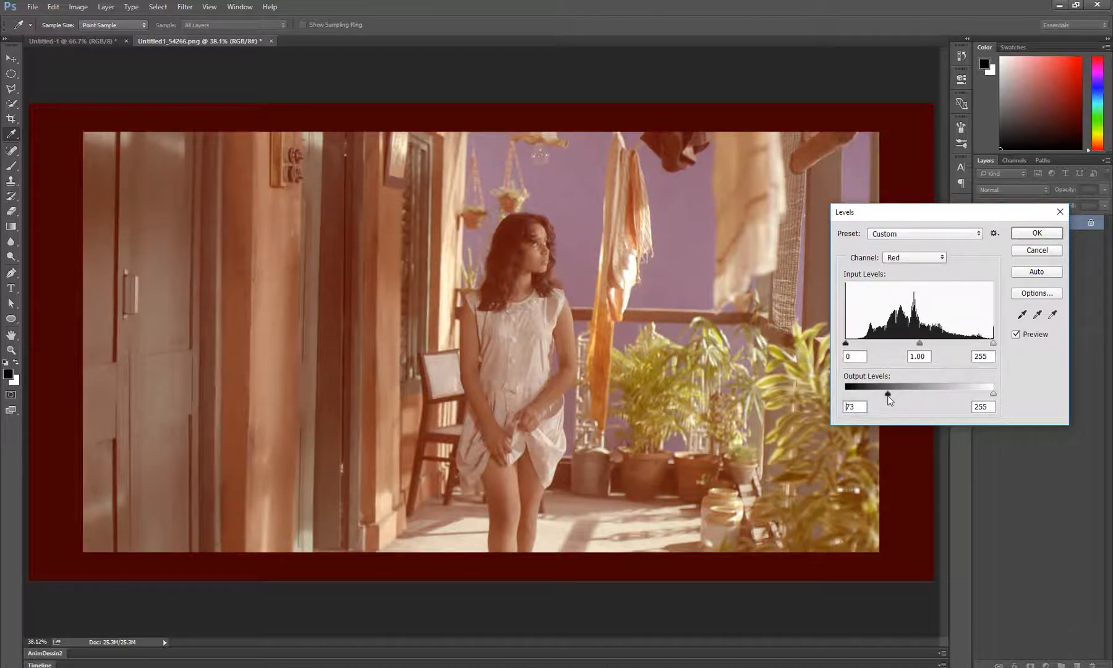
{"action": "left_click_drag", "start_coordinate": [889, 399], "coordinate": [841, 400]}
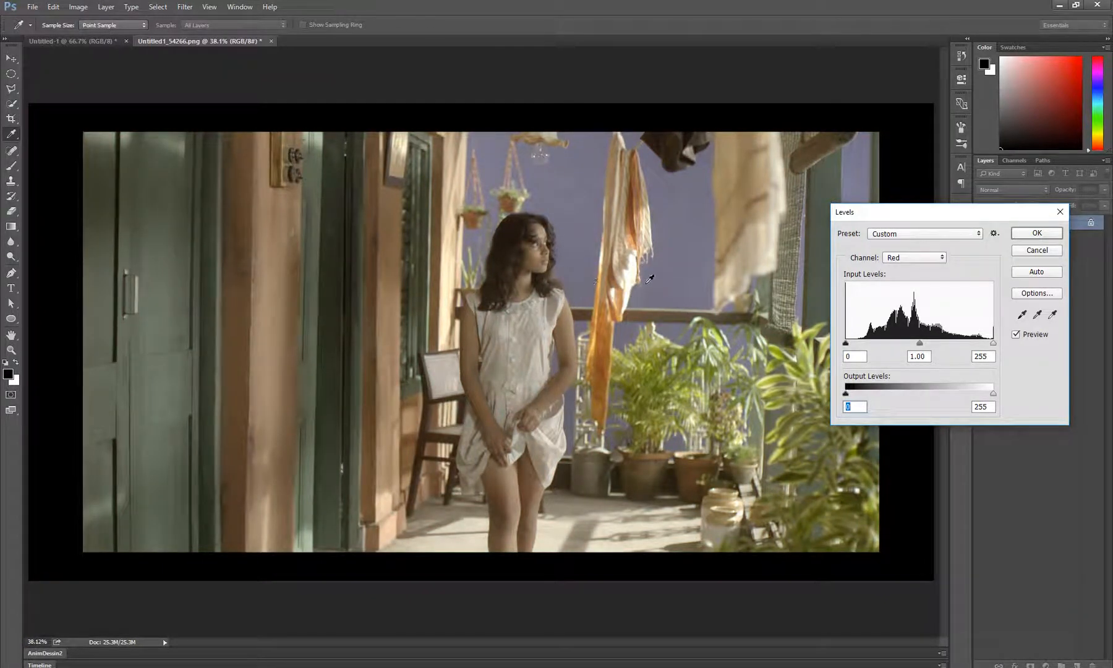
Try lowering the red channel's white output level on the photo and discard the Levels adjustment
{"action": "left_click_drag", "start_coordinate": [992, 394], "coordinate": [982, 394]}
{"action": "left_click_drag", "start_coordinate": [983, 396], "coordinate": [1003, 390]}
{"action": "left_click_drag", "start_coordinate": [994, 392], "coordinate": [980, 396]}
{"action": "left_click", "coordinate": [1058, 251]}
{"action": "key", "text": "z"}
Copy the entire black-to-white gradient and paste it into the photo document as a new layer
{"action": "key", "text": "ctrl+Tab"}
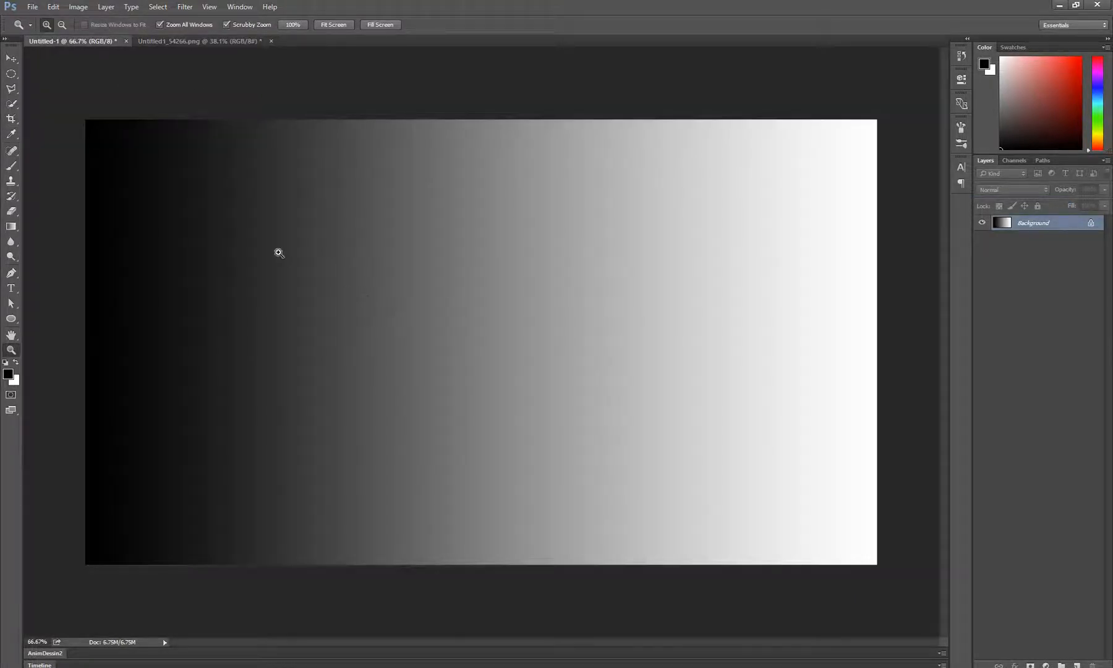
{"action": "key", "text": "ctrl+a"}
{"action": "left_click", "coordinate": [198, 41]}
{"action": "key", "text": "ctrl+v"}
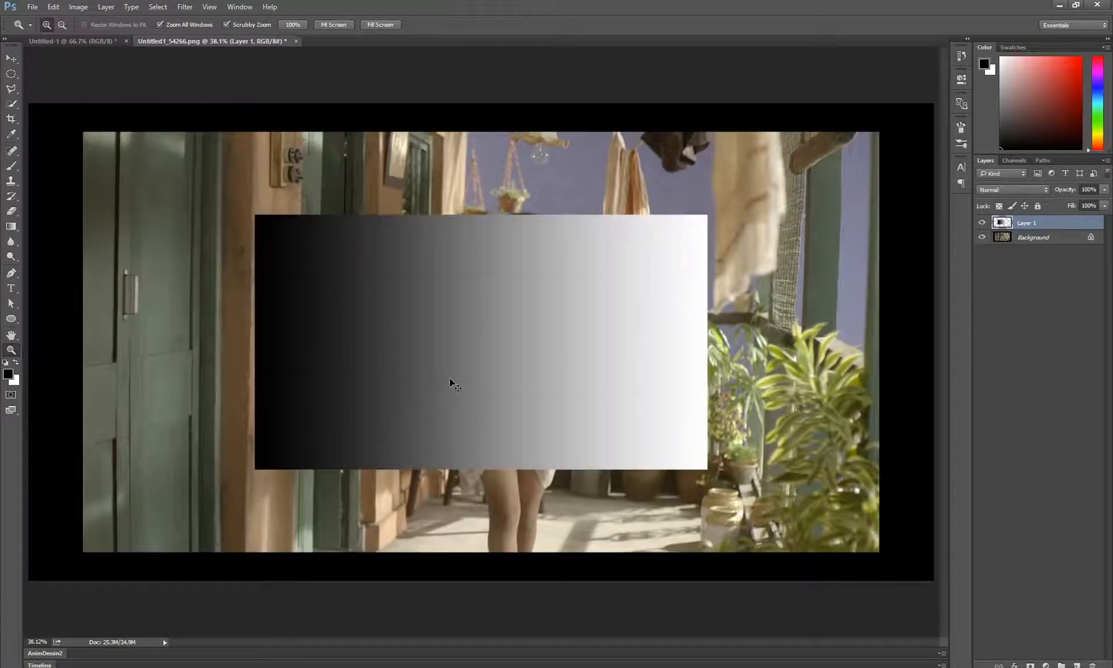
Move the pasted gradient to the photo's lower-left corner and stretch it to 200% width, spanning the full canvas
{"action": "key", "text": "ctrl+t"}
{"action": "left_click_drag", "start_coordinate": [500, 395], "coordinate": [274, 502]}
{"action": "left_click_drag", "start_coordinate": [484, 447], "coordinate": [935, 485]}
{"action": "scroll", "coordinate": [856, 489], "scroll_direction": "down", "scroll_amount": 2}
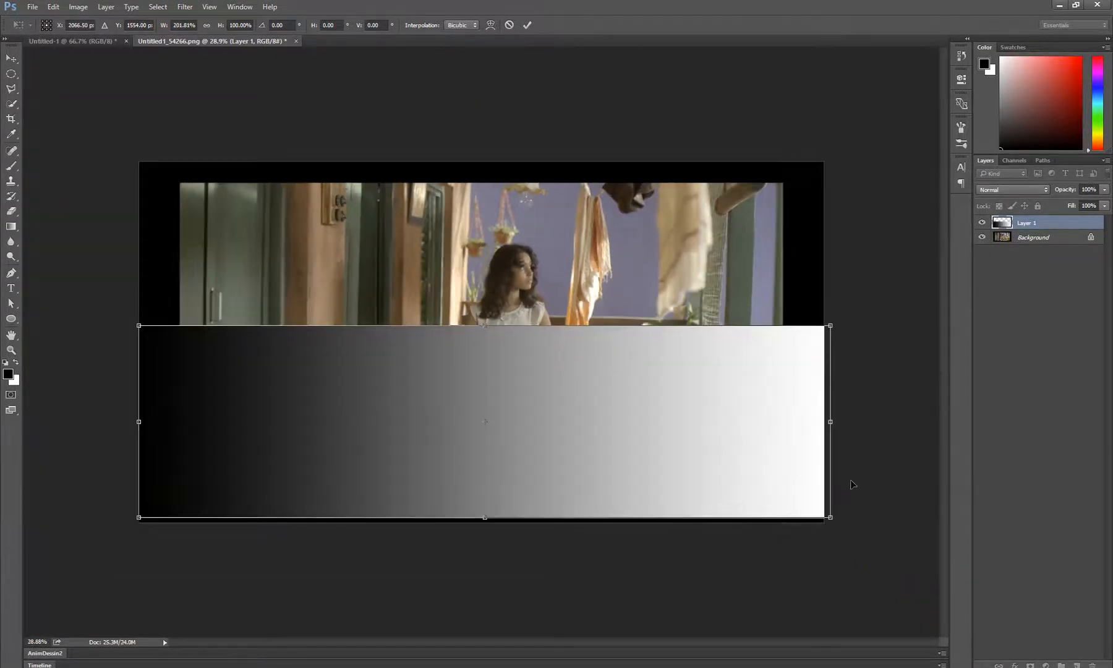
{"action": "left_click_drag", "start_coordinate": [831, 423], "coordinate": [826, 424]}
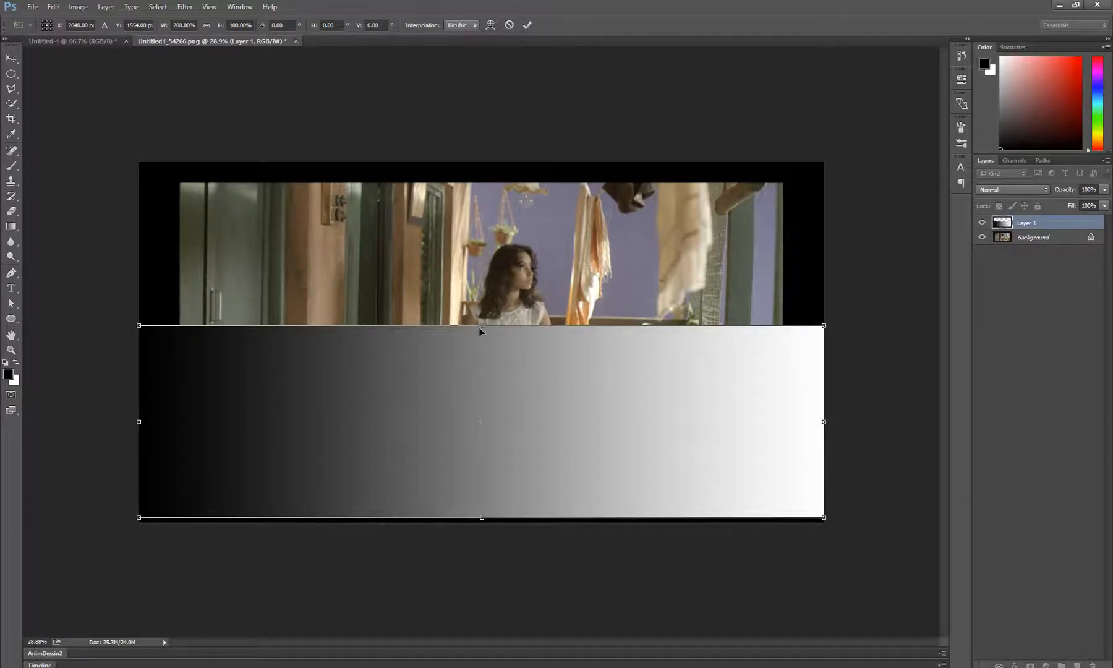
Reduce the gradient's height to 42.88% and align the strip with the canvas's bottom edge
{"action": "left_click_drag", "start_coordinate": [481, 326], "coordinate": [520, 483]}
{"action": "scroll", "coordinate": [520, 483], "scroll_direction": "up", "scroll_amount": 3}
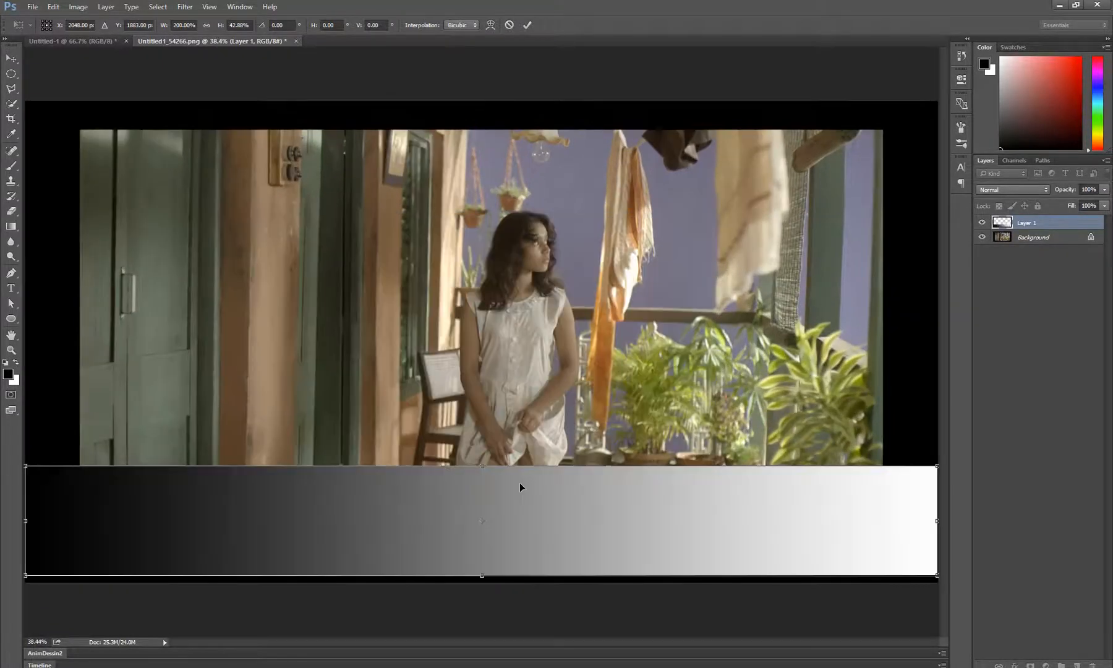
{"action": "scroll", "coordinate": [520, 484], "scroll_direction": "down", "scroll_amount": 2}
{"action": "scroll", "coordinate": [520, 483], "scroll_direction": "up", "scroll_amount": 1}
{"action": "key", "text": "Return"}
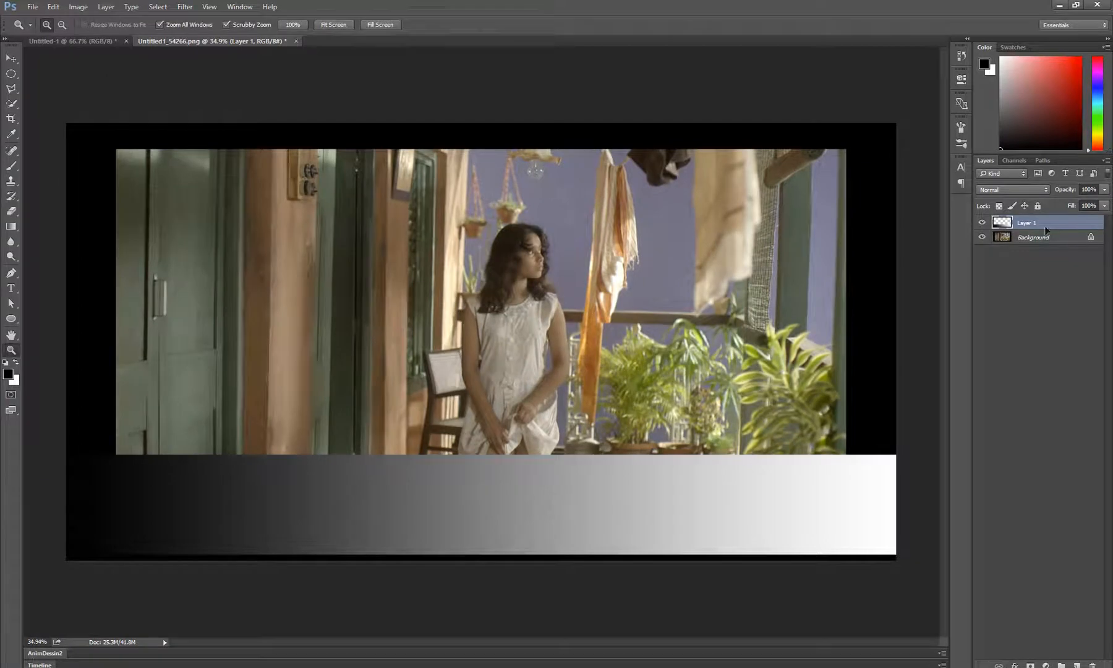
{"action": "key", "text": "v"}
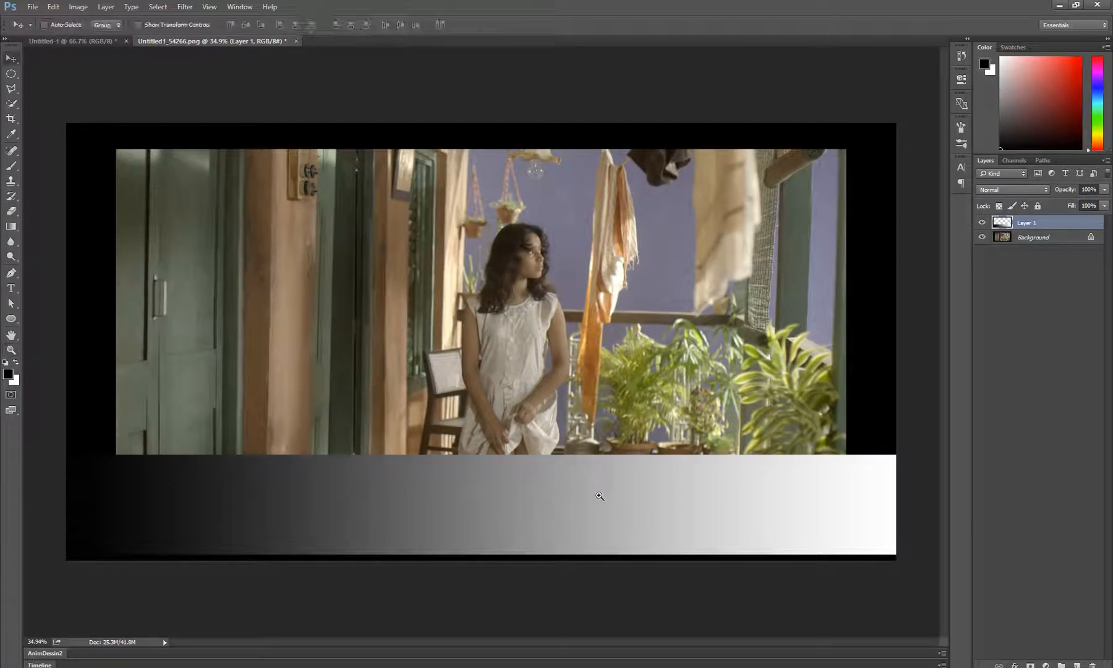
{"action": "left_click_drag", "start_coordinate": [598, 488], "coordinate": [603, 495]}
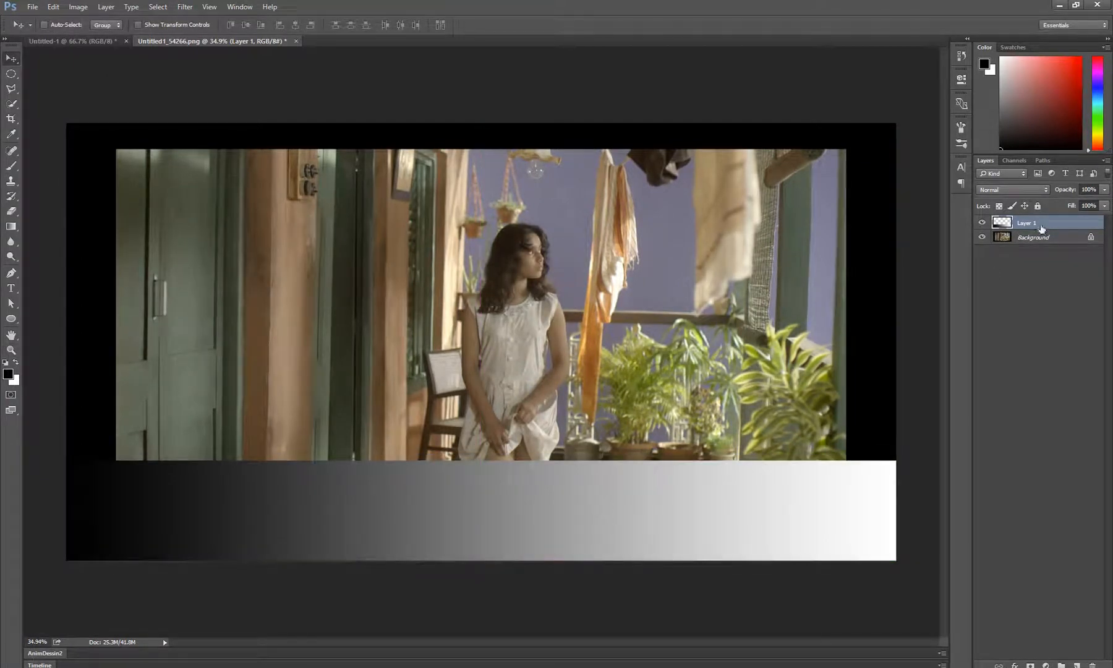
Open Levels for the gradient strip and try red-channel black and white output changes, returning them to 0 and 255
{"action": "key", "text": "ctrl+l"}
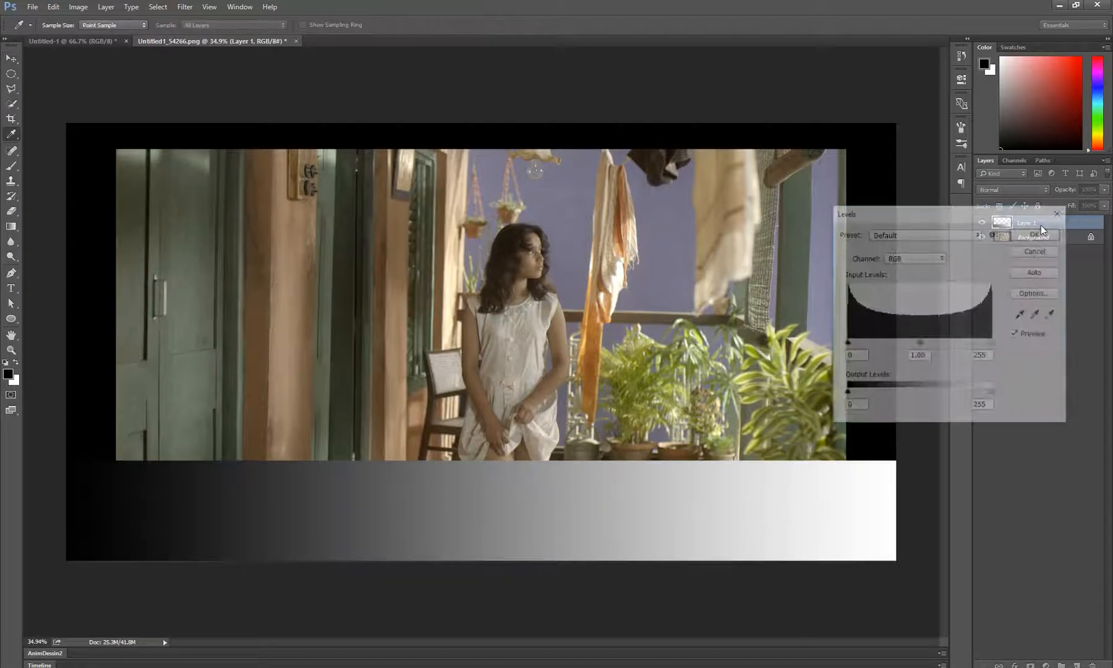
{"action": "left_click_drag", "start_coordinate": [918, 220], "coordinate": [861, 137]}
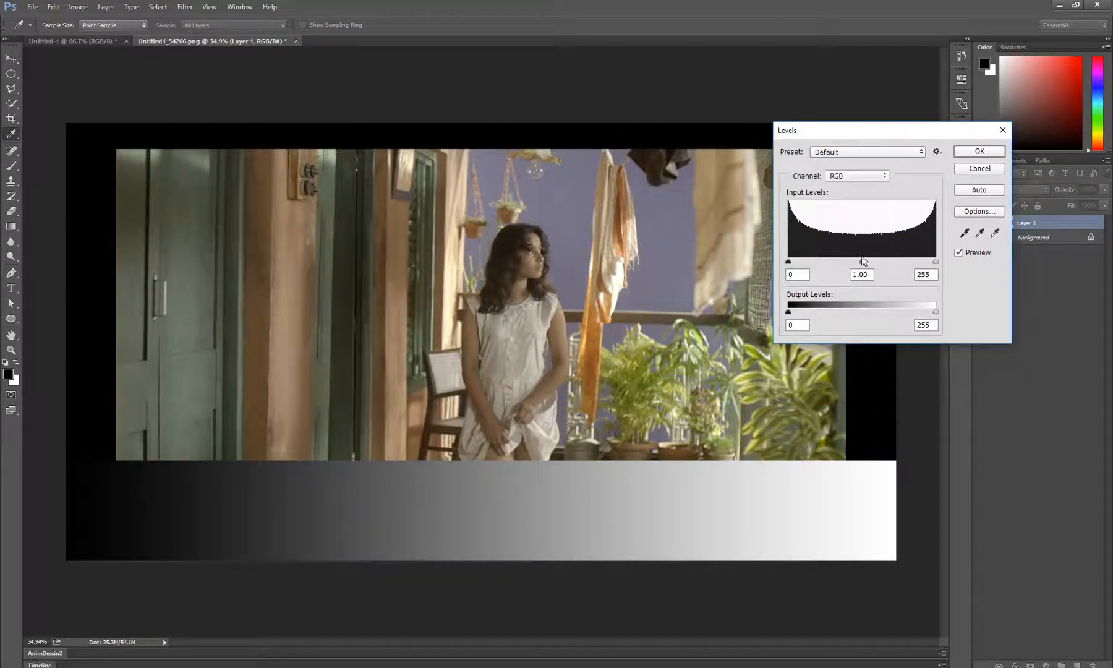
{"action": "left_click", "coordinate": [836, 177]}
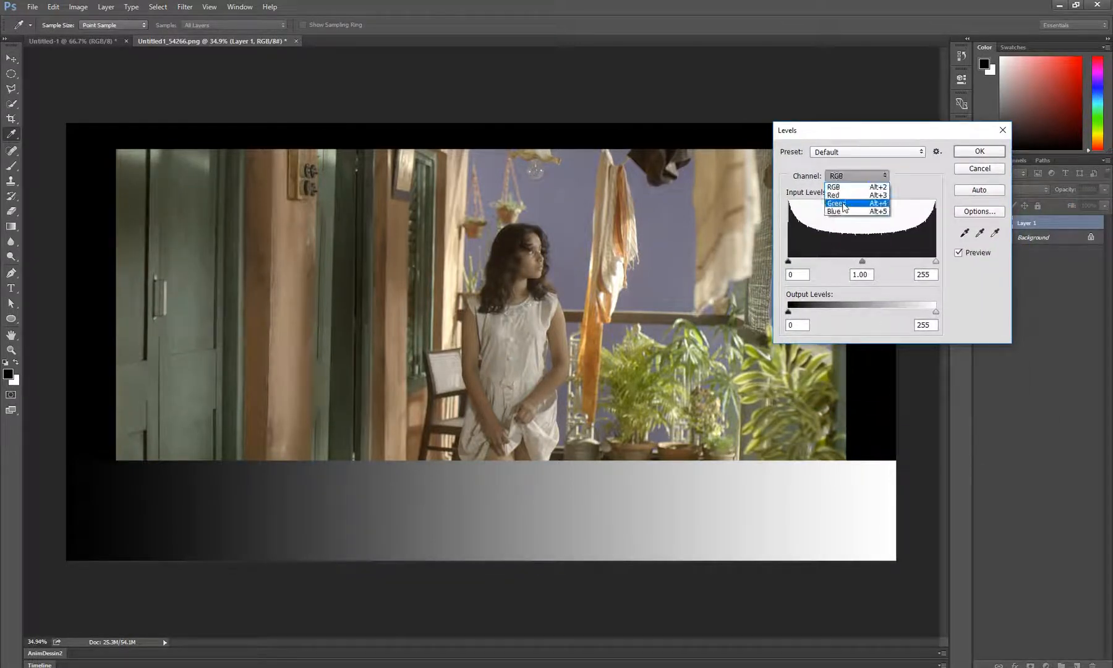
{"action": "left_click", "coordinate": [845, 186]}
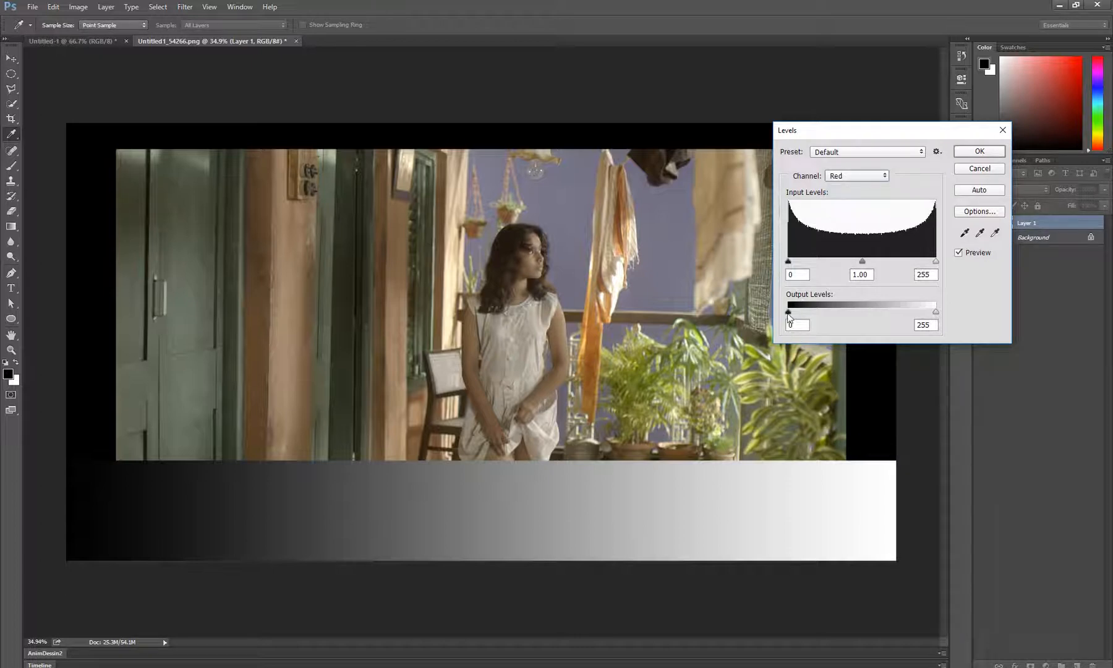
{"action": "left_click_drag", "start_coordinate": [787, 312], "coordinate": [779, 343]}
{"action": "left_click_drag", "start_coordinate": [936, 311], "coordinate": [888, 325]}
{"action": "left_click_drag", "start_coordinate": [788, 309], "coordinate": [773, 329]}
{"action": "left_click_drag", "start_coordinate": [877, 312], "coordinate": [935, 312]}
Try green-channel output changes on the gradient strip, including a white output of 157, and return them to 0 and 255
{"action": "left_click", "coordinate": [866, 176]}
{"action": "left_click", "coordinate": [861, 204]}
{"action": "mouse_move", "coordinate": [790, 314]}
{"action": "left_mouse_down"}
{"action": "mouse_move", "coordinate": [845, 314]}
{"action": "mouse_move", "coordinate": [787, 314]}
{"action": "left_mouse_up"}
{"action": "left_click_drag", "start_coordinate": [936, 314], "coordinate": [878, 321]}
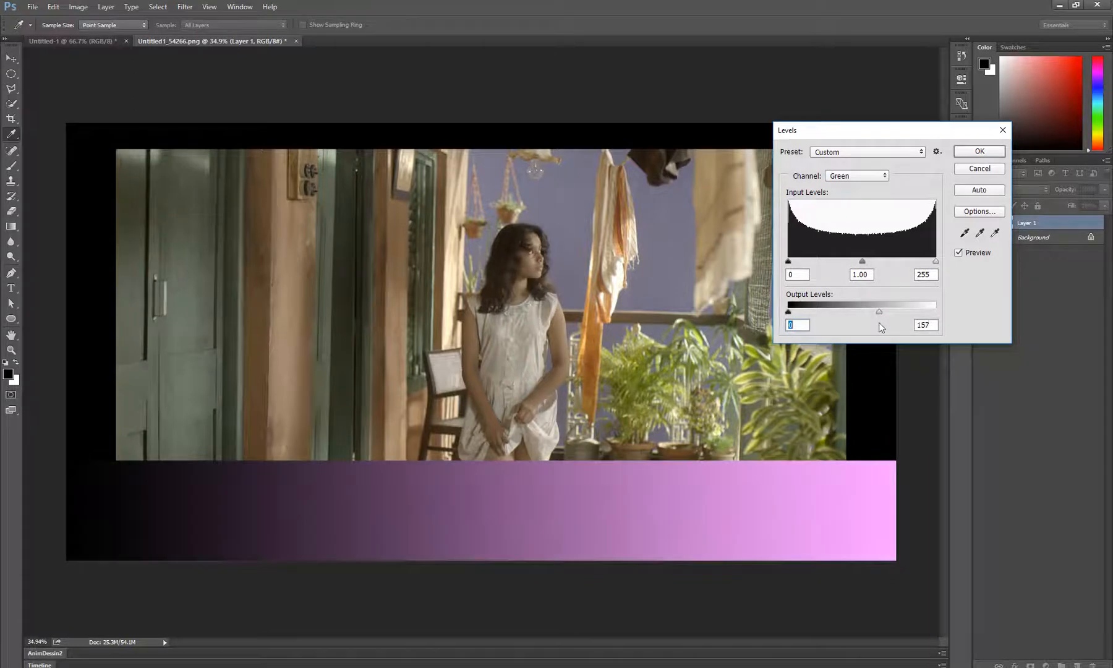
{"action": "left_click_drag", "start_coordinate": [788, 312], "coordinate": [758, 331]}
{"action": "left_click_drag", "start_coordinate": [876, 312], "coordinate": [955, 308]}
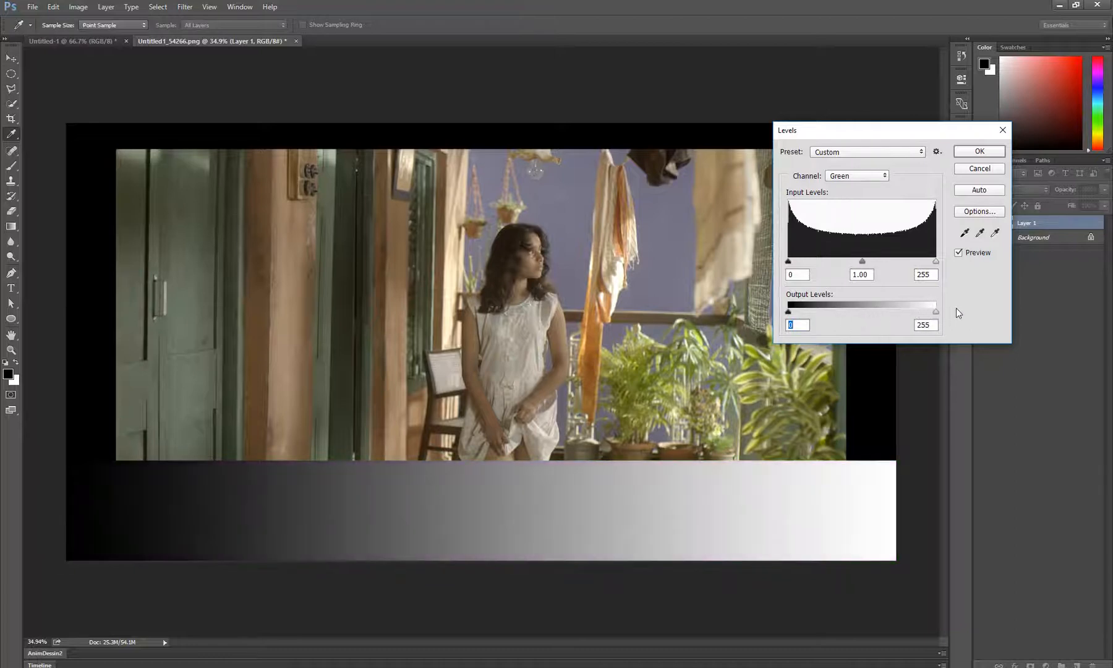
Try a blue-channel black output of 106 and white output of 147 on the gradient strip, then discard the Levels adjustment
{"action": "left_click", "coordinate": [856, 176]}
{"action": "left_click", "coordinate": [848, 211]}
{"action": "left_click_drag", "start_coordinate": [789, 316], "coordinate": [851, 322]}
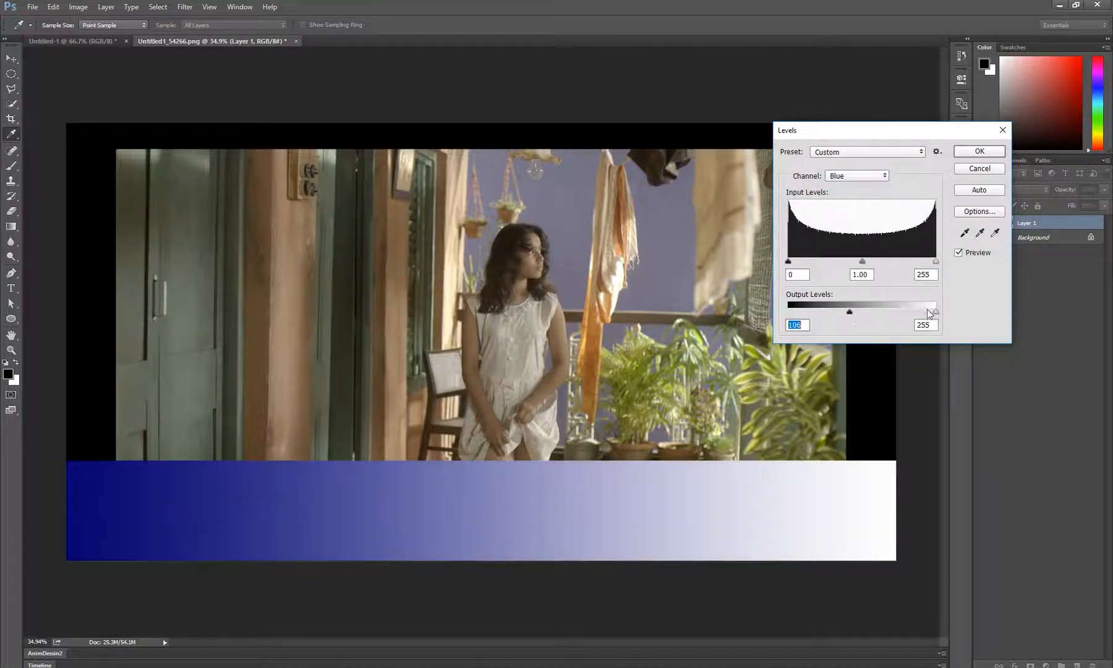
{"action": "left_click_drag", "start_coordinate": [936, 312], "coordinate": [873, 320]}
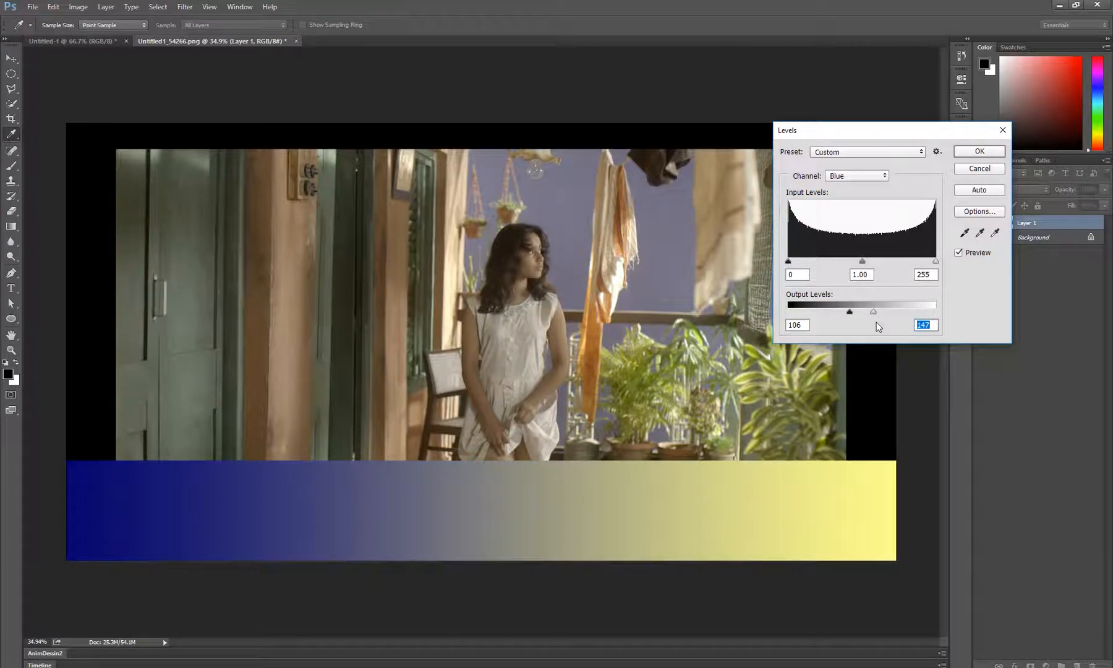
{"action": "left_click", "coordinate": [979, 168]}
Open Levels for the Background photo, set the blue channel's black output to 41 and lower its white output
{"action": "key", "text": "v"}
{"action": "left_click", "coordinate": [1026, 238]}
{"action": "key", "text": "ctrl+l"}
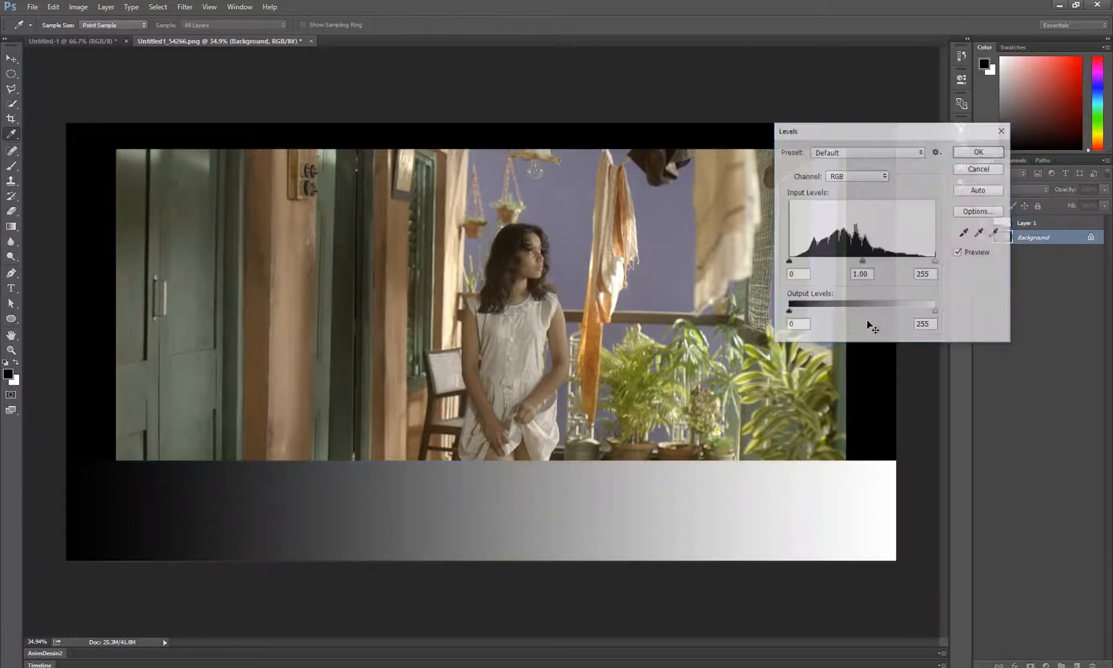
{"action": "left_click", "coordinate": [843, 175]}
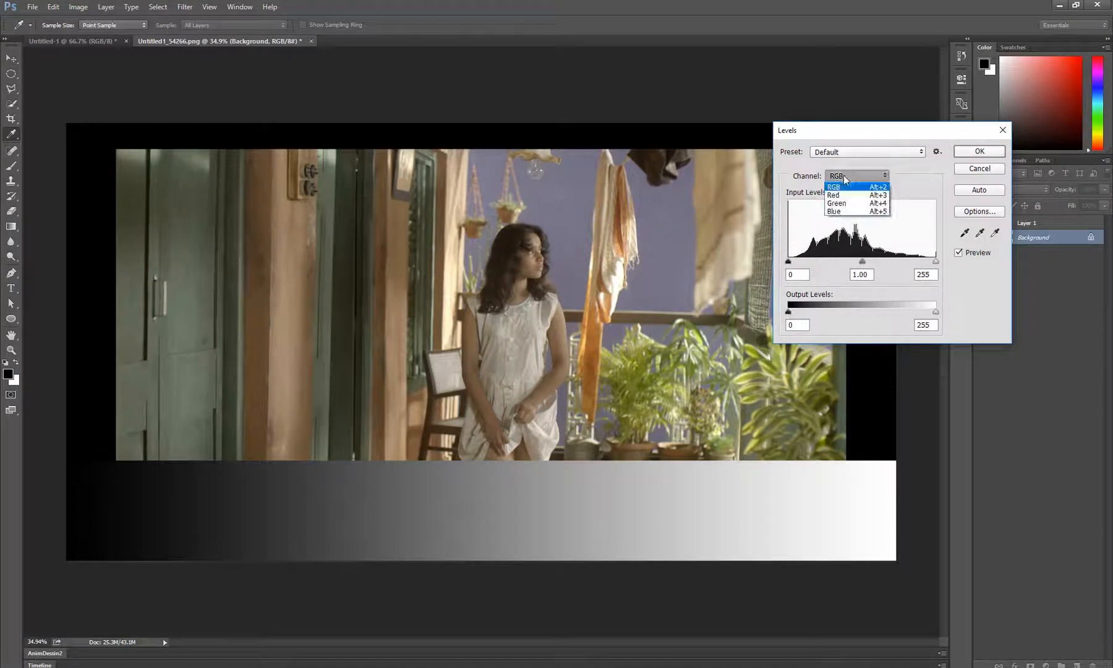
{"action": "left_click", "coordinate": [853, 215]}
{"action": "left_click_drag", "start_coordinate": [788, 311], "coordinate": [812, 311]}
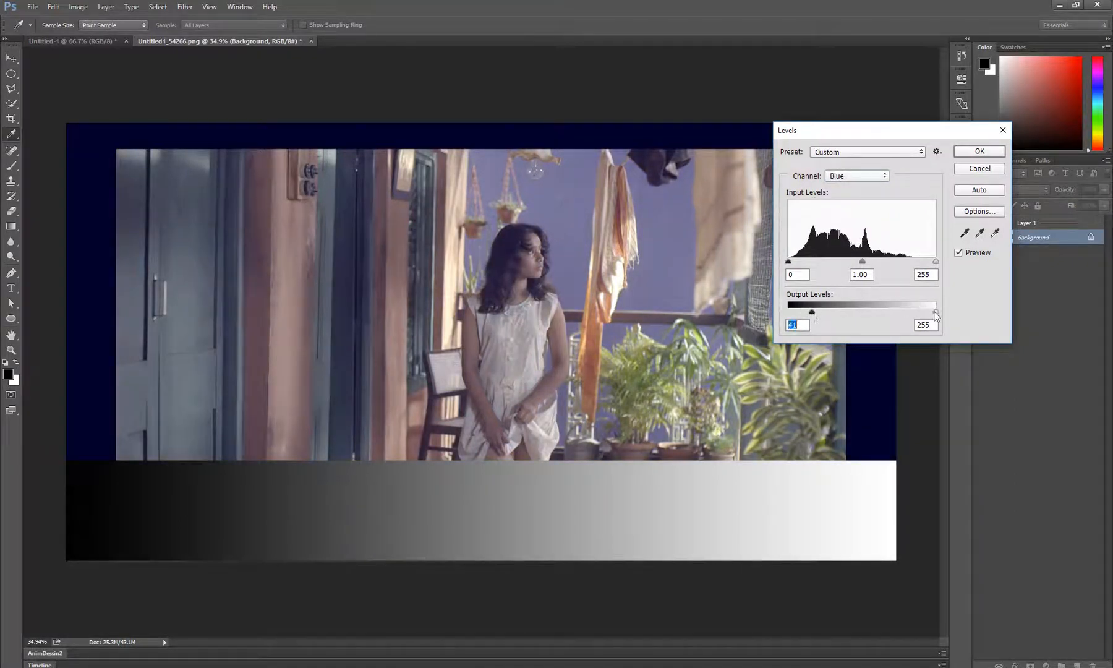
{"action": "left_click_drag", "start_coordinate": [935, 311], "coordinate": [906, 314]}
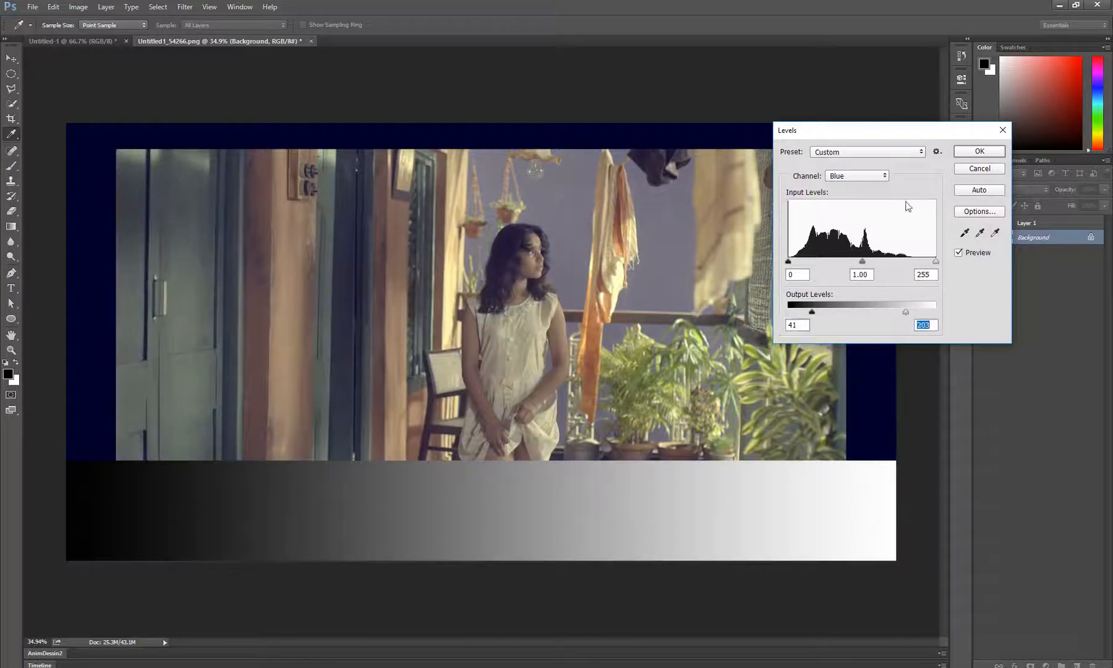
Shift the red channel's midtone input slightly towards the shadows and apply the Levels adjustment
{"action": "left_click", "coordinate": [864, 178]}
{"action": "left_click", "coordinate": [850, 196]}
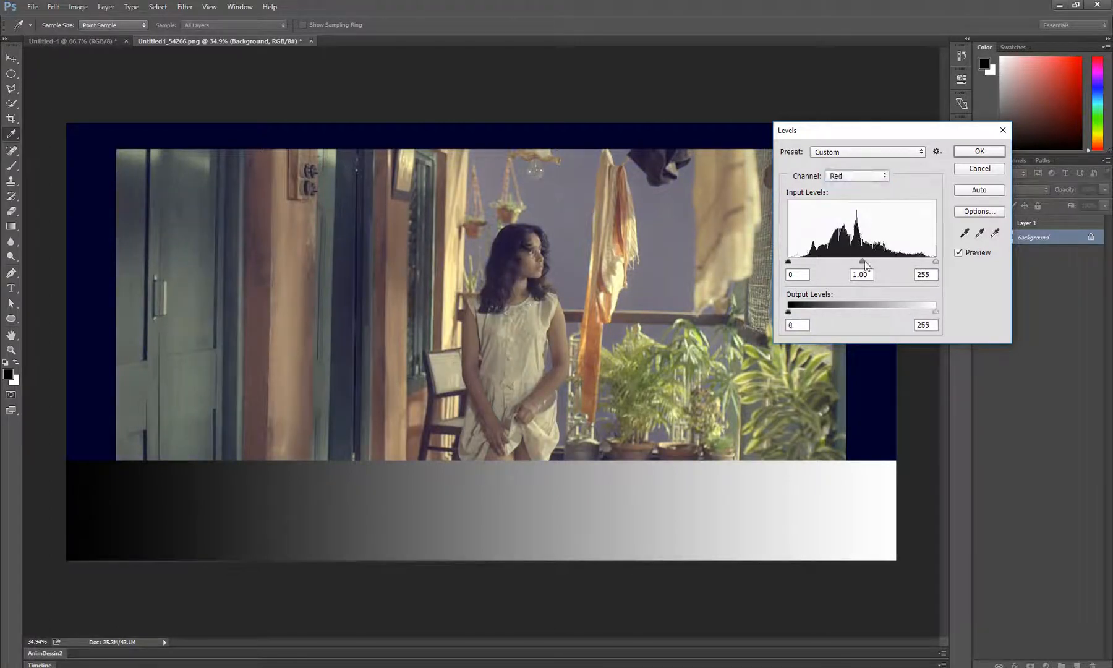
{"action": "left_click_drag", "start_coordinate": [863, 262], "coordinate": [856, 262]}
{"action": "left_click", "coordinate": [968, 152]}
Hide Layer 1 with the gradient strip to reveal the full graded photo
{"action": "key", "text": "v"}
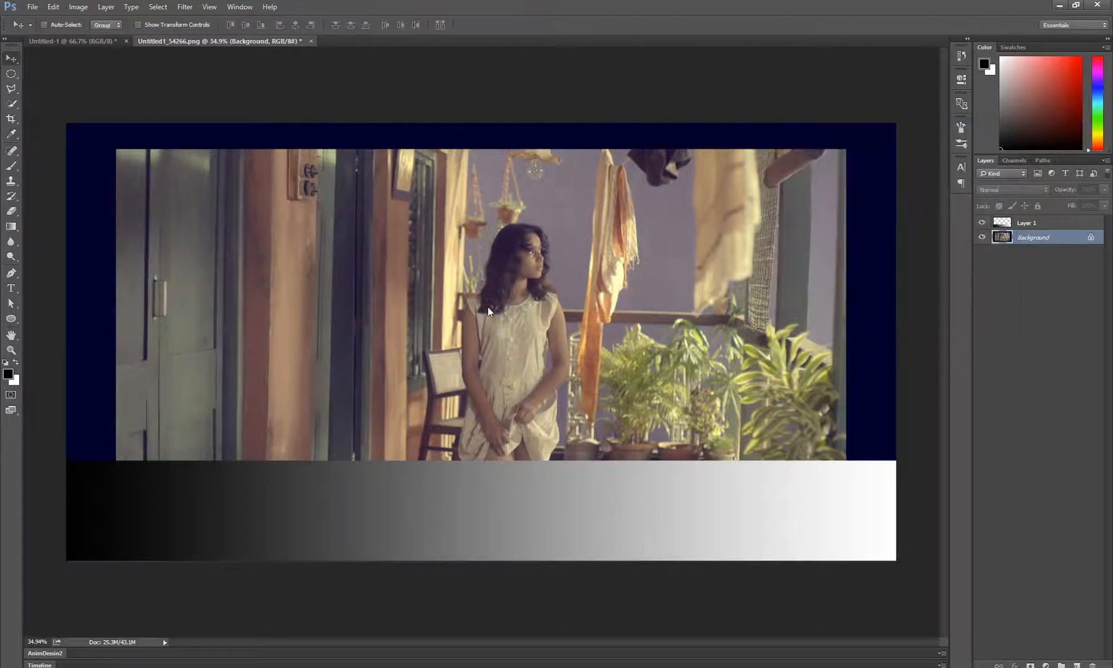
{"action": "scroll", "coordinate": [489, 311], "scroll_direction": "up", "scroll_amount": 1}
{"action": "scroll", "coordinate": [538, 322], "scroll_direction": "down", "scroll_amount": 1}
{"action": "scroll", "coordinate": [530, 330], "scroll_direction": "up", "scroll_amount": 1}
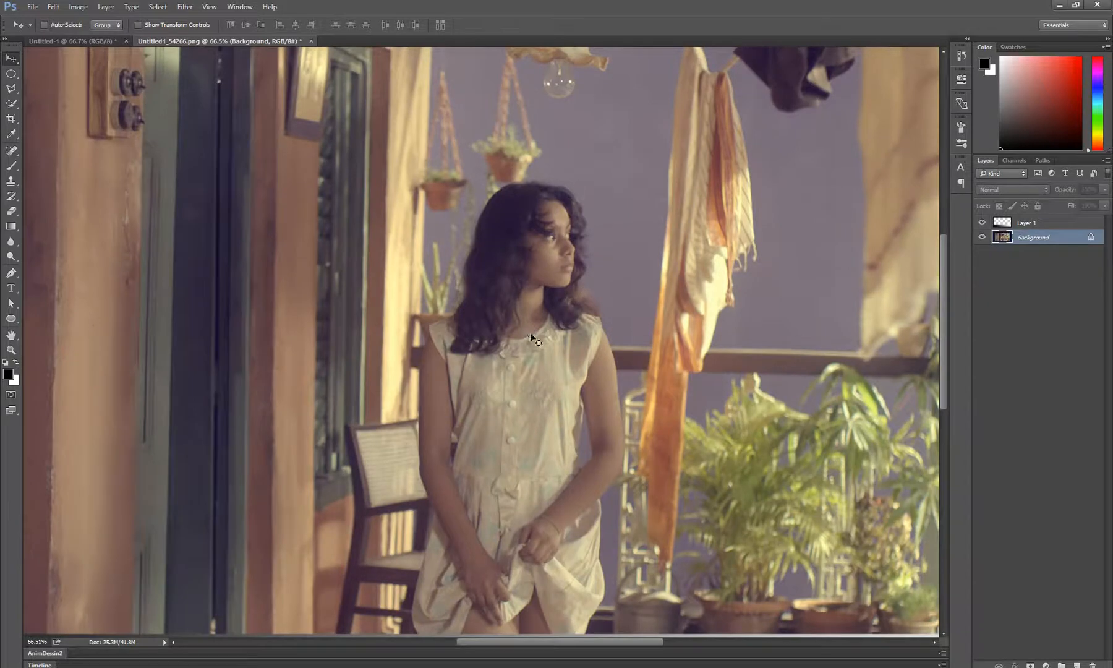
{"action": "scroll", "coordinate": [530, 334], "scroll_direction": "down", "scroll_amount": 1}
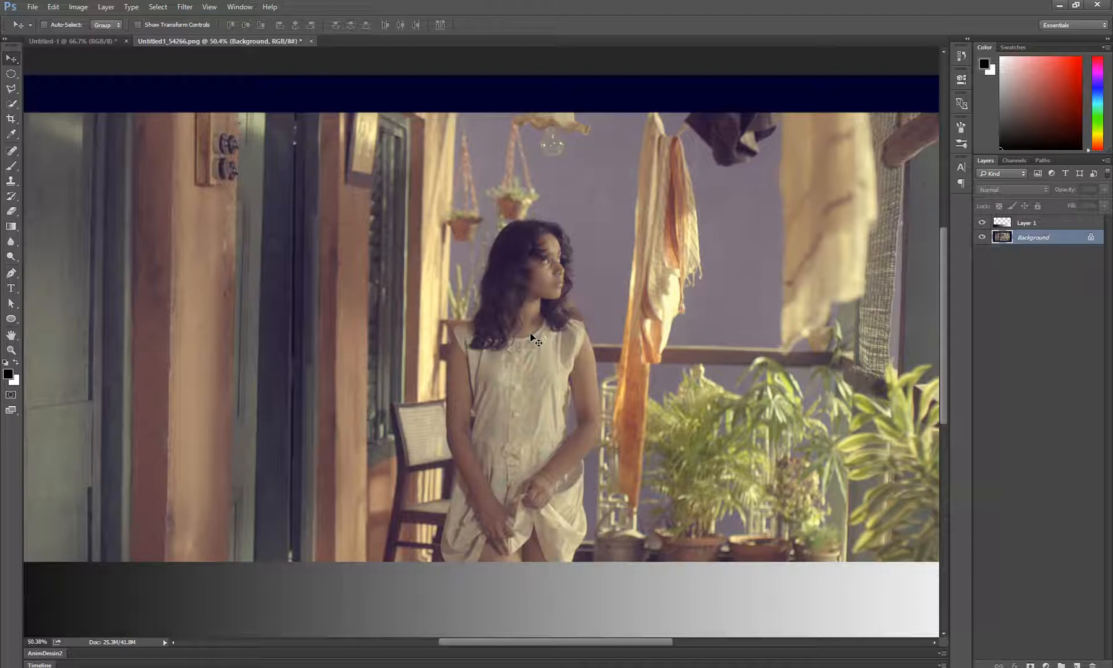
{"action": "key", "text": "z"}
{"action": "left_click", "coordinate": [529, 332], "text": "alt"}
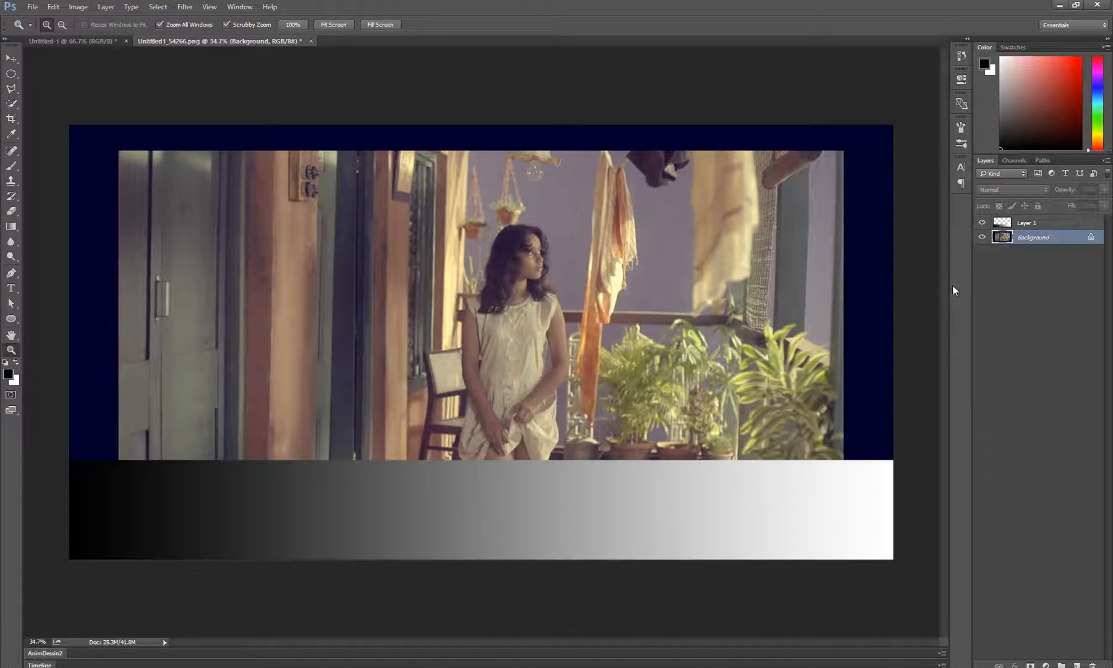
{"action": "scroll", "coordinate": [974, 284], "scroll_direction": "up", "scroll_amount": 1}
{"action": "left_click", "coordinate": [982, 223]}
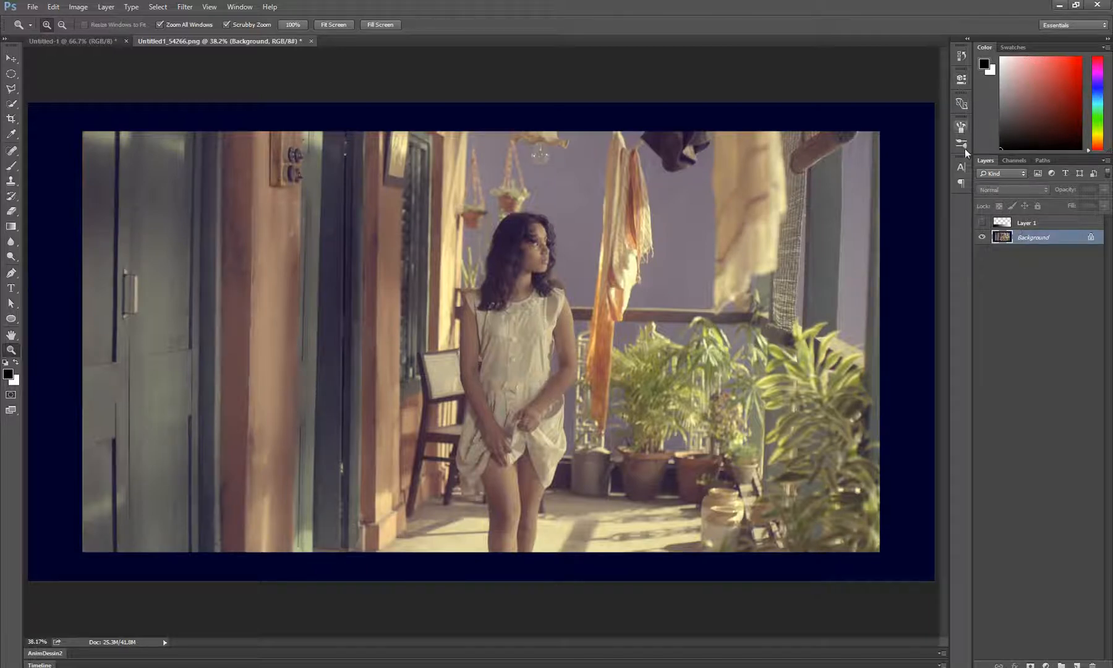
Look at the Character, Paragraph and Brush settings, closing each one again
{"action": "left_click", "coordinate": [962, 165]}
{"action": "left_click", "coordinate": [962, 164]}
{"action": "left_click", "coordinate": [962, 183]}
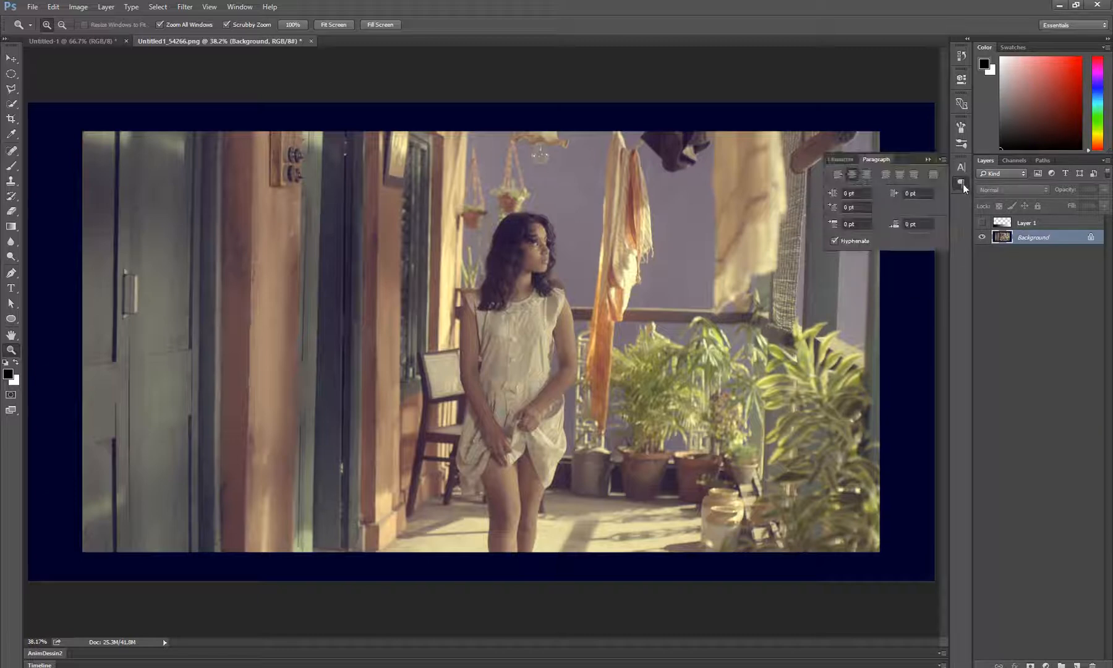
{"action": "left_click", "coordinate": [962, 183]}
{"action": "left_click", "coordinate": [961, 127]}
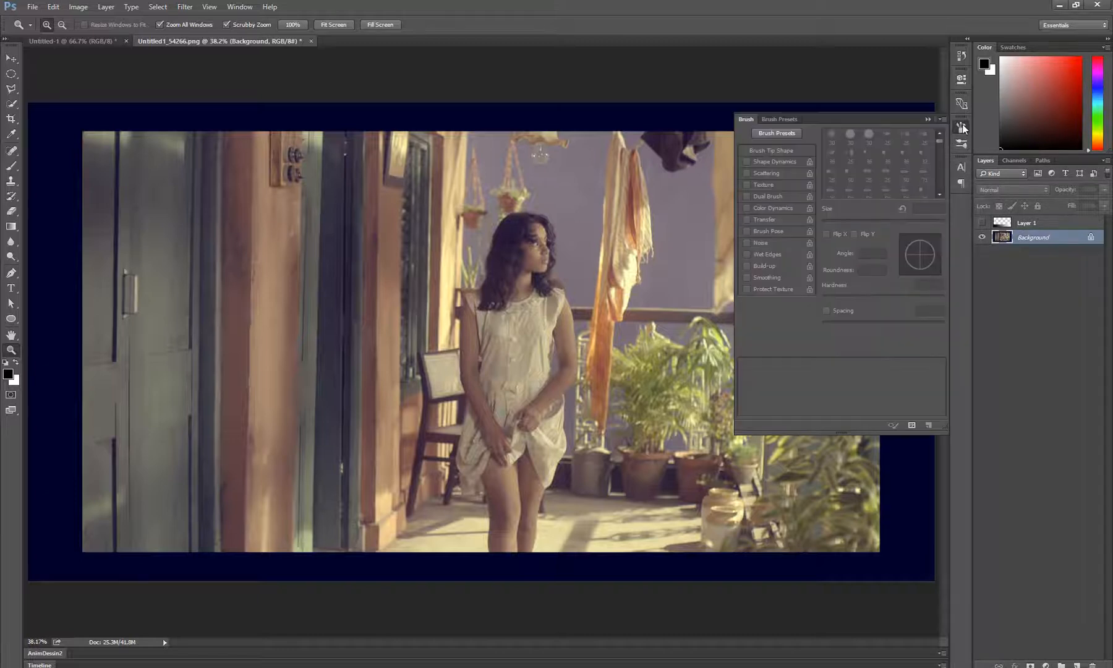
{"action": "left_click", "coordinate": [961, 127]}
{"action": "left_click", "coordinate": [962, 104]}
{"action": "left_click", "coordinate": [962, 104]}
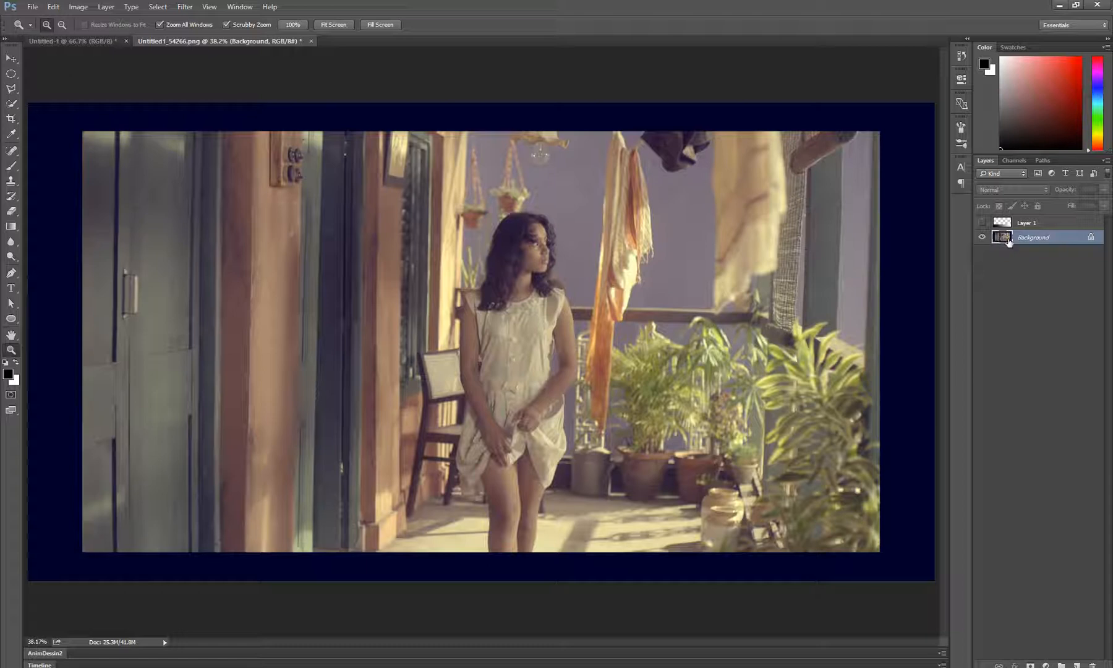
Try an Orange colour label on Layer 1 and reset it to No Color
{"action": "right_click", "coordinate": [1055, 242]}
{"action": "left_click", "coordinate": [1042, 398]}
{"action": "right_click", "coordinate": [1066, 224]}
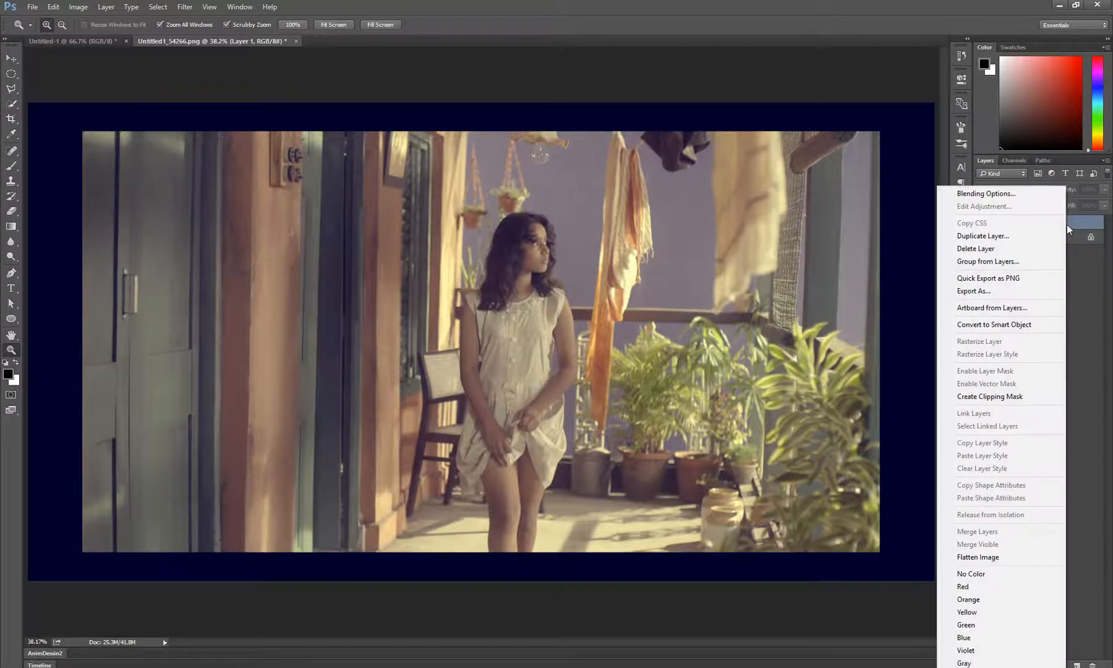
{"action": "left_click", "coordinate": [1078, 293]}
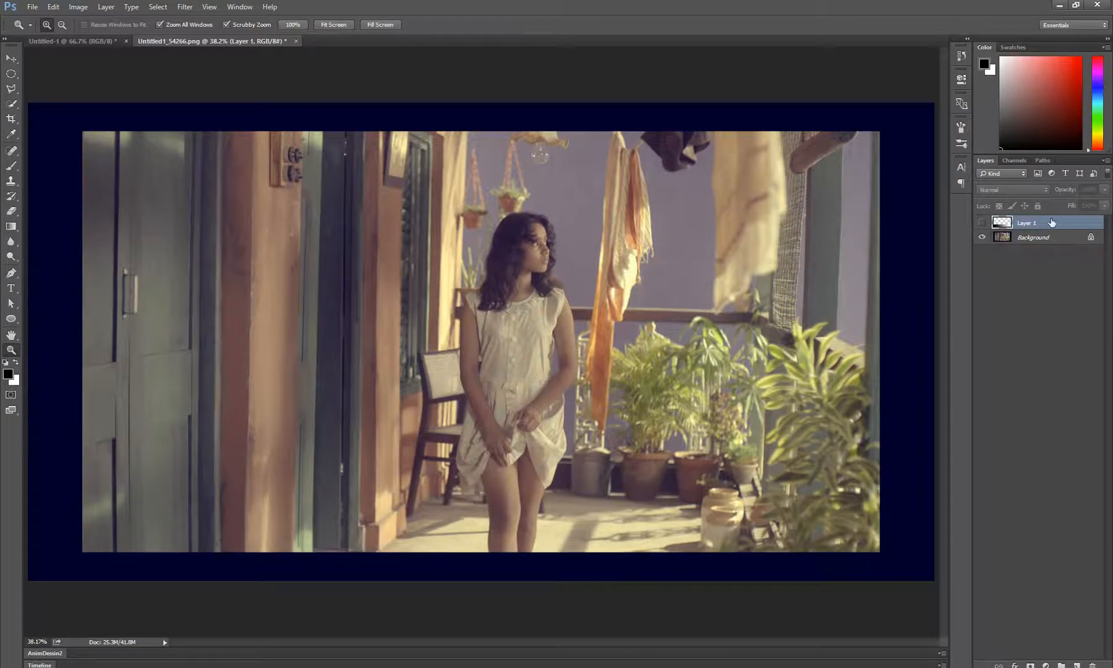
{"action": "right_click", "coordinate": [1051, 223]}
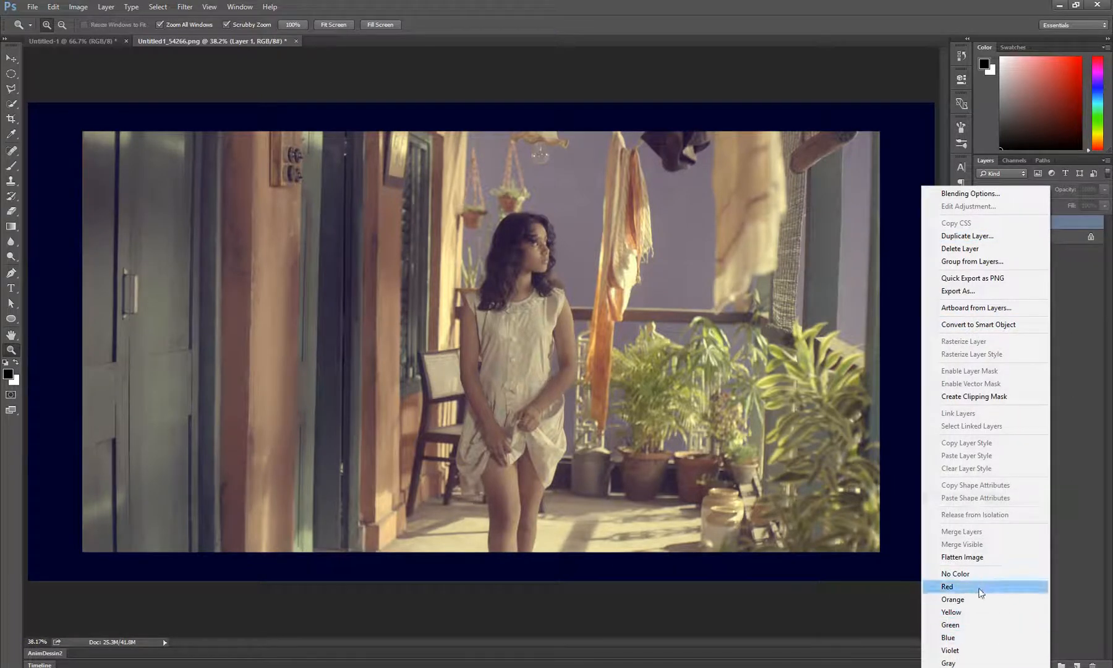
{"action": "left_click", "coordinate": [981, 599]}
{"action": "right_click", "coordinate": [1049, 222]}
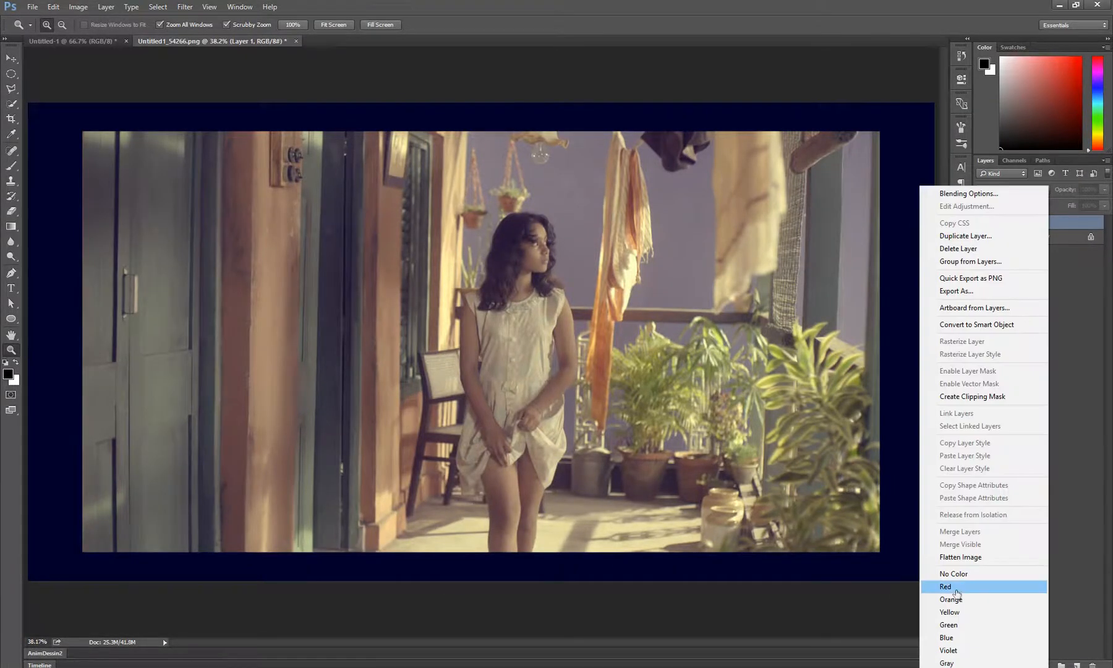
{"action": "left_click", "coordinate": [952, 575]}
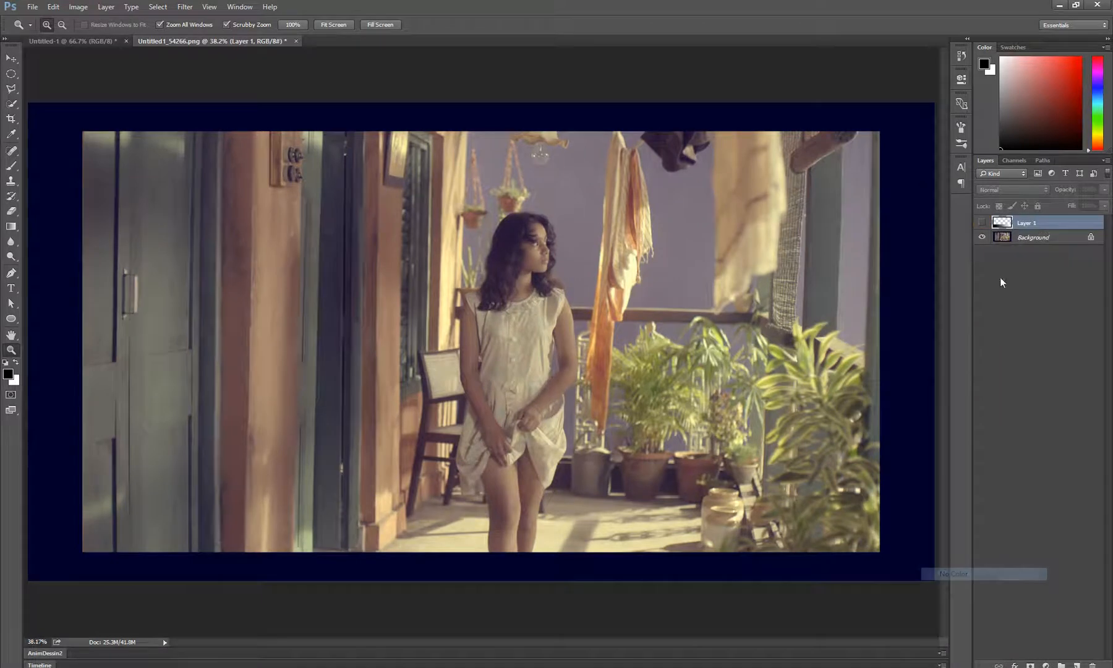
Compare medium, large and no layer thumbnails, finishing with Large Thumbnails
{"action": "right_click", "coordinate": [1002, 226]}
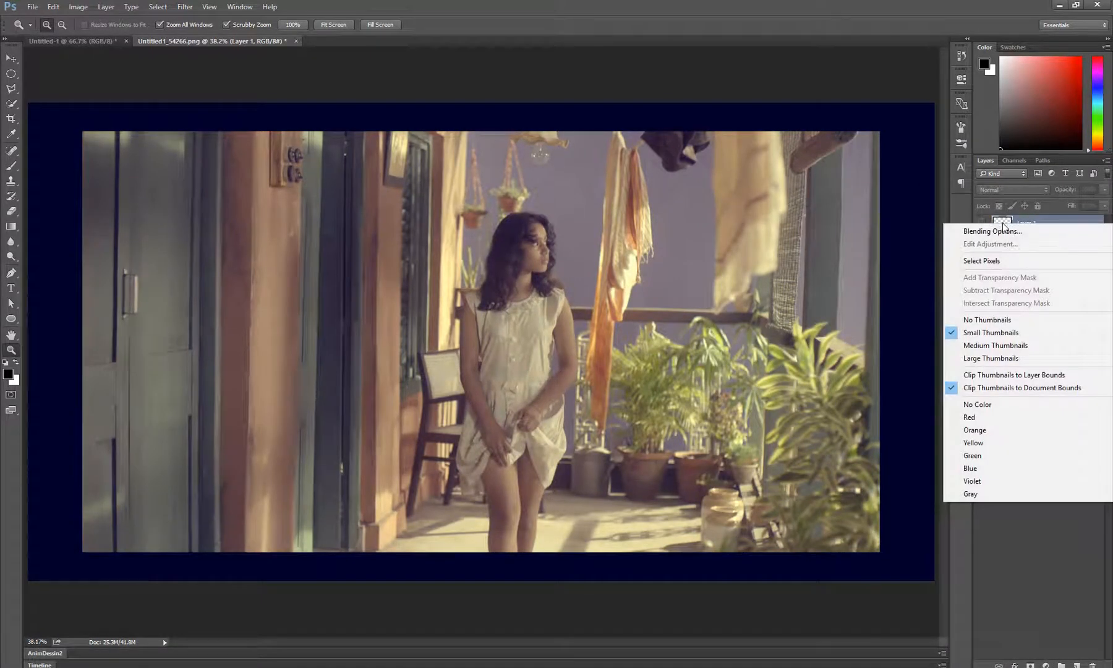
{"action": "left_click", "coordinate": [992, 346]}
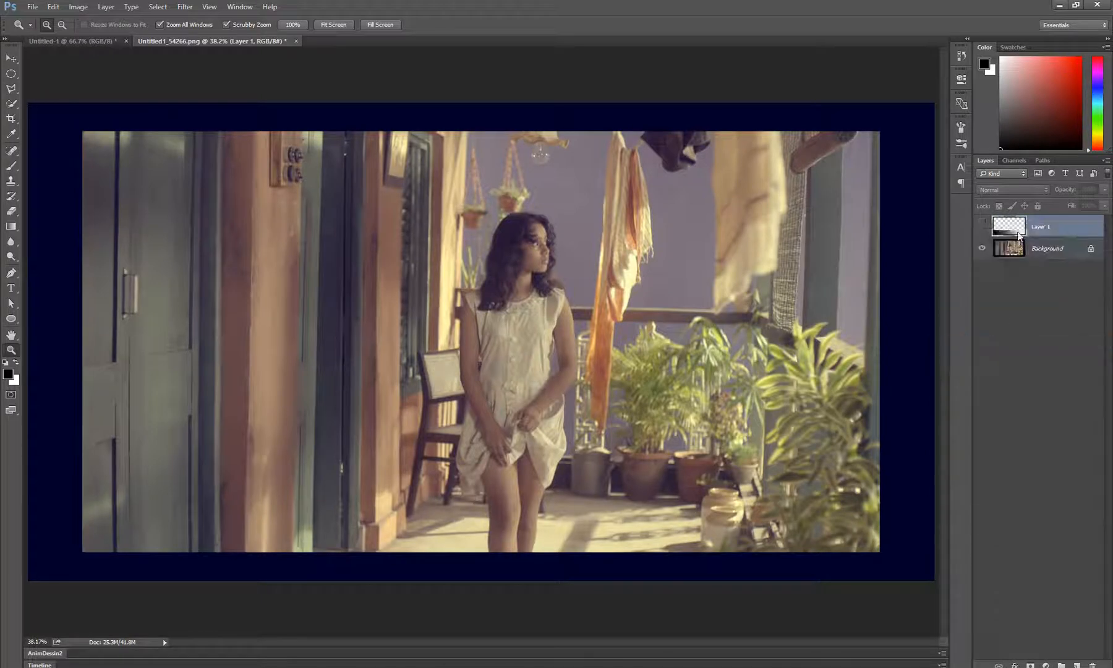
{"action": "right_click", "coordinate": [1017, 229]}
{"action": "left_click", "coordinate": [1009, 361]}
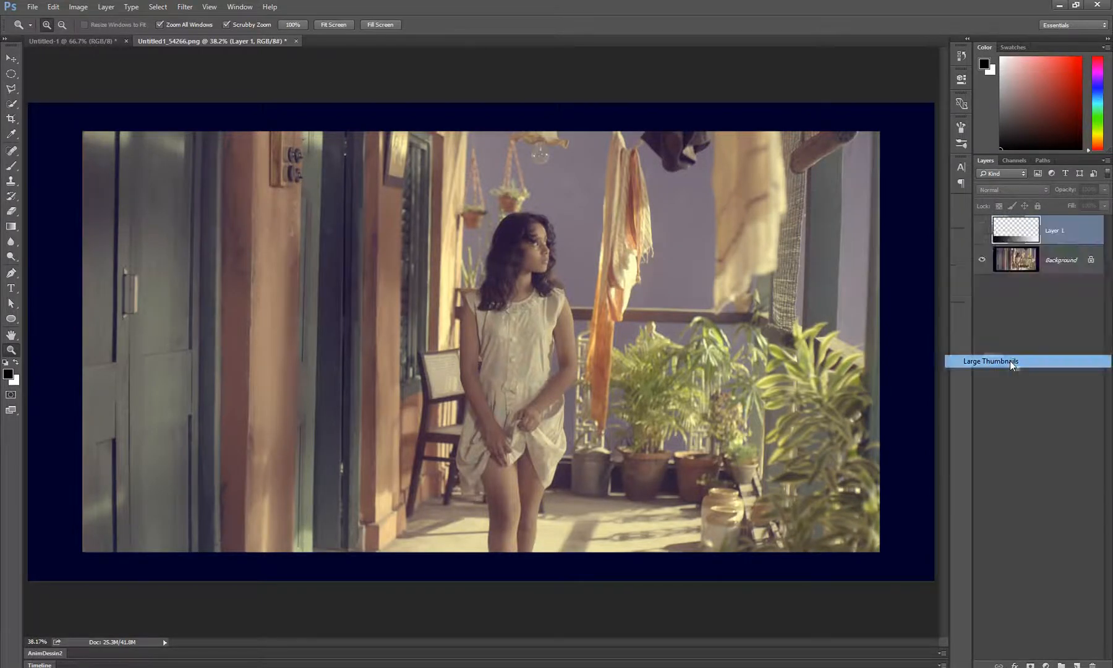
{"action": "right_click", "coordinate": [1023, 234]}
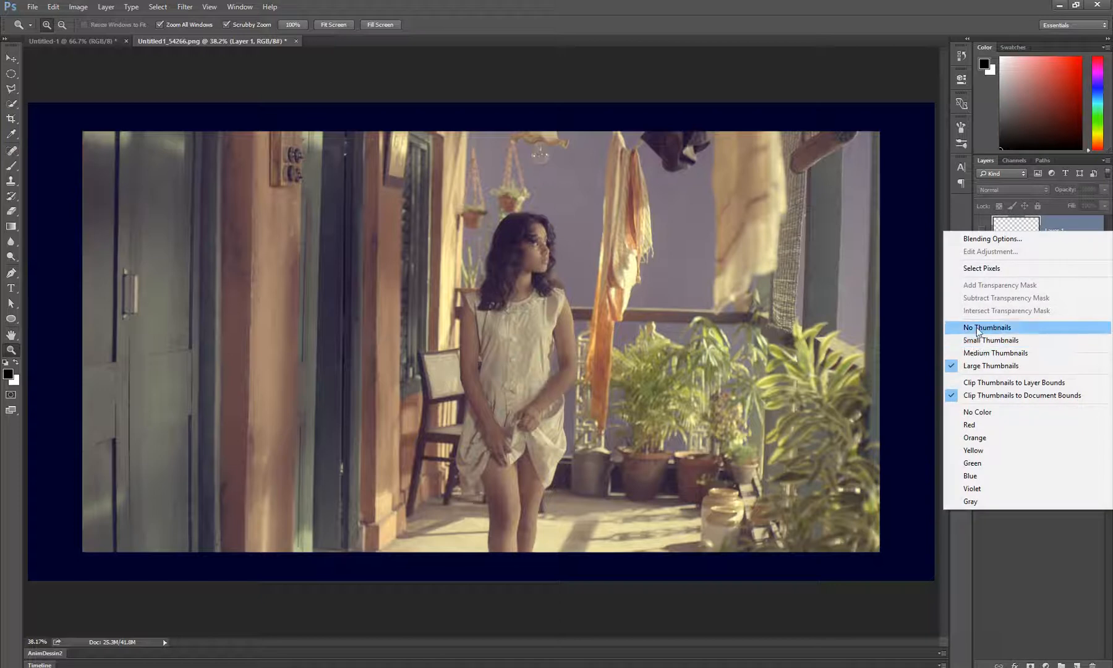
{"action": "left_click", "coordinate": [1013, 326]}
{"action": "right_click", "coordinate": [1002, 224]}
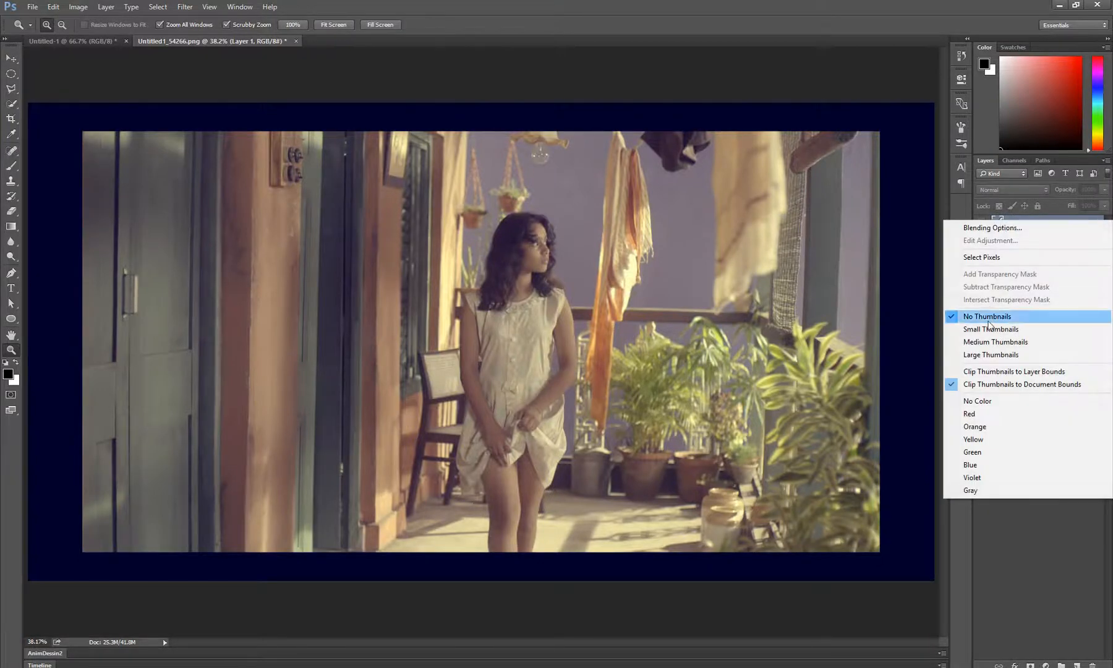
{"action": "left_click", "coordinate": [995, 357]}
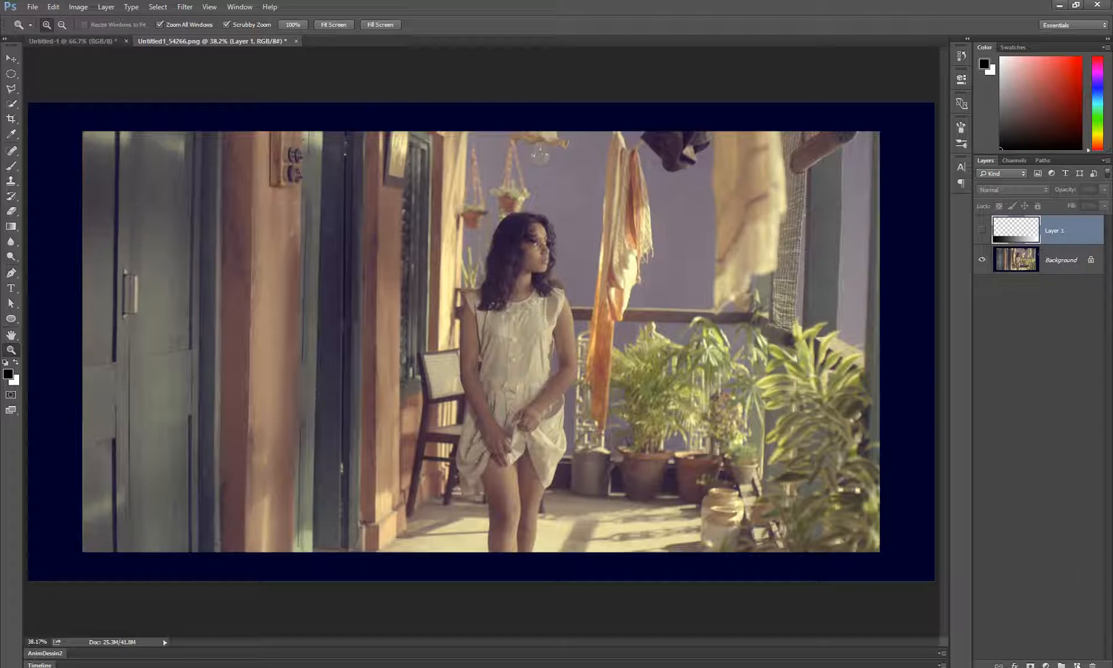
Add a new layer, try a broad soft green brush stroke at 100% opacity across the doorway, and undo the stroke
{"action": "left_click", "coordinate": [1076, 664]}
{"action": "key", "text": "b"}
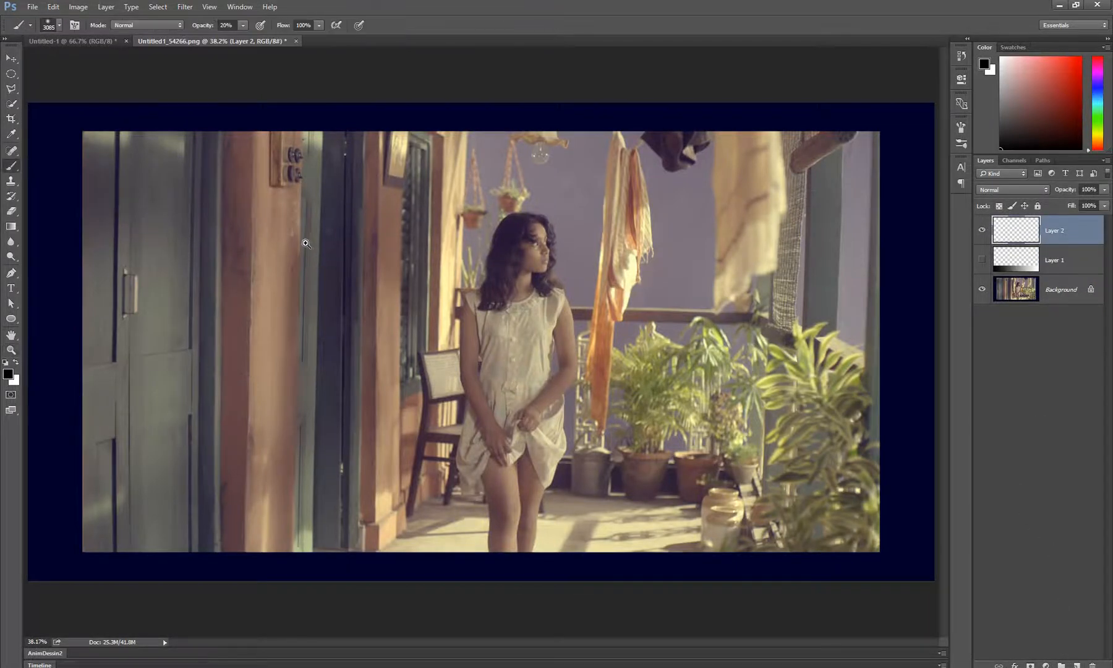
{"action": "left_click_drag", "start_coordinate": [485, 297], "coordinate": [259, 301]}
{"action": "left_click_drag", "start_coordinate": [1072, 96], "coordinate": [1105, 96]}
{"action": "mouse_move", "coordinate": [384, 266]}
{"action": "left_mouse_down"}
{"action": "mouse_move", "coordinate": [418, 266]}
{"action": "mouse_move", "coordinate": [293, 287]}
{"action": "mouse_move", "coordinate": [343, 283]}
{"action": "left_mouse_up"}
{"action": "left_click", "coordinate": [1097, 119]}
{"action": "key", "text": "ctrl+z"}
{"action": "key", "text": "0"}
{"action": "key", "text": "z"}
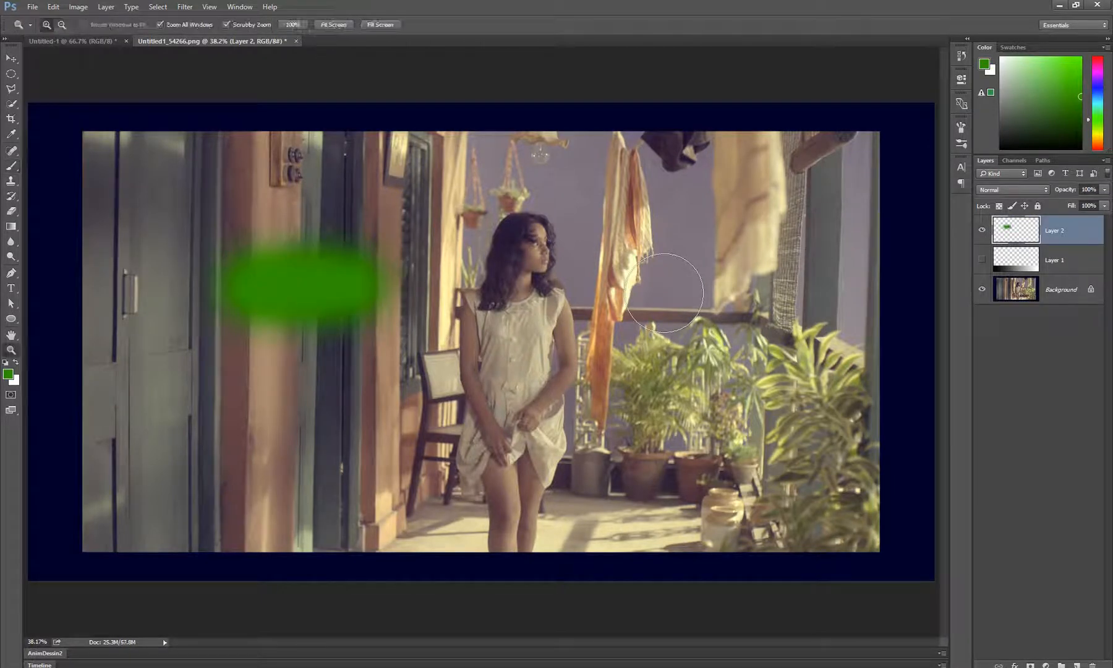
{"action": "key", "text": "ctrl+z"}
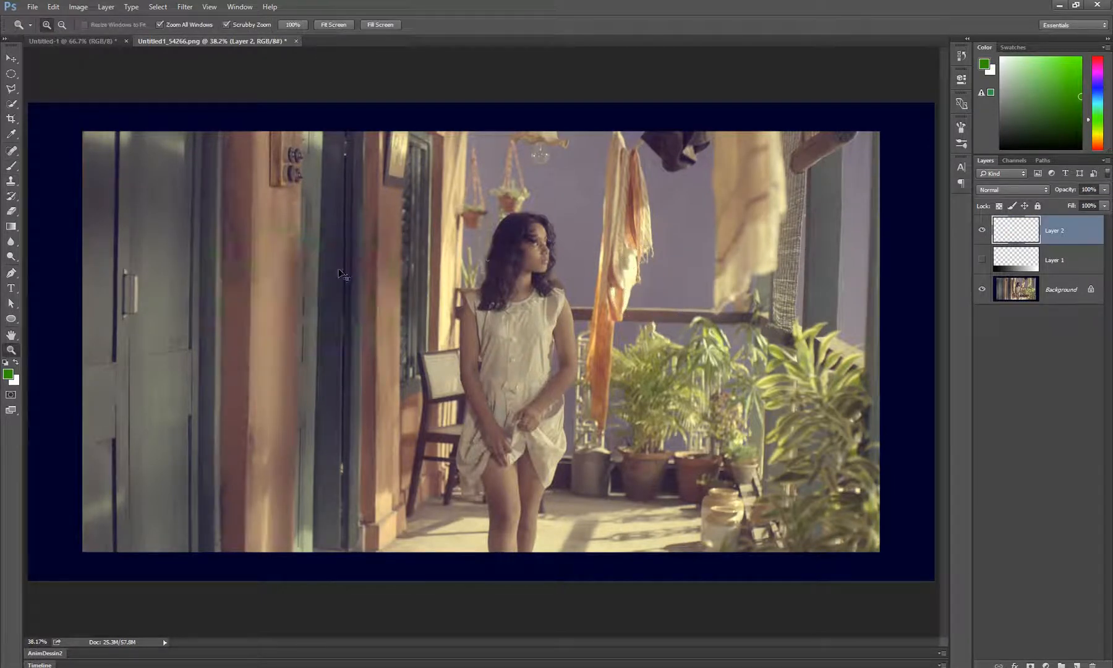
Paint a soft green dot on the orange wall with a 93 px brush, and undo a second dot above the plants
{"action": "key", "text": "b"}
{"action": "left_click_drag", "start_coordinate": [316, 252], "coordinate": [298, 256]}
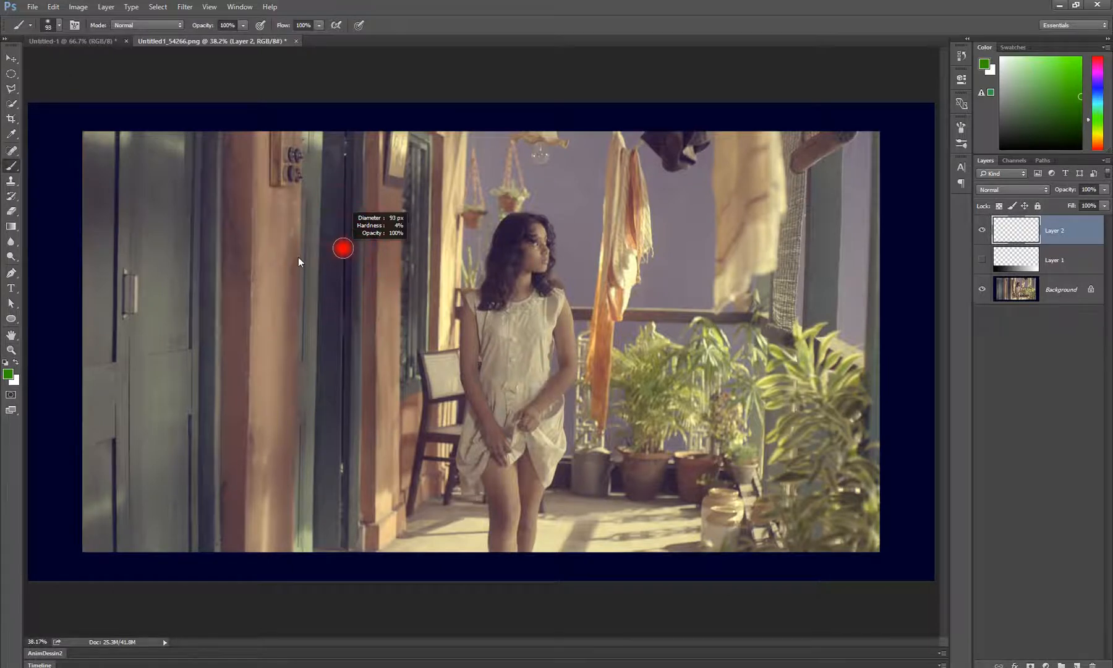
{"action": "left_click", "coordinate": [236, 210]}
{"action": "left_click", "coordinate": [769, 310]}
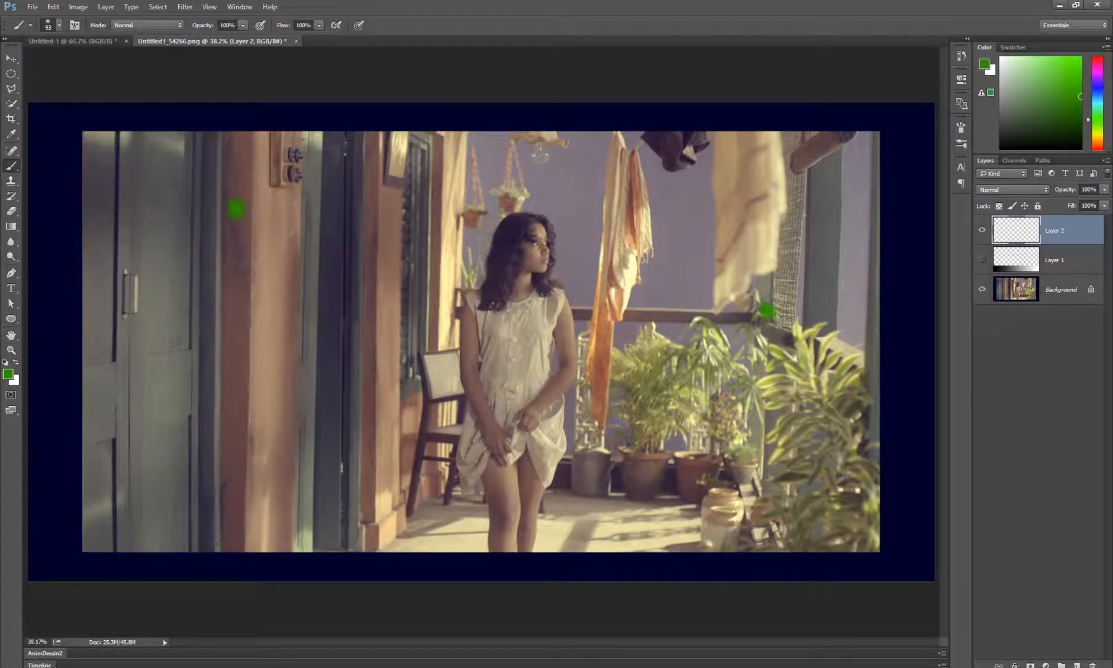
{"action": "key", "text": "ctrl+z"}
Clip the layer thumbnails to layer bounds, then test with a green dot on the hanging cloth and undo it
{"action": "right_click", "coordinate": [1021, 231]}
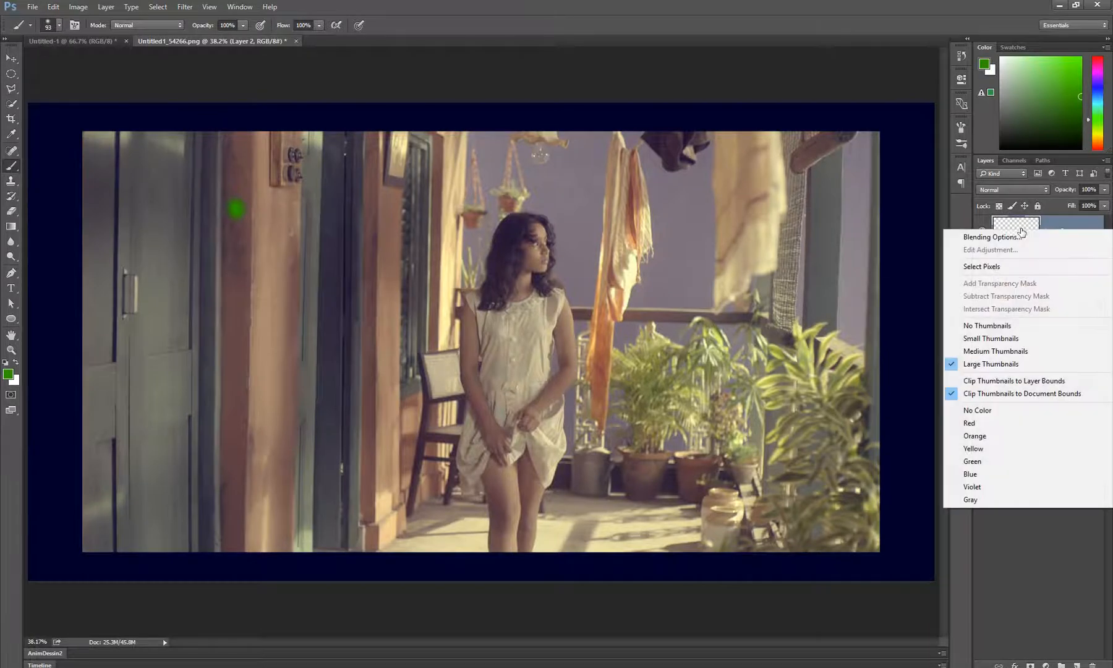
{"action": "left_click", "coordinate": [1020, 384]}
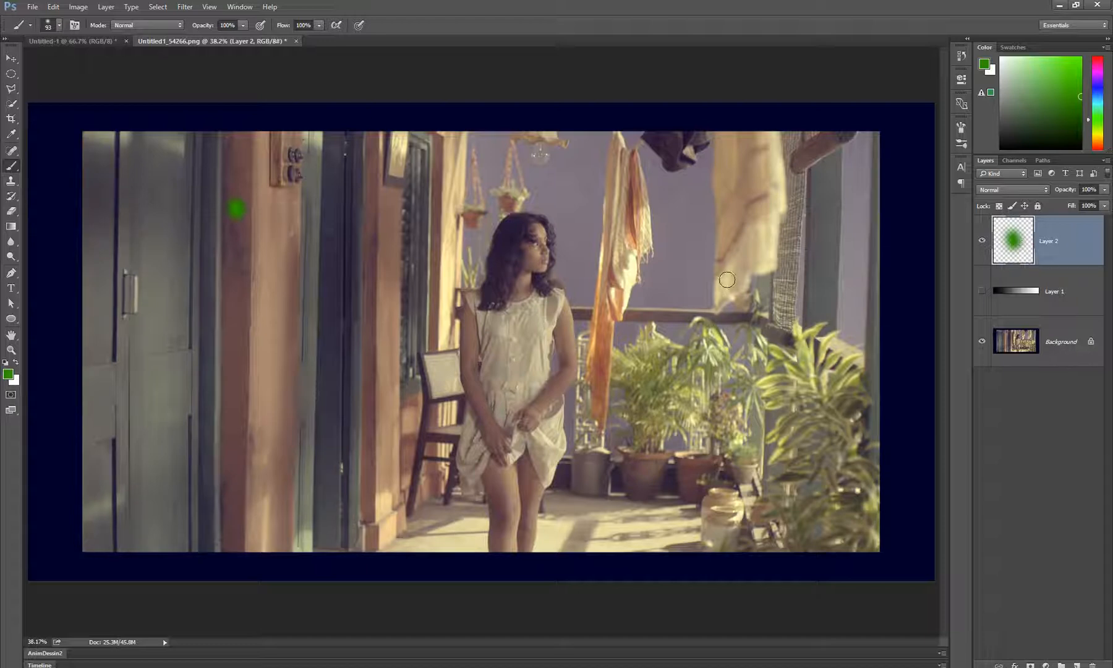
{"action": "left_click", "coordinate": [754, 216]}
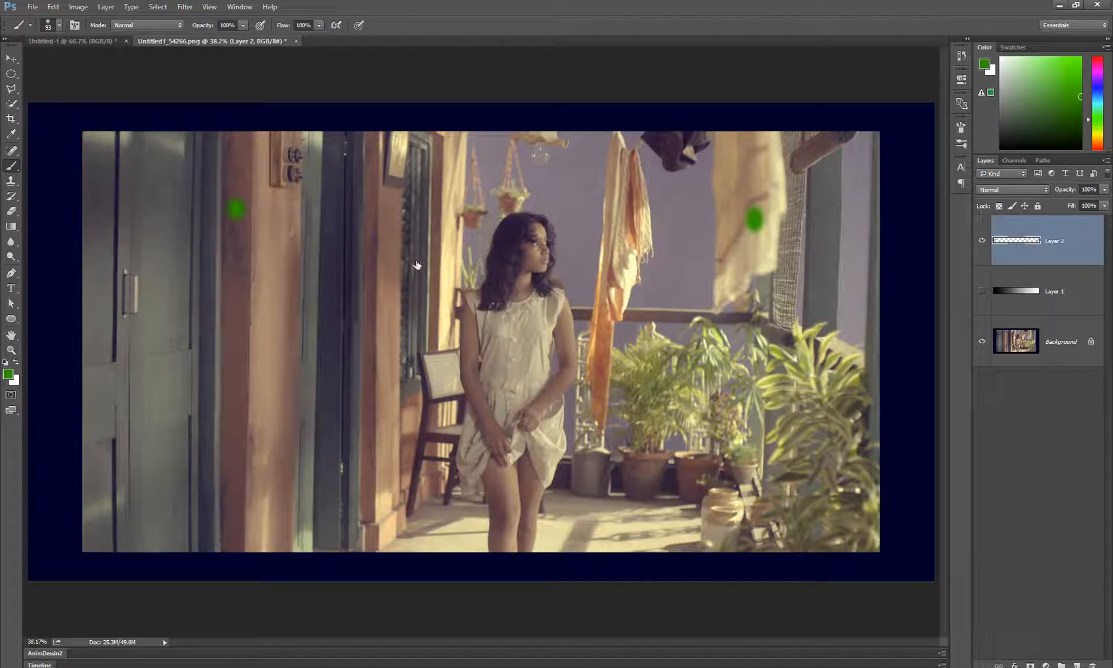
{"action": "key", "text": "ctrl+z"}
Try short green strokes at several spots around the doorway, undo them and remove Layer 2
{"action": "left_click_drag", "start_coordinate": [293, 221], "coordinate": [298, 254]}
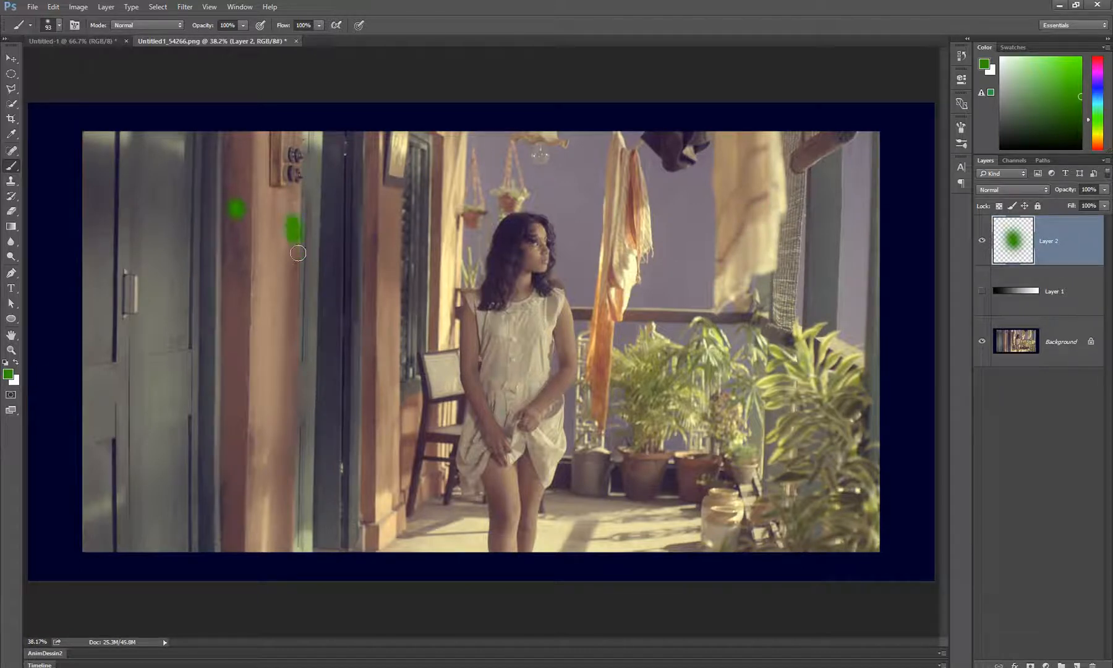
{"action": "key", "text": "ctrl+z"}
{"action": "left_click_drag", "start_coordinate": [272, 171], "coordinate": [283, 193]}
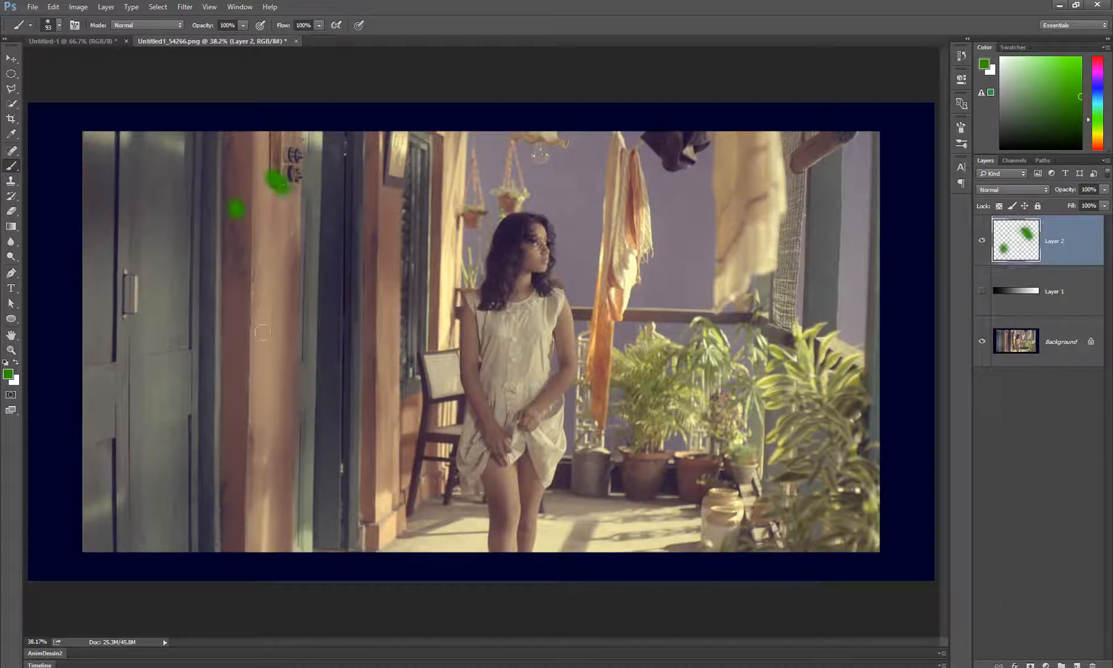
{"action": "key", "text": "ctrl+z"}
{"action": "left_click_drag", "start_coordinate": [218, 366], "coordinate": [217, 403]}
{"action": "key", "text": "ctrl+z"}
{"action": "left_click", "coordinate": [362, 259]}
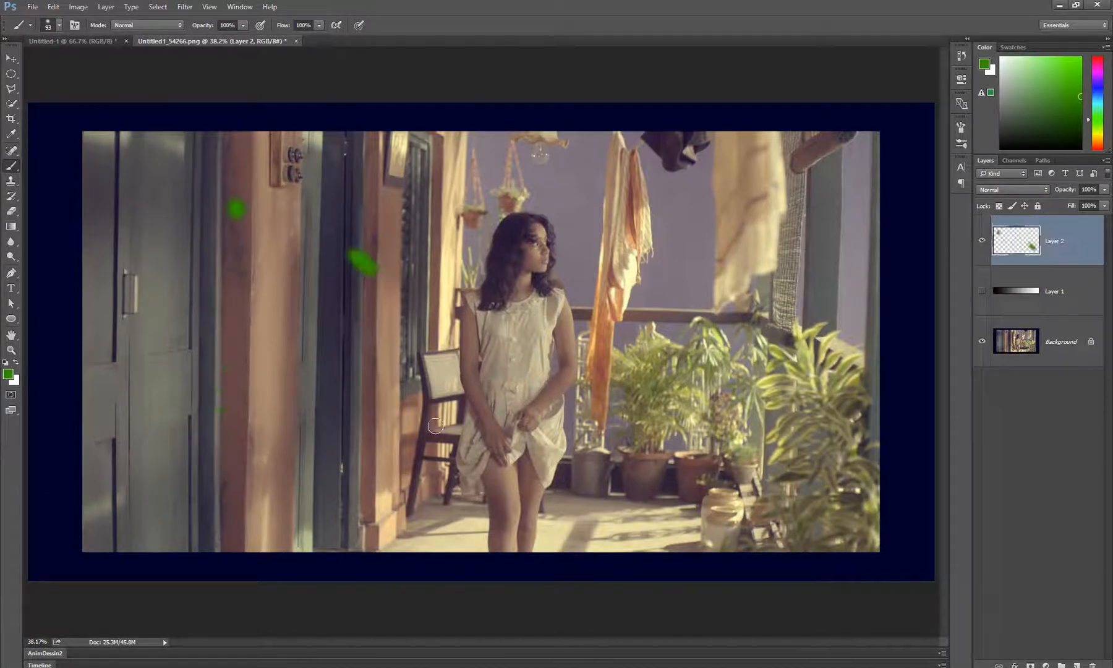
{"action": "key", "text": "ctrl+z"}
{"action": "key", "text": "ctrl+z"}
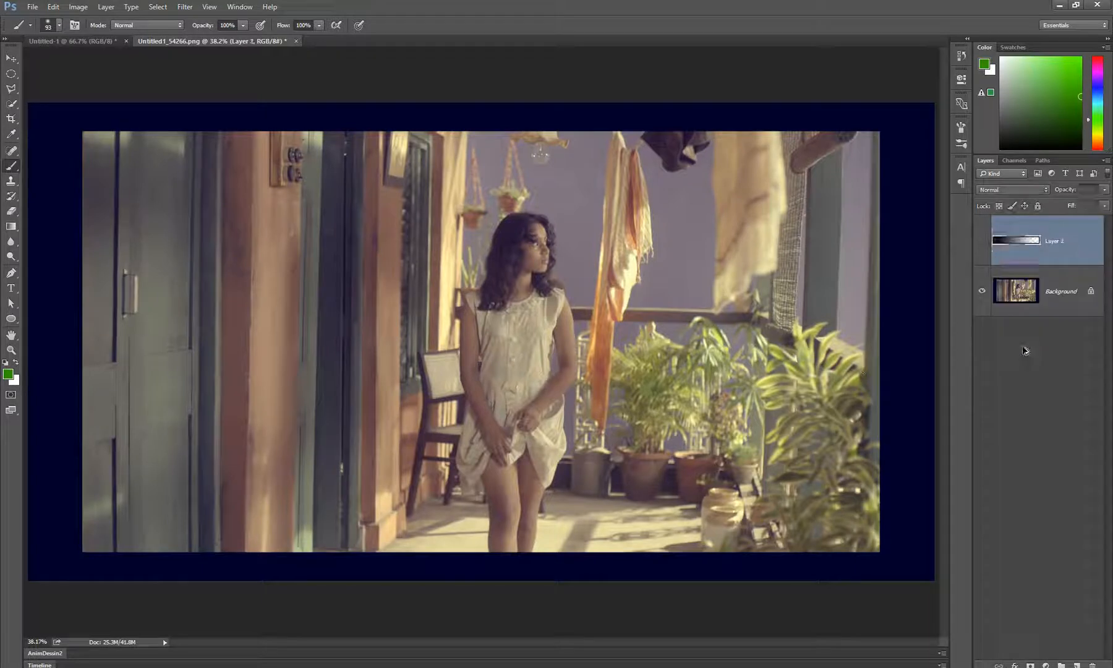
Try a 130 px soft eraser stroke on the purple wall of the Background layer, and undo it
{"action": "key", "text": "z"}
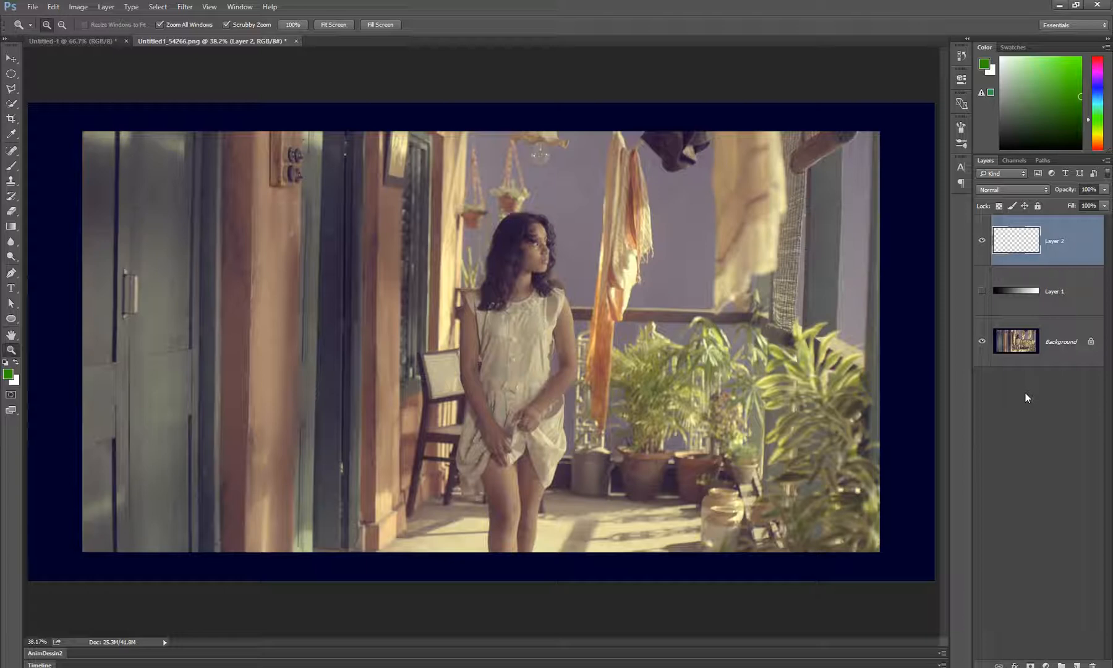
{"action": "left_click", "coordinate": [1050, 345]}
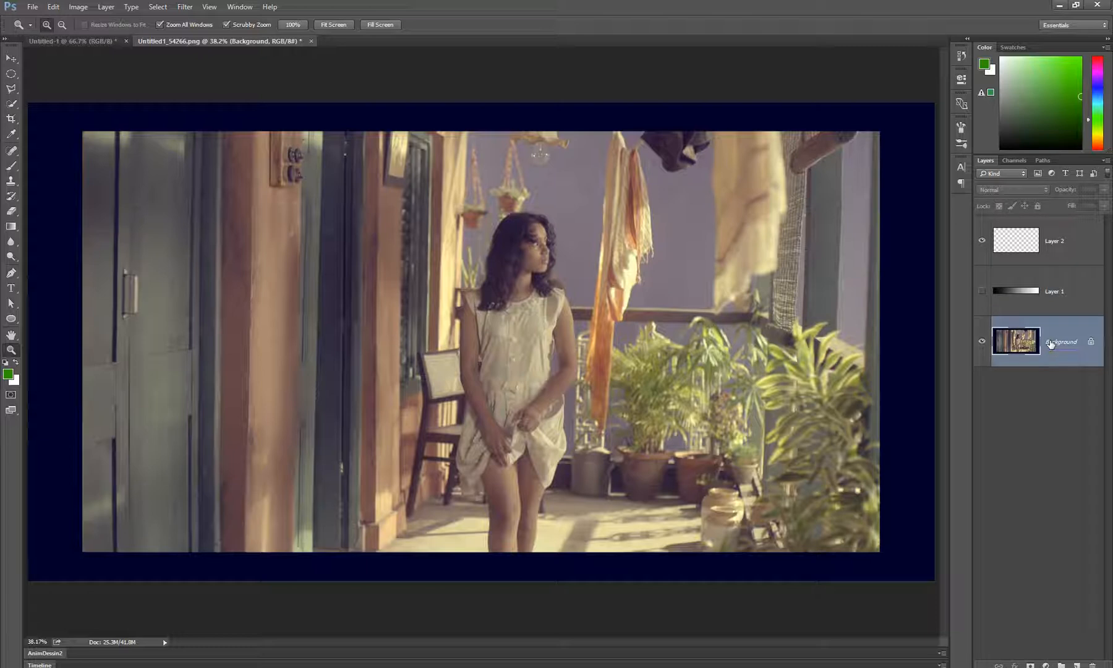
{"action": "left_click_drag", "start_coordinate": [561, 299], "coordinate": [528, 328]}
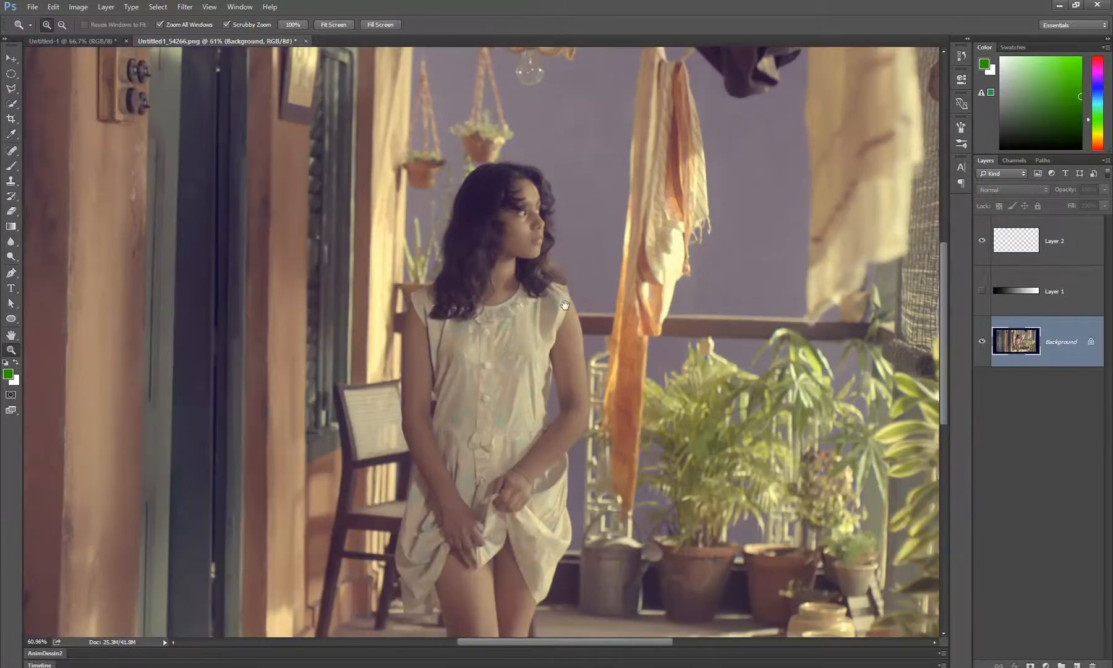
{"action": "key", "text": "e"}
{"action": "right_click", "coordinate": [560, 201], "text": "alt"}
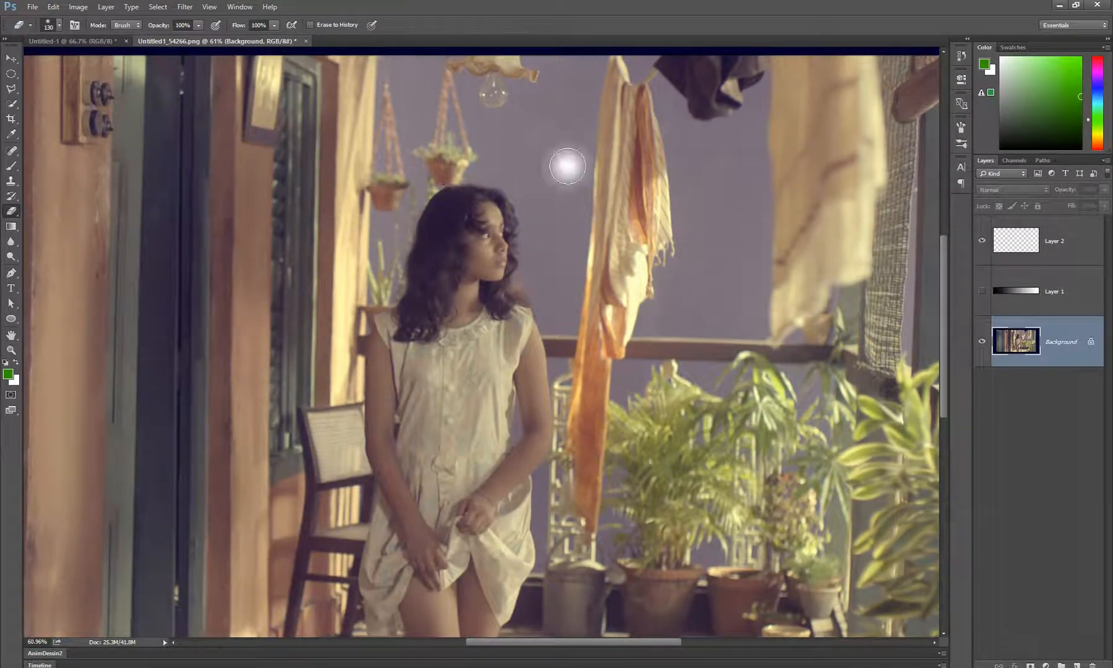
{"action": "mouse_move", "coordinate": [567, 165]}
{"action": "left_mouse_down"}
{"action": "mouse_move", "coordinate": [566, 201]}
{"action": "mouse_move", "coordinate": [565, 181]}
{"action": "left_mouse_up"}
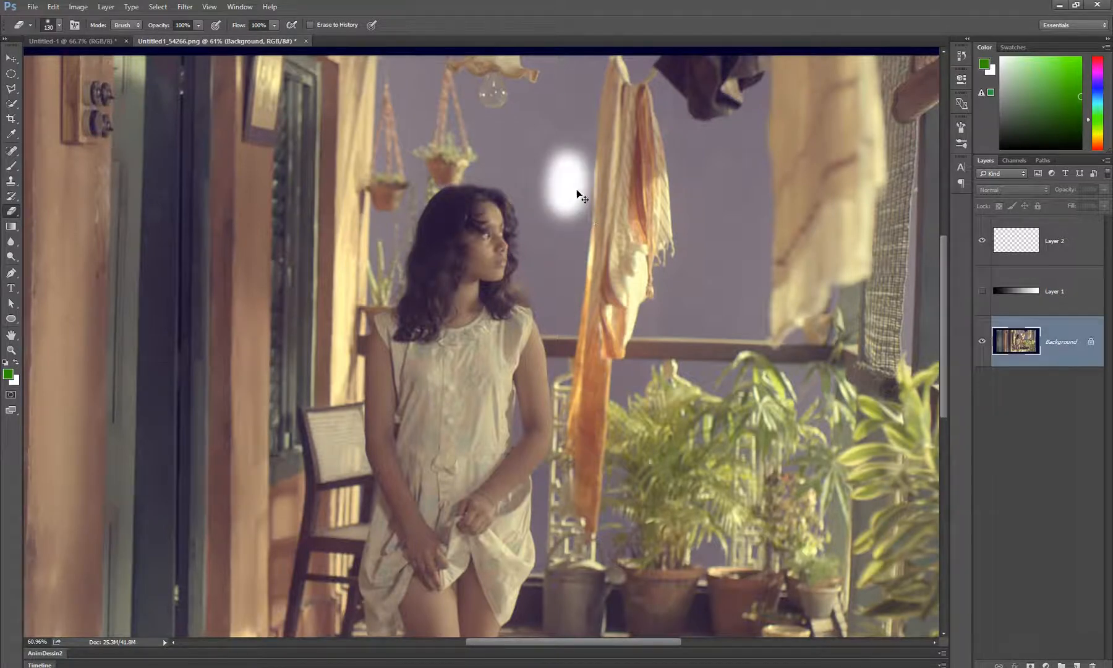
{"action": "key", "text": "ctrl+z"}
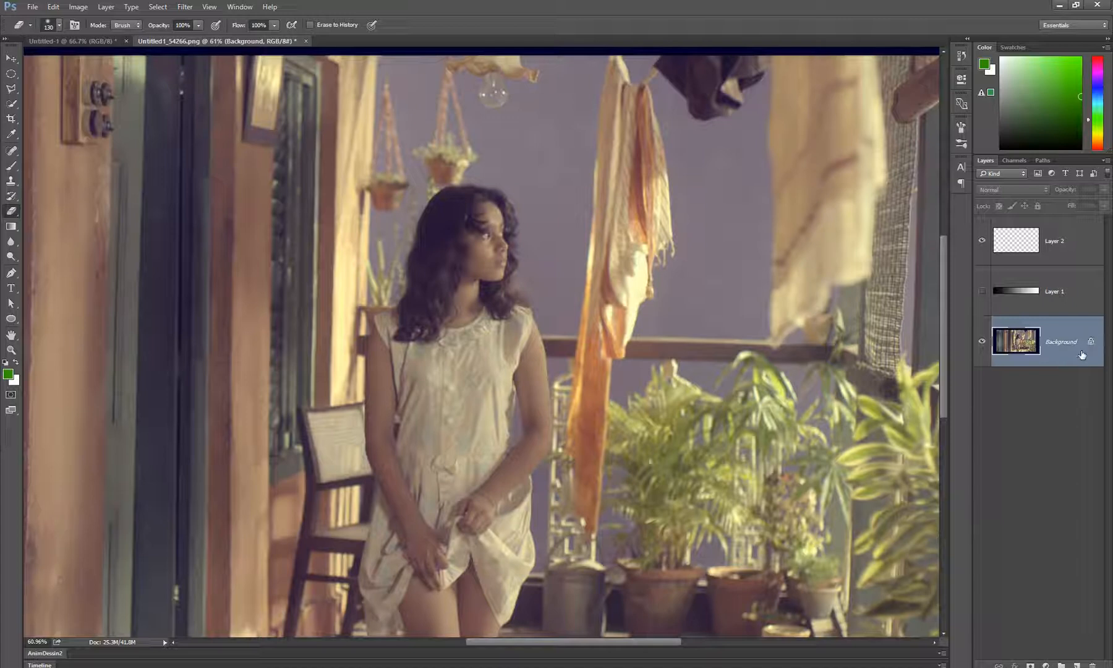
Convert the locked Background into a regular layer named Layer 0 with Normal mode and 100% opacity
{"action": "double_click", "coordinate": [1082, 355]}
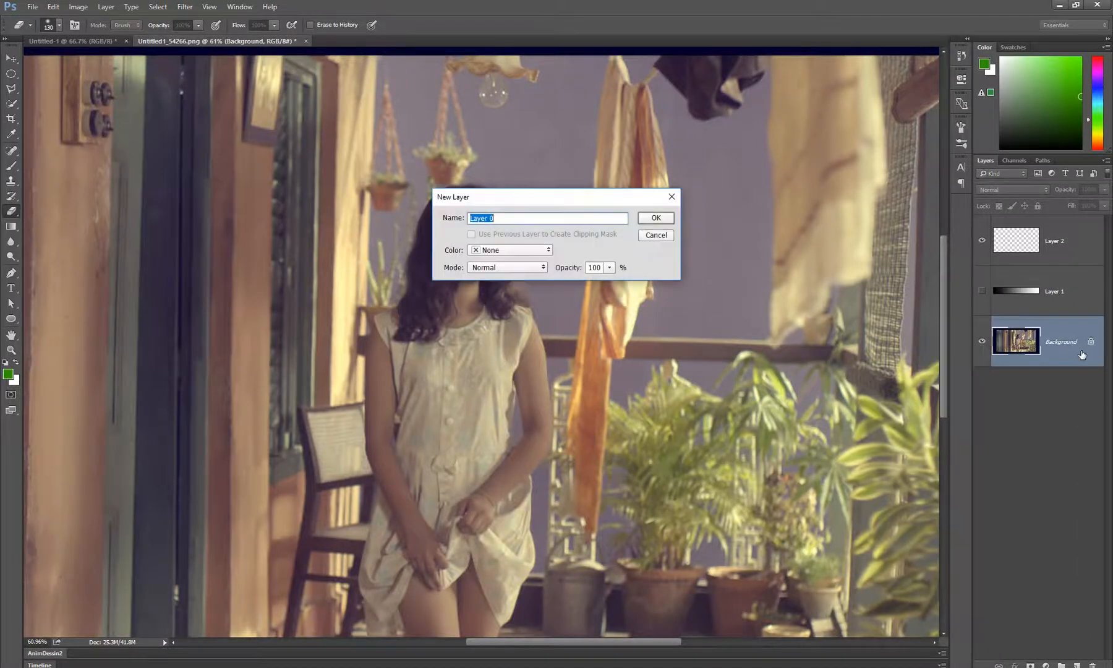
{"action": "left_click", "coordinate": [657, 218]}
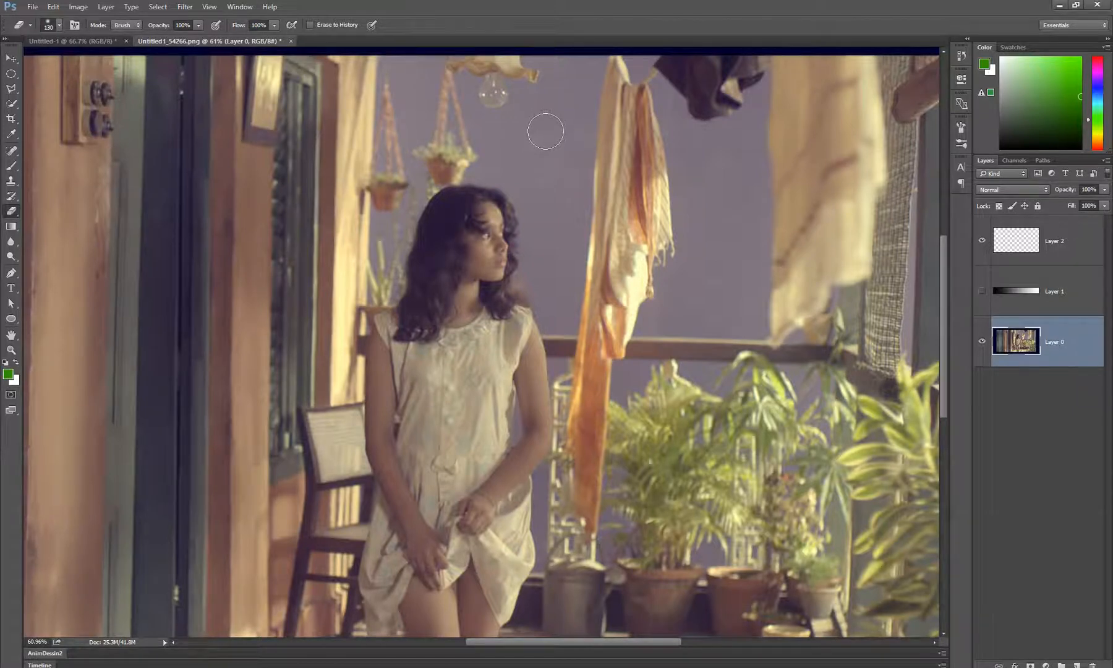
Try erasing the purple wall and part of the hanging cloth's edge directly on Layer 0, and undo all the strokes
{"action": "left_click_drag", "start_coordinate": [545, 131], "coordinate": [578, 271]}
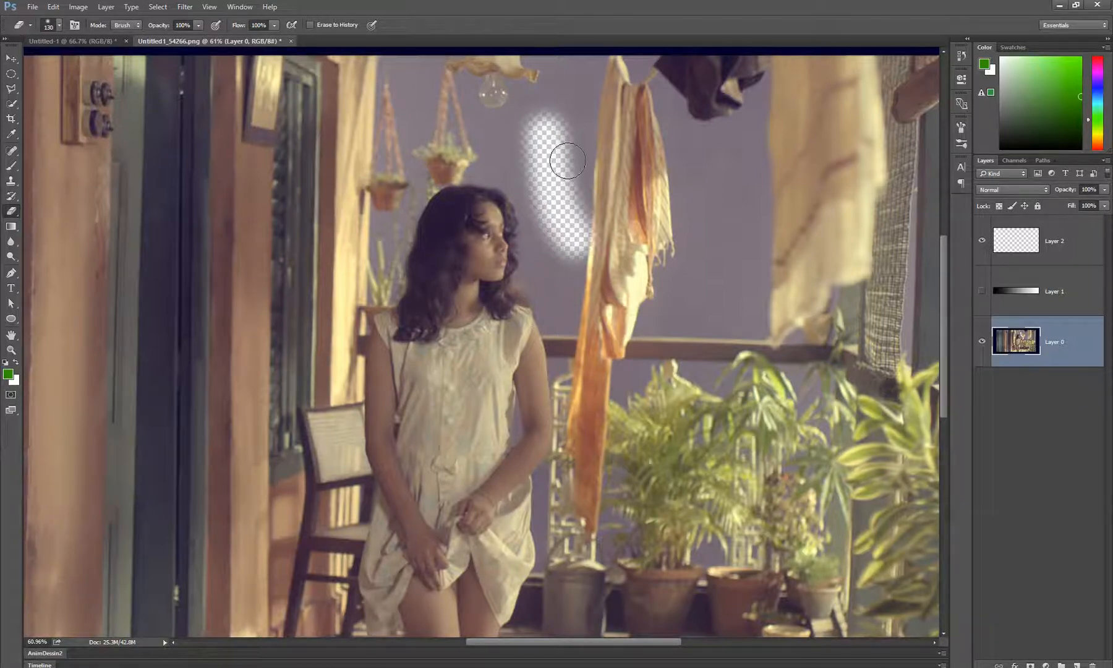
{"action": "scroll", "coordinate": [566, 160], "scroll_direction": "up", "scroll_amount": 3}
{"action": "scroll", "coordinate": [565, 163], "scroll_direction": "up", "scroll_amount": 2}
{"action": "mouse_move", "coordinate": [584, 204]}
{"action": "left_mouse_down"}
{"action": "mouse_move", "coordinate": [560, 291]}
{"action": "mouse_move", "coordinate": [533, 262]}
{"action": "left_mouse_up"}
{"action": "mouse_move", "coordinate": [575, 155]}
{"action": "left_mouse_down"}
{"action": "mouse_move", "coordinate": [570, 351]}
{"action": "mouse_move", "coordinate": [555, 317]}
{"action": "mouse_move", "coordinate": [543, 162]}
{"action": "mouse_move", "coordinate": [547, 229]}
{"action": "mouse_move", "coordinate": [546, 176]}
{"action": "mouse_move", "coordinate": [560, 235]}
{"action": "mouse_move", "coordinate": [547, 184]}
{"action": "mouse_move", "coordinate": [529, 239]}
{"action": "mouse_move", "coordinate": [544, 166]}
{"action": "mouse_move", "coordinate": [560, 220]}
{"action": "left_mouse_up"}
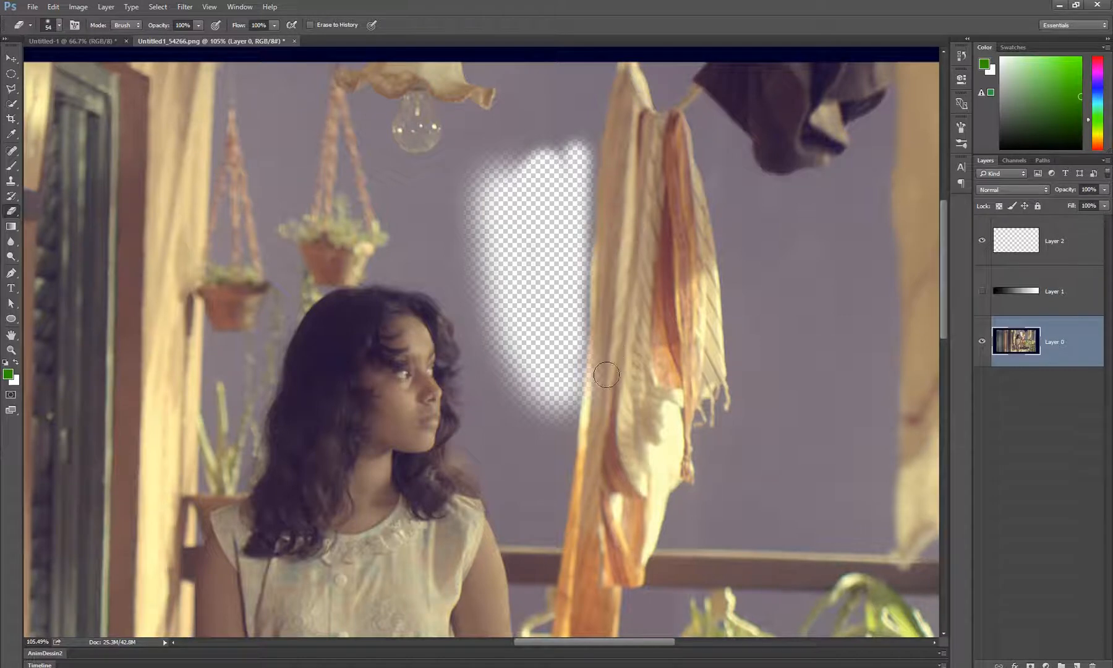
{"action": "scroll", "coordinate": [594, 379], "scroll_direction": "up", "scroll_amount": 3}
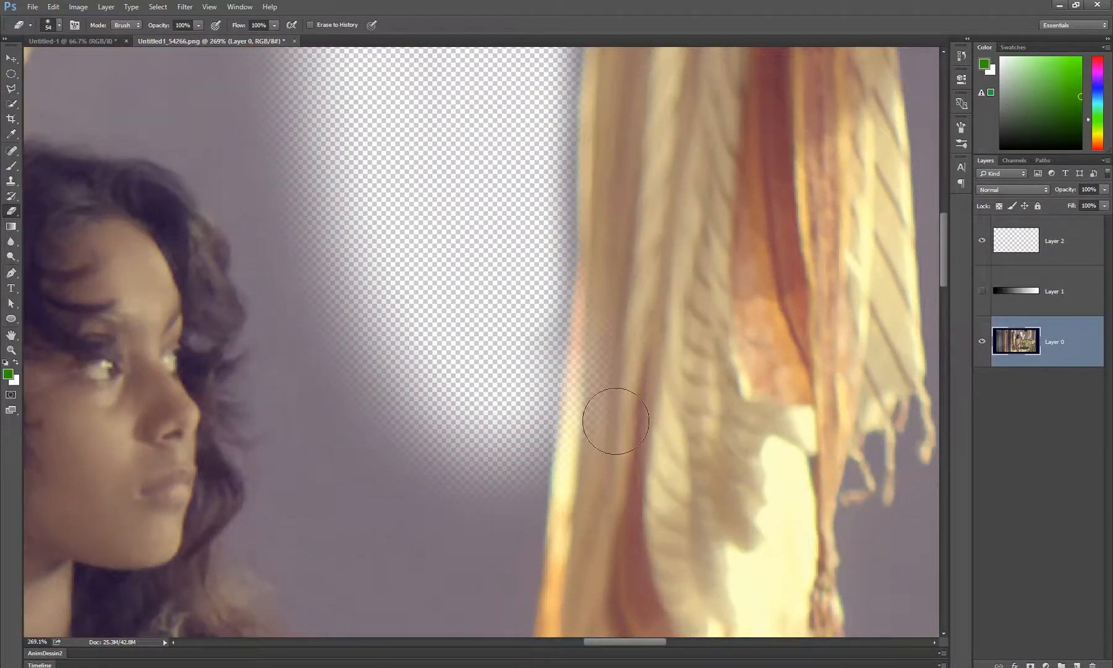
{"action": "scroll", "coordinate": [616, 335], "scroll_direction": "down", "scroll_amount": 3}
{"action": "scroll", "coordinate": [612, 346], "scroll_direction": "down", "scroll_amount": 3}
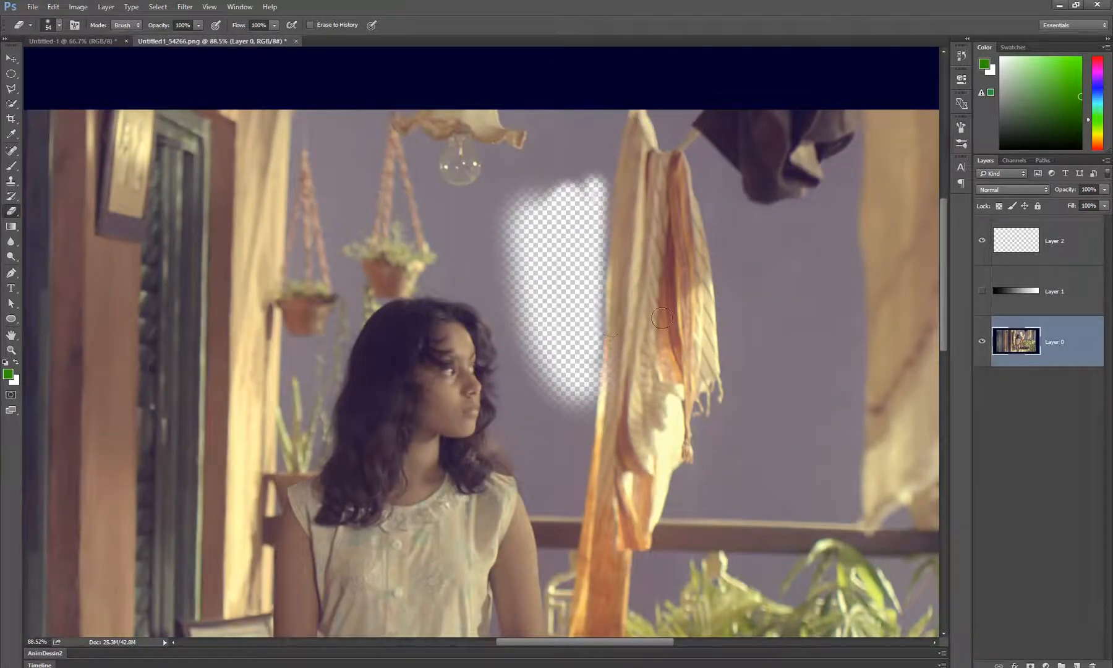
{"action": "key", "text": "ctrl+z"}
{"action": "key", "text": "ctrl+alt+z"}
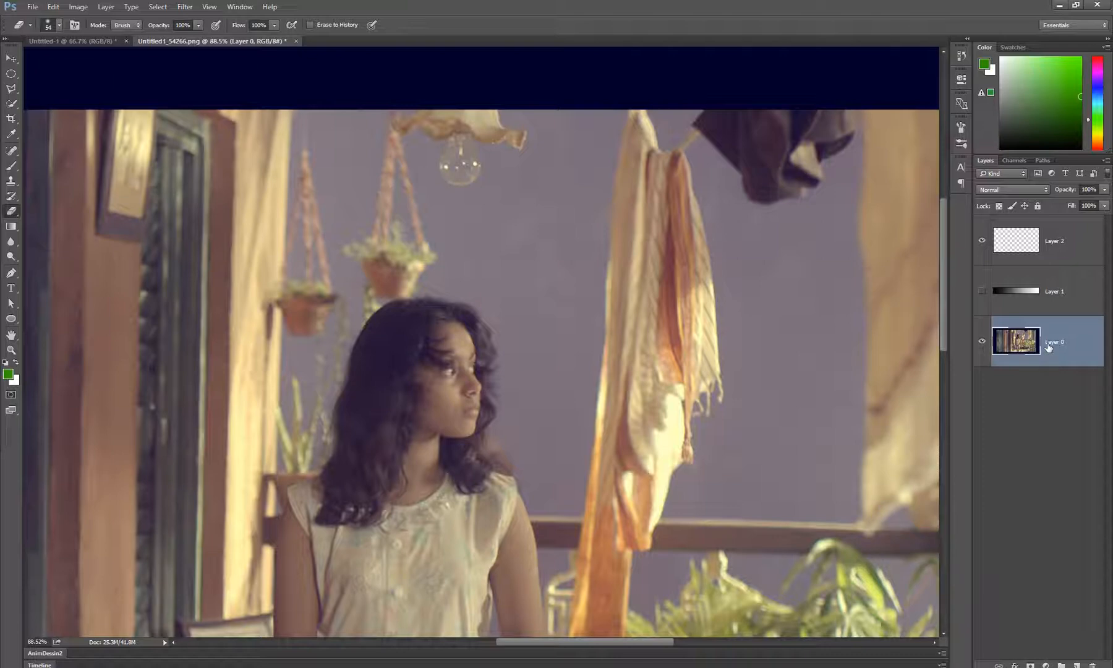
Add a layer mask to Layer 0, switch to the layer image and make the mask active again
{"action": "left_click", "coordinate": [1030, 664]}
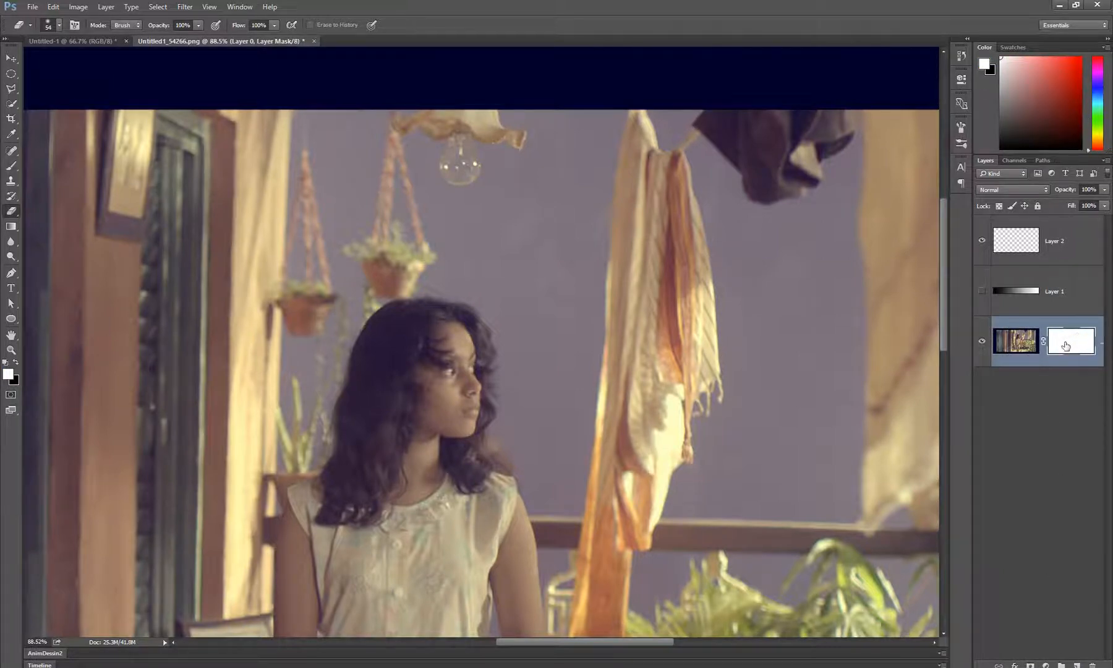
{"action": "left_click", "coordinate": [1013, 348]}
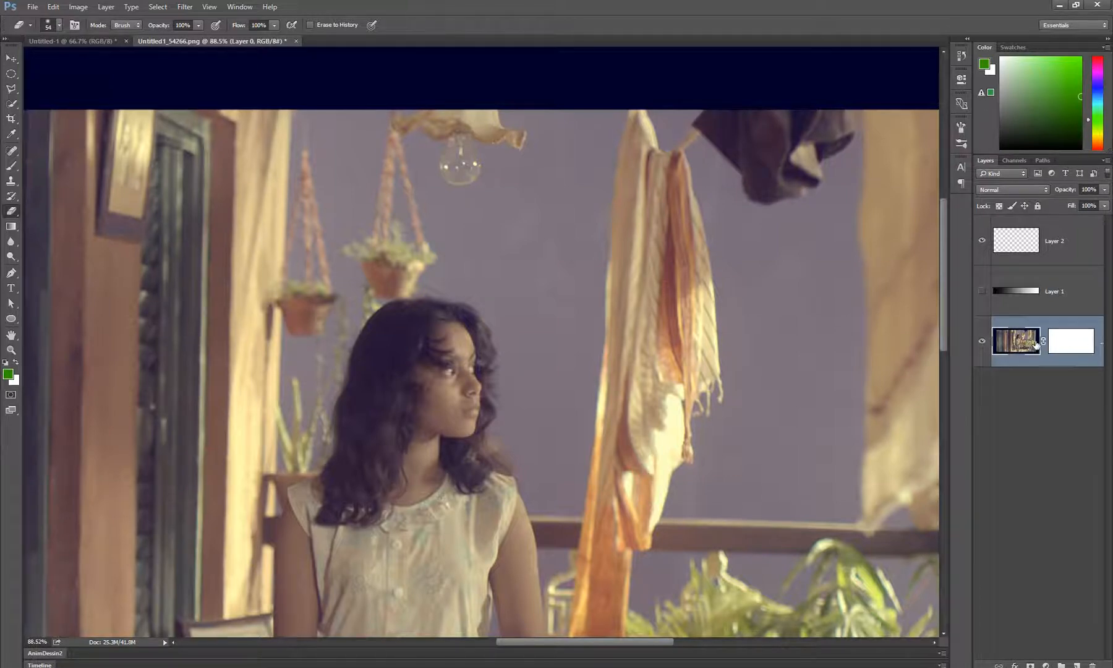
{"action": "left_click", "coordinate": [1077, 345]}
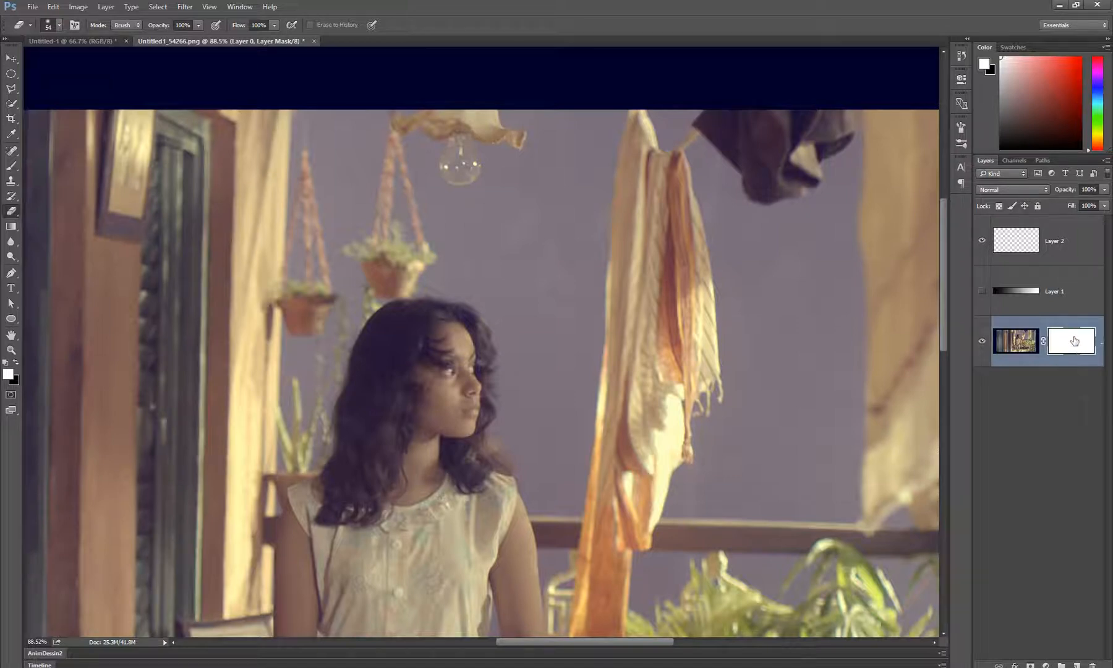
Hide patches of the purple wall beside the hanging cloth by erasing on the mask with the 54 px soft eraser and black background color
{"action": "scroll", "coordinate": [547, 333], "scroll_direction": "up", "scroll_amount": 2}
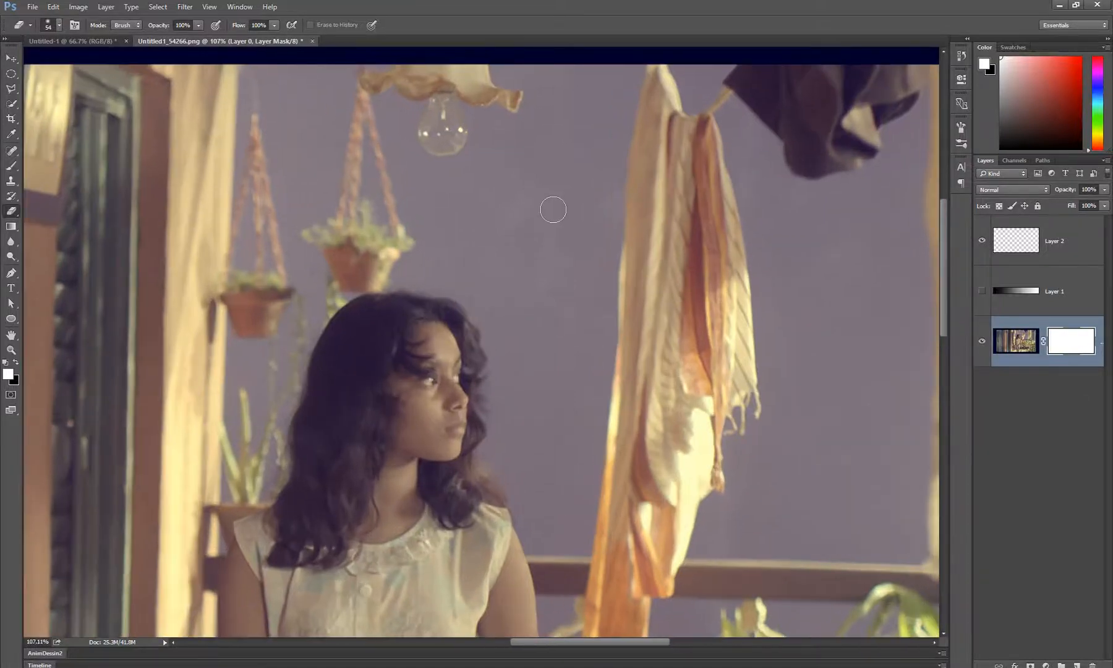
{"action": "mouse_move", "coordinate": [551, 208]}
{"action": "left_mouse_down"}
{"action": "mouse_move", "coordinate": [548, 306]}
{"action": "mouse_move", "coordinate": [571, 209]}
{"action": "mouse_move", "coordinate": [579, 324]}
{"action": "mouse_move", "coordinate": [614, 230]}
{"action": "mouse_move", "coordinate": [603, 380]}
{"action": "left_mouse_up"}
{"action": "scroll", "coordinate": [612, 334], "scroll_direction": "up", "scroll_amount": 2}
{"action": "left_click_drag", "start_coordinate": [592, 325], "coordinate": [561, 353]}
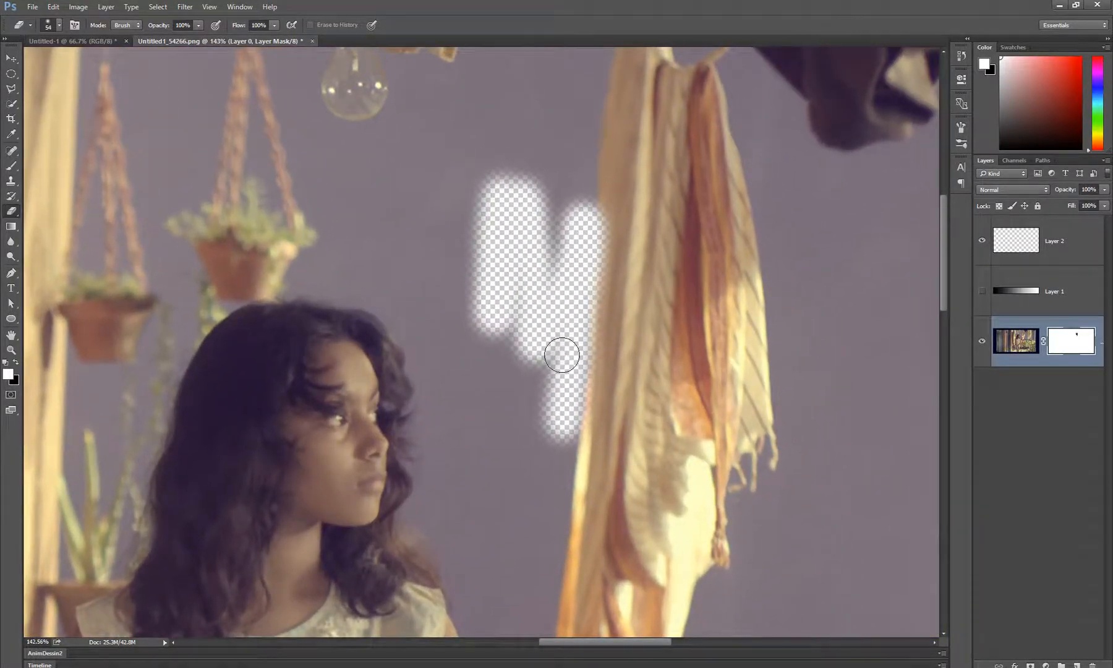
{"action": "left_click", "coordinate": [561, 354]}
{"action": "scroll", "coordinate": [631, 289], "scroll_direction": "up", "scroll_amount": 1}
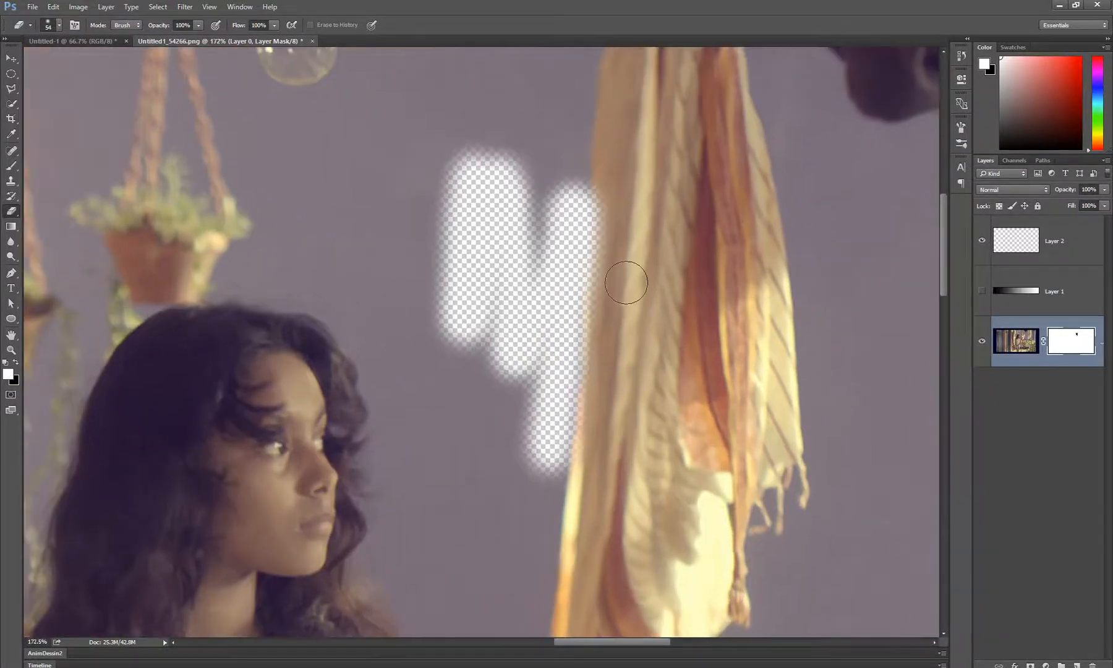
Swap the mask colors to make white the background color, and restore the cloth's edge with a 32 px eraser
{"action": "left_click", "coordinate": [17, 365]}
{"action": "left_click", "coordinate": [16, 364]}
{"action": "key", "text": "x"}
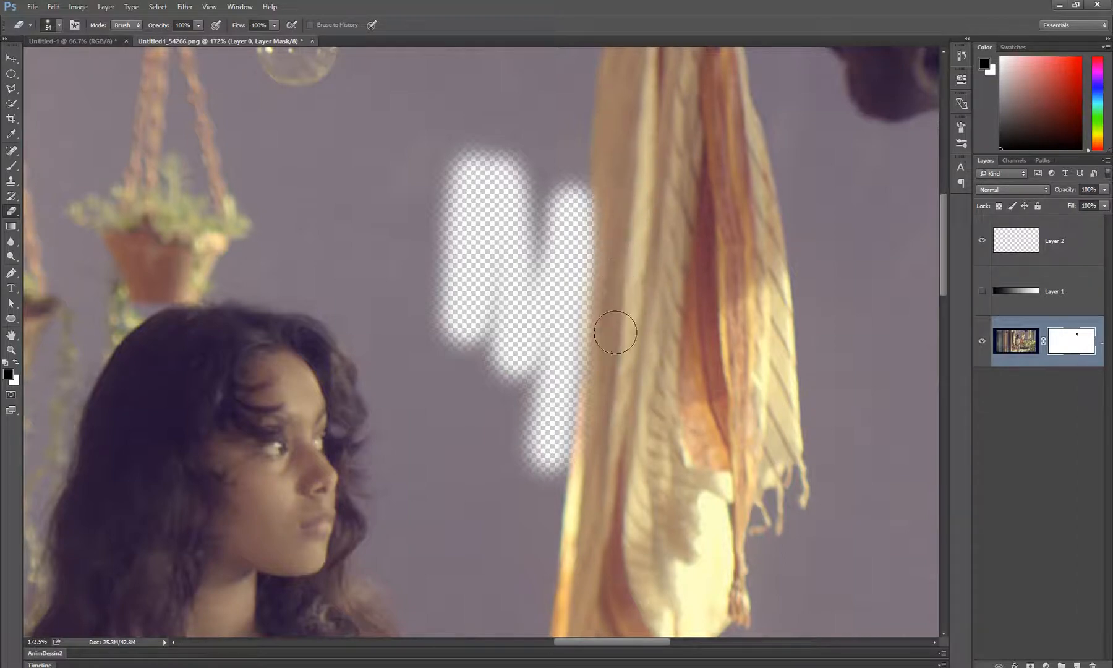
{"action": "mouse_move", "coordinate": [599, 194]}
{"action": "left_mouse_down"}
{"action": "mouse_move", "coordinate": [601, 362]}
{"action": "mouse_move", "coordinate": [607, 334]}
{"action": "left_mouse_up"}
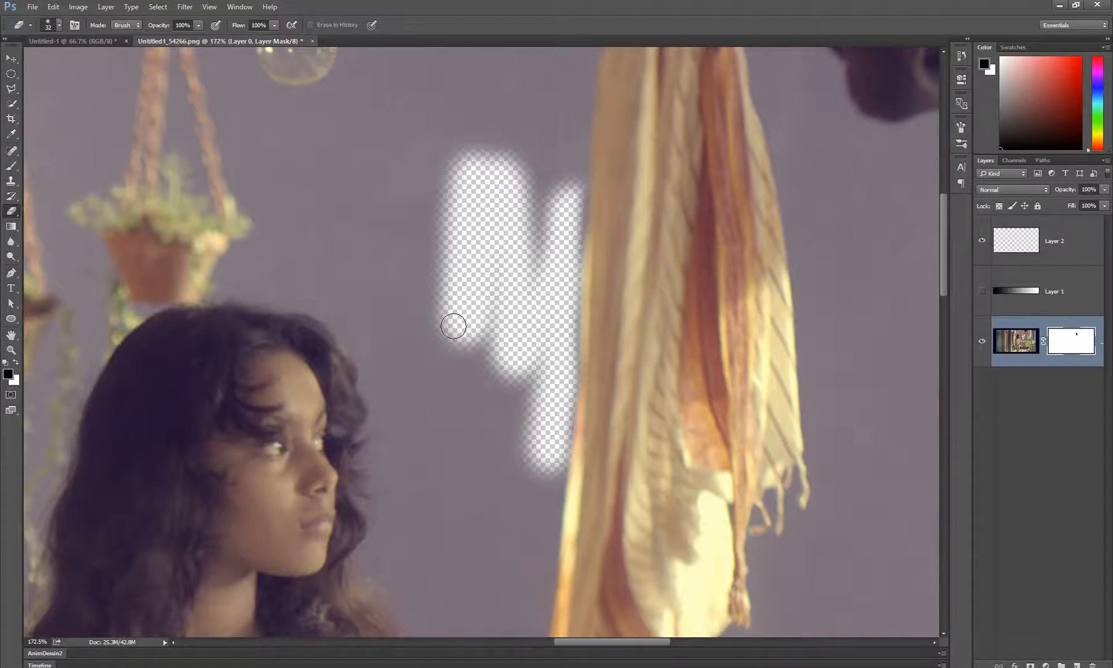
Hide more wall with a 93 px black brush on the mask, and restore the cloth's edge with a 49 px white brush
{"action": "key", "text": "b"}
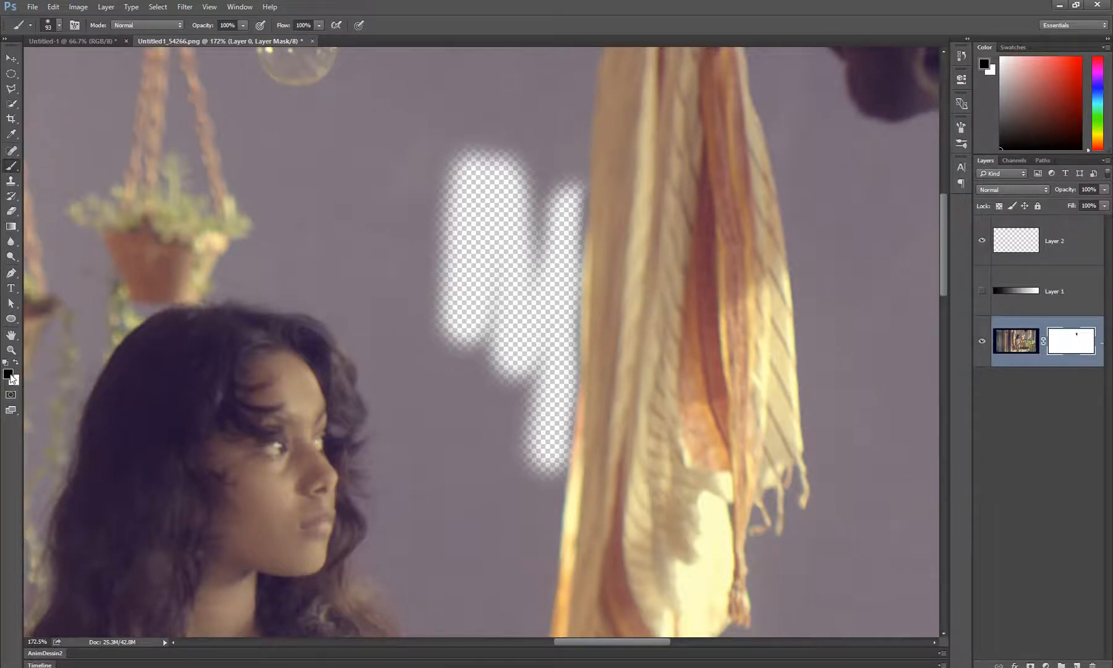
{"action": "mouse_move", "coordinate": [529, 187]}
{"action": "left_mouse_down"}
{"action": "mouse_move", "coordinate": [545, 240]}
{"action": "mouse_move", "coordinate": [561, 168]}
{"action": "mouse_move", "coordinate": [548, 277]}
{"action": "left_mouse_up"}
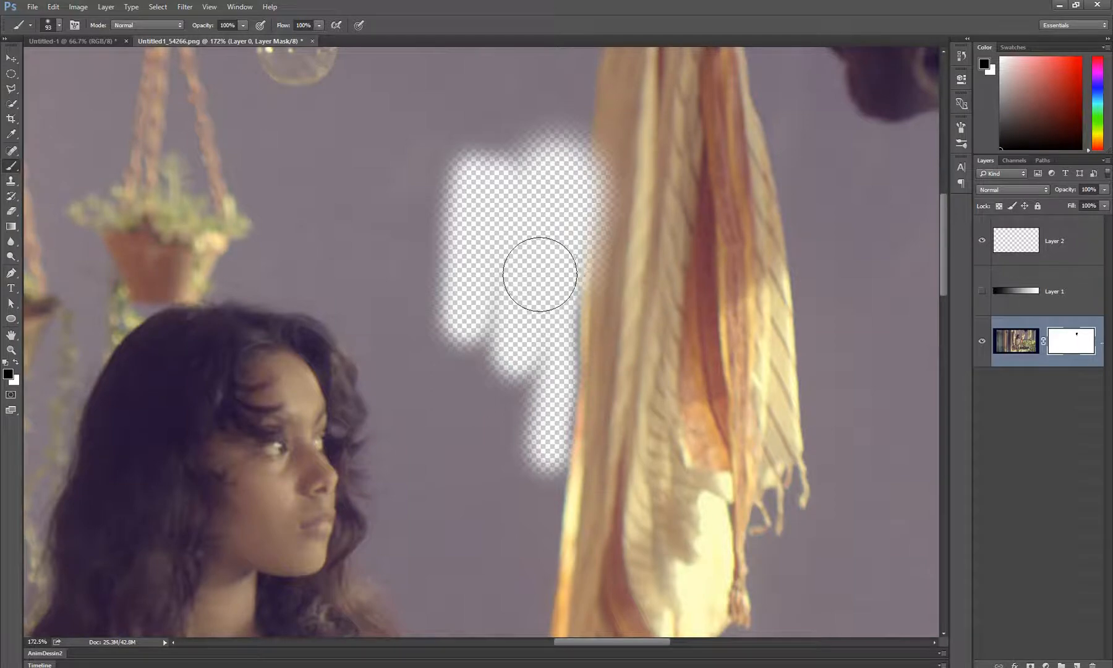
{"action": "key", "text": "x"}
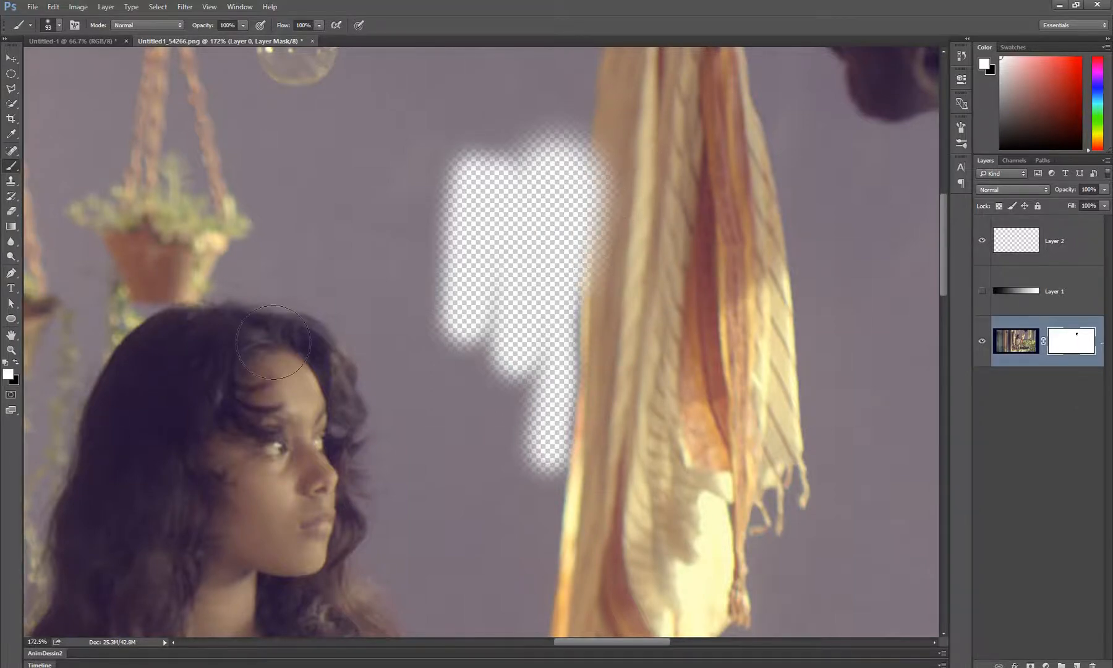
{"action": "left_click_drag", "start_coordinate": [712, 356], "coordinate": [686, 356]}
{"action": "mouse_move", "coordinate": [601, 128]}
{"action": "left_mouse_down"}
{"action": "mouse_move", "coordinate": [606, 306]}
{"action": "mouse_move", "coordinate": [616, 124]}
{"action": "mouse_move", "coordinate": [596, 331]}
{"action": "mouse_move", "coordinate": [628, 95]}
{"action": "mouse_move", "coordinate": [608, 198]}
{"action": "mouse_move", "coordinate": [613, 125]}
{"action": "mouse_move", "coordinate": [613, 300]}
{"action": "mouse_move", "coordinate": [648, 347]}
{"action": "mouse_move", "coordinate": [623, 411]}
{"action": "left_mouse_up"}
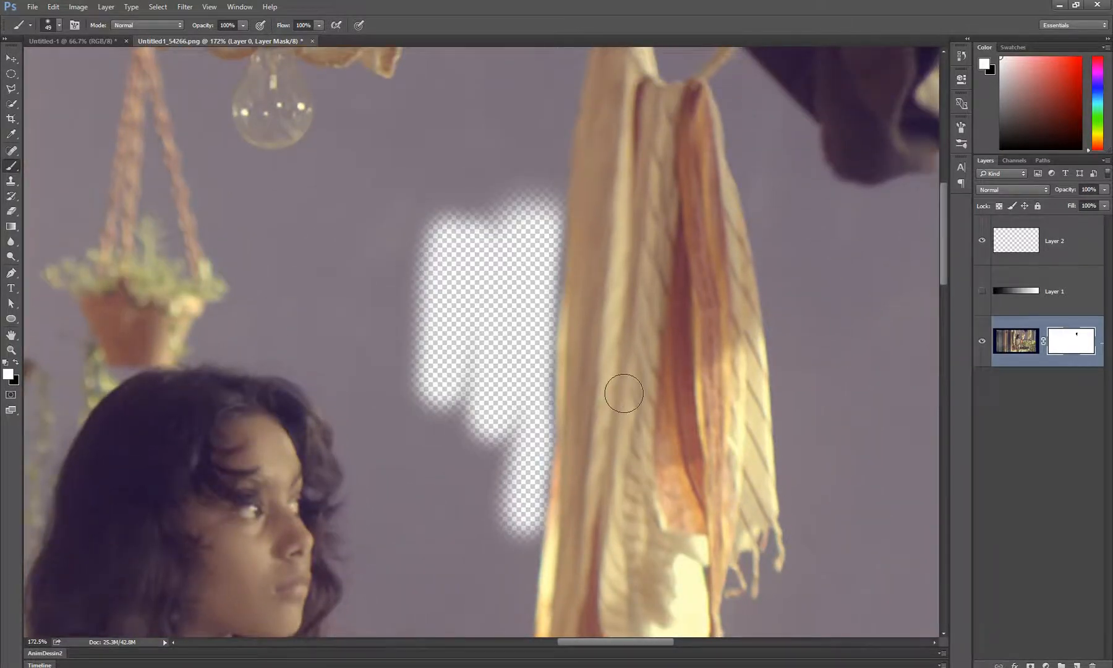
Select a polygonal area above the hidden patch with the Polygonal Lasso, fill it with black on the mask, and deselect
{"action": "scroll", "coordinate": [623, 393], "scroll_direction": "up", "scroll_amount": 2}
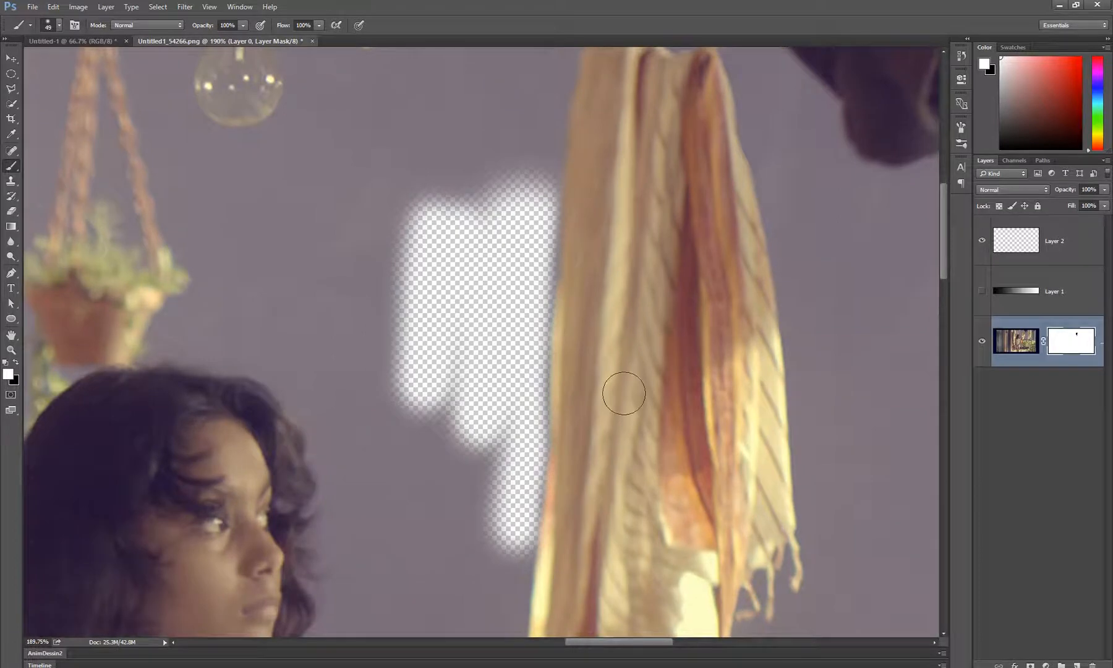
{"action": "left_click", "coordinate": [12, 89]}
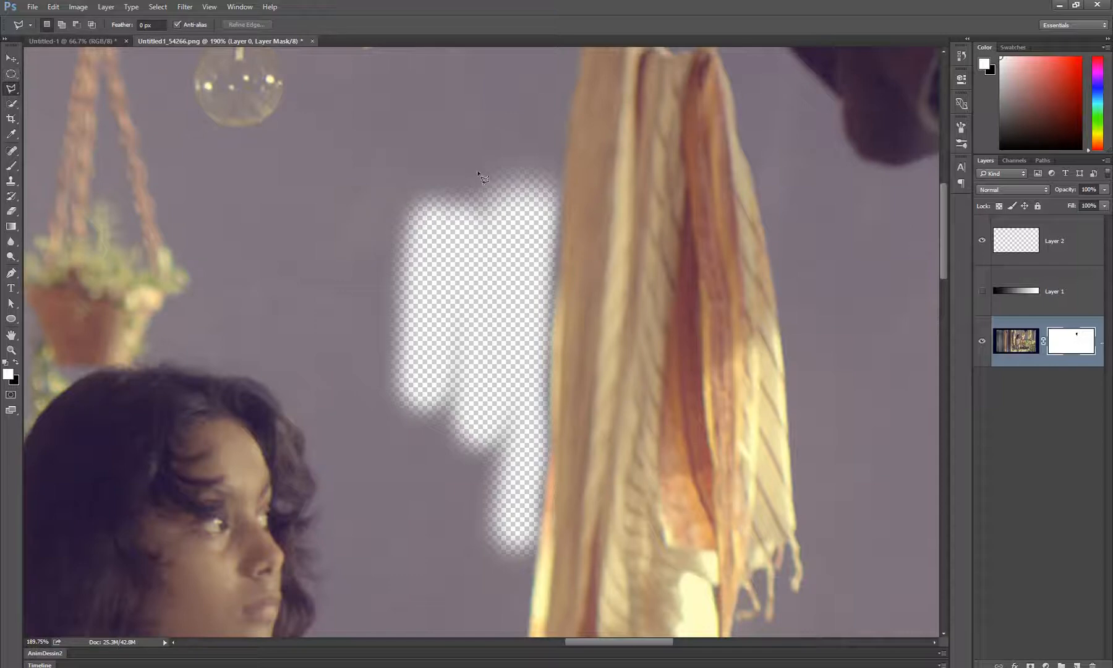
{"action": "left_click", "coordinate": [469, 110]}
{"action": "left_click", "coordinate": [593, 109]}
{"action": "left_click", "coordinate": [590, 208]}
{"action": "left_click", "coordinate": [377, 155]}
{"action": "double_click", "coordinate": [400, 115]}
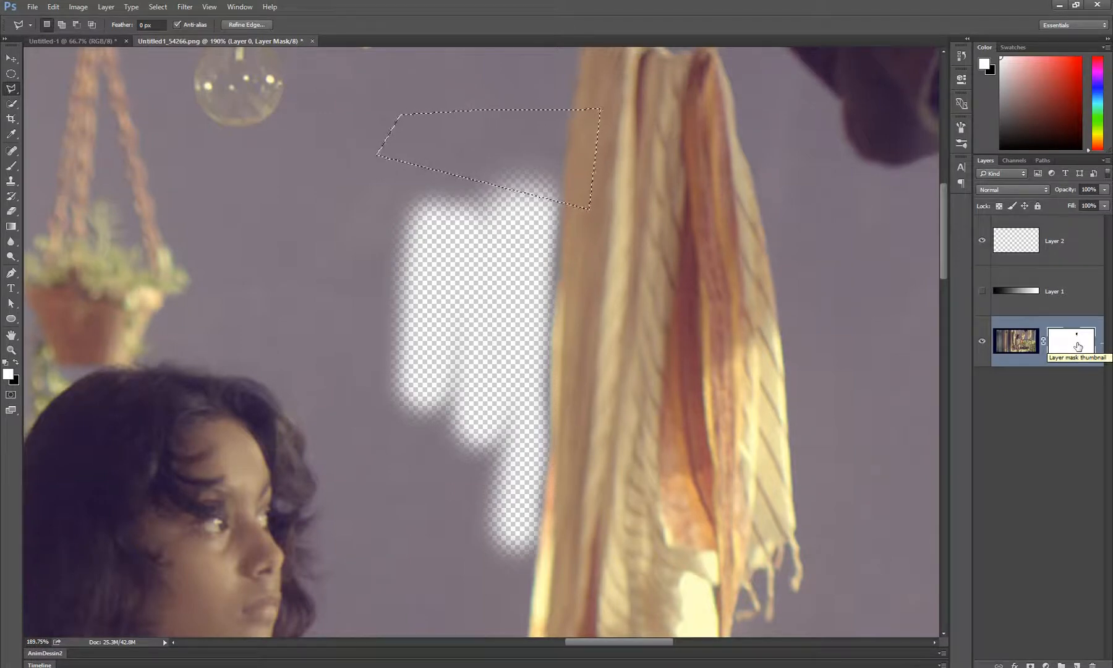
{"action": "key", "text": "Delete"}
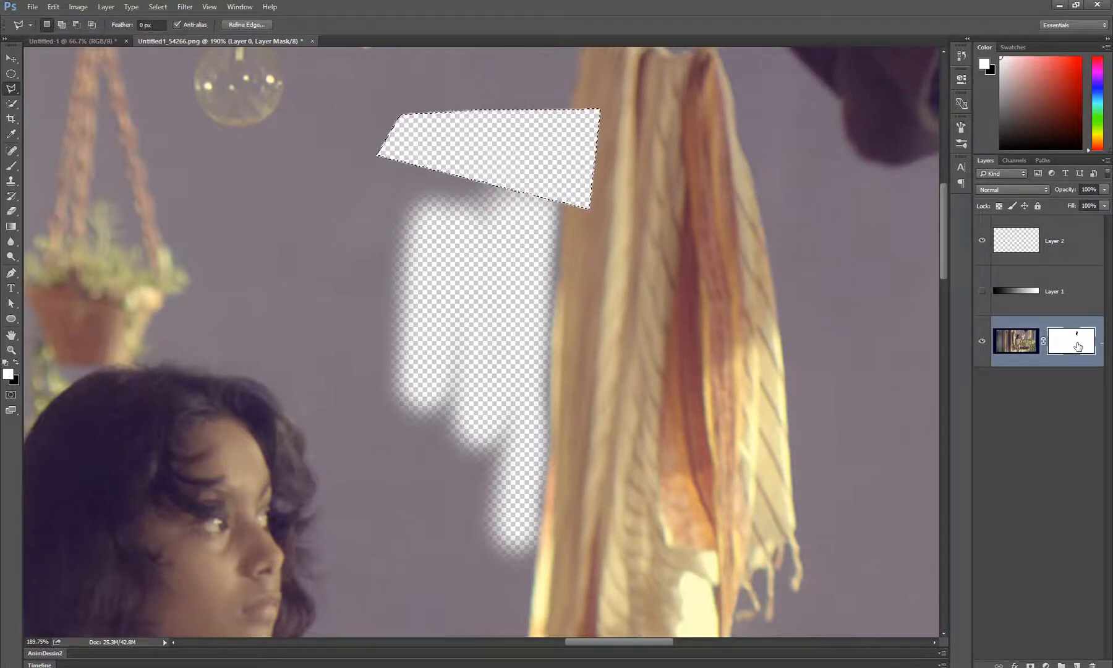
{"action": "key", "text": "ctrl+d"}
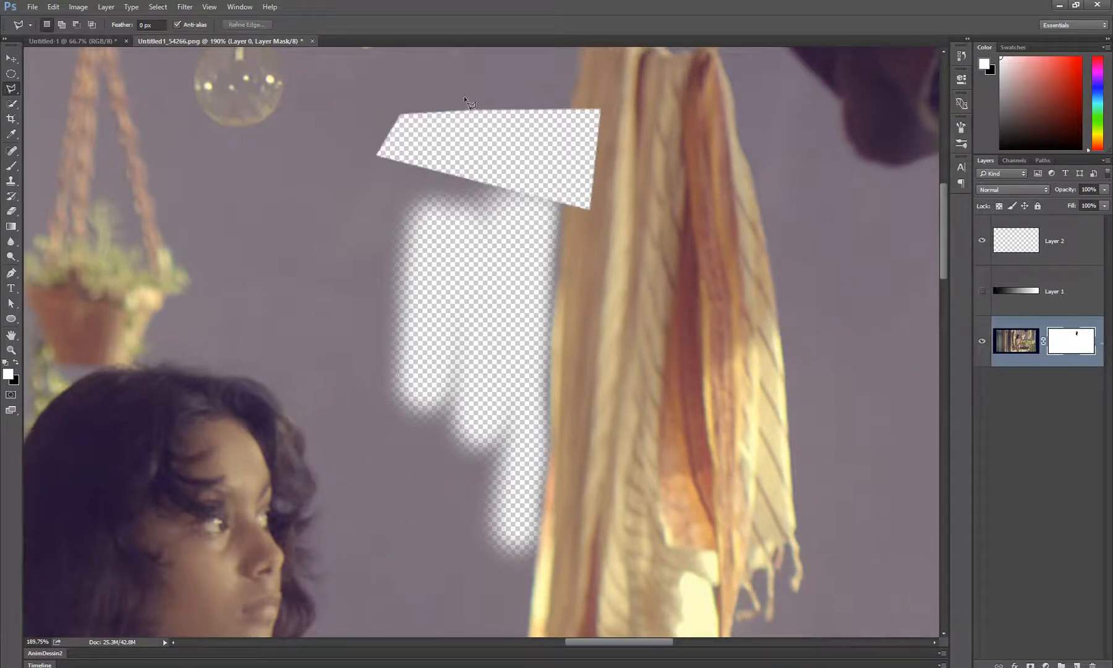
Select a polygon along the cloth's cut-off edge, fill it with white on the mask to restore the cloth, and deselect
{"action": "left_click_drag", "start_coordinate": [493, 194], "coordinate": [482, 262]}
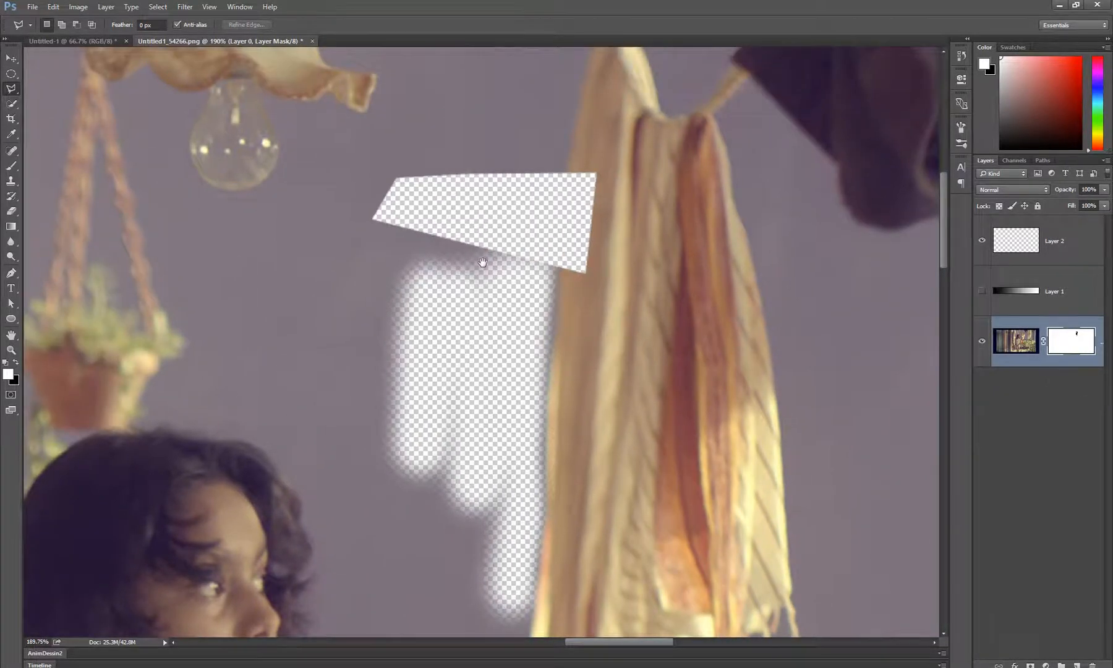
{"action": "left_click", "coordinate": [574, 144]}
{"action": "left_click", "coordinate": [548, 305]}
{"action": "left_click", "coordinate": [642, 322]}
{"action": "double_click", "coordinate": [616, 132]}
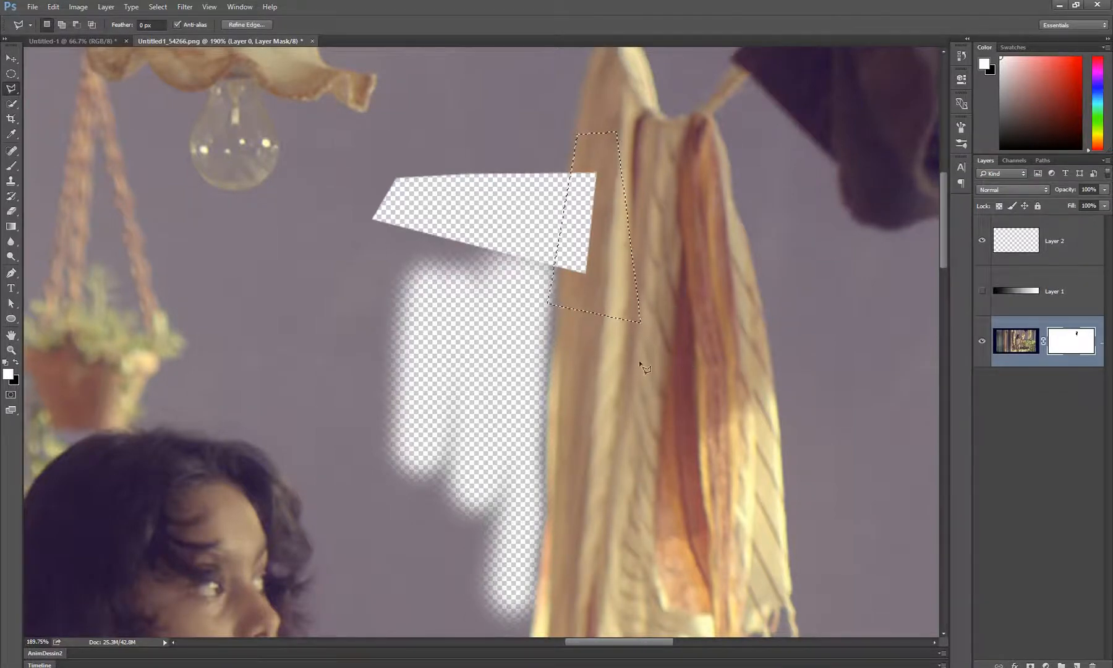
{"action": "left_click", "coordinate": [16, 363]}
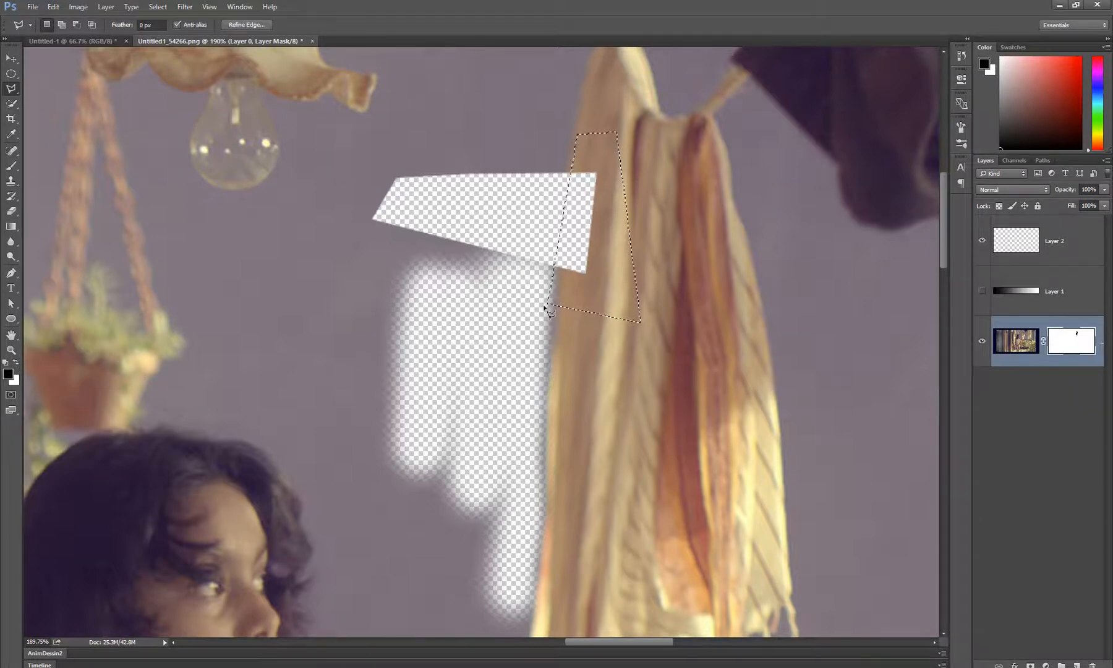
{"action": "key", "text": "Delete"}
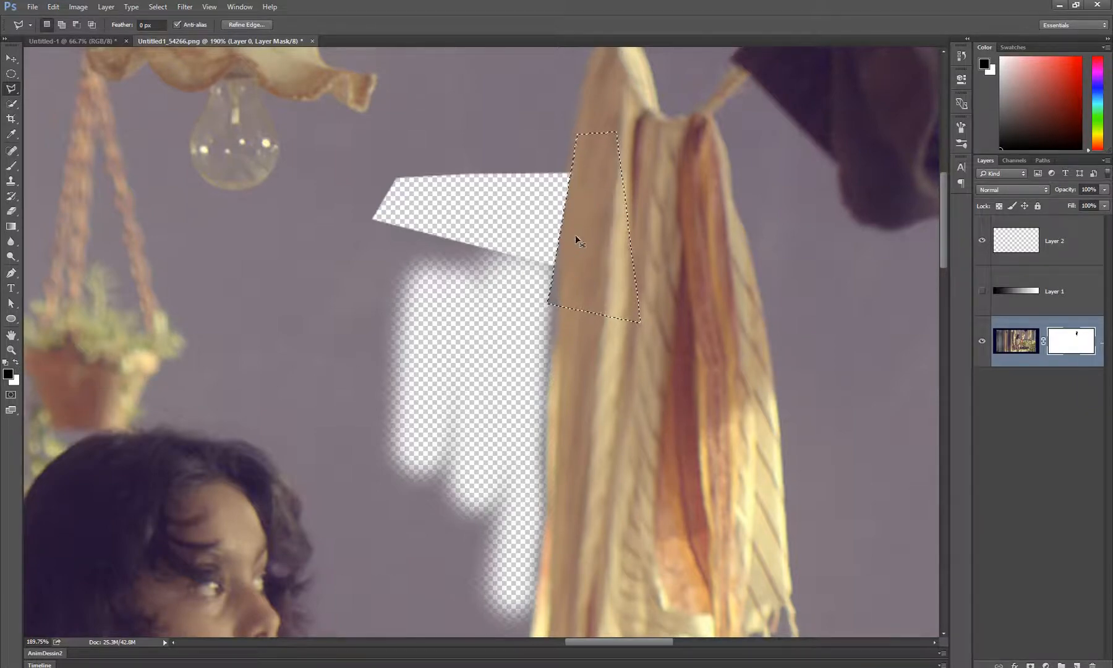
{"action": "key", "text": "ctrl+d"}
{"action": "key", "text": "z"}
{"action": "left_click_drag", "start_coordinate": [557, 301], "coordinate": [579, 297]}
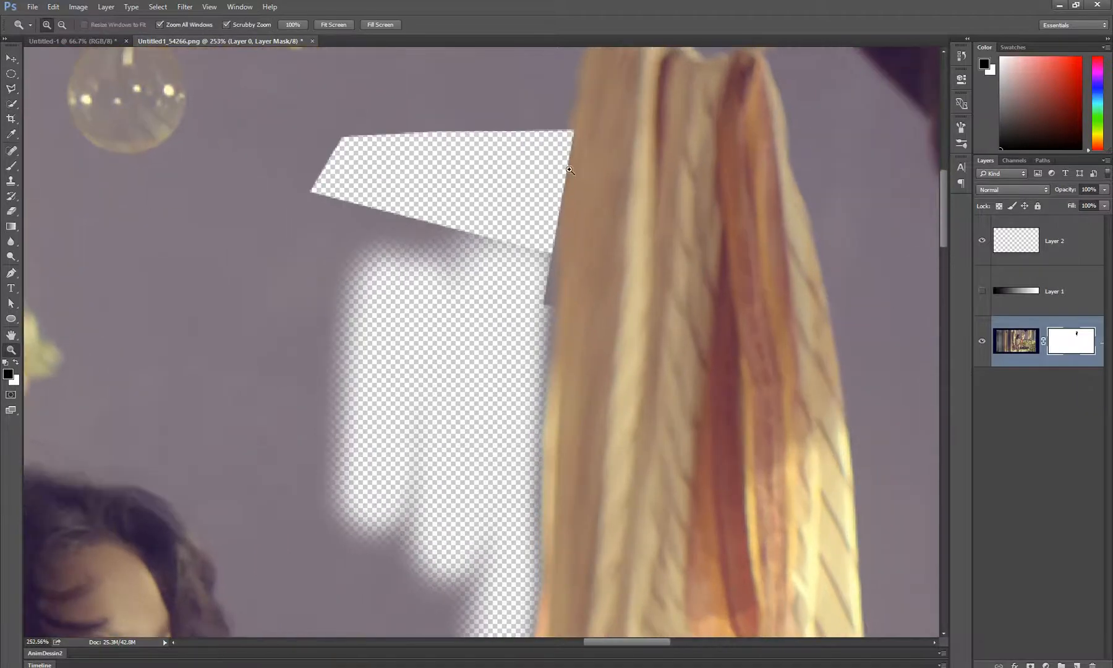
Select a large ellipse on the wall, spanning from the hanging plants across the hidden patch to beyond the striped cloth
{"action": "left_click_drag", "start_coordinate": [577, 189], "coordinate": [539, 303]}
{"action": "left_click_drag", "start_coordinate": [545, 417], "coordinate": [583, 368]}
{"action": "scroll", "coordinate": [508, 348], "scroll_direction": "down", "scroll_amount": 2}
{"action": "scroll", "coordinate": [508, 348], "scroll_direction": "down", "scroll_amount": 1}
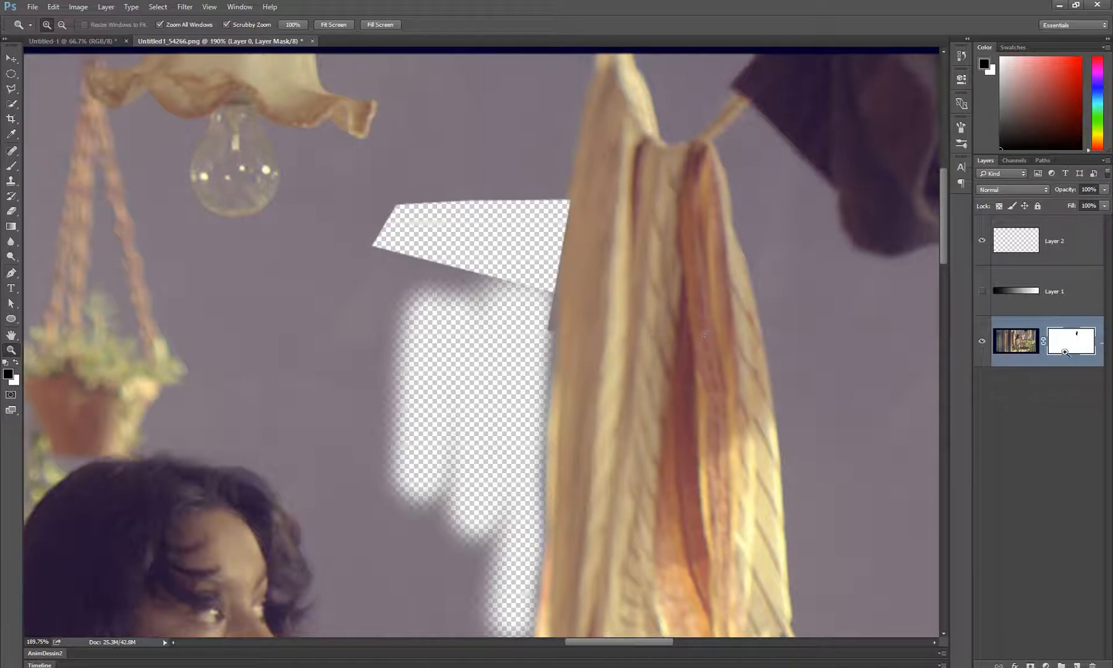
{"action": "scroll", "coordinate": [372, 364], "scroll_direction": "down", "scroll_amount": 1}
{"action": "left_click_drag", "start_coordinate": [408, 449], "coordinate": [374, 375]}
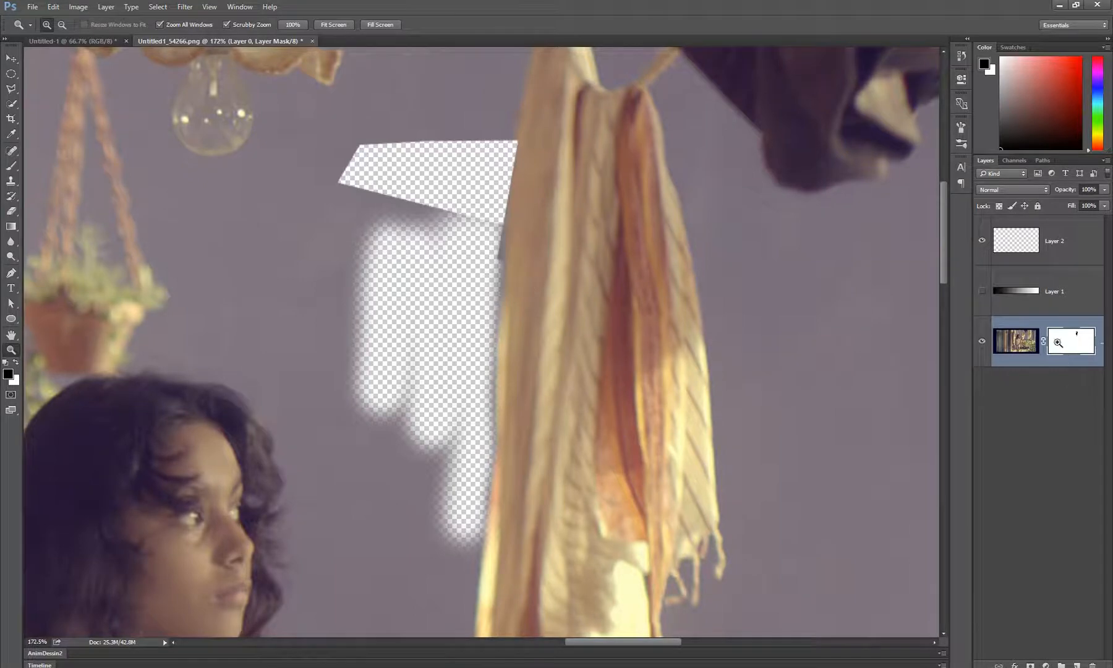
{"action": "scroll", "coordinate": [493, 395], "scroll_direction": "down", "scroll_amount": 4}
{"action": "scroll", "coordinate": [492, 428], "scroll_direction": "down", "scroll_amount": 4}
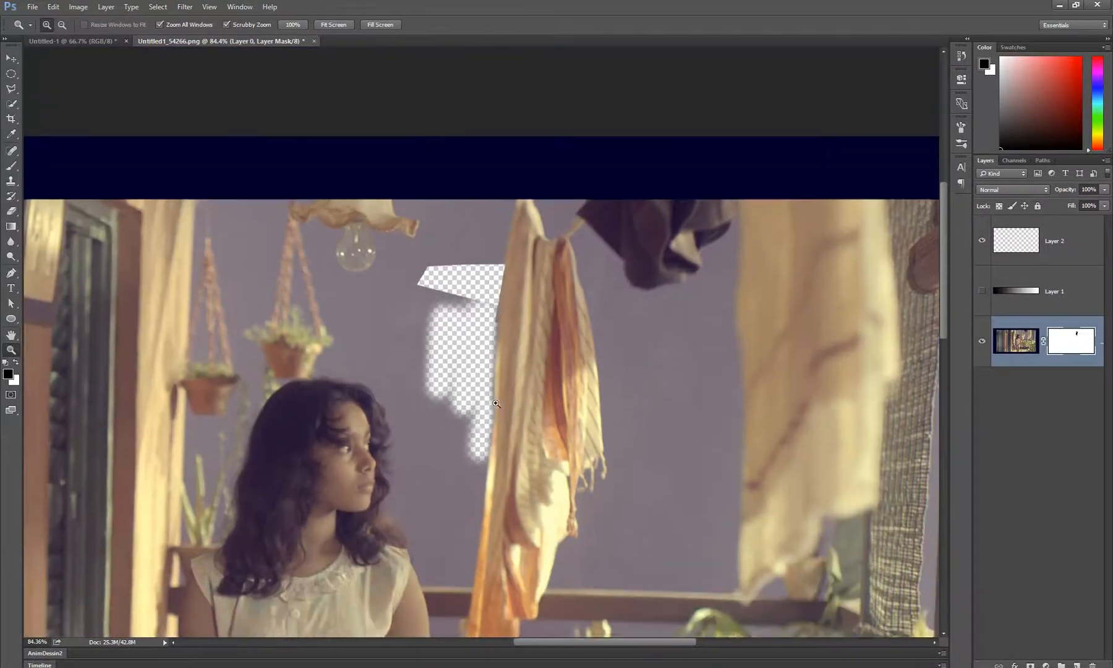
{"action": "key", "text": "m"}
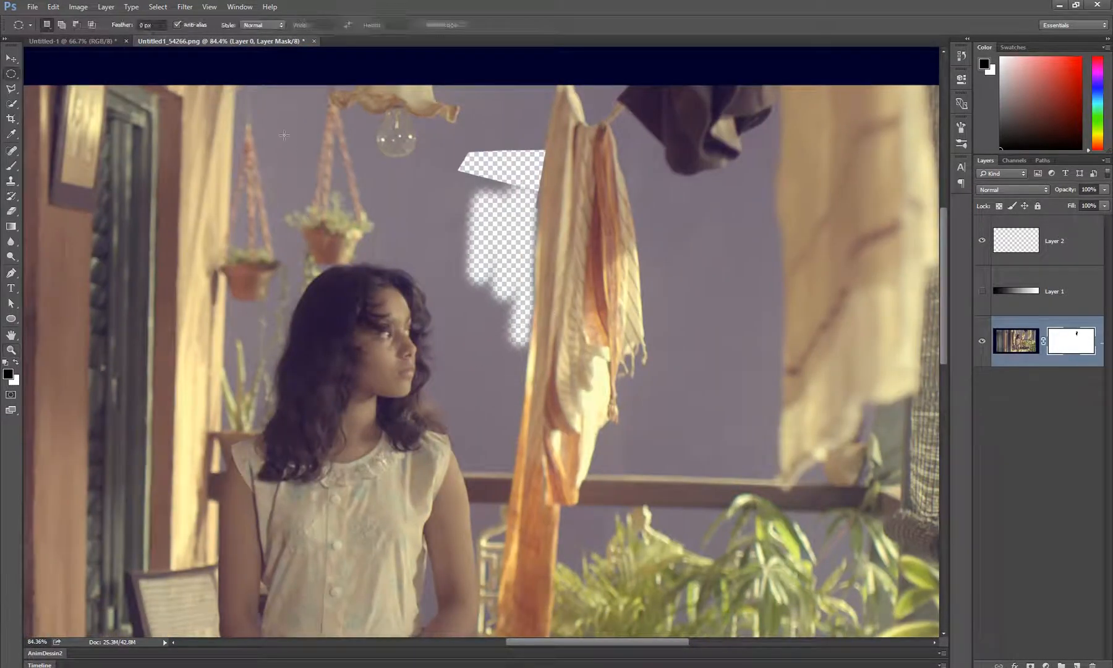
{"action": "left_click_drag", "start_coordinate": [288, 147], "coordinate": [730, 430]}
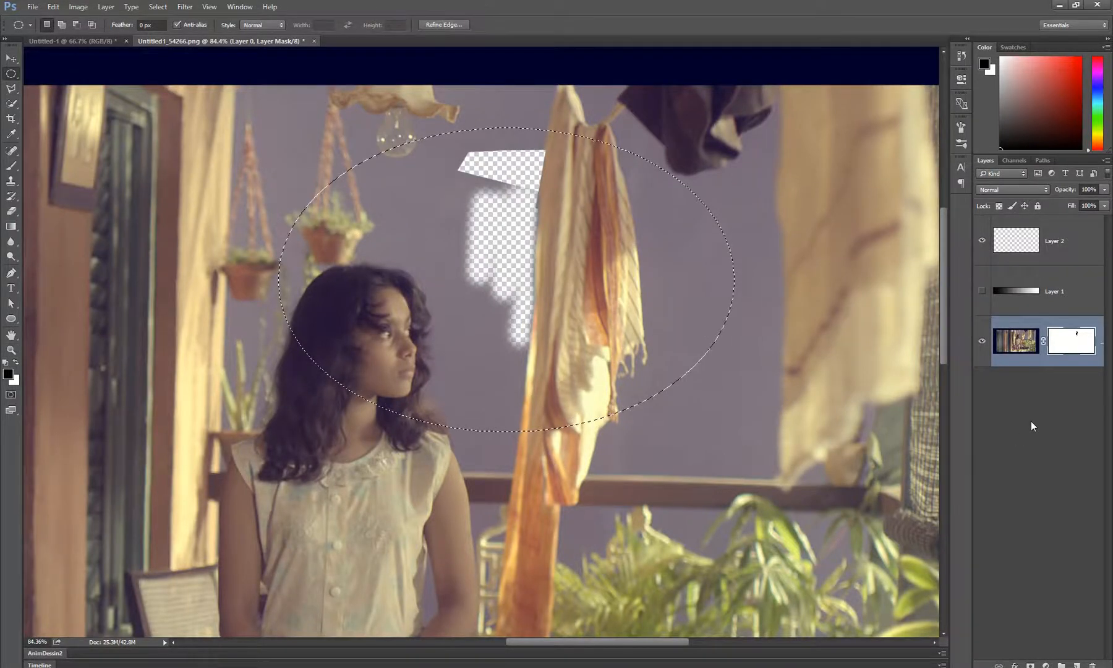
Switch to the Move tool and open Refine Edge for the elliptical selection
{"action": "left_click", "coordinate": [454, 27]}
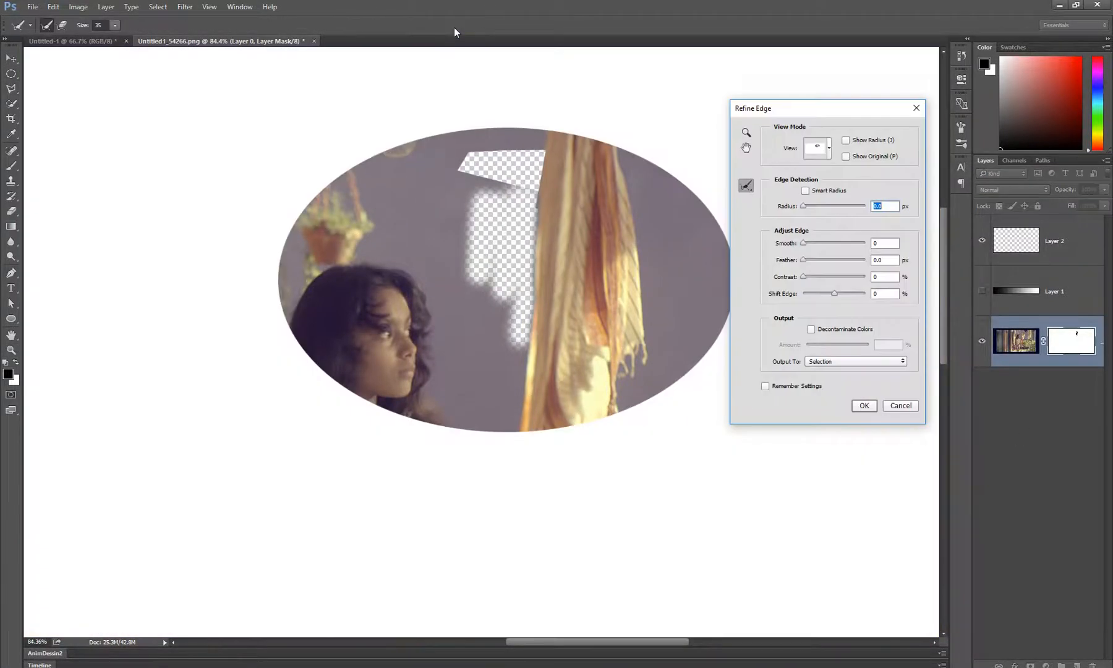
{"action": "left_click", "coordinate": [916, 107]}
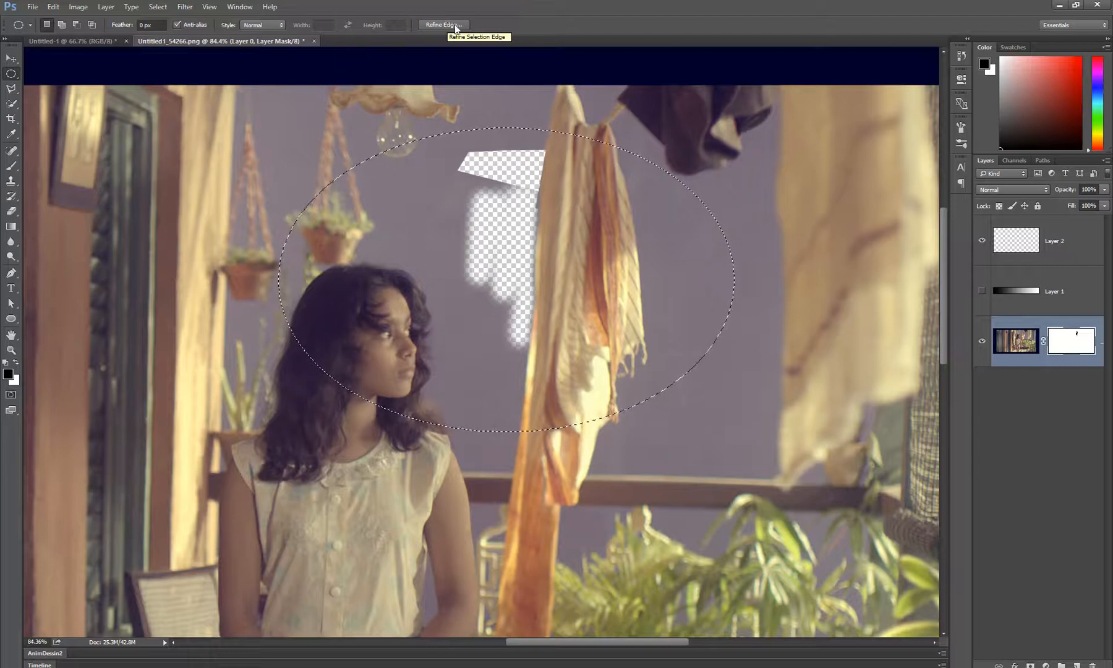
{"action": "left_click", "coordinate": [158, 7]}
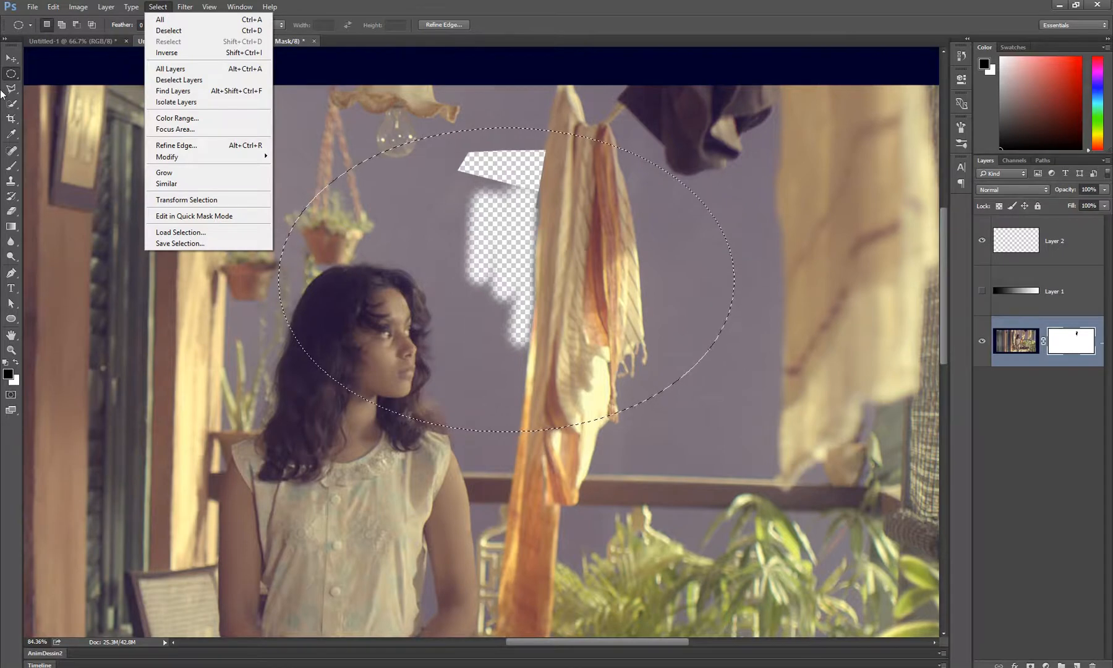
{"action": "left_click", "coordinate": [12, 60]}
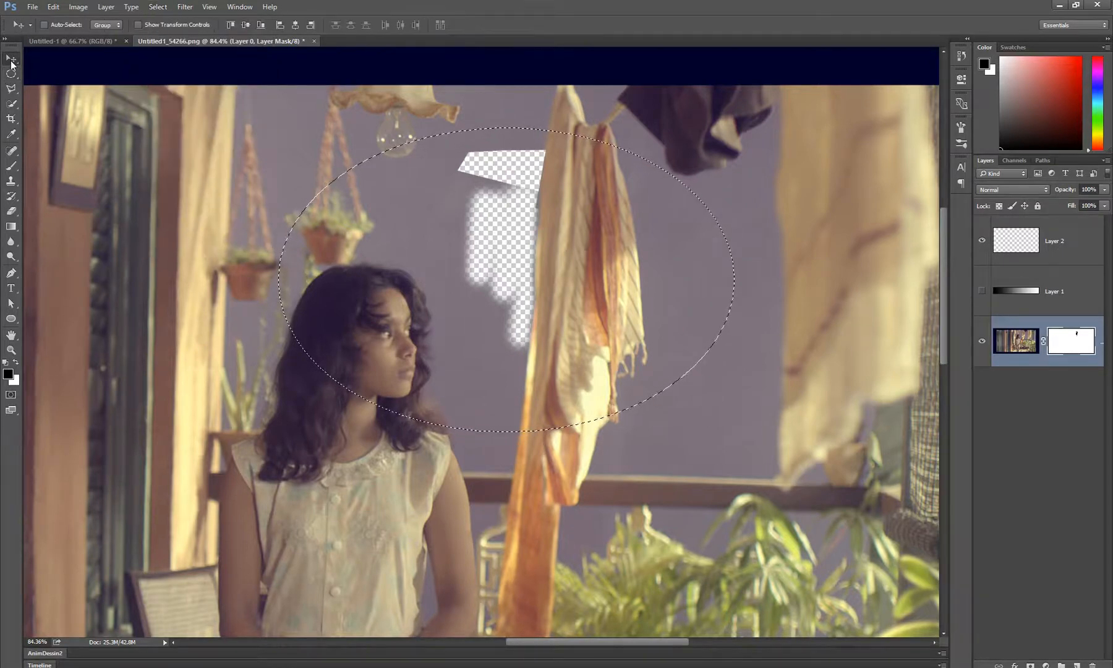
{"action": "left_click", "coordinate": [158, 7]}
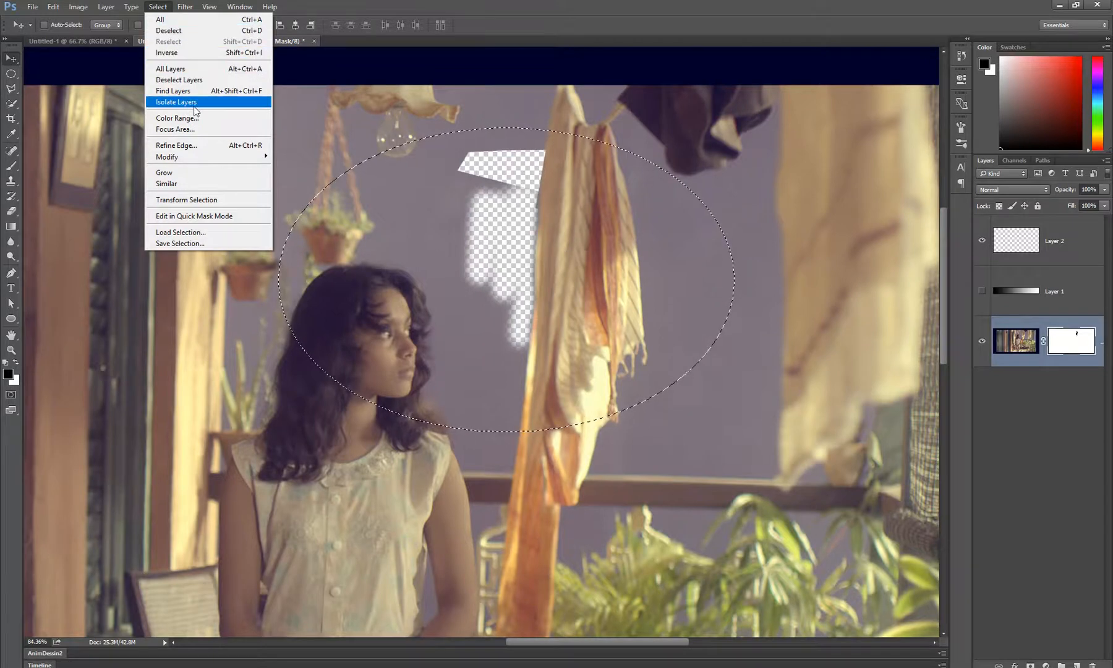
{"action": "left_click", "coordinate": [188, 145]}
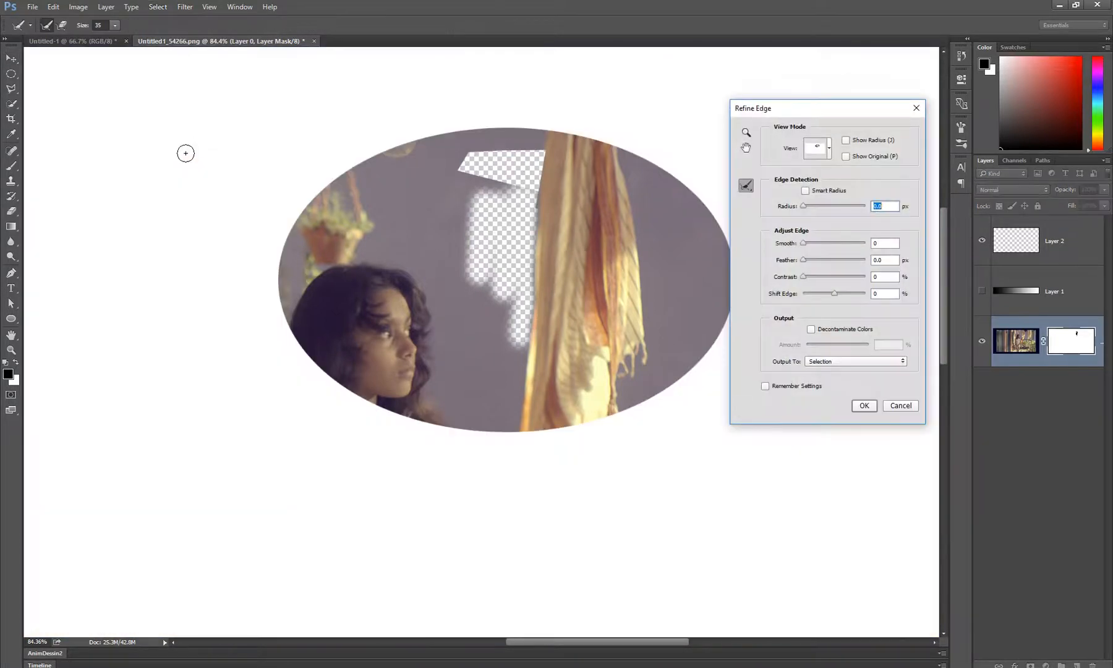
Try feathering the elliptical selection by 47.9 px with 20% edge contrast, and return the contrast to 0%
{"action": "left_click", "coordinate": [826, 260]}
{"action": "left_click_drag", "start_coordinate": [828, 259], "coordinate": [836, 261]}
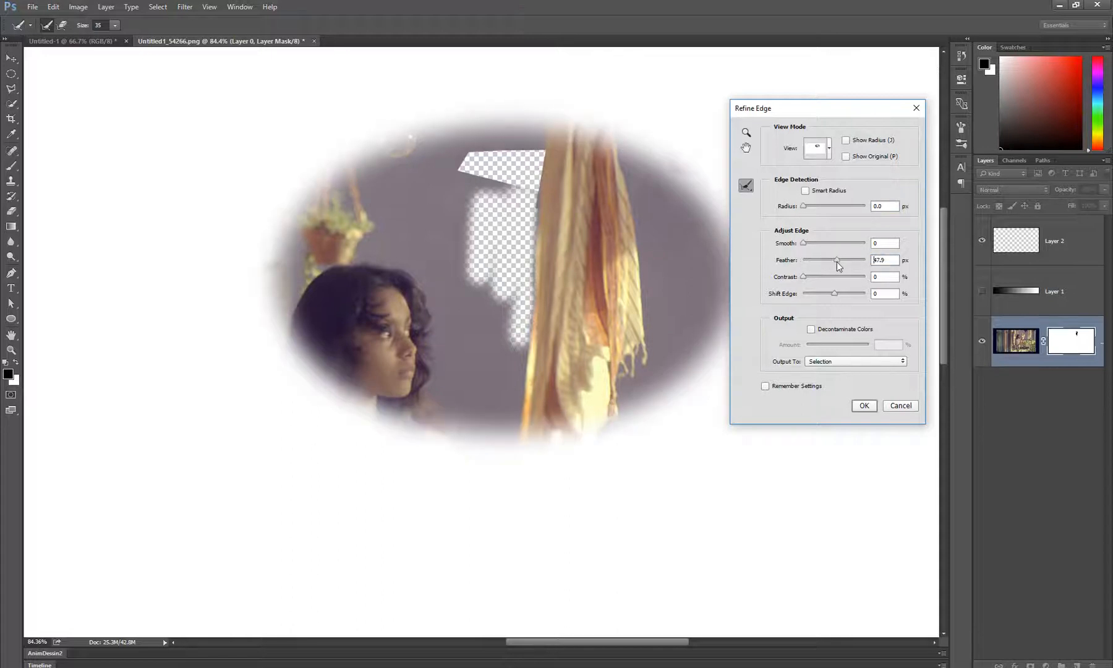
{"action": "left_click", "coordinate": [815, 278]}
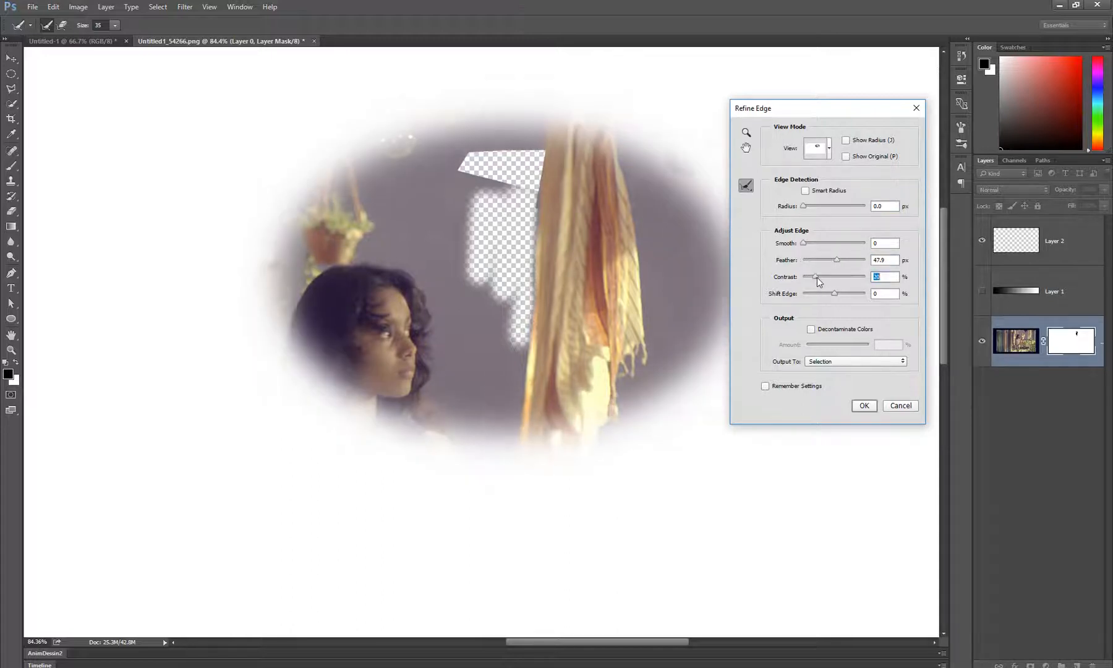
{"action": "mouse_move", "coordinate": [825, 277]}
{"action": "left_mouse_down"}
{"action": "mouse_move", "coordinate": [842, 278]}
{"action": "mouse_move", "coordinate": [805, 281]}
{"action": "left_mouse_up"}
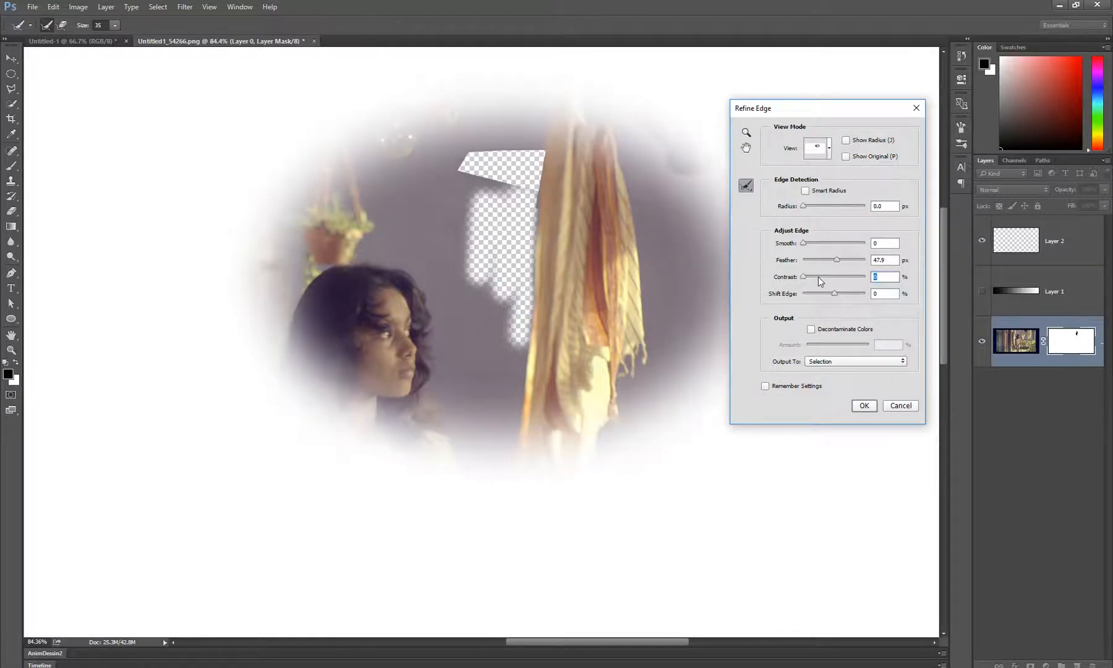
Set the elliptical selection's feather to 40.4 px and shift its edge by +1%
{"action": "left_click", "coordinate": [829, 260]}
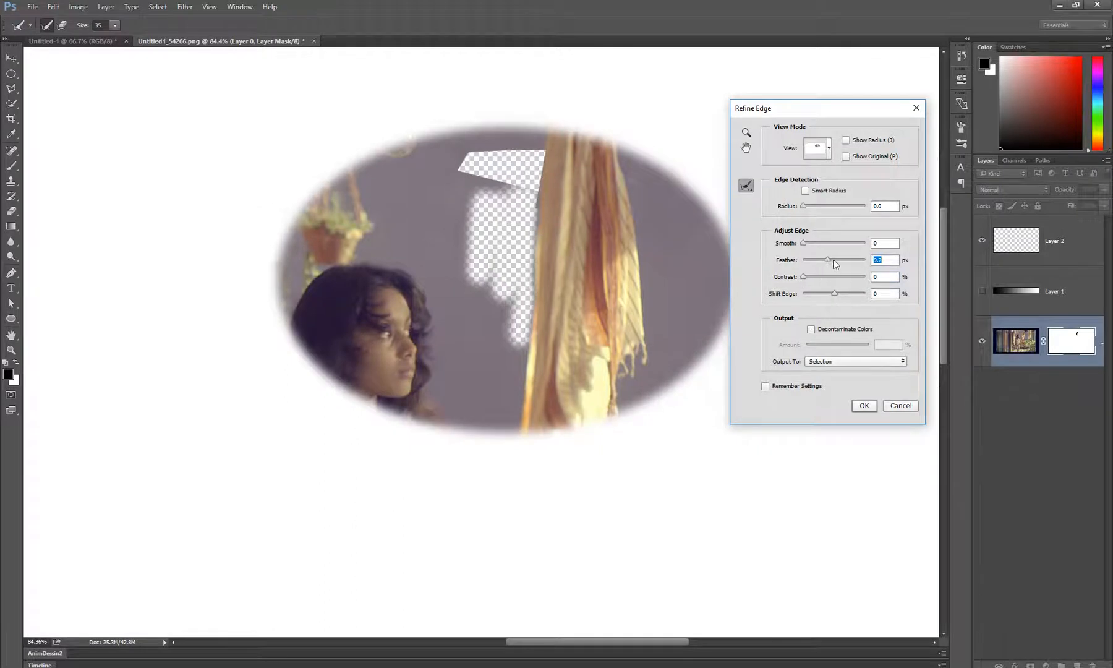
{"action": "left_click", "coordinate": [834, 259]}
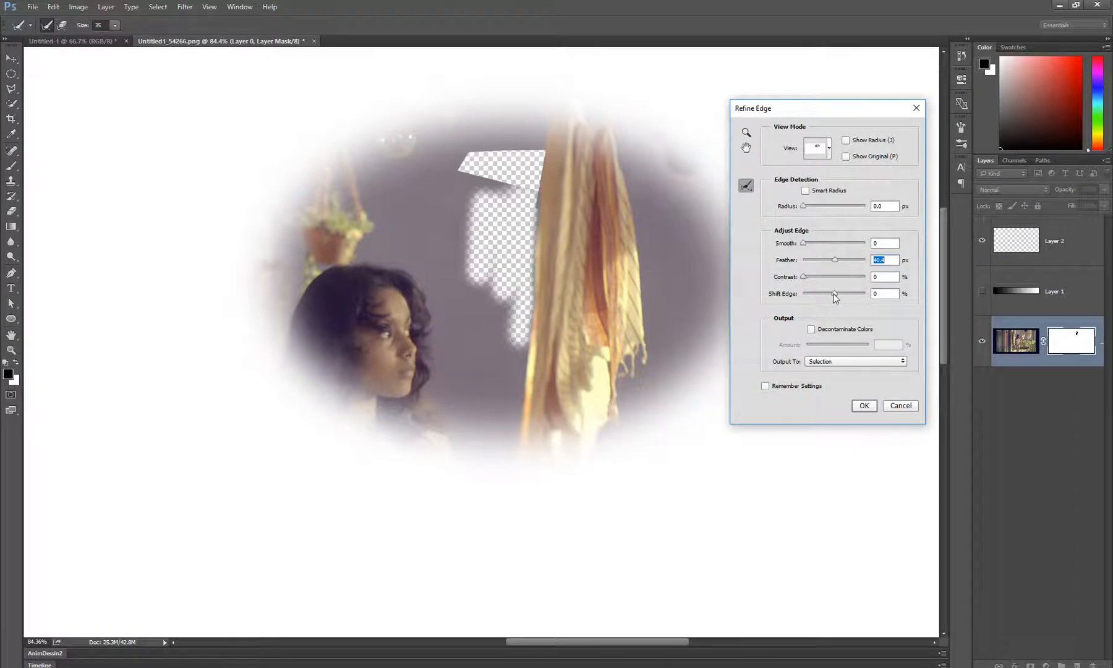
{"action": "mouse_move", "coordinate": [833, 293]}
{"action": "left_mouse_down"}
{"action": "mouse_move", "coordinate": [822, 293]}
{"action": "mouse_move", "coordinate": [848, 294]}
{"action": "mouse_move", "coordinate": [833, 297]}
{"action": "left_mouse_up"}
Preview the feathered selection as Overlay, On Black and On Layers, return to On White, and apply the refinement
{"action": "left_click", "coordinate": [813, 153]}
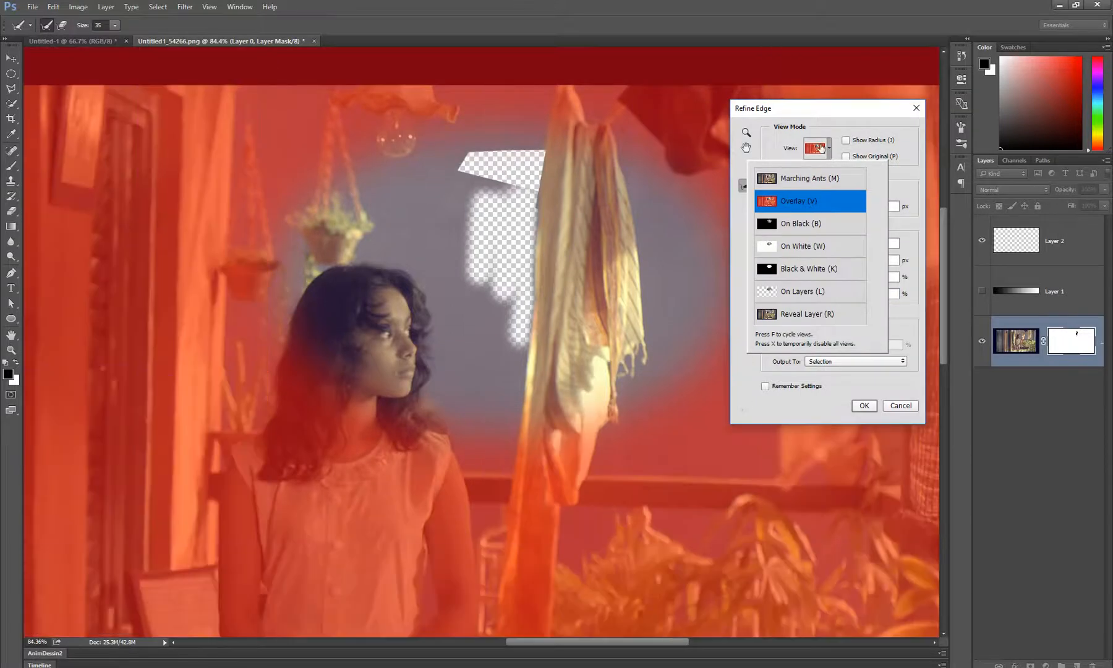
{"action": "left_click", "coordinate": [804, 201]}
{"action": "left_click", "coordinate": [813, 156]}
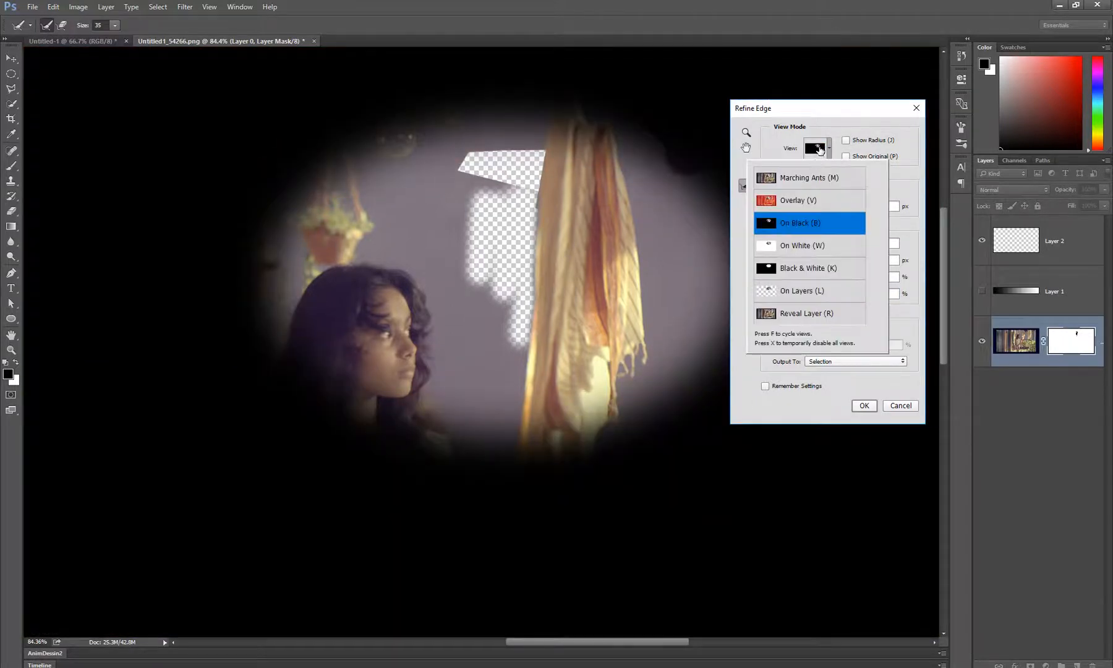
{"action": "left_click", "coordinate": [815, 226]}
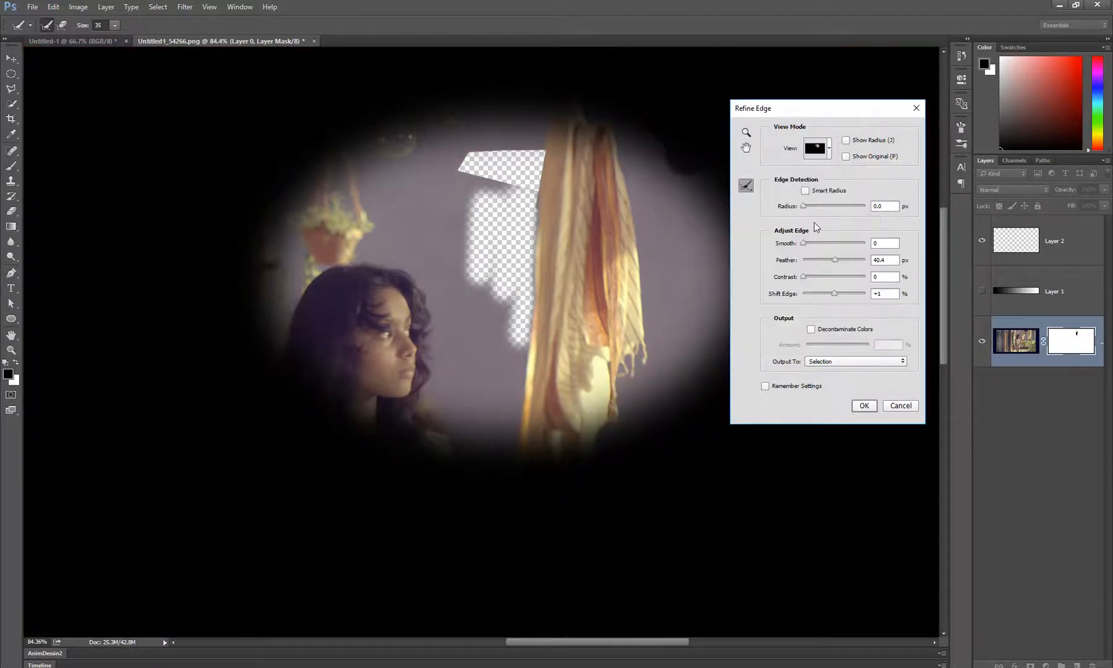
{"action": "left_click", "coordinate": [815, 152]}
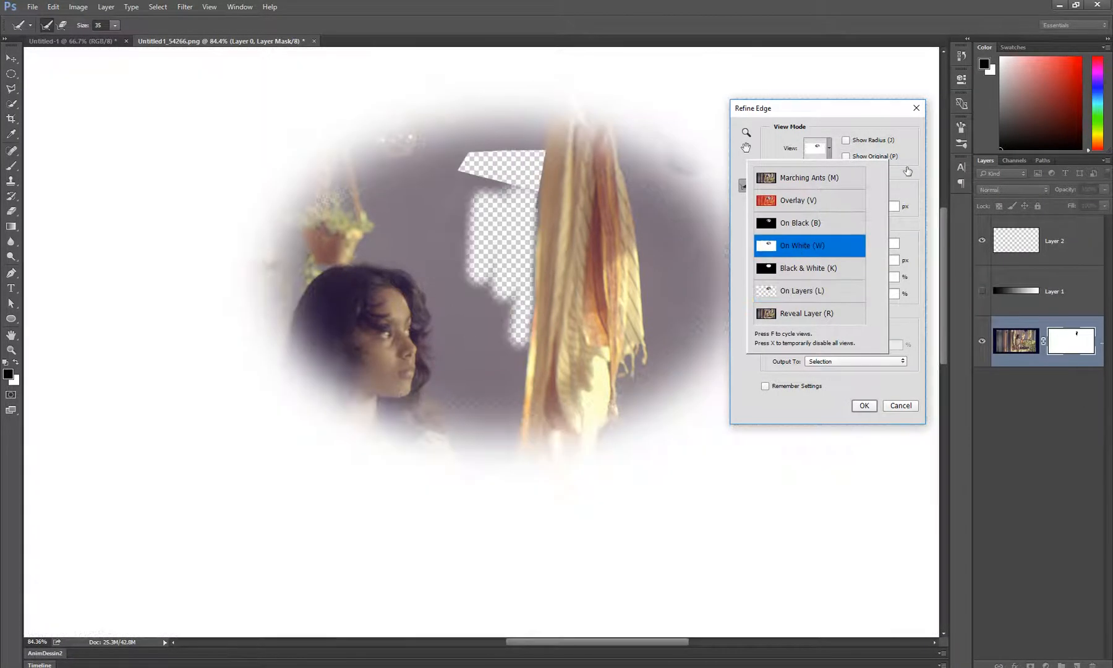
{"action": "left_click", "coordinate": [798, 249]}
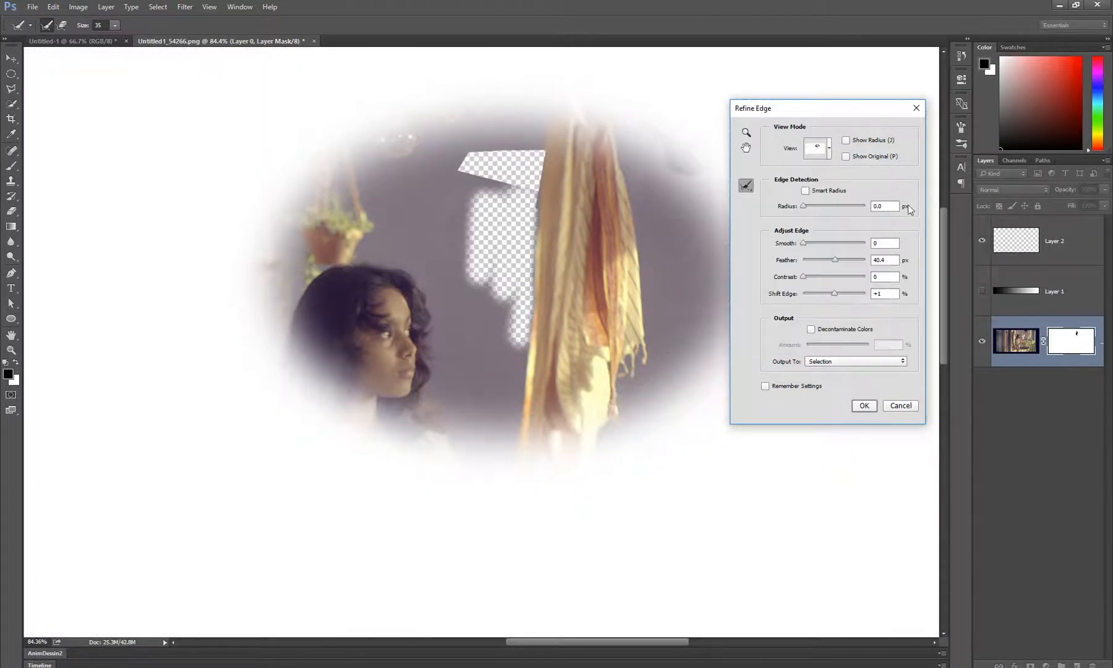
{"action": "left_click", "coordinate": [864, 405]}
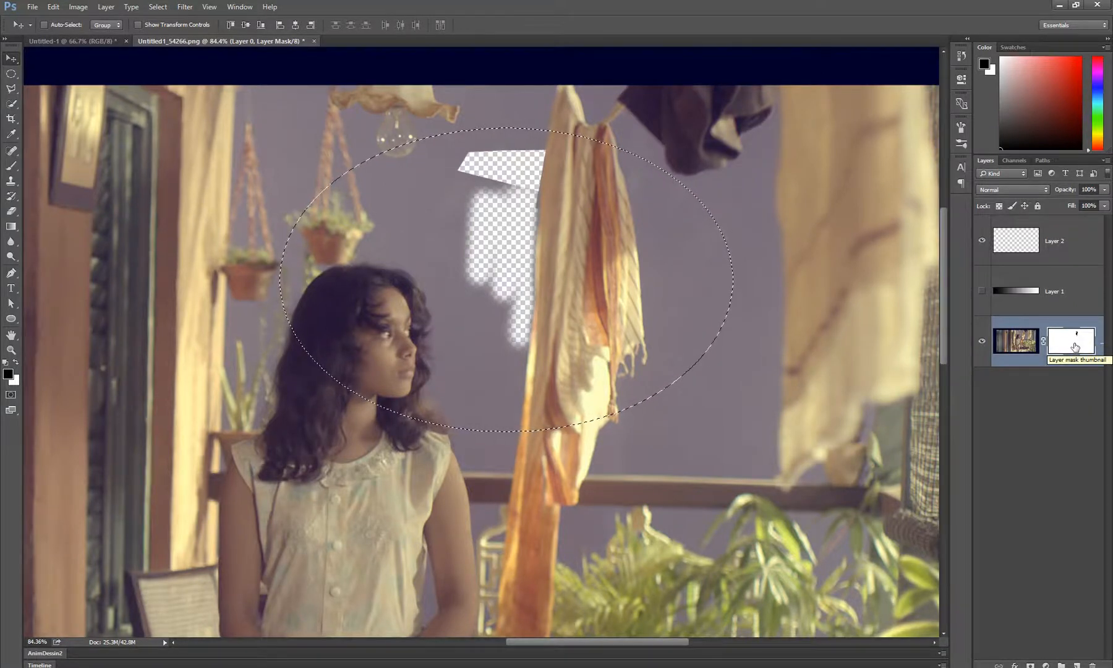
Try deleting the feathered ellipse directly from Layer 0's image instead of its mask, and undo the deletion
{"action": "left_click", "coordinate": [1022, 344]}
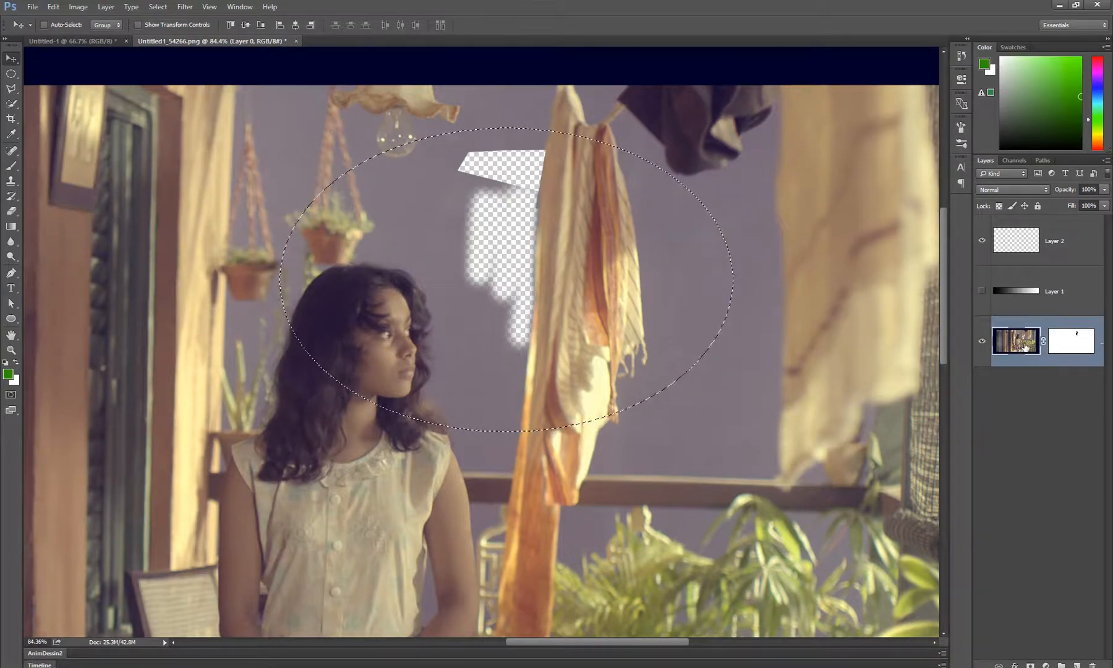
{"action": "key", "text": "Delete"}
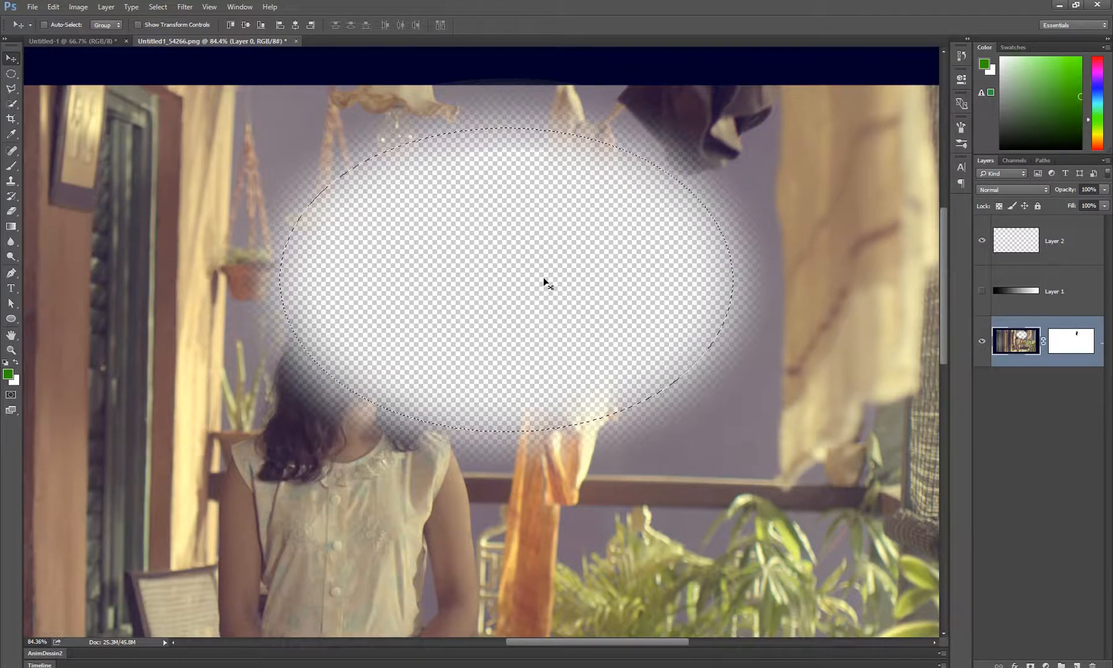
{"action": "key", "text": "ctrl+z"}
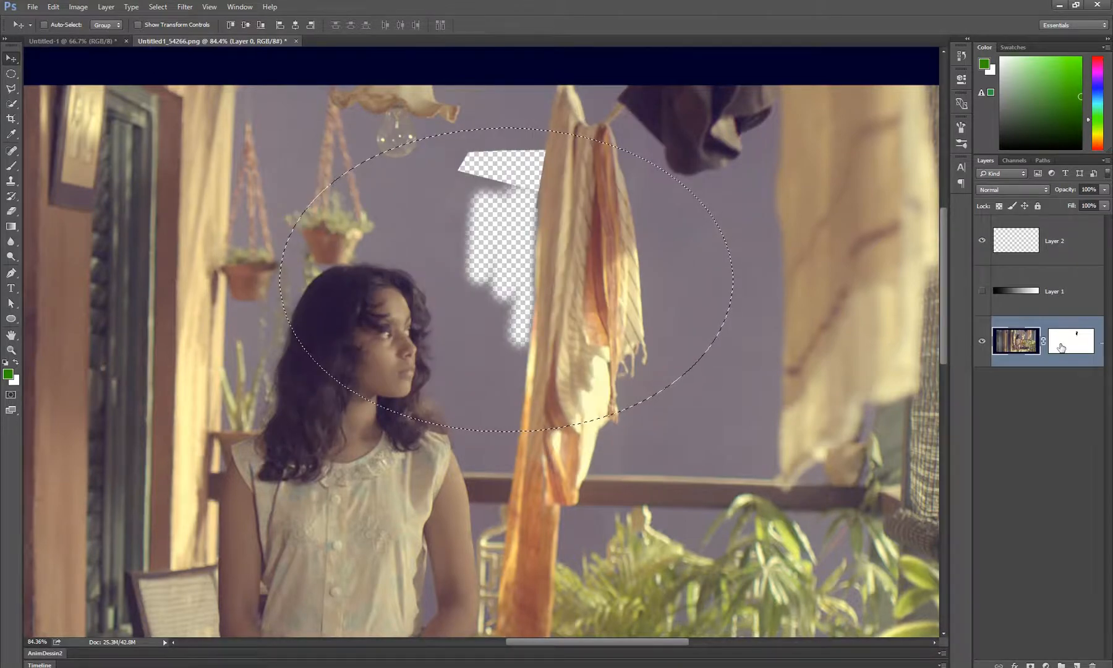
Fill the feathered ellipse with white on Layer 0's mask, swap the colors to refill it with black, and deselect
{"action": "left_click", "coordinate": [1075, 352]}
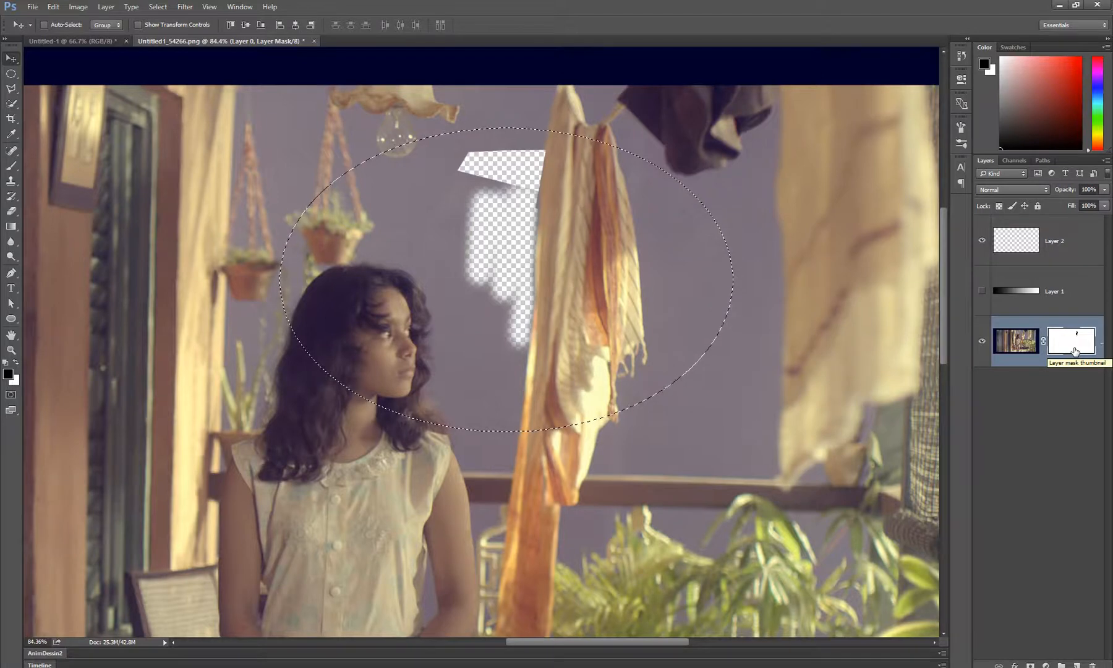
{"action": "key", "text": "ctrl+BackSpace"}
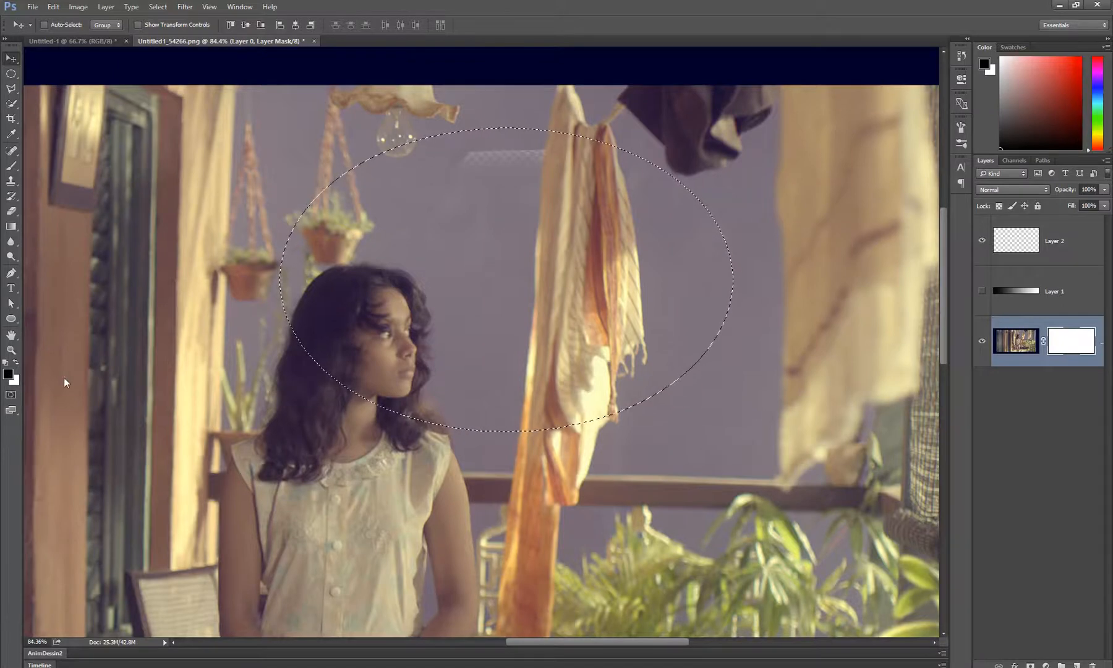
{"action": "key", "text": "x"}
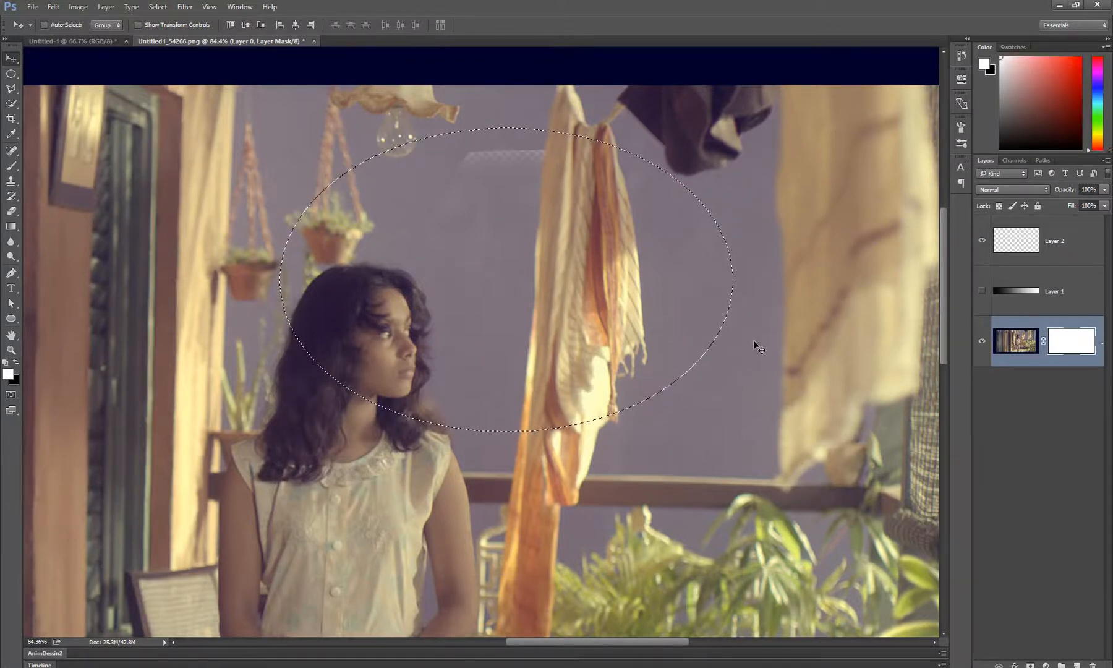
{"action": "key", "text": "Delete"}
{"action": "key", "text": "ctrl+d"}
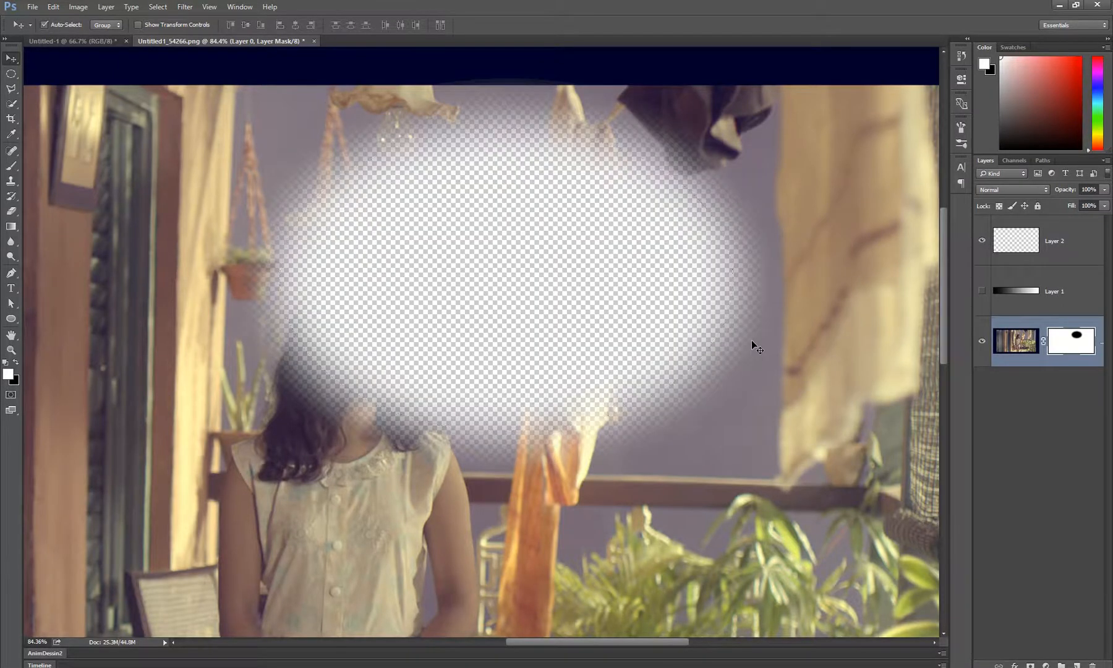
Fill the empty Layer 2 with the green foreground color using the Paint Bucket tool
{"action": "key", "text": "z"}
{"action": "scroll", "coordinate": [559, 319], "scroll_direction": "down", "scroll_amount": 5}
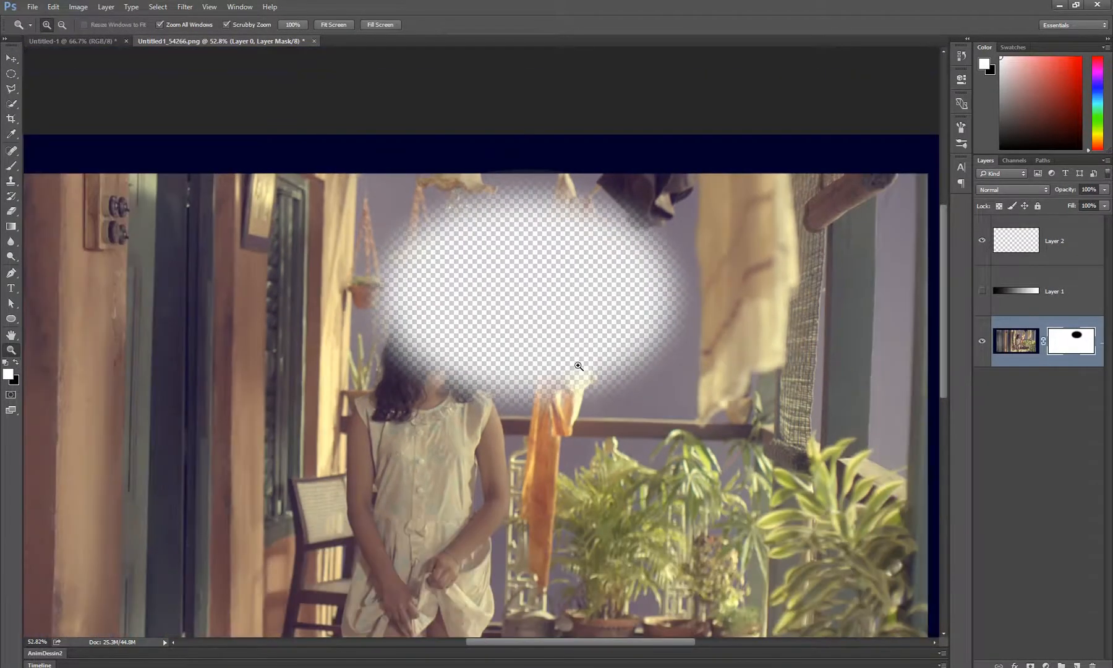
{"action": "left_click_drag", "start_coordinate": [579, 366], "coordinate": [566, 285]}
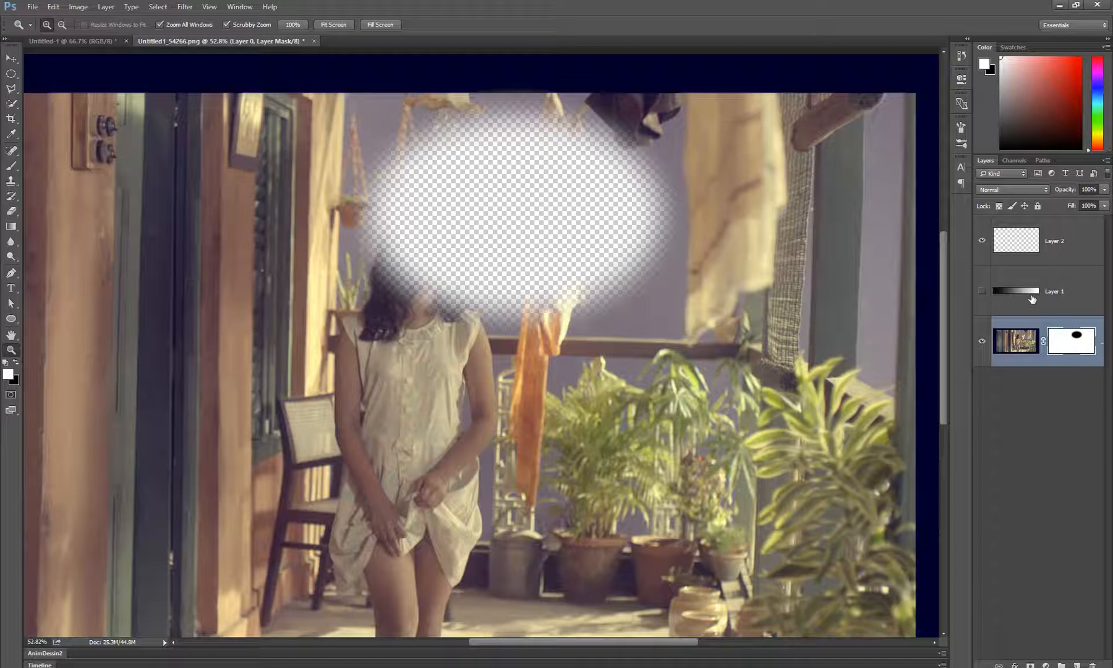
{"action": "left_click", "coordinate": [1020, 242]}
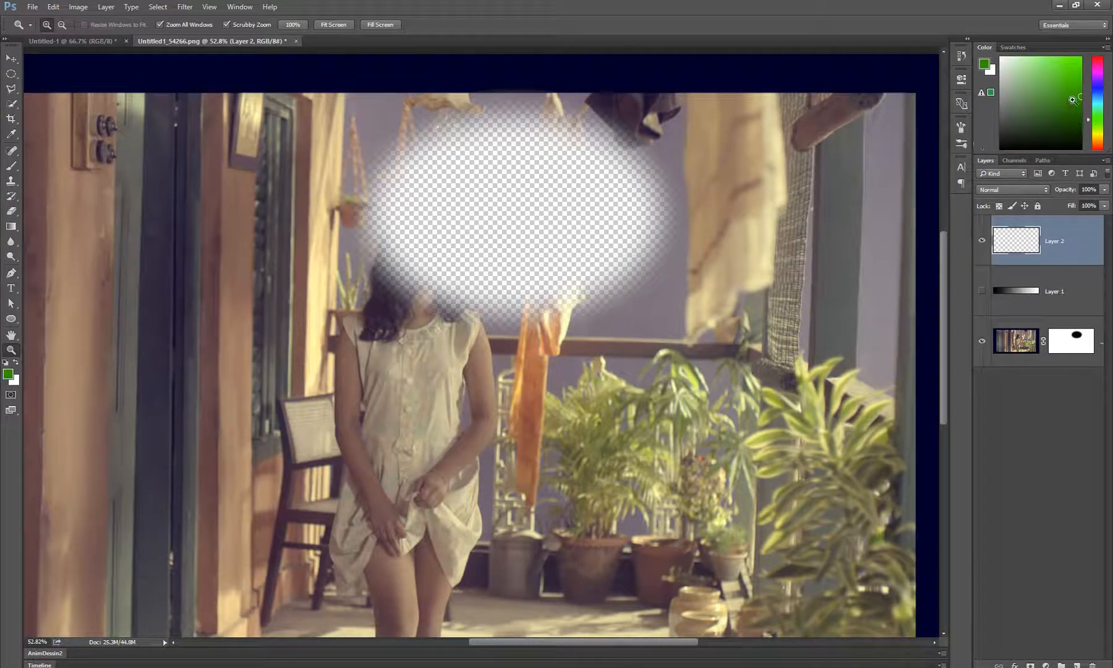
{"action": "key", "text": "g"}
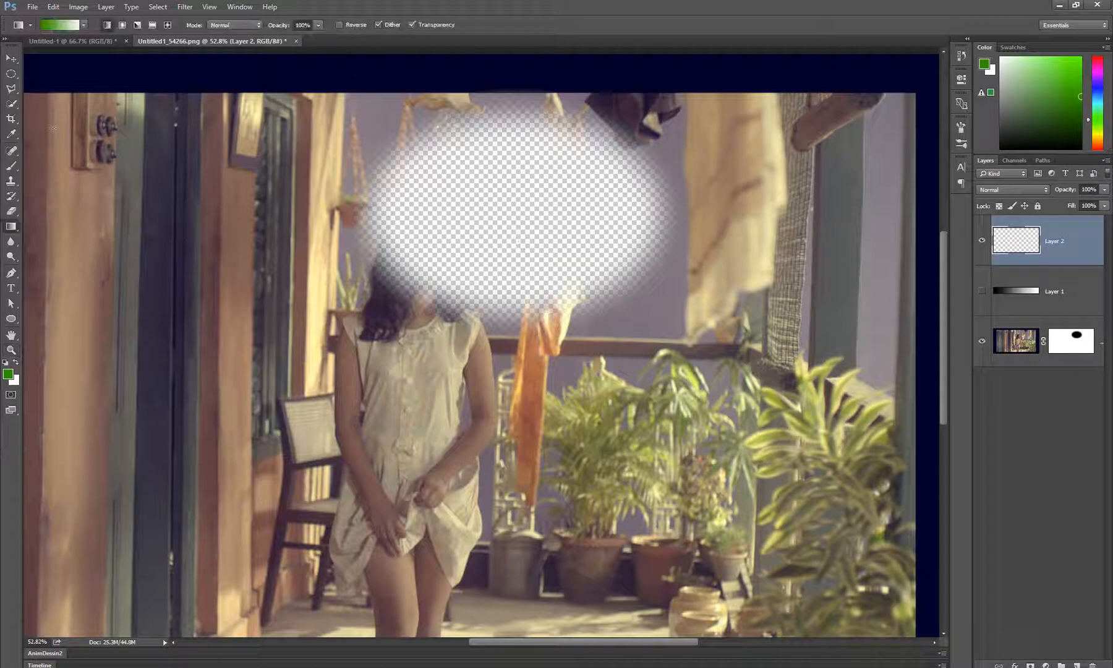
{"action": "right_click", "coordinate": [11, 226]}
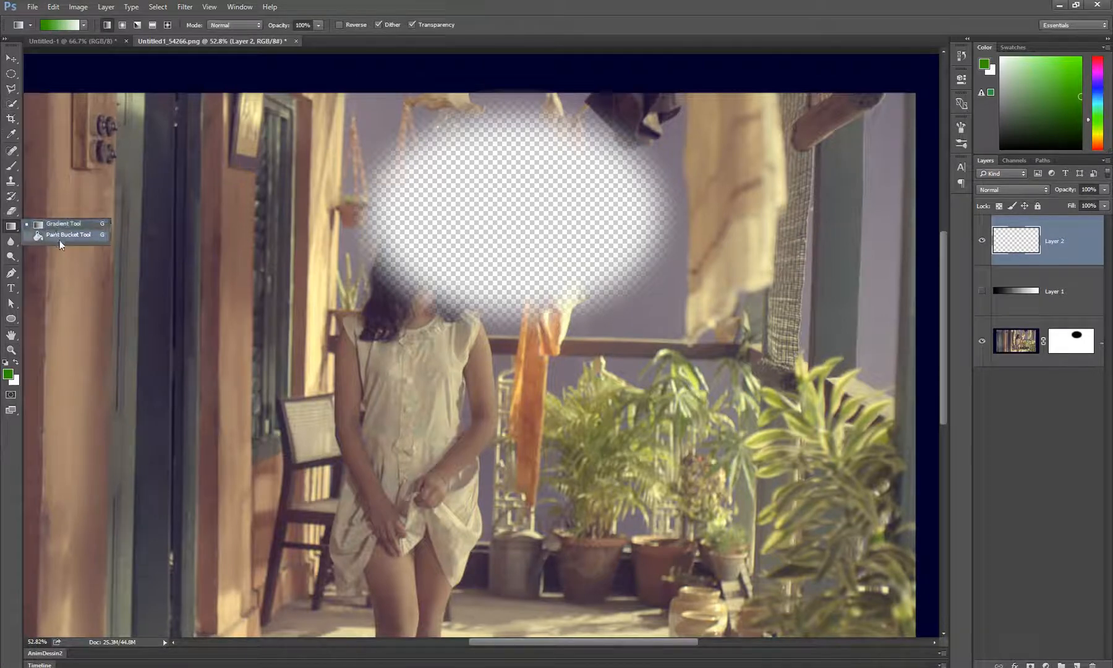
{"action": "left_click", "coordinate": [60, 240]}
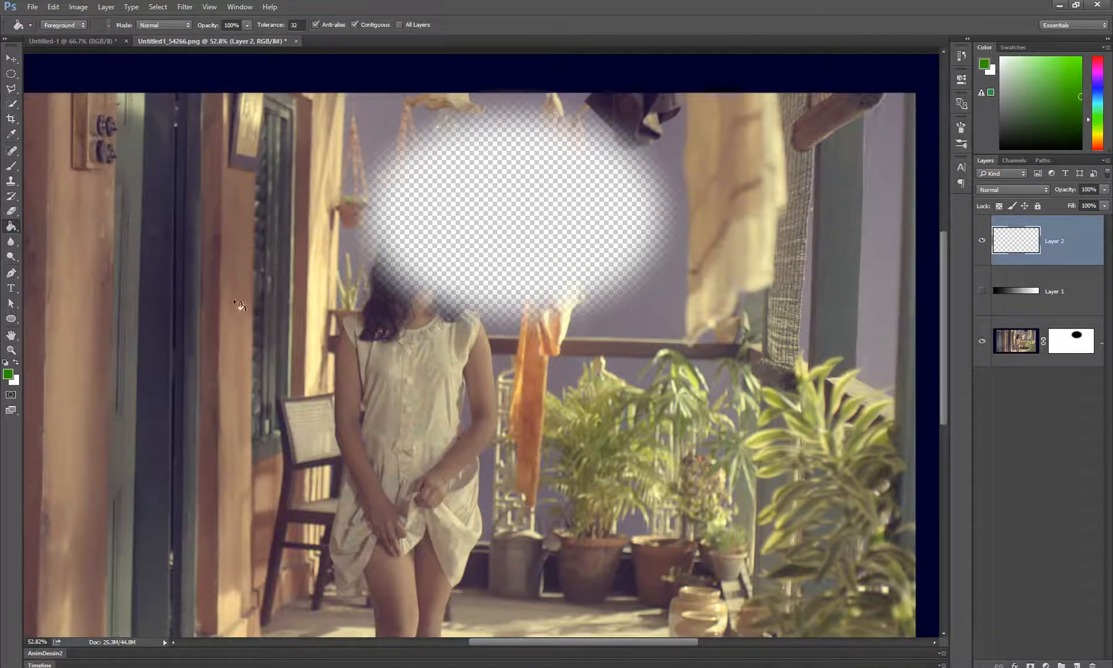
{"action": "left_click", "coordinate": [319, 465]}
{"action": "scroll", "coordinate": [610, 351], "scroll_direction": "down", "scroll_amount": 5}
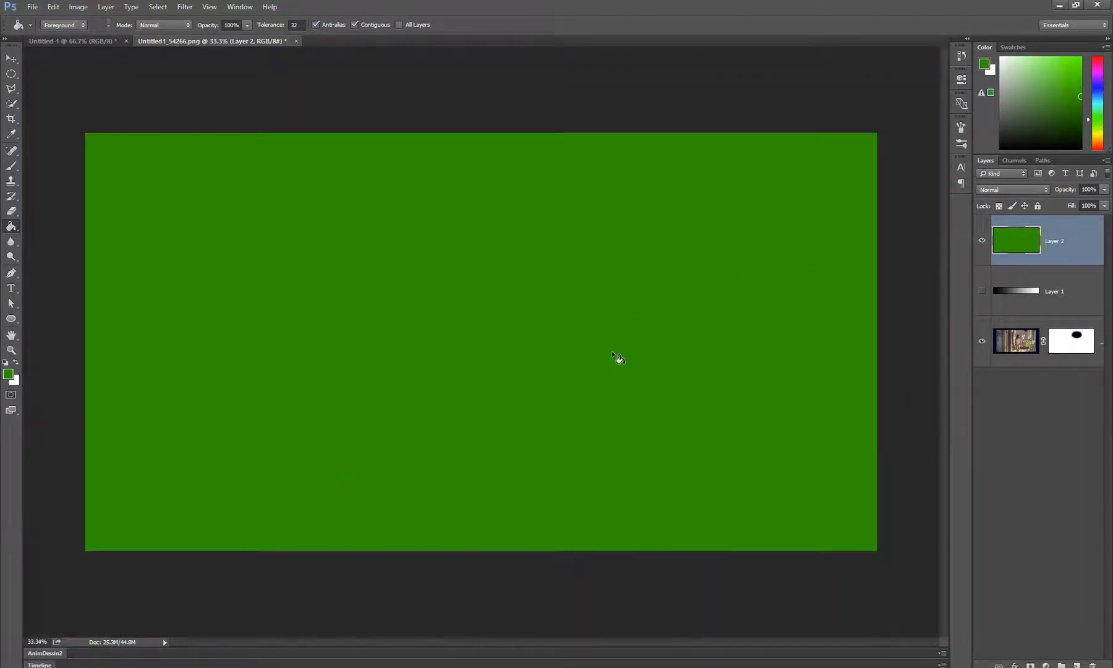
Move the green Layer 2 beneath the masked photo layer and examine it through the soft elliptical hole
{"action": "scroll", "coordinate": [611, 350], "scroll_direction": "up", "scroll_amount": 1}
{"action": "left_click_drag", "start_coordinate": [1078, 250], "coordinate": [1068, 361]}
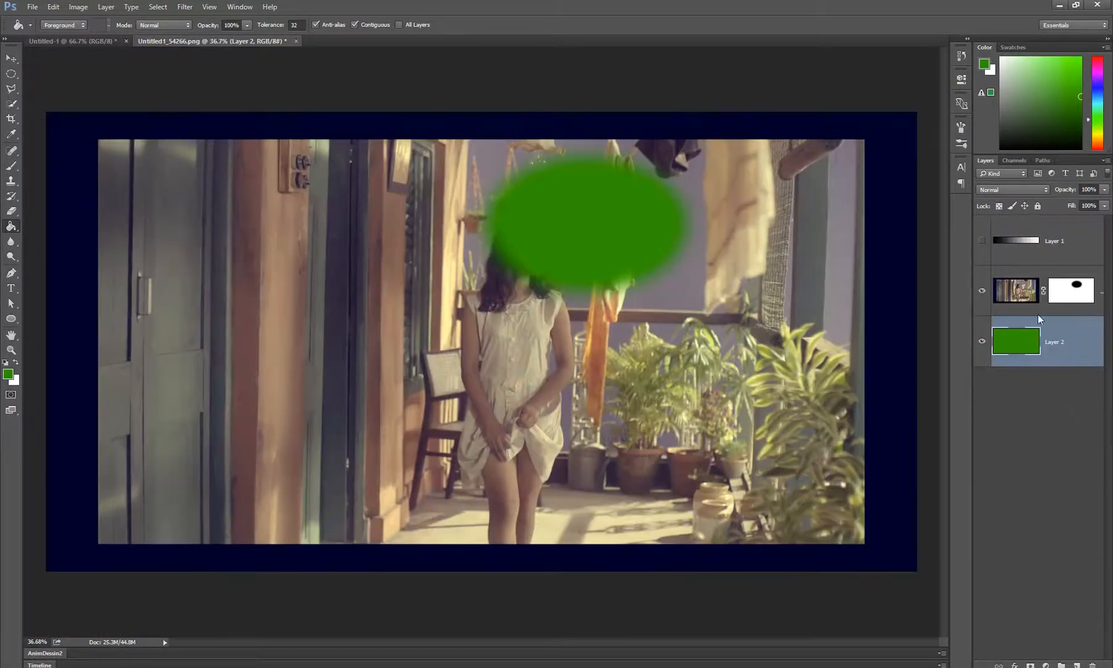
{"action": "key", "text": "z"}
{"action": "left_click", "coordinate": [608, 231]}
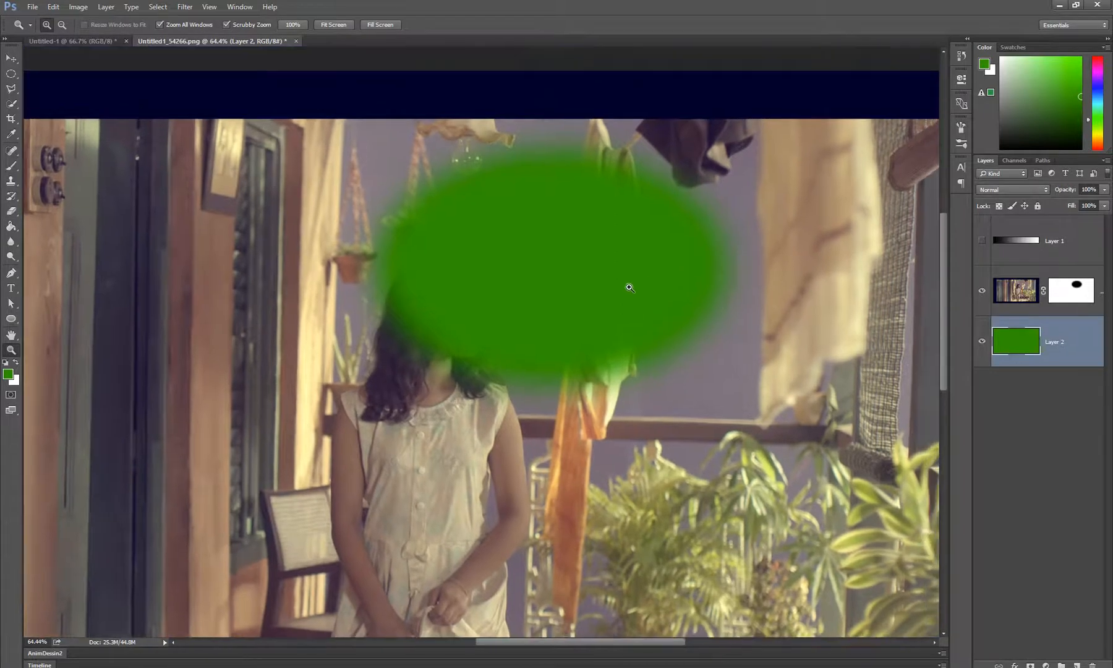
{"action": "left_click_drag", "start_coordinate": [647, 236], "coordinate": [628, 285]}
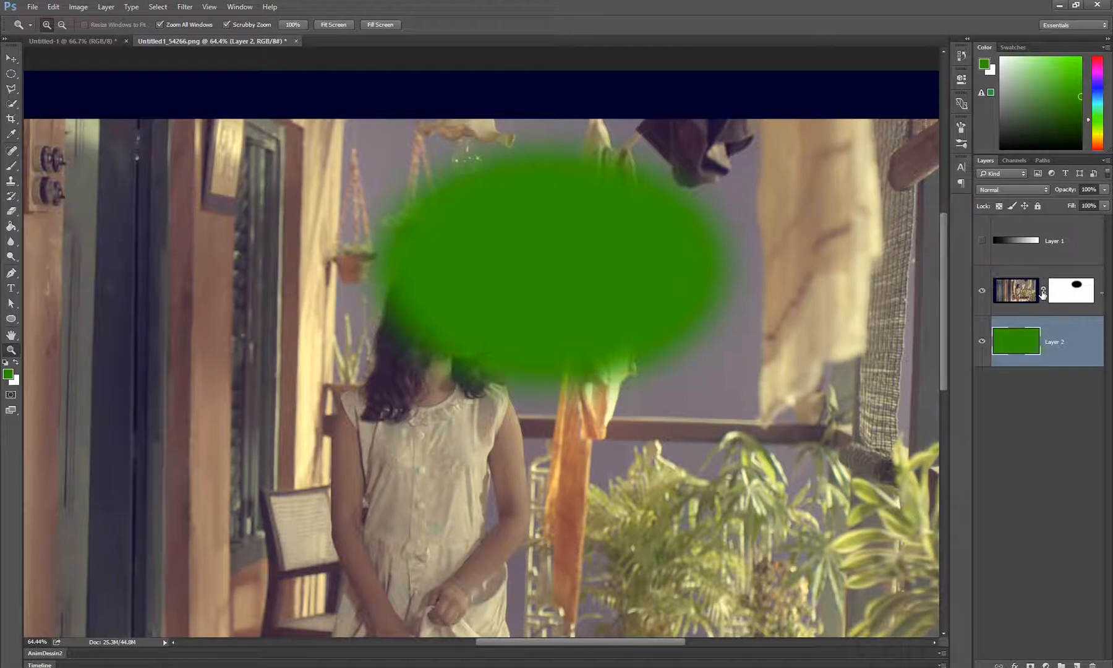
Try moving Layer 0's photo together with its linked mask, and undo the move
{"action": "left_click", "coordinate": [1032, 301]}
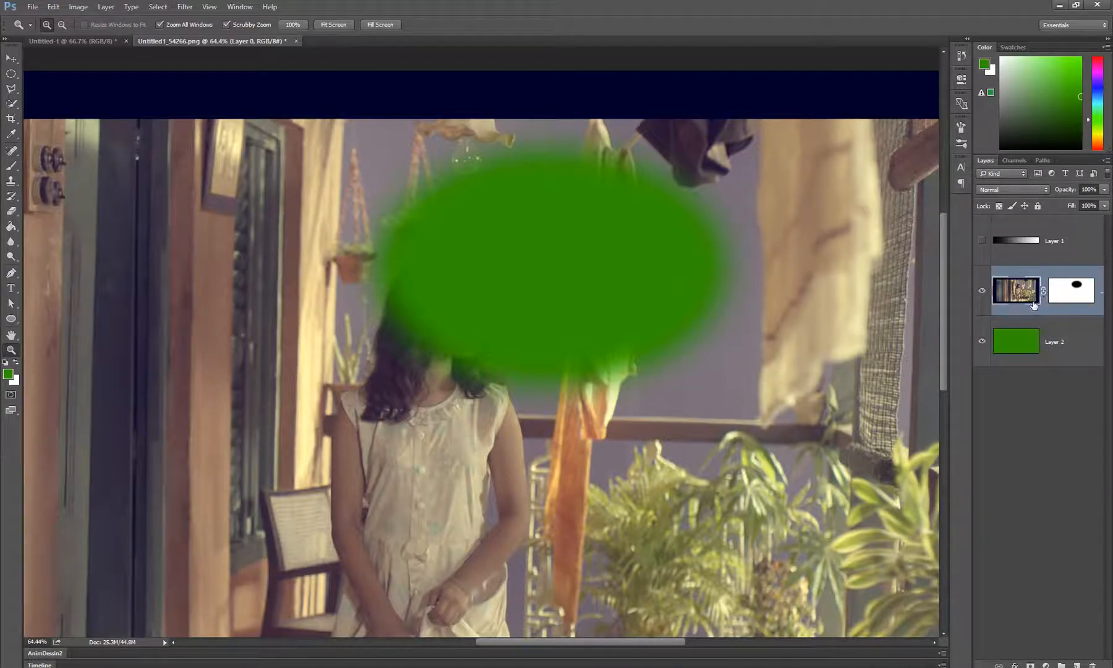
{"action": "key", "text": "v"}
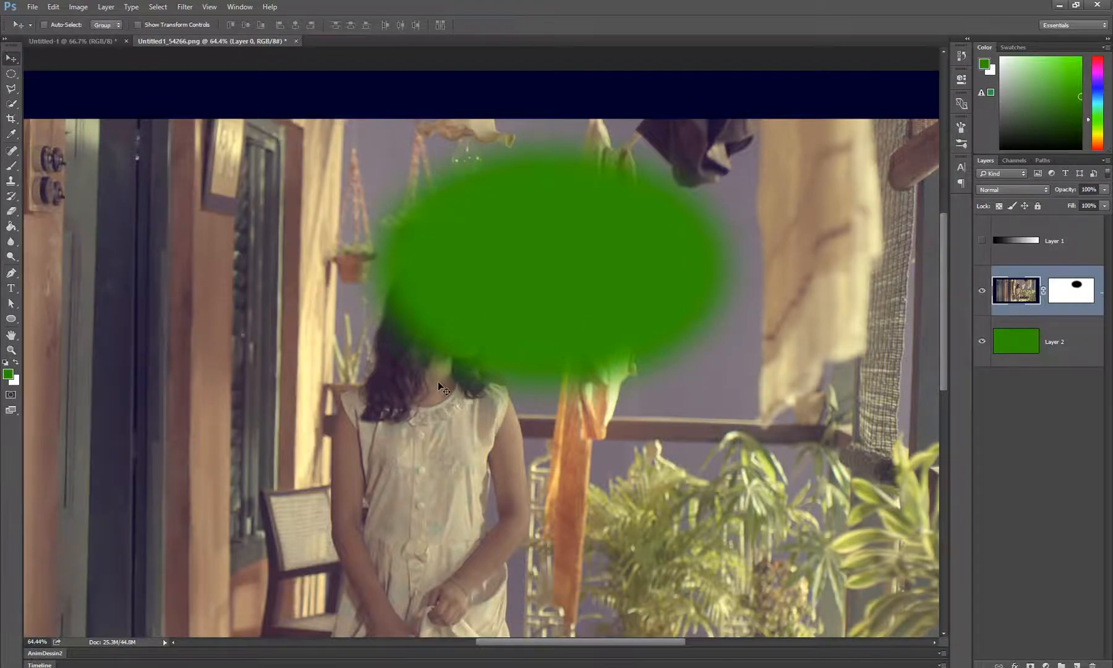
{"action": "left_click_drag", "start_coordinate": [413, 353], "coordinate": [500, 366]}
{"action": "key", "text": "ctrl+z"}
Unlink Layer 0's mask from its photo, try shifting only the photo up and to the left, and undo the shift
{"action": "left_click", "coordinate": [1044, 292]}
{"action": "left_click_drag", "start_coordinate": [690, 481], "coordinate": [579, 430]}
{"action": "key", "text": "z"}
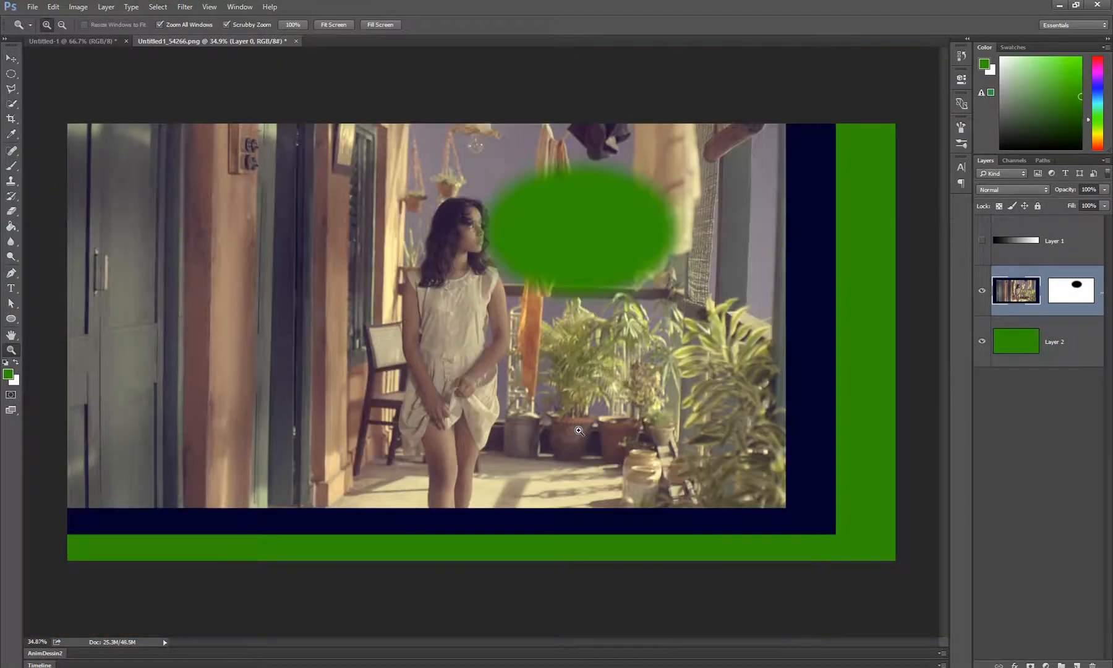
{"action": "key", "text": "b"}
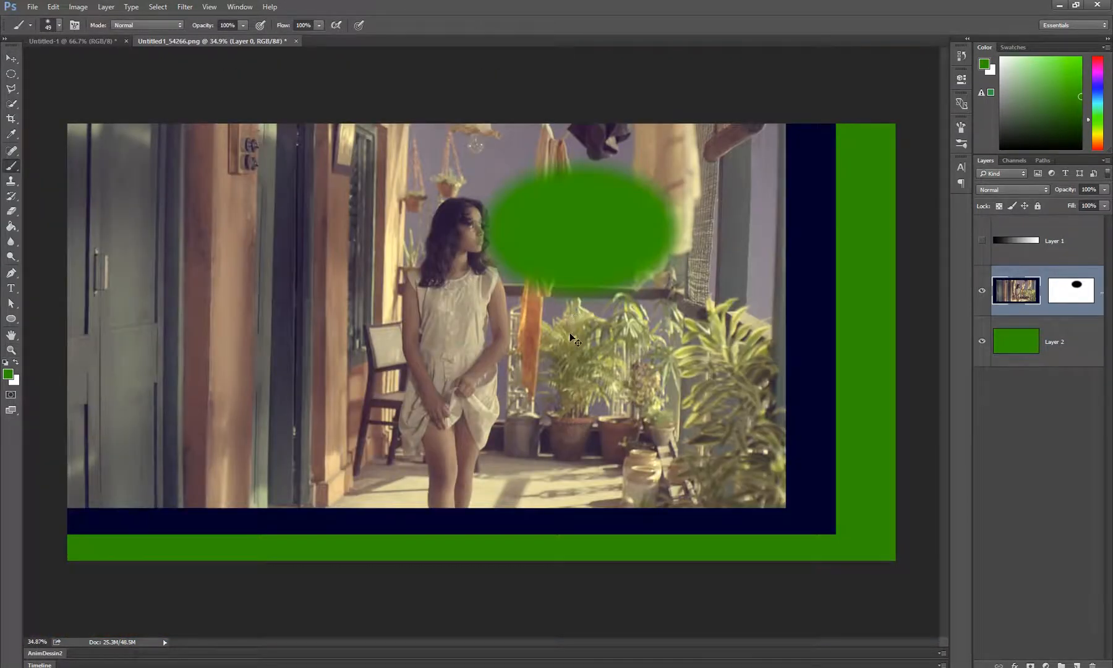
{"action": "key", "text": "ctrl+z"}
Try moving the unlinked photo up-left once more while its mask stays in place, and undo the move
{"action": "key", "text": "v"}
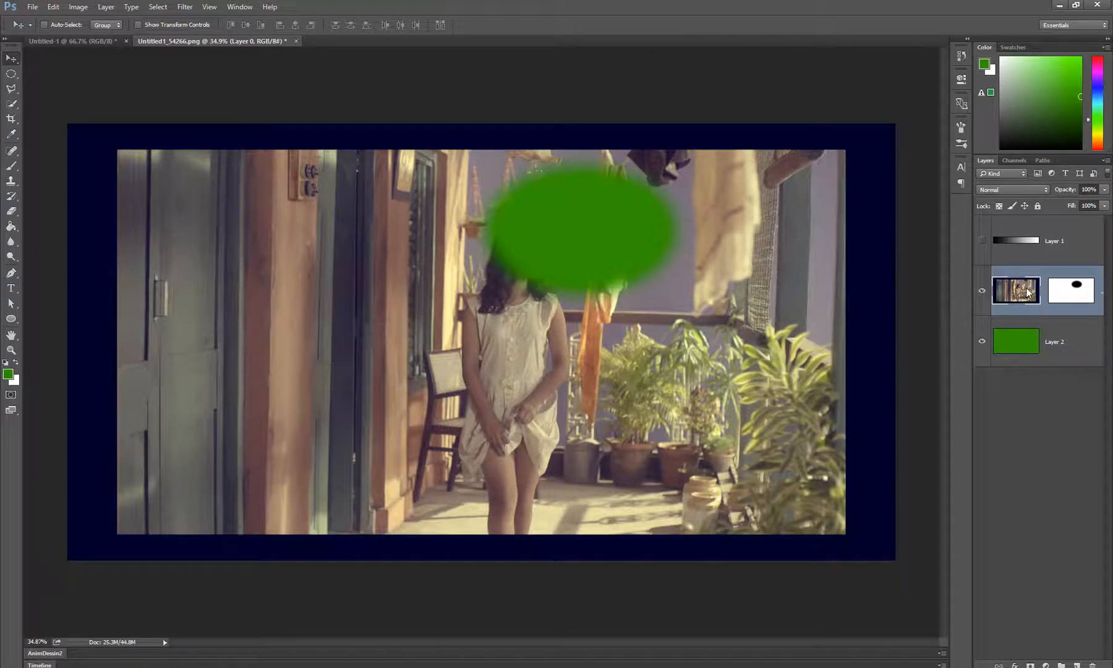
{"action": "left_click_drag", "start_coordinate": [659, 390], "coordinate": [543, 296]}
{"action": "key", "text": "ctrl+z"}
Shift Layer 0's unlinked mask so the elliptical hole sits over the girl's head, and hide the green Layer 2
{"action": "left_click", "coordinate": [1056, 282]}
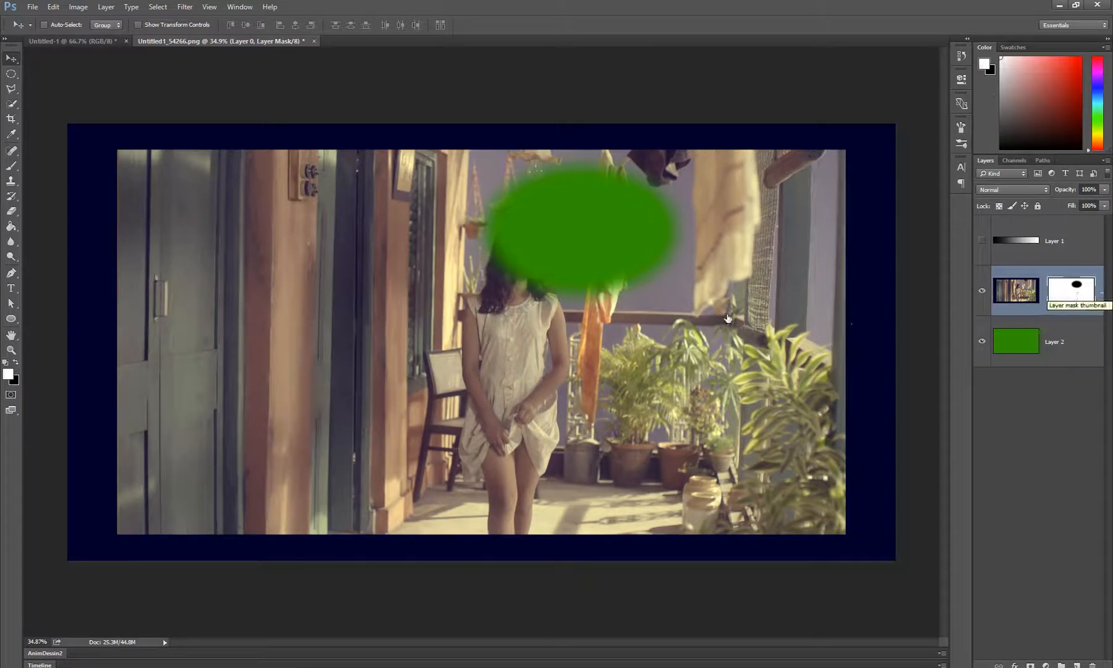
{"action": "left_click_drag", "start_coordinate": [571, 272], "coordinate": [530, 327]}
{"action": "left_click", "coordinate": [987, 346]}
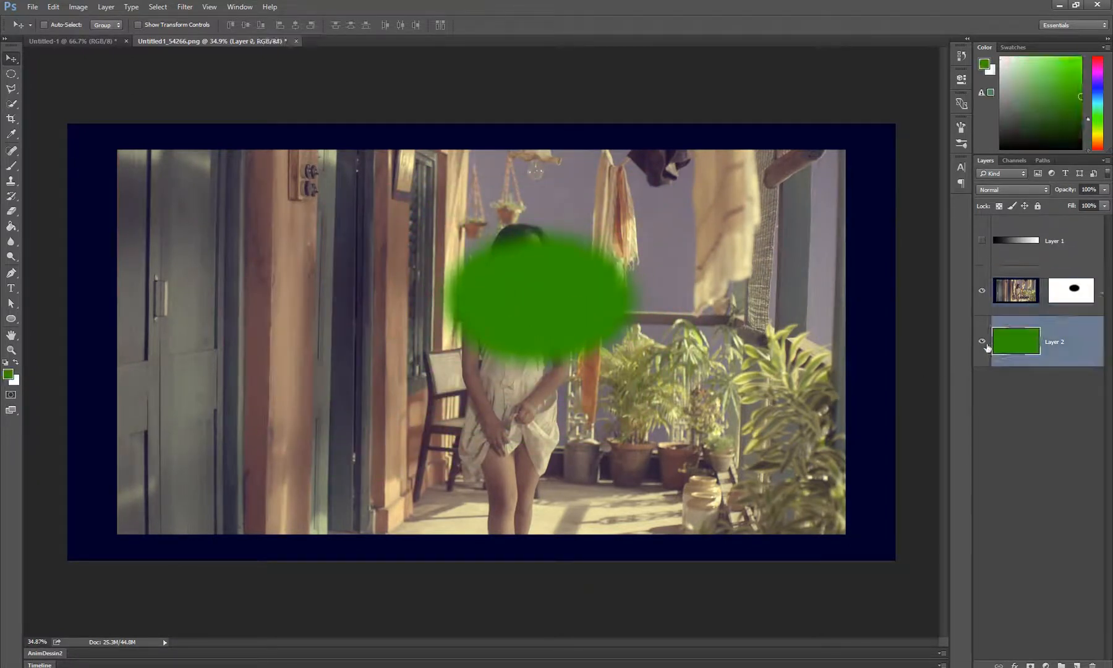
{"action": "left_click", "coordinate": [983, 342]}
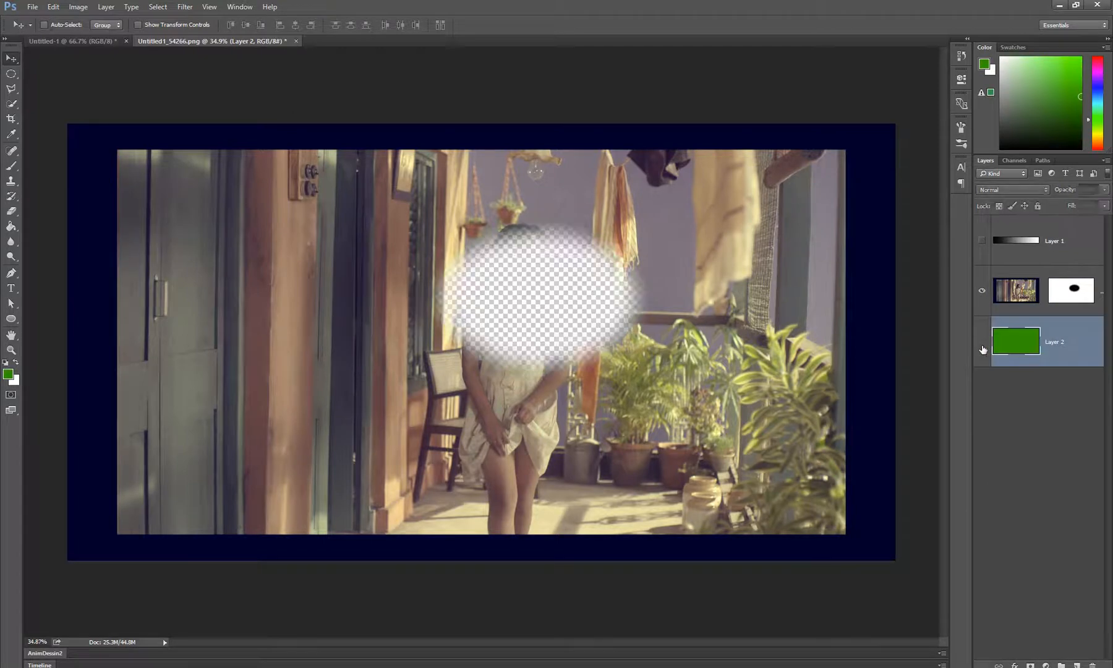
{"action": "left_click", "coordinate": [1076, 301]}
{"action": "left_click_drag", "start_coordinate": [529, 324], "coordinate": [512, 294]}
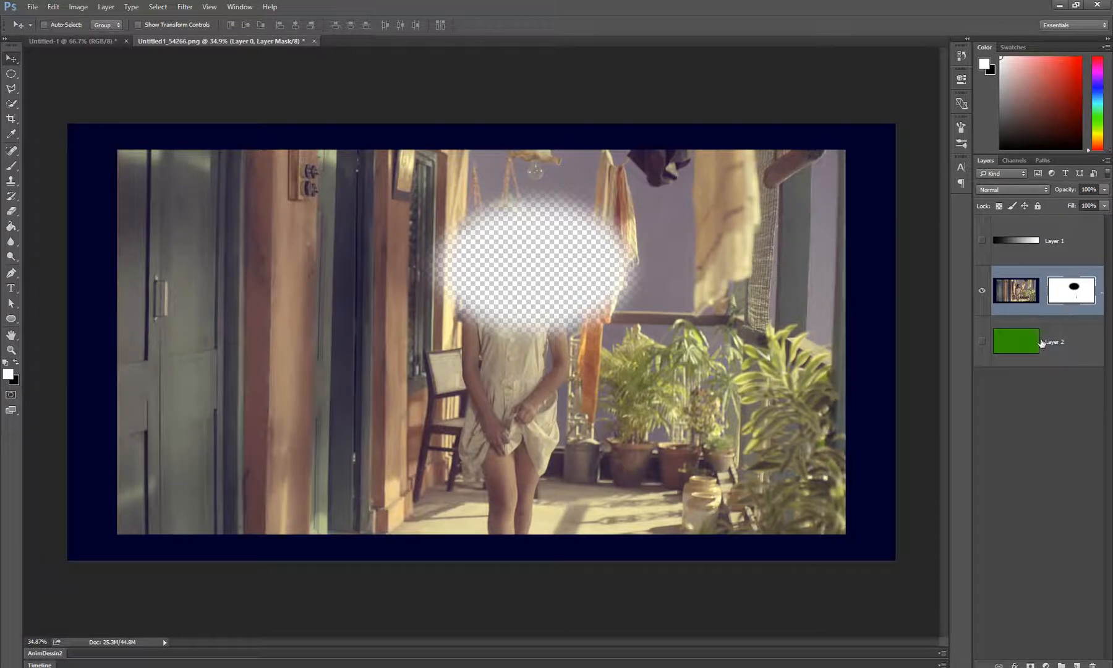
Show the green Layer 2, stack it above Layer 0, and transfer Layer 0's mask onto it
{"action": "left_click", "coordinate": [982, 341]}
{"action": "left_click_drag", "start_coordinate": [1004, 351], "coordinate": [1005, 288]}
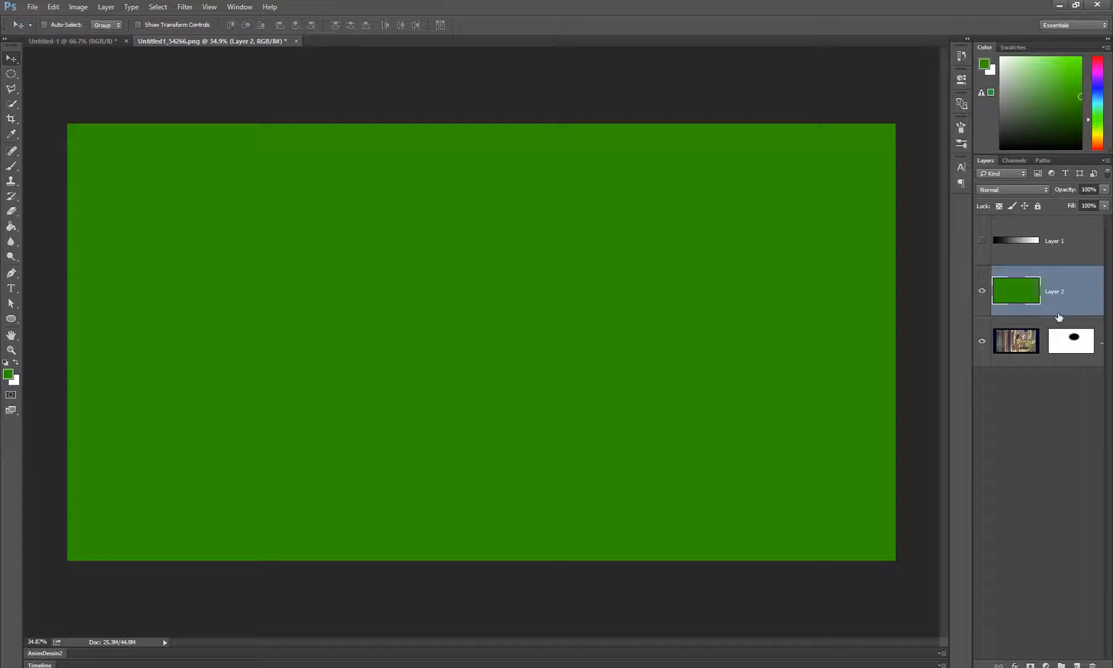
{"action": "left_click", "coordinate": [1074, 351]}
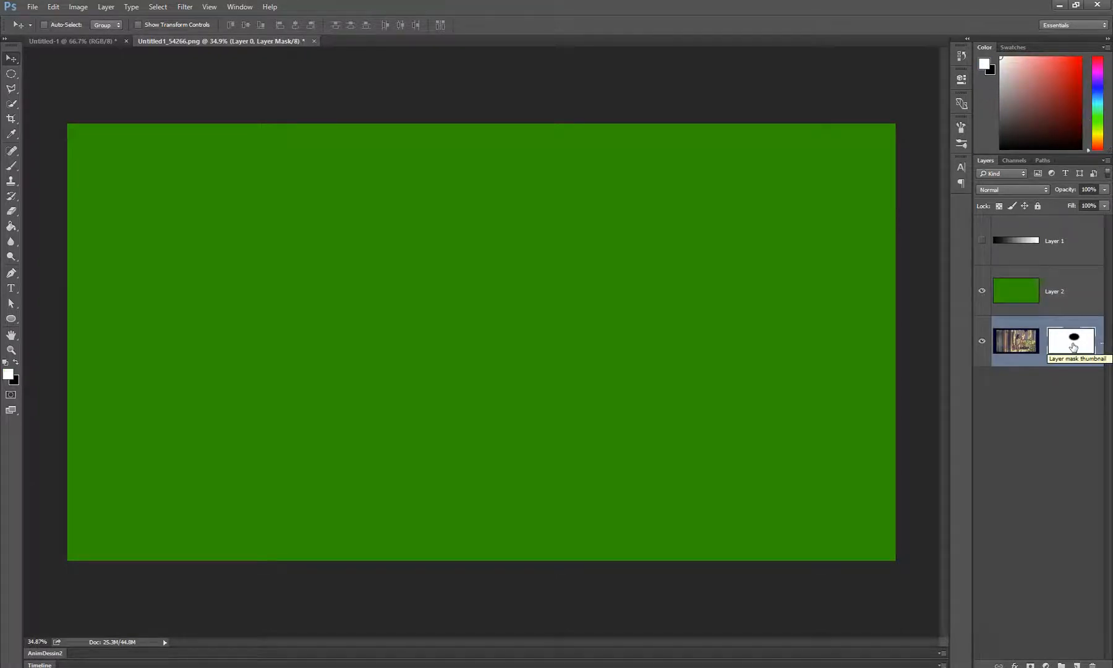
{"action": "left_click_drag", "start_coordinate": [1073, 347], "coordinate": [1073, 293]}
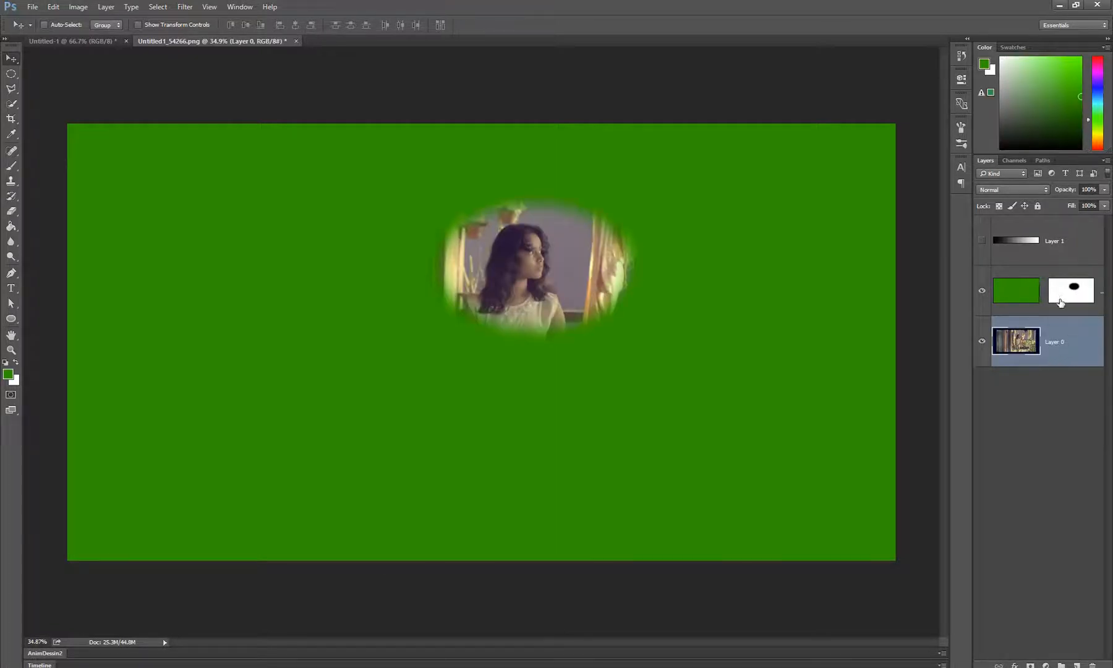
Return the mask from Layer 2 to Layer 0, and duplicate it onto Layer 2
{"action": "left_click", "coordinate": [1032, 300]}
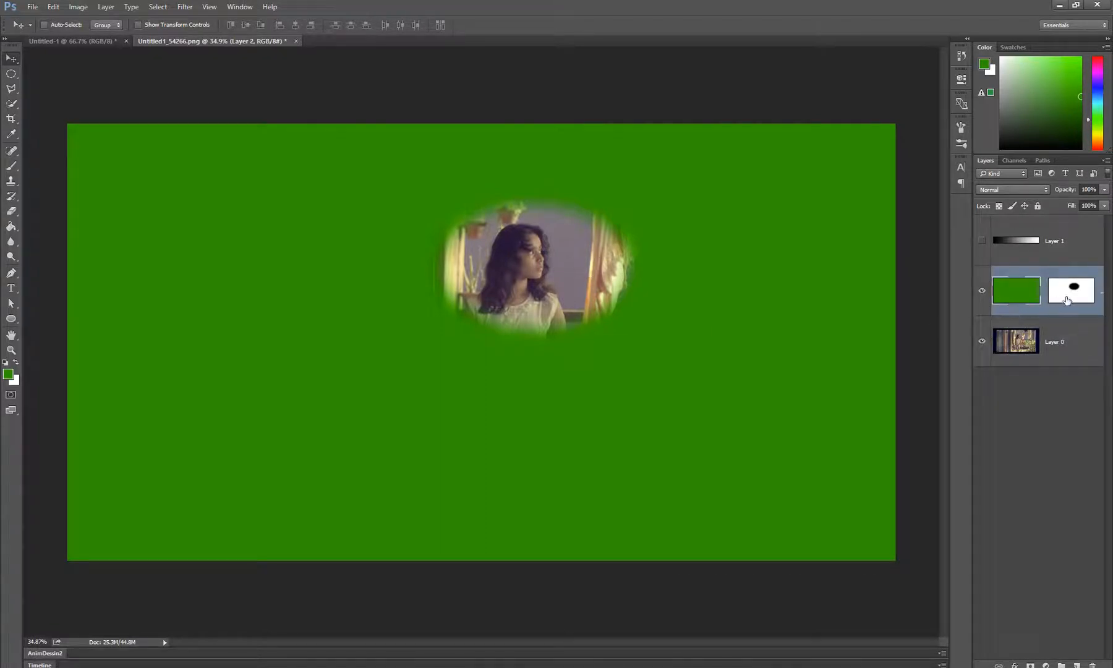
{"action": "left_click_drag", "start_coordinate": [1069, 301], "coordinate": [1070, 340]}
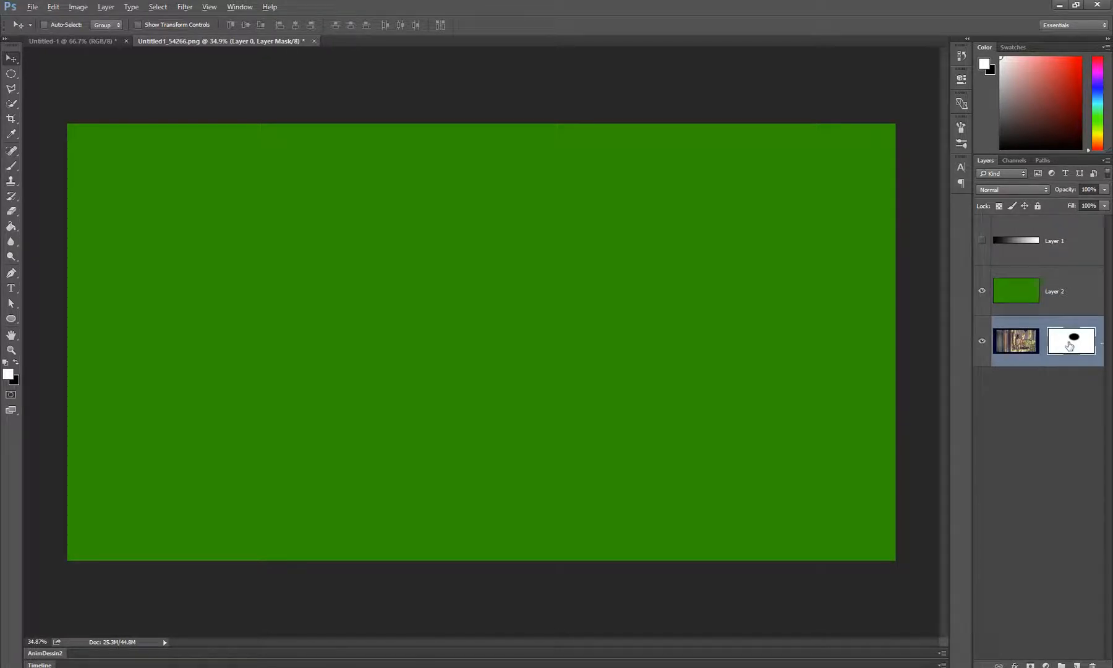
{"action": "left_click_drag", "start_coordinate": [1069, 346], "coordinate": [1070, 302]}
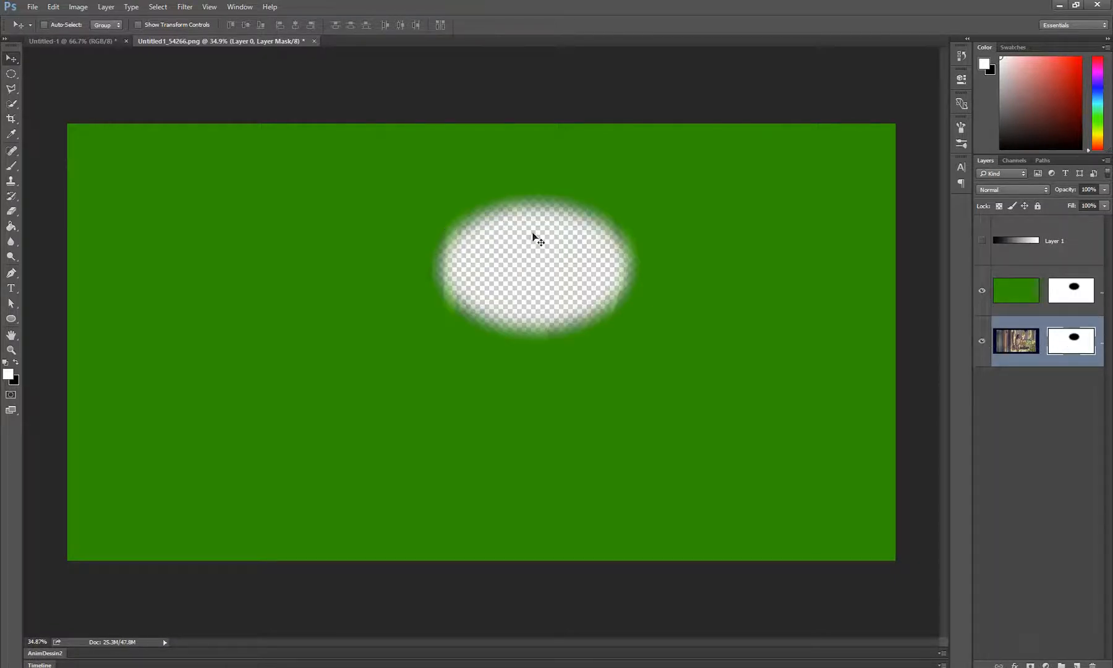
Try disabling Layer 2's mask, and enable it again
{"action": "left_click", "coordinate": [1071, 303]}
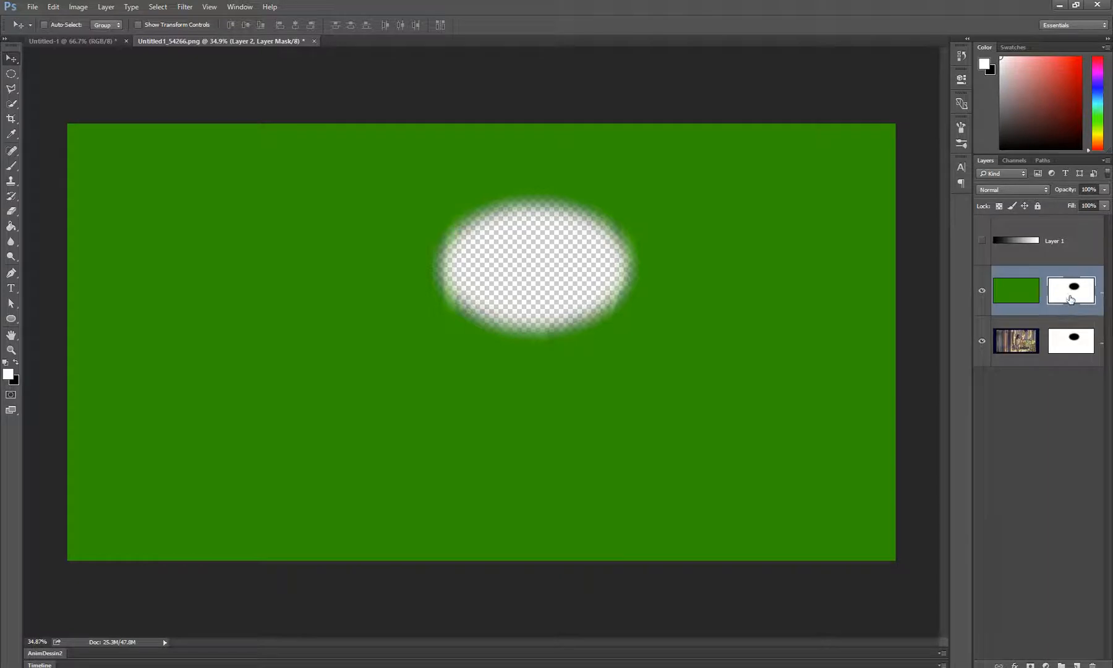
{"action": "left_click", "coordinate": [1070, 299], "text": "shift"}
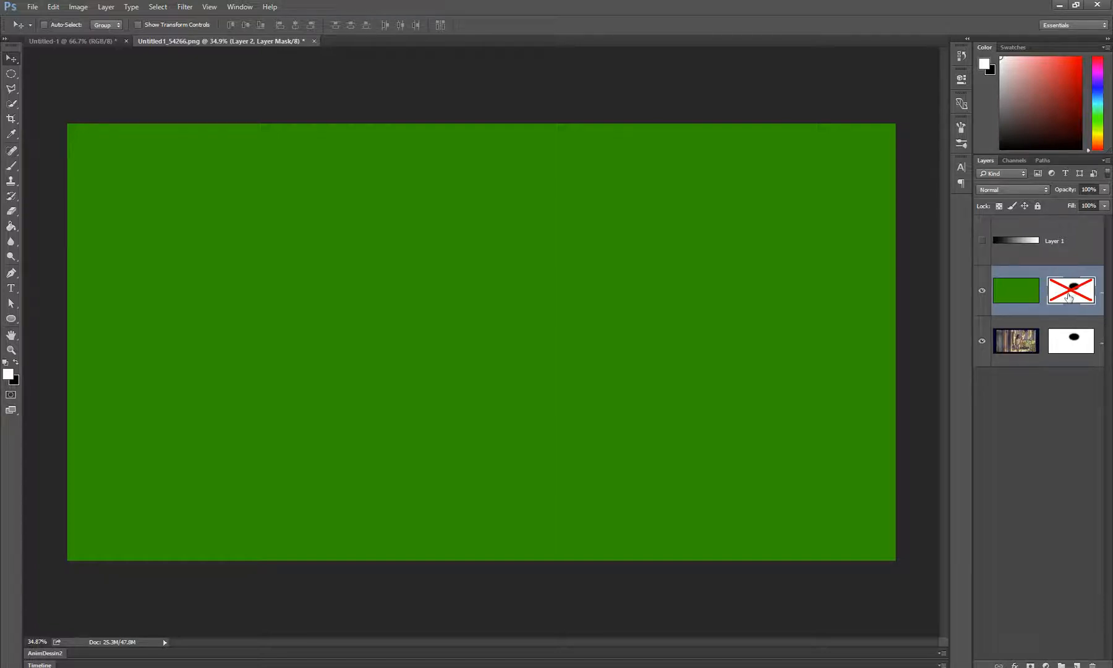
{"action": "left_click", "coordinate": [1069, 297], "text": "shift"}
{"action": "left_click", "coordinate": [1070, 298], "text": "shift"}
{"action": "right_click", "coordinate": [1071, 299]}
{"action": "left_click", "coordinate": [1073, 280]}
{"action": "left_click", "coordinate": [1071, 293], "text": "shift"}
Hide Layer 0, and switch Layer 2's mask off and back on
{"action": "left_click", "coordinate": [981, 340]}
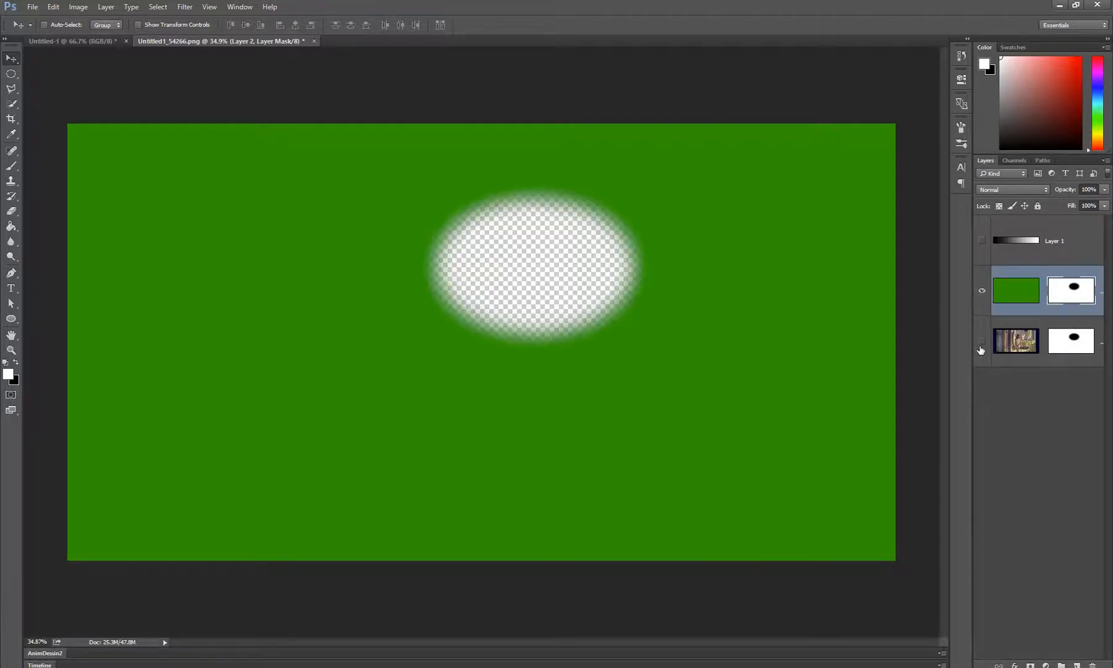
{"action": "right_click", "coordinate": [1072, 296]}
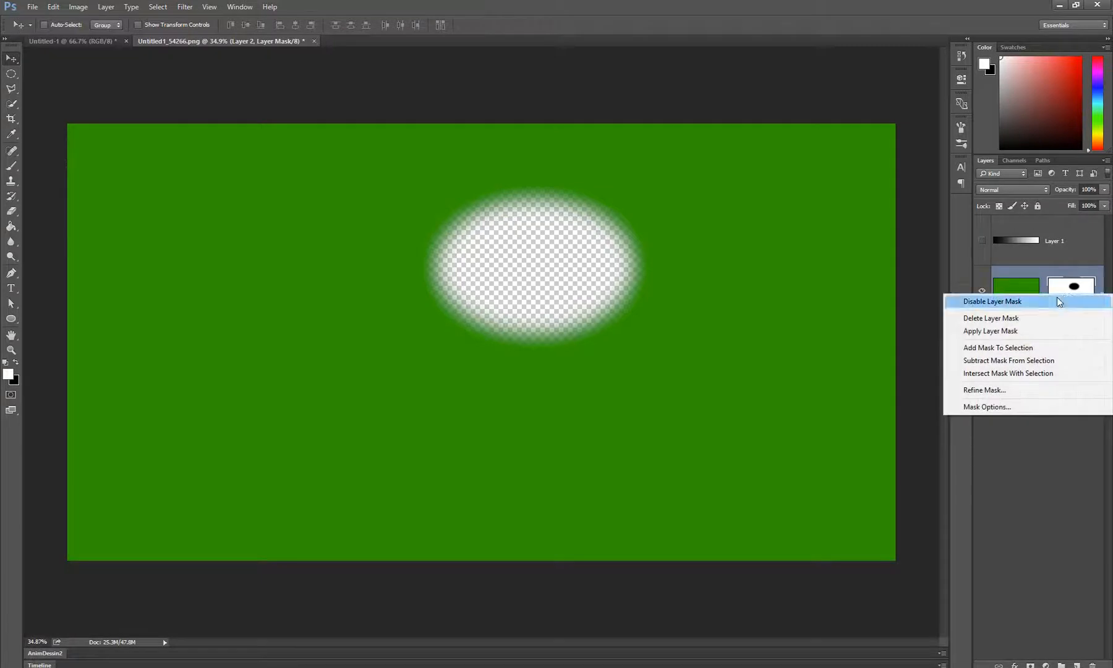
{"action": "left_click", "coordinate": [1028, 301]}
{"action": "left_click", "coordinate": [1074, 295], "text": "shift"}
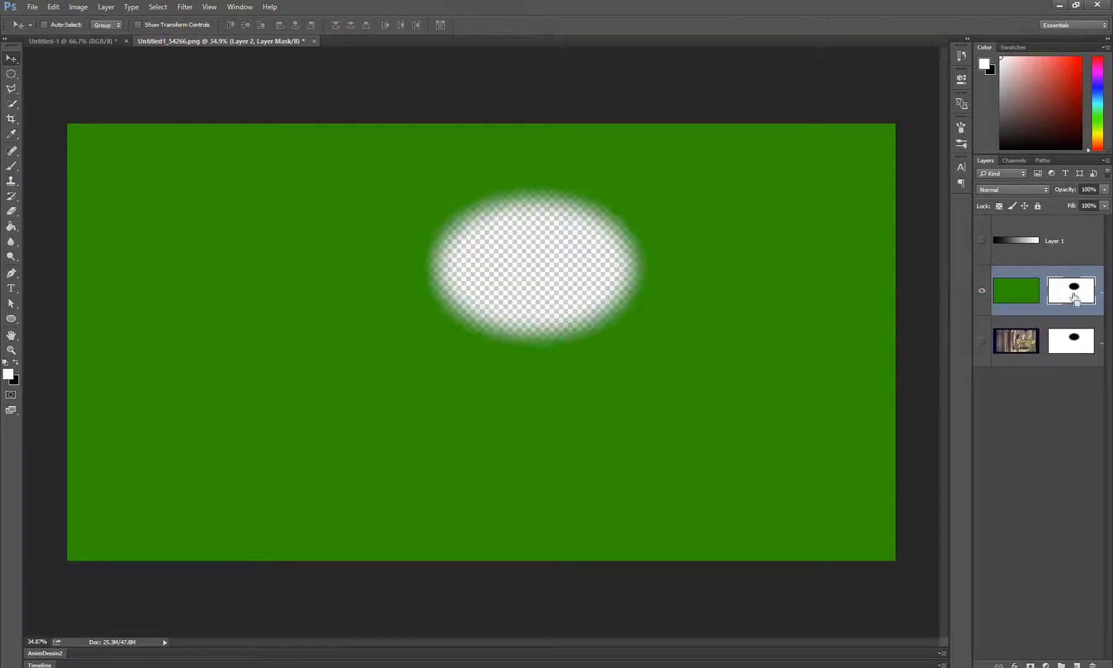
Try deleting Layer 2's mask, and undo the deletion
{"action": "right_click", "coordinate": [1074, 297]}
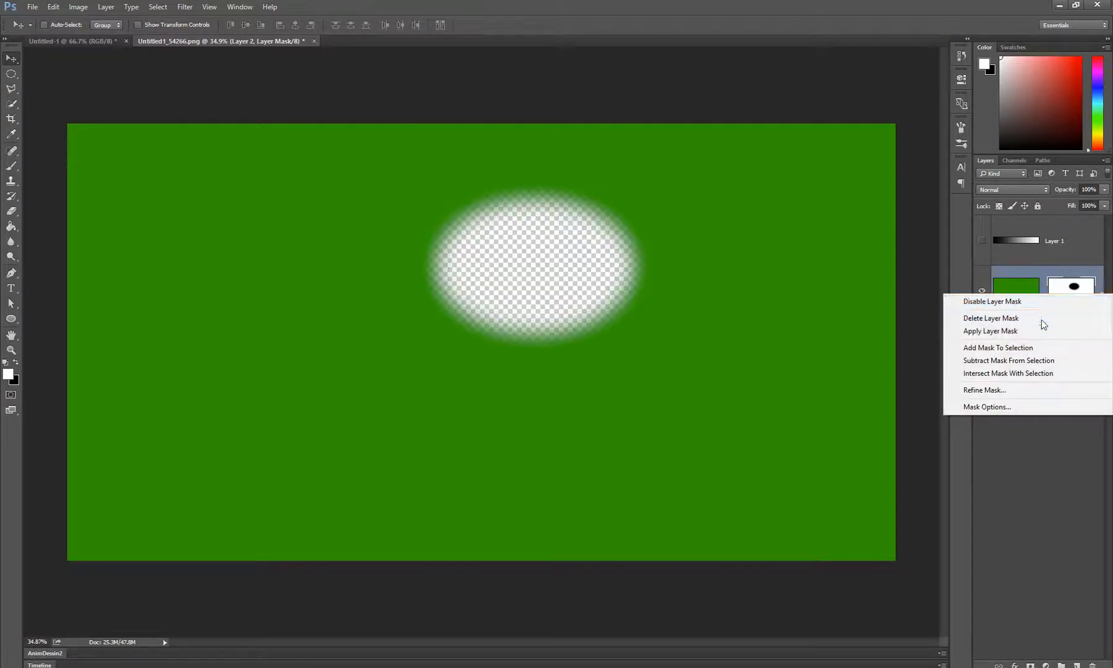
{"action": "left_click", "coordinate": [1041, 320]}
{"action": "key", "text": "ctrl+z"}
Try applying Layer 2's mask permanently to its green pixels, and undo the change
{"action": "right_click", "coordinate": [1068, 290]}
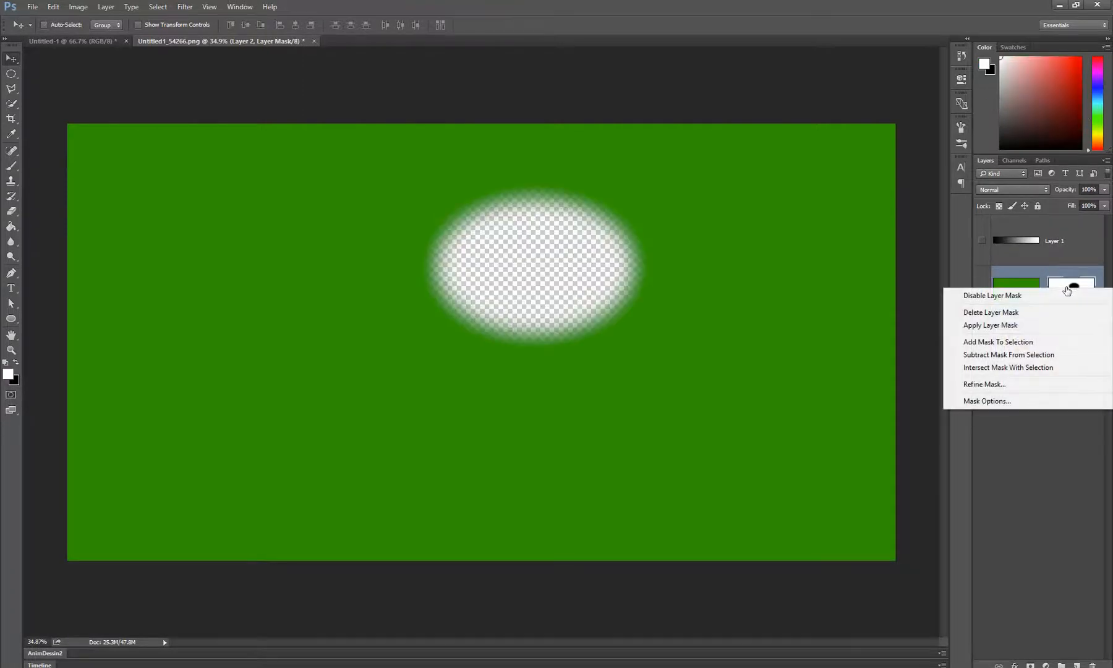
{"action": "left_click", "coordinate": [1009, 328]}
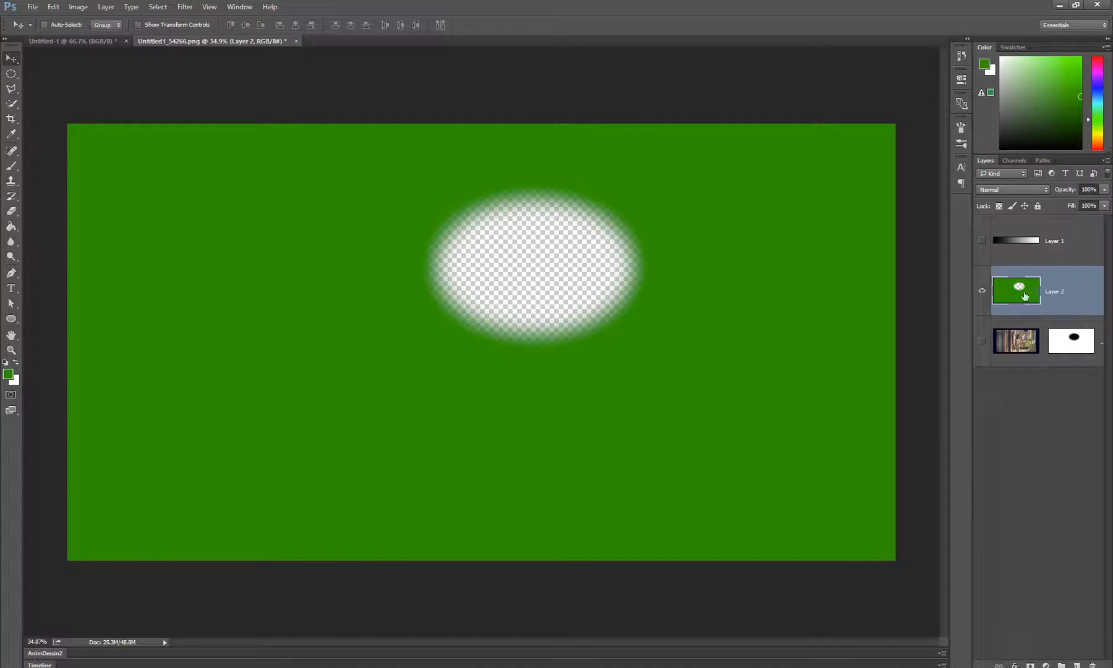
{"action": "key", "text": "ctrl+z"}
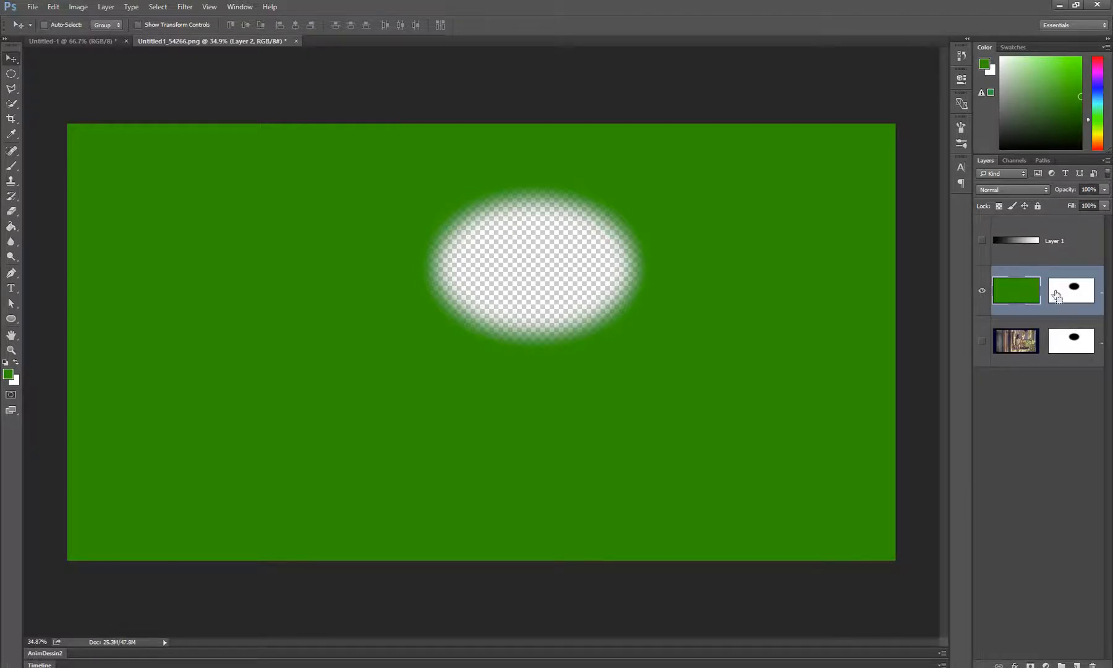
{"action": "right_click", "coordinate": [1064, 292]}
{"action": "left_click", "coordinate": [1062, 281]}
{"action": "right_click", "coordinate": [1061, 285]}
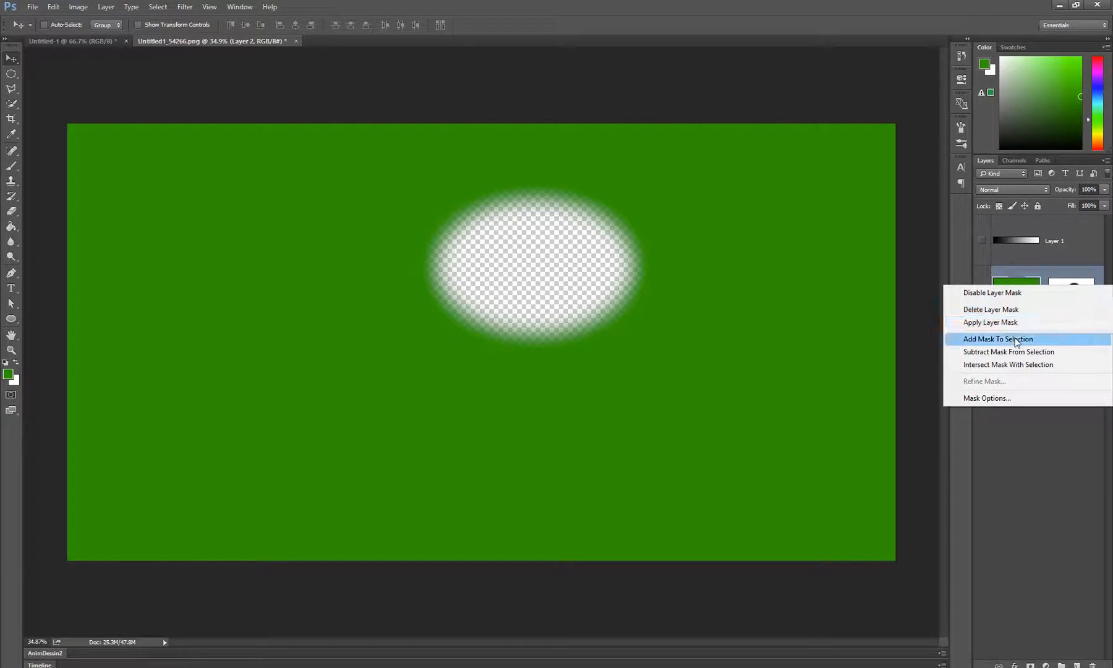
{"action": "left_click", "coordinate": [1089, 284]}
{"action": "scroll", "coordinate": [639, 285], "scroll_direction": "up", "scroll_amount": 2}
{"action": "scroll", "coordinate": [640, 285], "scroll_direction": "down", "scroll_amount": 2}
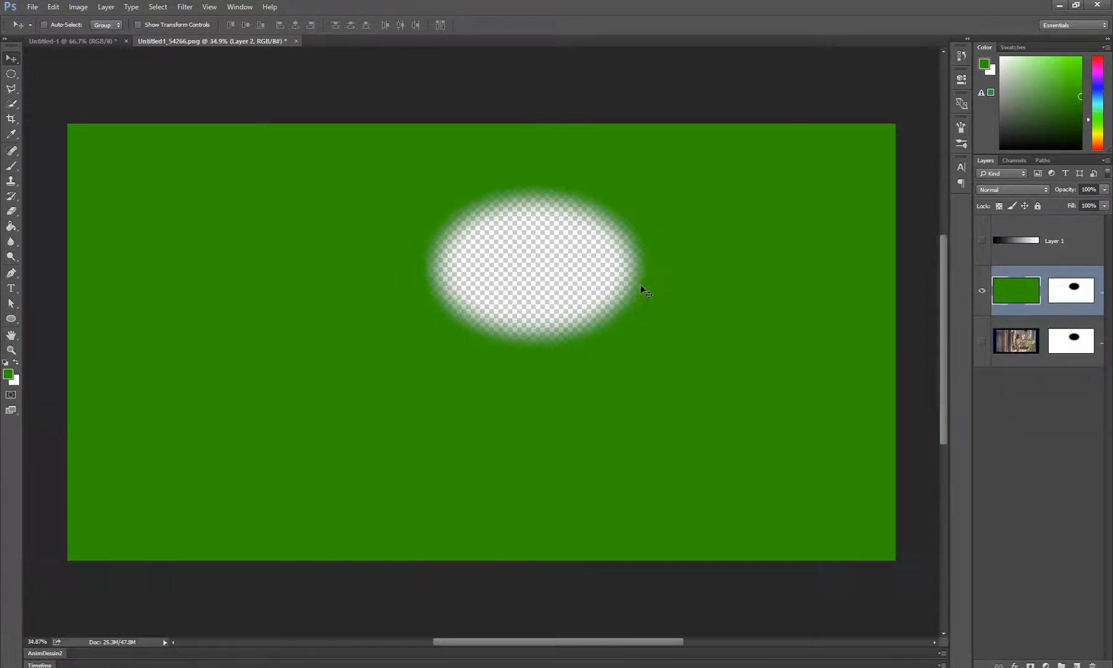
Try adding Layer 2's mask to a new elliptical selection drawn below and right of the hole, undo the addition, and deselect
{"action": "key", "text": "m"}
{"action": "mouse_move", "coordinate": [748, 290]}
{"action": "left_mouse_down"}
{"action": "mouse_move", "coordinate": [588, 429]}
{"action": "mouse_move", "coordinate": [605, 440]}
{"action": "left_mouse_up"}
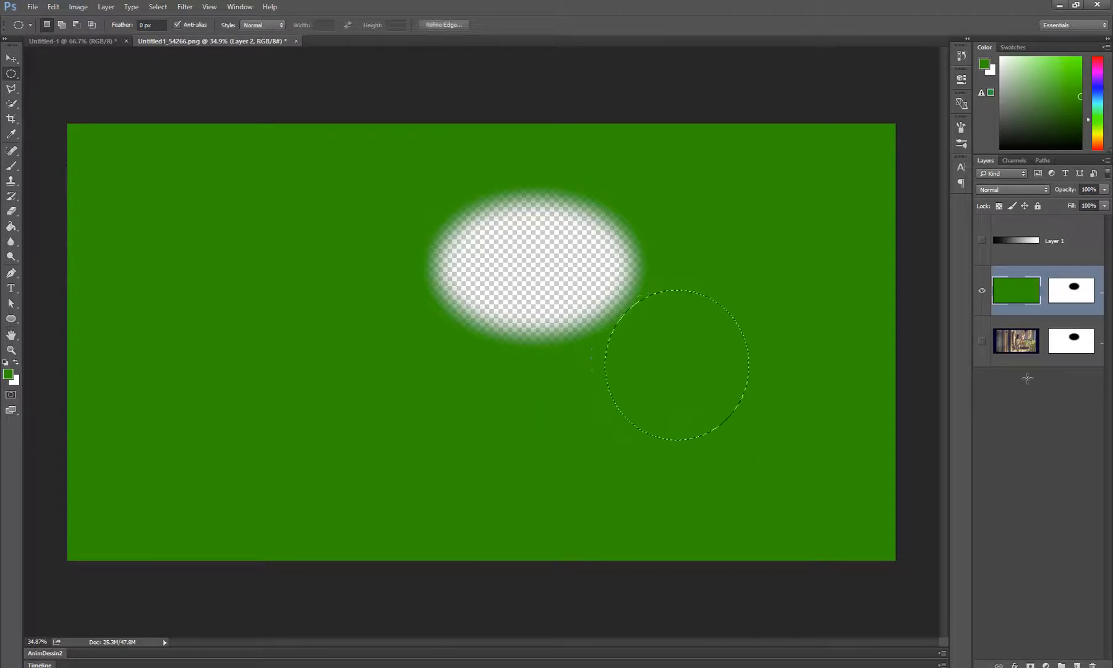
{"action": "right_click", "coordinate": [1073, 289]}
{"action": "left_click", "coordinate": [1072, 290]}
{"action": "left_click", "coordinate": [1071, 291]}
{"action": "right_click", "coordinate": [1070, 295]}
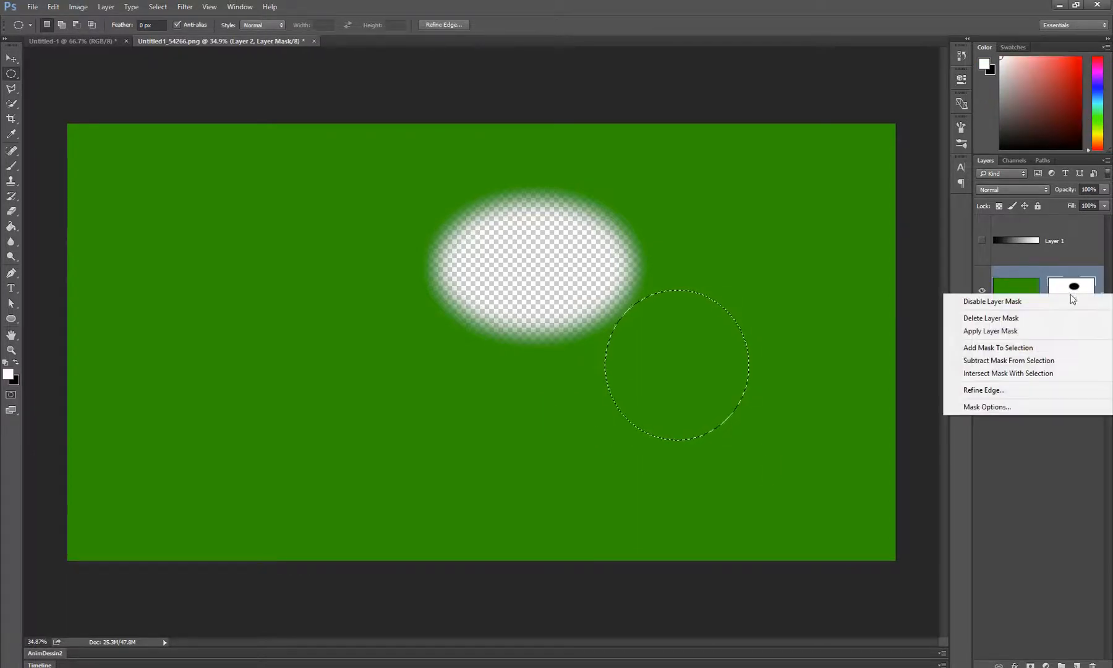
{"action": "left_click", "coordinate": [1018, 348]}
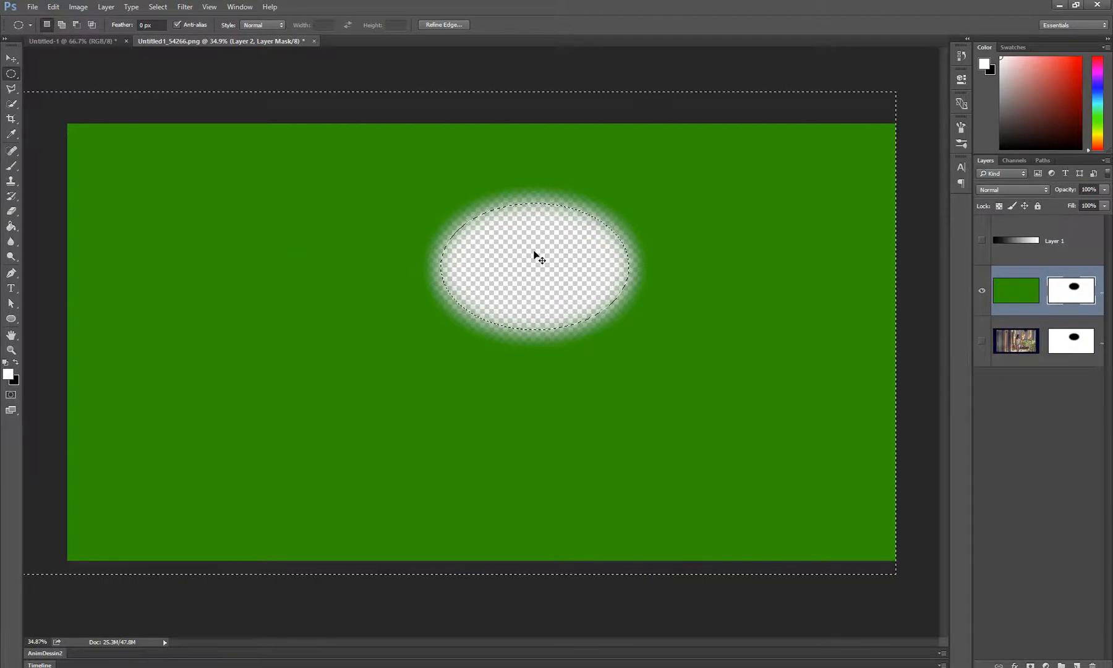
{"action": "key", "text": "ctrl+z"}
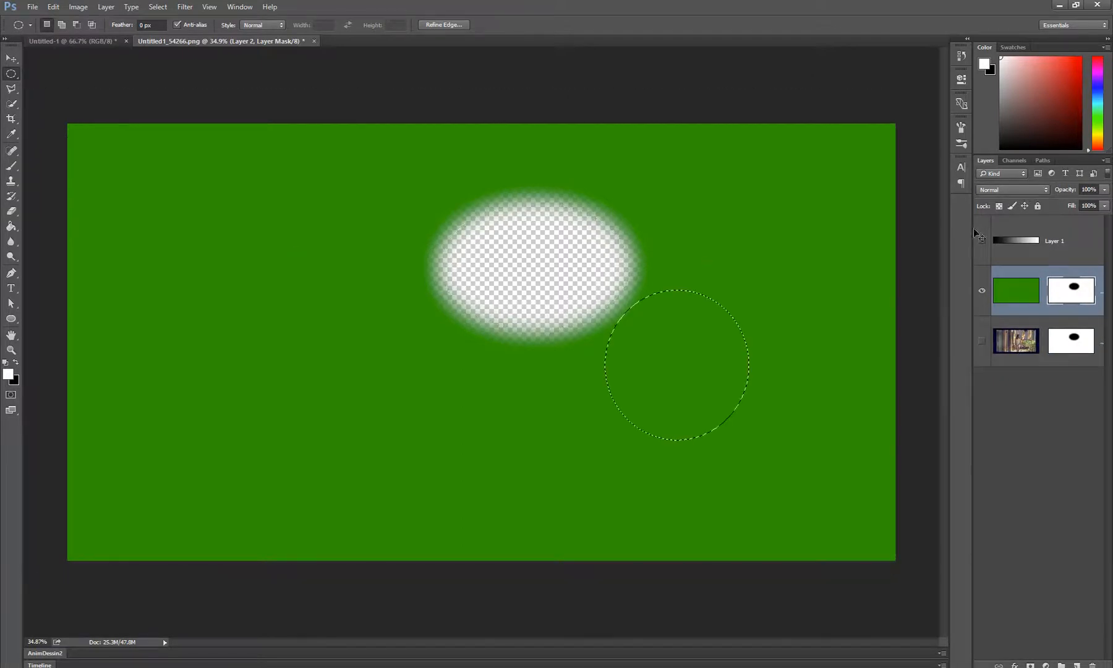
{"action": "key", "text": "ctrl+d"}
{"action": "right_click", "coordinate": [1080, 296]}
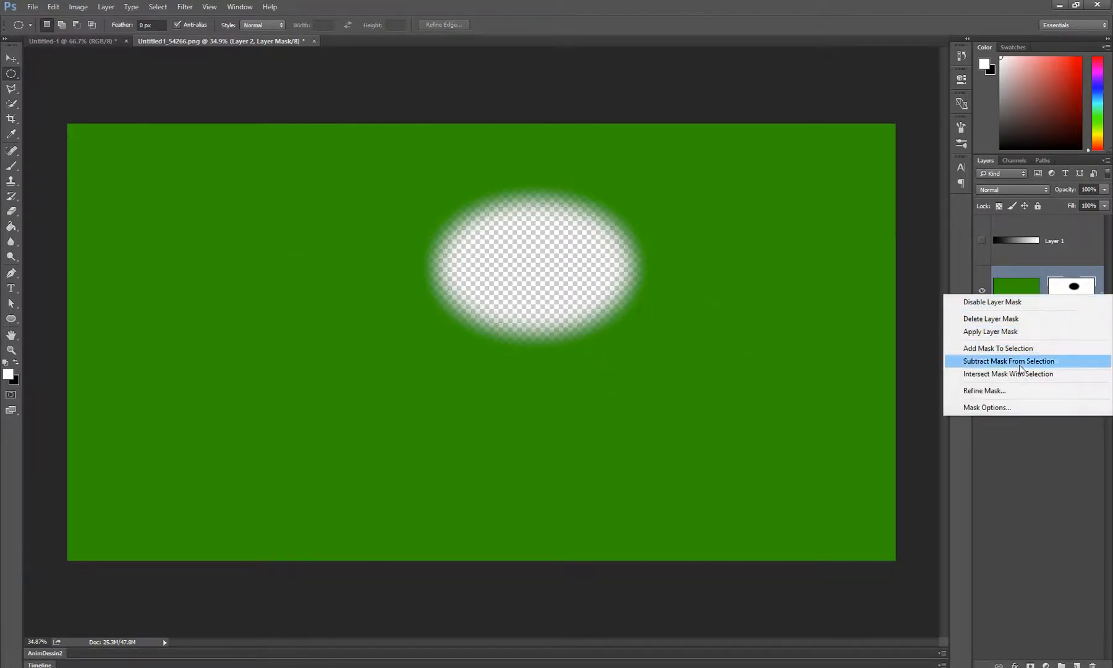
{"action": "left_click", "coordinate": [1076, 290]}
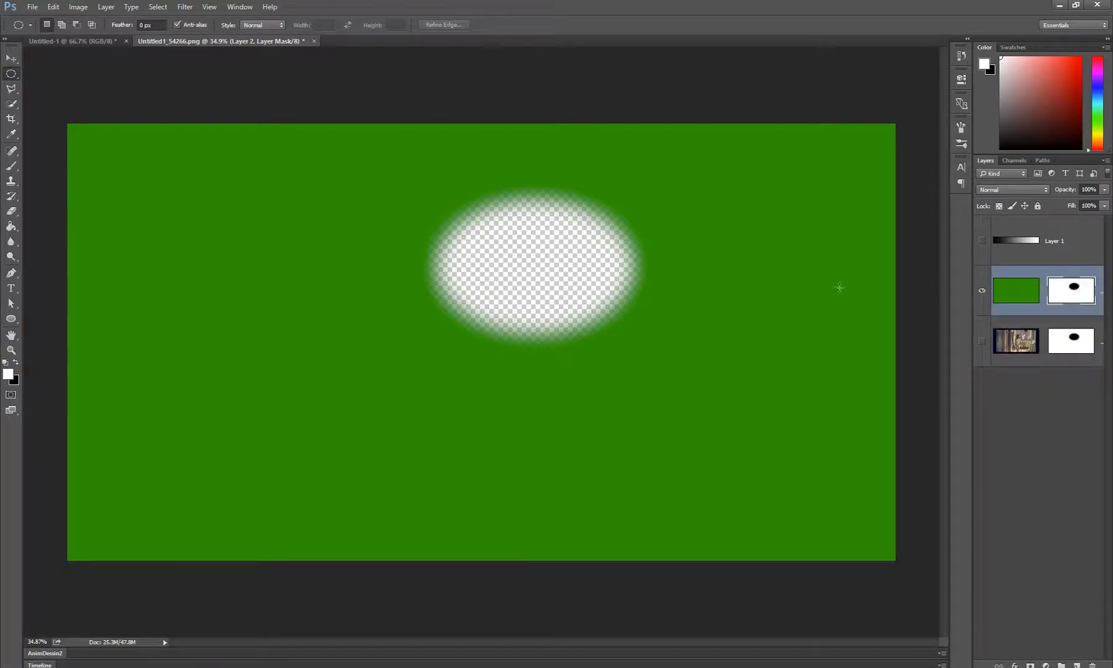
{"action": "key", "text": "z"}
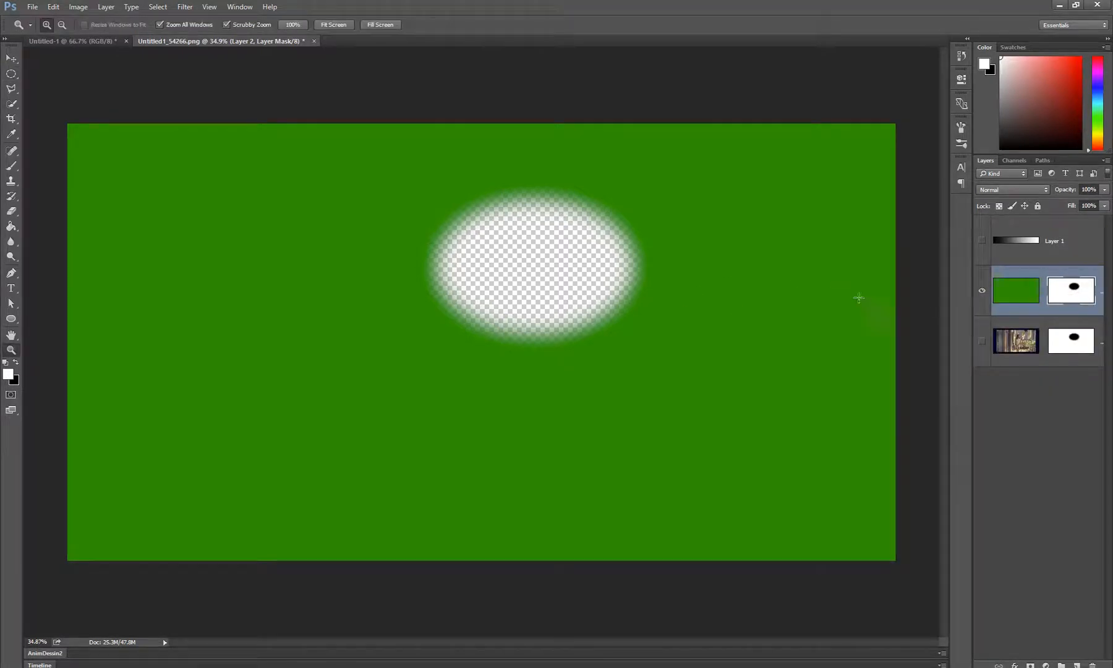
Load Layer 2's green pixels as a selection, deselect them, and make the layer's mask active again
{"action": "left_click", "coordinate": [1023, 299]}
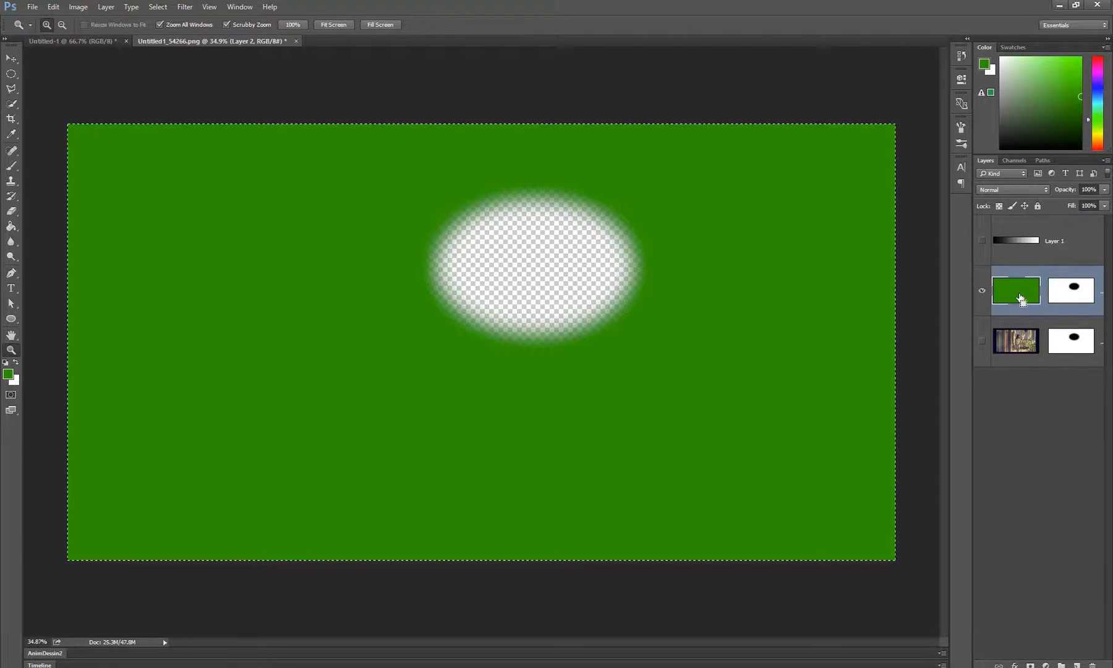
{"action": "left_click", "coordinate": [1020, 298], "text": "ctrl"}
{"action": "key", "text": "ctrl+d"}
{"action": "left_click", "coordinate": [1073, 298]}
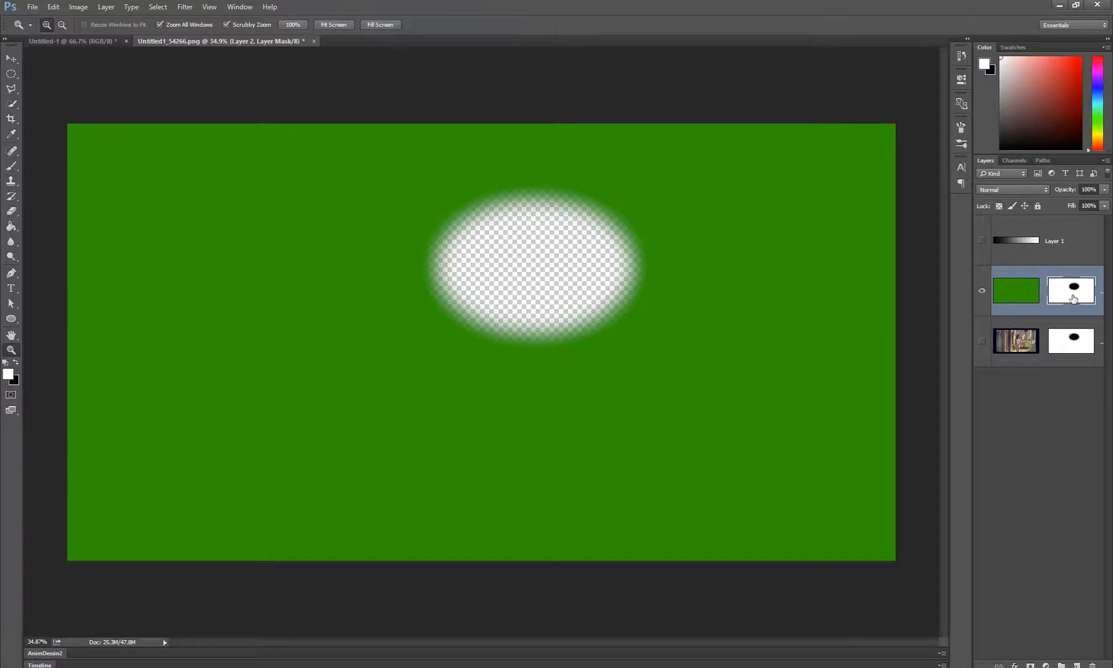
Load Layer 2's mask as a selection, inspect the outline around the hole, and deselect it
{"action": "left_click_drag", "start_coordinate": [1073, 298], "coordinate": [1074, 290]}
{"action": "left_click", "coordinate": [1074, 292], "text": "ctrl"}
{"action": "scroll", "coordinate": [476, 250], "scroll_direction": "up", "scroll_amount": 2}
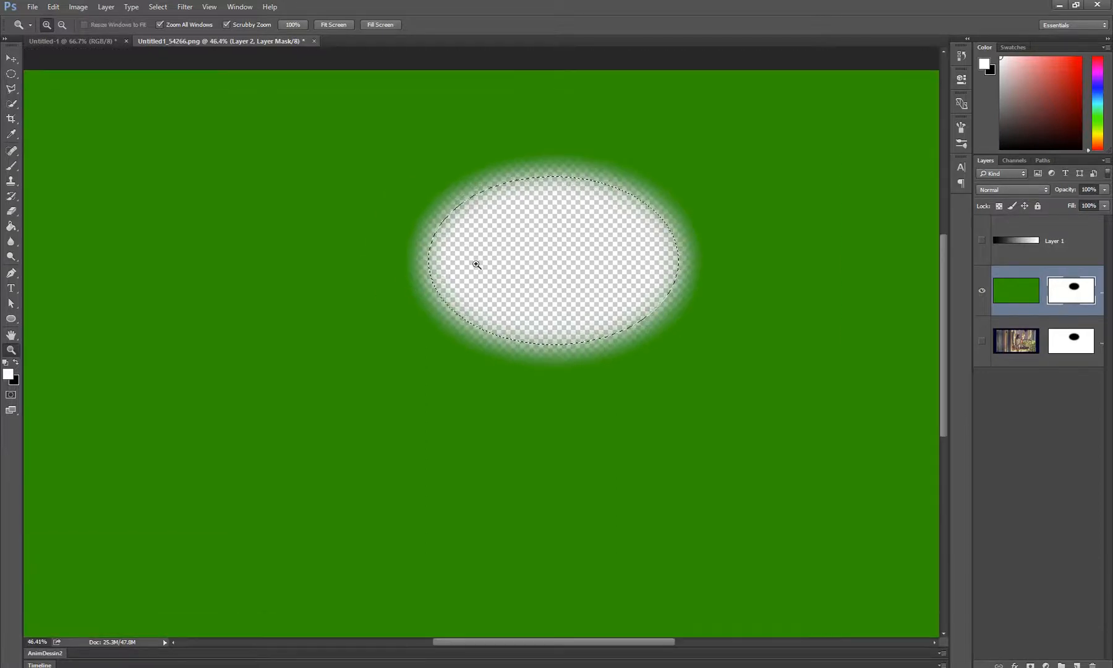
{"action": "scroll", "coordinate": [542, 343], "scroll_direction": "down", "scroll_amount": 4}
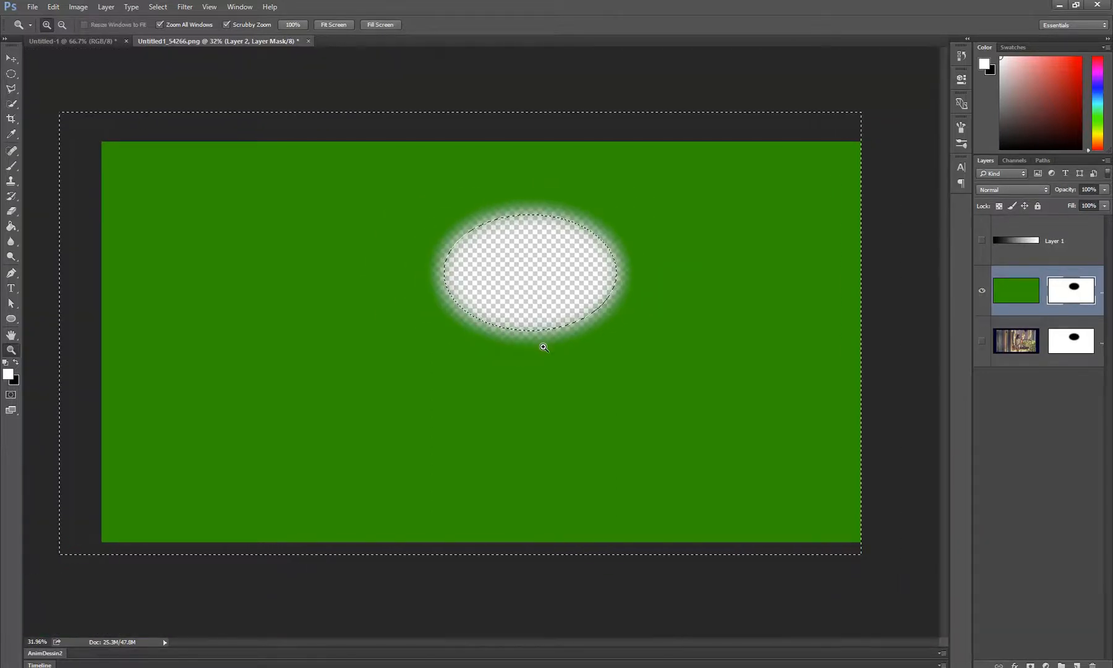
{"action": "key", "text": "ctrl+d"}
Paint a winding brown stroke with a size 155 brush on a new layer above Layer 2, and load the stroke as a selection
{"action": "left_click", "coordinate": [1084, 667]}
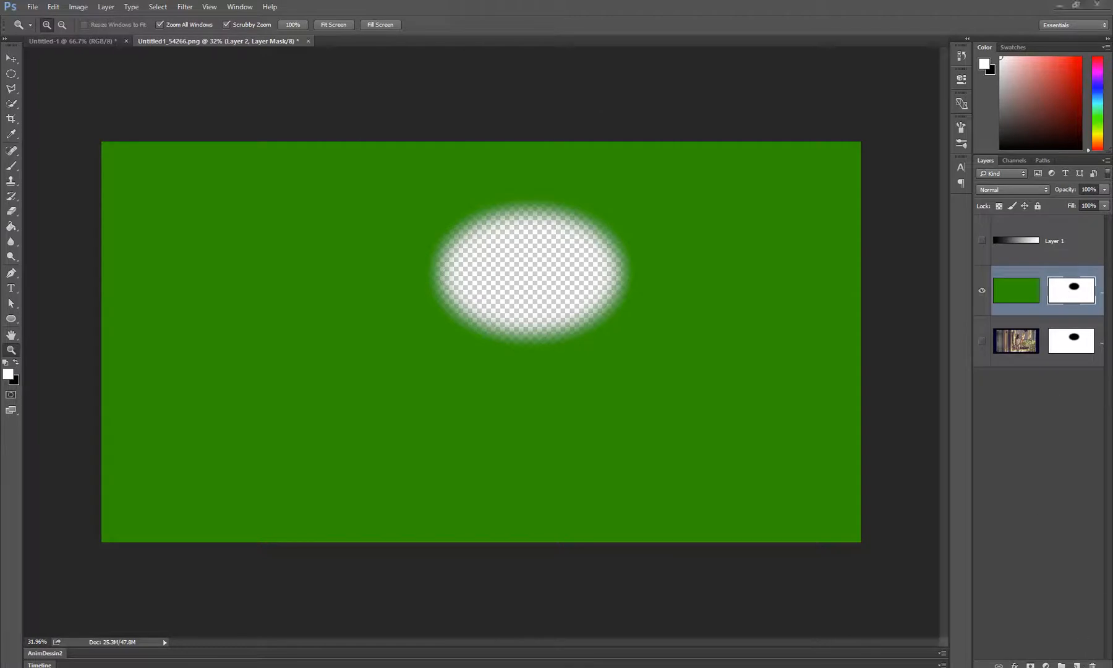
{"action": "left_click", "coordinate": [1077, 665]}
{"action": "left_click", "coordinate": [1077, 665]}
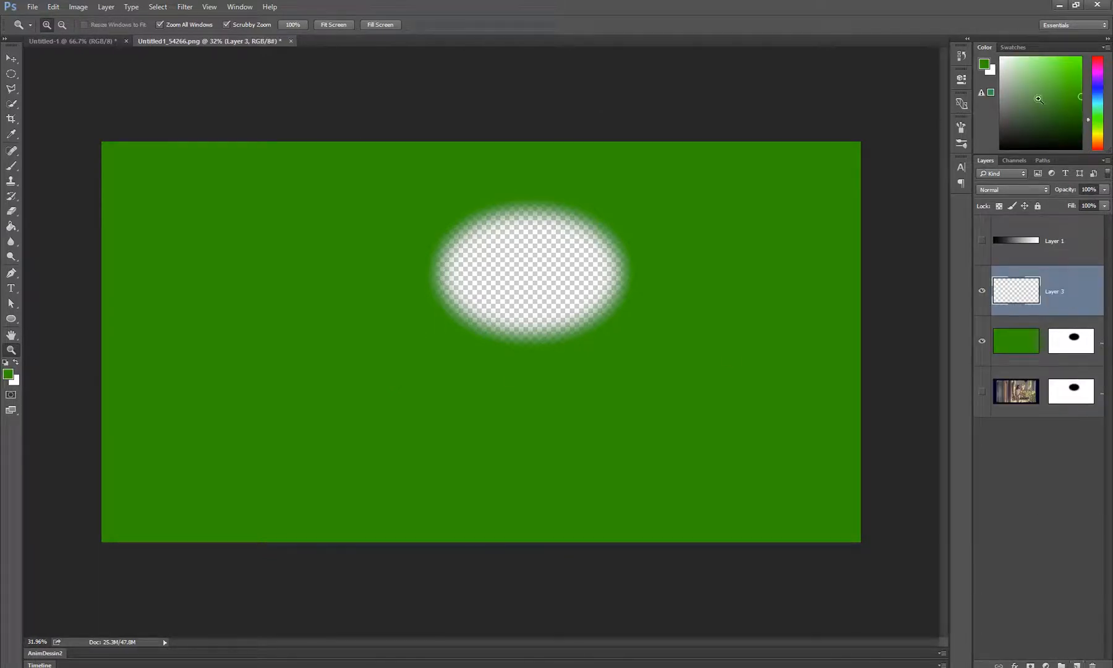
{"action": "left_click", "coordinate": [1095, 142]}
{"action": "key", "text": "b"}
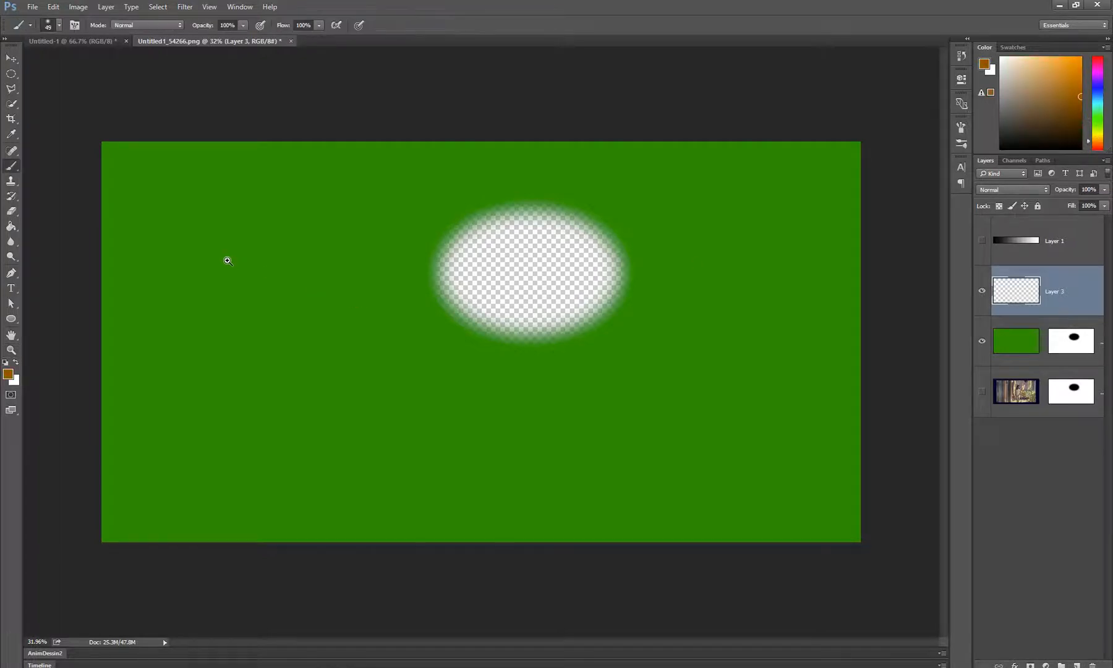
{"action": "right_click", "coordinate": [231, 274], "text": "alt"}
{"action": "mouse_move", "coordinate": [238, 230]}
{"action": "left_mouse_down"}
{"action": "mouse_move", "coordinate": [234, 272]}
{"action": "mouse_move", "coordinate": [277, 372]}
{"action": "mouse_move", "coordinate": [337, 443]}
{"action": "mouse_move", "coordinate": [405, 410]}
{"action": "left_mouse_up"}
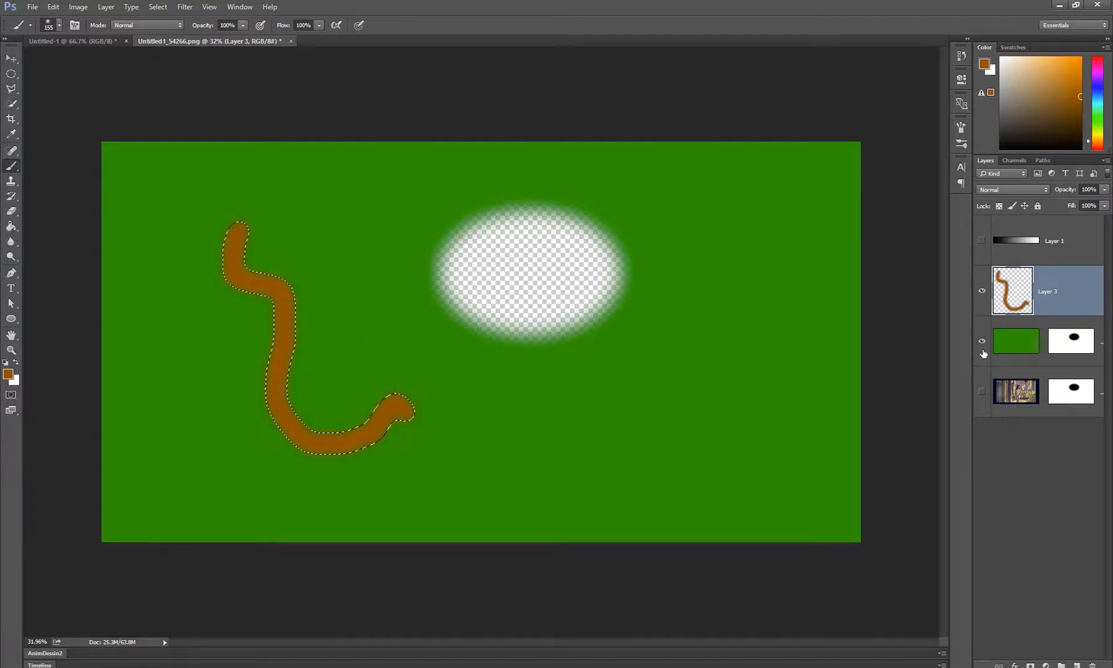
Hide Layer 3 and the green Layer 2, and show the photo layer
{"action": "left_click", "coordinate": [981, 341]}
{"action": "left_click", "coordinate": [982, 290]}
{"action": "left_click", "coordinate": [982, 391]}
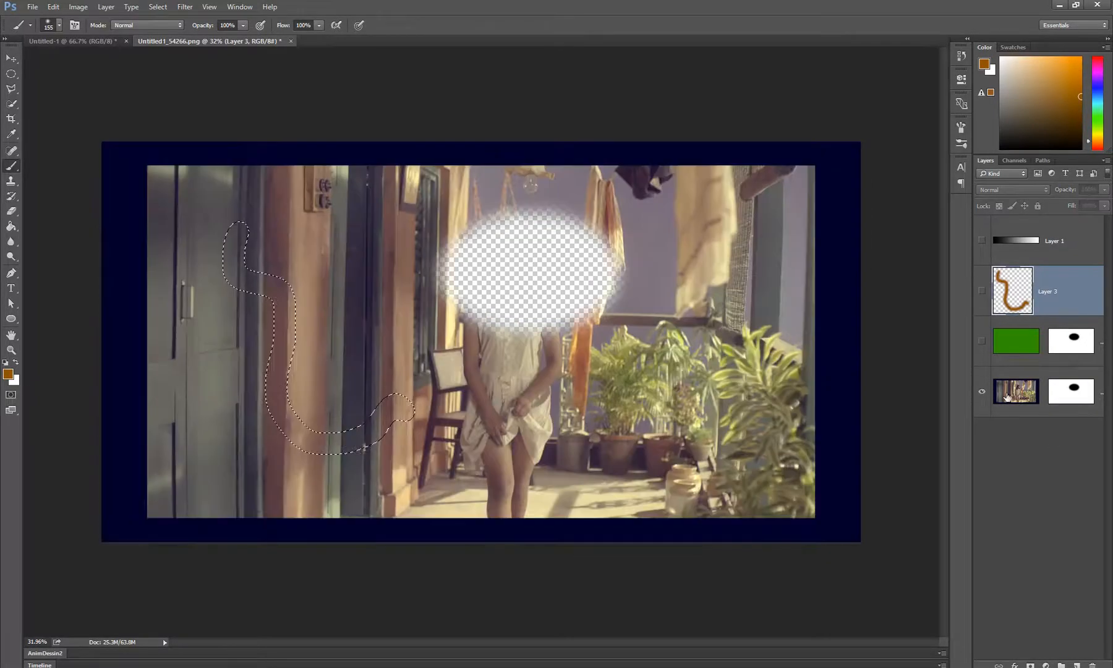
Delete the photo layer's existing mask and add a new one from the stroke-shaped selection
{"action": "left_click", "coordinate": [1009, 396]}
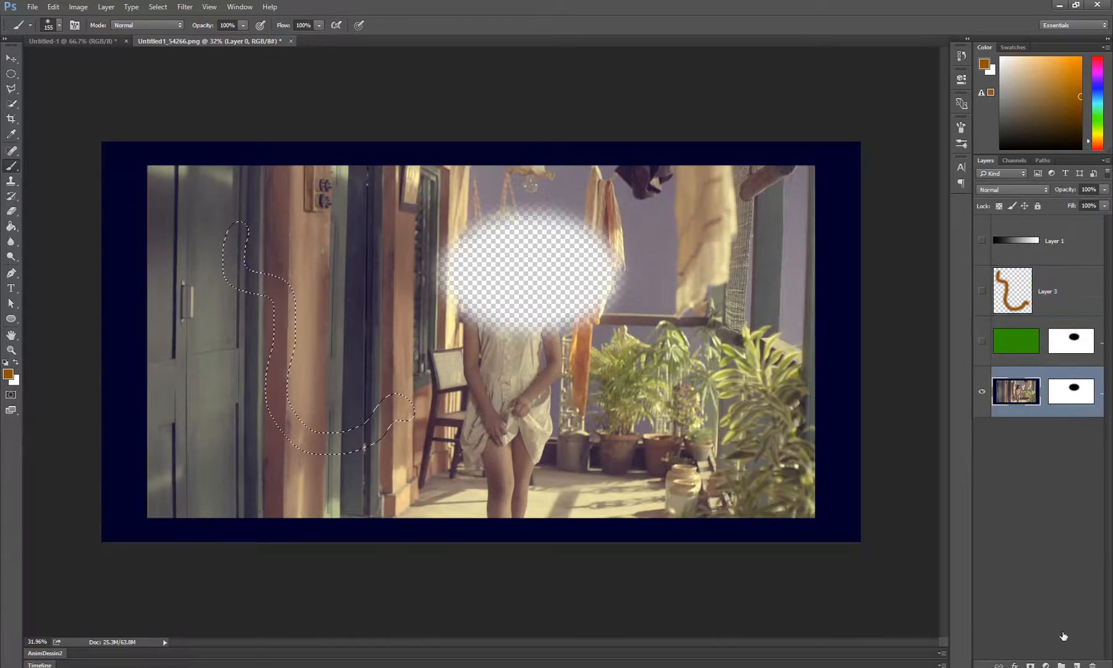
{"action": "left_click", "coordinate": [1071, 390]}
{"action": "right_click", "coordinate": [1071, 400]}
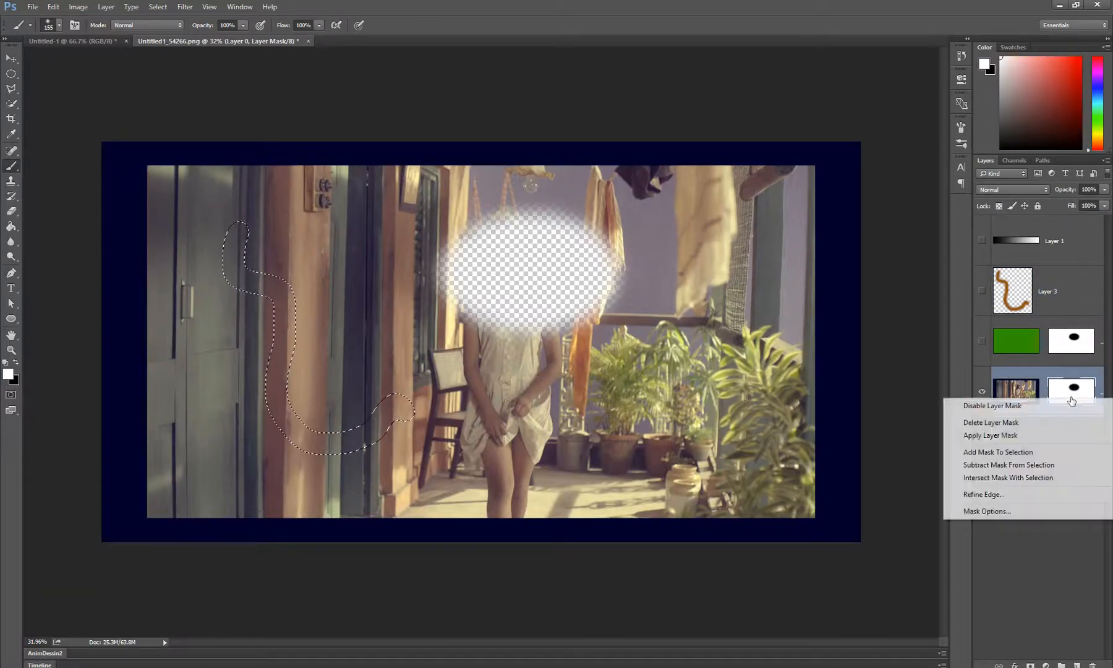
{"action": "left_click", "coordinate": [1026, 423]}
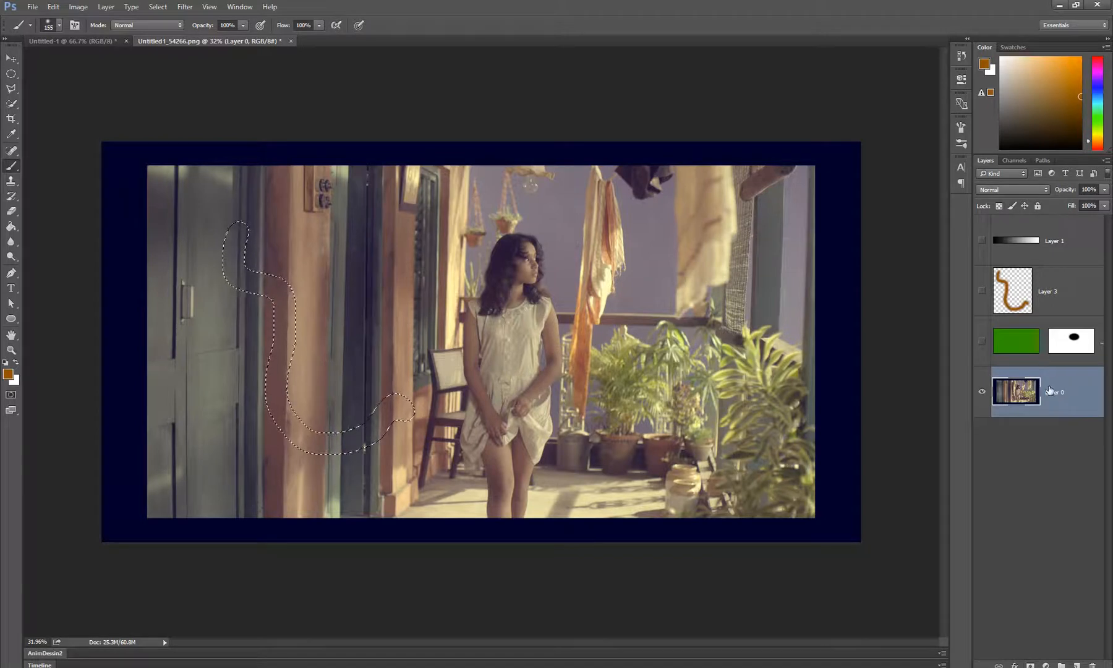
{"action": "left_click", "coordinate": [1030, 664]}
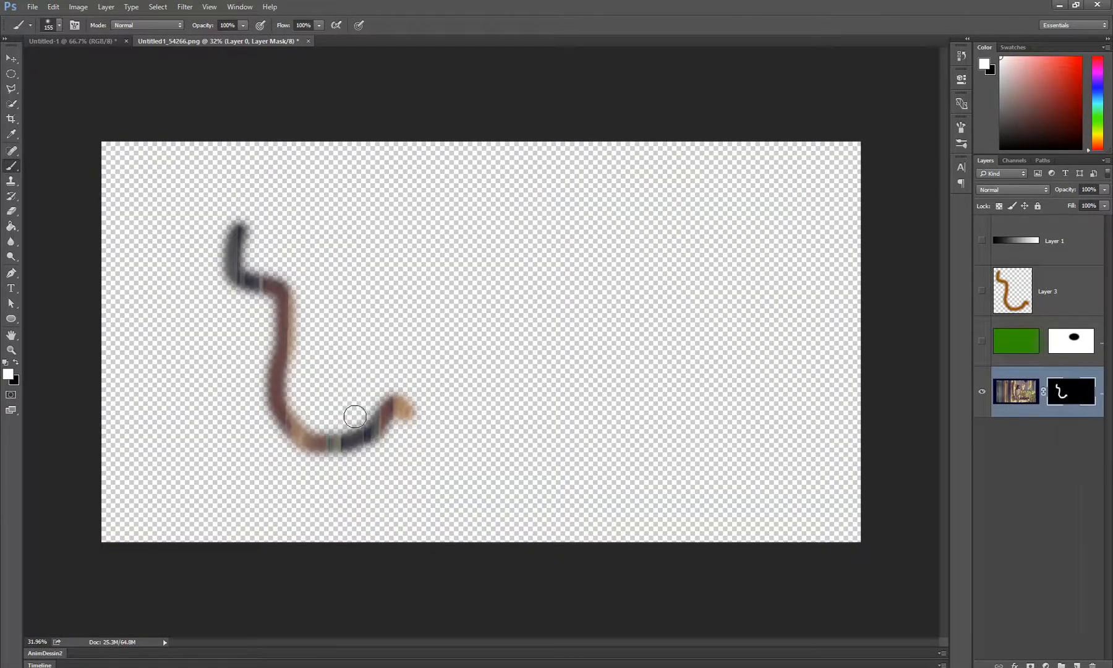
Unlink the photo layer from its mask, try moving only the photo behind the stroke shape, and undo the move
{"action": "key", "text": "v"}
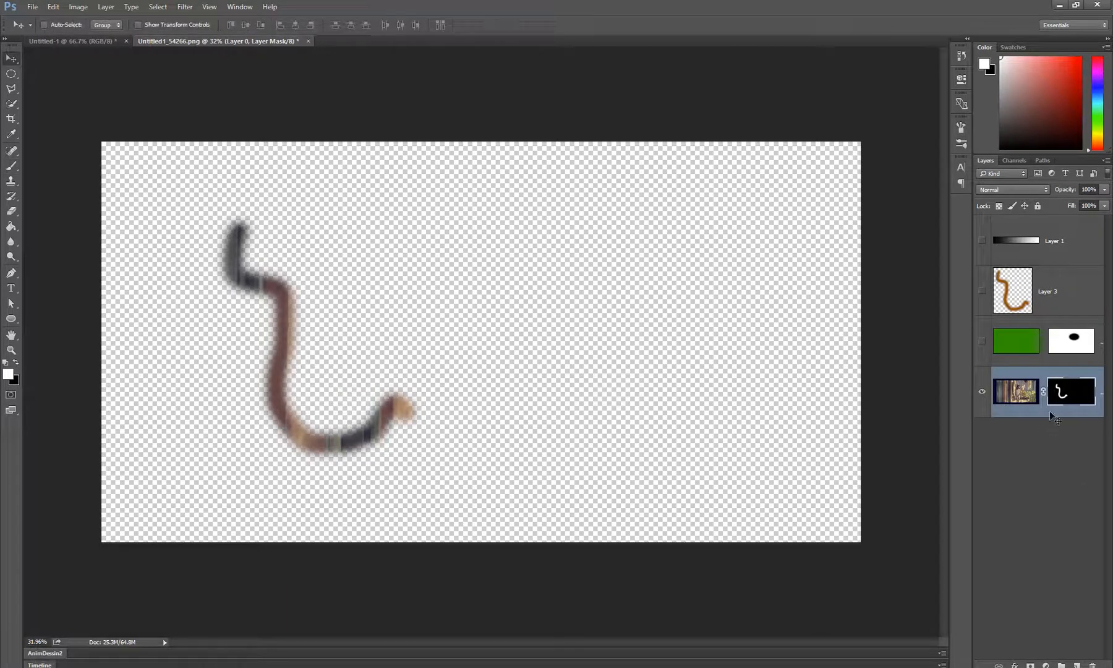
{"action": "left_click", "coordinate": [1040, 391]}
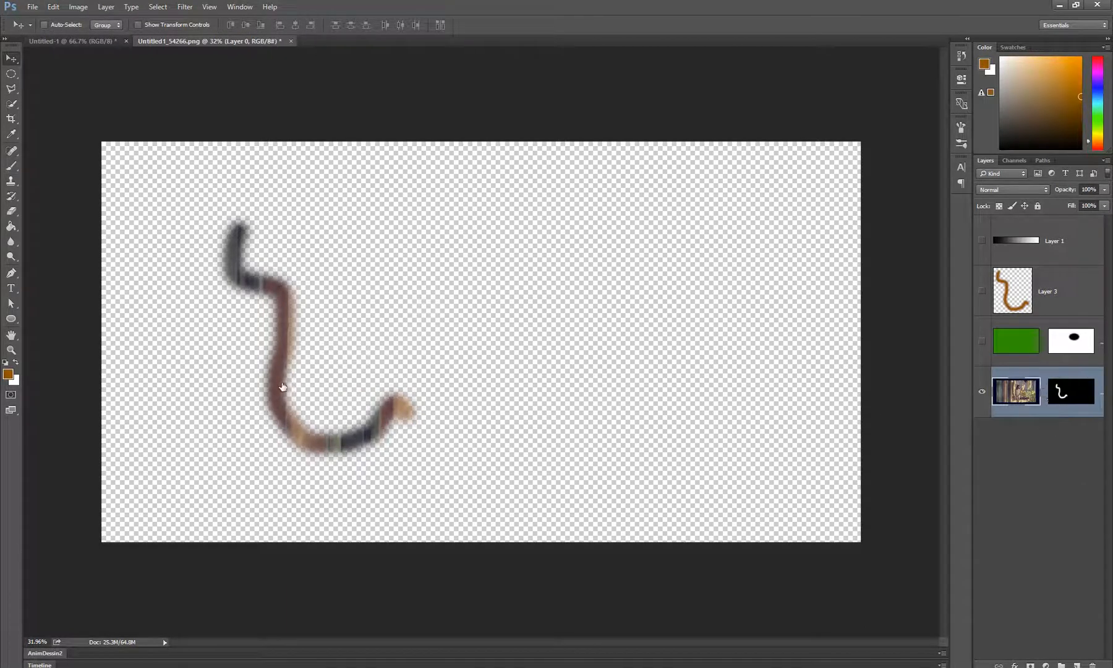
{"action": "left_click_drag", "start_coordinate": [283, 389], "coordinate": [245, 252]}
{"action": "key", "text": "ctrl+z"}
Invert the photo layer's mask so the stroke shape cuts a hole in the photo
{"action": "left_click", "coordinate": [1076, 399]}
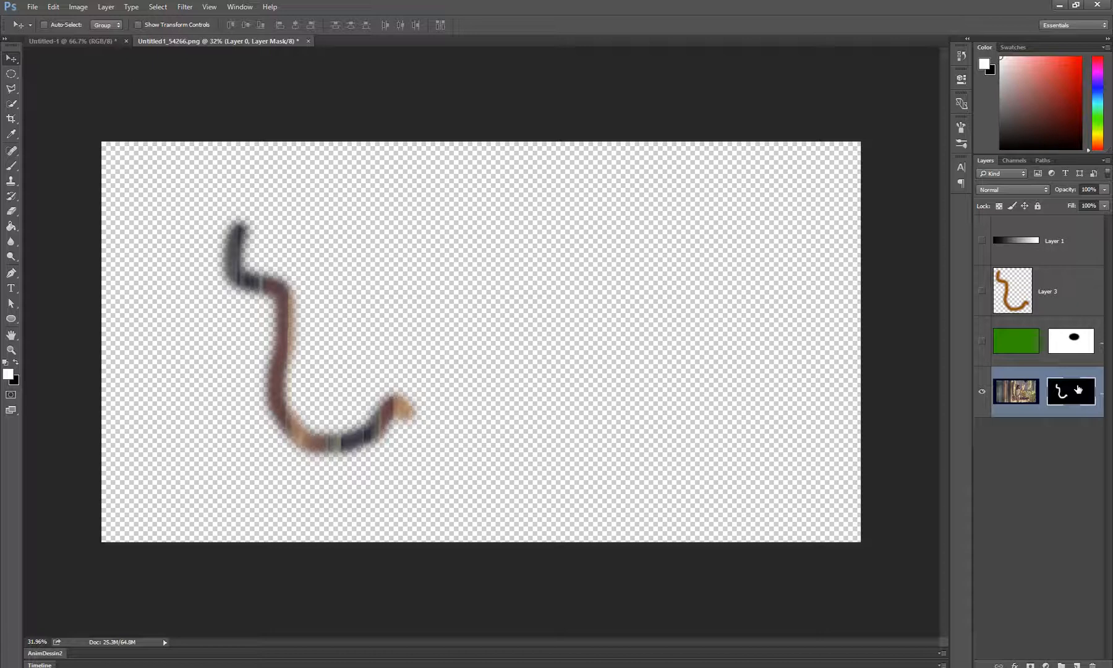
{"action": "key", "text": "ctrl+i"}
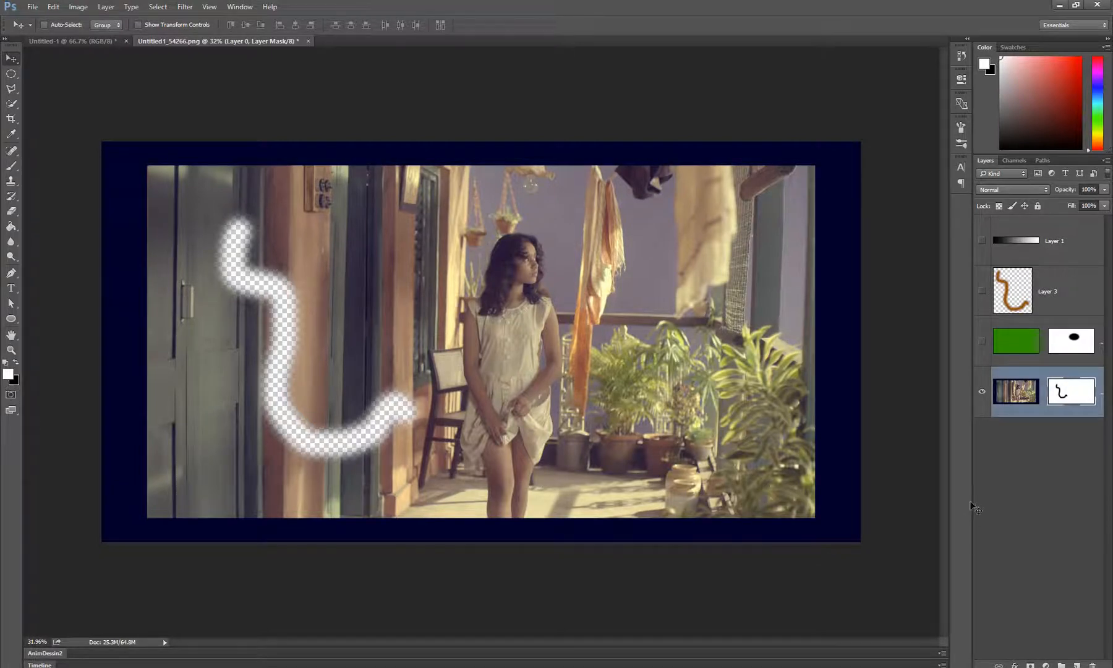
Make the photo layer's pixels active and set the background color to dark red, keeping brown as the foreground
{"action": "left_click", "coordinate": [1017, 394]}
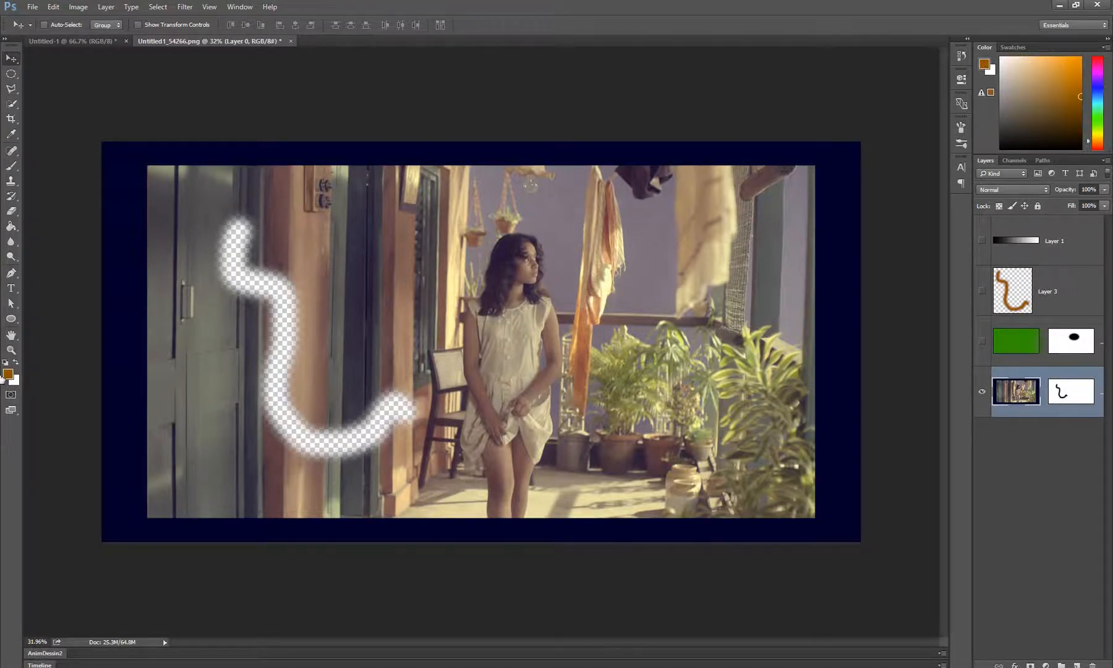
{"action": "key", "text": "x"}
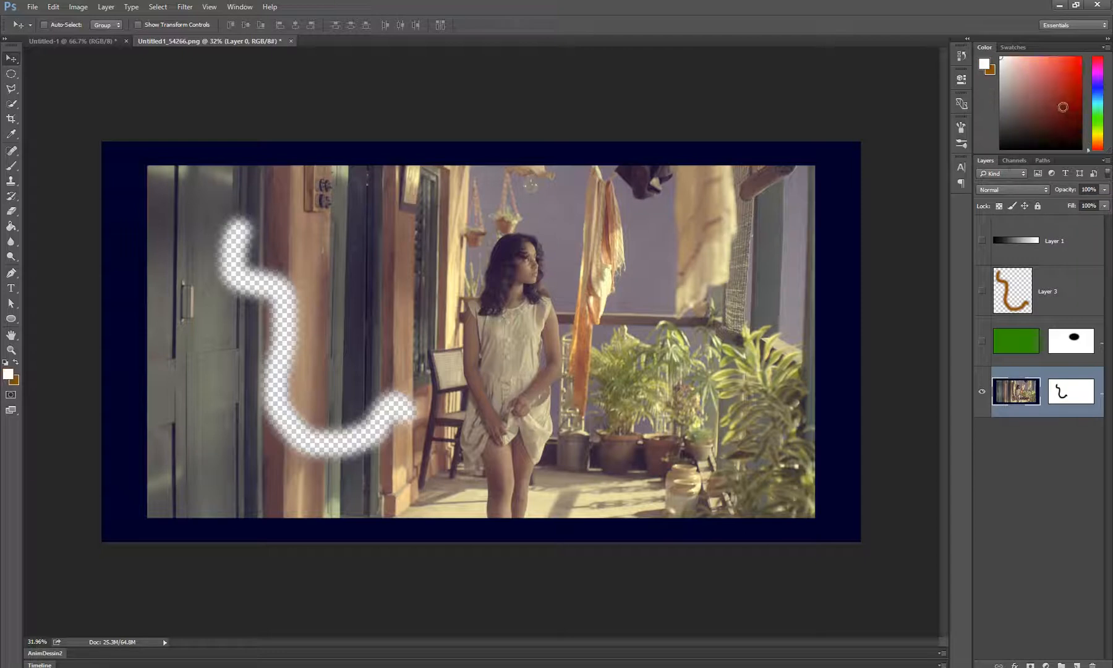
{"action": "left_click", "coordinate": [1063, 108]}
{"action": "key", "text": "x"}
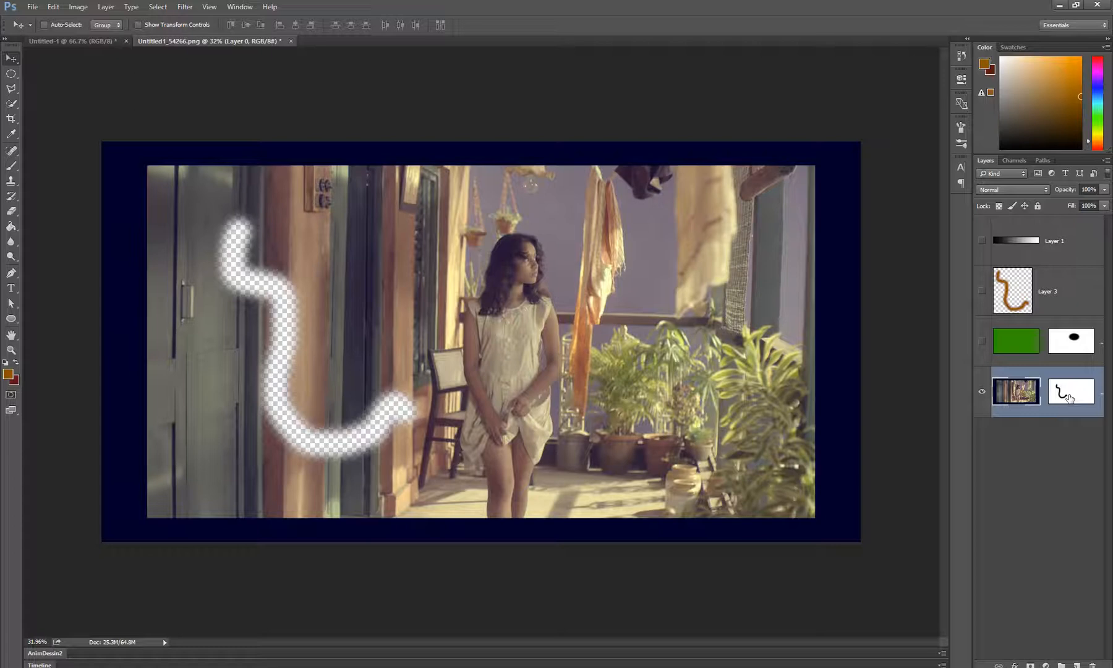
Relink the photo layer and its mask, try moving them together, and undo the moves
{"action": "left_click", "coordinate": [1043, 392]}
{"action": "left_click_drag", "start_coordinate": [443, 347], "coordinate": [497, 142]}
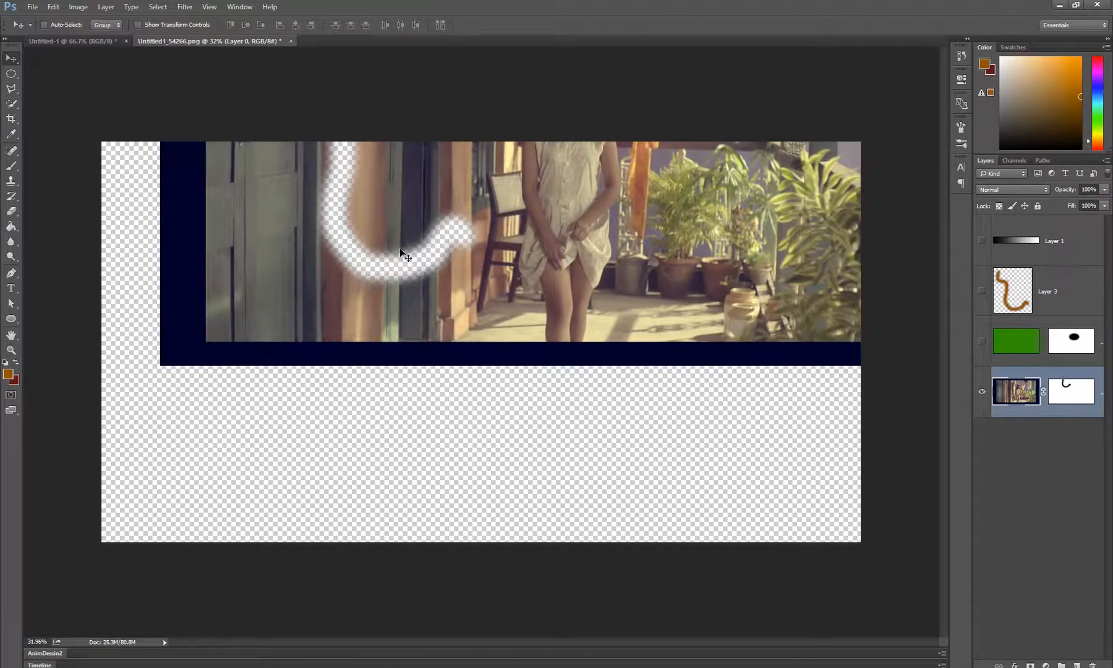
{"action": "left_click_drag", "start_coordinate": [533, 247], "coordinate": [544, 385]}
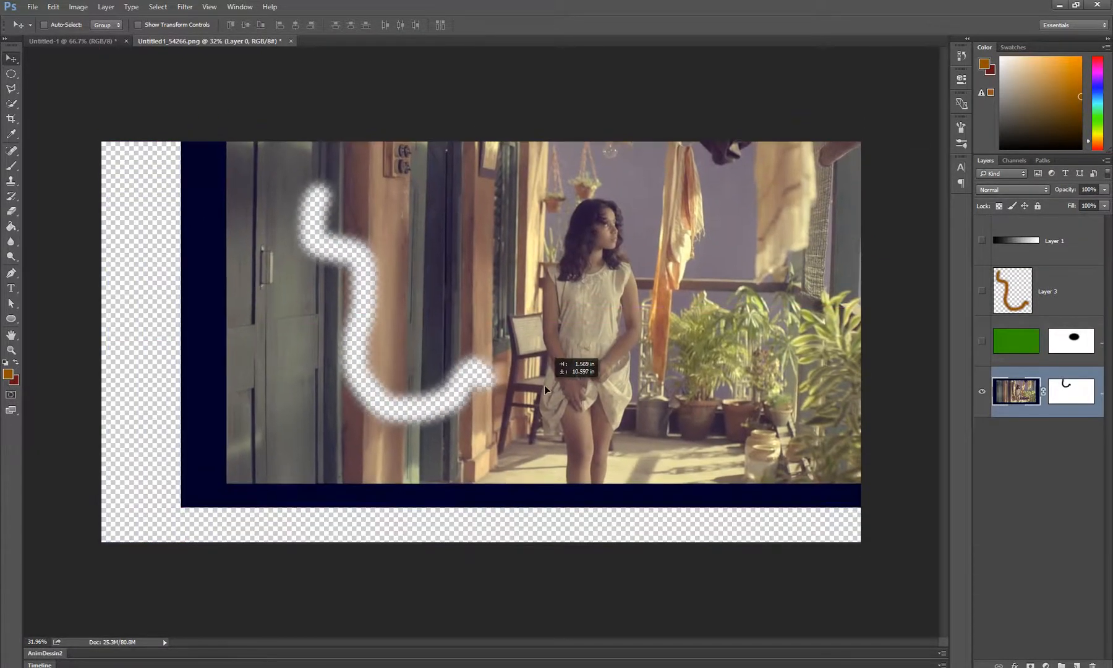
{"action": "key", "text": "ctrl+alt+z"}
{"action": "key", "text": "ctrl+alt+z"}
{"action": "key", "text": "ctrl+alt+z"}
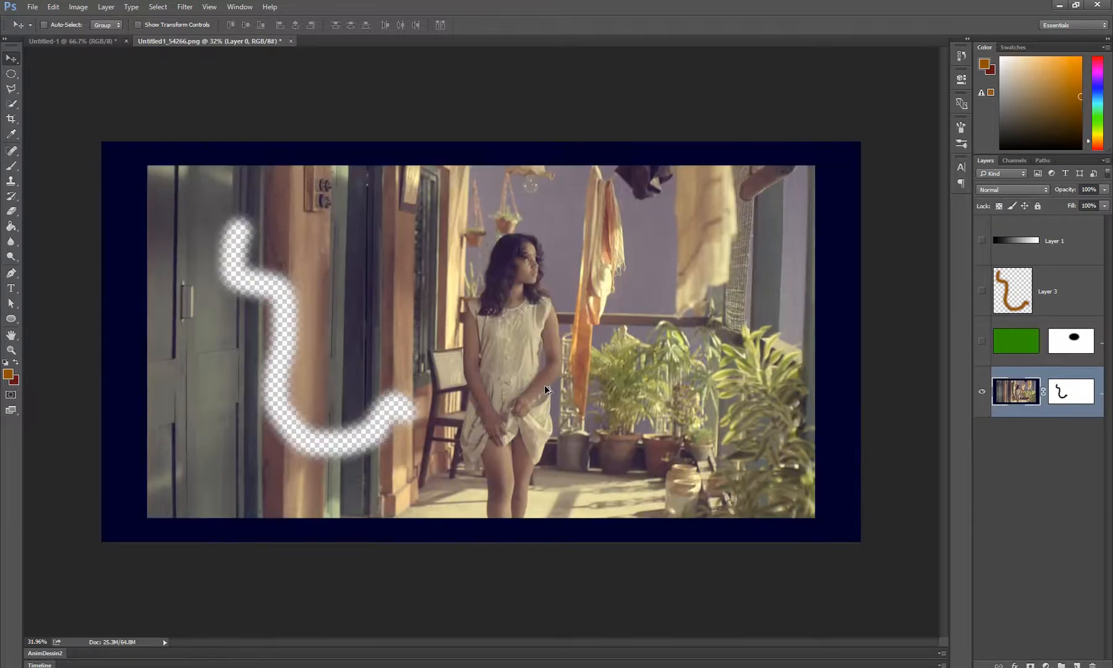
Compare the available adjustment layer types for the photo layer with the direct image adjustments
{"action": "key", "text": "z"}
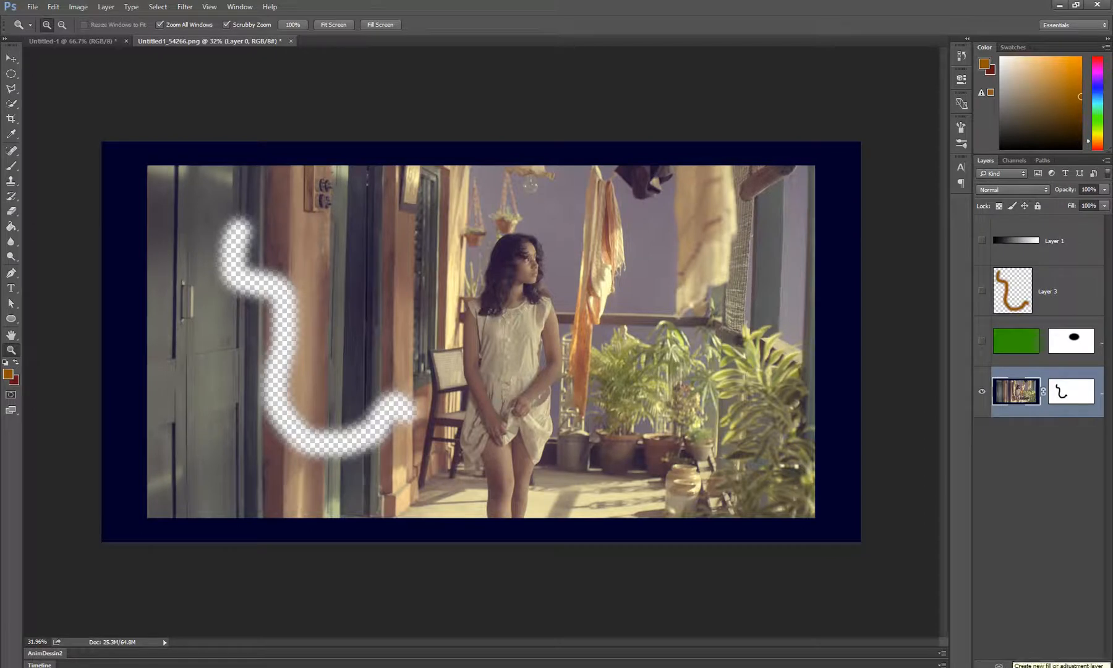
{"action": "left_click", "coordinate": [1036, 581]}
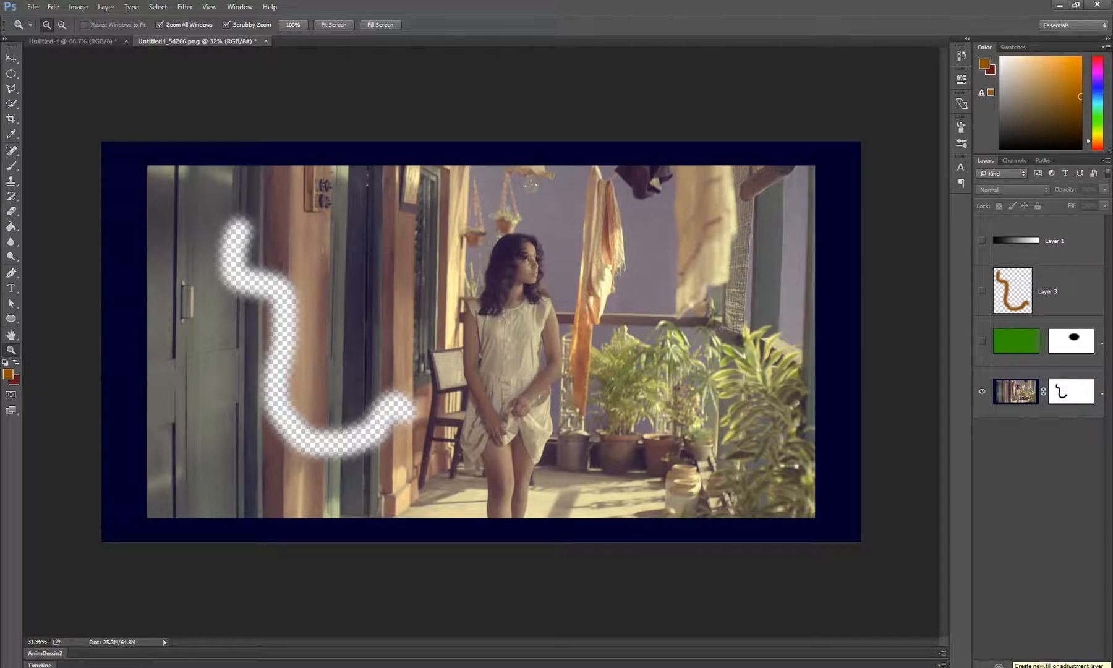
{"action": "left_click", "coordinate": [1020, 395]}
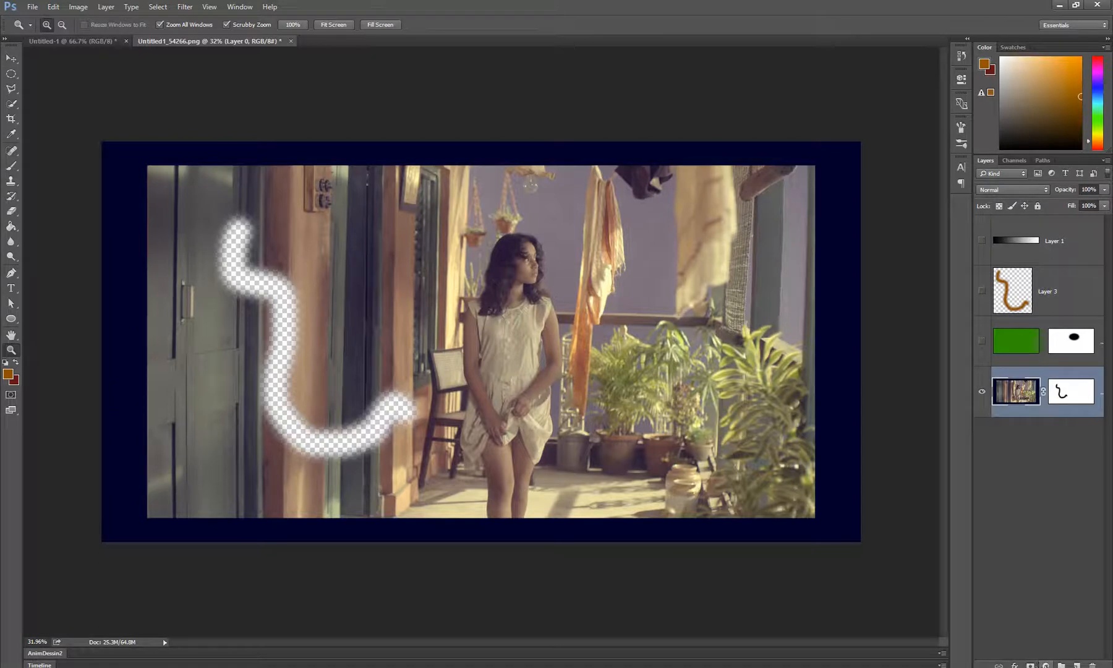
{"action": "left_click", "coordinate": [1045, 664]}
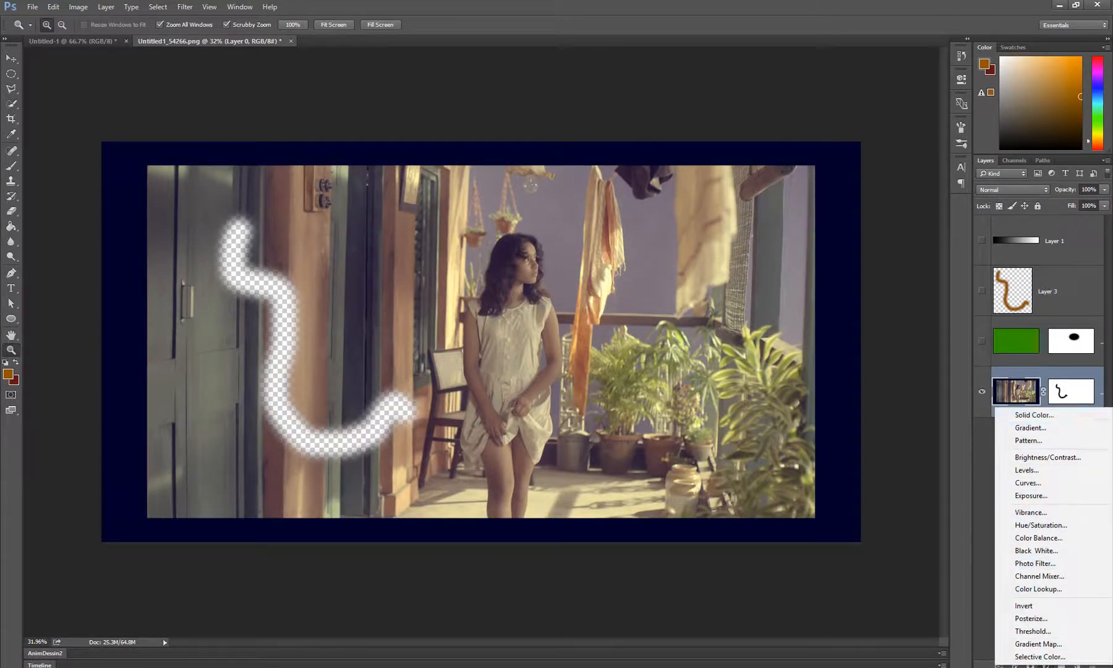
{"action": "left_click", "coordinate": [73, 7]}
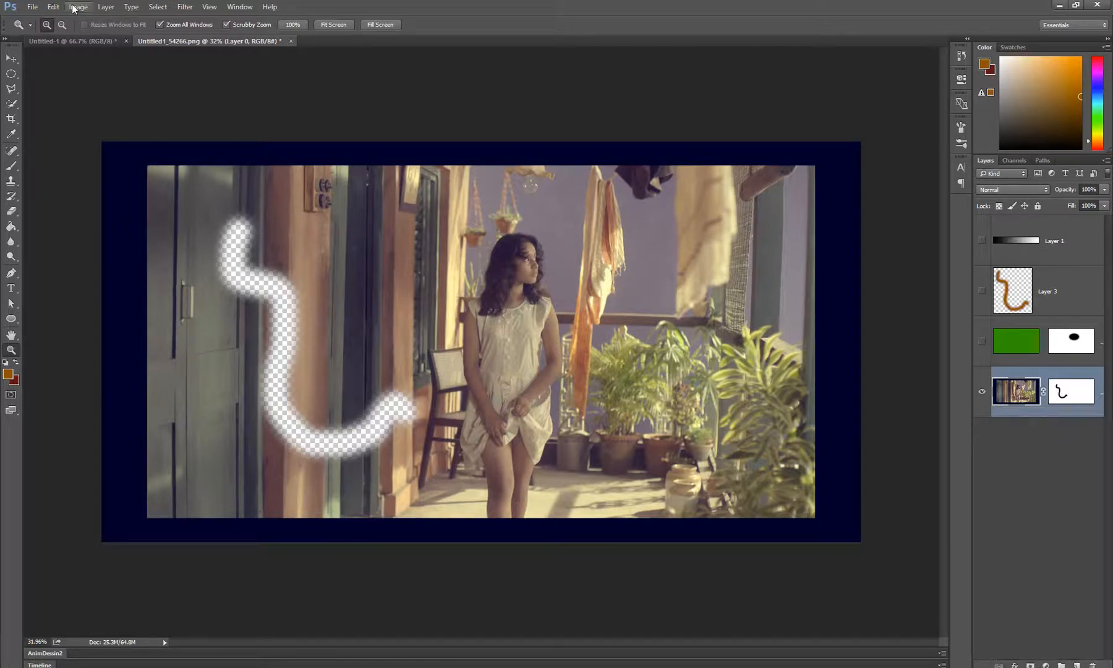
{"action": "left_click", "coordinate": [73, 8]}
{"action": "mouse_move", "coordinate": [99, 36]}
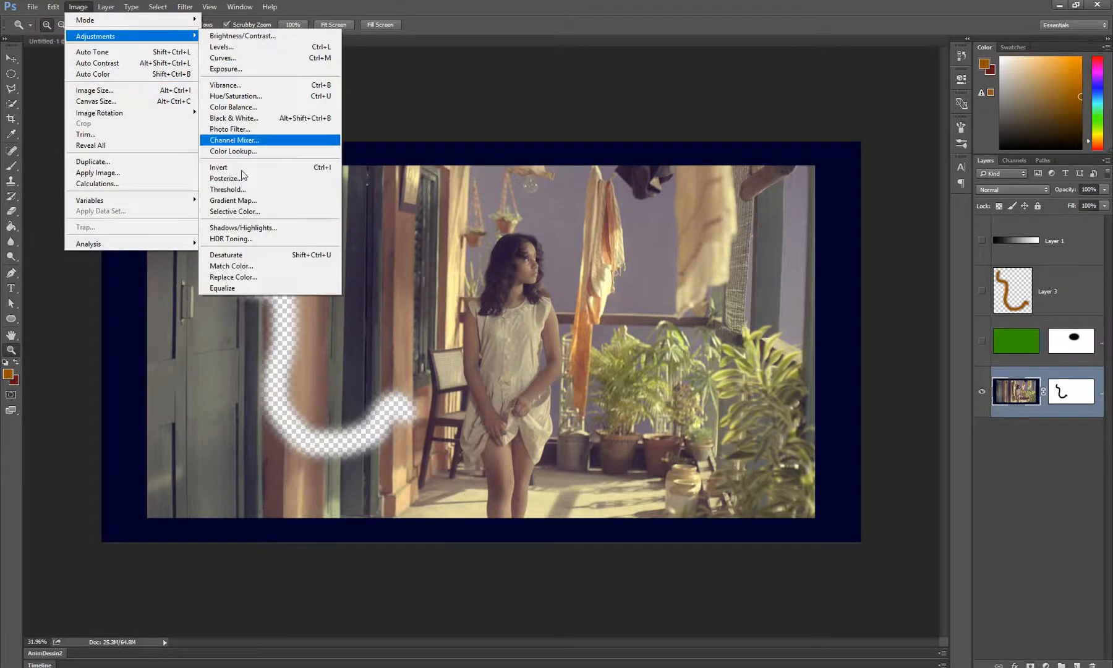
Add a Levels adjustment layer above the photo and lower its RGB output white level to 204
{"action": "left_click", "coordinate": [1045, 664]}
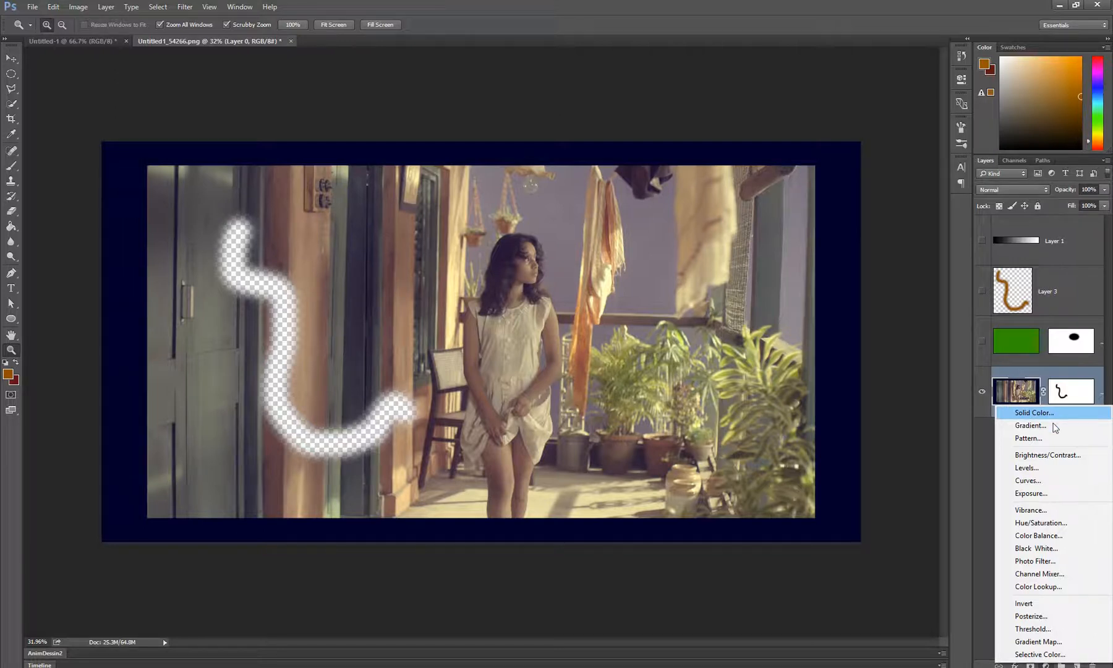
{"action": "left_click", "coordinate": [1056, 468]}
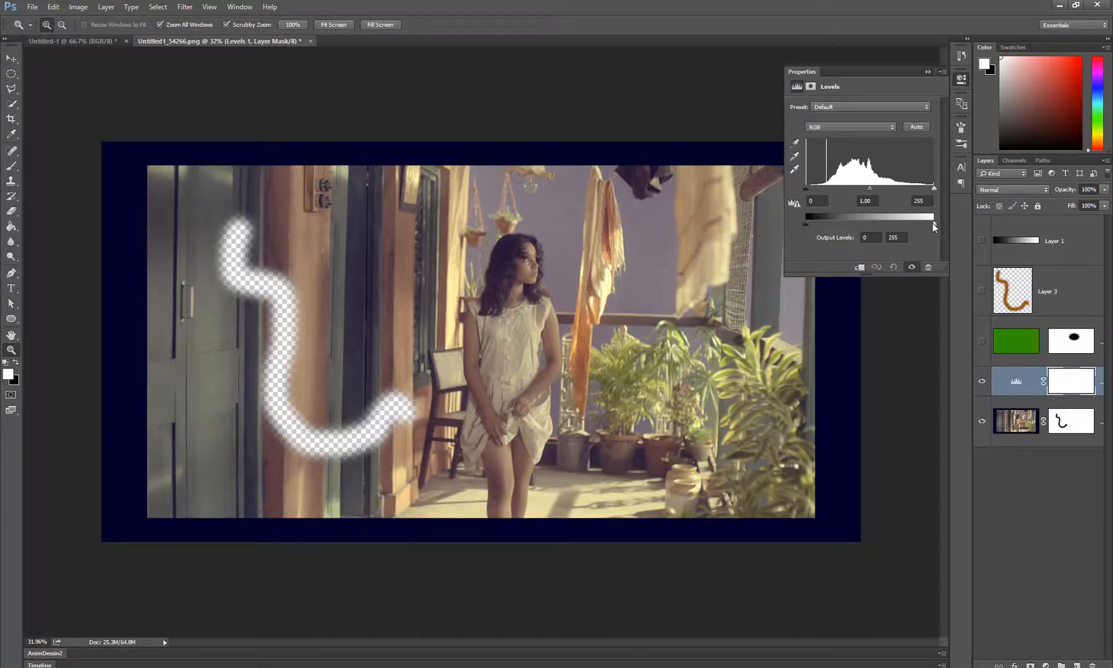
{"action": "left_click_drag", "start_coordinate": [932, 223], "coordinate": [909, 223]}
Set the Levels adjustment's red channel midtones to 2.20 and the blue channel's output white level to 140
{"action": "left_click", "coordinate": [856, 126]}
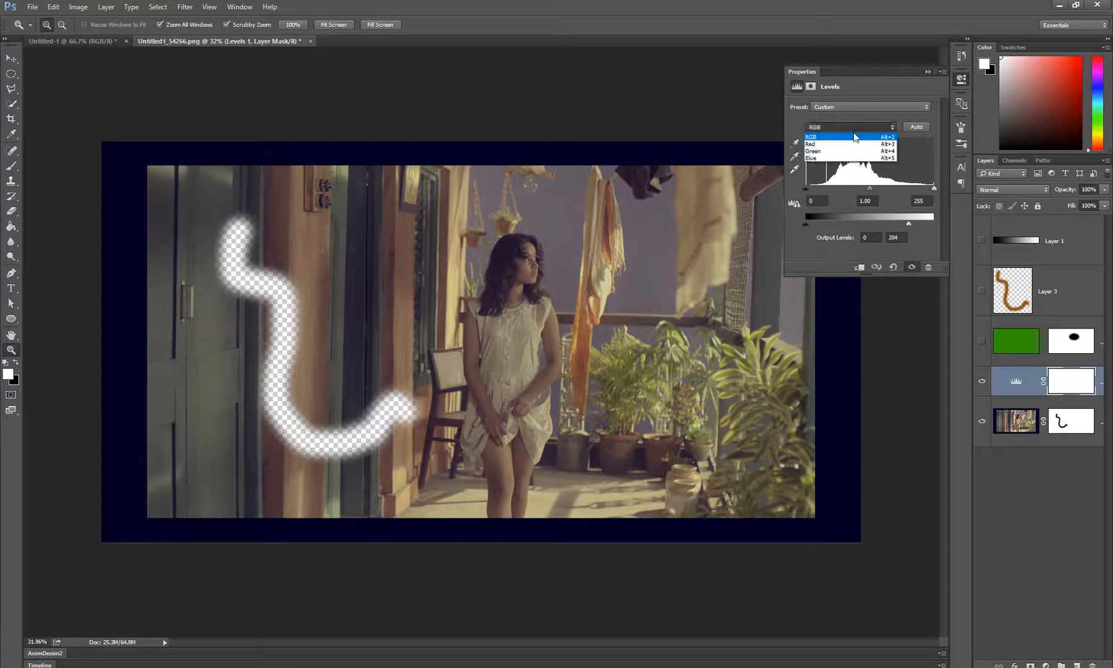
{"action": "left_click", "coordinate": [858, 135]}
{"action": "left_click_drag", "start_coordinate": [866, 192], "coordinate": [836, 199]}
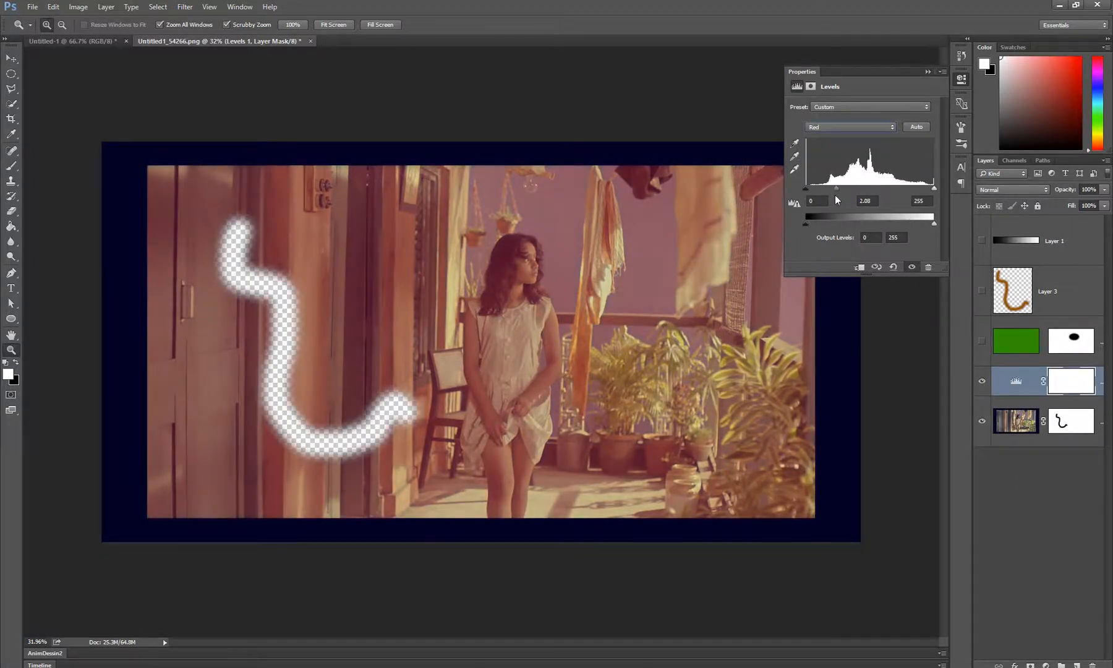
{"action": "left_click", "coordinate": [838, 128]}
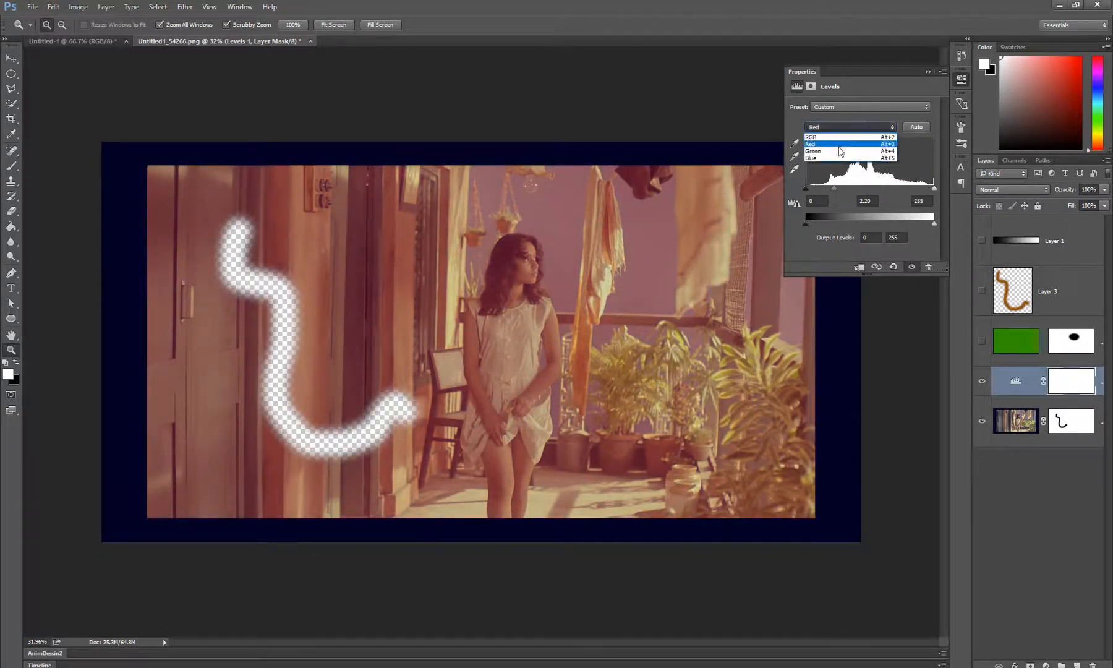
{"action": "left_click", "coordinate": [839, 158]}
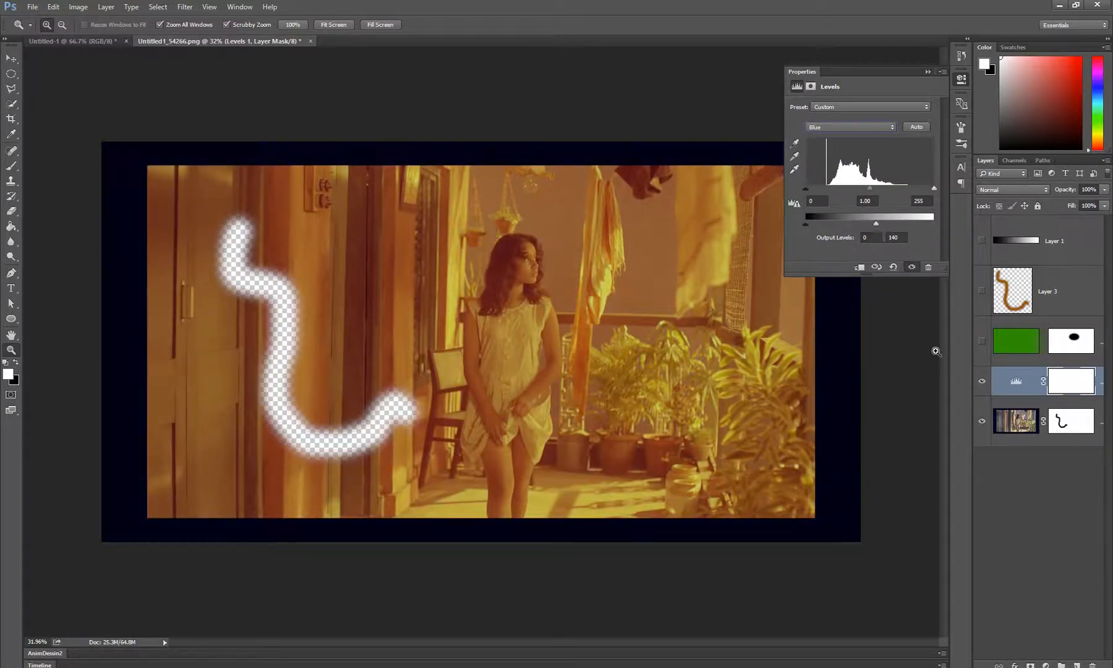
Close the Levels settings and hide the Levels adjustment layer to view the original photo colors
{"action": "left_click", "coordinate": [929, 72]}
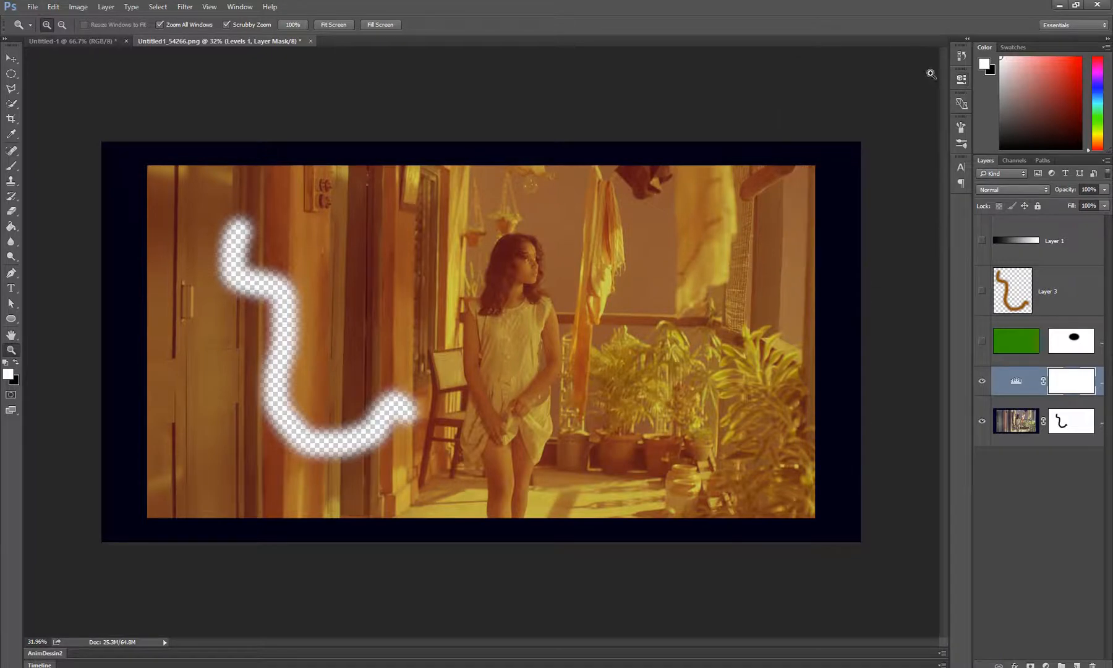
{"action": "left_click", "coordinate": [982, 384]}
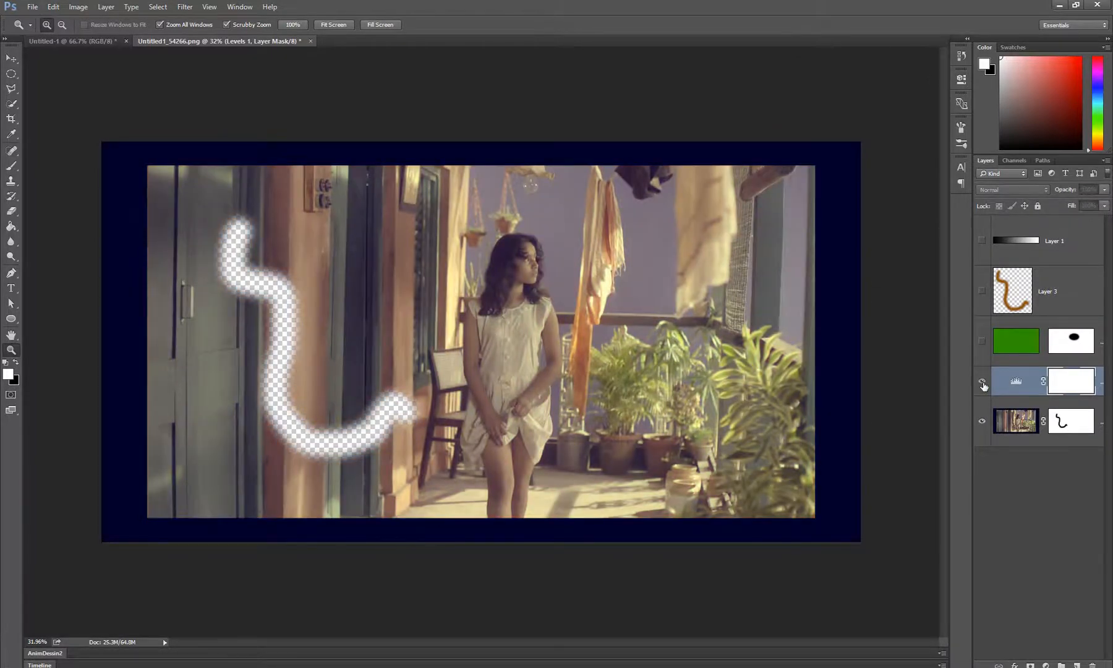
Compare the photo with and without the Levels adjustment layer and leave the adjustment visible
{"action": "left_click", "coordinate": [982, 384]}
{"action": "left_click", "coordinate": [983, 383]}
{"action": "left_click", "coordinate": [982, 383]}
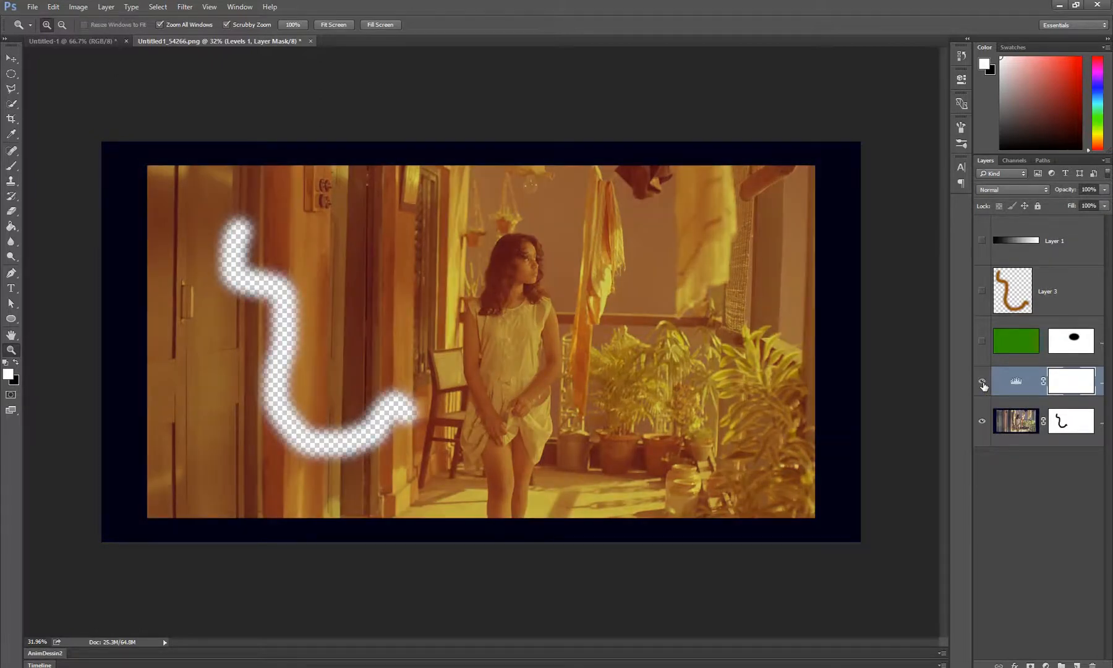
{"action": "left_click", "coordinate": [982, 384]}
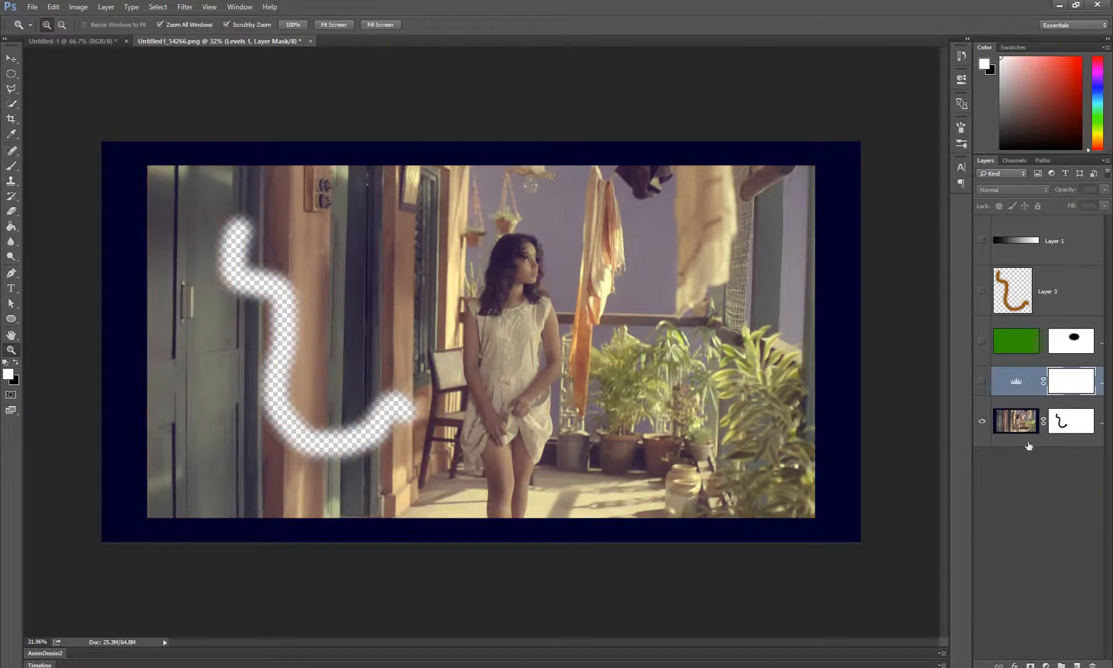
{"action": "left_click", "coordinate": [981, 381]}
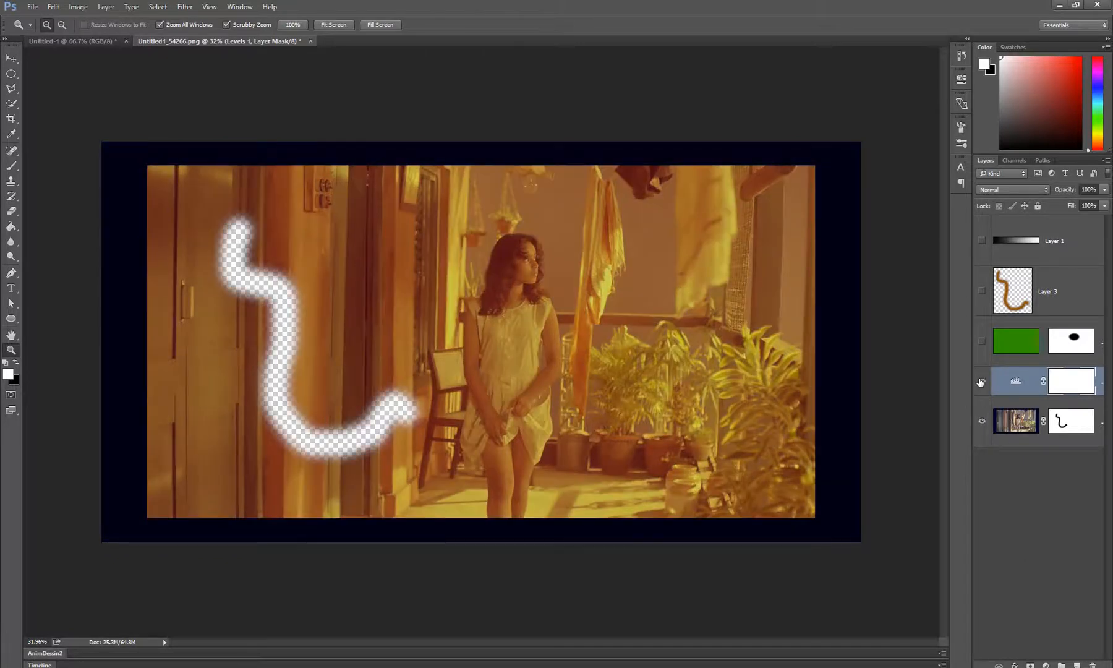
{"action": "left_click", "coordinate": [981, 382]}
{"action": "left_click", "coordinate": [981, 381]}
Erase the Levels mask over the hanging cloth and wall beside the woman with a 562 px soft eraser
{"action": "mouse_move", "coordinate": [572, 295]}
{"action": "left_mouse_down"}
{"action": "mouse_move", "coordinate": [624, 295]}
{"action": "mouse_move", "coordinate": [571, 292]}
{"action": "left_mouse_up"}
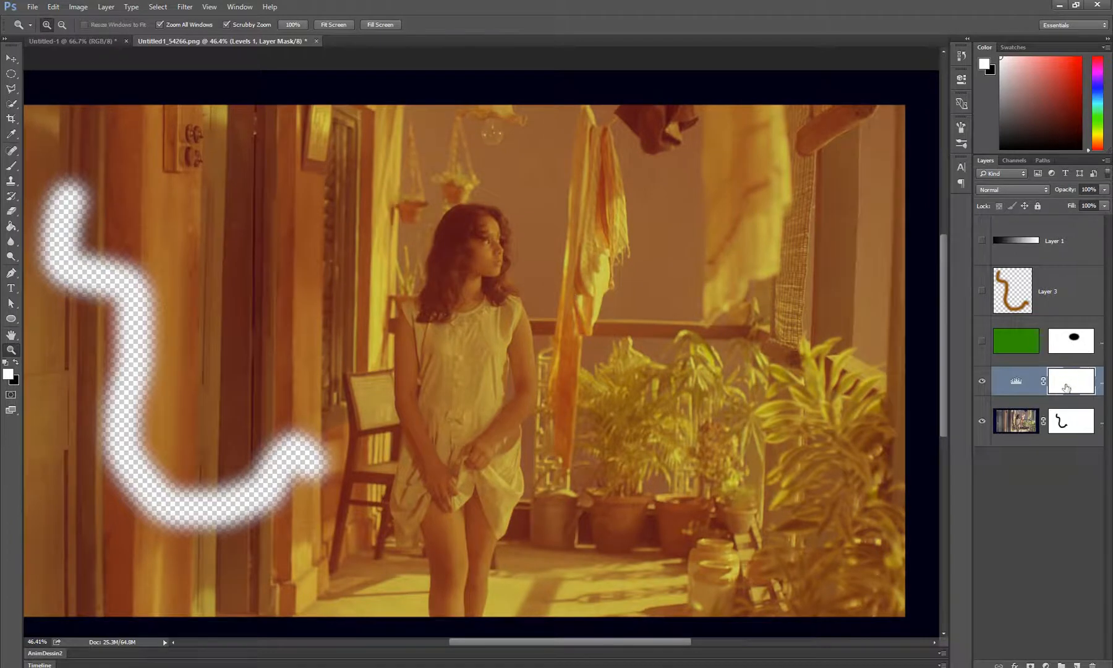
{"action": "key", "text": "e"}
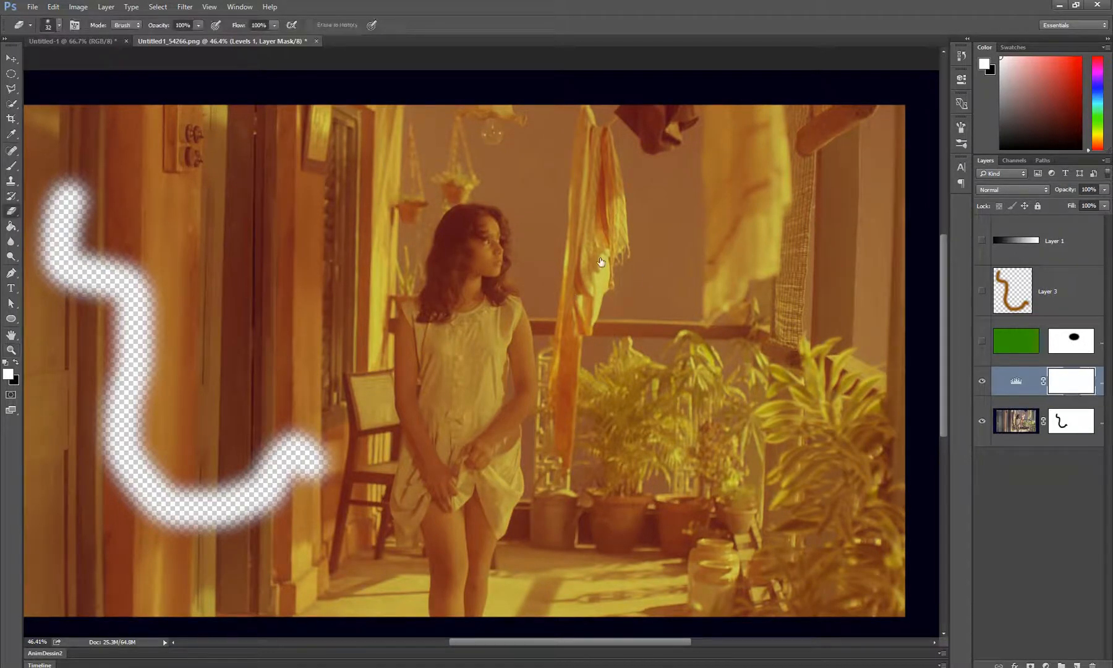
{"action": "right_click", "coordinate": [547, 236], "text": "alt"}
{"action": "mouse_move", "coordinate": [633, 212]}
{"action": "left_mouse_down"}
{"action": "mouse_move", "coordinate": [612, 291]}
{"action": "mouse_move", "coordinate": [659, 212]}
{"action": "mouse_move", "coordinate": [668, 241]}
{"action": "left_mouse_up"}
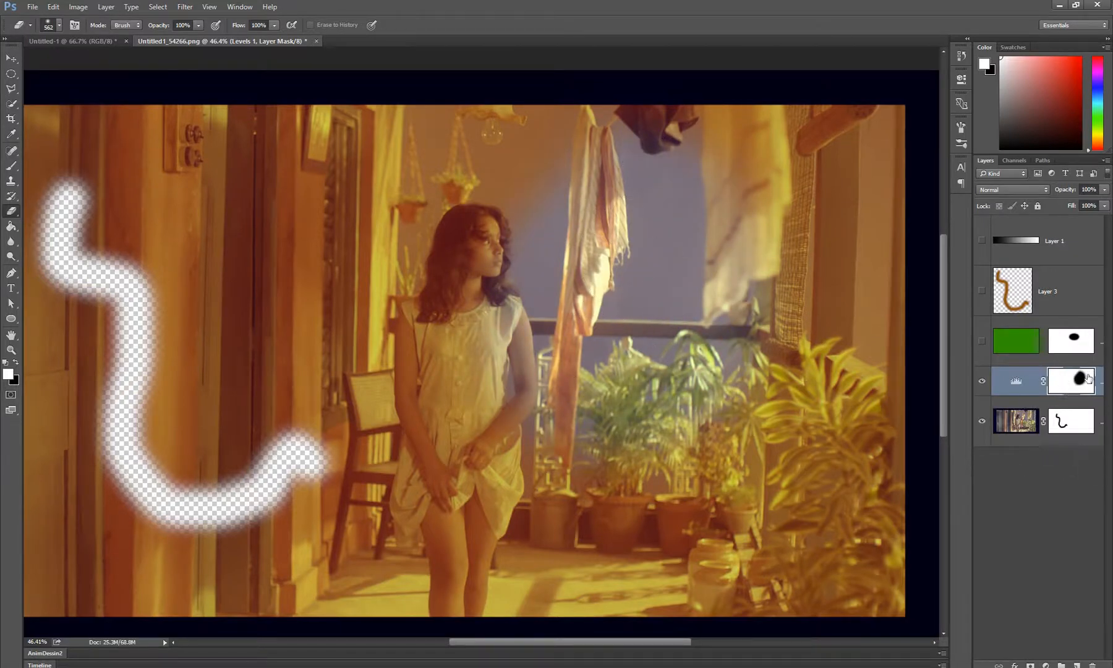
Enlarge the eraser to 1400 px and erase the Levels mask over the photo's right half and across its upper area
{"action": "scroll", "coordinate": [485, 356], "scroll_direction": "down", "scroll_amount": 3}
{"action": "mouse_move", "coordinate": [576, 325]}
{"action": "left_mouse_down"}
{"action": "mouse_move", "coordinate": [658, 296]}
{"action": "mouse_move", "coordinate": [660, 284]}
{"action": "left_mouse_up"}
{"action": "mouse_move", "coordinate": [628, 111]}
{"action": "left_mouse_down"}
{"action": "mouse_move", "coordinate": [713, 607]}
{"action": "mouse_move", "coordinate": [799, 120]}
{"action": "mouse_move", "coordinate": [827, 572]}
{"action": "mouse_move", "coordinate": [809, 421]}
{"action": "mouse_move", "coordinate": [711, 25]}
{"action": "mouse_move", "coordinate": [708, 540]}
{"action": "mouse_move", "coordinate": [749, 614]}
{"action": "mouse_move", "coordinate": [241, 124]}
{"action": "left_mouse_up"}
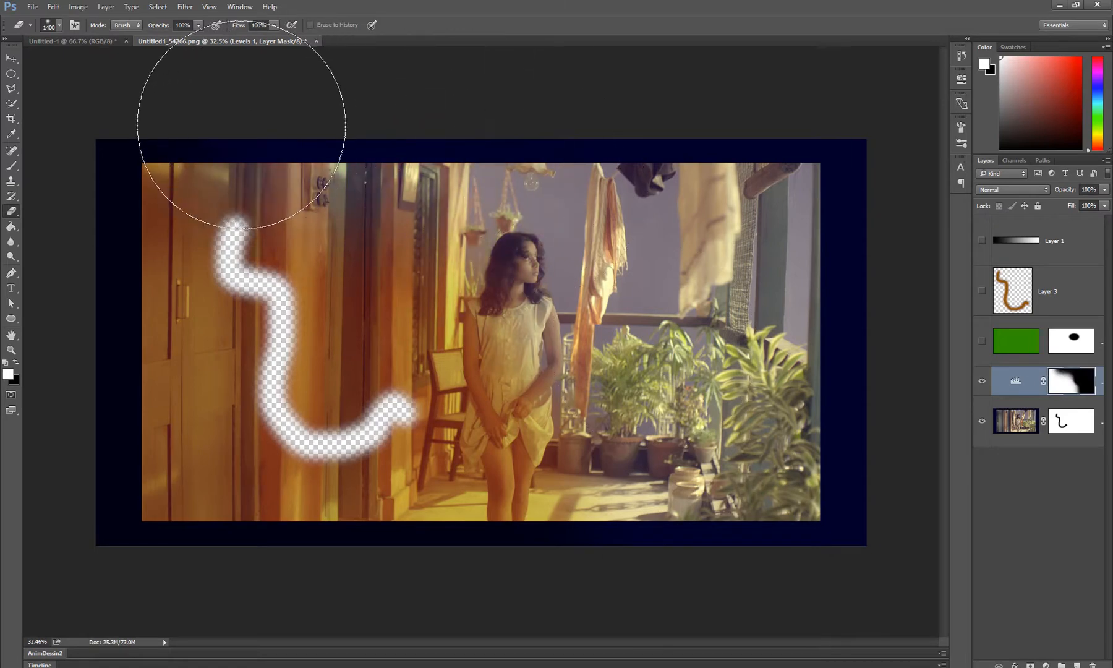
Undo the last erasing stroke on the Levels mask and invert the mask
{"action": "scroll", "coordinate": [534, 268], "scroll_direction": "up", "scroll_amount": 1}
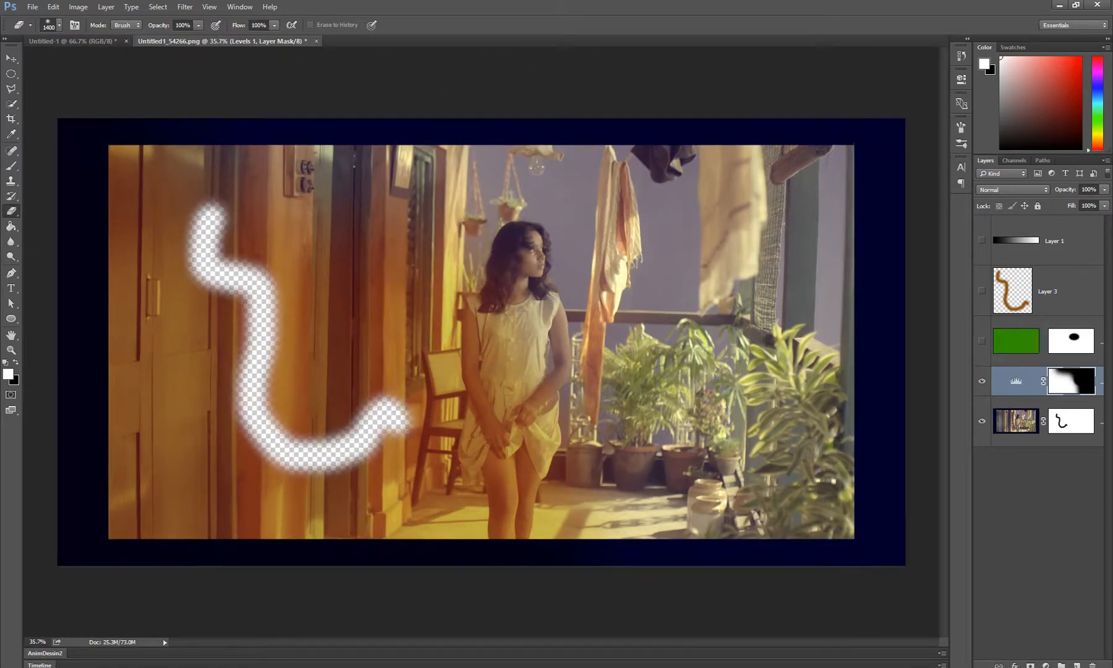
{"action": "key", "text": "ctrl+z"}
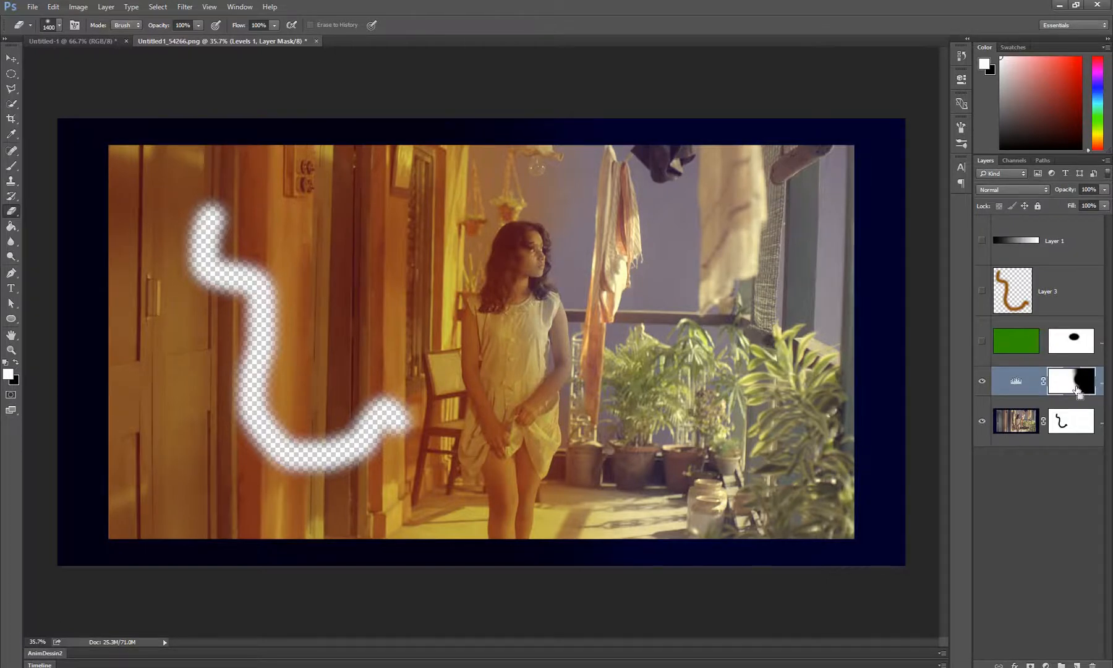
{"action": "key", "text": "ctrl+i"}
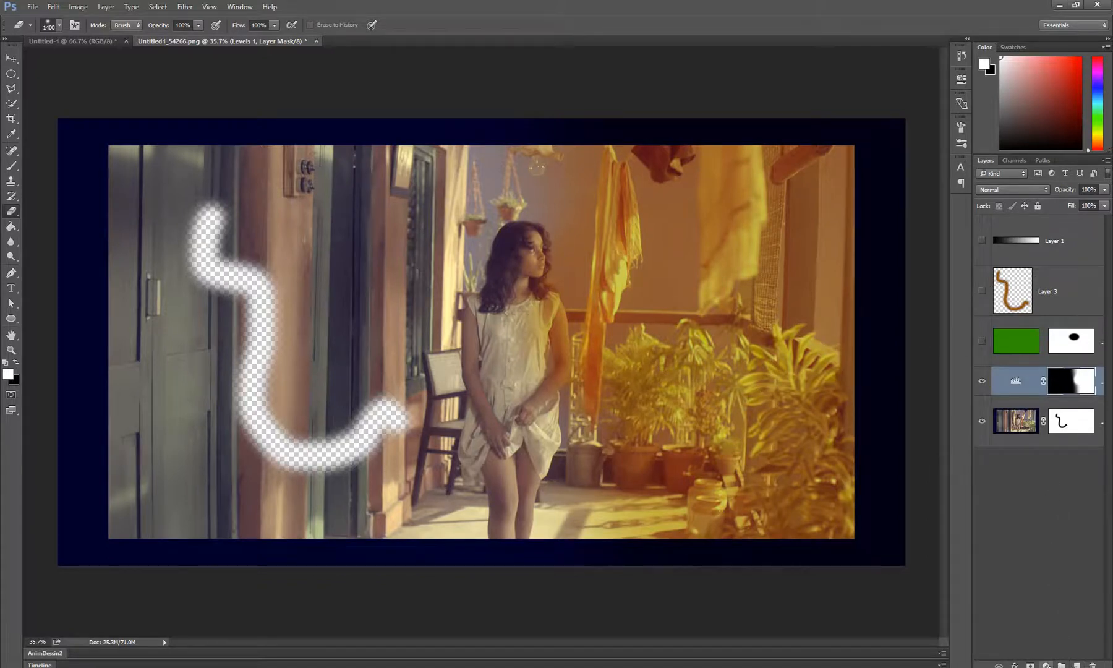
Add a Hue/Saturation adjustment layer above Levels with Hue set to -81 and close its settings
{"action": "left_click", "coordinate": [1045, 665]}
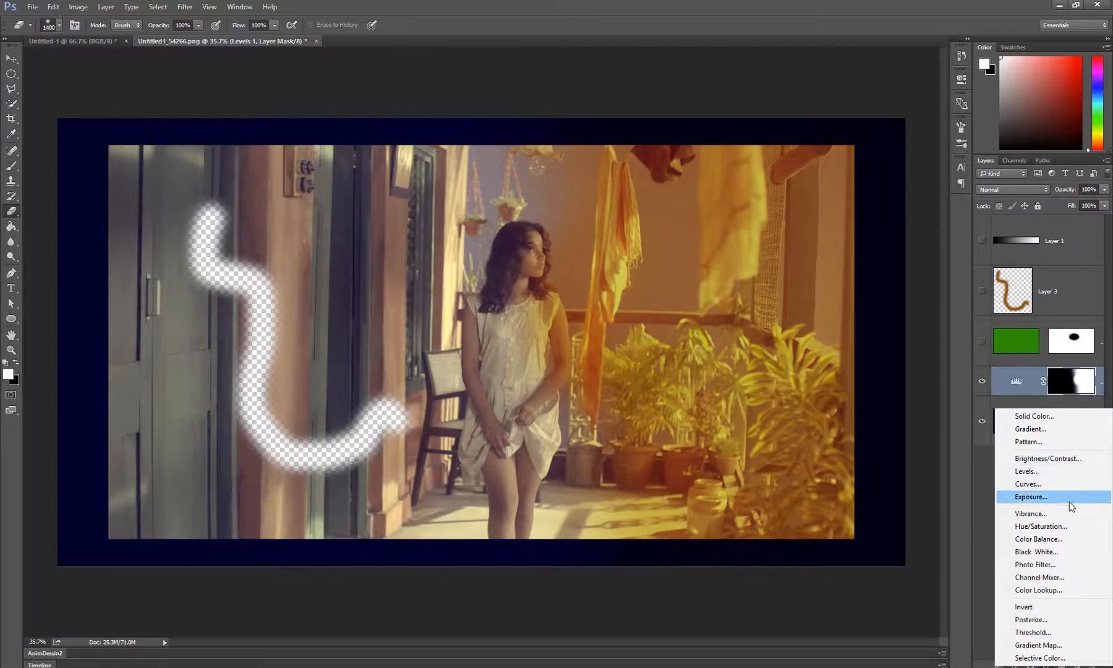
{"action": "left_click", "coordinate": [1050, 526]}
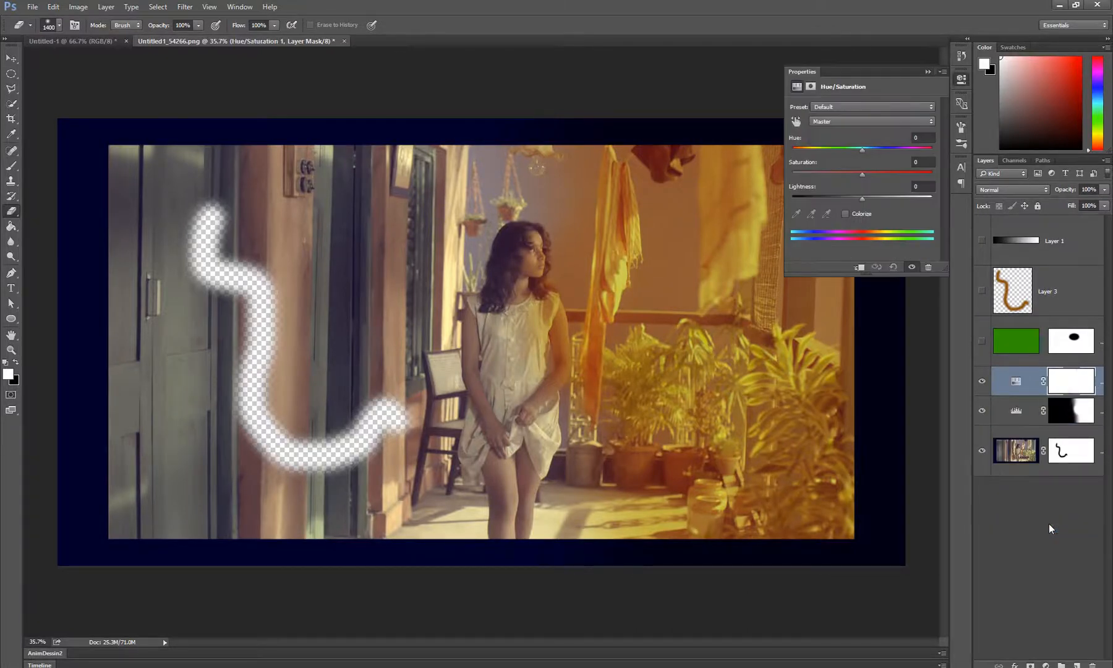
{"action": "left_click_drag", "start_coordinate": [861, 150], "coordinate": [821, 153]}
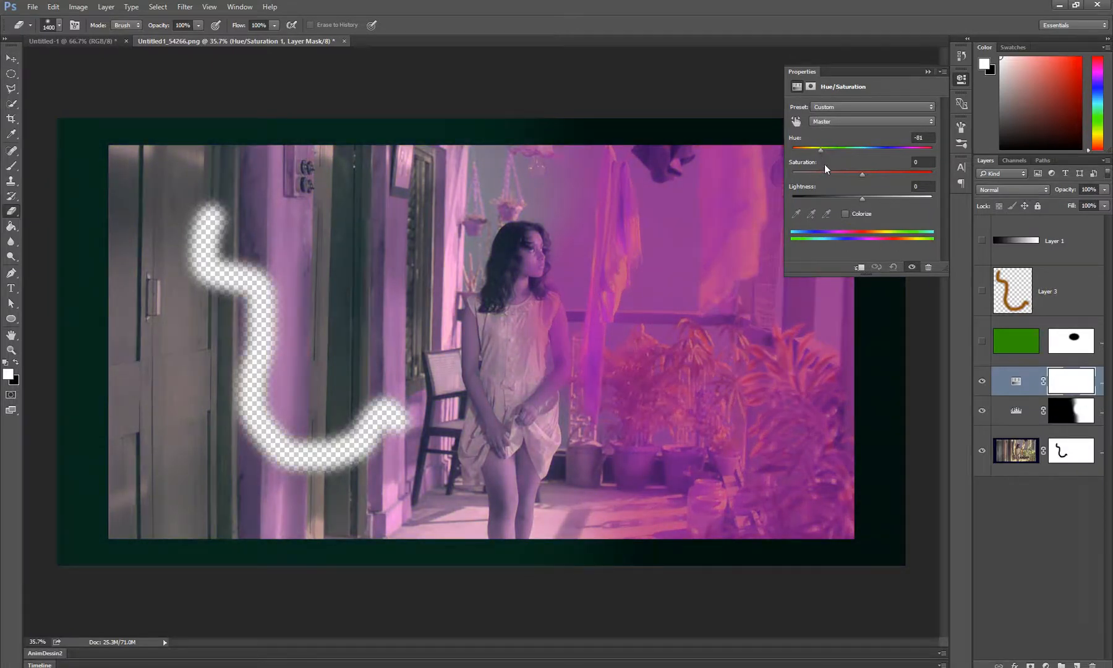
{"action": "left_click", "coordinate": [928, 71]}
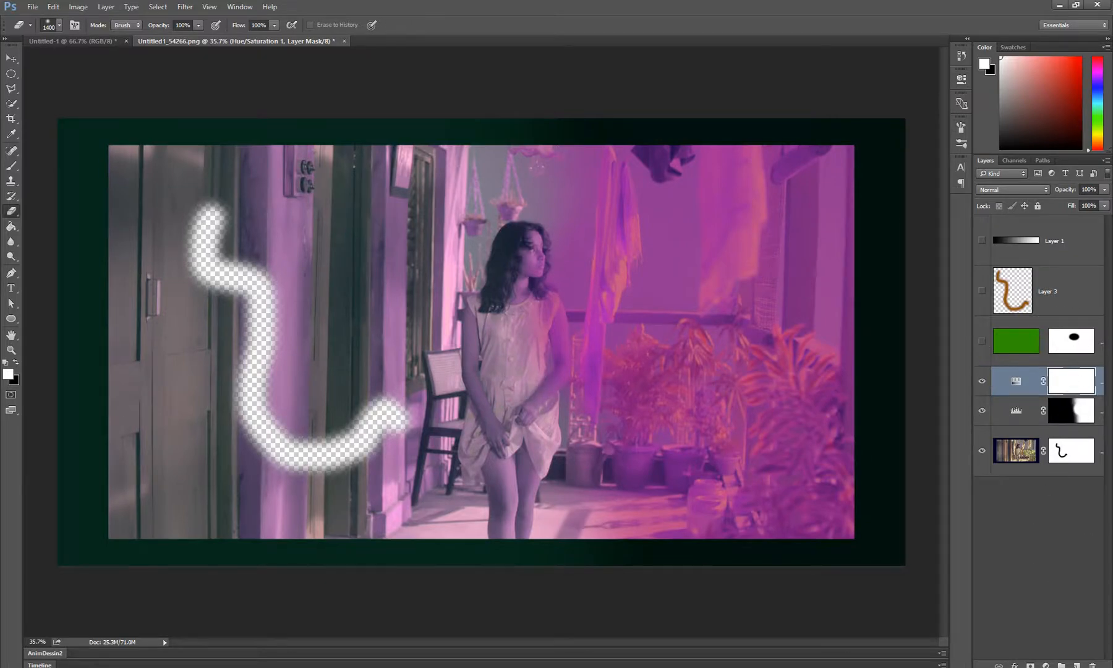
Erase the Hue/Saturation mask over the woman's head with a 482 px eraser, invert the mask and erase over her face again
{"action": "left_click_drag", "start_coordinate": [532, 307], "coordinate": [458, 307]}
{"action": "left_click_drag", "start_coordinate": [519, 254], "coordinate": [514, 264]}
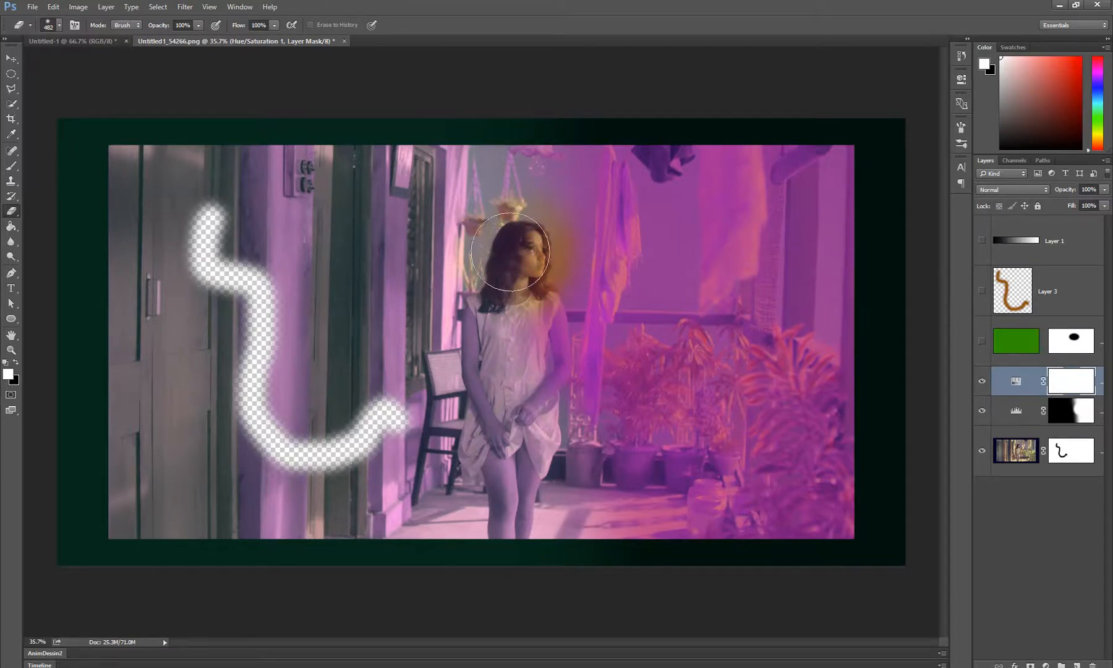
{"action": "left_click", "coordinate": [506, 256]}
{"action": "key", "text": "ctrl+i"}
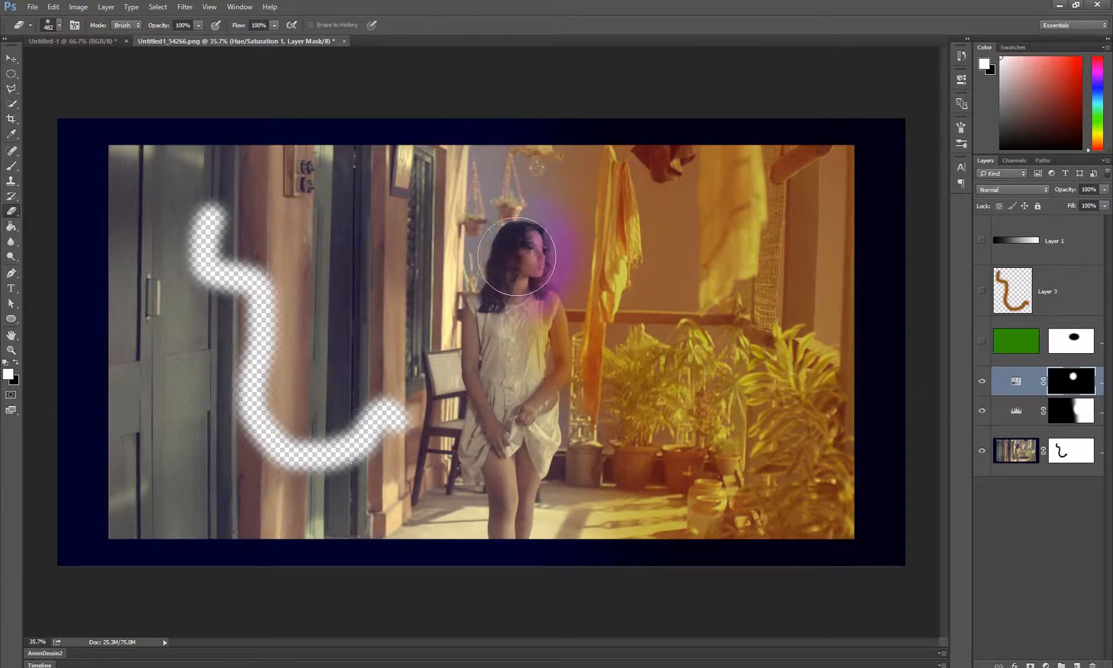
{"action": "left_click", "coordinate": [529, 253]}
Hide the Levels adjustment layer and compare the photo with and without the Hue/Saturation layer, leaving Hue/Saturation visible
{"action": "left_click", "coordinate": [981, 411]}
{"action": "left_click", "coordinate": [983, 411]}
{"action": "left_click", "coordinate": [983, 412]}
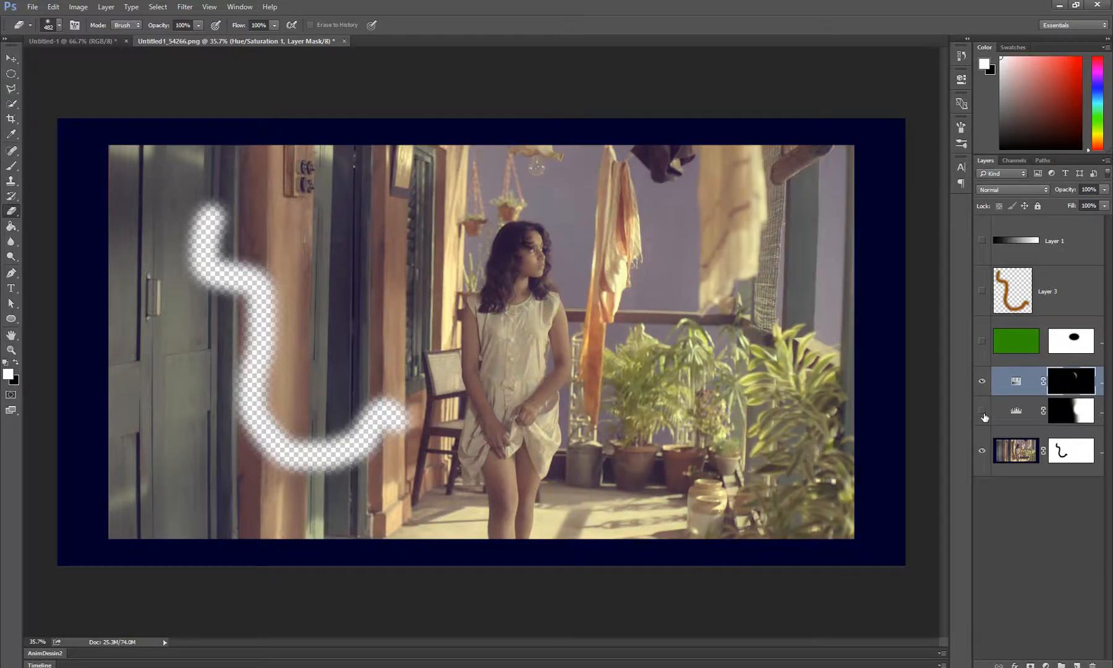
{"action": "left_click", "coordinate": [983, 412]}
{"action": "left_click", "coordinate": [984, 411]}
{"action": "left_click", "coordinate": [983, 388]}
{"action": "left_click", "coordinate": [983, 388]}
Swap the foreground and background colors and reveal the Hue/Saturation effect over the woman's whole body and the wall and doors behind the erased squiggle
{"action": "key", "text": "x"}
{"action": "mouse_move", "coordinate": [519, 306]}
{"action": "left_mouse_down"}
{"action": "mouse_move", "coordinate": [538, 445]}
{"action": "mouse_move", "coordinate": [495, 223]}
{"action": "mouse_move", "coordinate": [530, 393]}
{"action": "mouse_move", "coordinate": [499, 333]}
{"action": "mouse_move", "coordinate": [514, 545]}
{"action": "mouse_move", "coordinate": [556, 273]}
{"action": "mouse_move", "coordinate": [532, 272]}
{"action": "left_mouse_up"}
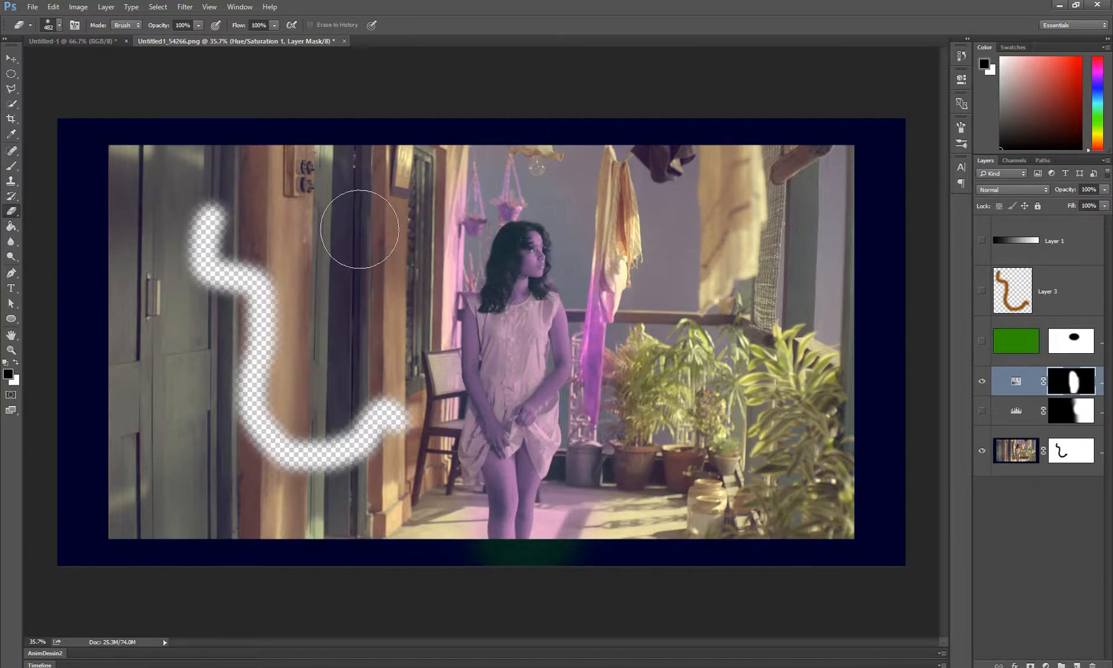
{"action": "mouse_move", "coordinate": [359, 229]}
{"action": "left_mouse_down"}
{"action": "mouse_move", "coordinate": [335, 305]}
{"action": "mouse_move", "coordinate": [236, 188]}
{"action": "left_mouse_up"}
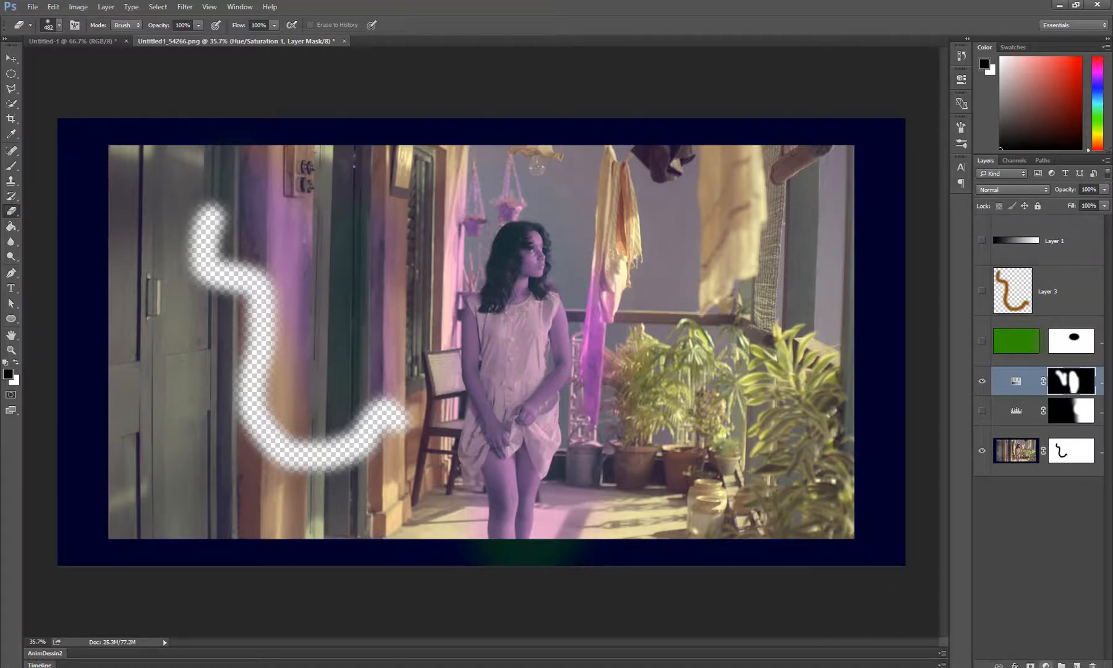
Add a Solid Color fill layer in light brown ad8147 above the Hue/Saturation layer
{"action": "left_click", "coordinate": [1046, 664]}
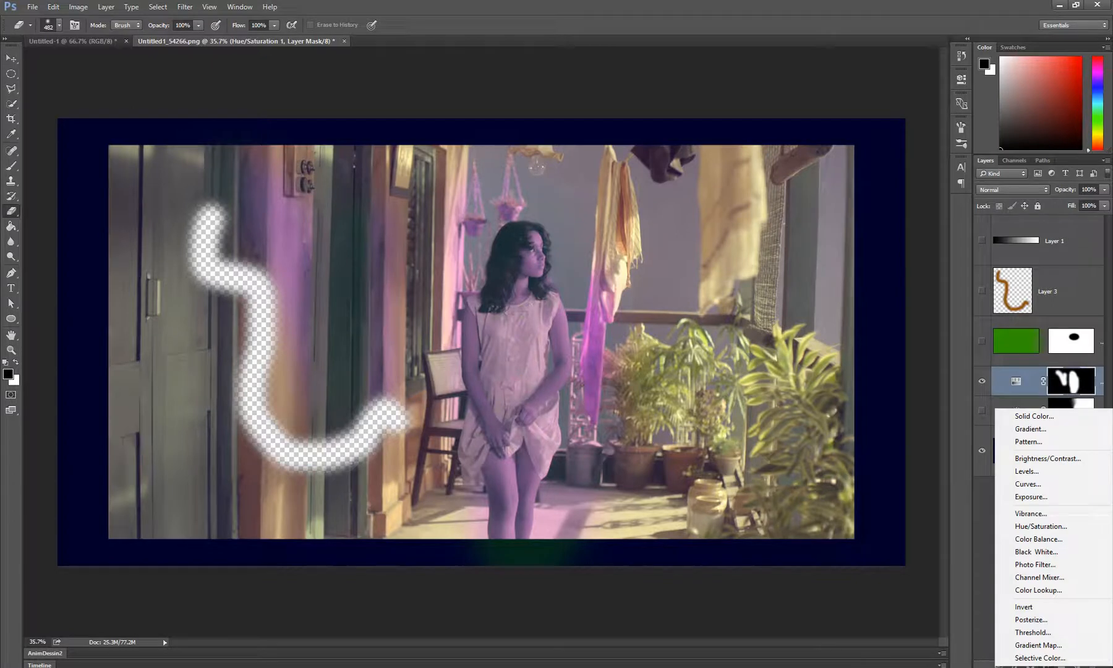
{"action": "left_click", "coordinate": [979, 514]}
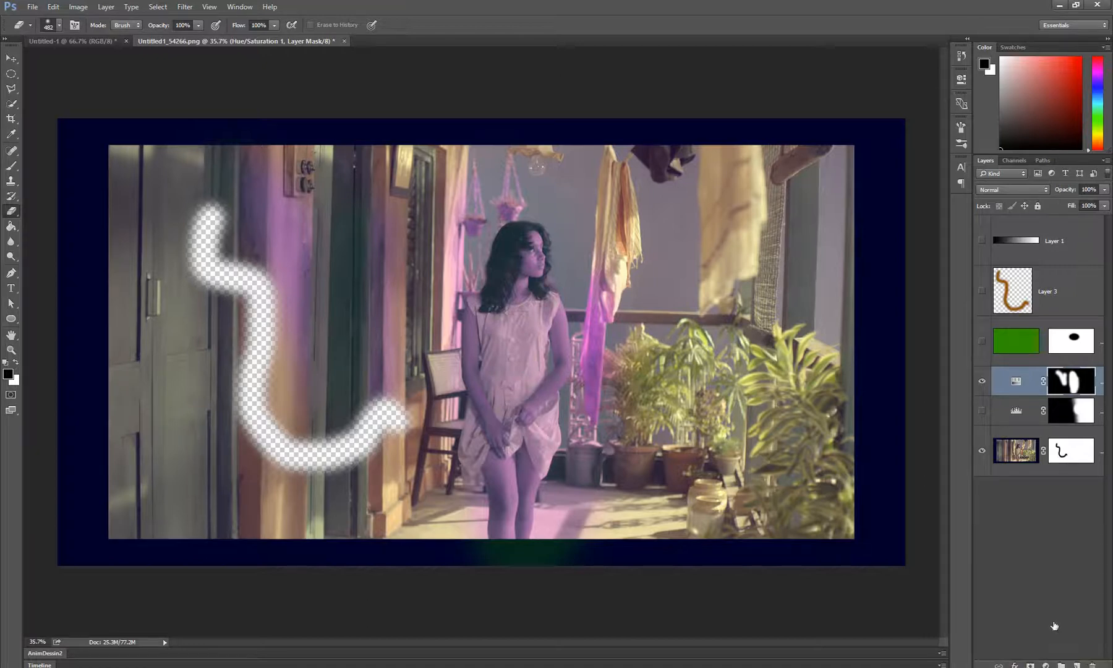
{"action": "left_click", "coordinate": [1044, 664]}
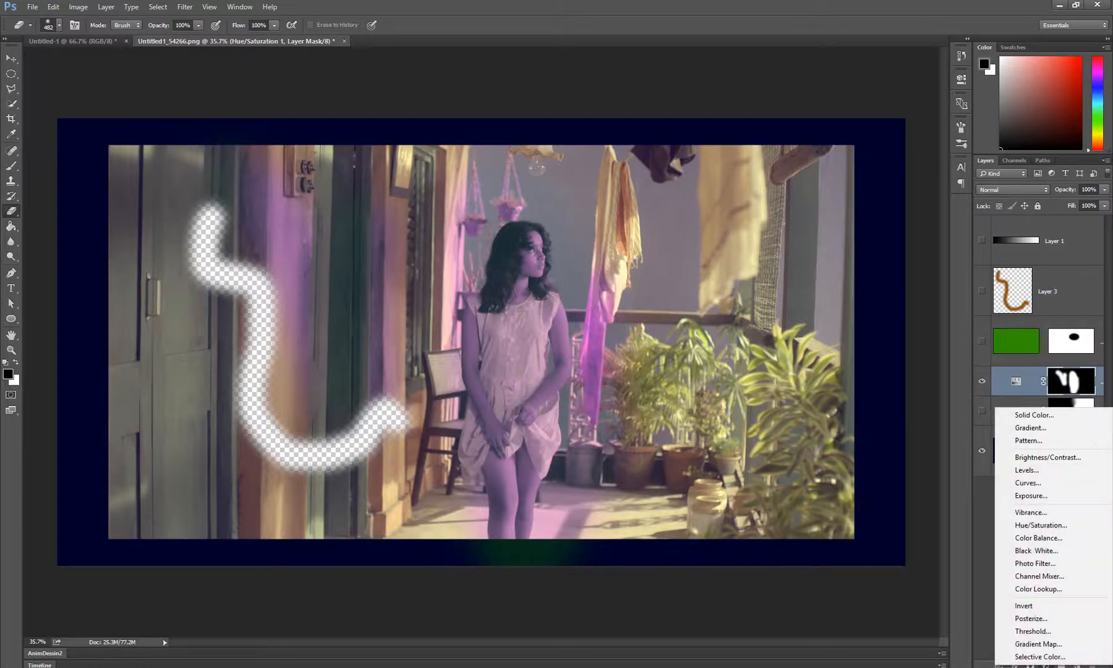
{"action": "left_click", "coordinate": [1028, 413]}
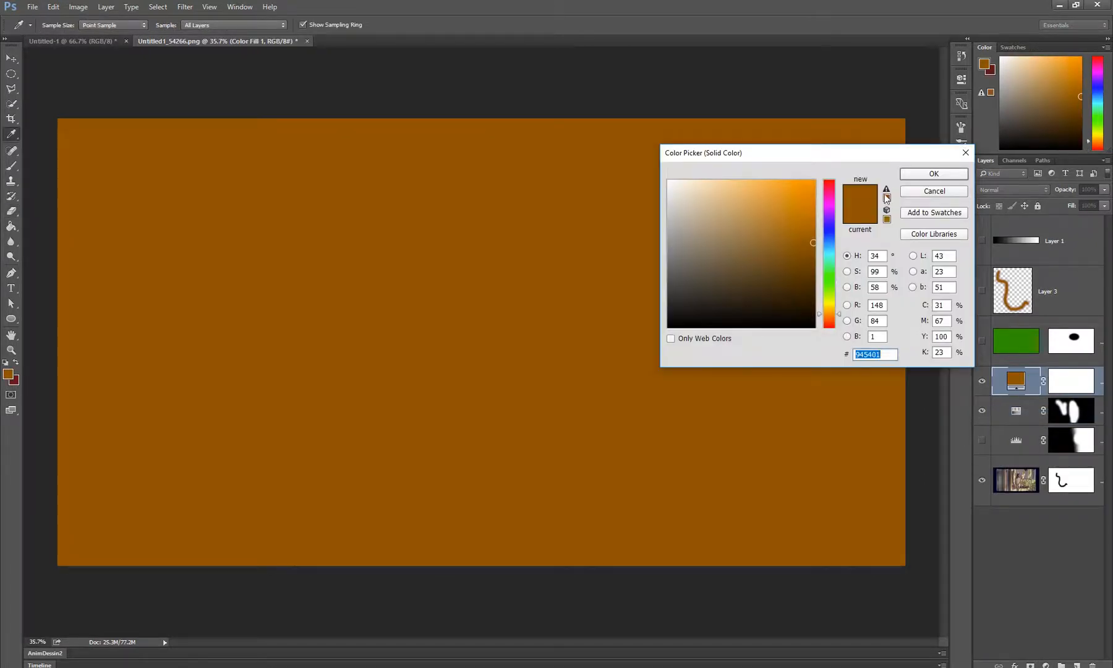
{"action": "left_click", "coordinate": [755, 228]}
{"action": "left_click", "coordinate": [934, 173]}
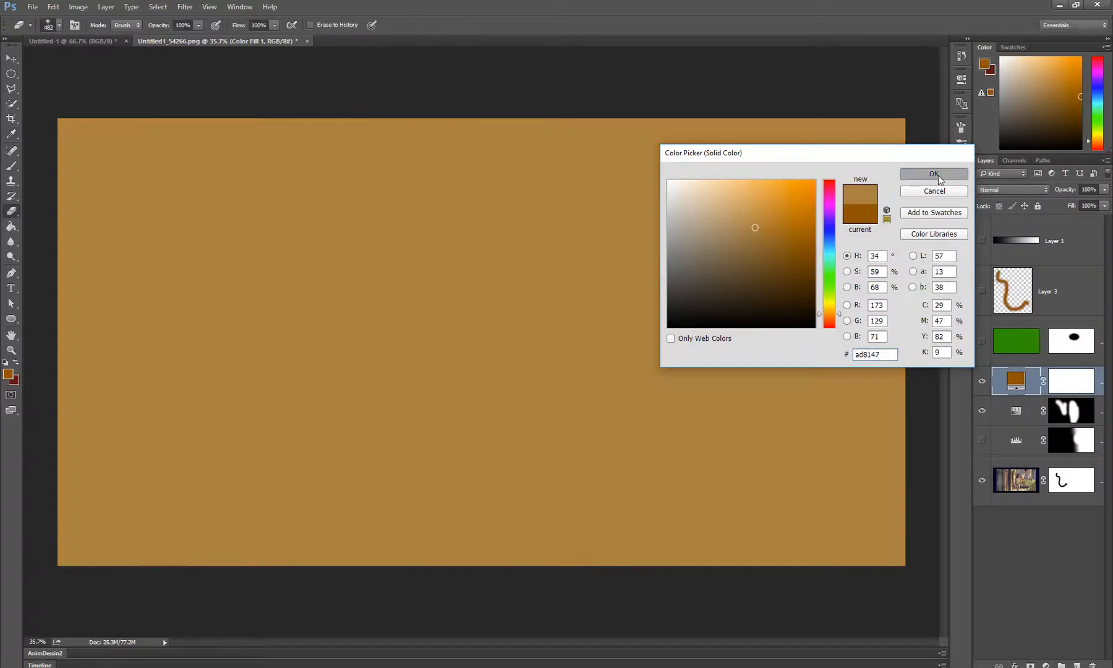
Change the Solid Color fill layer to a muted green and delete the layer
{"action": "key", "text": "e"}
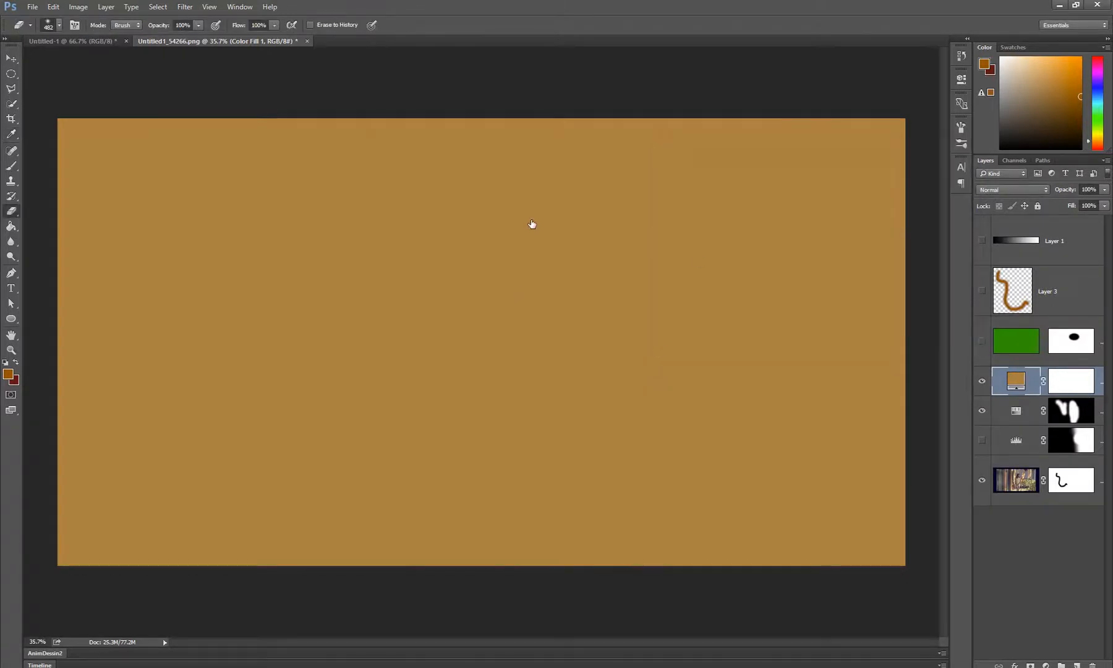
{"action": "left_click", "coordinate": [1065, 389]}
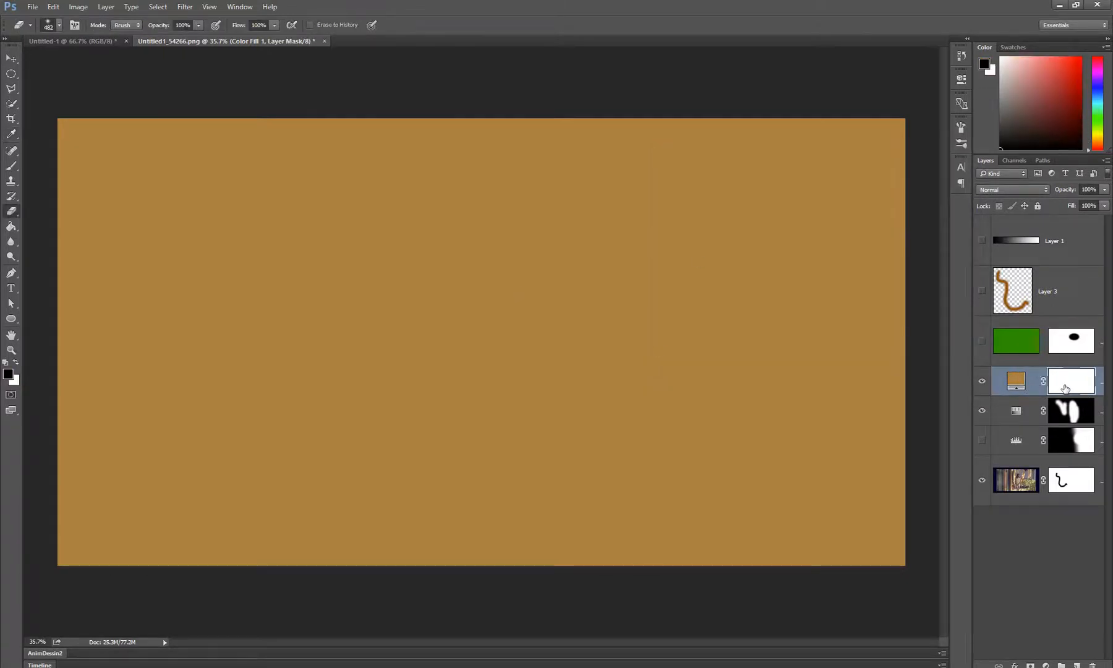
{"action": "left_click", "coordinate": [1017, 386]}
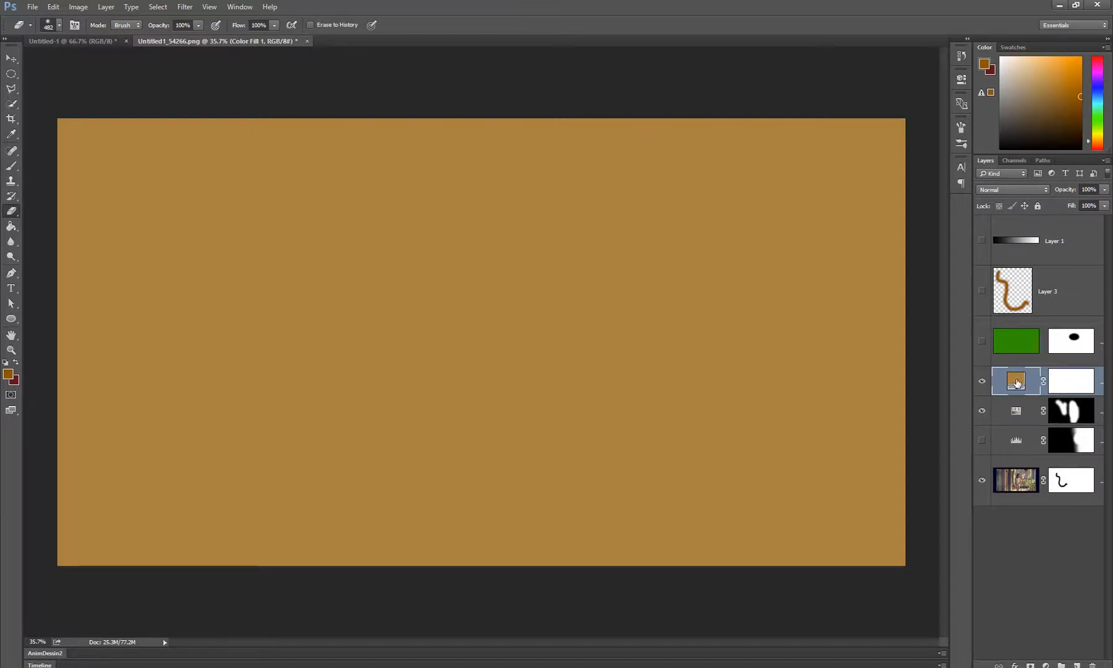
{"action": "double_click", "coordinate": [1017, 383]}
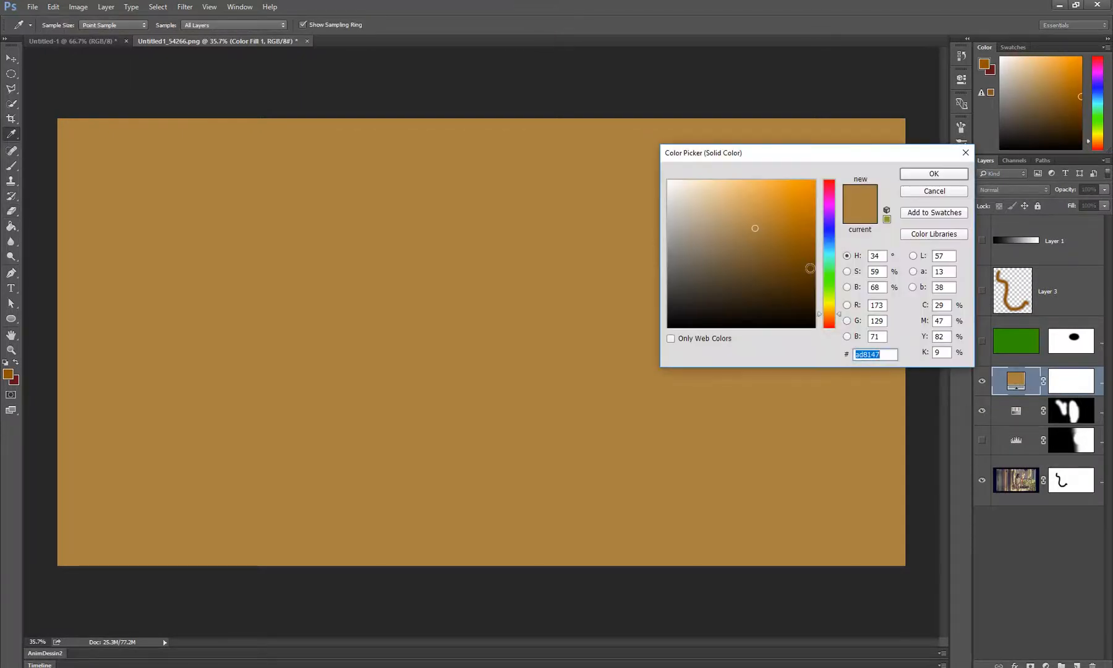
{"action": "left_click", "coordinate": [829, 292]}
{"action": "left_click_drag", "start_coordinate": [830, 293], "coordinate": [829, 277]}
{"action": "left_click_drag", "start_coordinate": [764, 261], "coordinate": [762, 281]}
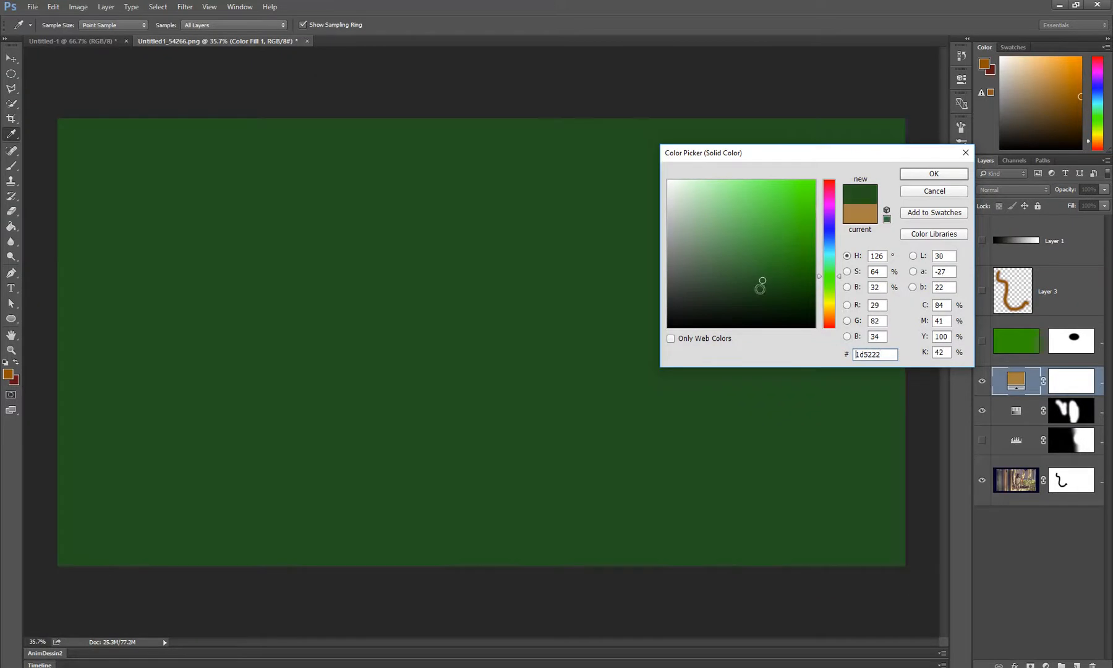
{"action": "left_click", "coordinate": [724, 260]}
{"action": "left_click", "coordinate": [946, 175]}
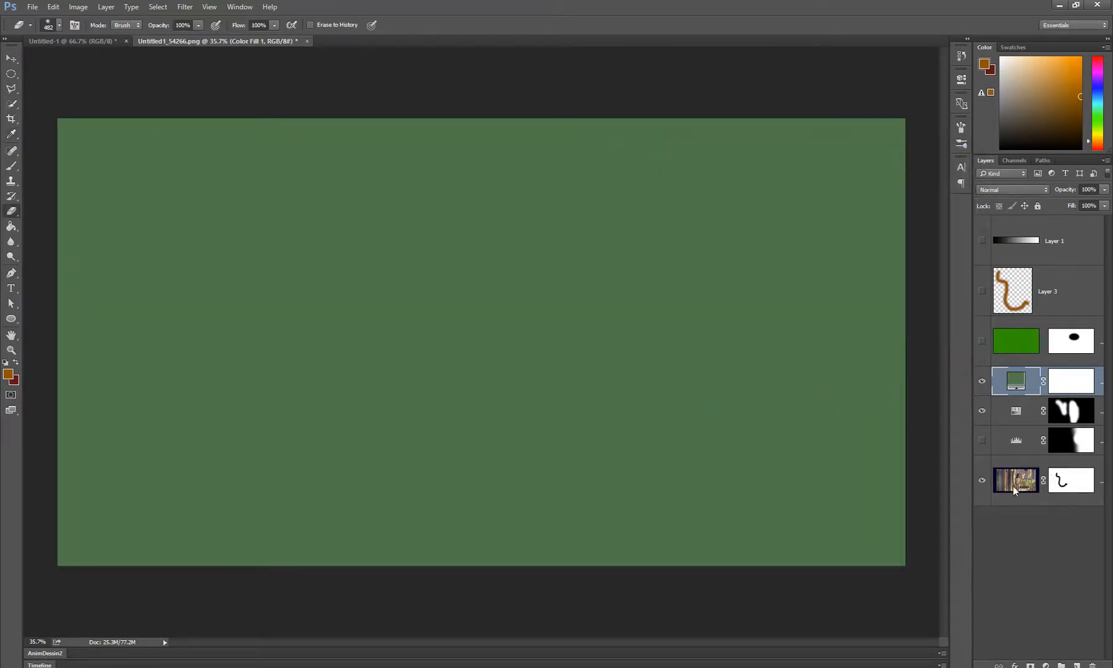
{"action": "left_click_drag", "start_coordinate": [1018, 379], "coordinate": [1092, 664]}
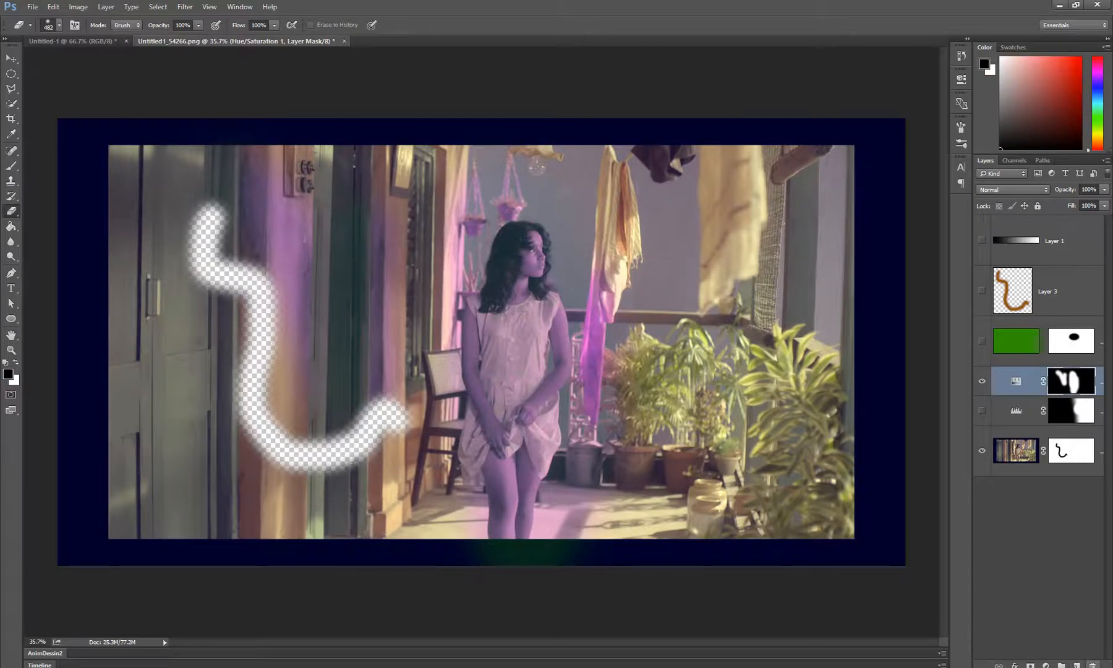
Review the available adjustment layer types and select the photo layer, Layer 0
{"action": "left_click", "coordinate": [1046, 665]}
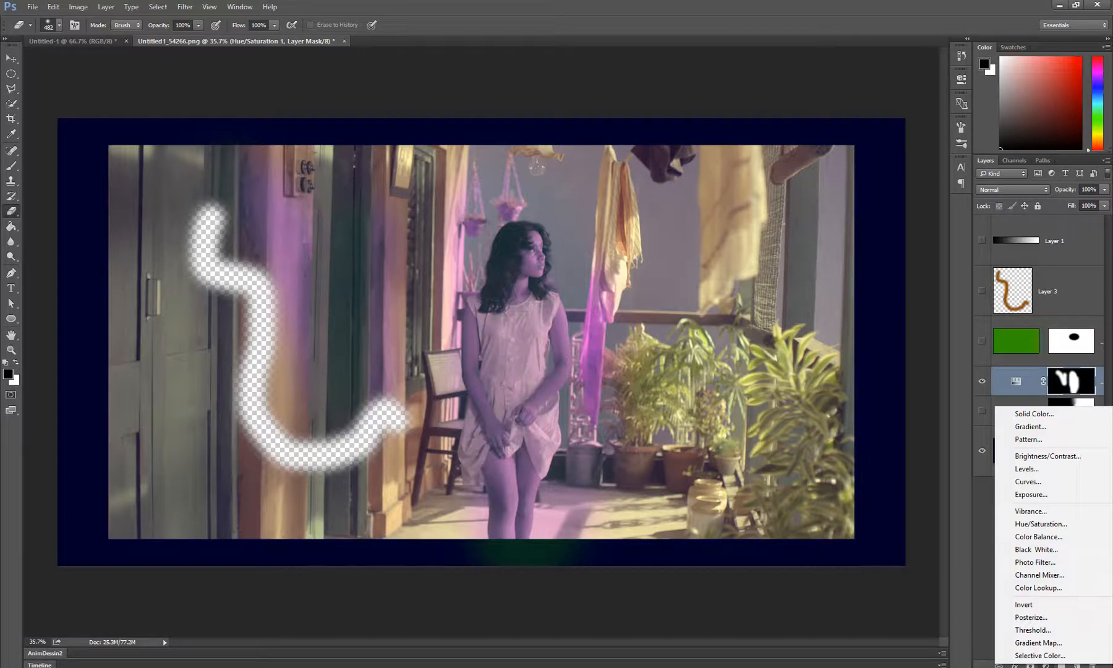
{"action": "left_click", "coordinate": [805, 159]}
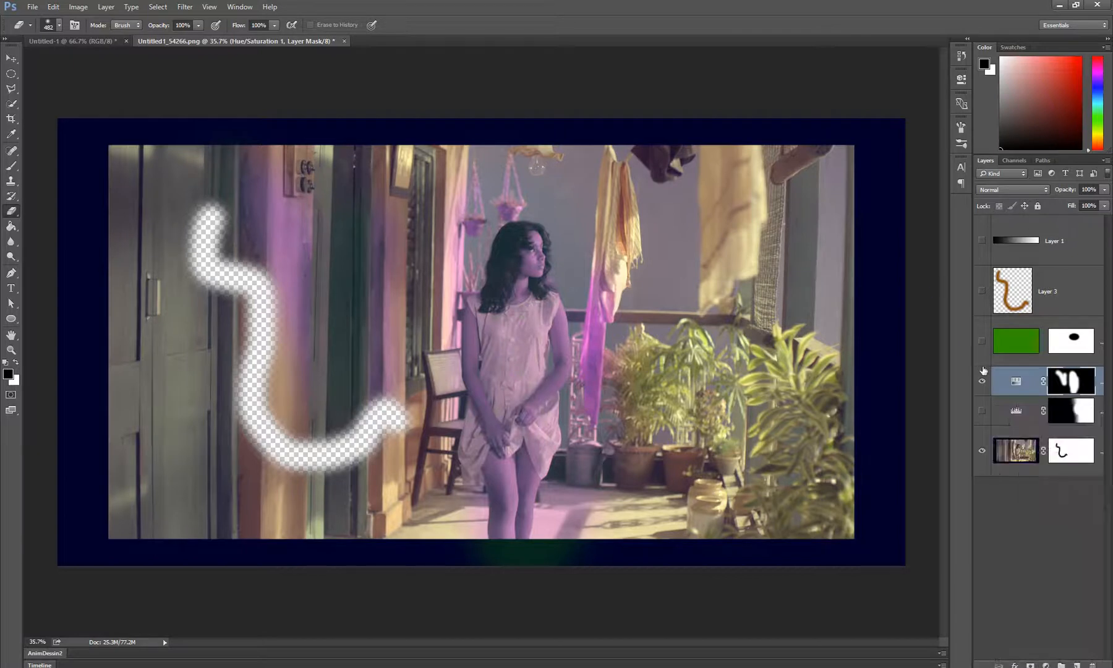
{"action": "left_click", "coordinate": [1024, 492]}
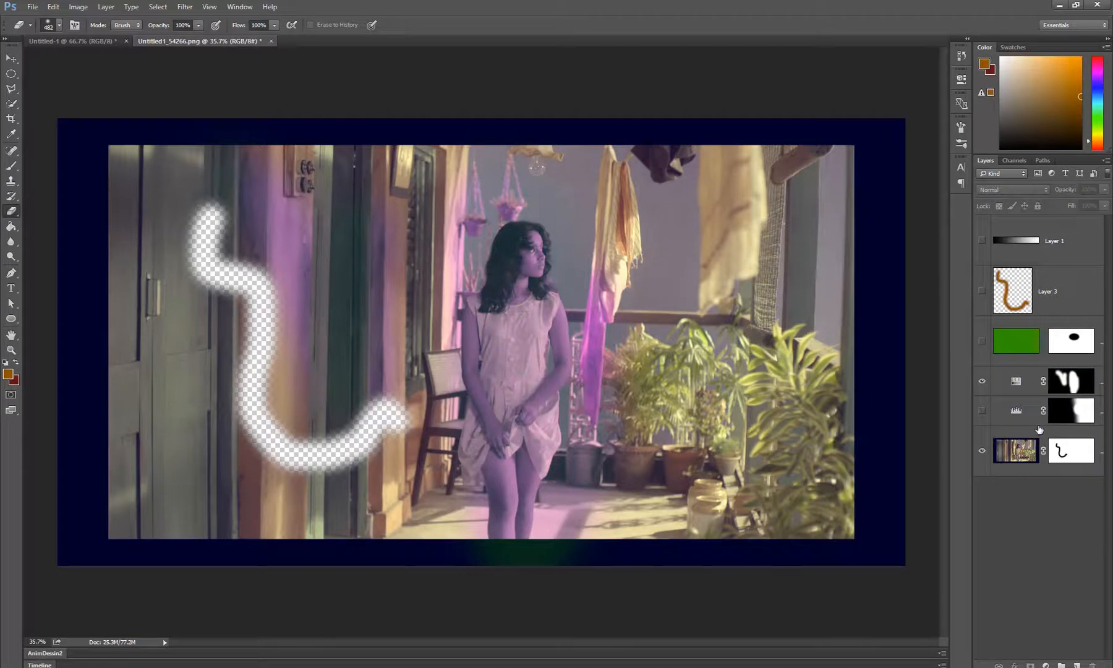
{"action": "left_click", "coordinate": [1028, 456]}
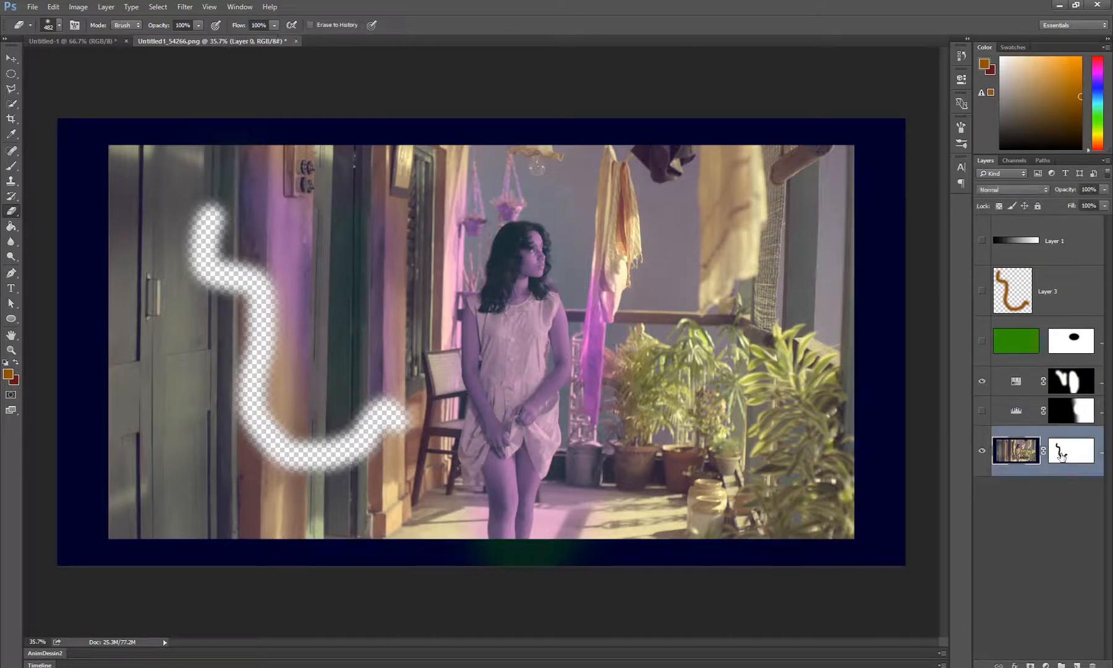
Hide the photo's left third, up to the window beside the woman, by erasing on Layer 0's mask
{"action": "left_click", "coordinate": [1062, 456]}
{"action": "mouse_move", "coordinate": [355, 426]}
{"action": "left_mouse_down"}
{"action": "mouse_move", "coordinate": [340, 505]}
{"action": "mouse_move", "coordinate": [351, 381]}
{"action": "left_mouse_up"}
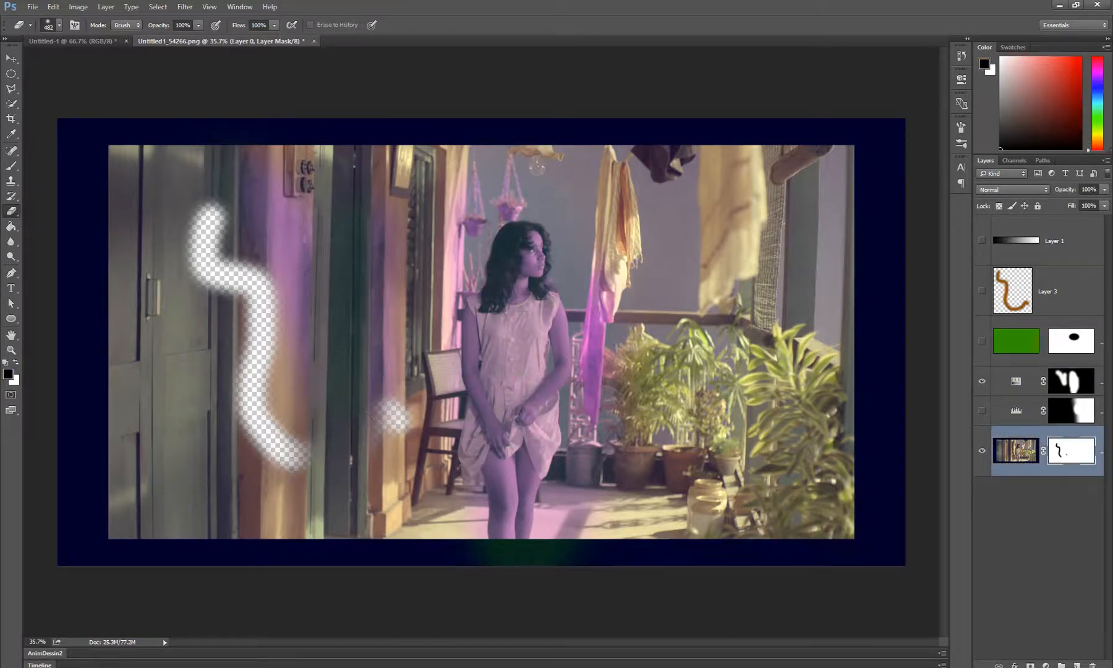
{"action": "key", "text": "ctrl+z"}
{"action": "key", "text": "x"}
{"action": "mouse_move", "coordinate": [308, 186]}
{"action": "left_mouse_down"}
{"action": "mouse_move", "coordinate": [260, 470]}
{"action": "mouse_move", "coordinate": [100, 542]}
{"action": "mouse_move", "coordinate": [194, 566]}
{"action": "mouse_move", "coordinate": [280, 119]}
{"action": "mouse_move", "coordinate": [66, 112]}
{"action": "mouse_move", "coordinate": [216, 591]}
{"action": "mouse_move", "coordinate": [298, 186]}
{"action": "left_mouse_up"}
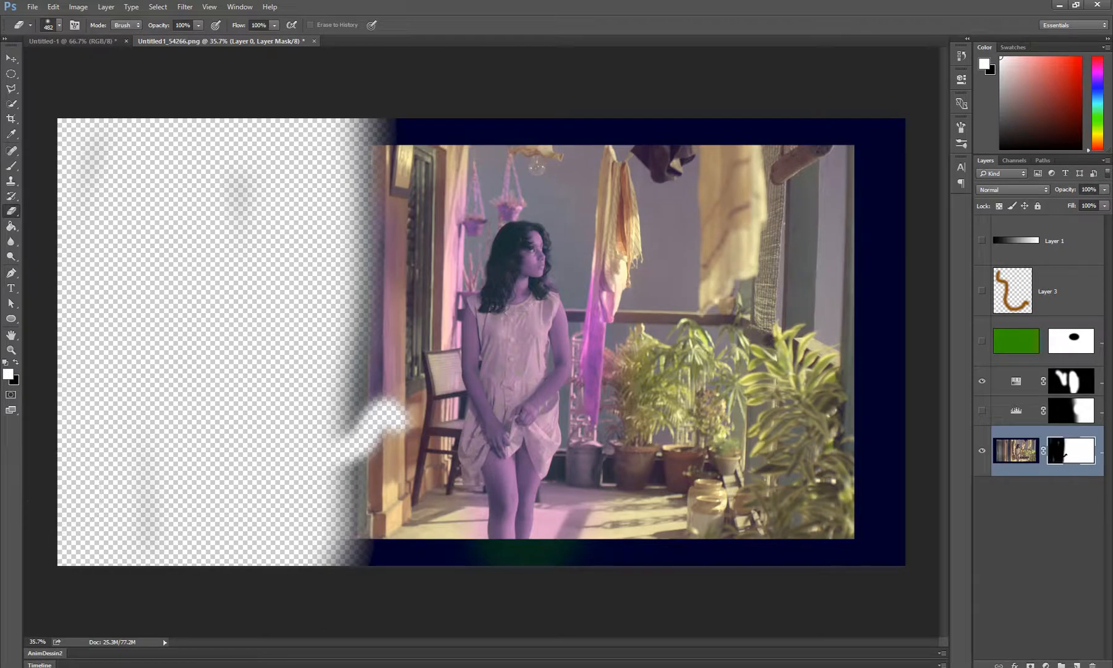
Show the green Layer 2 and move it beneath the photo layer, Layer 0
{"action": "left_click", "coordinate": [1009, 343]}
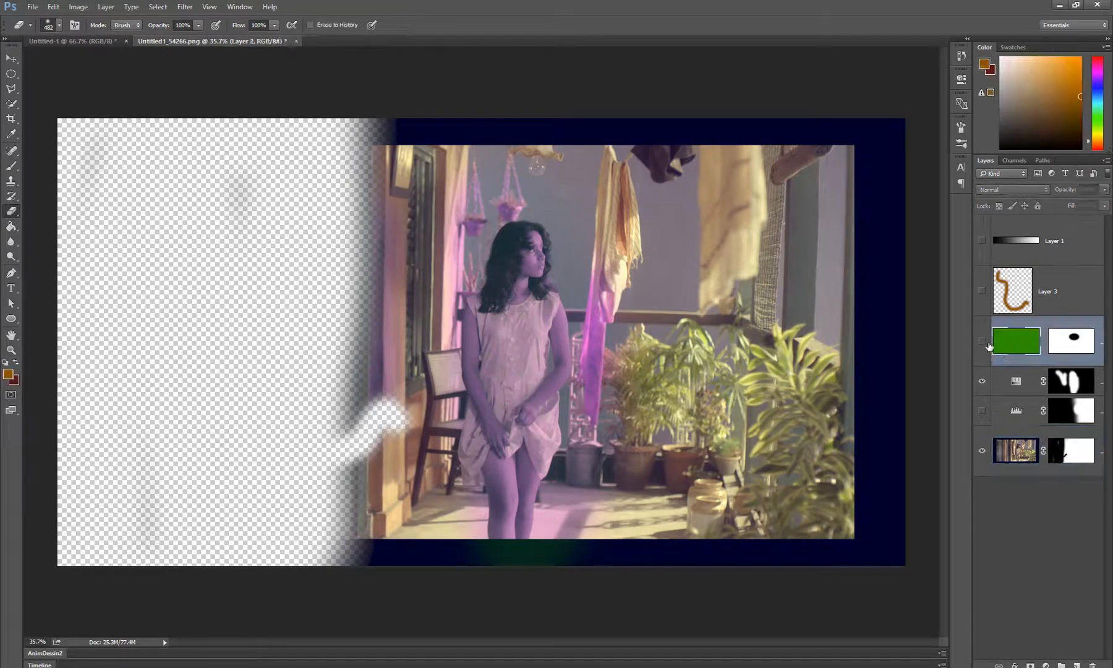
{"action": "left_click", "coordinate": [982, 341]}
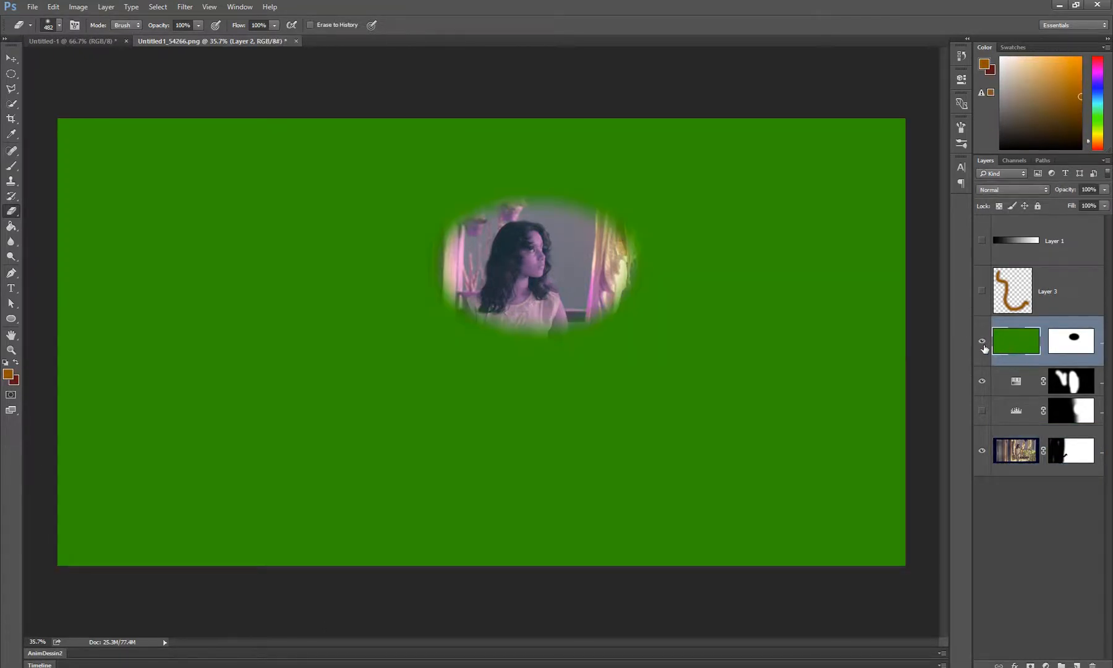
{"action": "left_click_drag", "start_coordinate": [1020, 347], "coordinate": [1017, 471]}
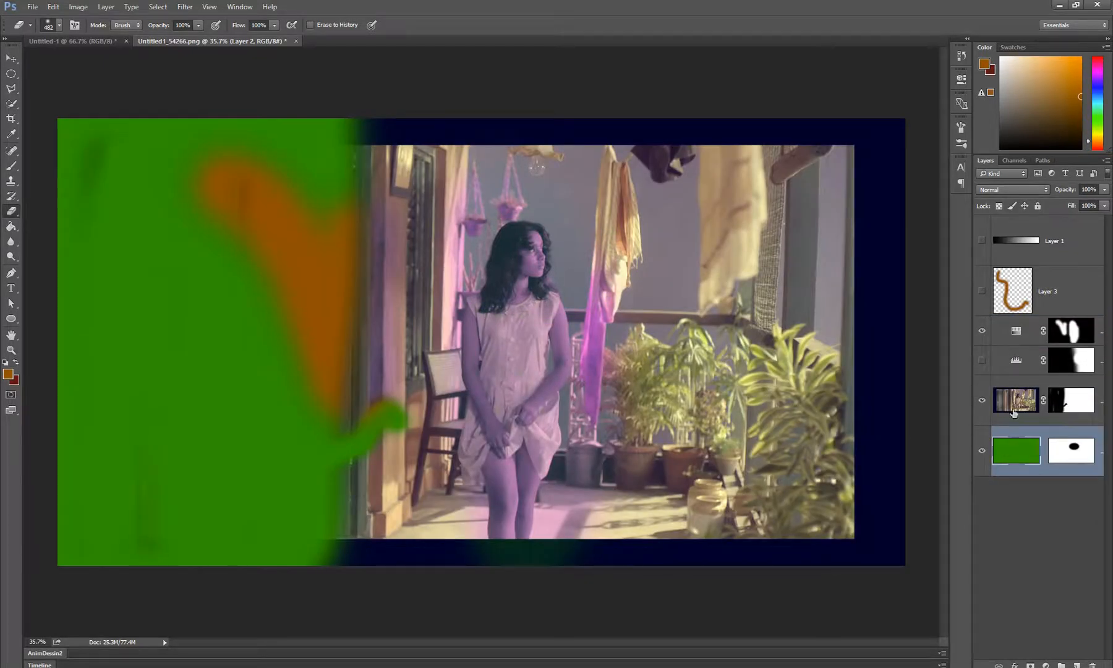
Show the Levels 1 layer and delete the layer masks of Levels 1 and Hue/Saturation 1
{"action": "left_click", "coordinate": [981, 360]}
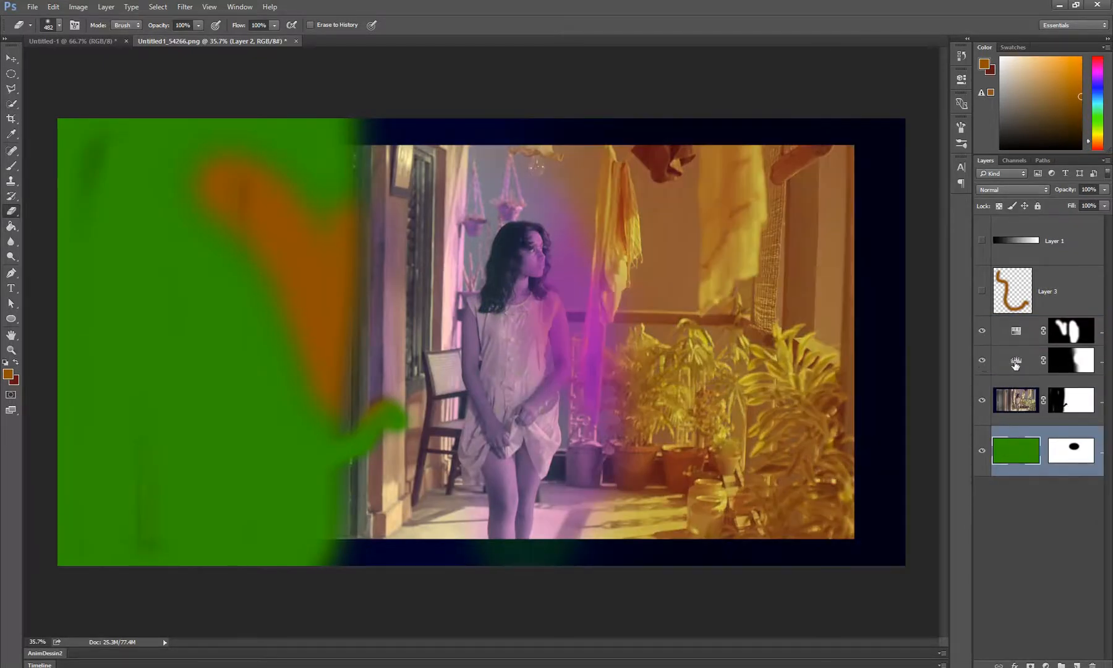
{"action": "left_click", "coordinate": [1077, 364]}
{"action": "right_click", "coordinate": [1077, 365]}
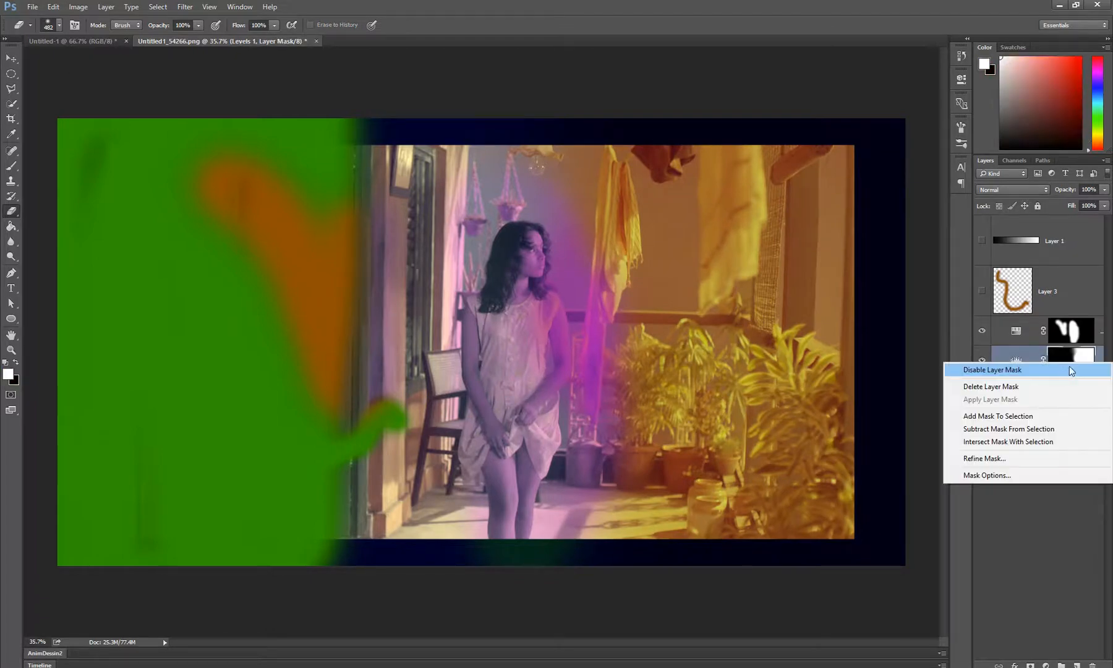
{"action": "left_click", "coordinate": [1048, 381]}
{"action": "right_click", "coordinate": [1077, 332]}
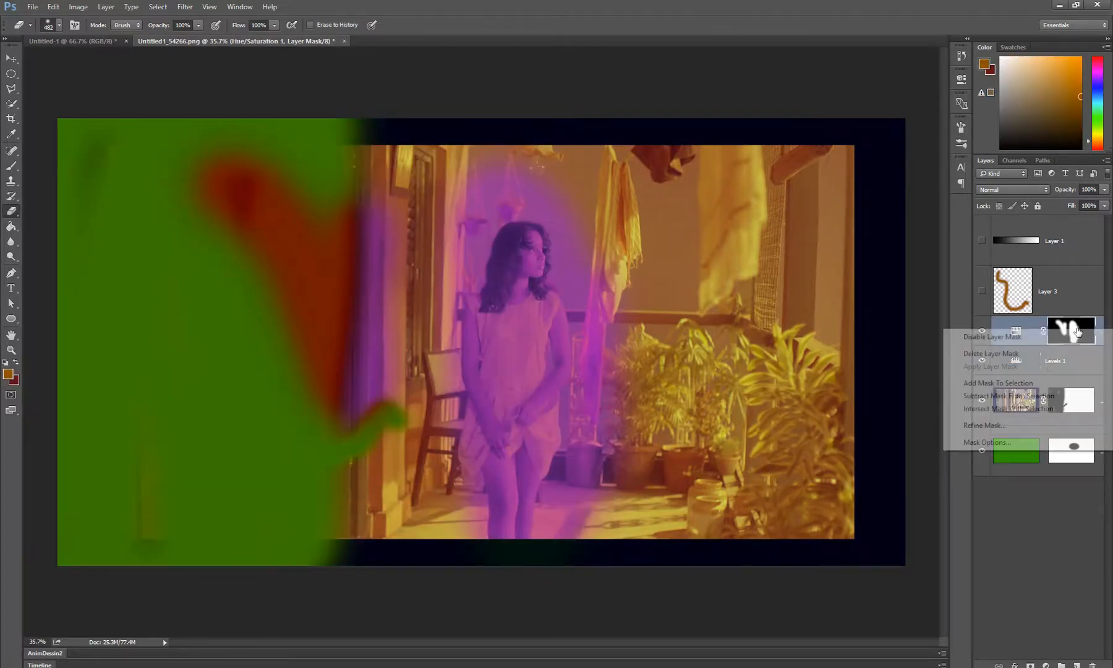
{"action": "left_click", "coordinate": [1040, 354]}
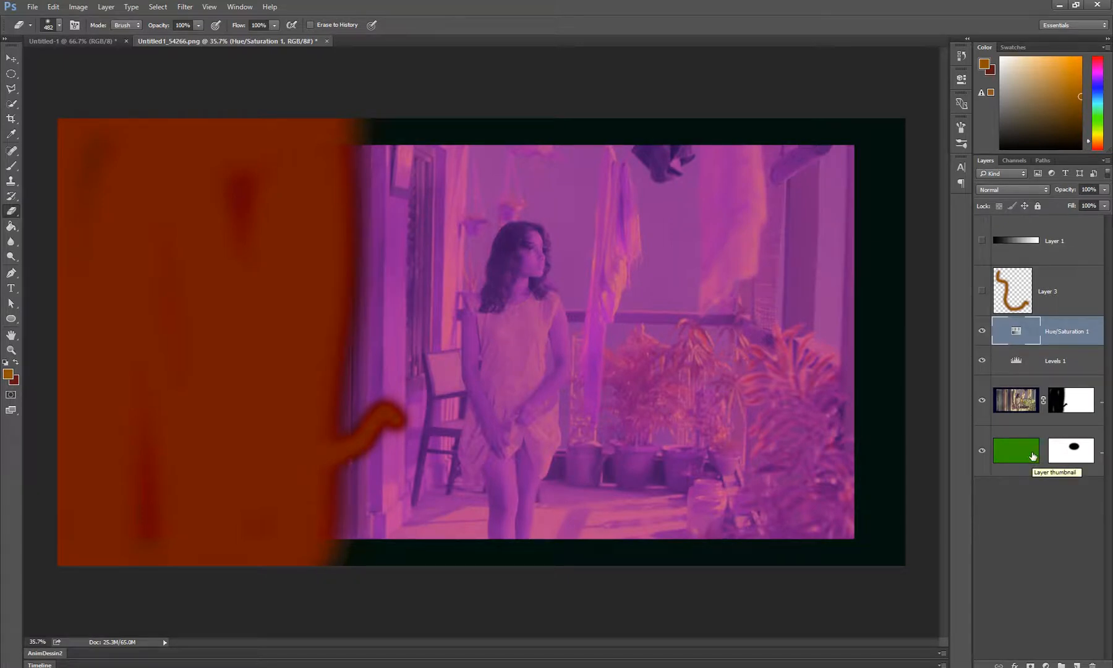
Hide the Levels 1 layer and move Hue/Saturation 1 below it, directly above the photo layer
{"action": "key", "text": "z"}
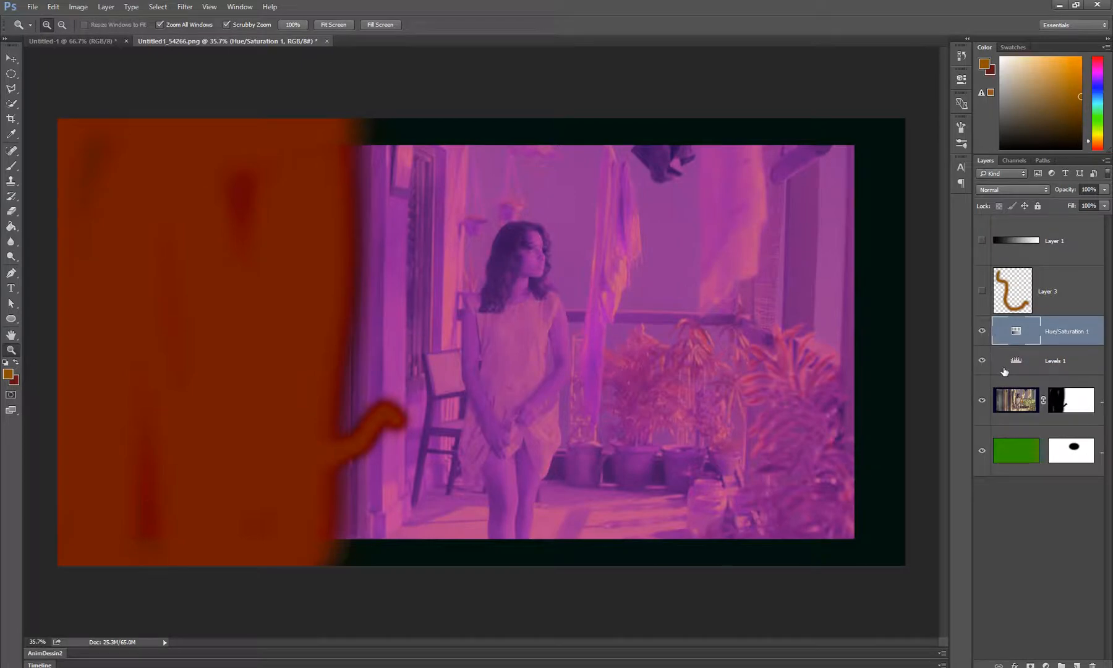
{"action": "left_click", "coordinate": [980, 333]}
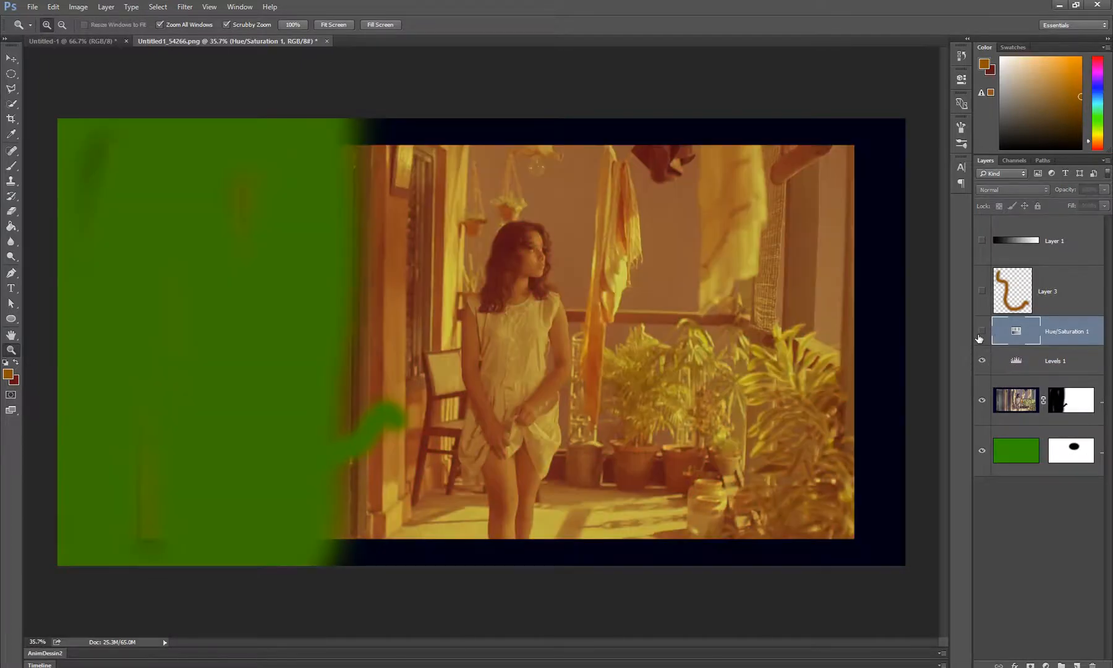
{"action": "left_click", "coordinate": [981, 332]}
{"action": "left_click", "coordinate": [981, 359]}
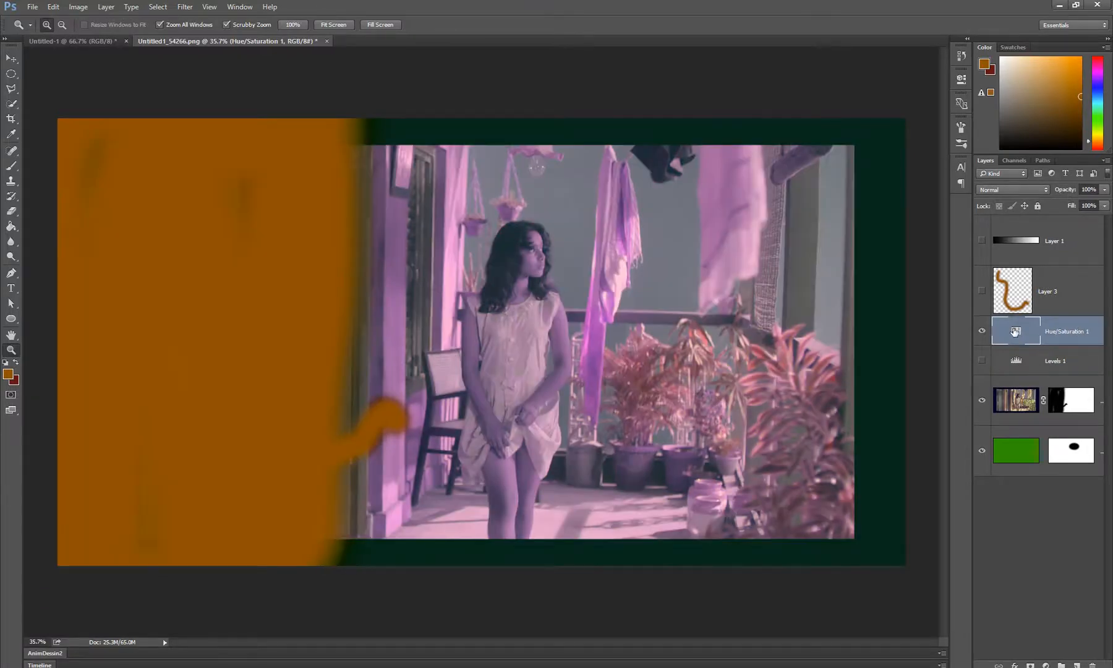
{"action": "left_click_drag", "start_coordinate": [1014, 332], "coordinate": [1017, 377]}
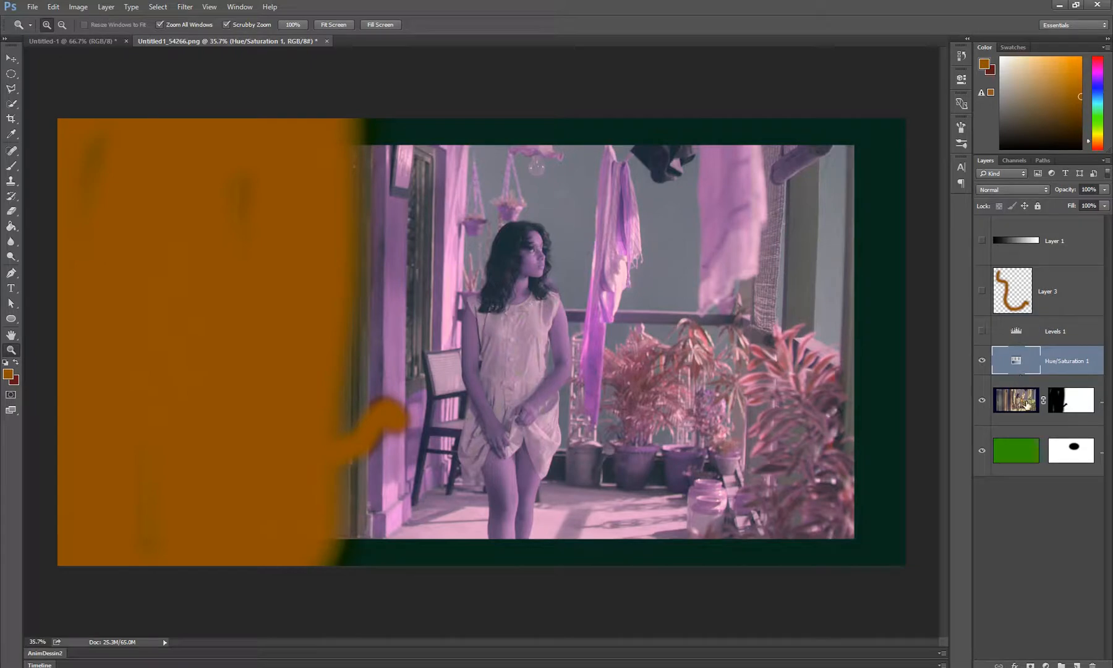
Clip the Hue/Saturation 1 adjustment to the photo layer and set its hue to -89
{"action": "left_click", "coordinate": [1027, 405]}
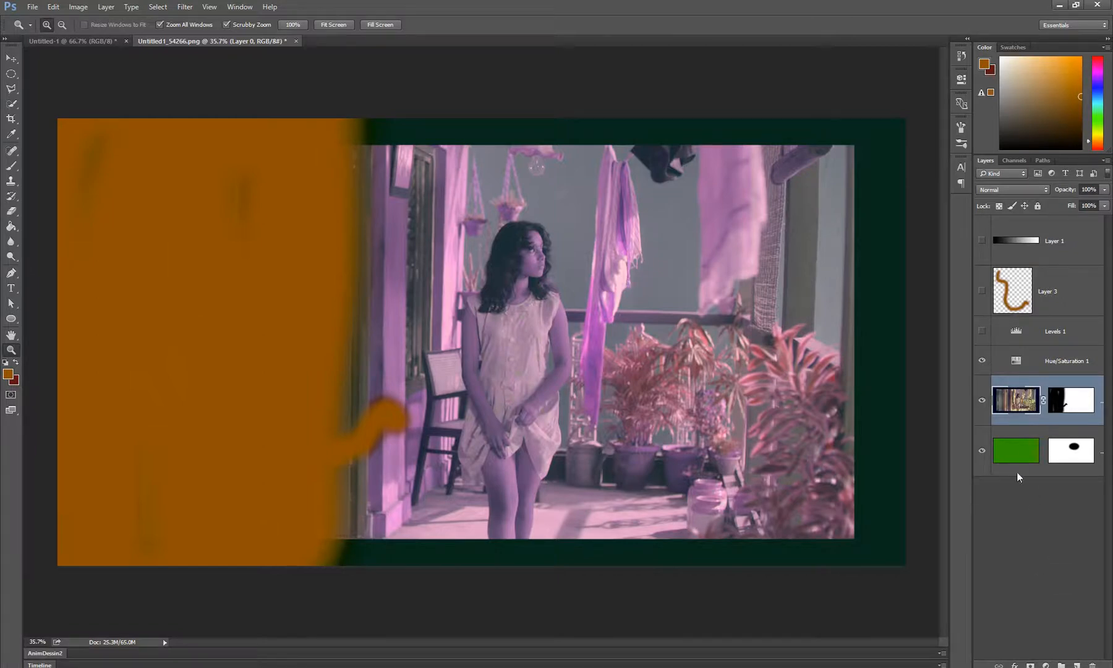
{"action": "left_click", "coordinate": [1015, 364]}
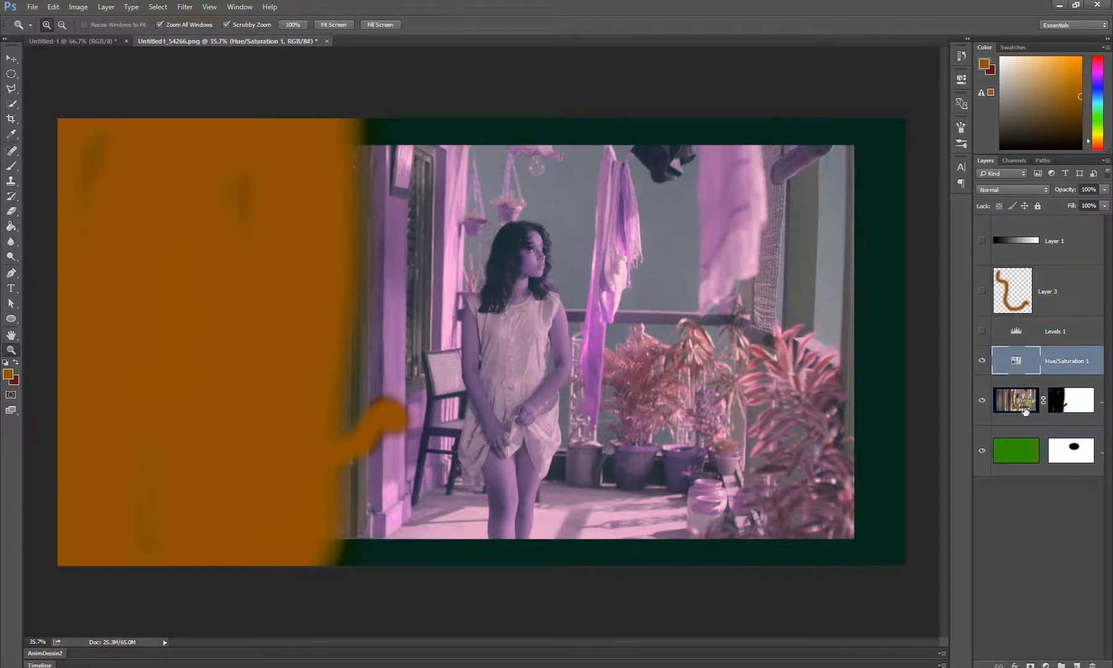
{"action": "double_click", "coordinate": [1016, 357]}
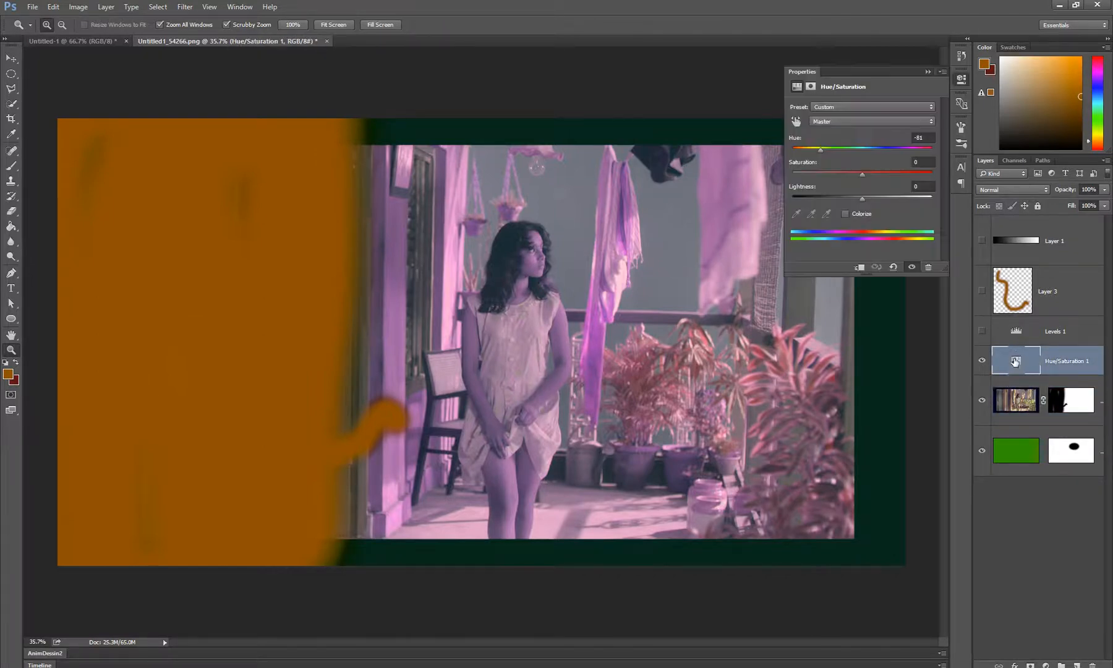
{"action": "left_click", "coordinate": [858, 267]}
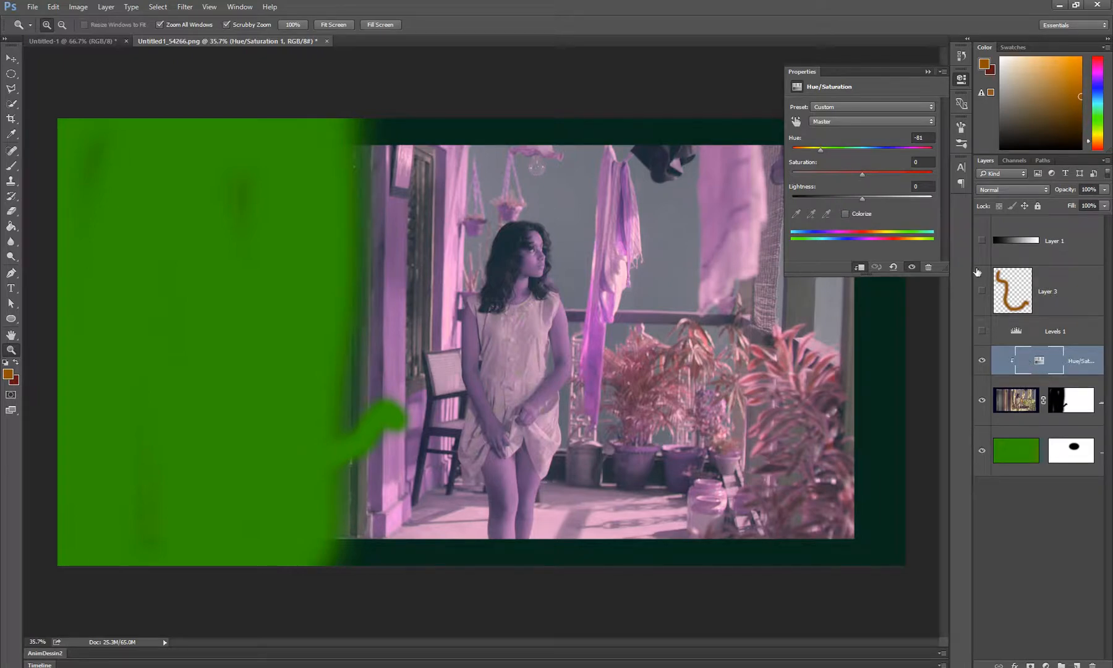
{"action": "mouse_move", "coordinate": [821, 152]}
{"action": "left_mouse_down"}
{"action": "mouse_move", "coordinate": [920, 150]}
{"action": "mouse_move", "coordinate": [819, 166]}
{"action": "left_mouse_up"}
{"action": "left_click_drag", "start_coordinate": [972, 421], "coordinate": [881, 432]}
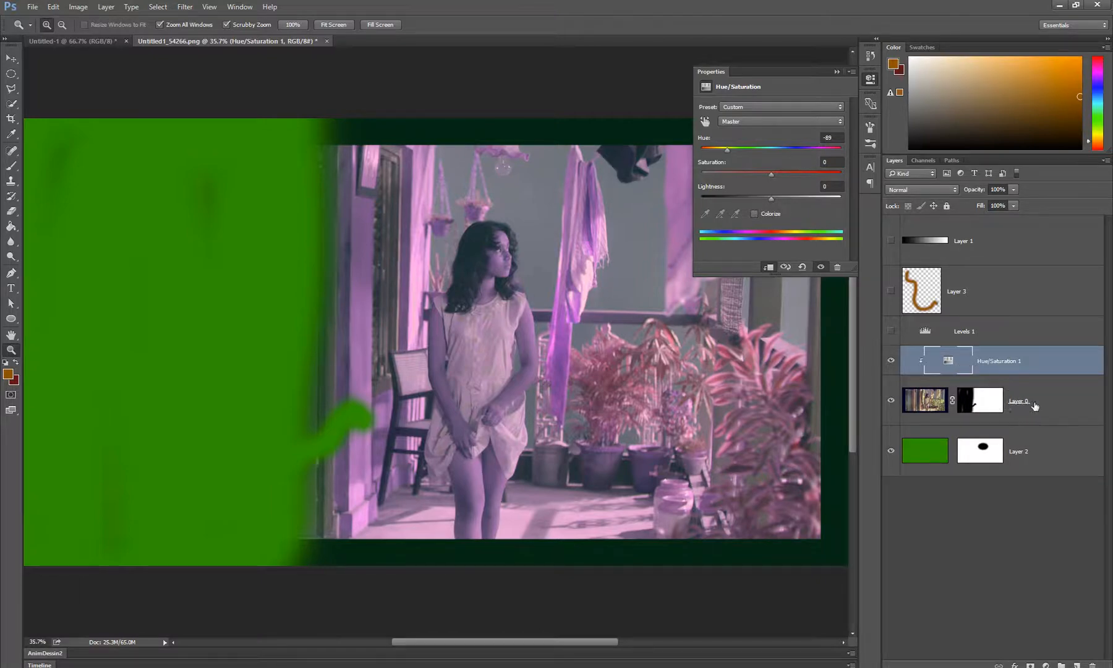
{"action": "left_click_drag", "start_coordinate": [882, 410], "coordinate": [973, 411]}
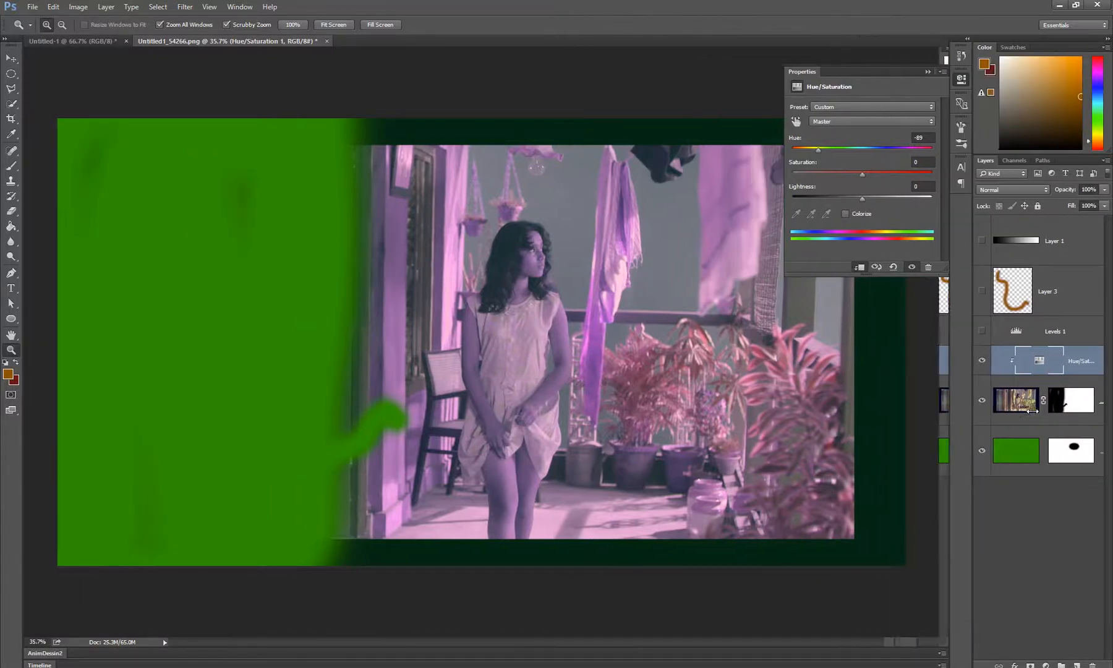
{"action": "left_click", "coordinate": [928, 72]}
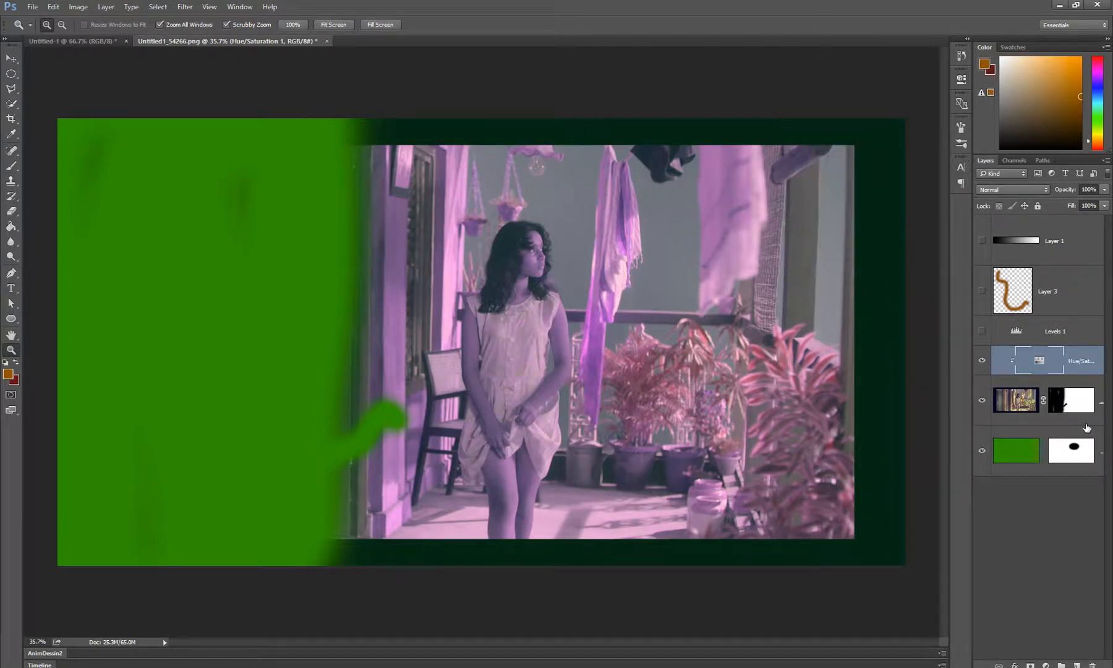
Group the Levels 1, Hue/Saturation 1 and photo layers together
{"action": "left_click", "coordinate": [1067, 332], "text": "shift"}
{"action": "left_click", "coordinate": [1017, 409], "text": "shift"}
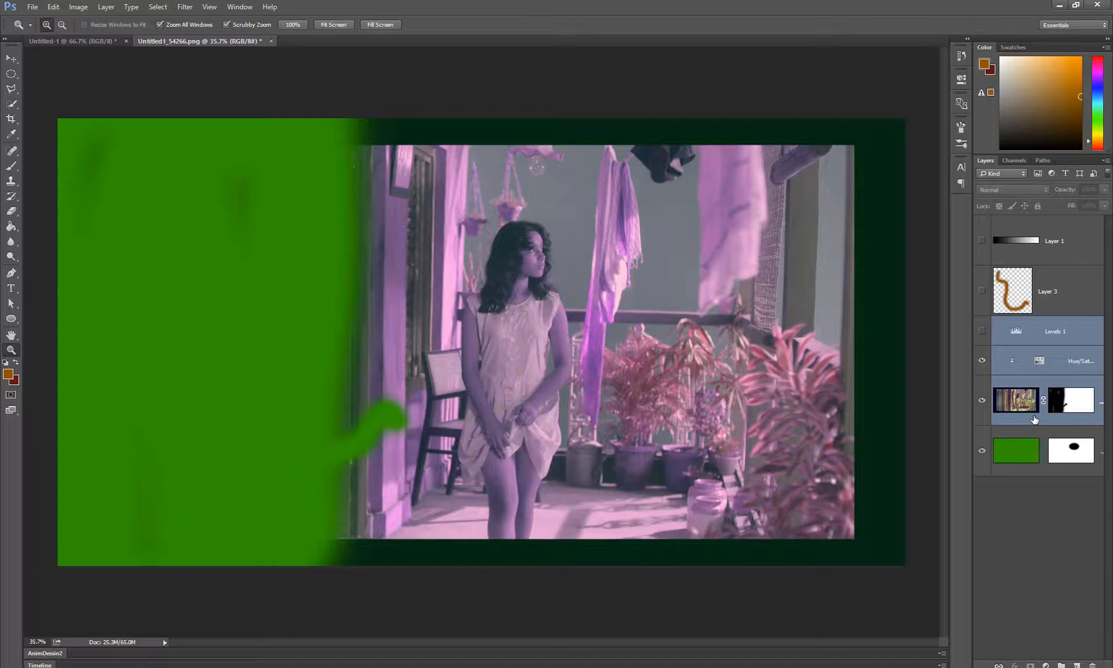
{"action": "key", "text": "ctrl+g"}
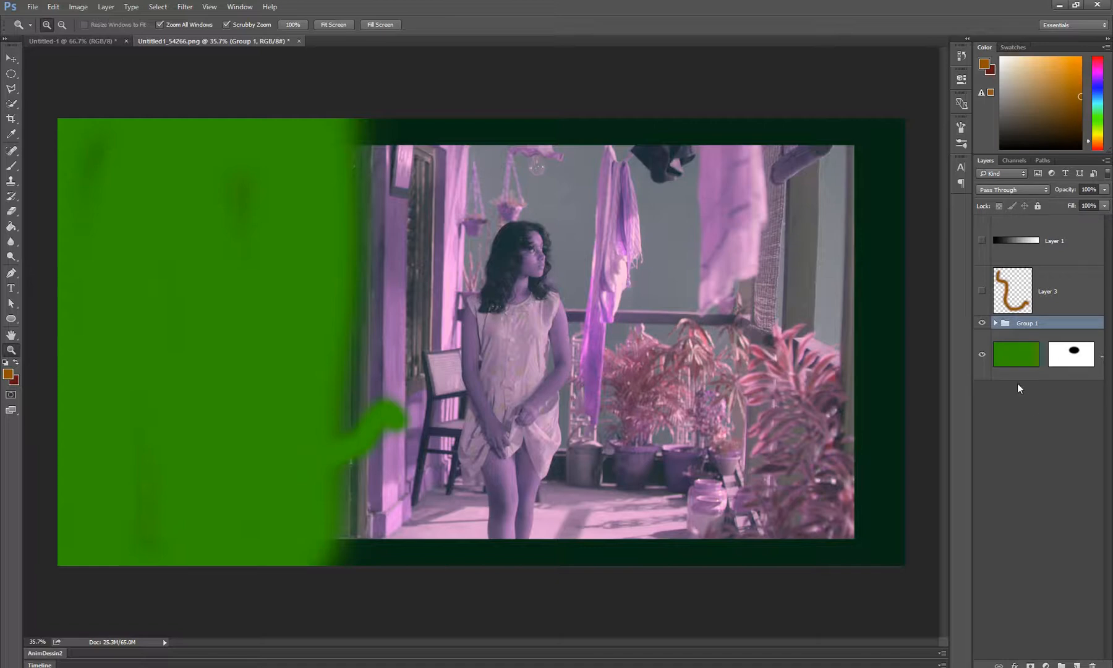
Hide the green Layer 2 and add a new empty layer above Layer 3
{"action": "left_click", "coordinate": [981, 355]}
{"action": "left_click", "coordinate": [1044, 313]}
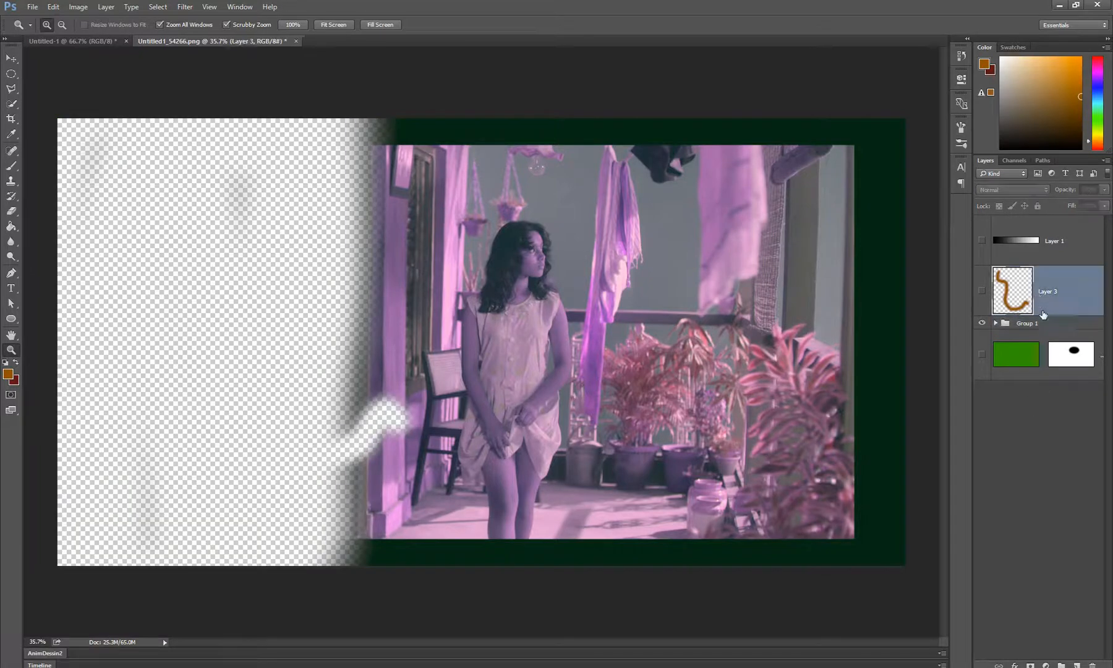
{"action": "left_click", "coordinate": [1076, 665]}
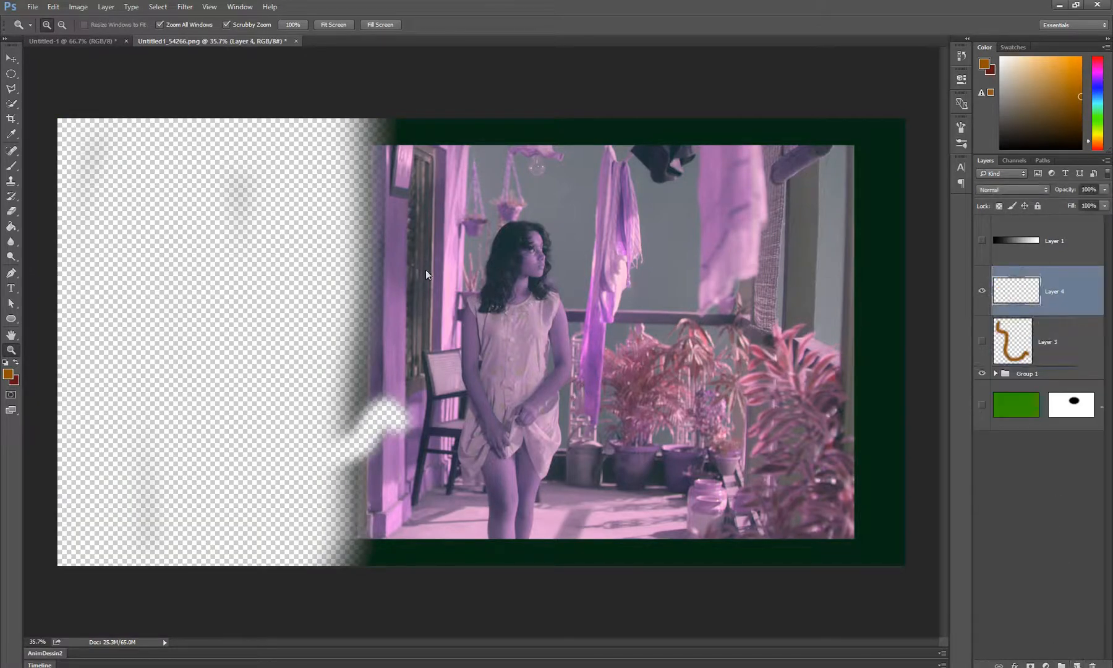
Expand Group 1 and hide the photo layer and its clipped Hue/Saturation adjustment
{"action": "left_click", "coordinate": [995, 374]}
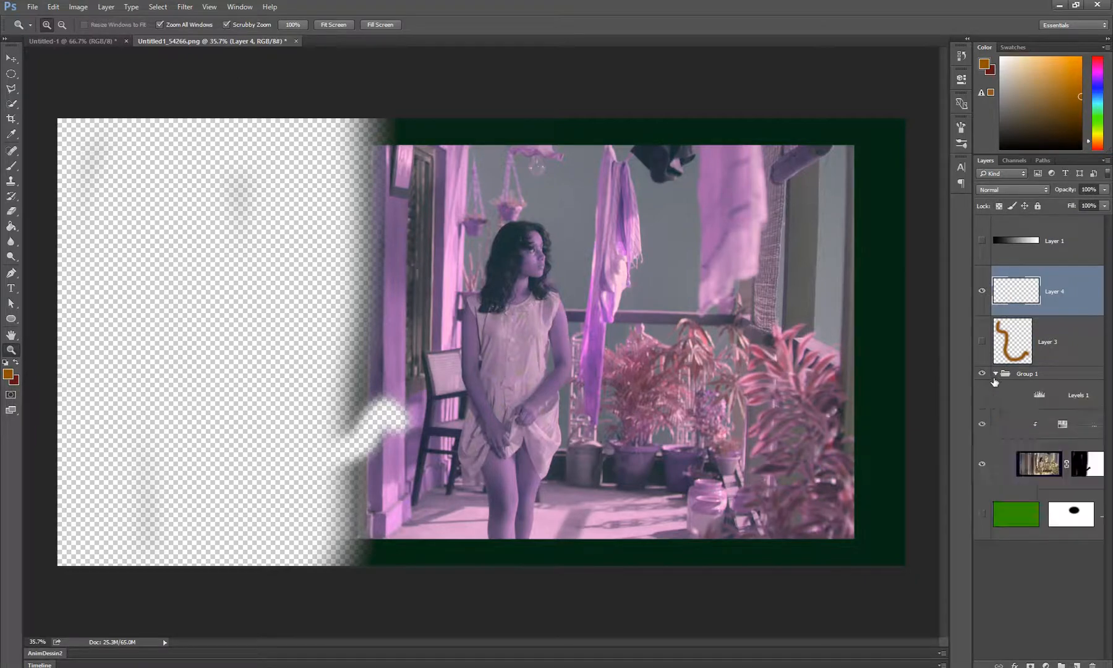
{"action": "left_click", "coordinate": [980, 468]}
{"action": "left_click", "coordinate": [983, 432]}
{"action": "left_click", "coordinate": [983, 425]}
{"action": "left_click", "coordinate": [982, 464]}
Show the green Layer 2, hide Group 1 and disable Layer 2's mask
{"action": "left_click", "coordinate": [982, 515]}
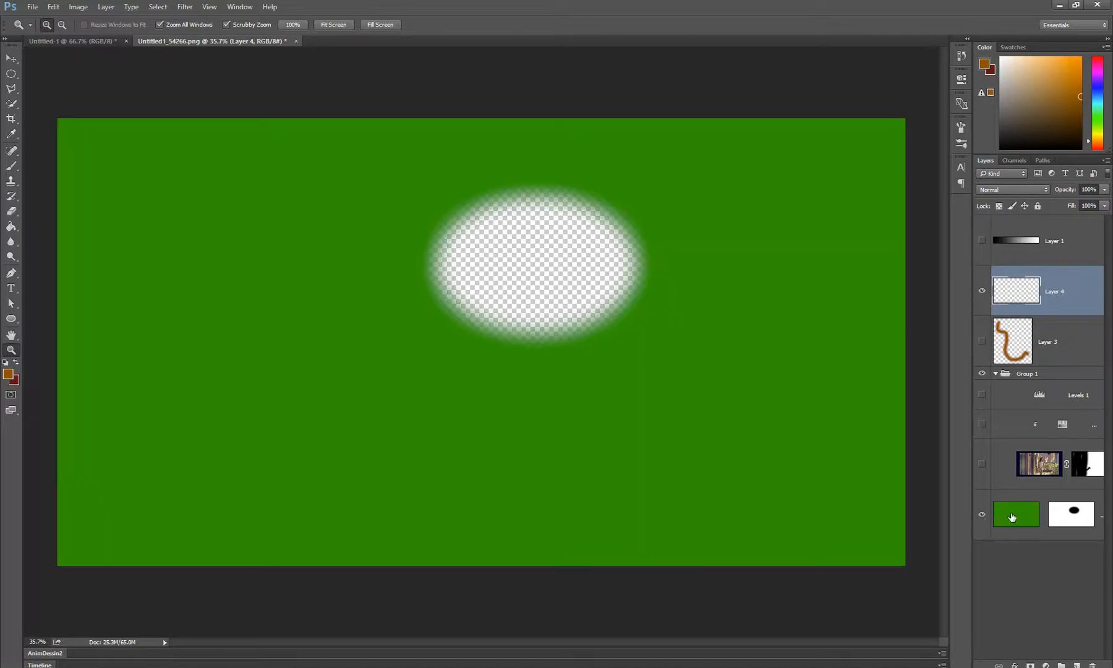
{"action": "left_click", "coordinate": [1012, 518]}
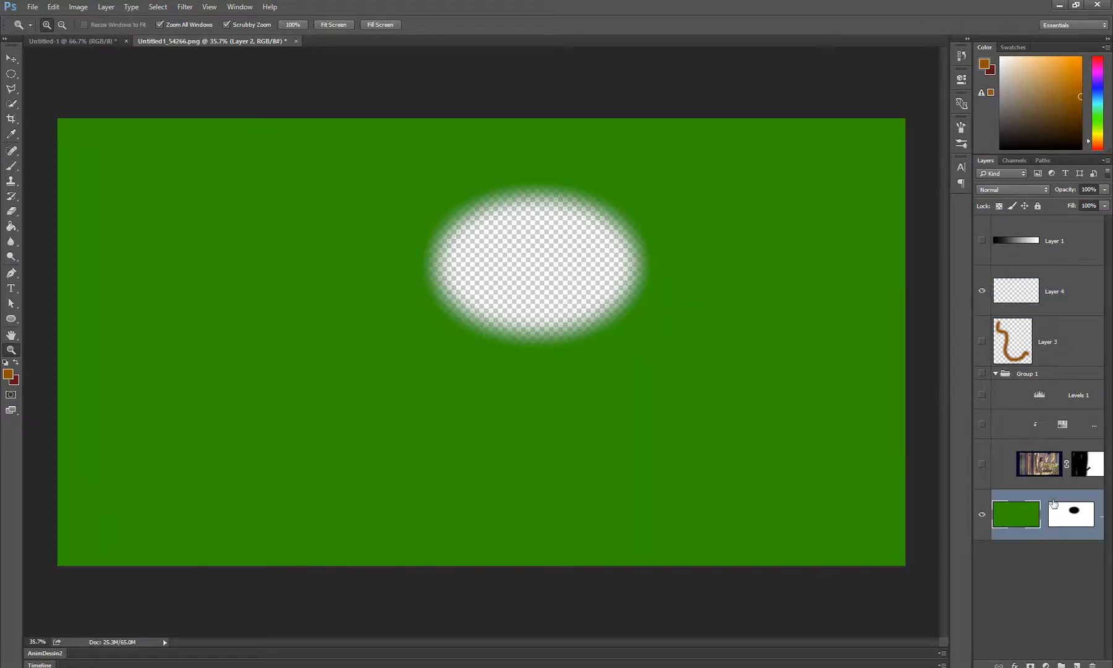
{"action": "left_click", "coordinate": [1067, 516], "text": "shift"}
Show Layer 3, add a new layer above it and paint two separate orange-brown strokes beside the squiggle with the Brush
{"action": "left_click", "coordinate": [1008, 346]}
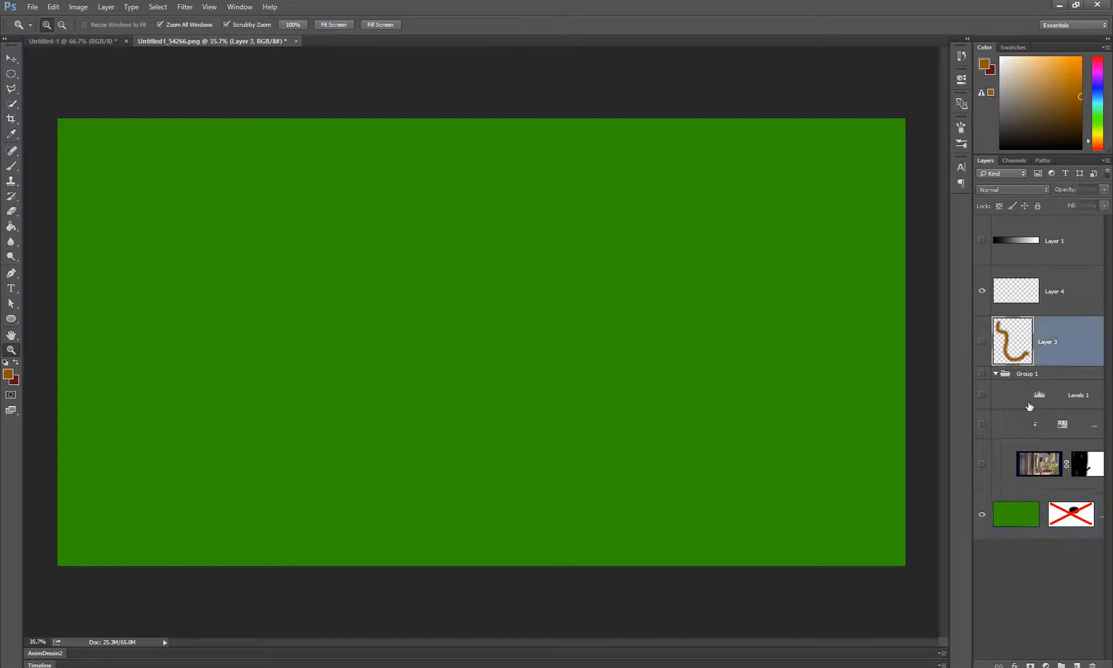
{"action": "left_click", "coordinate": [1077, 665]}
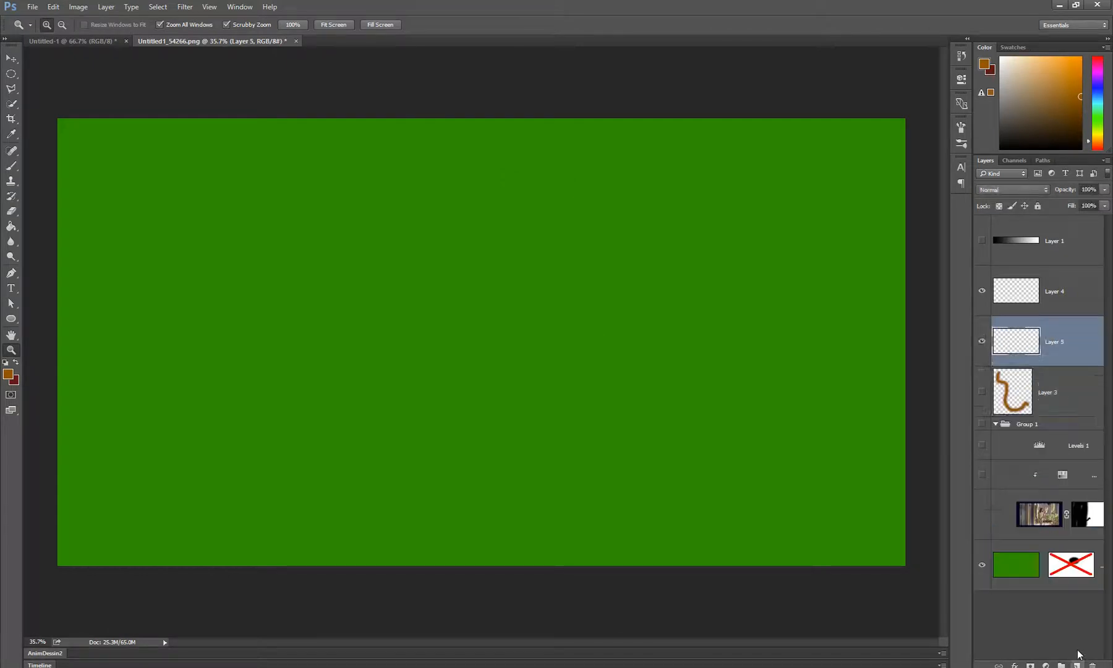
{"action": "left_click", "coordinate": [982, 392]}
{"action": "left_click", "coordinate": [1039, 371]}
{"action": "left_click", "coordinate": [1038, 344]}
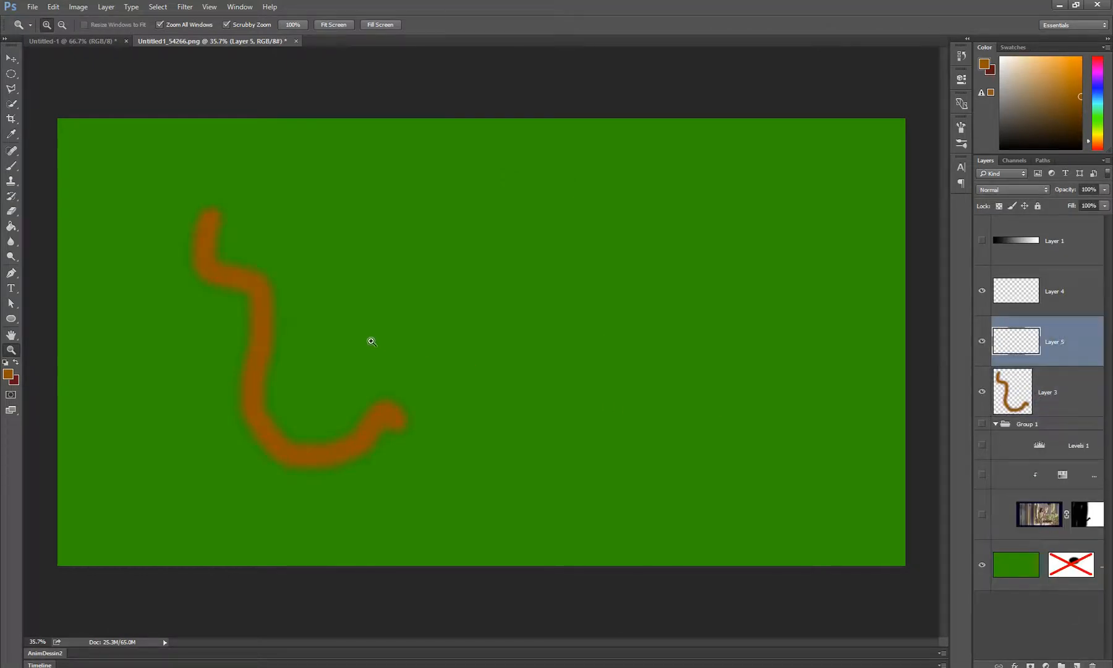
{"action": "key", "text": "v"}
{"action": "key", "text": "b"}
{"action": "left_click_drag", "start_coordinate": [379, 210], "coordinate": [442, 377]}
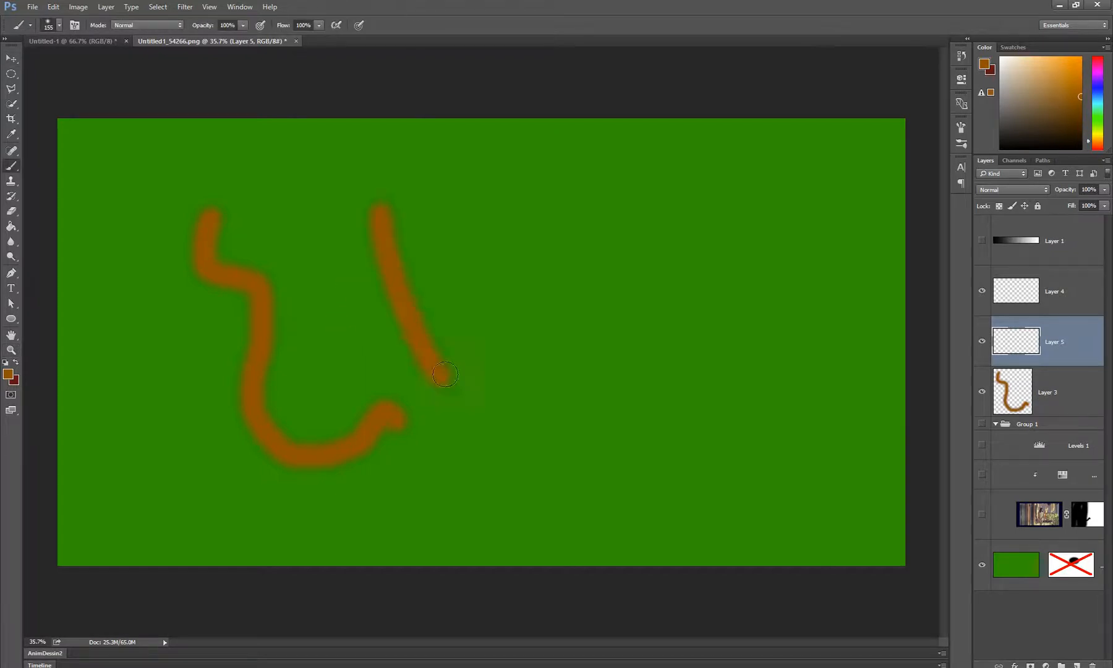
{"action": "left_click_drag", "start_coordinate": [513, 231], "coordinate": [561, 399]}
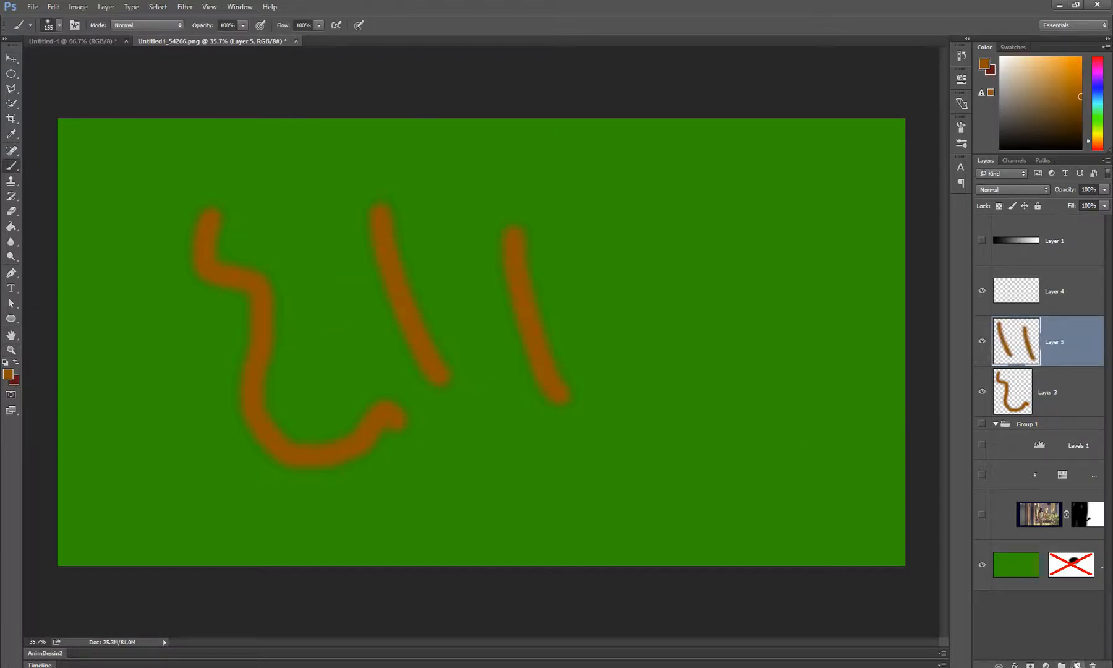
Add another layer and paint two parallel diagonal strokes in a muted brown to the right of the orange-brown ones
{"action": "left_click", "coordinate": [1077, 665]}
{"action": "mouse_move", "coordinate": [668, 300]}
{"action": "left_mouse_down"}
{"action": "mouse_move", "coordinate": [558, 517]}
{"action": "mouse_move", "coordinate": [782, 319]}
{"action": "left_mouse_up"}
{"action": "key", "text": "ctrl+z"}
{"action": "left_click", "coordinate": [1039, 110]}
{"action": "left_click_drag", "start_coordinate": [766, 415], "coordinate": [655, 505]}
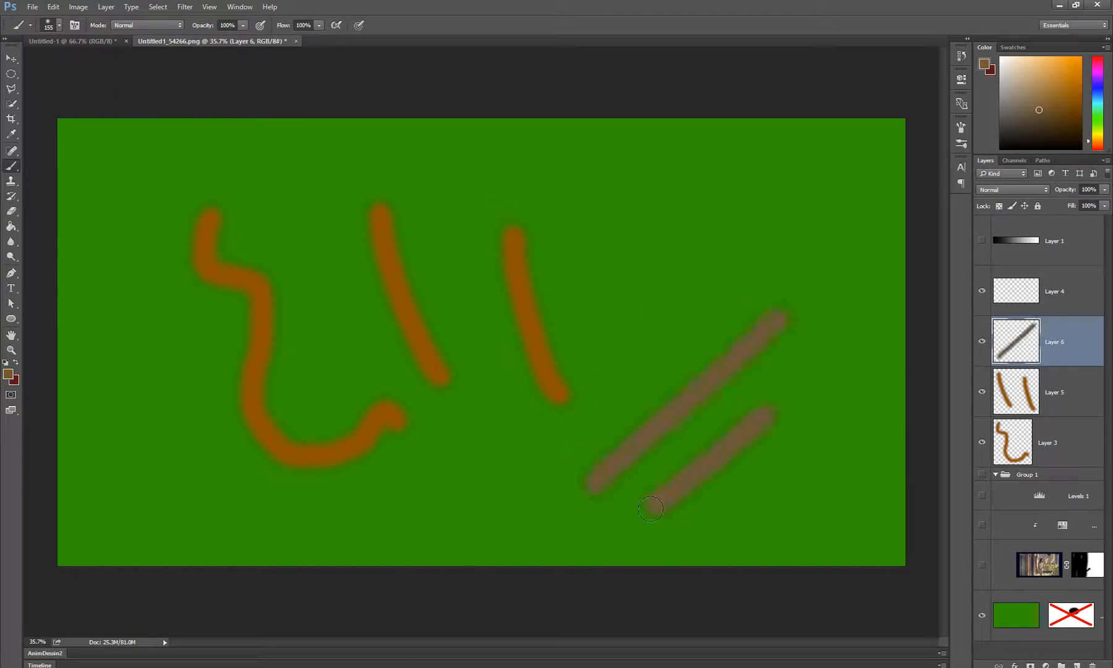
Select the three brush-stroke layers, Layer 6, Layer 5 and Layer 3, together and put them in a group
{"action": "left_click", "coordinate": [1083, 453], "text": "shift"}
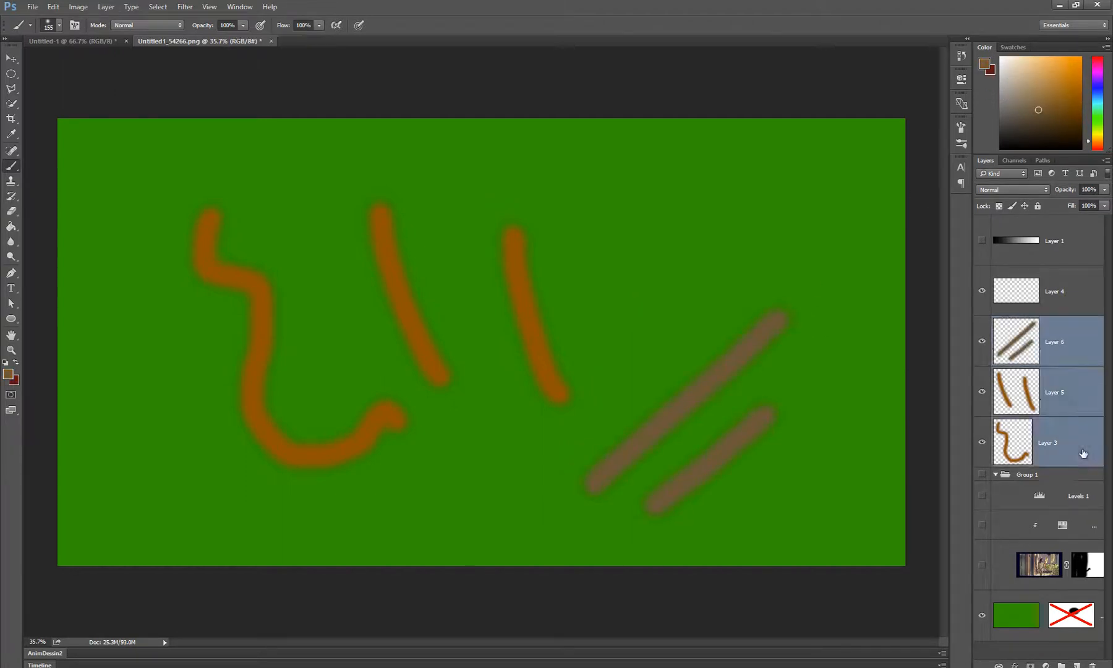
{"action": "left_click", "coordinate": [1066, 350]}
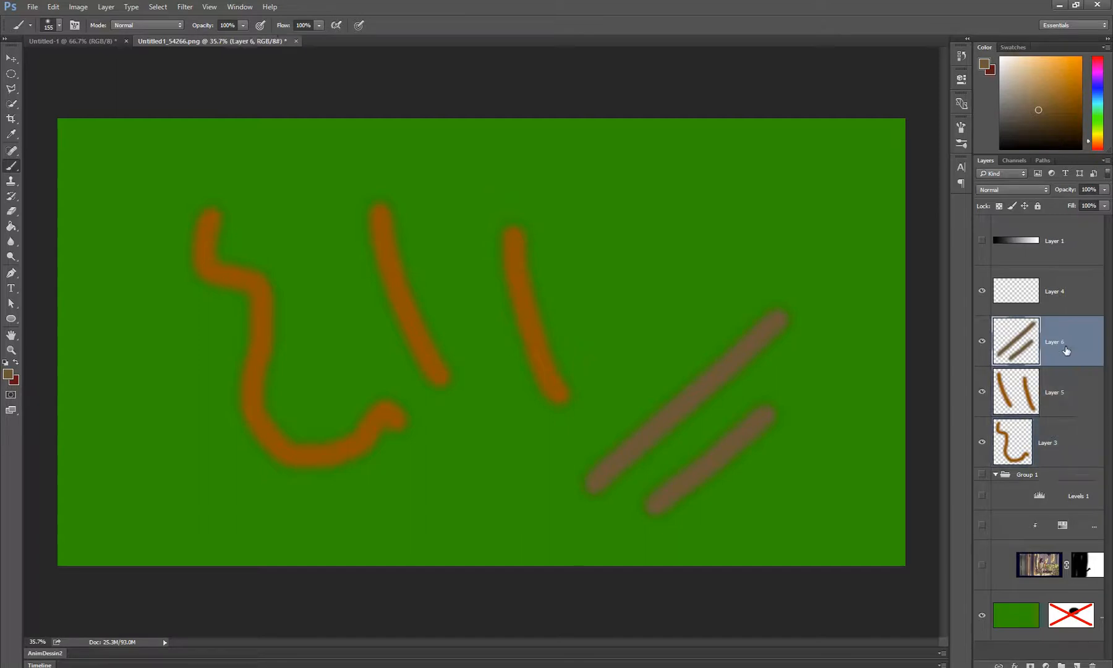
{"action": "left_click", "coordinate": [1067, 395], "text": "ctrl"}
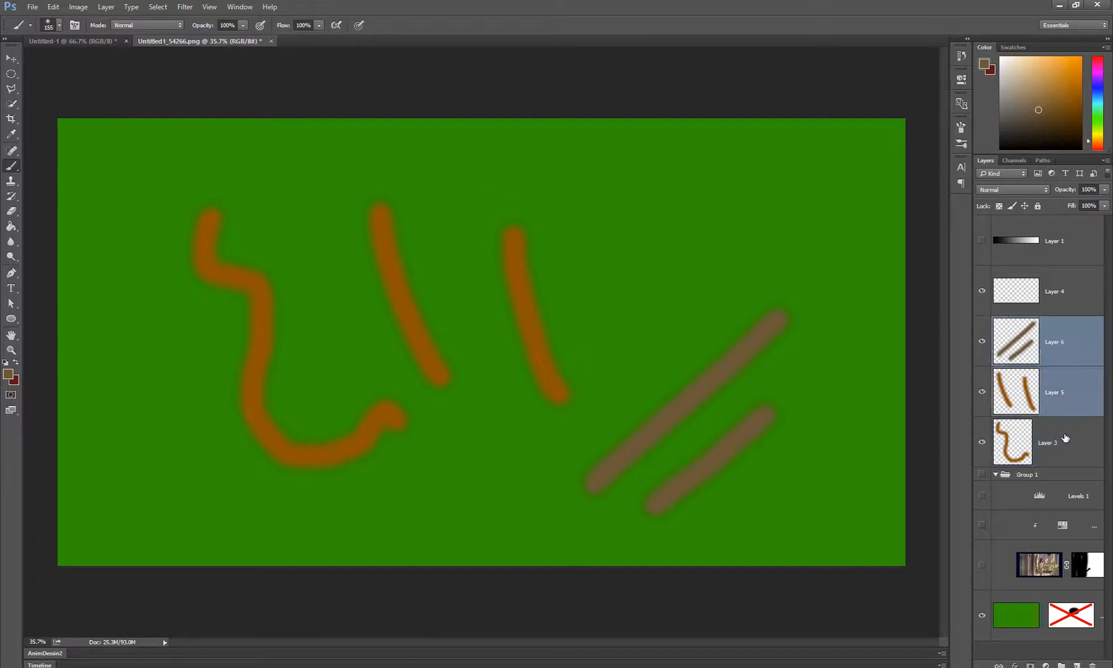
{"action": "left_click", "coordinate": [1066, 440], "text": "ctrl"}
{"action": "left_click", "coordinate": [1071, 329]}
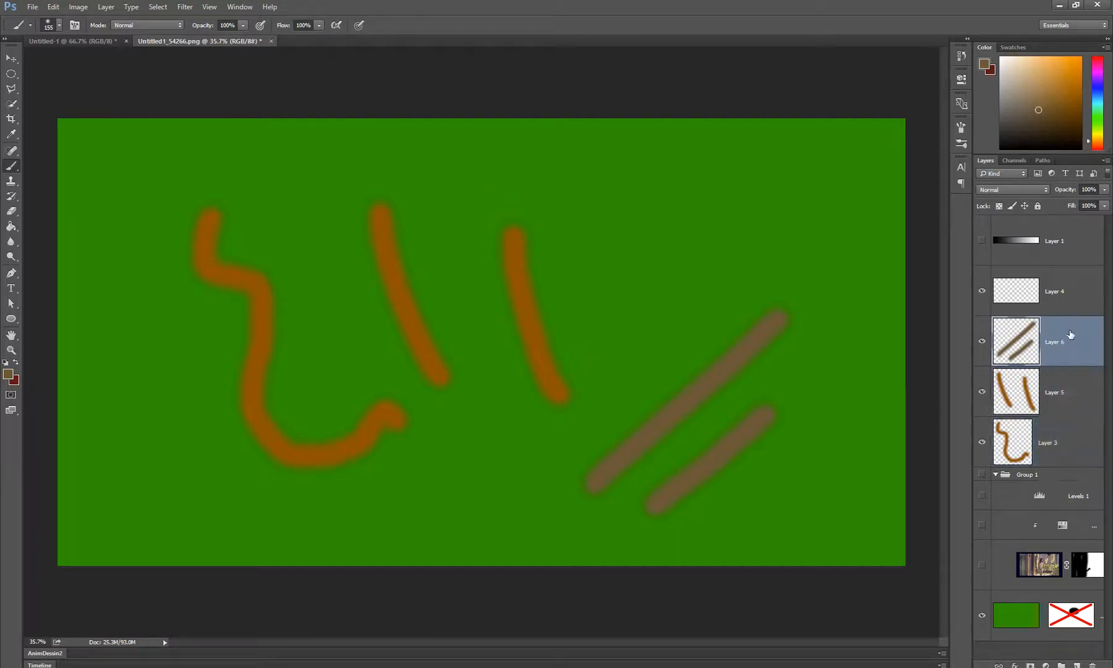
{"action": "left_click", "coordinate": [1065, 443], "text": "shift"}
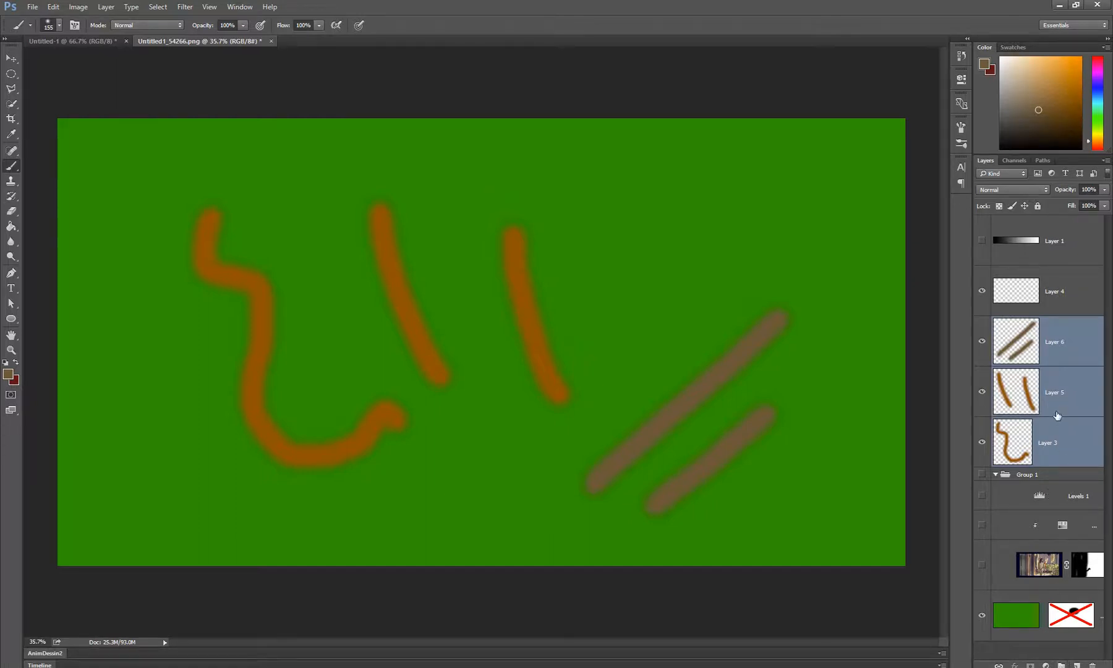
{"action": "key", "text": "ctrl+g"}
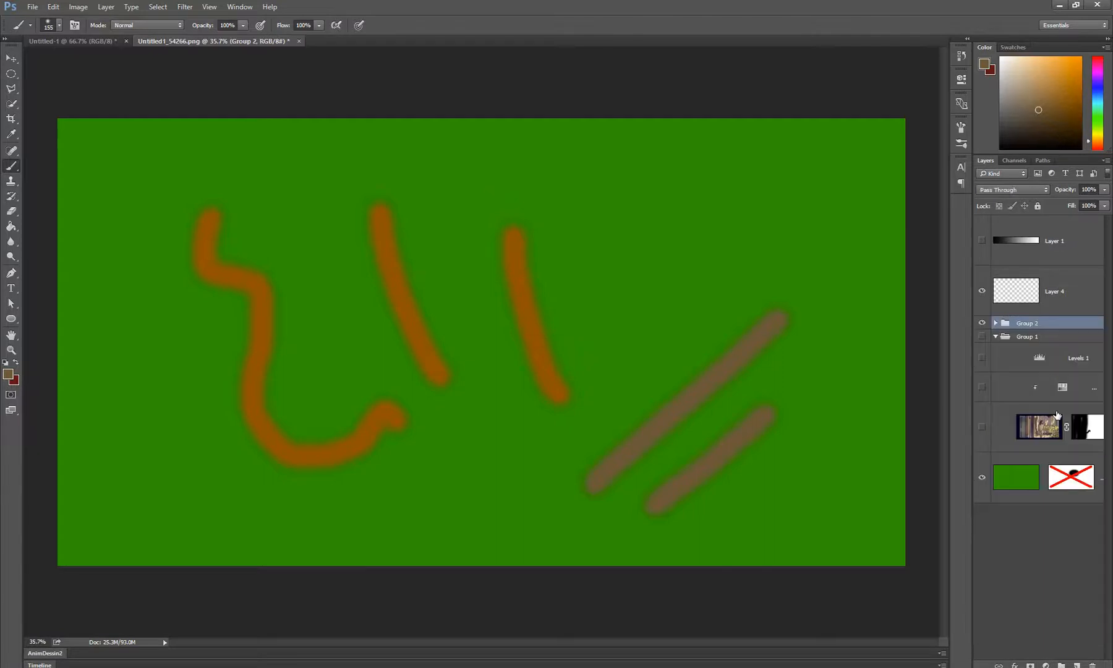
Toggle Group 2's visibility off and on twice to check its effect on the grouped strokes
{"action": "left_click", "coordinate": [982, 323]}
{"action": "left_click", "coordinate": [982, 323]}
{"action": "left_click", "coordinate": [982, 323]}
{"action": "left_click", "coordinate": [983, 322]}
Add a Hue/Saturation adjustment layer above Group 2, set its hue to -70 and clip it to the group
{"action": "left_click", "coordinate": [1045, 665]}
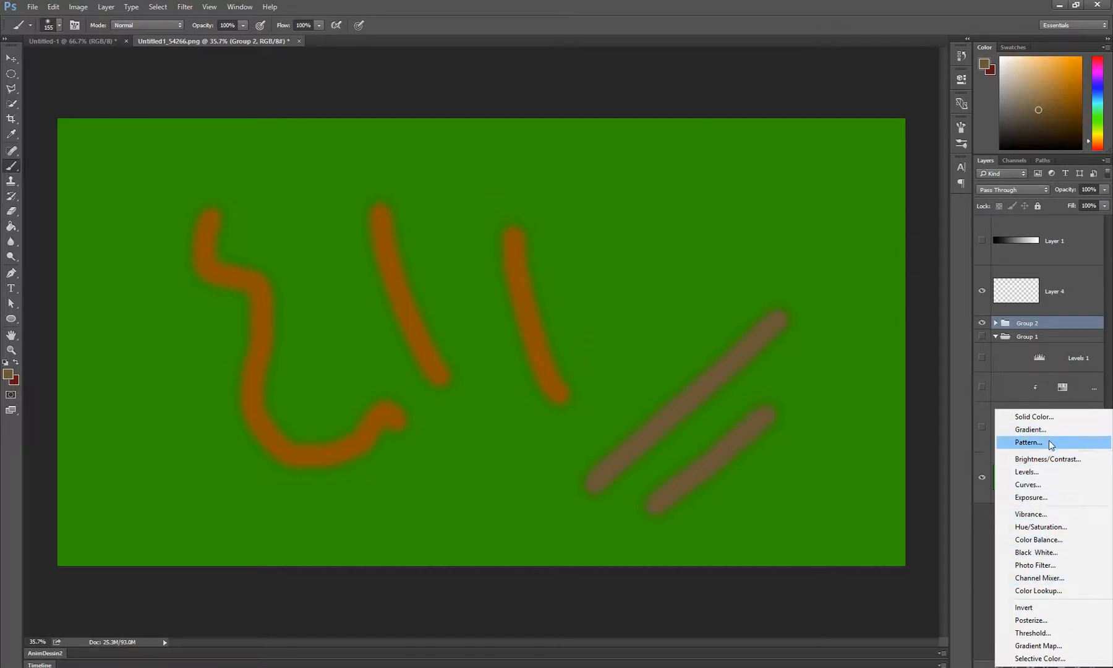
{"action": "left_click", "coordinate": [1046, 527]}
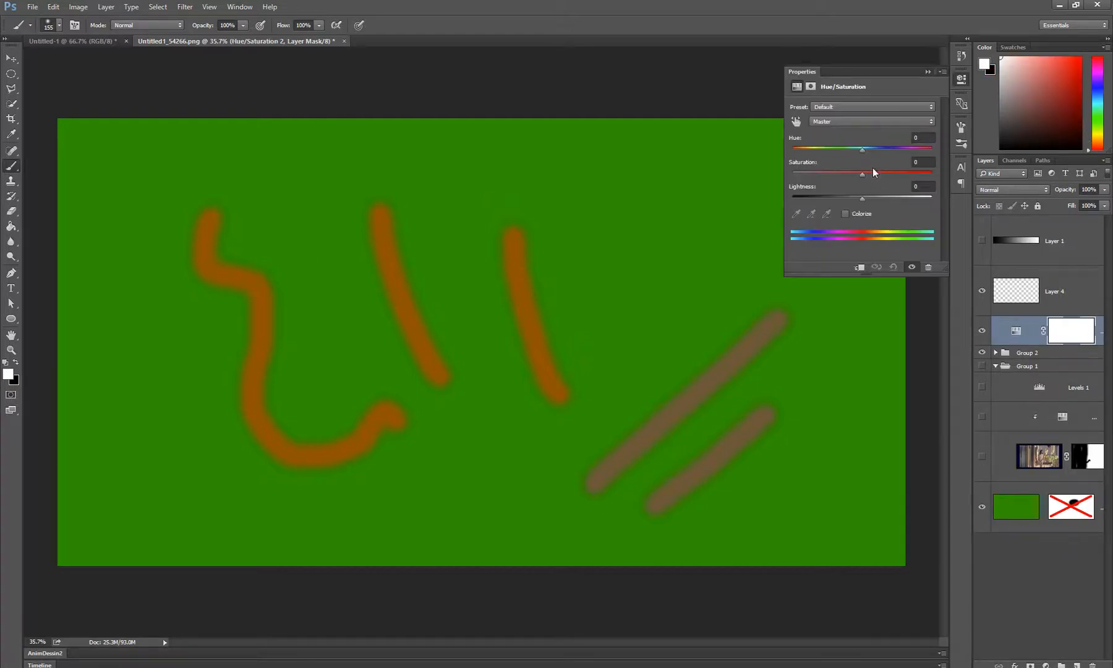
{"action": "mouse_move", "coordinate": [863, 150]}
{"action": "left_mouse_down"}
{"action": "mouse_move", "coordinate": [895, 148]}
{"action": "mouse_move", "coordinate": [824, 169]}
{"action": "left_mouse_up"}
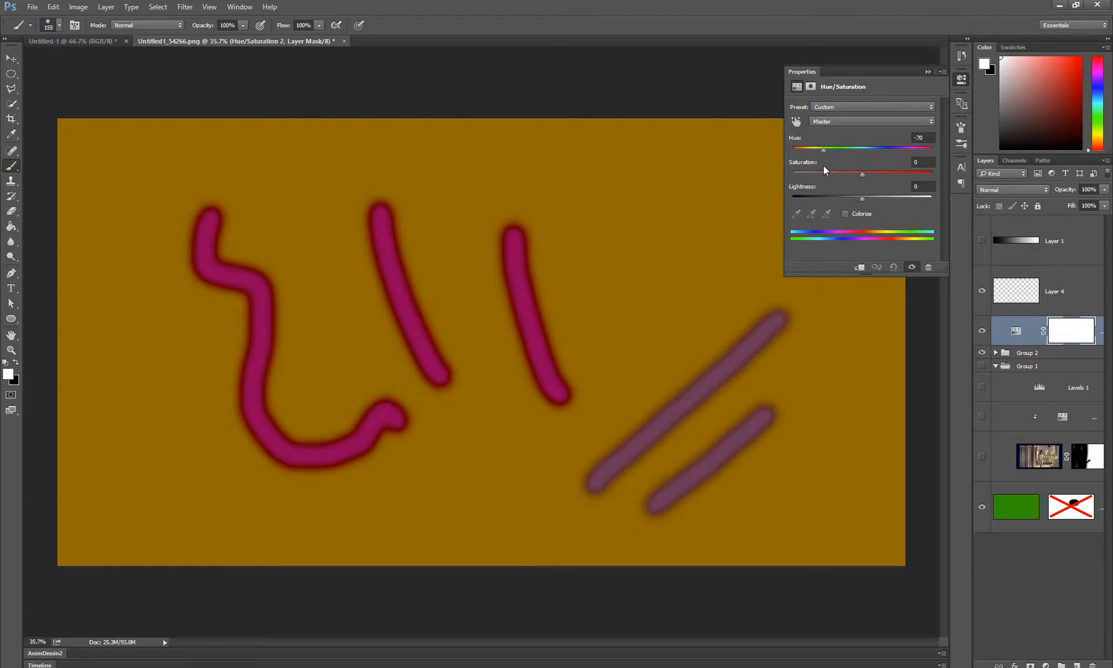
{"action": "left_click", "coordinate": [858, 267]}
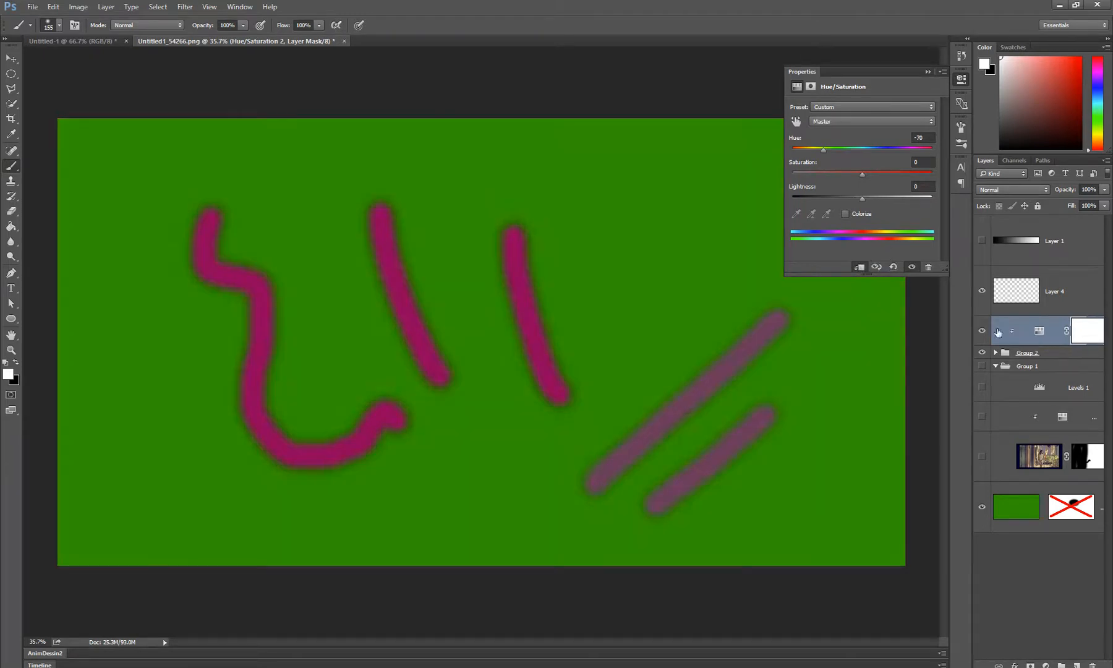
Change the clipped Hue/Saturation adjustment to hue -9 and saturation -87
{"action": "mouse_move", "coordinate": [822, 151]}
{"action": "left_mouse_down"}
{"action": "mouse_move", "coordinate": [909, 150]}
{"action": "mouse_move", "coordinate": [812, 177]}
{"action": "mouse_move", "coordinate": [836, 178]}
{"action": "left_mouse_up"}
{"action": "mouse_move", "coordinate": [810, 174]}
{"action": "left_mouse_down"}
{"action": "mouse_move", "coordinate": [960, 190]}
{"action": "mouse_move", "coordinate": [820, 223]}
{"action": "mouse_move", "coordinate": [802, 238]}
{"action": "left_mouse_up"}
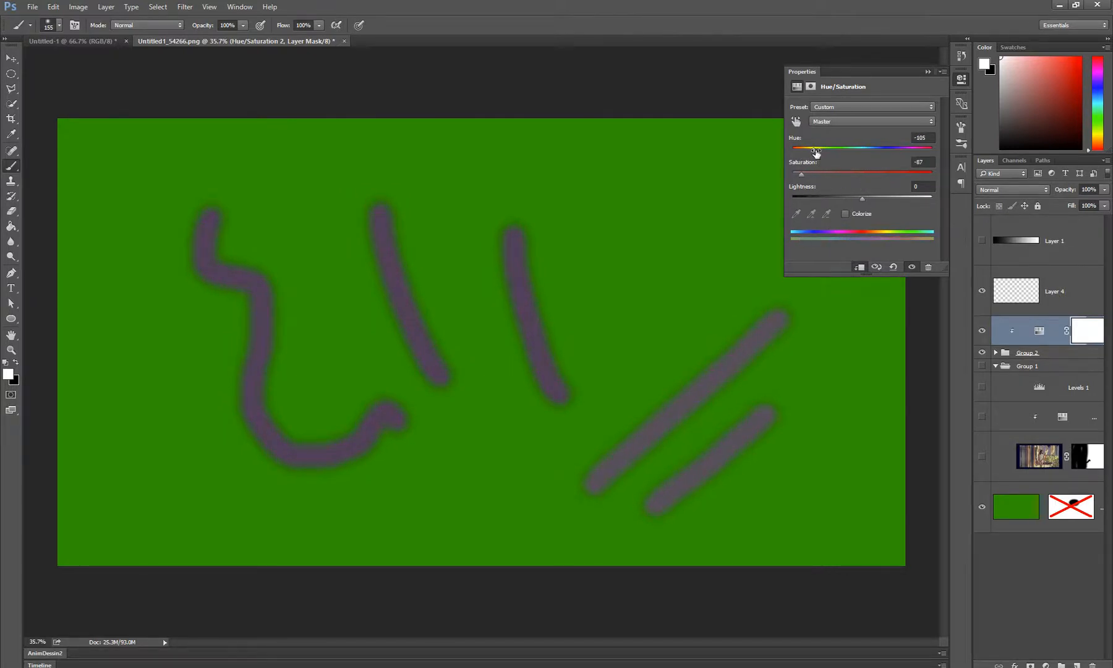
{"action": "left_click_drag", "start_coordinate": [814, 150], "coordinate": [844, 149]}
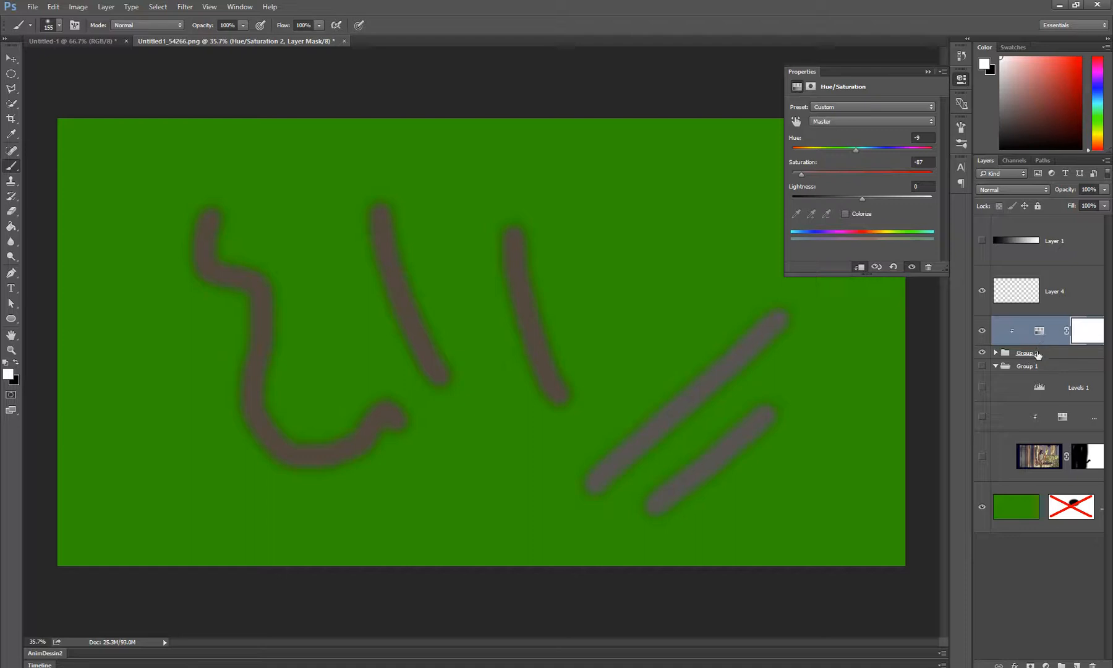
Paint black on the clipped adjustment's mask across the lower parts of the strokes to restore their original colors
{"action": "left_click", "coordinate": [1089, 337]}
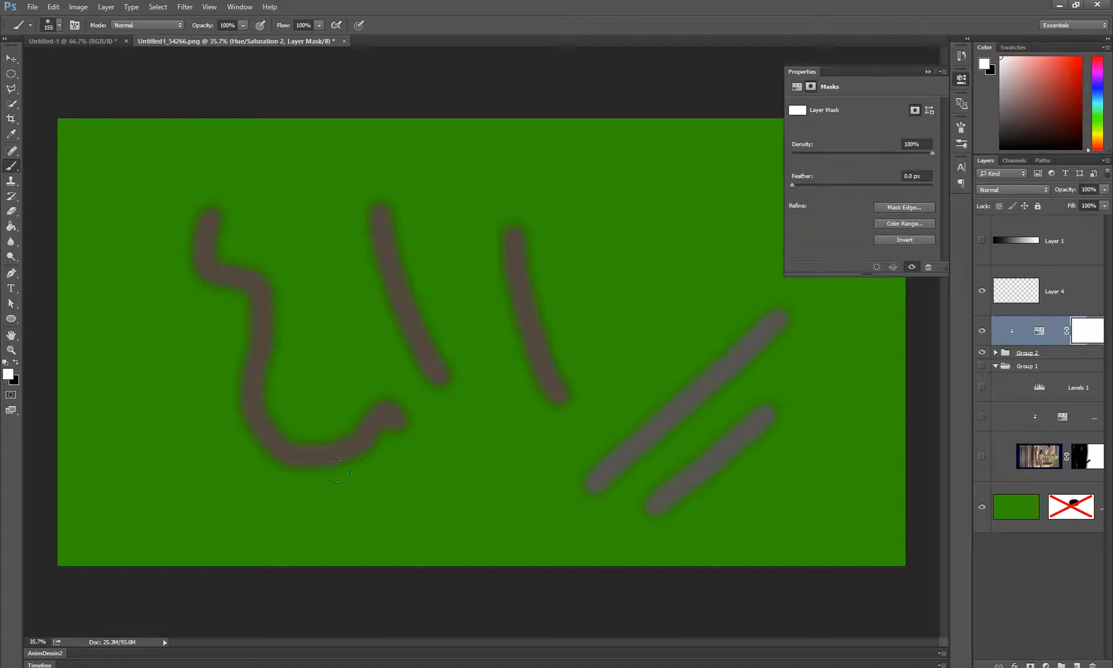
{"action": "key", "text": "x"}
{"action": "right_click", "coordinate": [428, 335], "text": "alt"}
{"action": "mouse_move", "coordinate": [446, 356]}
{"action": "left_mouse_down"}
{"action": "mouse_move", "coordinate": [357, 447]}
{"action": "mouse_move", "coordinate": [511, 318]}
{"action": "mouse_move", "coordinate": [463, 424]}
{"action": "mouse_move", "coordinate": [678, 541]}
{"action": "mouse_move", "coordinate": [587, 415]}
{"action": "mouse_move", "coordinate": [598, 386]}
{"action": "mouse_move", "coordinate": [640, 505]}
{"action": "mouse_move", "coordinate": [370, 396]}
{"action": "mouse_move", "coordinate": [185, 473]}
{"action": "mouse_move", "coordinate": [219, 427]}
{"action": "left_mouse_up"}
Delete the Hue/Saturation adjustment layer clipped to Group 2
{"action": "key", "text": "z"}
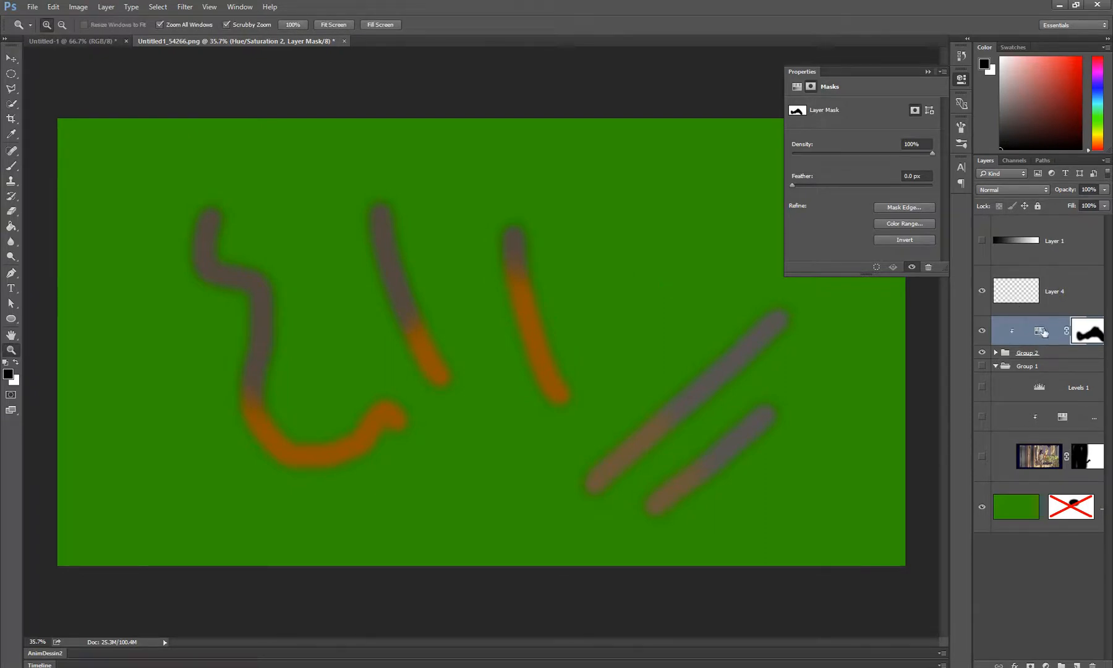
{"action": "left_click", "coordinate": [1040, 330]}
{"action": "left_click", "coordinate": [1092, 664]}
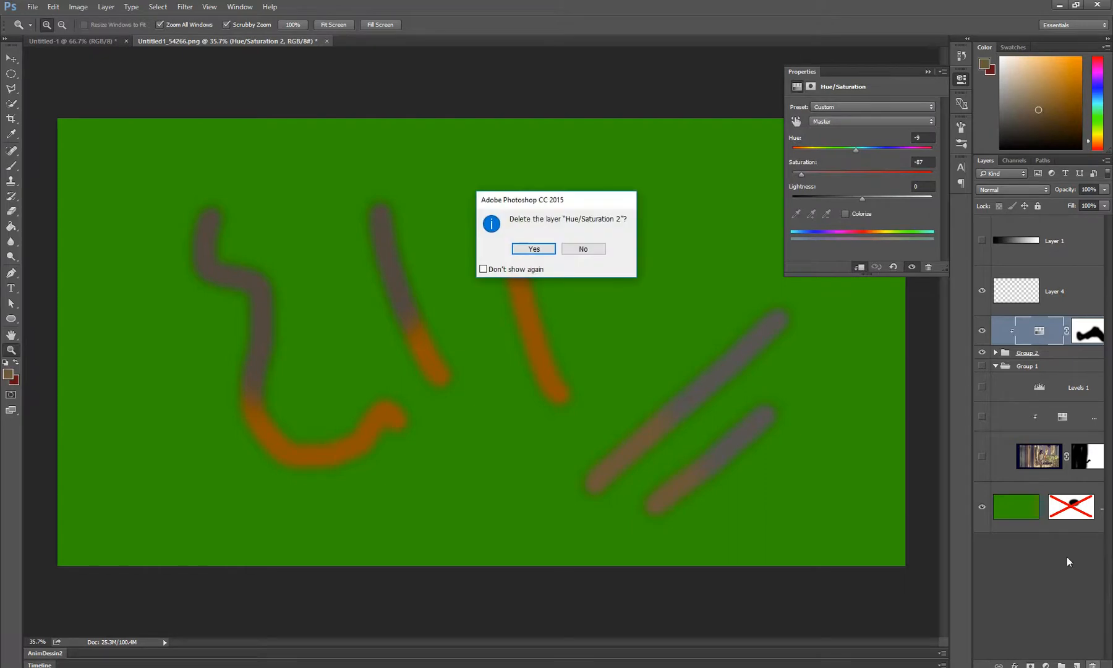
{"action": "left_click", "coordinate": [522, 248]}
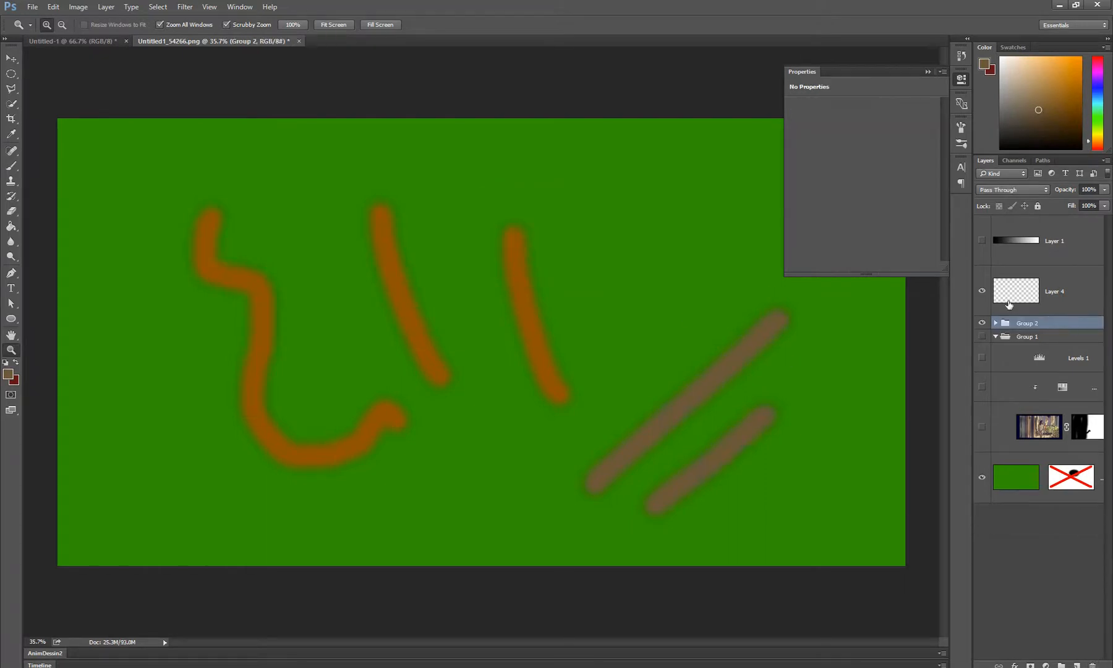
Expand Group 2 and compare the blending modes of Layer 6, Layer 5 and Layer 3 with that of the group
{"action": "left_click", "coordinate": [997, 324]}
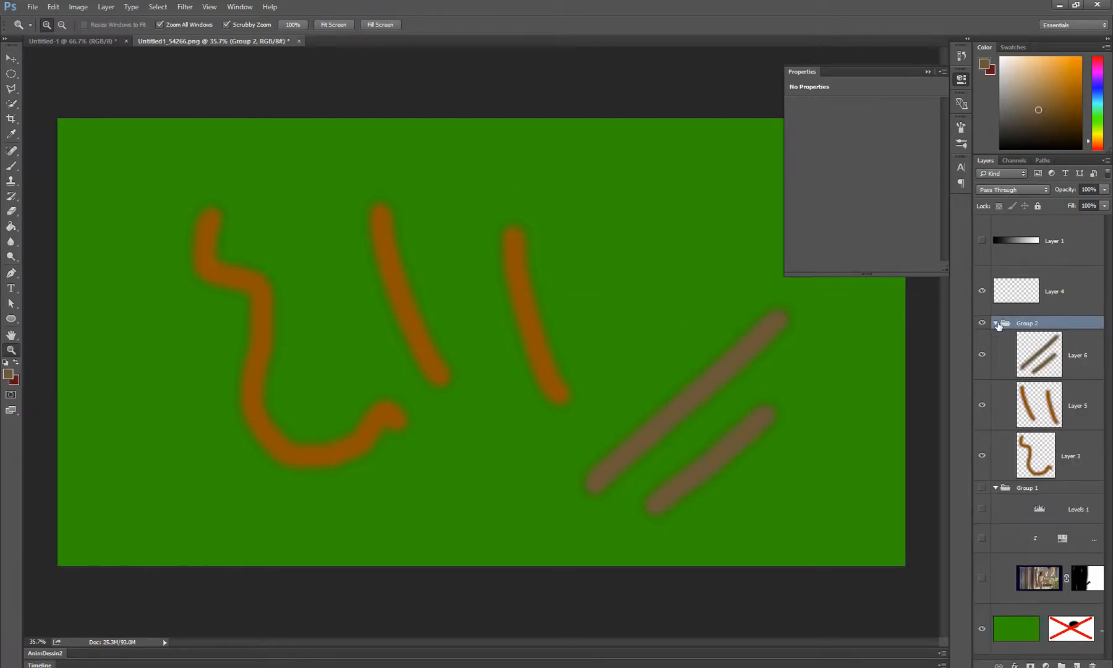
{"action": "left_click", "coordinate": [1056, 356]}
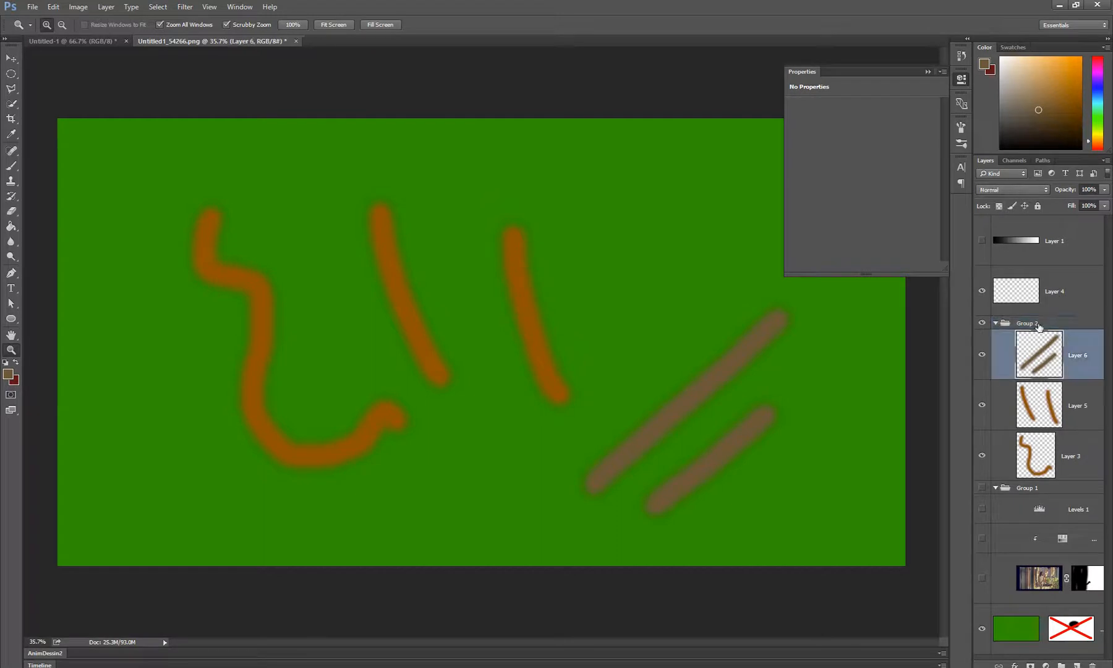
{"action": "left_click", "coordinate": [1071, 405]}
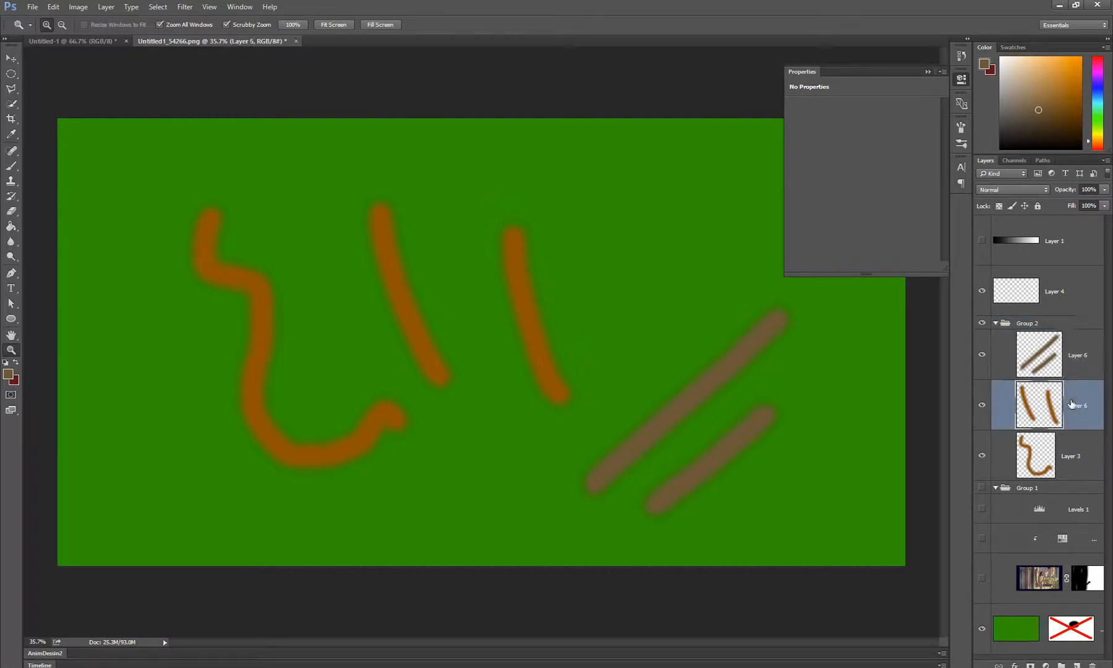
{"action": "left_click", "coordinate": [1065, 475]}
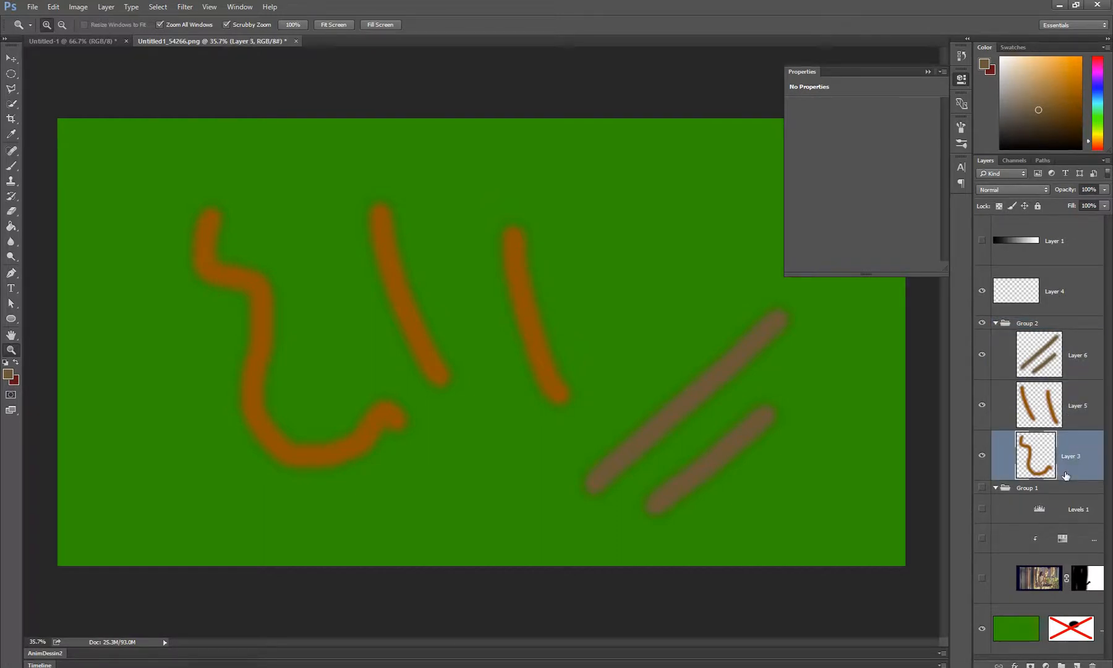
{"action": "left_click", "coordinate": [1006, 193]}
{"action": "left_click", "coordinate": [1006, 191]}
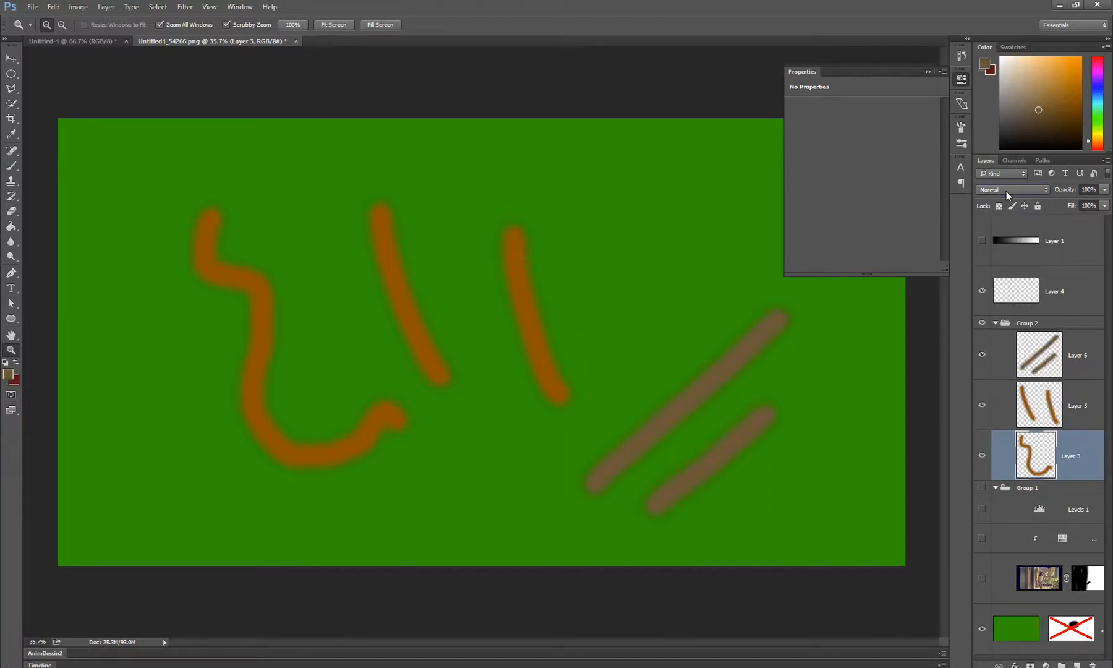
{"action": "left_click", "coordinate": [1055, 336]}
{"action": "left_click", "coordinate": [1036, 324]}
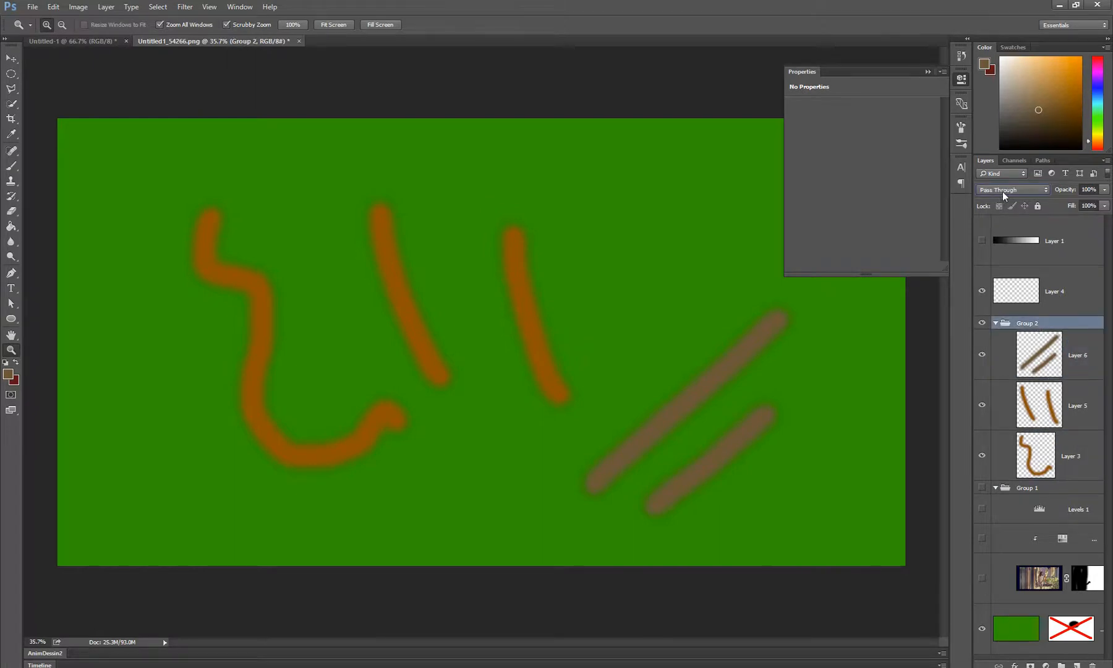
Set Layer 5's blending mode to Multiply
{"action": "left_click", "coordinate": [1079, 406]}
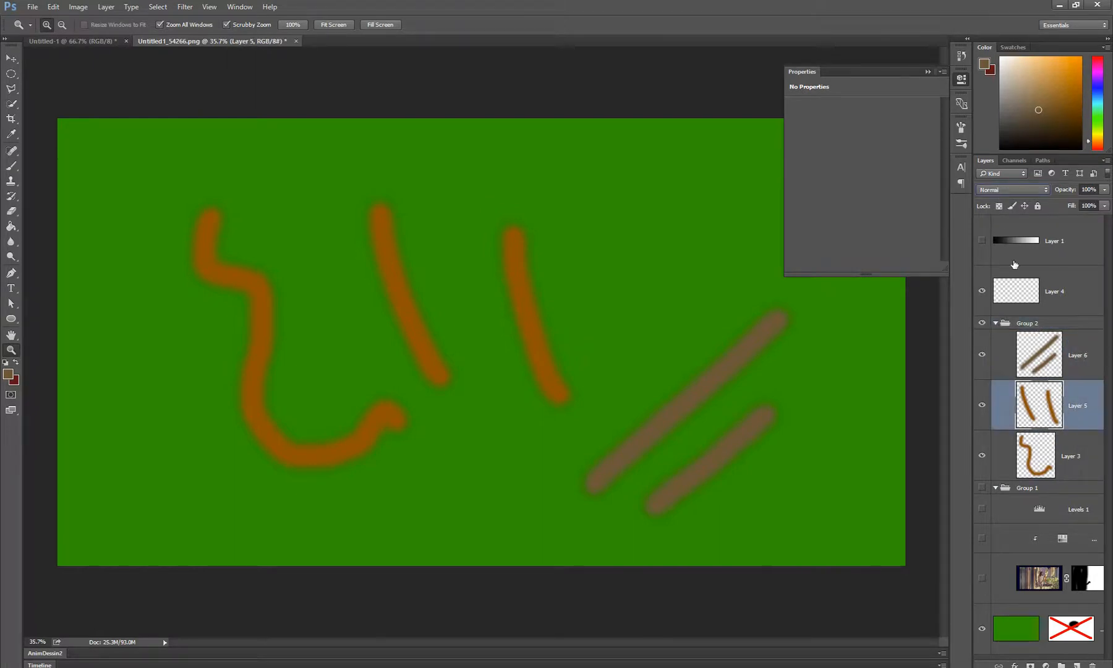
{"action": "left_click", "coordinate": [1016, 194]}
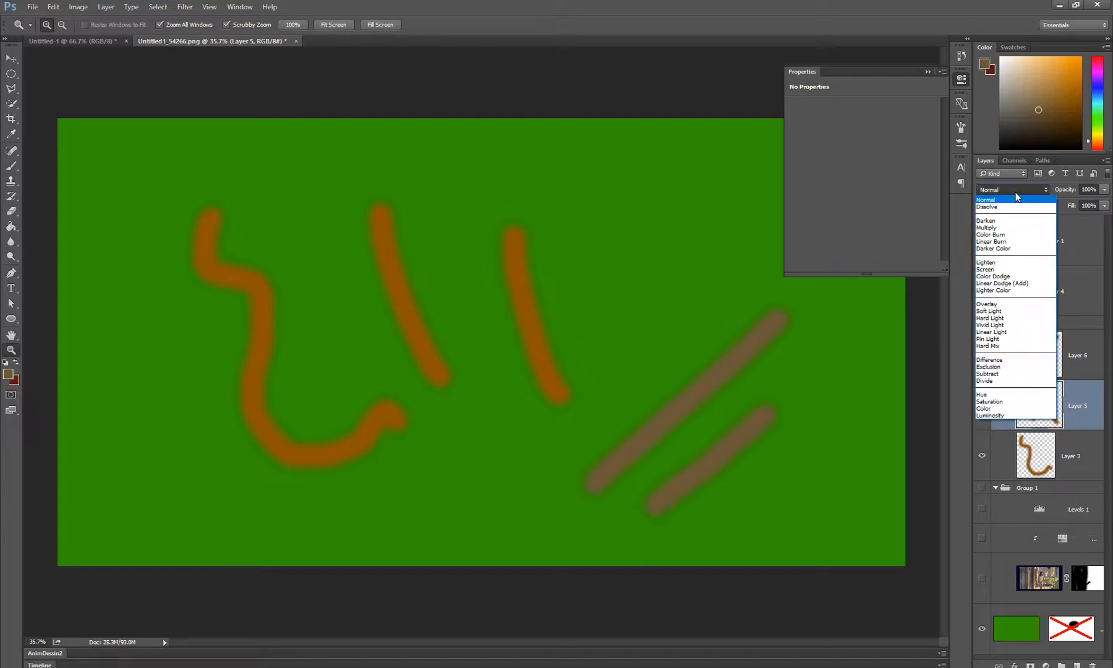
{"action": "left_click", "coordinate": [997, 227]}
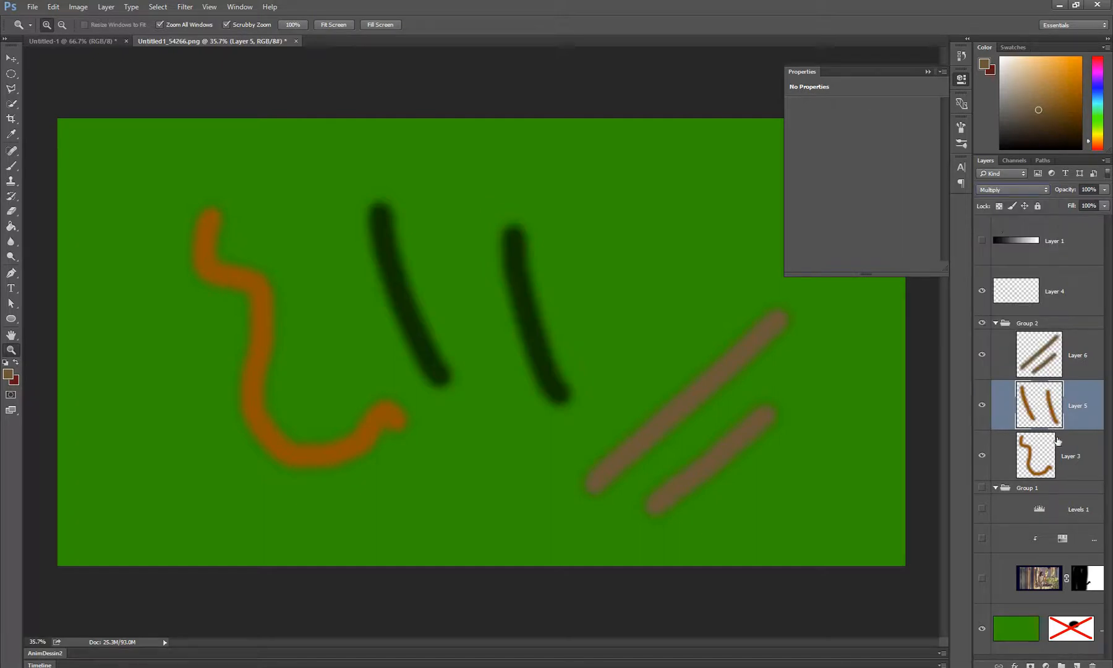
Check Layer 6 and Layer 3 in Group 2, and set the group's blending mode to Screen
{"action": "left_click", "coordinate": [1079, 354]}
{"action": "left_click", "coordinate": [1083, 453]}
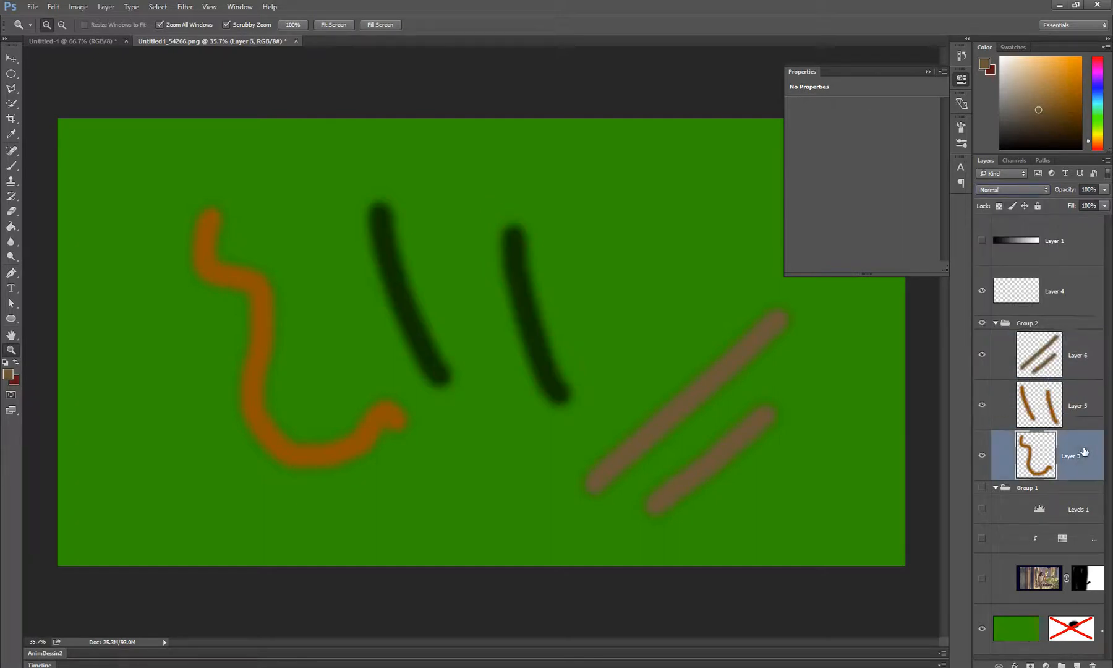
{"action": "left_click", "coordinate": [1037, 324]}
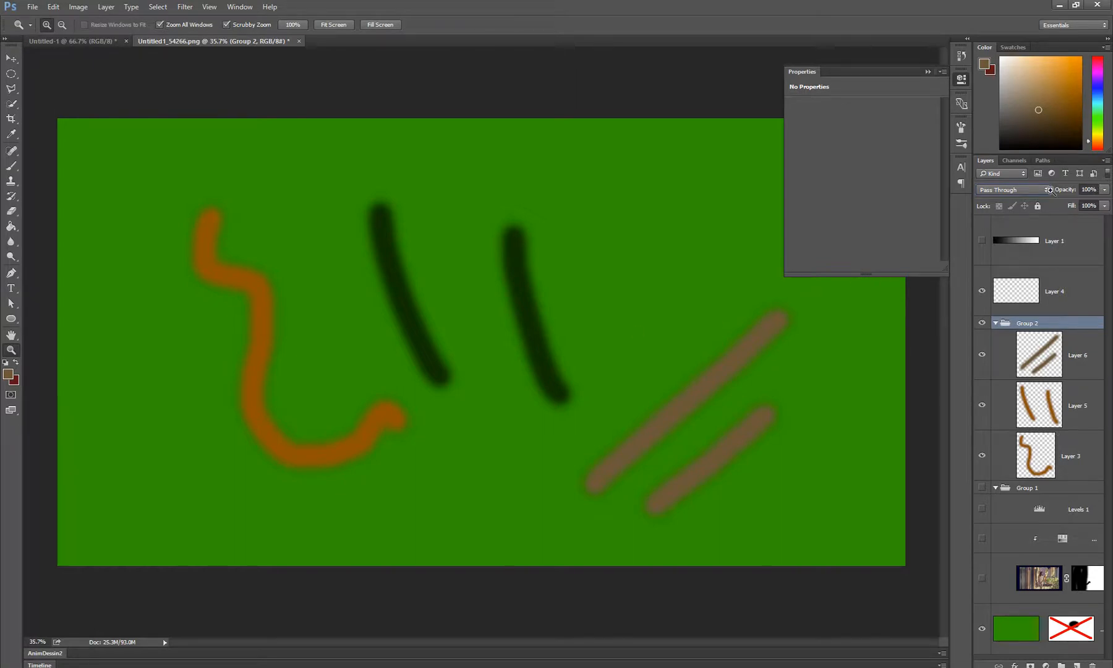
{"action": "left_click", "coordinate": [1020, 191]}
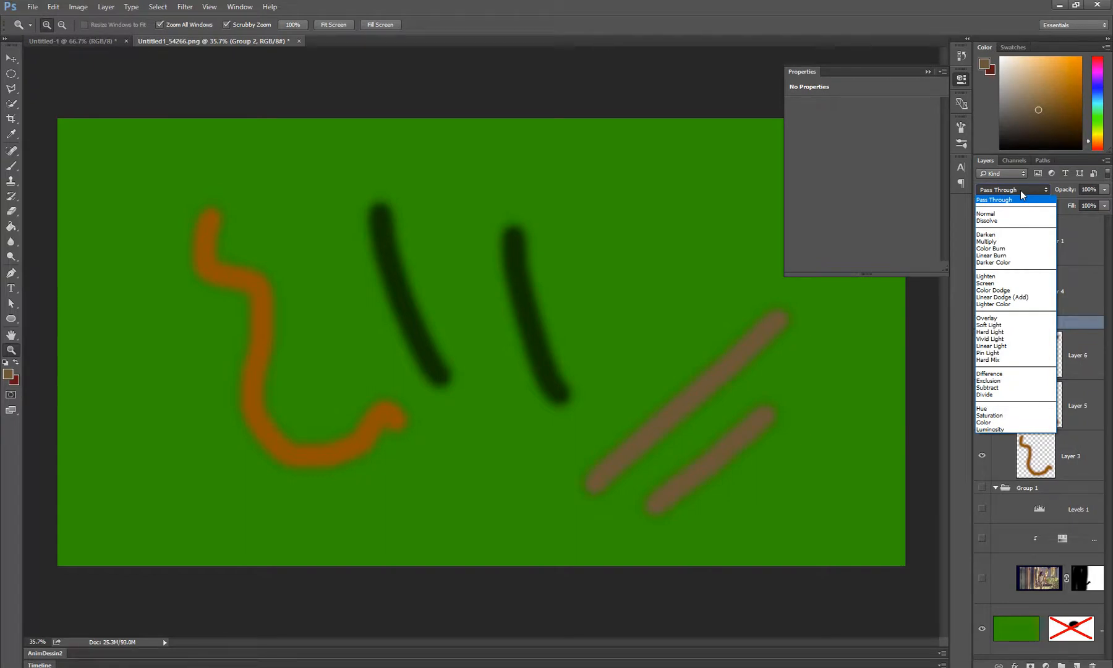
{"action": "left_click", "coordinate": [999, 283]}
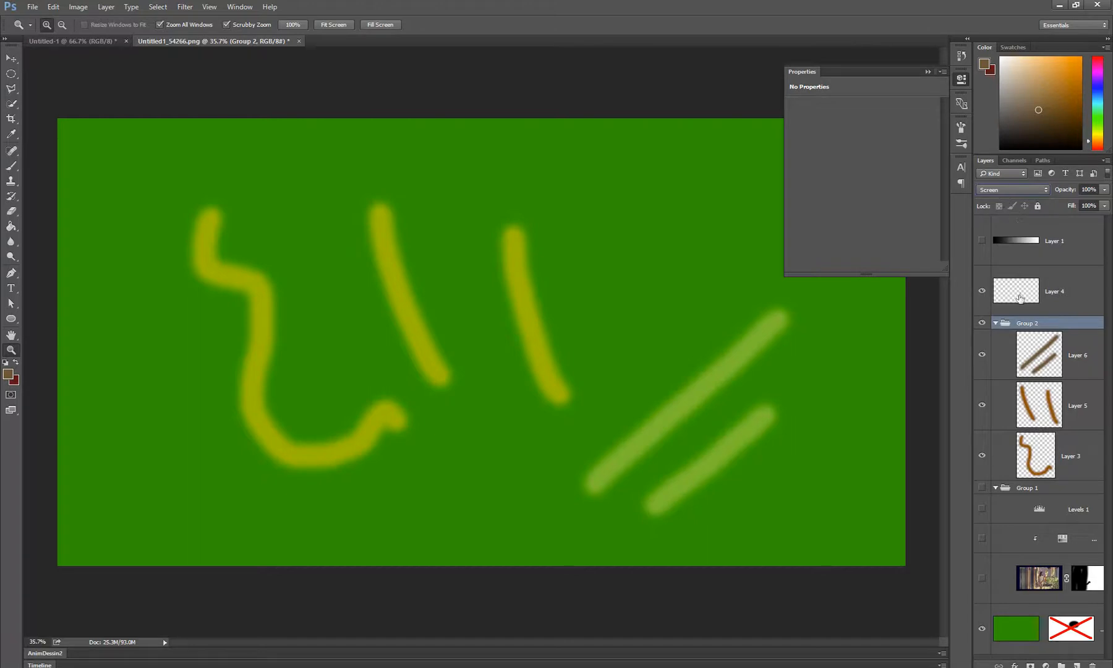
Compare Layer 5's blending mode with Group 2's and look through the blending modes available for the group
{"action": "left_click", "coordinate": [1063, 406]}
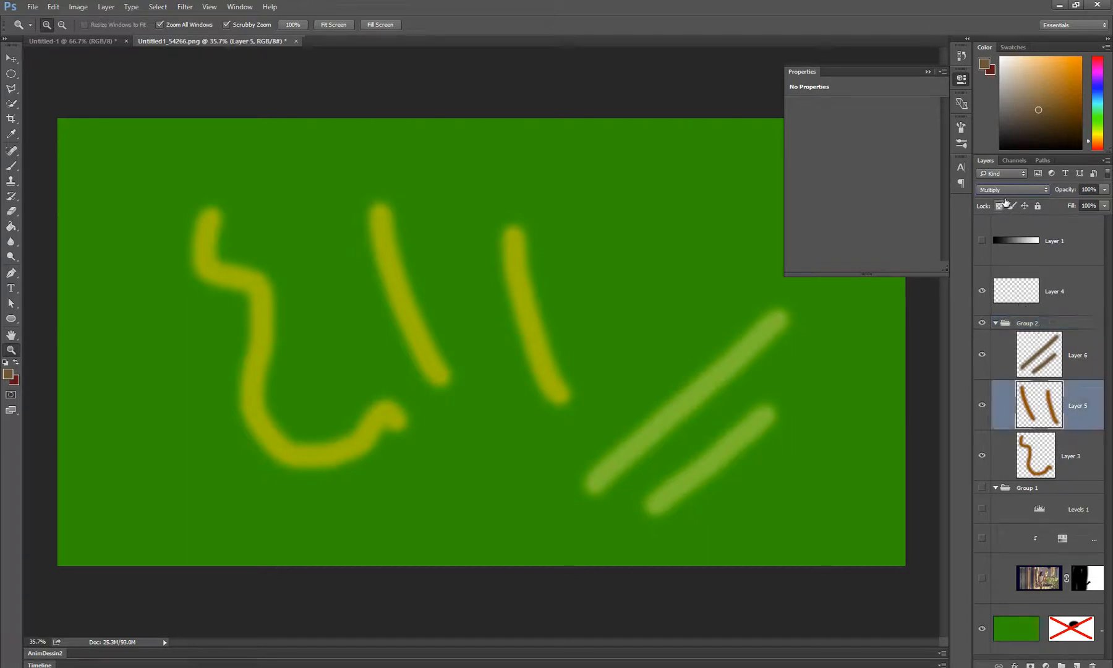
{"action": "left_click", "coordinate": [1006, 189]}
{"action": "left_click", "coordinate": [1006, 193]}
{"action": "left_click", "coordinate": [1062, 327]}
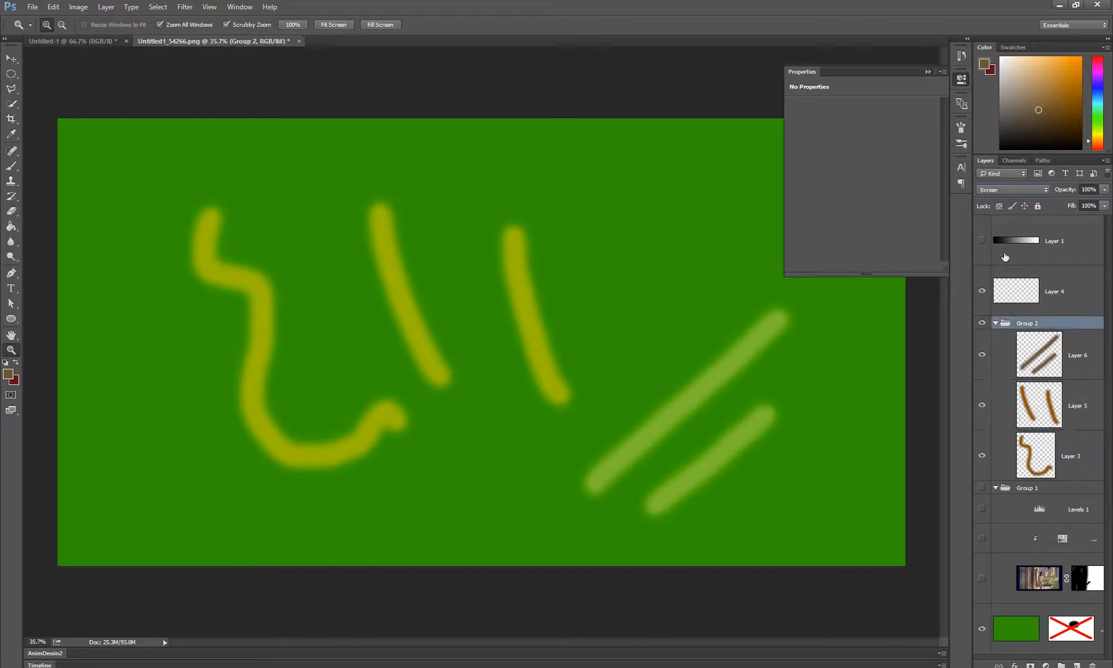
{"action": "left_click", "coordinate": [1002, 192]}
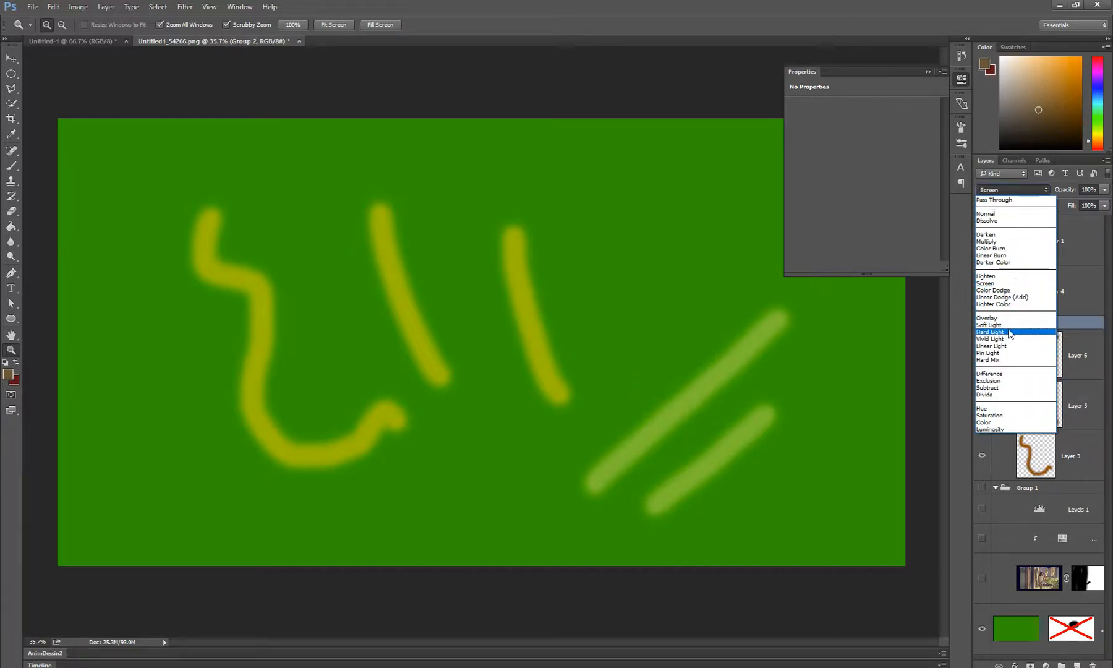
{"action": "left_click", "coordinate": [1080, 455]}
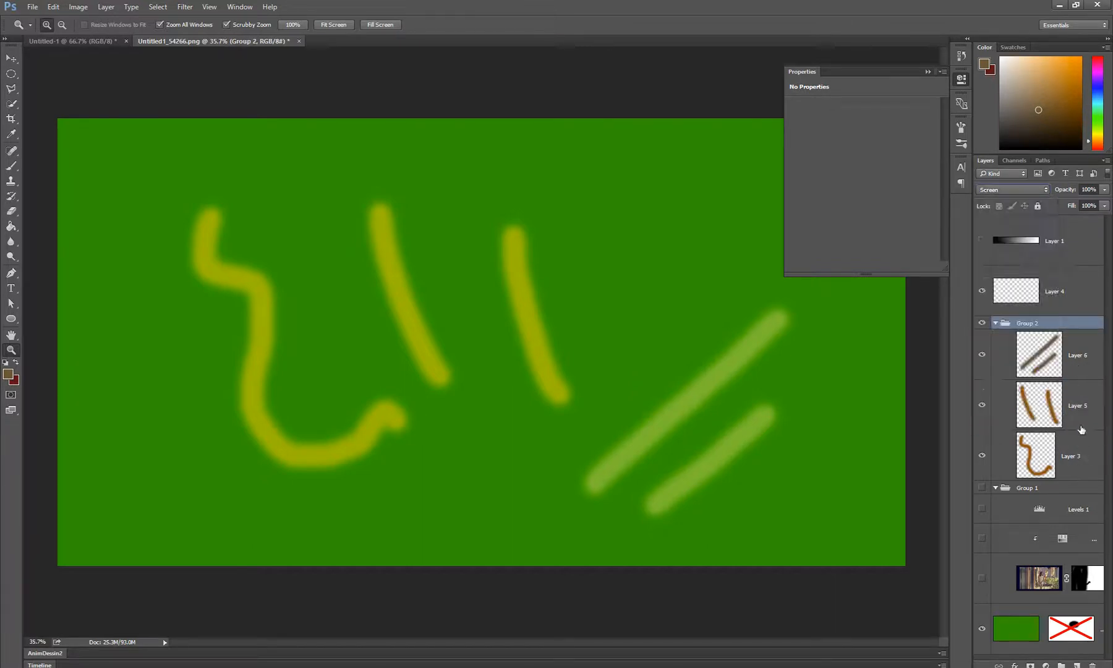
{"action": "left_click", "coordinate": [480, 369]}
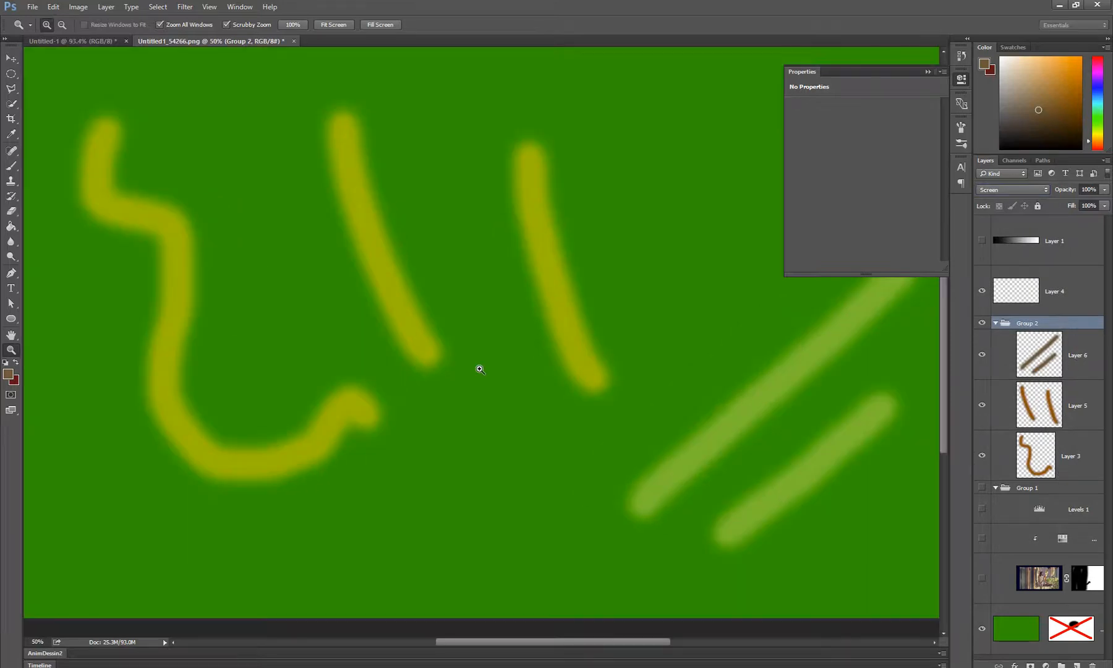
{"action": "right_click", "coordinate": [480, 369]}
{"action": "left_click", "coordinate": [488, 376]}
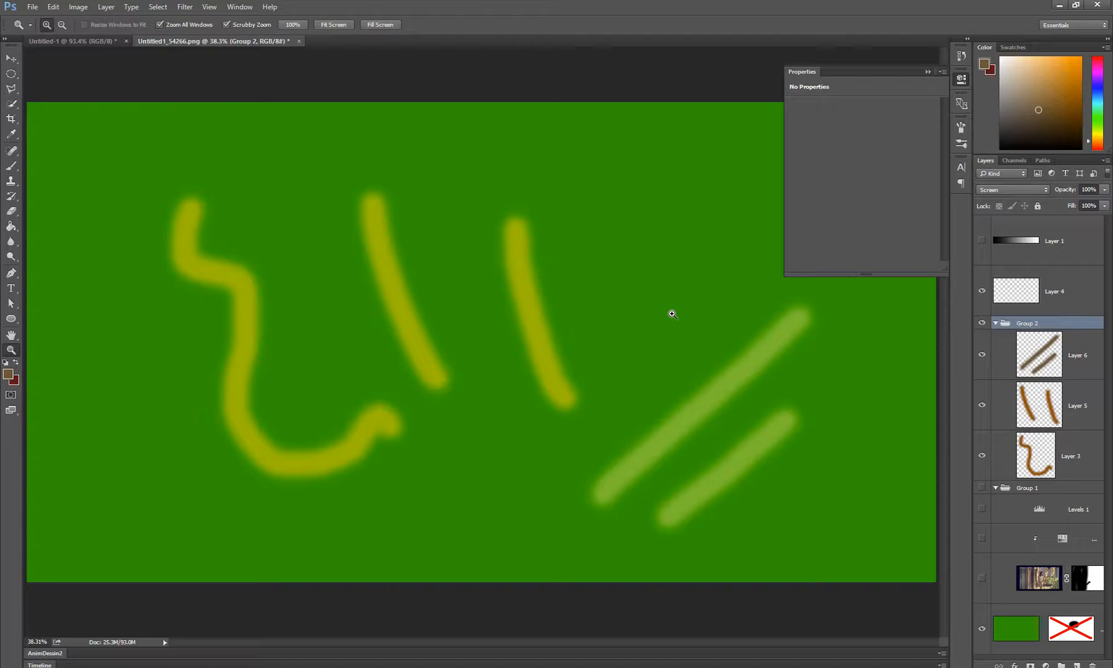
Try merging Layer 6, Layer 5 and Layer 3 of Group 2 into a single layer, and undo the merge
{"action": "left_click", "coordinate": [1056, 352]}
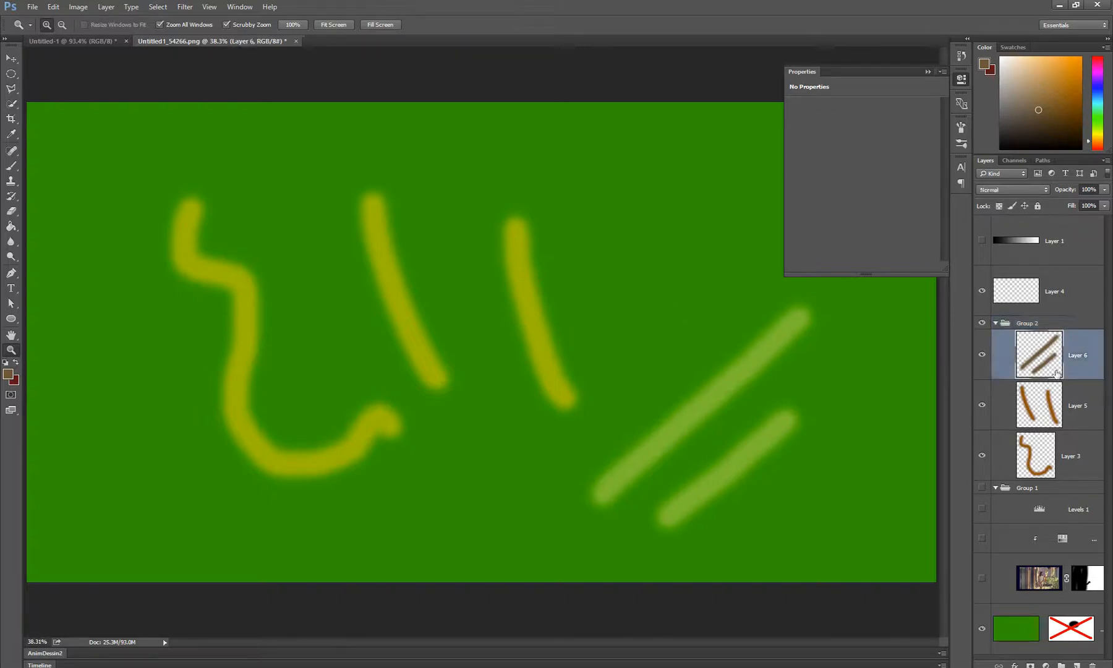
{"action": "left_click", "coordinate": [1076, 410], "text": "shift"}
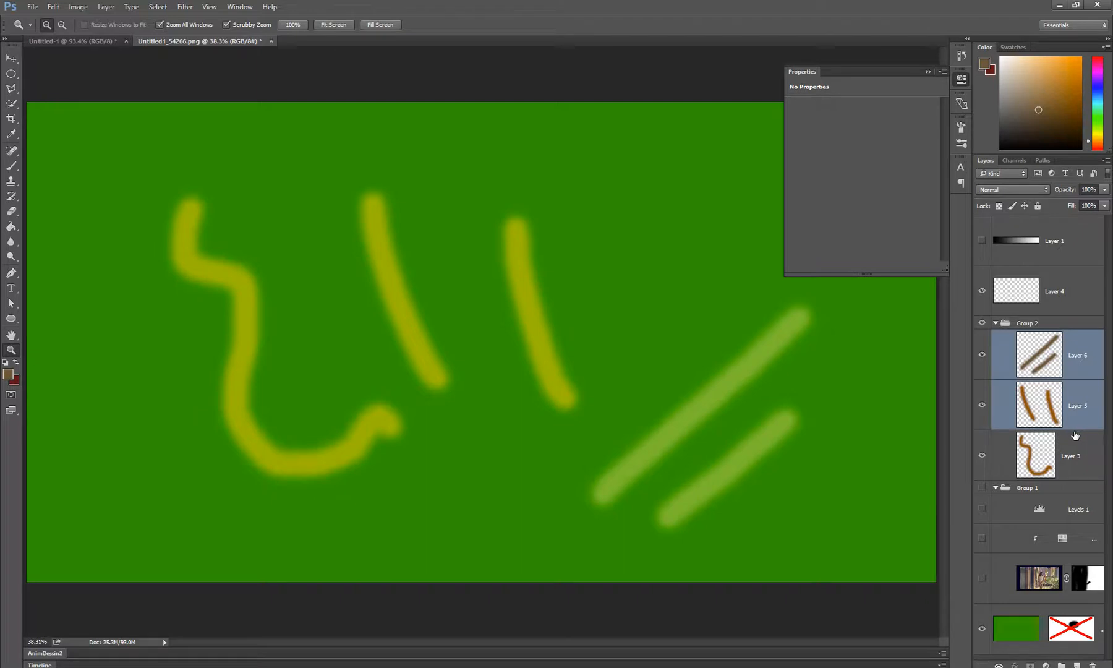
{"action": "left_click", "coordinate": [1075, 440], "text": "shift"}
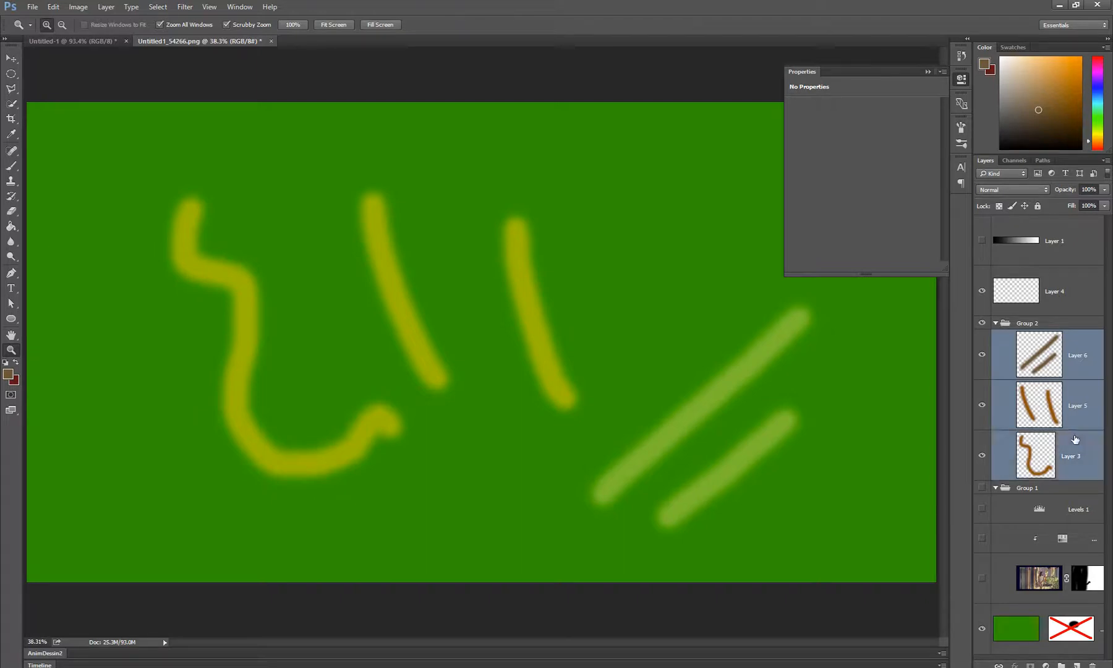
{"action": "right_click", "coordinate": [1070, 373]}
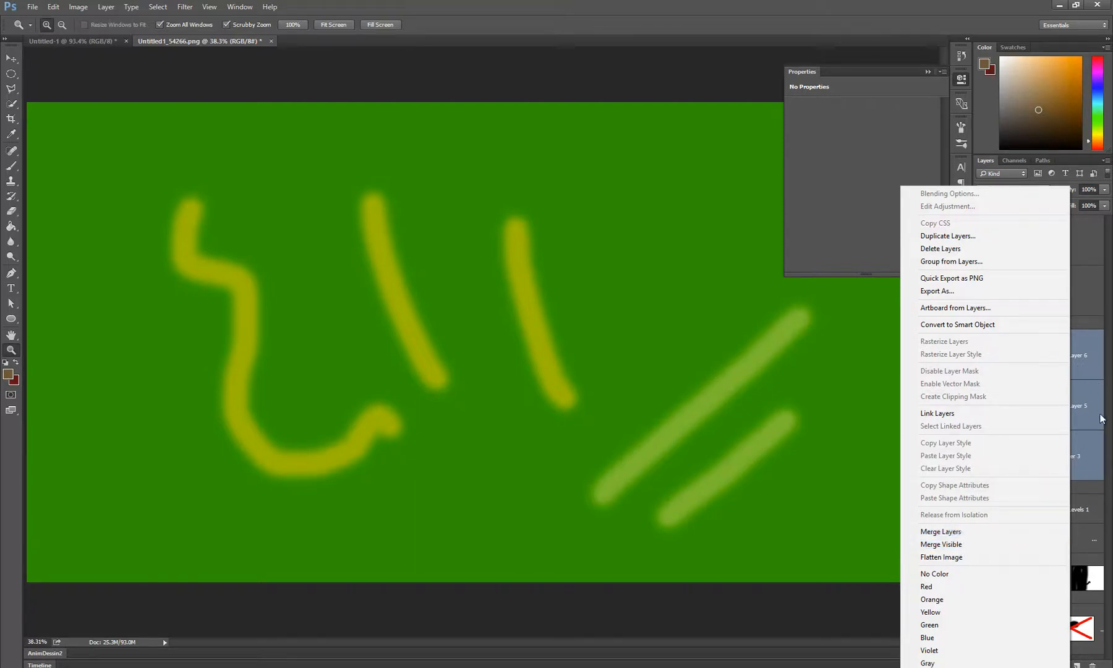
{"action": "left_click", "coordinate": [1105, 348]}
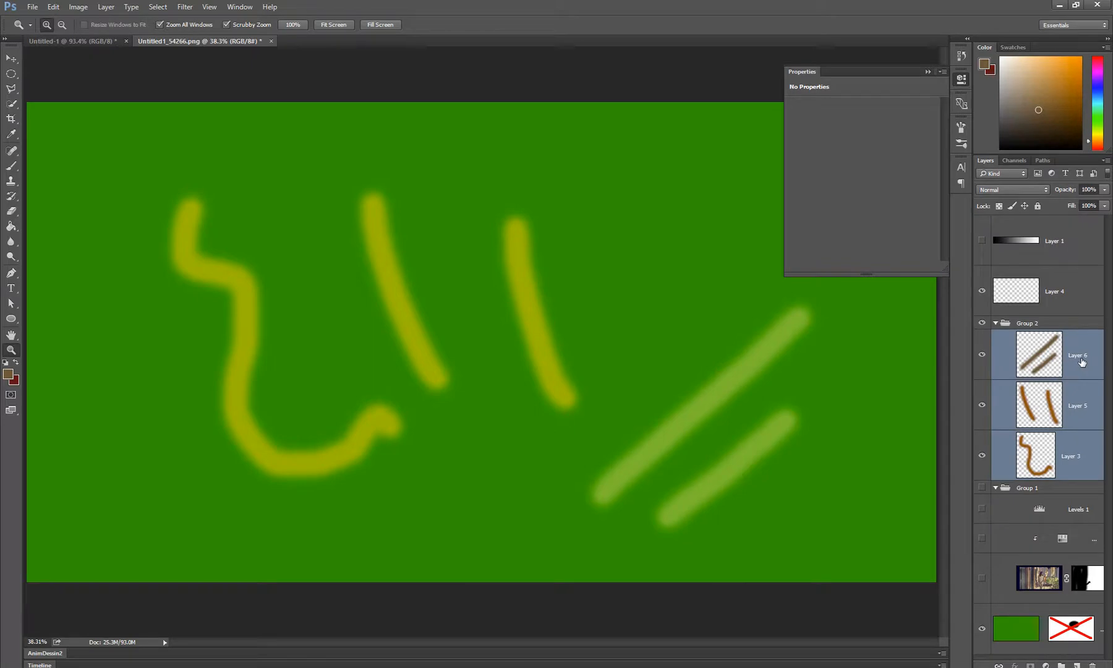
{"action": "key", "text": "ctrl+e"}
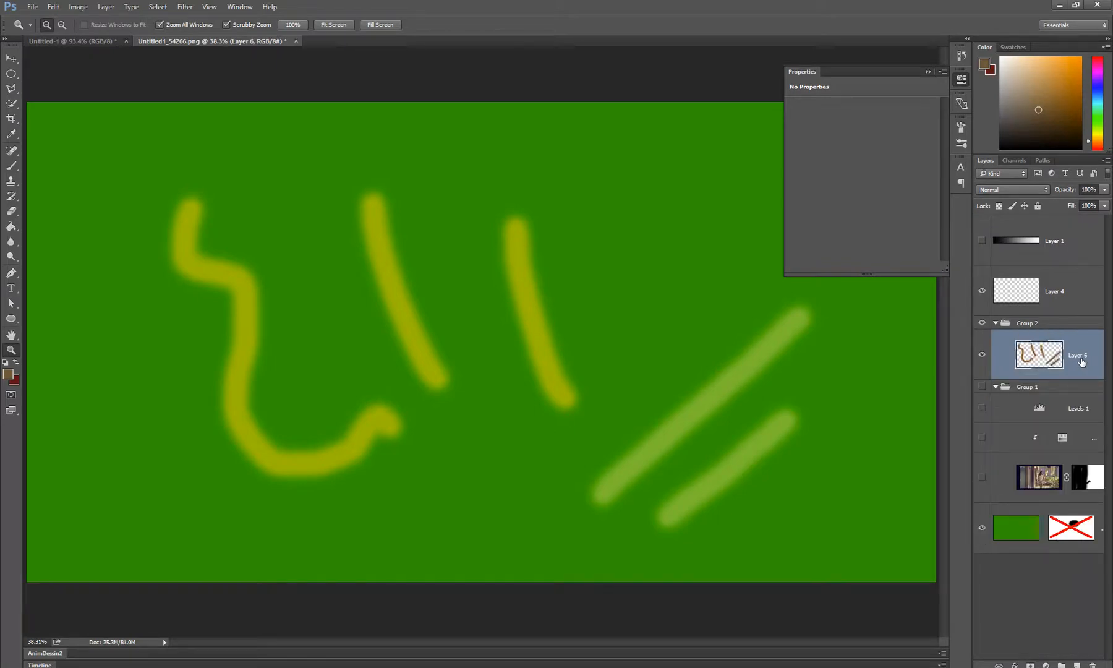
{"action": "key", "text": "ctrl+z"}
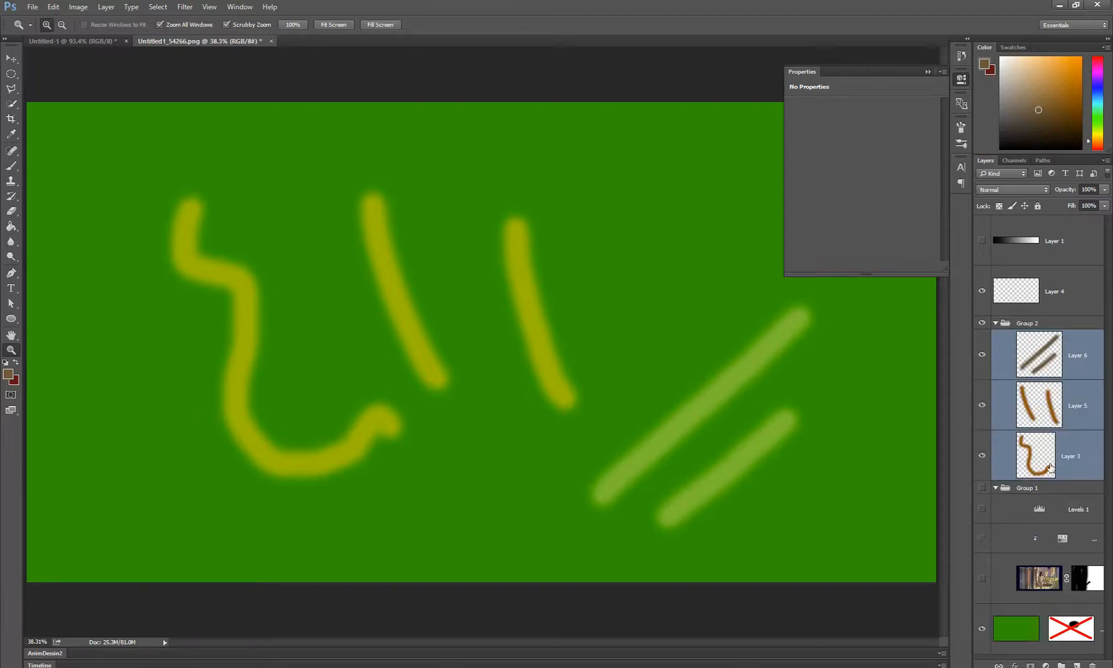
Hide Group 2 and show Group 1 with its masked photo layer and the clipped Hue/Saturation adjustment
{"action": "left_click", "coordinate": [982, 323]}
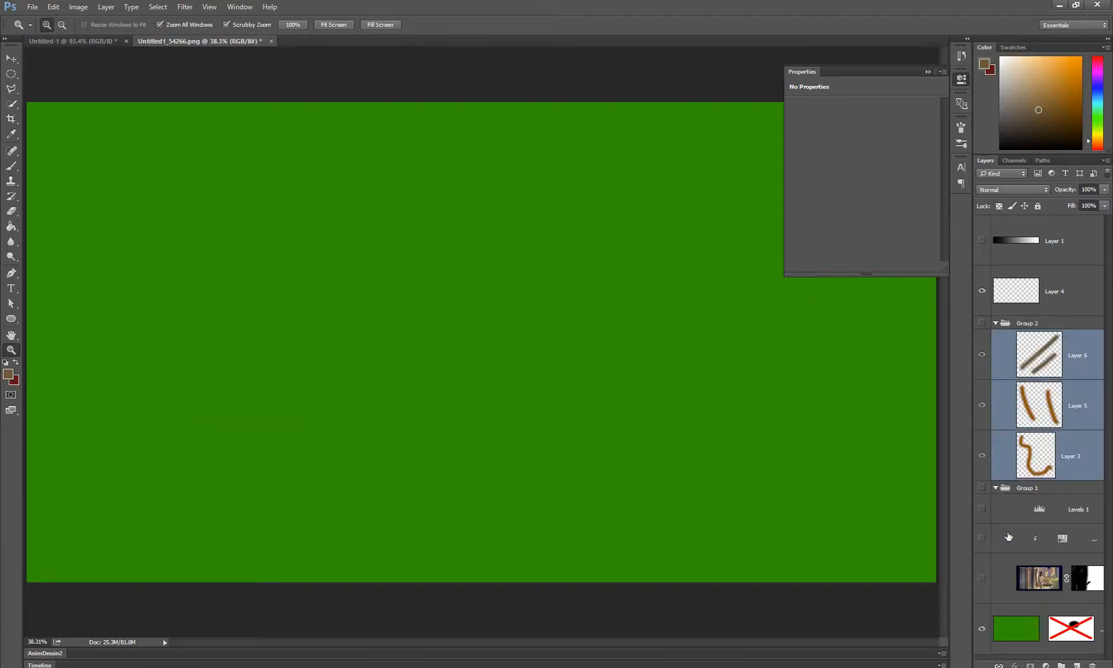
{"action": "left_click", "coordinate": [981, 487]}
{"action": "left_click", "coordinate": [981, 577]}
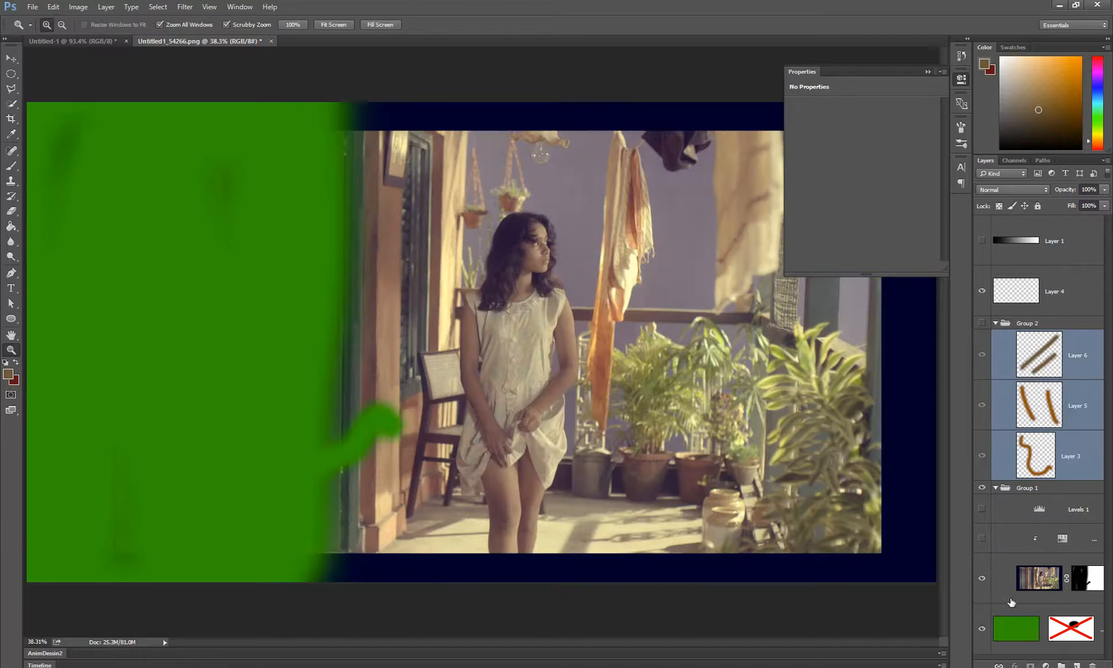
{"action": "left_click", "coordinate": [1086, 583]}
{"action": "left_click", "coordinate": [1037, 585]}
{"action": "left_click", "coordinate": [1024, 638], "text": "shift"}
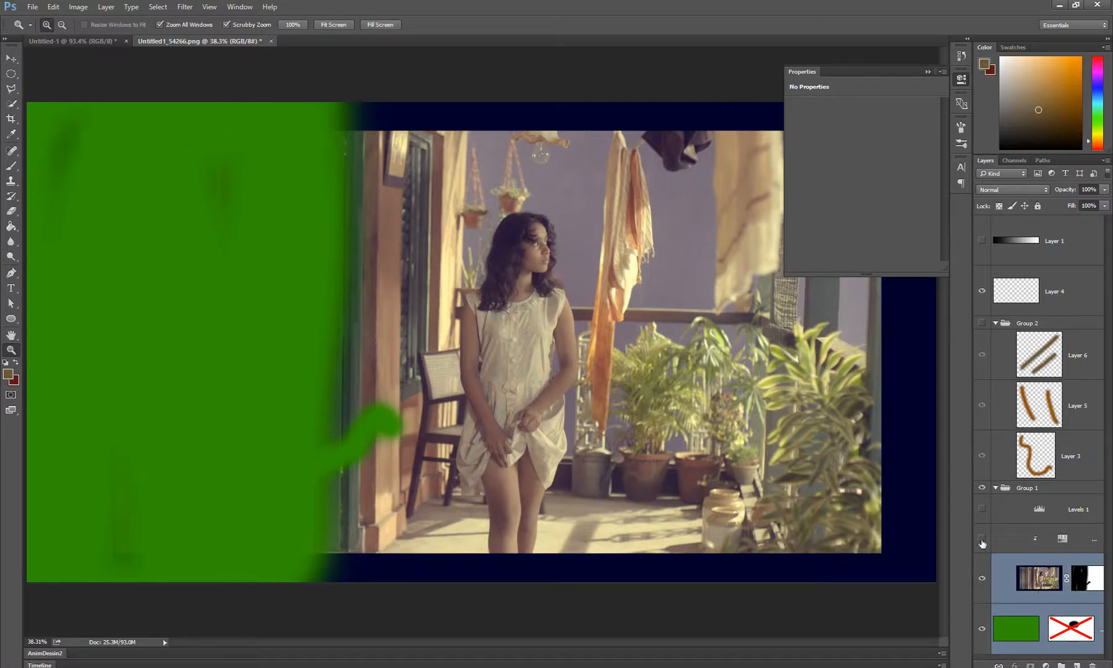
{"action": "left_click", "coordinate": [981, 539]}
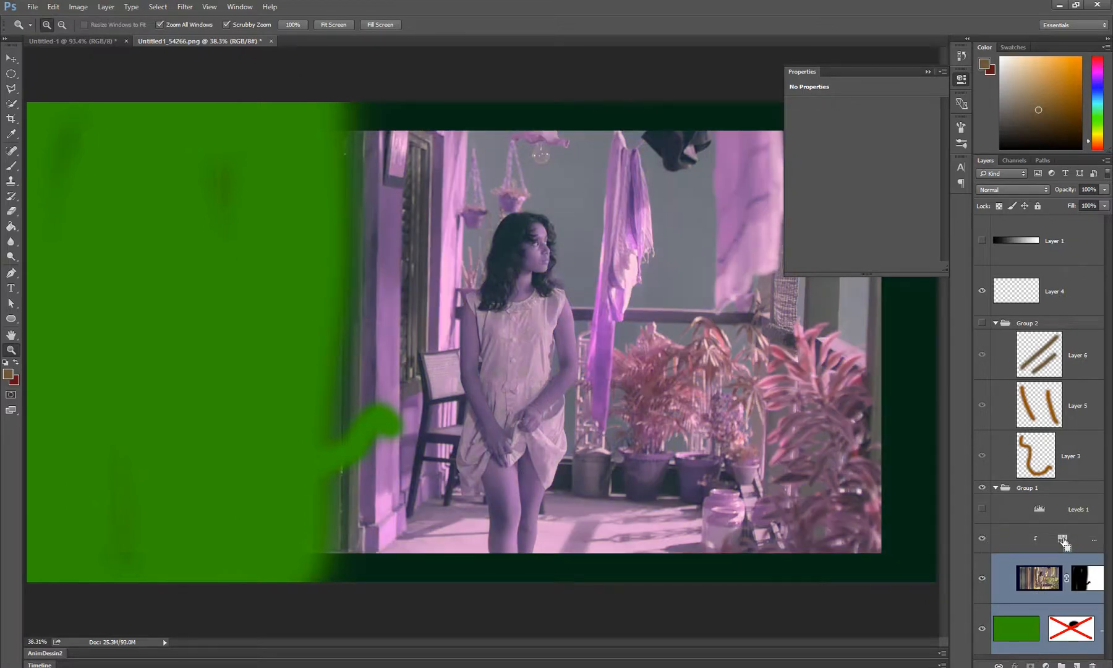
Try merging the Hue/Saturation adjustment, the masked photo layer and the green layer into one layer, and undo the merge
{"action": "left_click", "coordinate": [1063, 541], "text": "shift"}
{"action": "scroll", "coordinate": [1025, 628], "scroll_direction": "down", "scroll_amount": 3}
{"action": "left_click", "coordinate": [1029, 630], "text": "shift"}
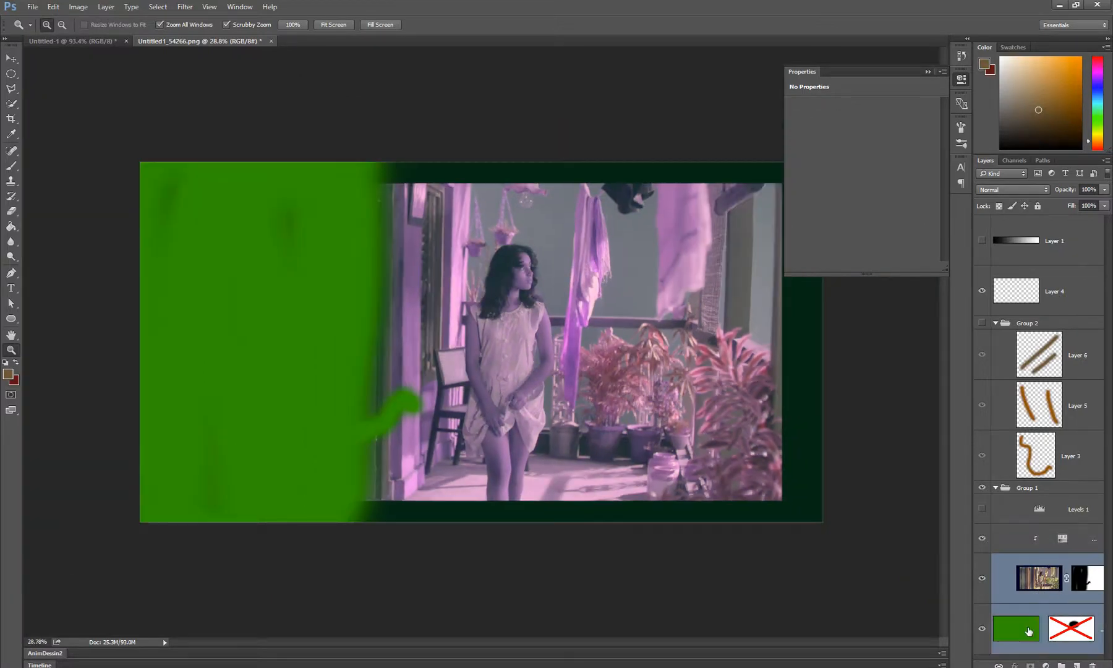
{"action": "left_click", "coordinate": [1024, 639]}
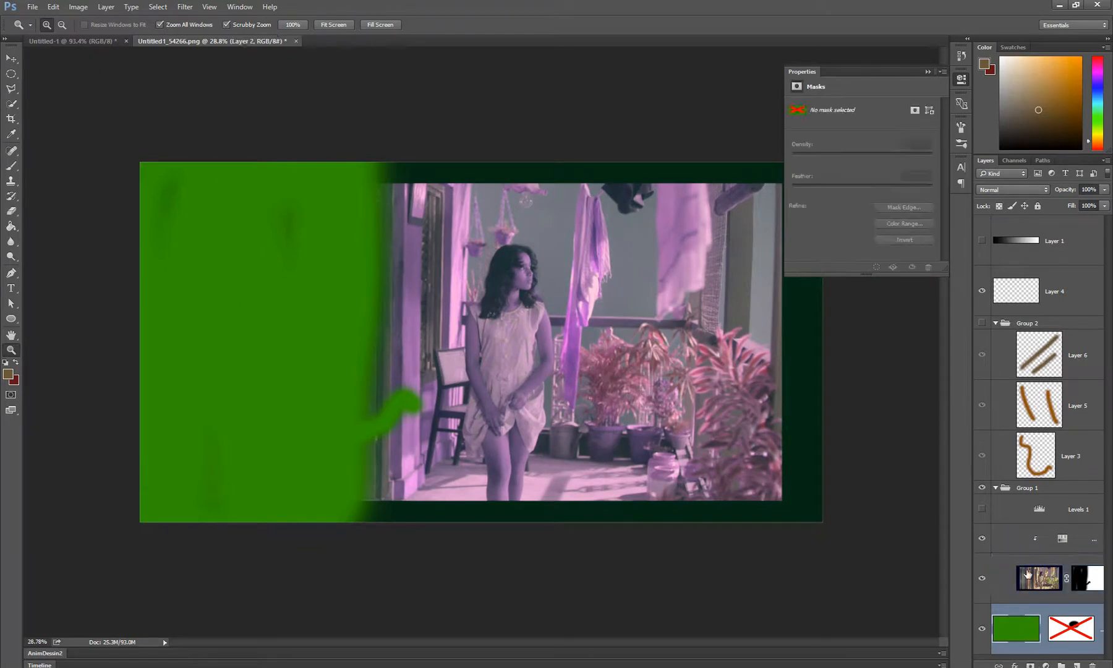
{"action": "left_click", "coordinate": [1072, 543], "text": "shift"}
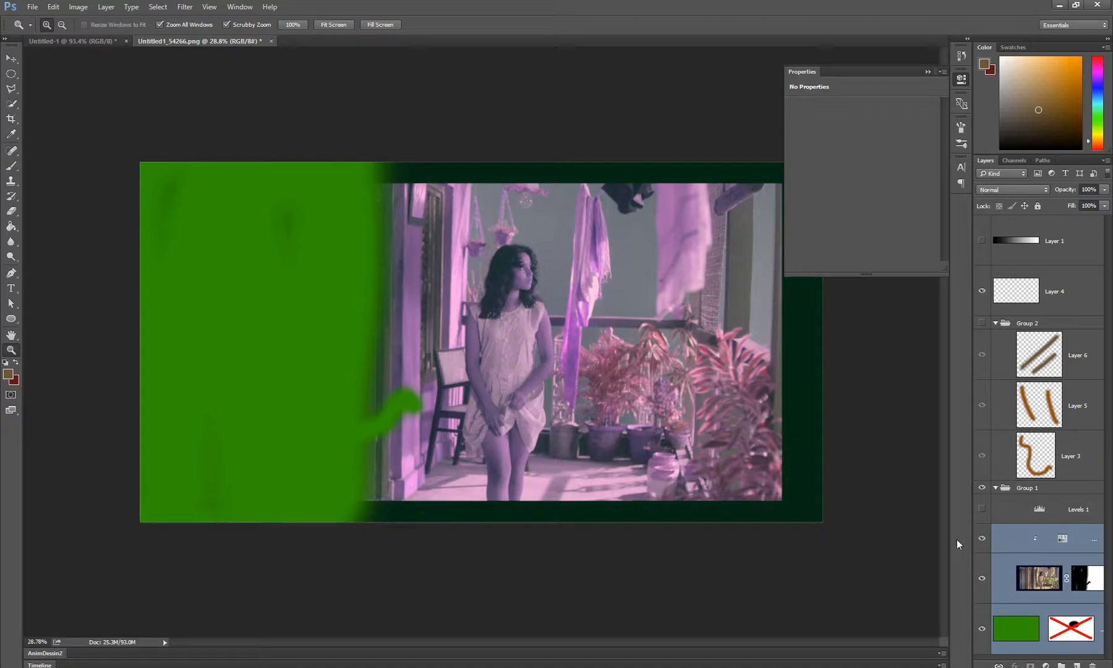
{"action": "key", "text": "ctrl+e"}
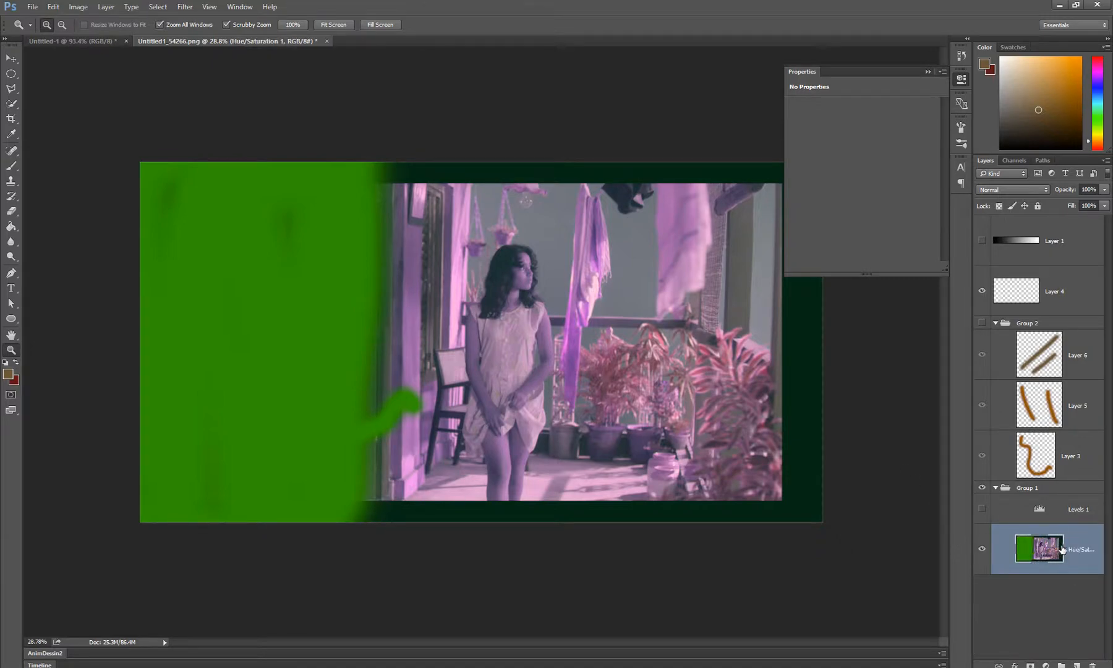
{"action": "key", "text": "ctrl+z"}
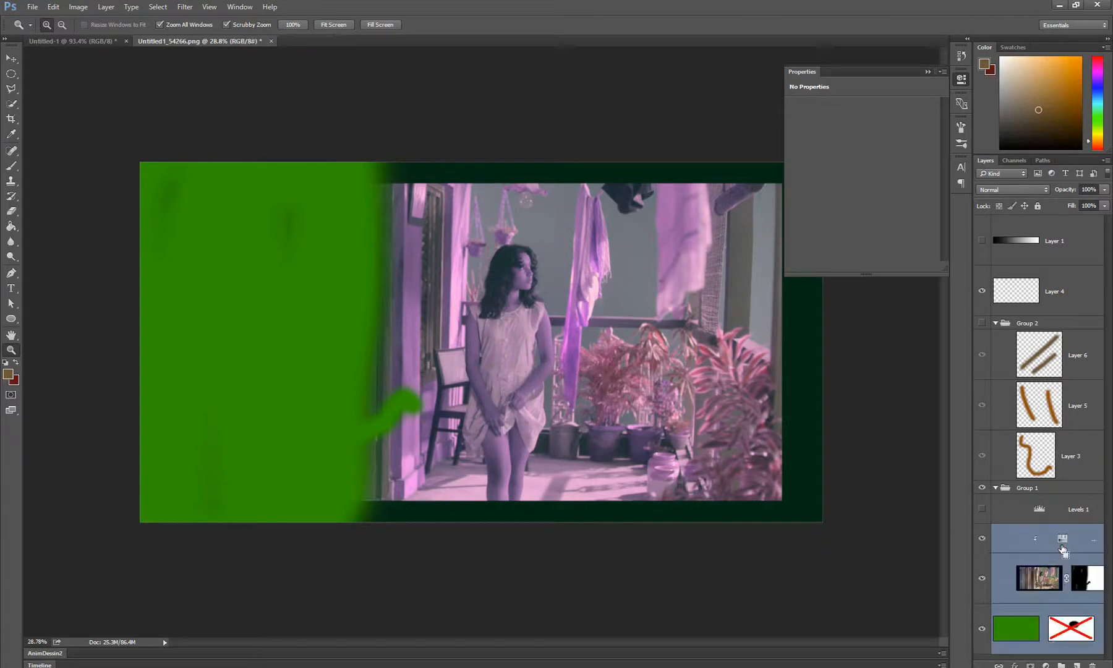
Select Group 2 and make it visible over the photo
{"action": "key", "text": "ctrl+minus"}
{"action": "scroll", "coordinate": [1043, 592], "scroll_direction": "up", "scroll_amount": 3}
{"action": "left_click", "coordinate": [1045, 323]}
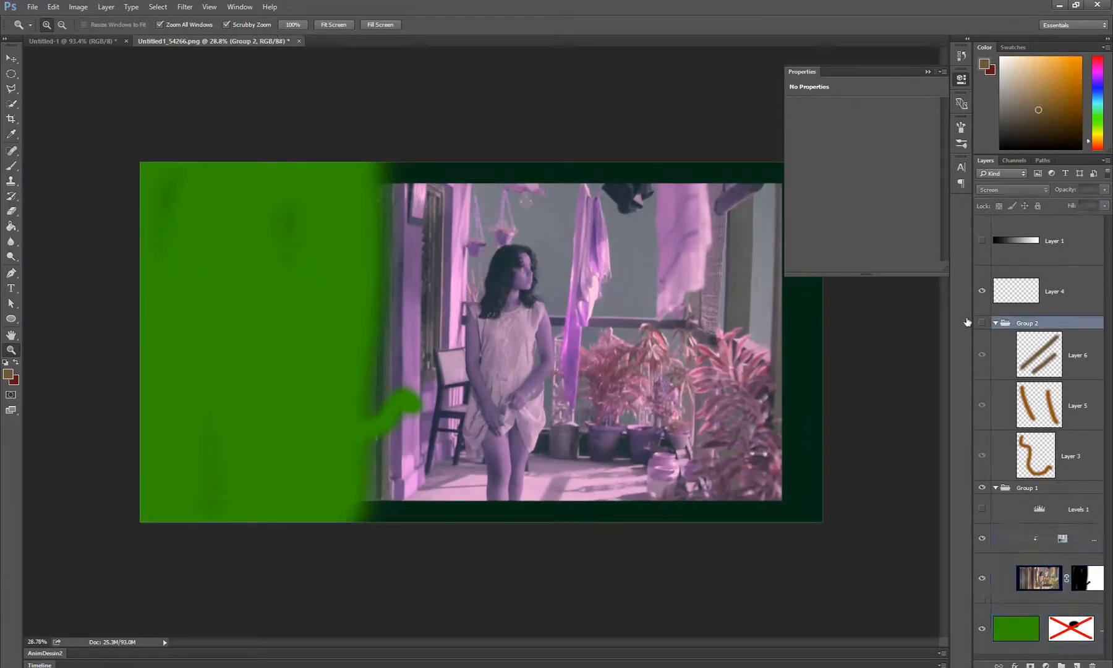
{"action": "left_click", "coordinate": [981, 322]}
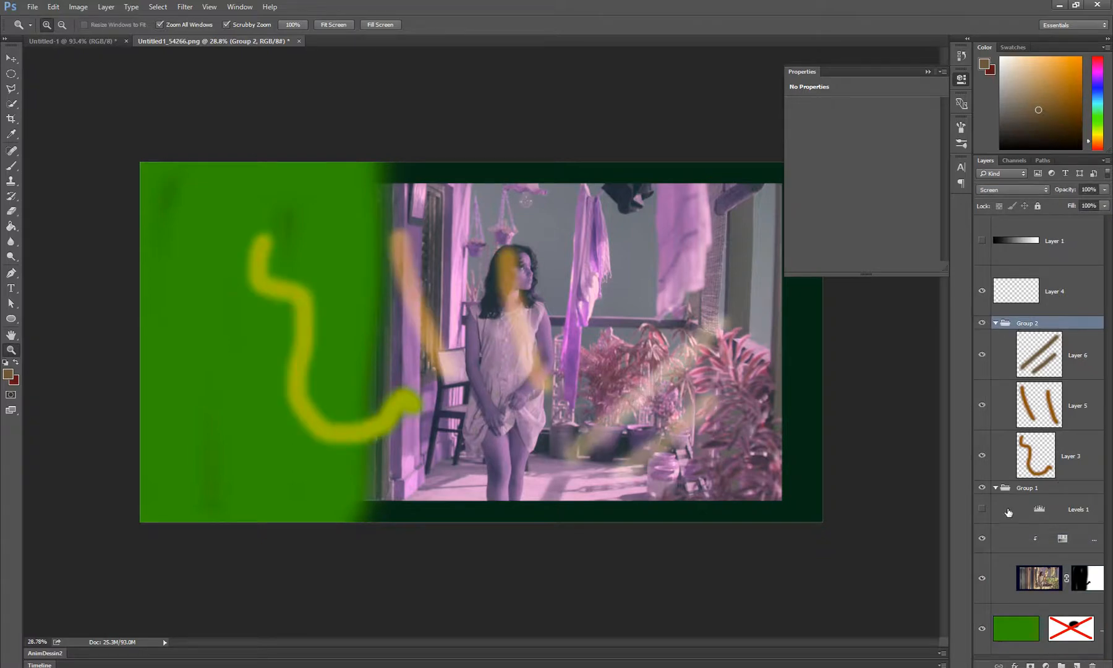
Try merging the whole of Group 2 into a single layer, and undo the merge
{"action": "left_click_drag", "start_coordinate": [1054, 371], "coordinate": [1056, 374]}
{"action": "key", "text": "ctrl+e"}
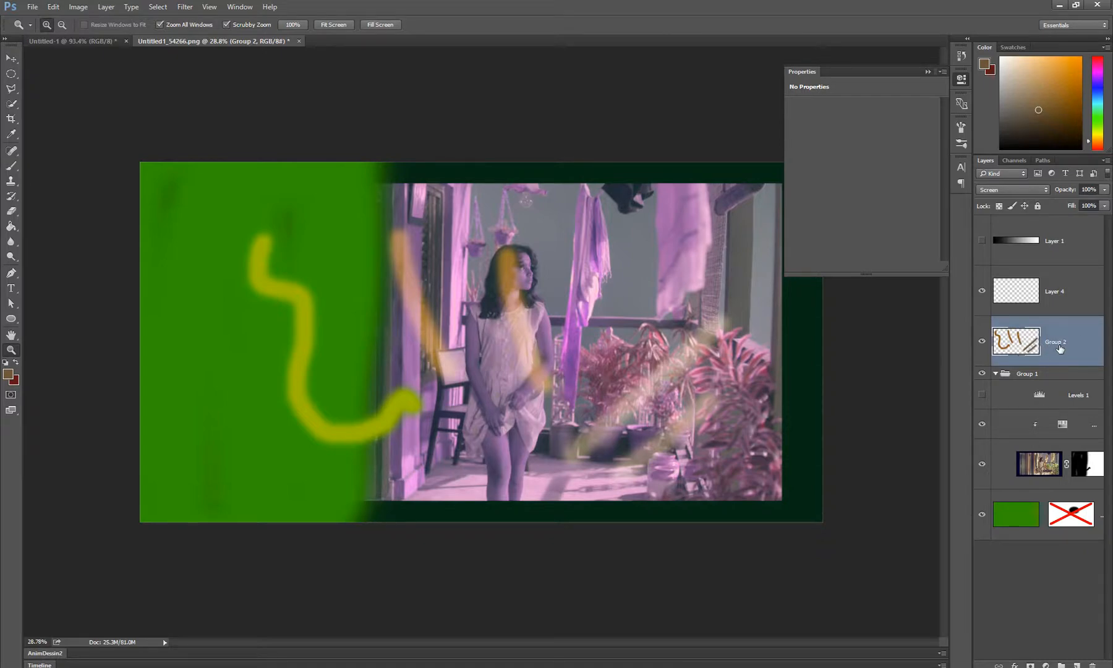
{"action": "key", "text": "ctrl+z"}
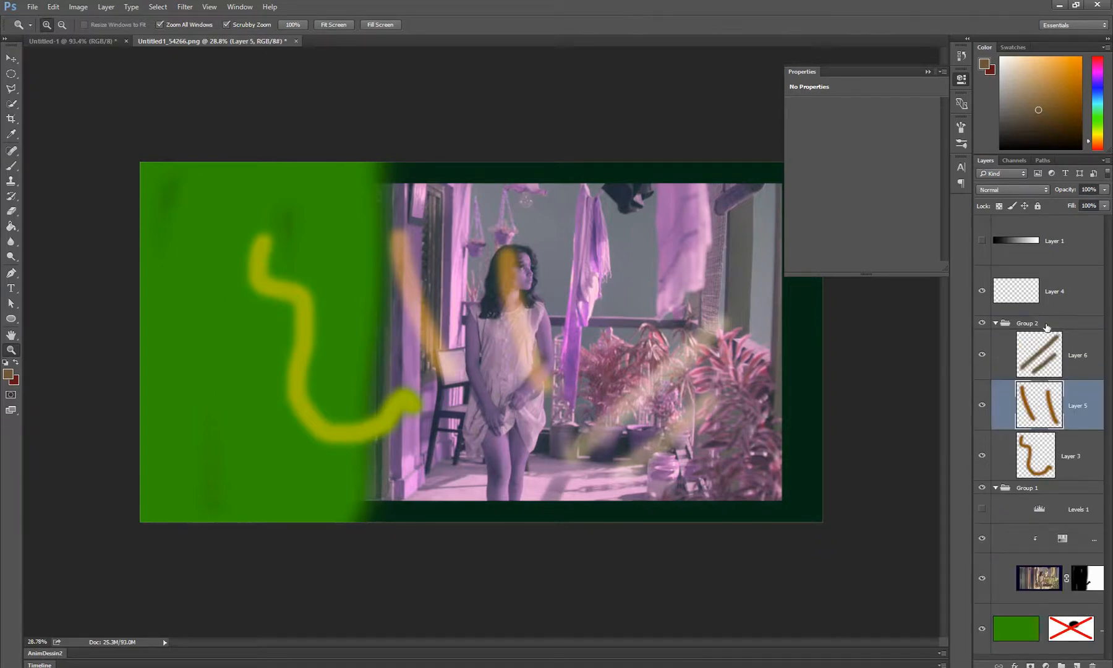
Stamp all visible layers into a new layer directly above Group 2, and toggle its visibility to compare
{"action": "left_click", "coordinate": [1046, 325]}
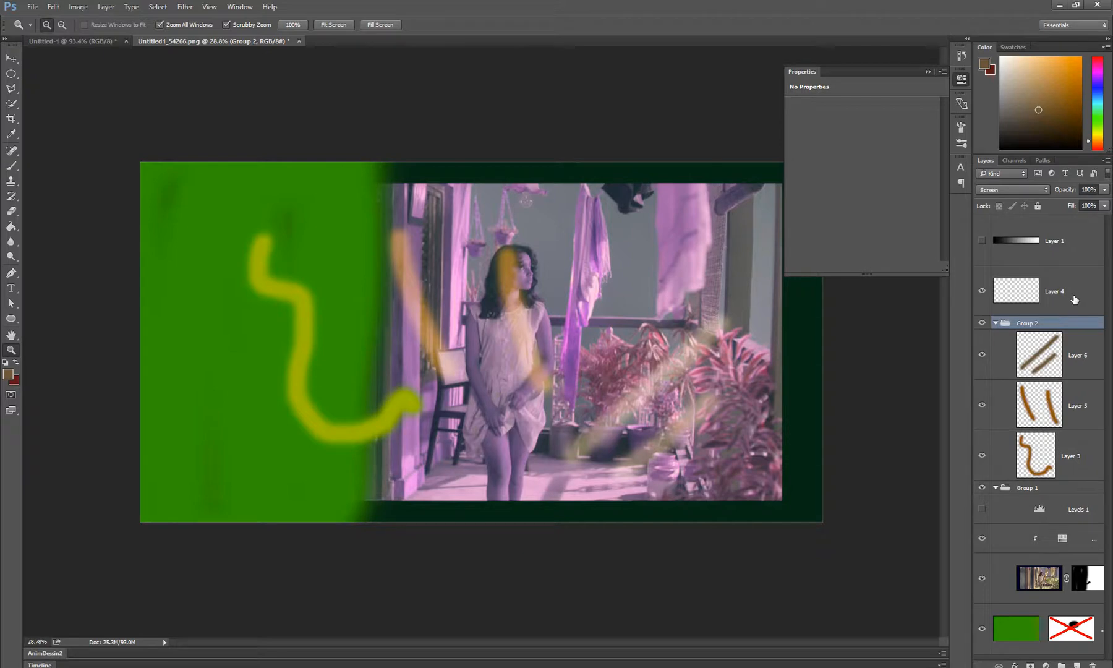
{"action": "key", "text": "ctrl+shift+alt+e"}
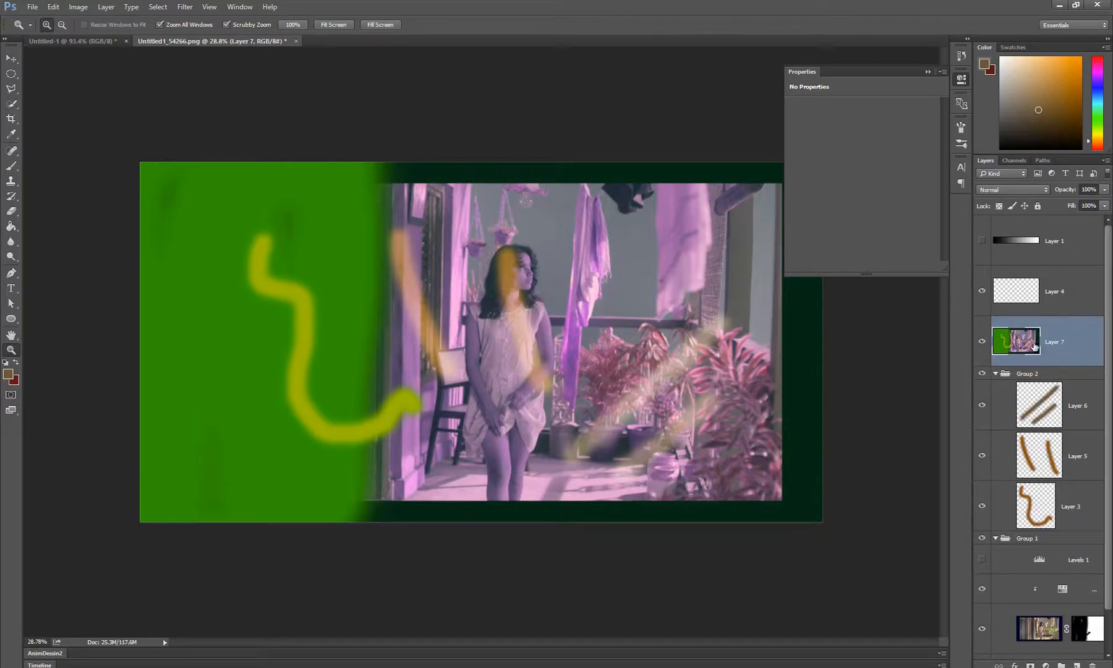
{"action": "left_click", "coordinate": [982, 342]}
{"action": "left_click", "coordinate": [982, 343]}
Examine the original photo layer in Group 1 and the layer commands for Layer 3, and reselect the stamped Layer 7
{"action": "scroll", "coordinate": [1001, 433], "scroll_direction": "down", "scroll_amount": 1}
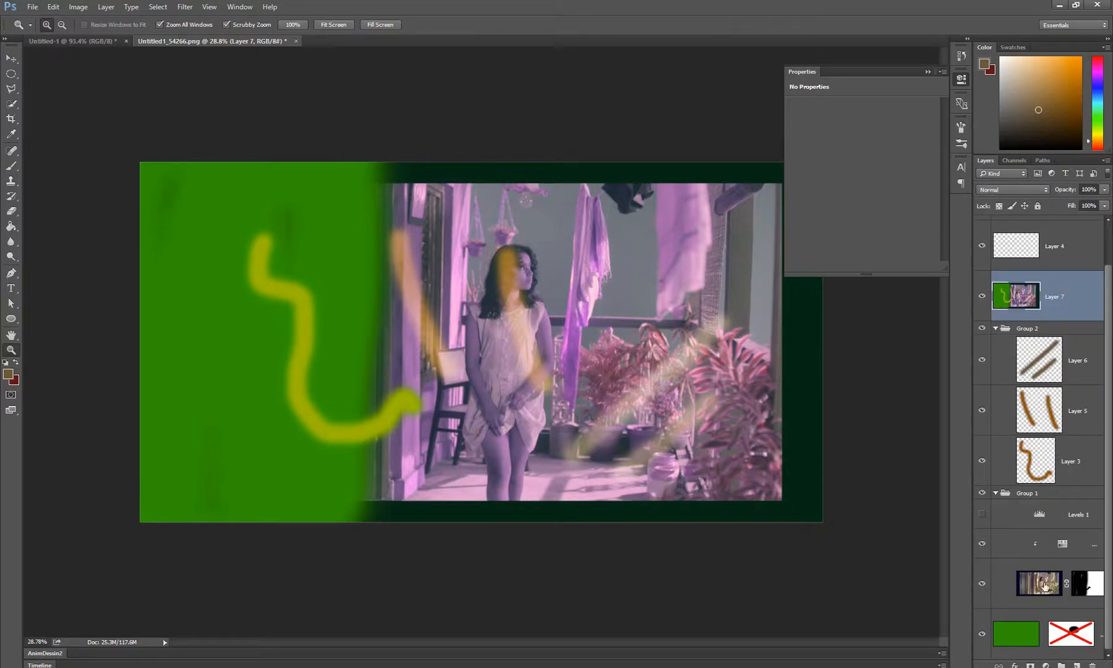
{"action": "right_click", "coordinate": [1045, 586]}
{"action": "left_click", "coordinate": [1064, 243]}
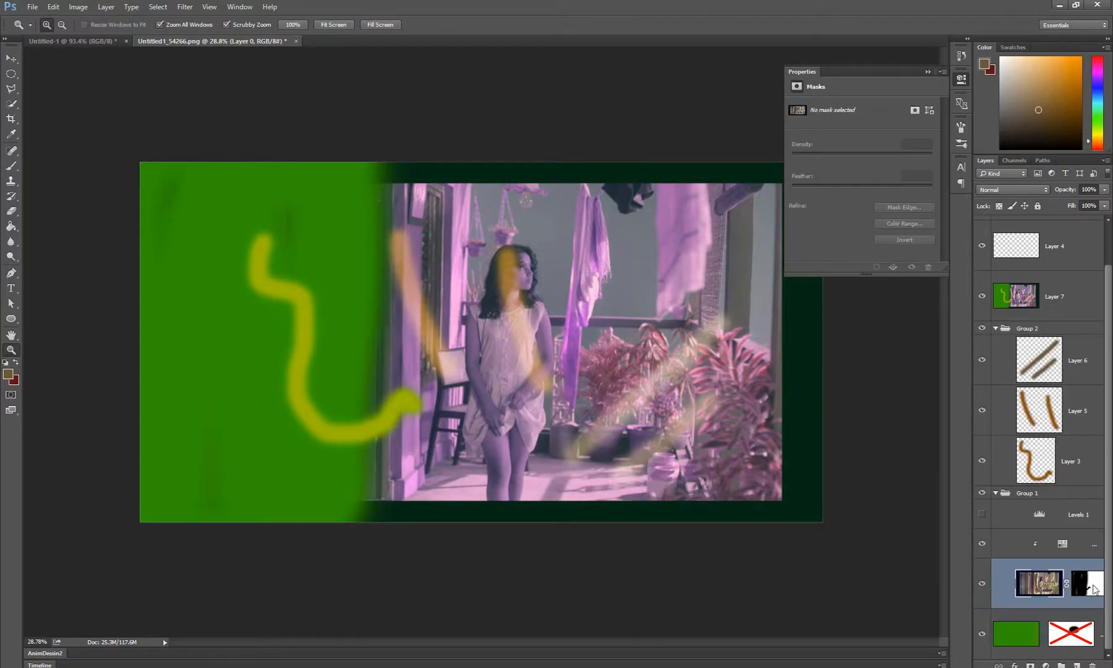
{"action": "right_click", "coordinate": [1082, 458]}
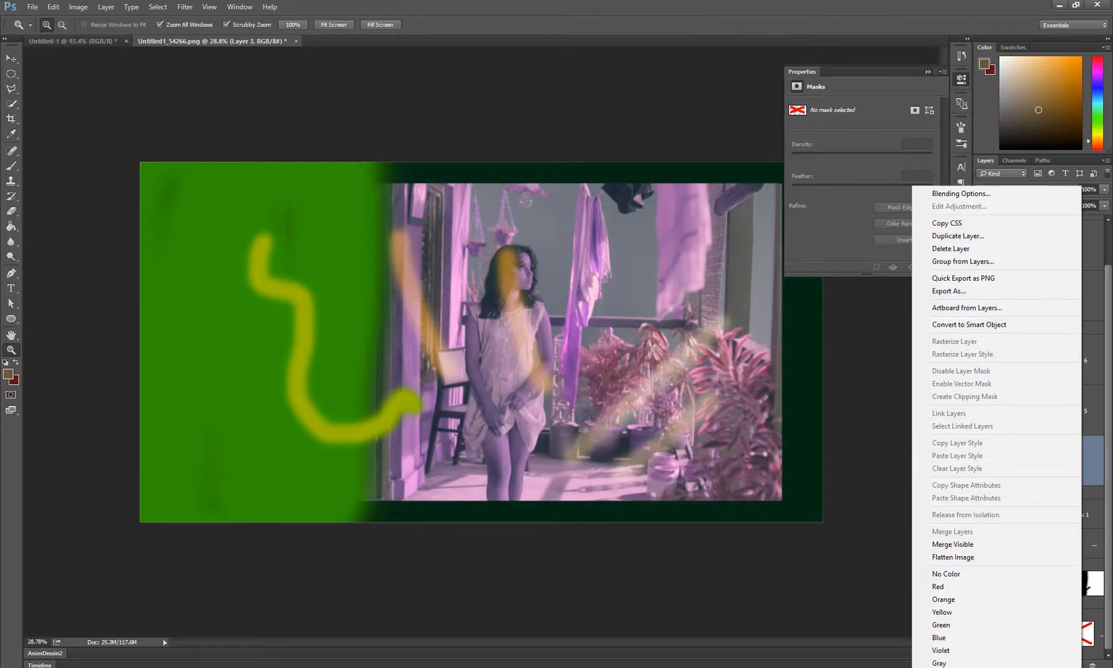
{"action": "left_click", "coordinate": [1097, 300]}
{"action": "left_click", "coordinate": [1026, 301]}
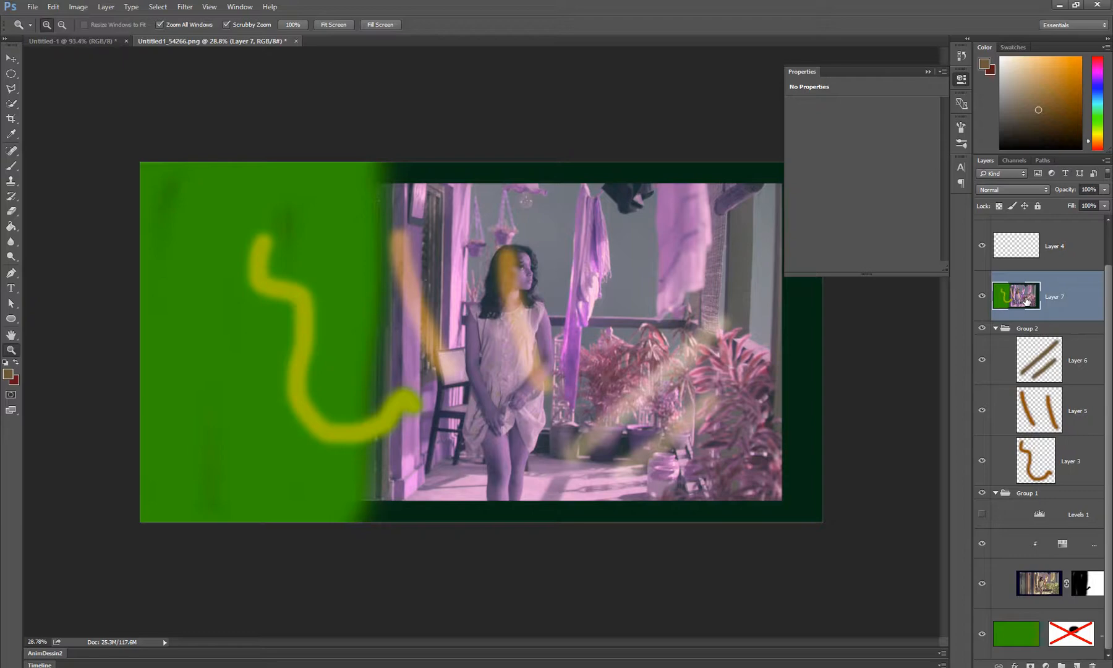
Delete the stamped Layer 7, and try duplicating Layer 6 inside Group 2 before removing the copy
{"action": "key", "text": "Delete"}
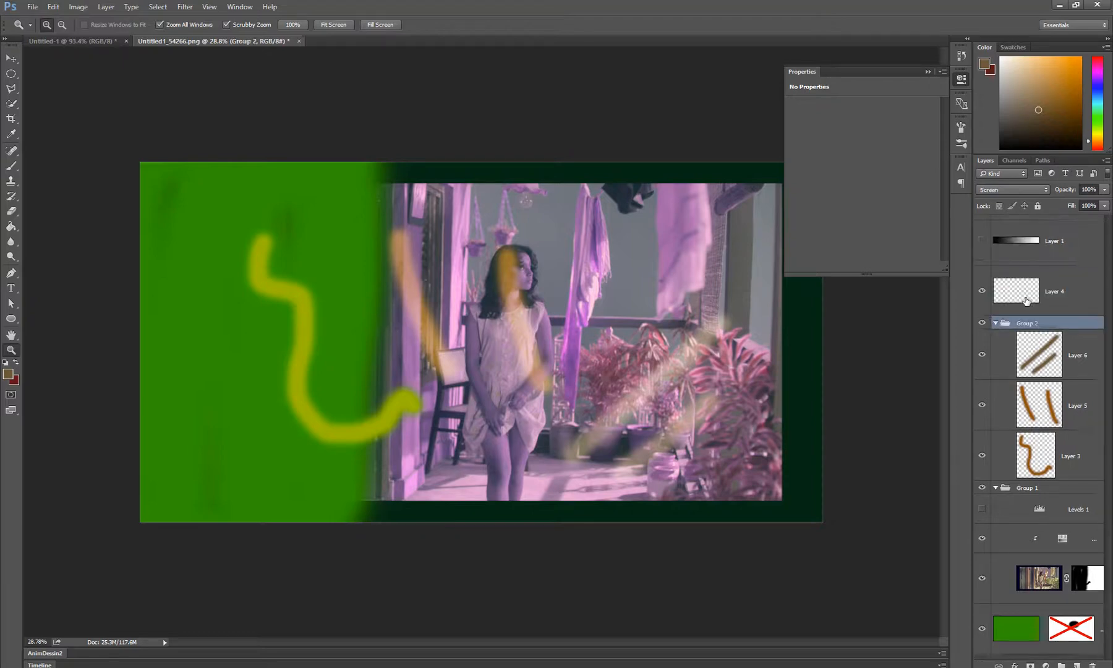
{"action": "left_click", "coordinate": [1068, 356]}
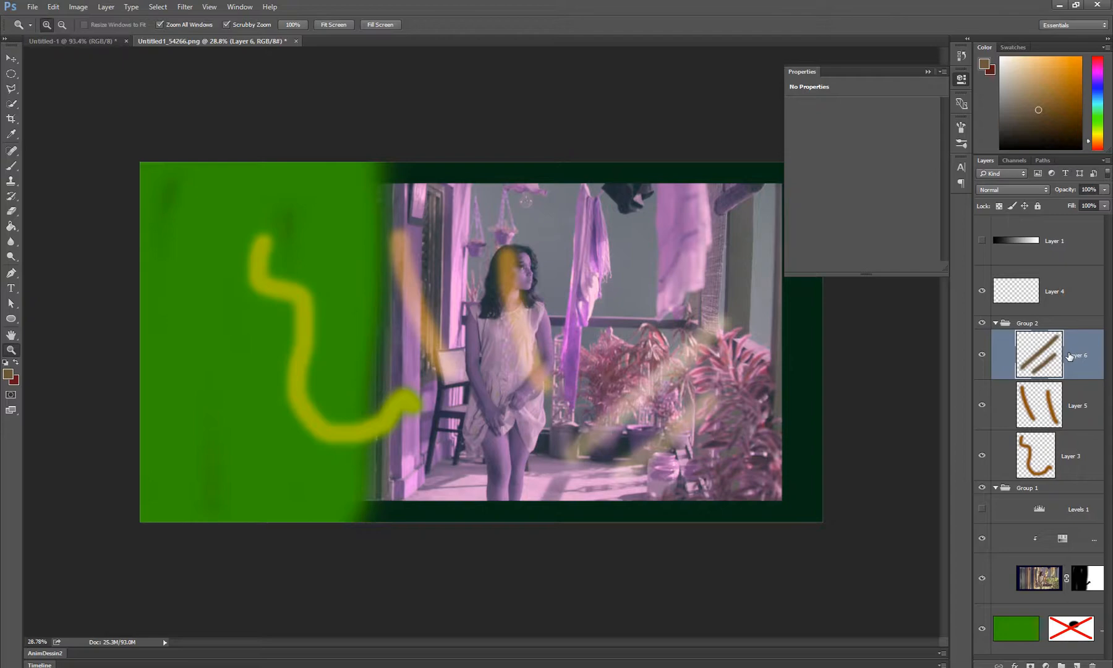
{"action": "key", "text": "ctrl+j"}
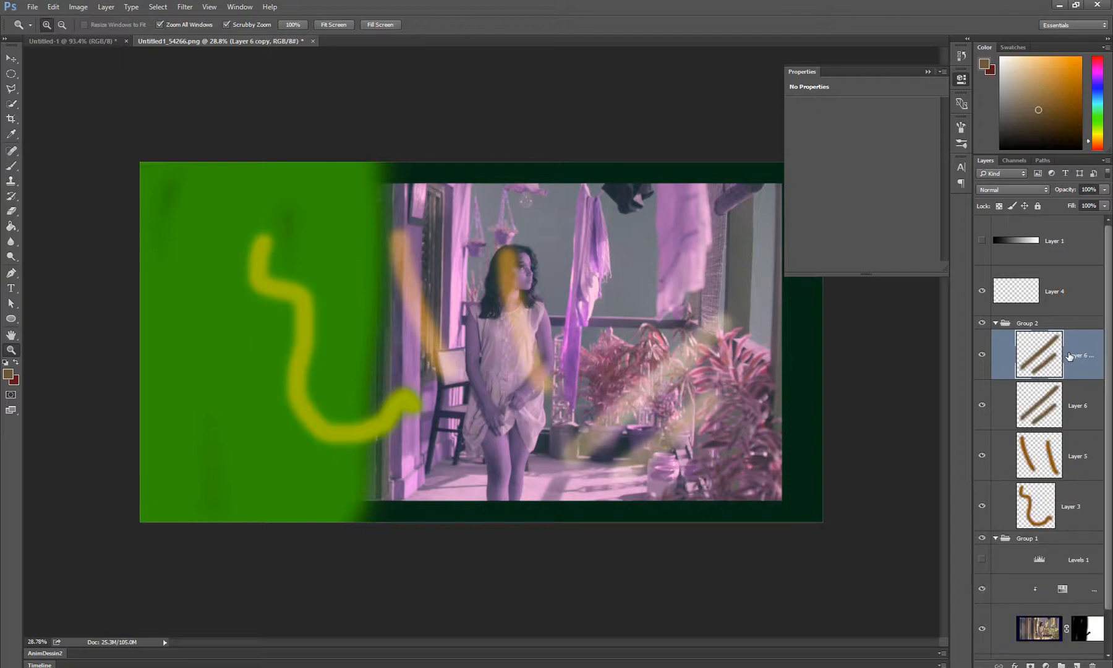
{"action": "key", "text": "Delete"}
{"action": "left_click", "coordinate": [992, 323]}
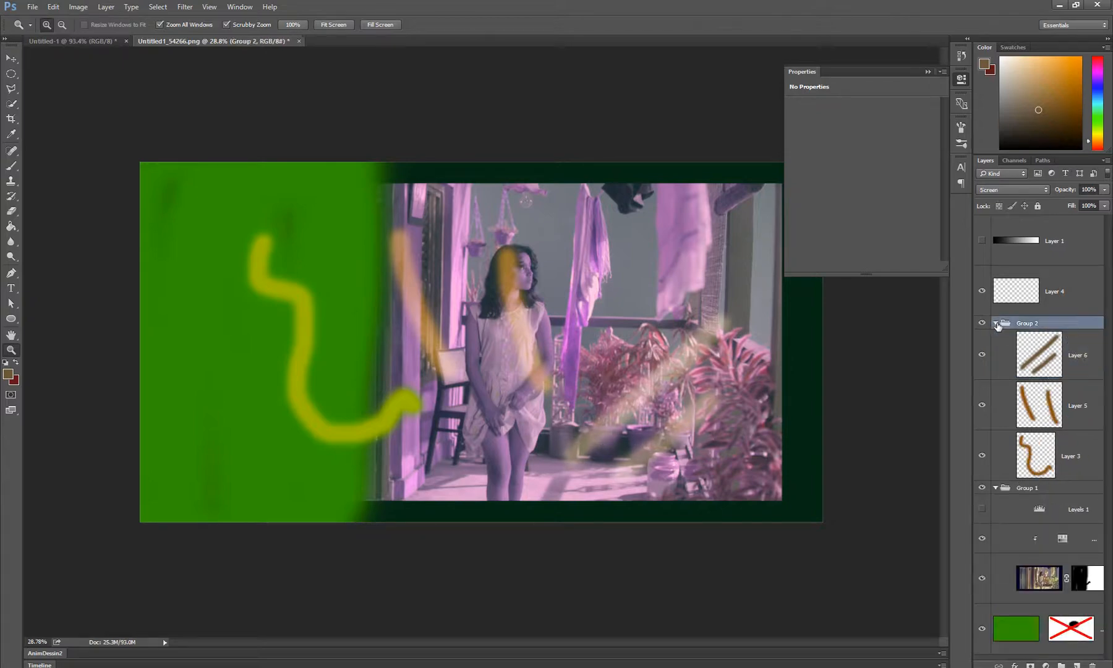
Make the gradient Layer 1 visible, and try duplicating it twice, removing the copy each time
{"action": "left_click", "coordinate": [981, 241]}
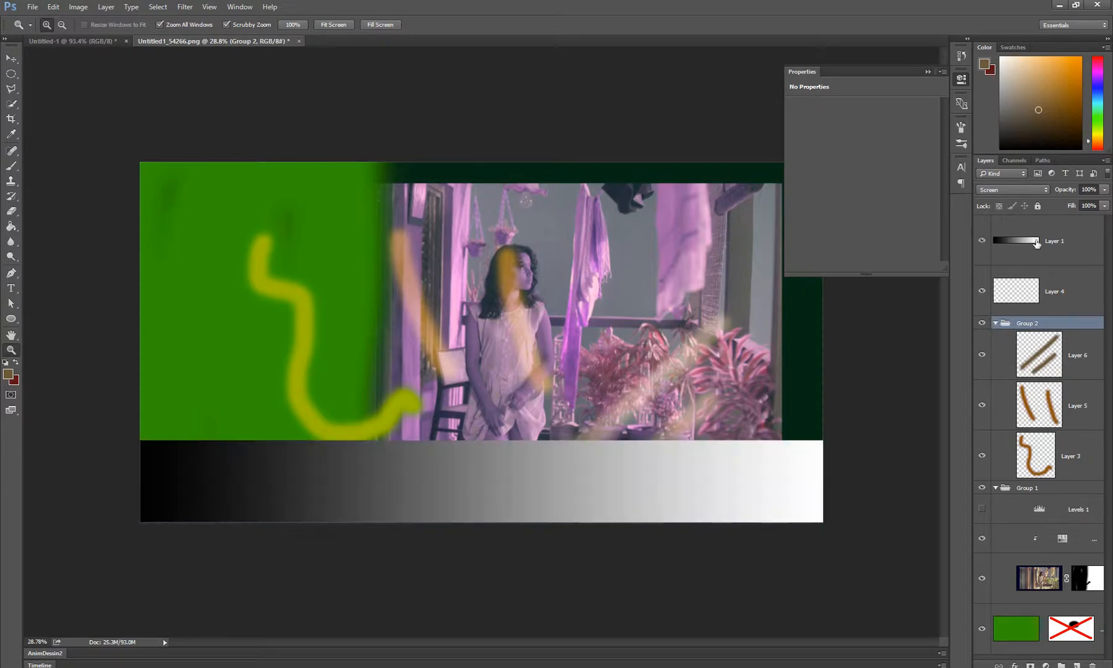
{"action": "left_click", "coordinate": [1044, 242]}
{"action": "key", "text": "ctrl+j"}
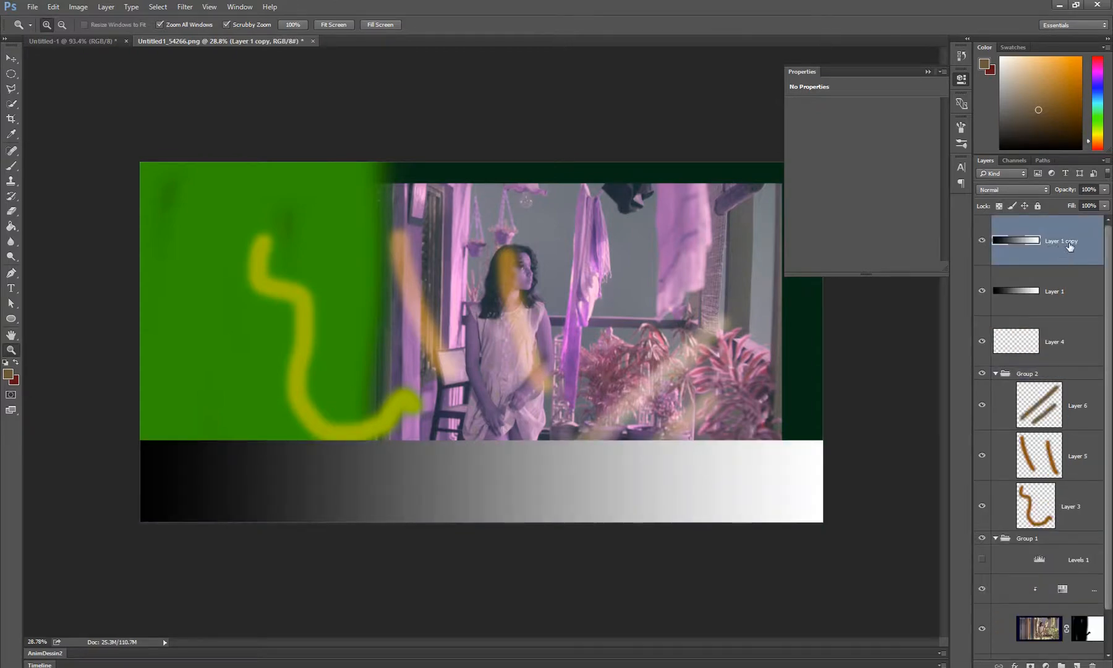
{"action": "key", "text": "ctrl+z"}
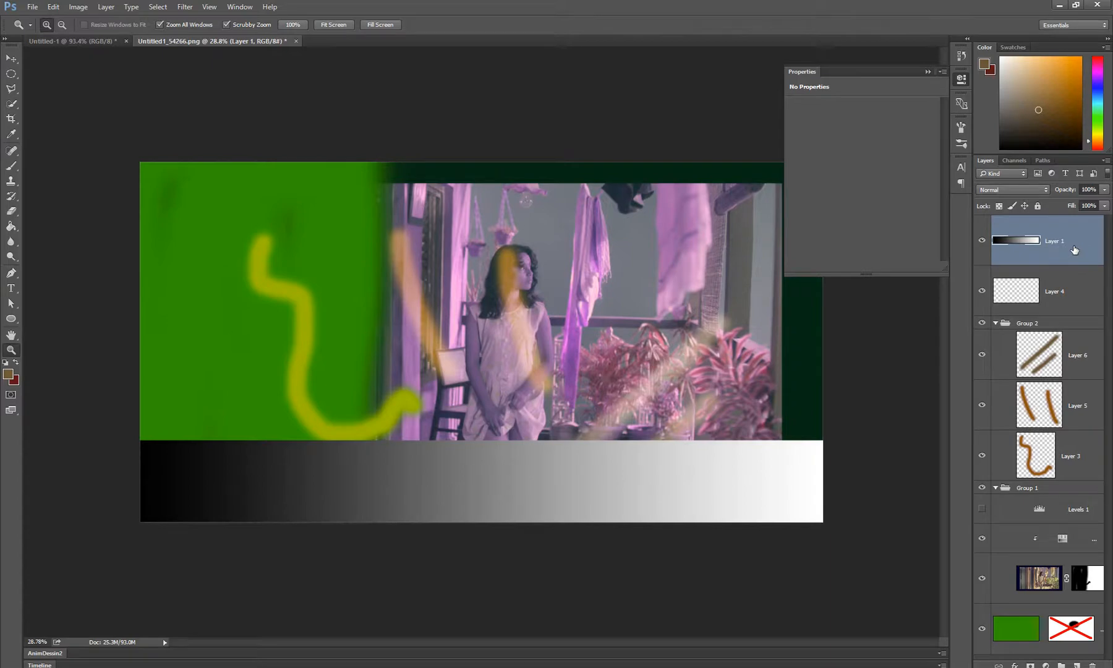
{"action": "key", "text": "alt"}
{"action": "key", "text": "ctrl+j"}
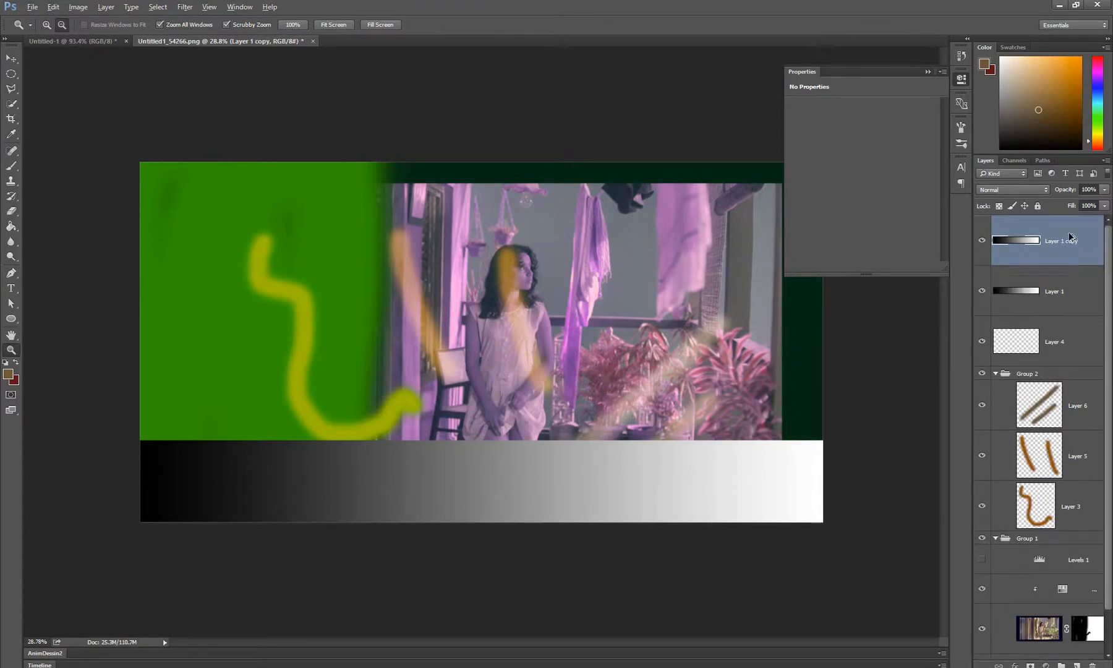
{"action": "key", "text": "Delete"}
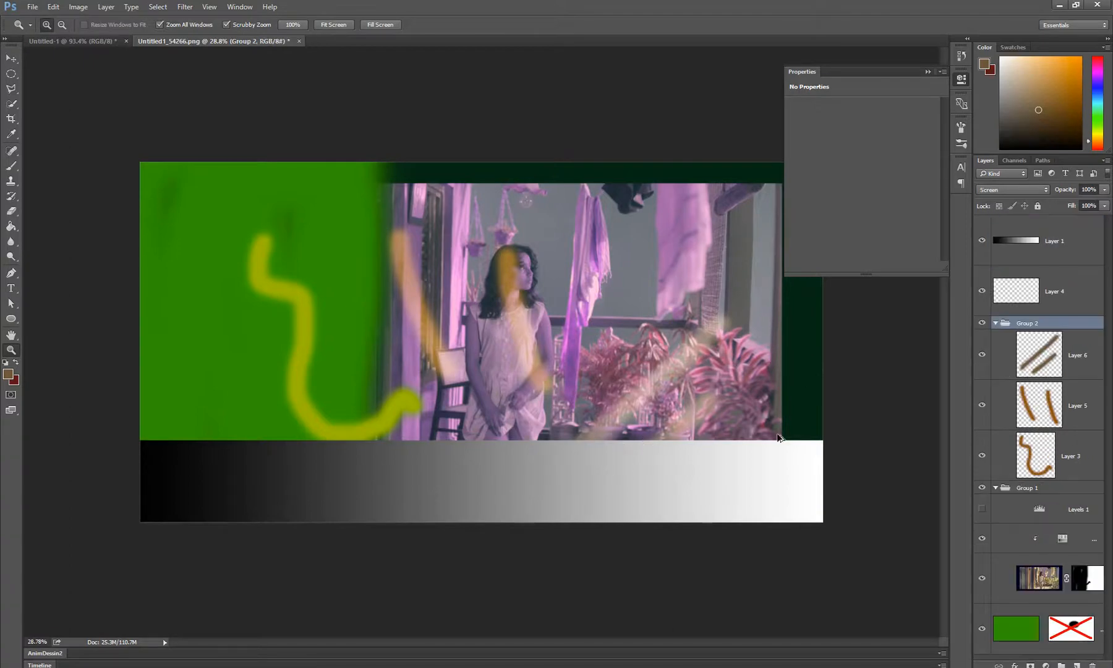
Try copying the gradient strip of Layer 1 upward over the photo with the Move tool, and undo the copies
{"action": "left_click", "coordinate": [1083, 243]}
{"action": "key", "text": "v"}
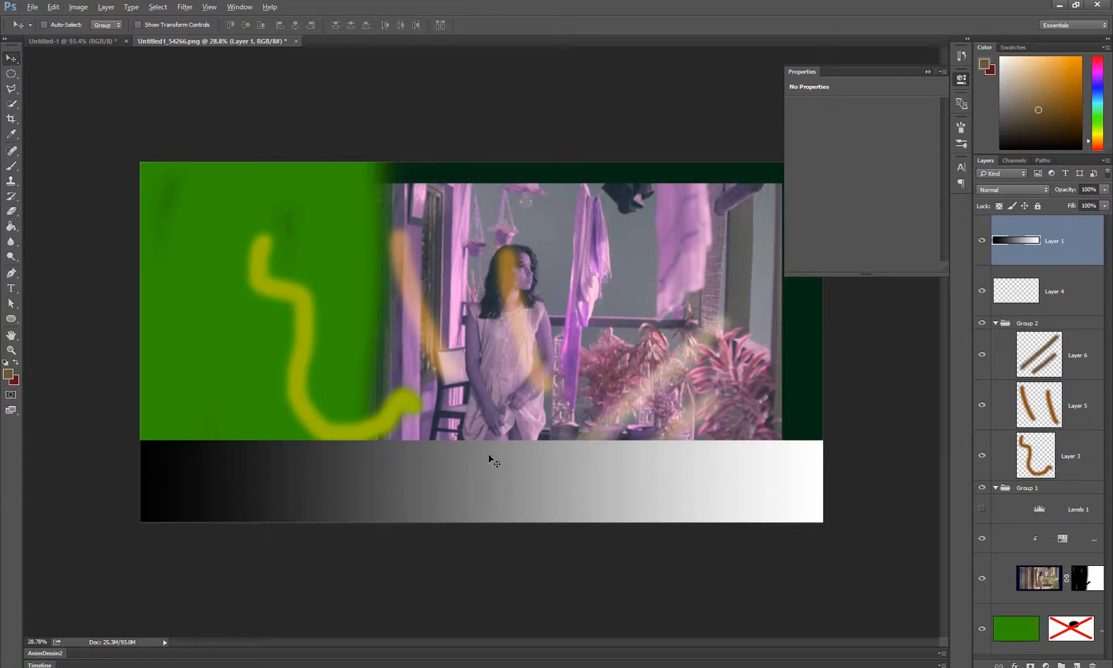
{"action": "left_click_drag", "start_coordinate": [505, 467], "coordinate": [512, 332]}
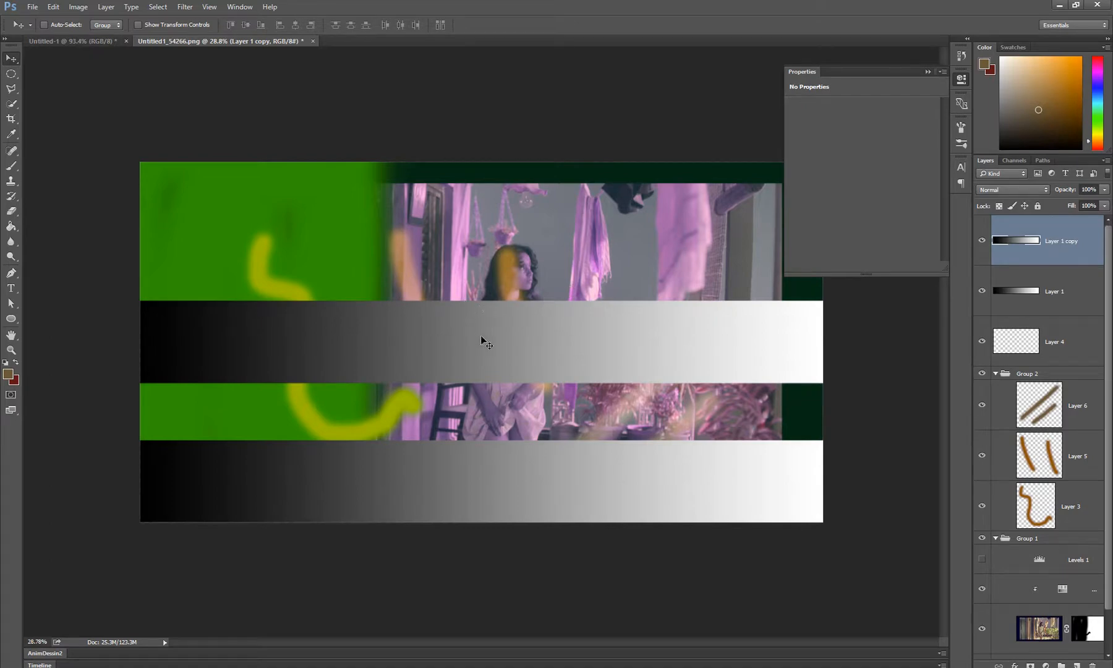
{"action": "left_click_drag", "start_coordinate": [463, 348], "coordinate": [489, 207]}
{"action": "key", "text": "ctrl+alt+z"}
{"action": "key", "text": "ctrl+alt+z"}
{"action": "key", "text": "ctrl+alt+z"}
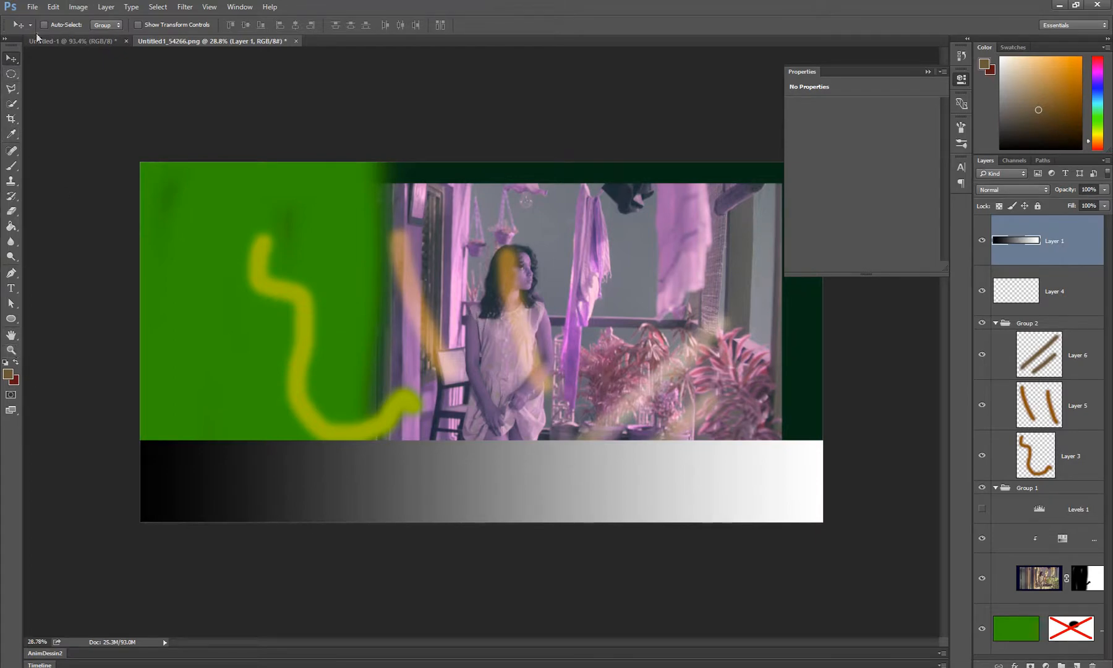
Alternate between the Zoom and Move tools, and move the gradient strip of Layer 1 up to the middle of the canvas
{"action": "left_click", "coordinate": [12, 350]}
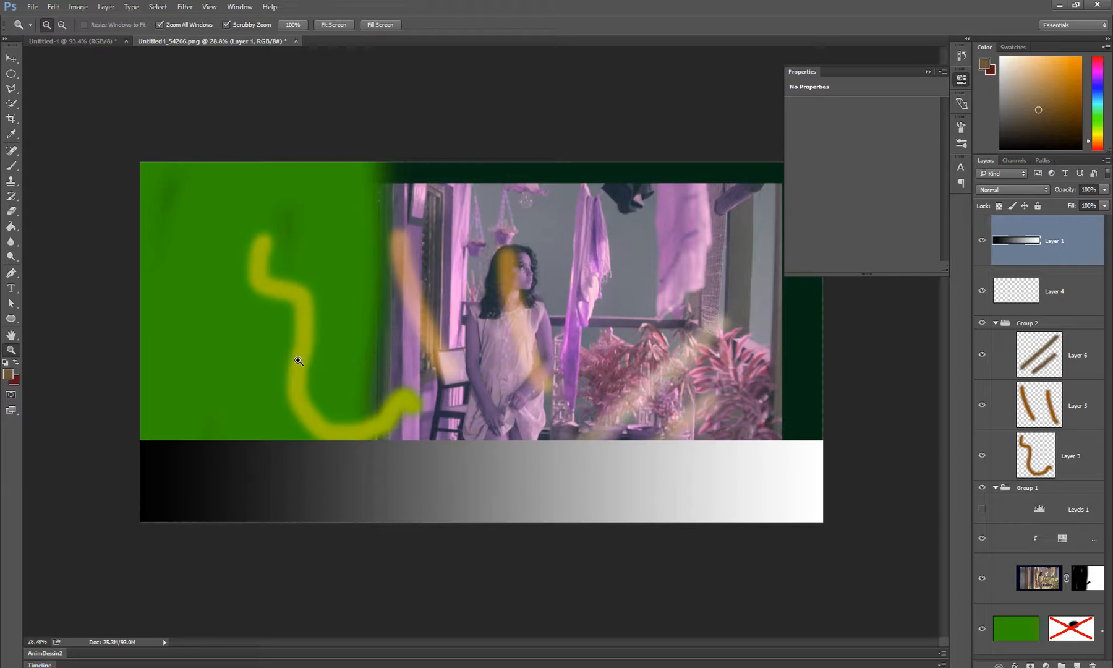
{"action": "key", "text": "v"}
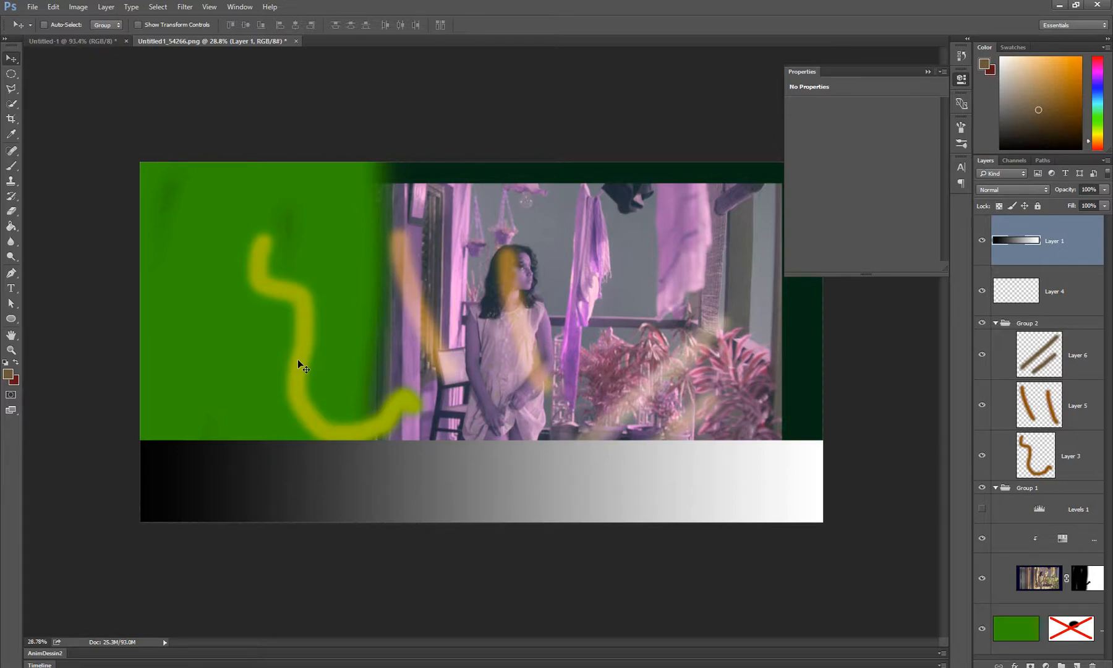
{"action": "key", "text": "z"}
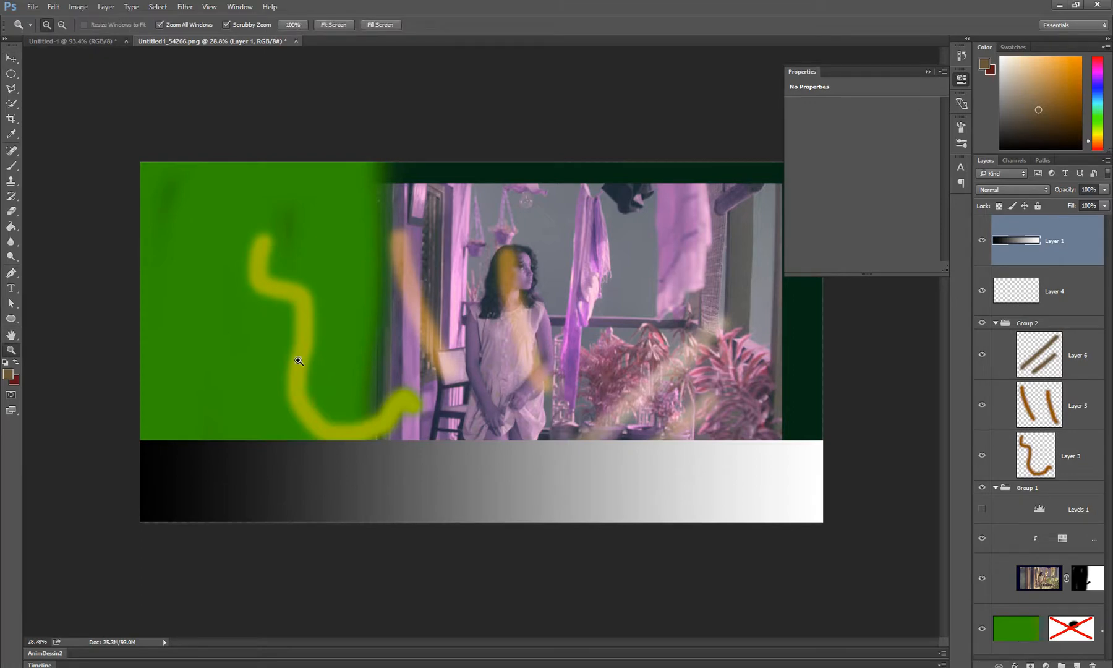
{"action": "key", "text": "v"}
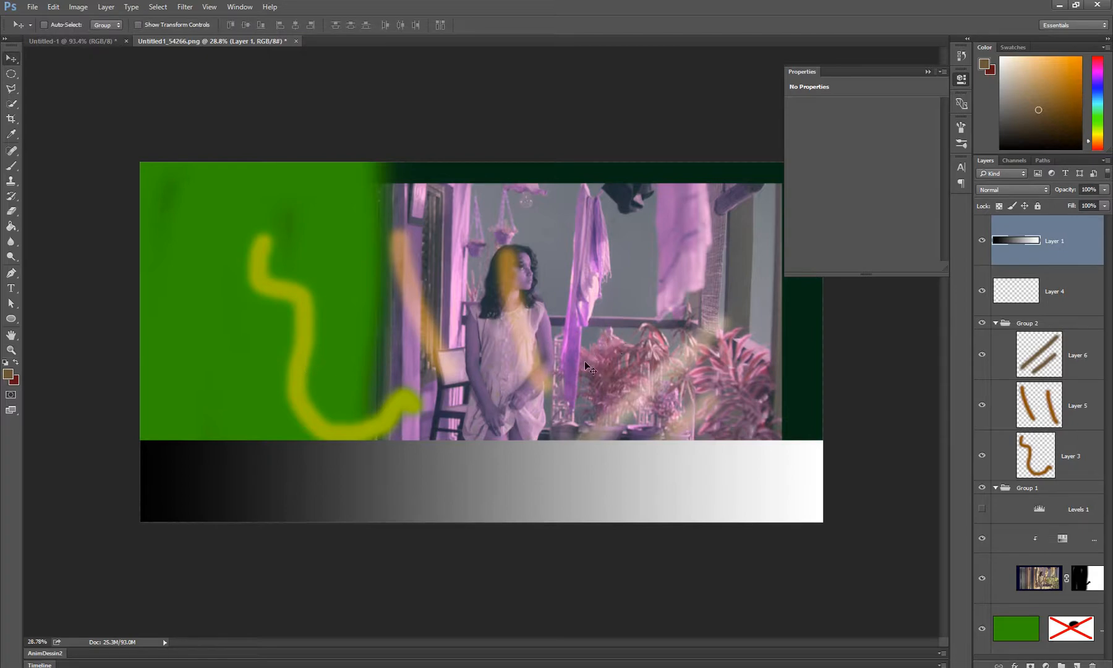
{"action": "left_click_drag", "start_coordinate": [511, 478], "coordinate": [508, 351]}
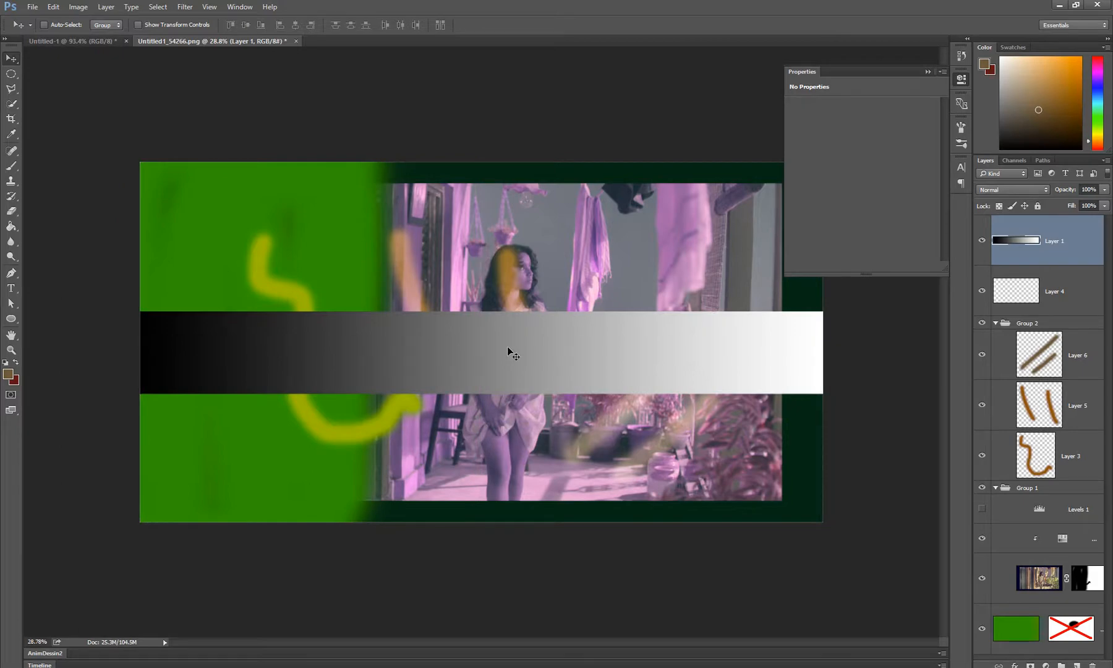
{"action": "key", "text": "z"}
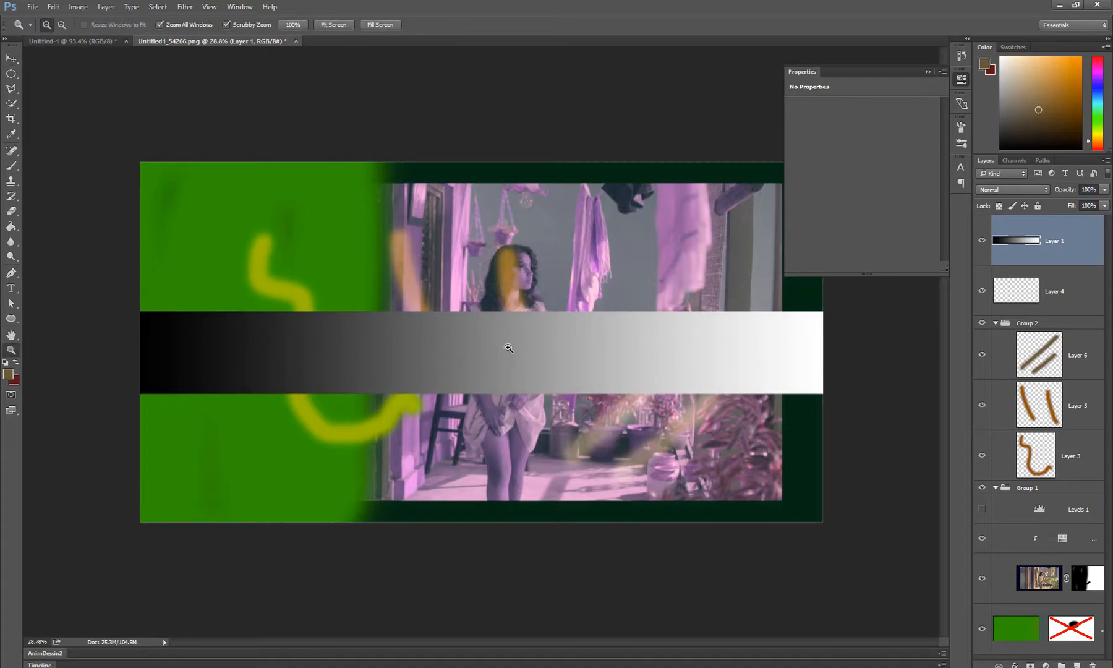
Set the brush size to 193 and paint a brown blob and a purple one, sampled from the hanging cloth, over the green area
{"action": "key", "text": "b"}
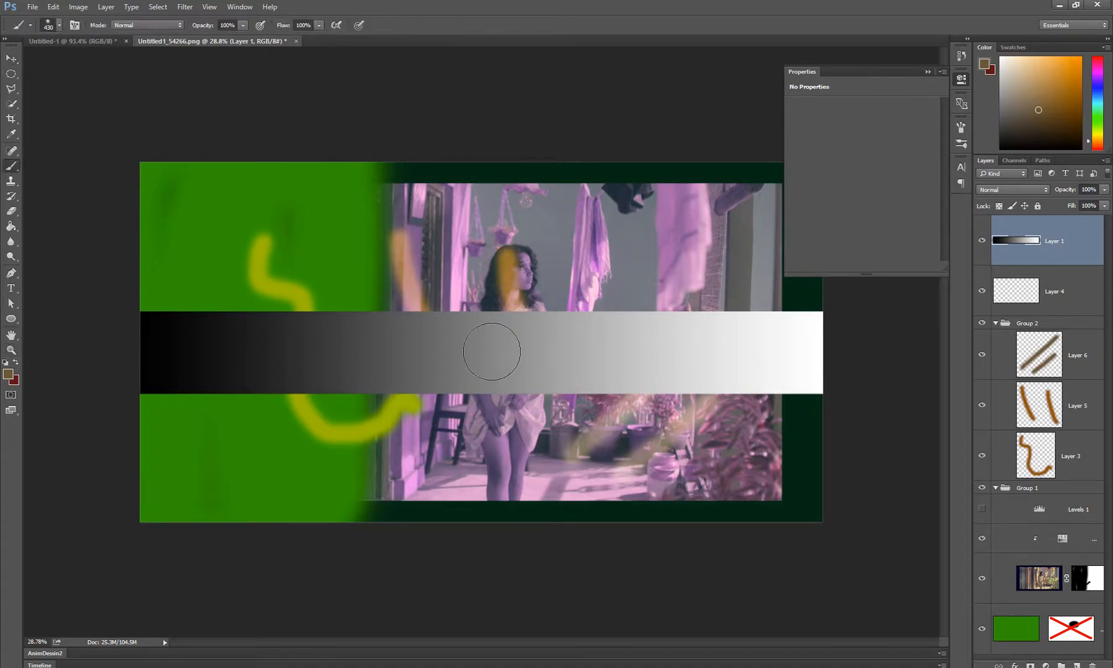
{"action": "right_click", "coordinate": [511, 275], "text": "alt"}
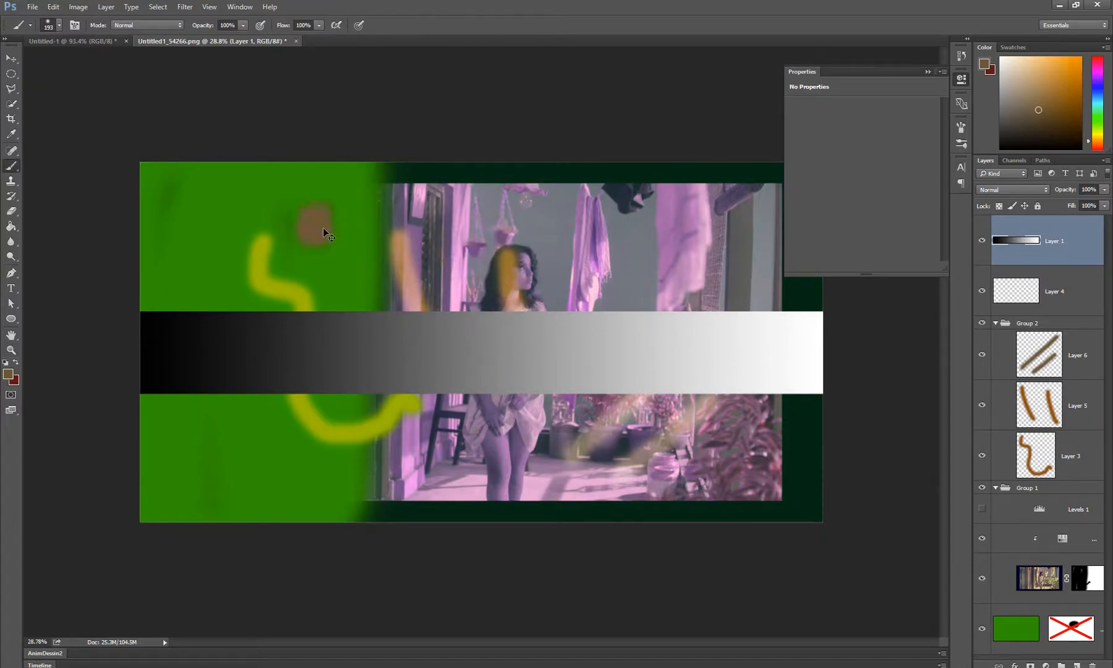
{"action": "left_click_drag", "start_coordinate": [322, 228], "coordinate": [353, 230]}
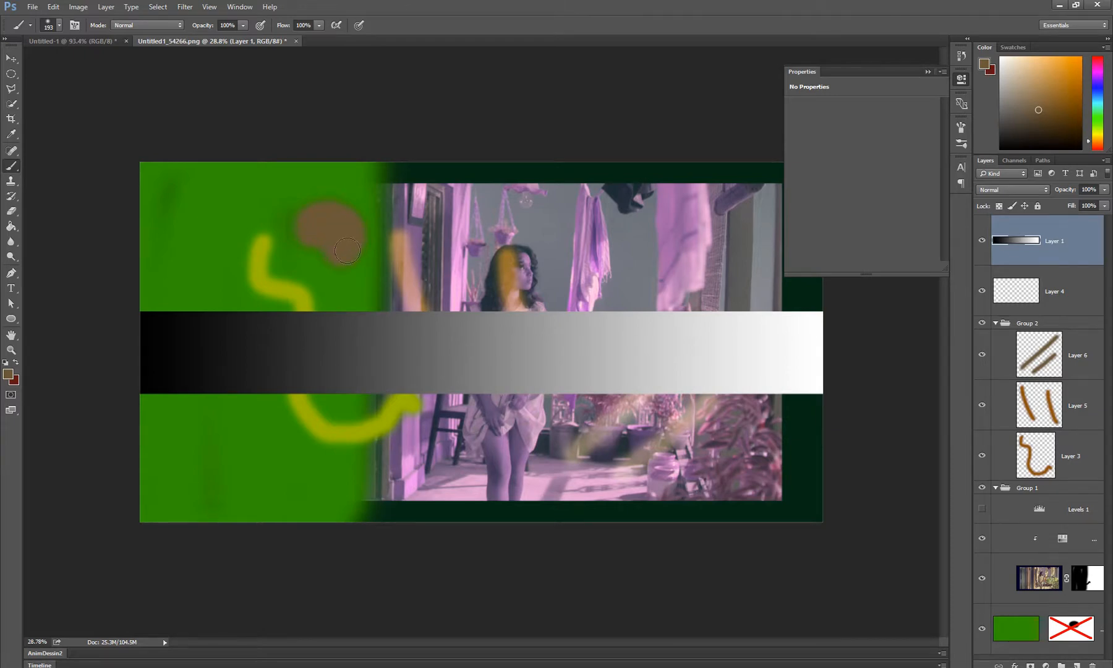
{"action": "left_click", "coordinate": [678, 214], "text": "alt"}
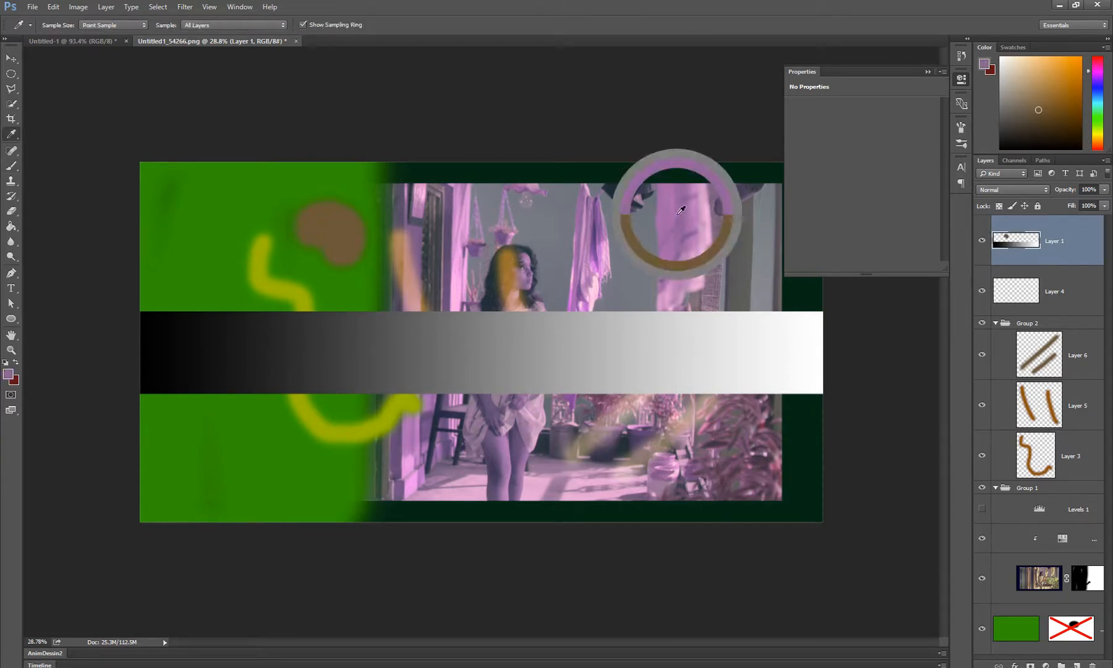
{"action": "left_click_drag", "start_coordinate": [286, 252], "coordinate": [355, 275]}
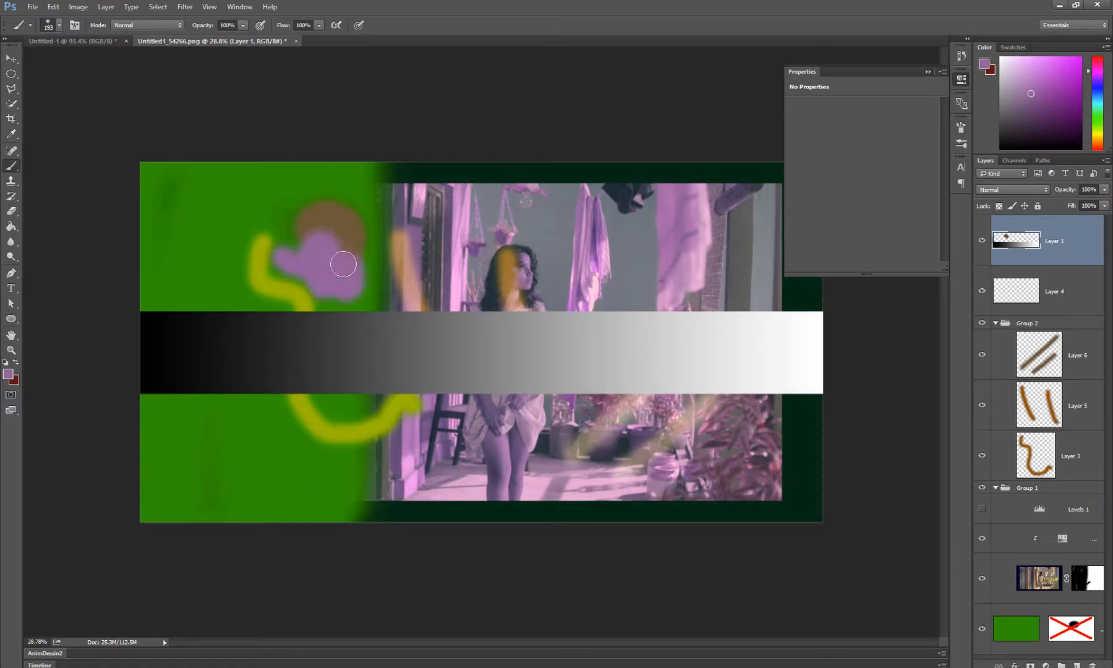
Paint a blue-grey blob sampled from the photo's wall and a dark grey one sampled from the gradient strip around the purple blob
{"action": "left_click", "coordinate": [728, 227], "text": "alt"}
{"action": "left_click", "coordinate": [749, 223], "text": "alt"}
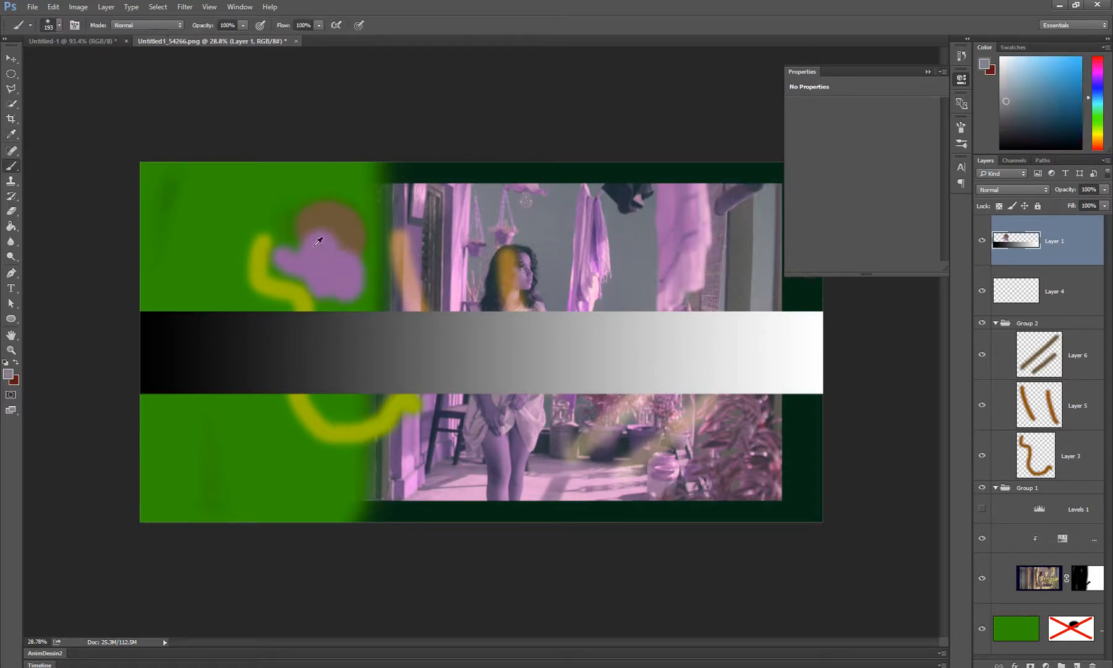
{"action": "mouse_move", "coordinate": [315, 236]}
{"action": "left_mouse_down"}
{"action": "mouse_move", "coordinate": [293, 248]}
{"action": "mouse_move", "coordinate": [295, 203]}
{"action": "left_mouse_up"}
{"action": "left_click", "coordinate": [346, 349], "text": "alt"}
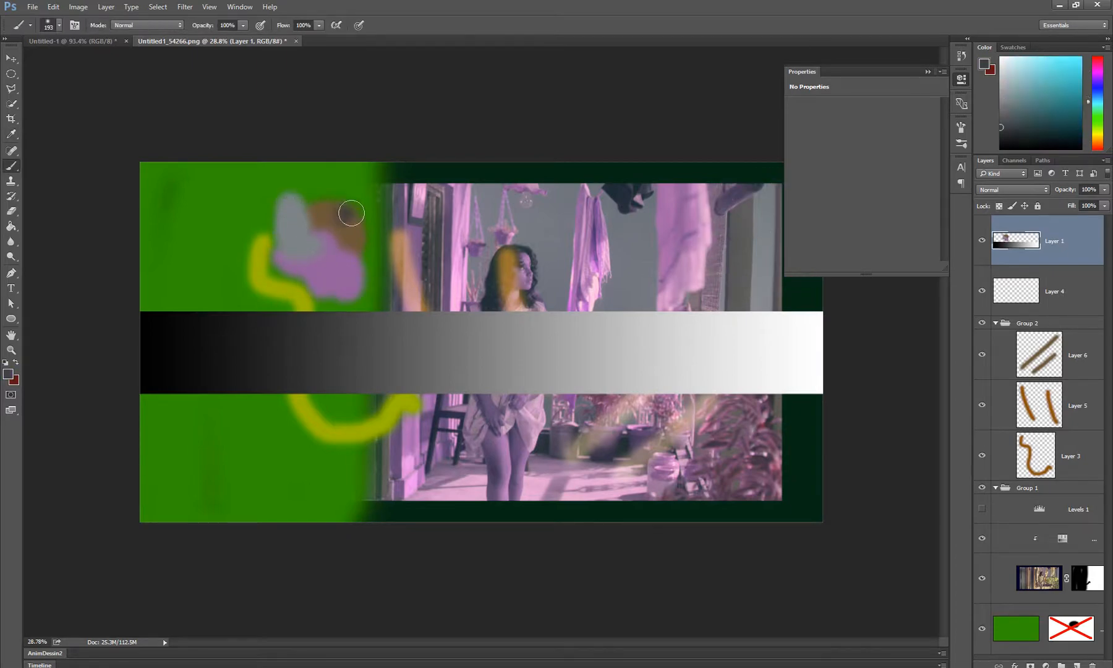
{"action": "mouse_move", "coordinate": [352, 232]}
{"action": "left_mouse_down"}
{"action": "mouse_move", "coordinate": [369, 190]}
{"action": "mouse_move", "coordinate": [373, 218]}
{"action": "left_mouse_up"}
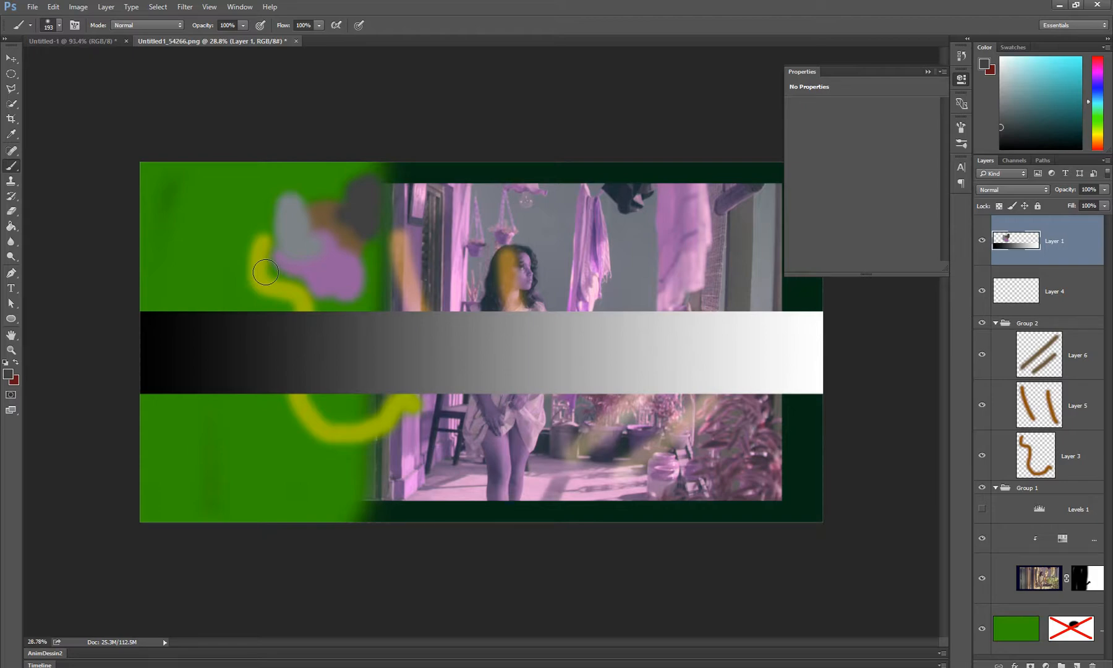
Undo all the painted blobs and the upward move of the gradient strip on Layer 1
{"action": "key", "text": "ctrl+alt+z"}
{"action": "key", "text": "ctrl+alt+z"}
{"action": "key", "text": "ctrl+alt+z"}
{"action": "key", "text": "ctrl+alt+z"}
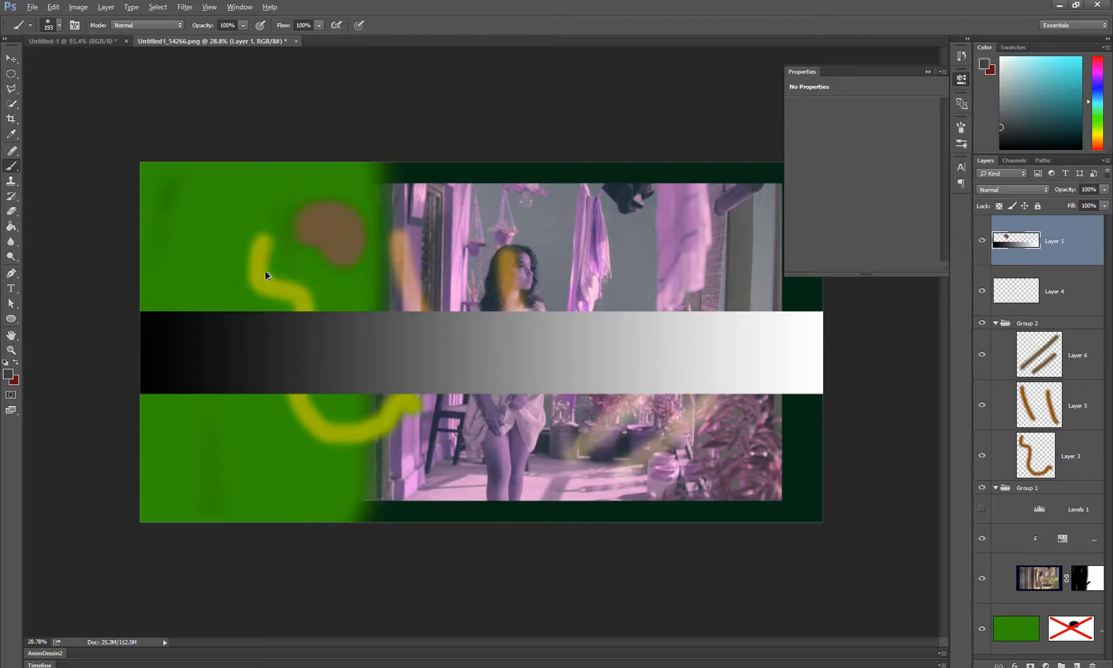
{"action": "key", "text": "ctrl+alt+z"}
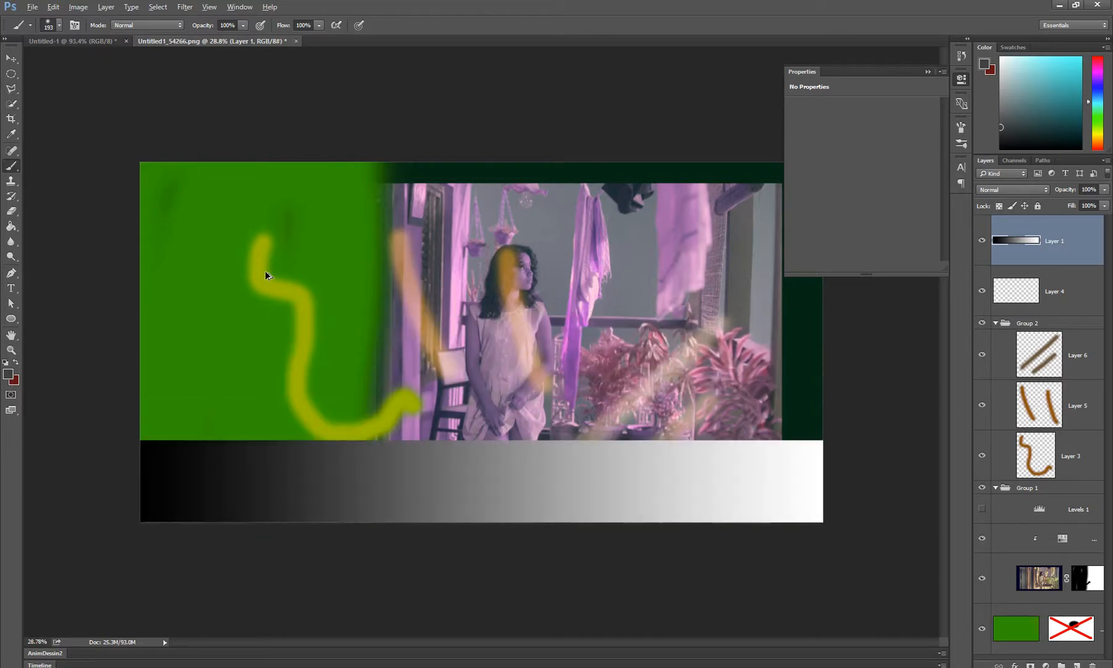
Alternate the Brush and Eraser on Layer 1 to paint dark grey patches across the green area's edge and erase parts of them
{"action": "key", "text": "z"}
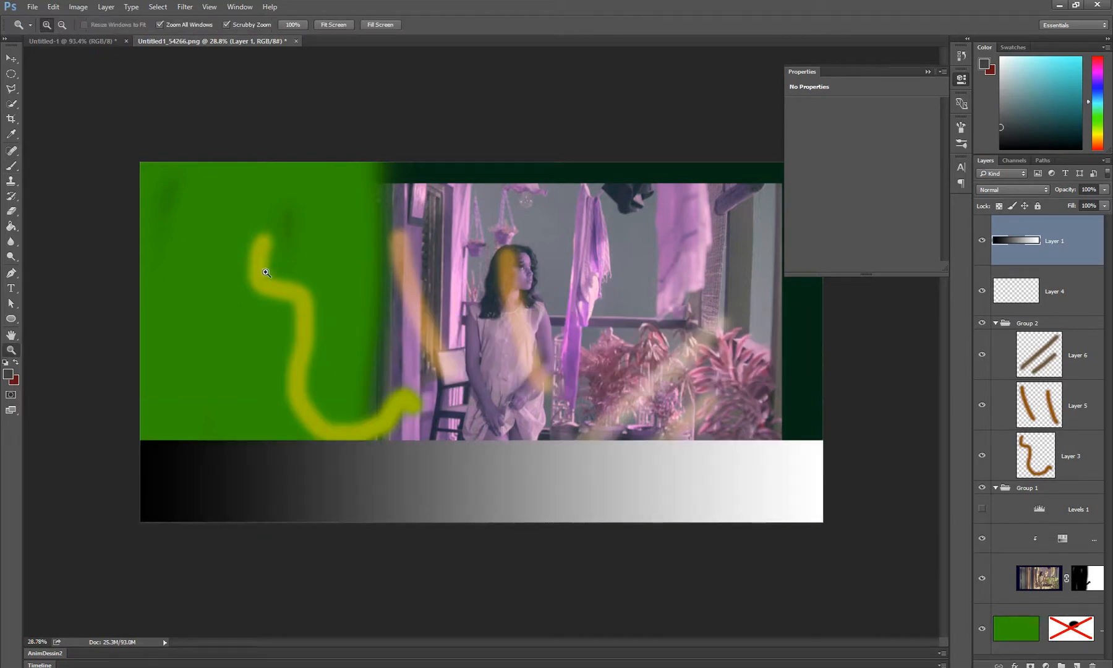
{"action": "left_click", "coordinate": [294, 317]}
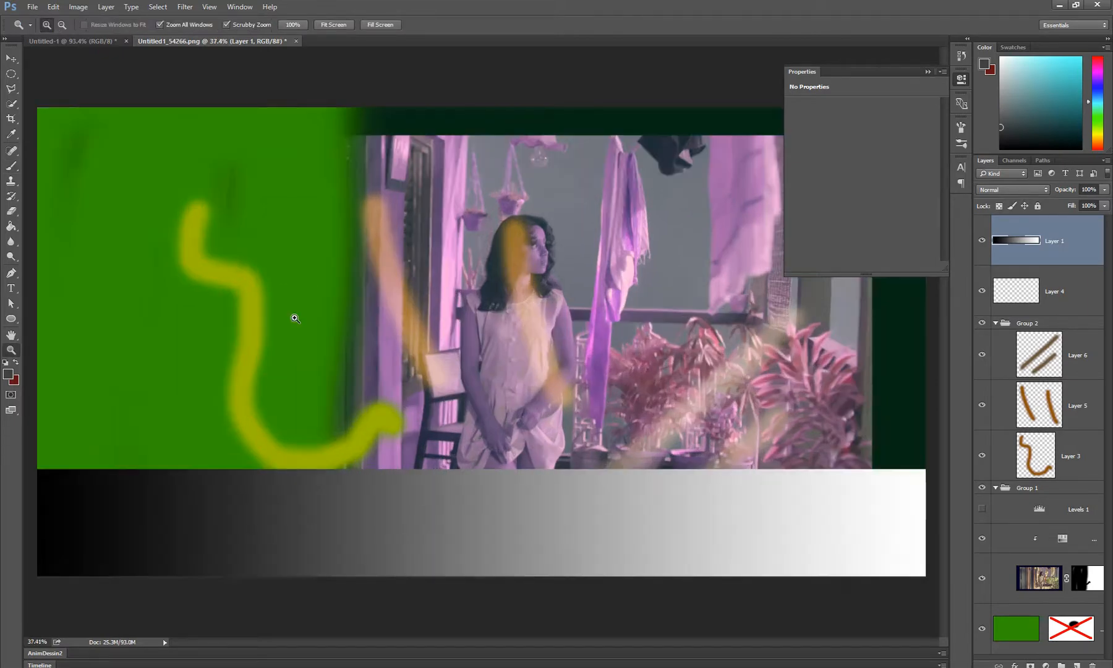
{"action": "key", "text": "b"}
{"action": "mouse_move", "coordinate": [281, 219]}
{"action": "left_mouse_down"}
{"action": "mouse_move", "coordinate": [328, 229]}
{"action": "mouse_move", "coordinate": [327, 272]}
{"action": "left_mouse_up"}
{"action": "key", "text": "e"}
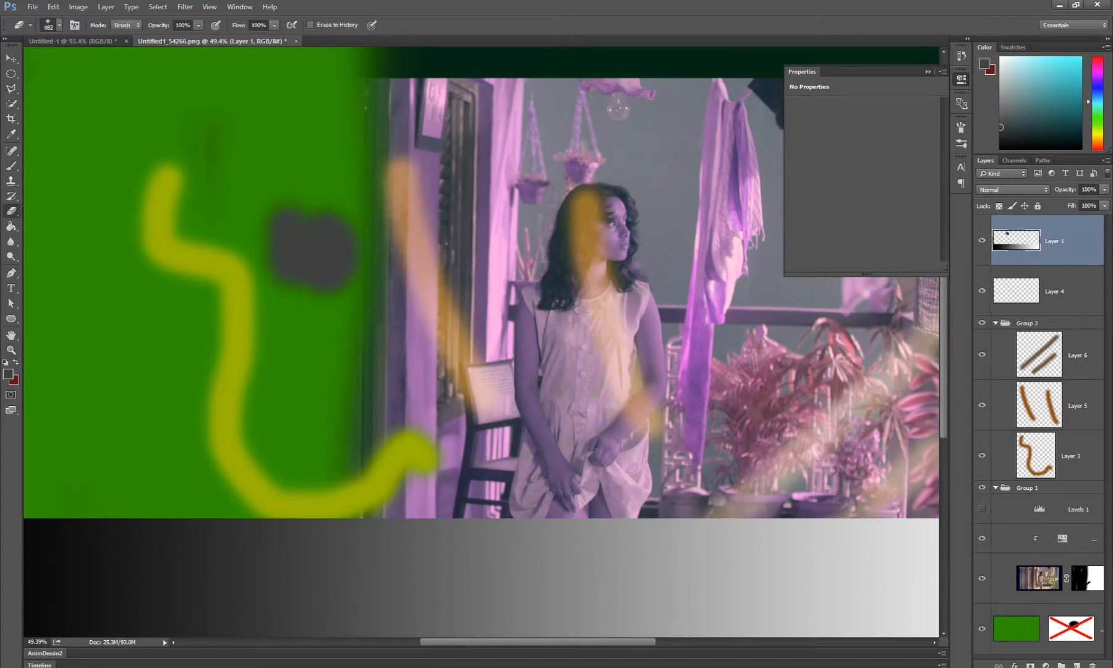
{"action": "mouse_move", "coordinate": [323, 208]}
{"action": "left_mouse_down"}
{"action": "mouse_move", "coordinate": [329, 242]}
{"action": "mouse_move", "coordinate": [369, 282]}
{"action": "left_mouse_up"}
{"action": "key", "text": "b"}
{"action": "key", "text": "e"}
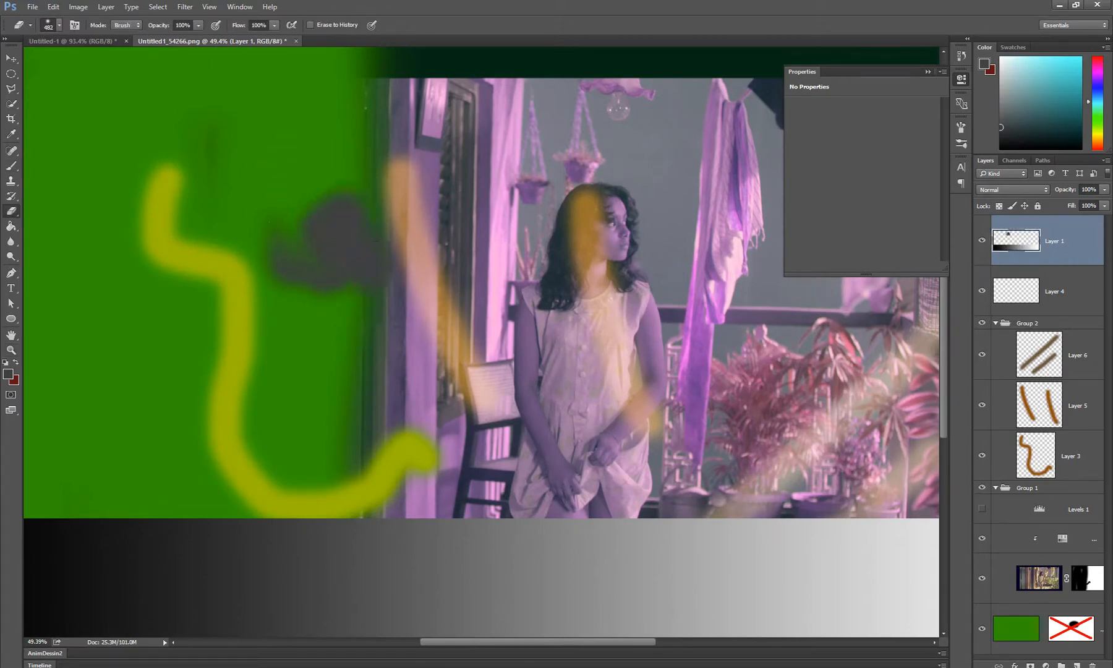
{"action": "left_click_drag", "start_coordinate": [345, 190], "coordinate": [318, 201]}
{"action": "key", "text": "b"}
{"action": "mouse_move", "coordinate": [410, 280]}
{"action": "left_mouse_down"}
{"action": "mouse_move", "coordinate": [460, 243]}
{"action": "mouse_move", "coordinate": [429, 215]}
{"action": "left_mouse_up"}
{"action": "key", "text": "e"}
{"action": "key", "text": "b"}
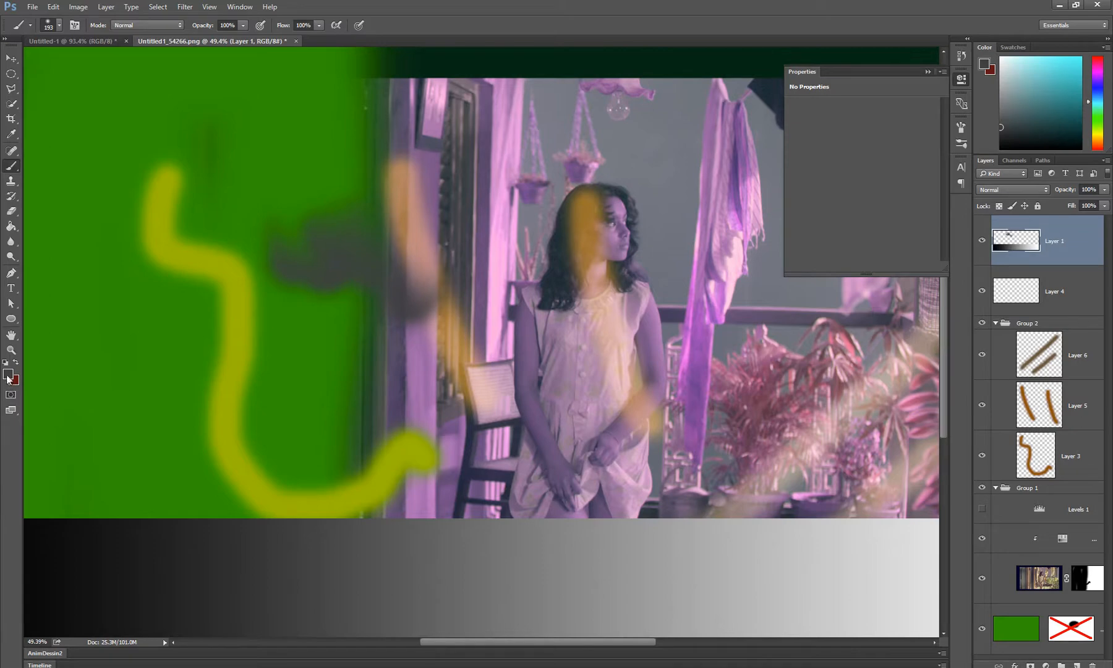
Swap the foreground and background colours and paint a dark red blob over the dark grey patch
{"action": "scroll", "coordinate": [347, 322], "scroll_direction": "up", "scroll_amount": 2}
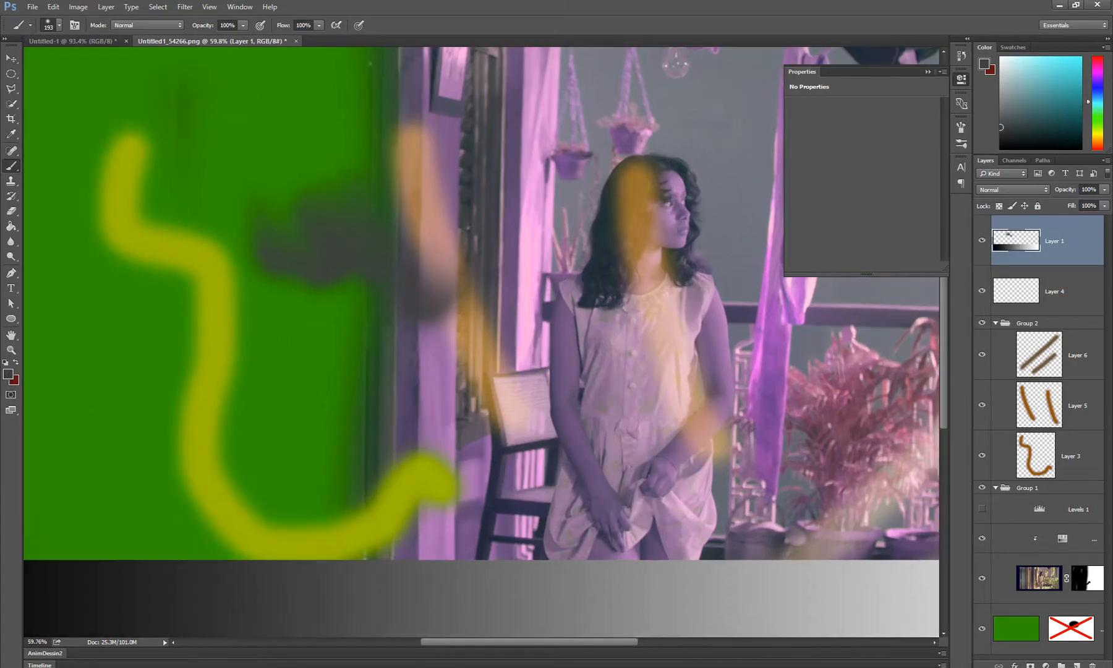
{"action": "key", "text": "x"}
{"action": "mouse_move", "coordinate": [324, 303]}
{"action": "left_mouse_down"}
{"action": "mouse_move", "coordinate": [305, 275]}
{"action": "mouse_move", "coordinate": [317, 273]}
{"action": "mouse_move", "coordinate": [341, 311]}
{"action": "mouse_move", "coordinate": [351, 283]}
{"action": "left_mouse_up"}
Pick lighter red shades for the foreground colour, and switch between the foreground and background colours
{"action": "left_click", "coordinate": [1046, 88]}
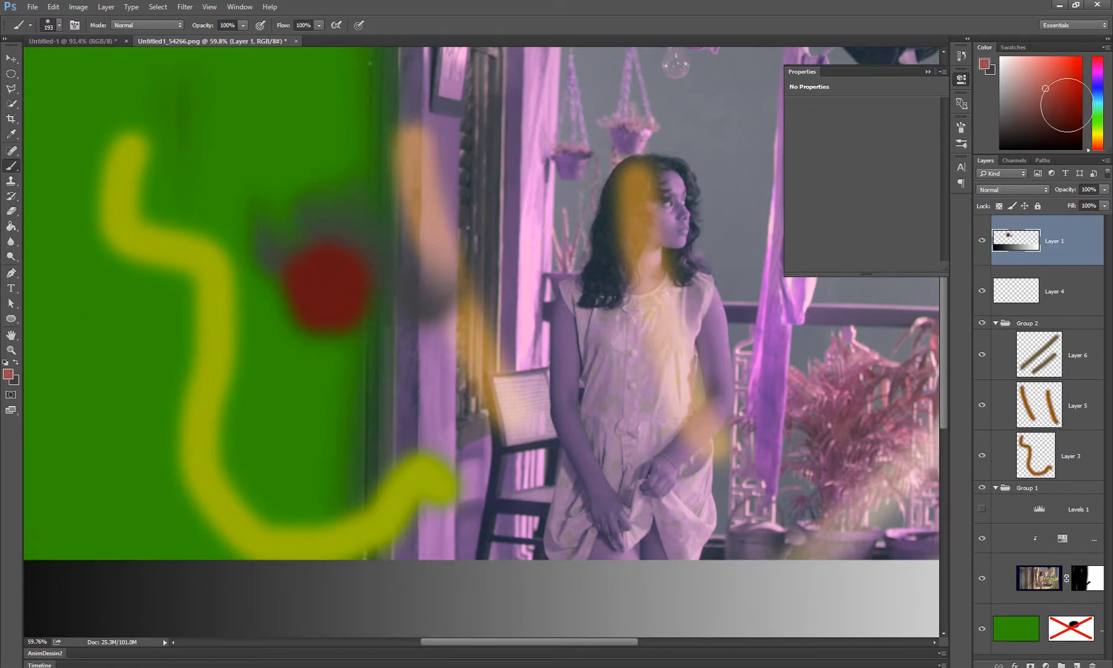
{"action": "left_click", "coordinate": [1064, 112]}
{"action": "key", "text": "x"}
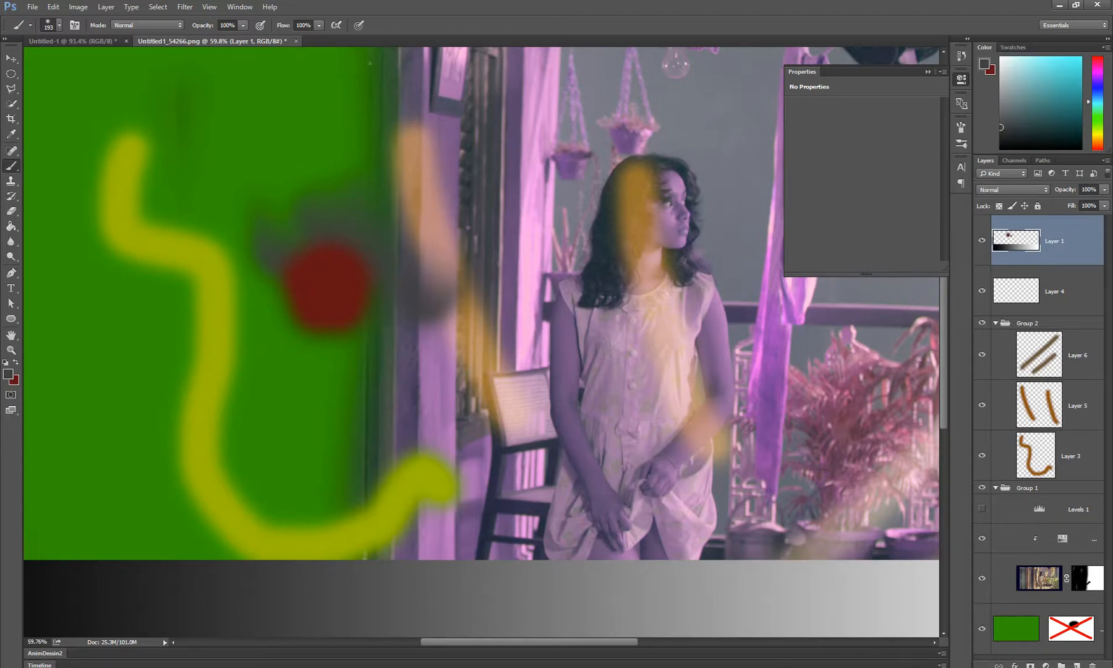
{"action": "left_click", "coordinate": [317, 278], "text": "alt"}
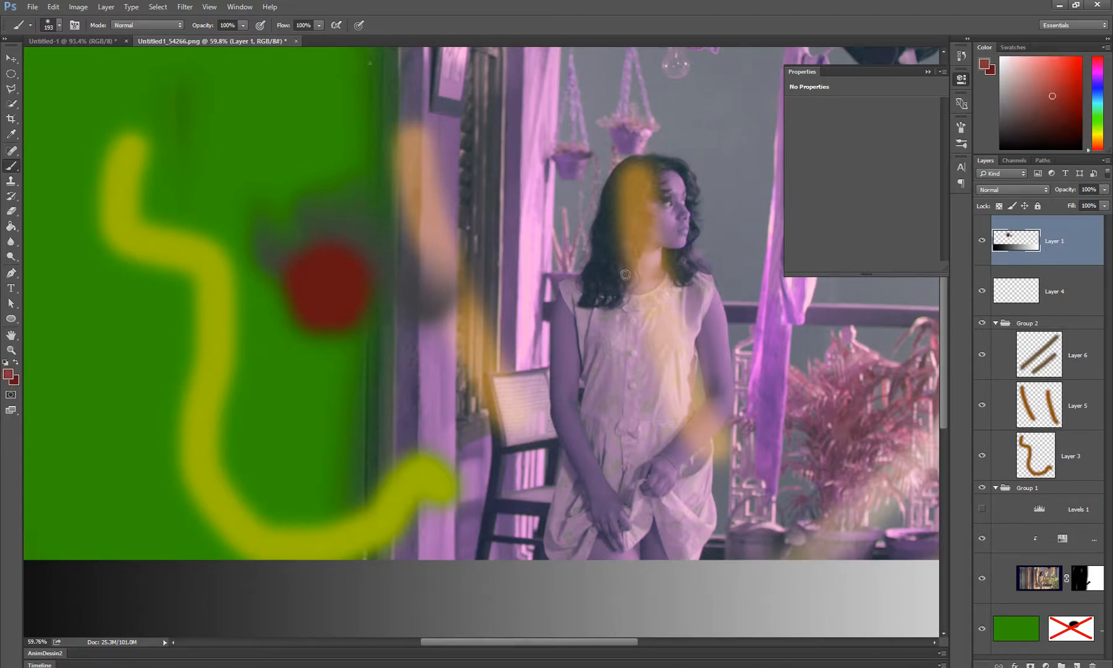
Paint overlapping dark red and lighter red strokes over the blob on Layer 1, swapping the foreground and background colours between them
{"action": "mouse_move", "coordinate": [330, 278]}
{"action": "left_mouse_down"}
{"action": "mouse_move", "coordinate": [350, 265]}
{"action": "mouse_move", "coordinate": [367, 206]}
{"action": "mouse_move", "coordinate": [319, 154]}
{"action": "mouse_move", "coordinate": [290, 236]}
{"action": "mouse_move", "coordinate": [327, 178]}
{"action": "mouse_move", "coordinate": [295, 254]}
{"action": "mouse_move", "coordinate": [304, 277]}
{"action": "mouse_move", "coordinate": [370, 286]}
{"action": "mouse_move", "coordinate": [388, 256]}
{"action": "mouse_move", "coordinate": [285, 316]}
{"action": "mouse_move", "coordinate": [273, 294]}
{"action": "left_mouse_up"}
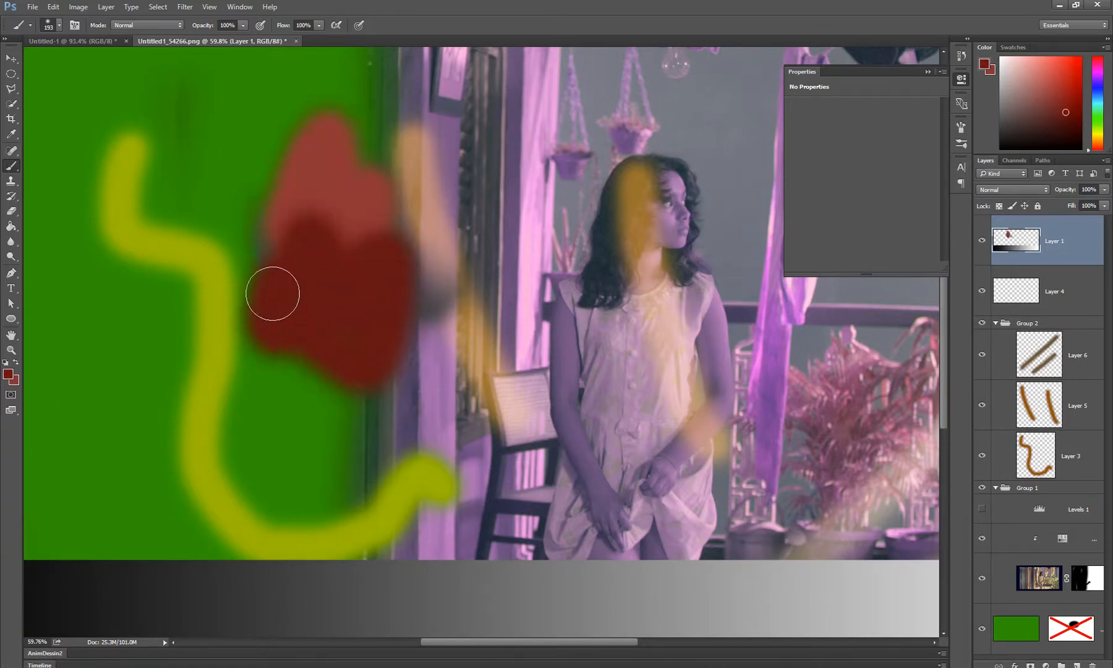
{"action": "key", "text": "x"}
{"action": "mouse_move", "coordinate": [268, 212]}
{"action": "left_mouse_down"}
{"action": "mouse_move", "coordinate": [264, 260]}
{"action": "mouse_move", "coordinate": [295, 226]}
{"action": "left_mouse_up"}
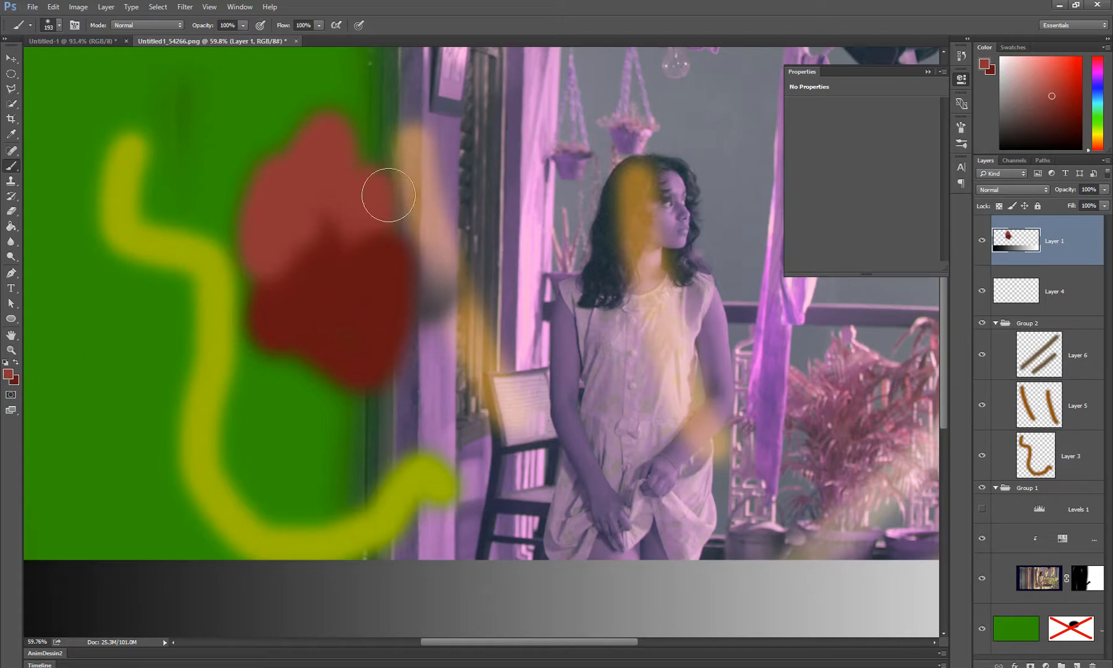
{"action": "mouse_move", "coordinate": [388, 195]}
{"action": "left_mouse_down"}
{"action": "mouse_move", "coordinate": [406, 118]}
{"action": "mouse_move", "coordinate": [448, 173]}
{"action": "mouse_move", "coordinate": [437, 192]}
{"action": "mouse_move", "coordinate": [380, 178]}
{"action": "mouse_move", "coordinate": [388, 95]}
{"action": "mouse_move", "coordinate": [343, 119]}
{"action": "left_mouse_up"}
{"action": "left_click_drag", "start_coordinate": [320, 308], "coordinate": [247, 321]}
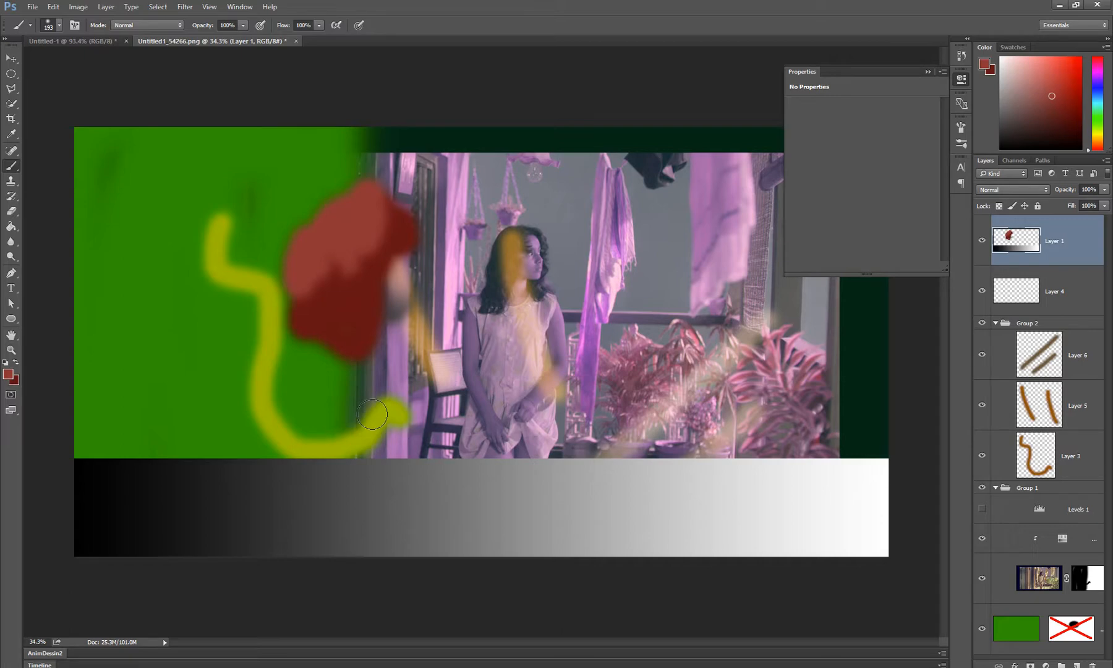
Rotate the canvas view to -30° and reset the rotation
{"action": "key", "text": "r"}
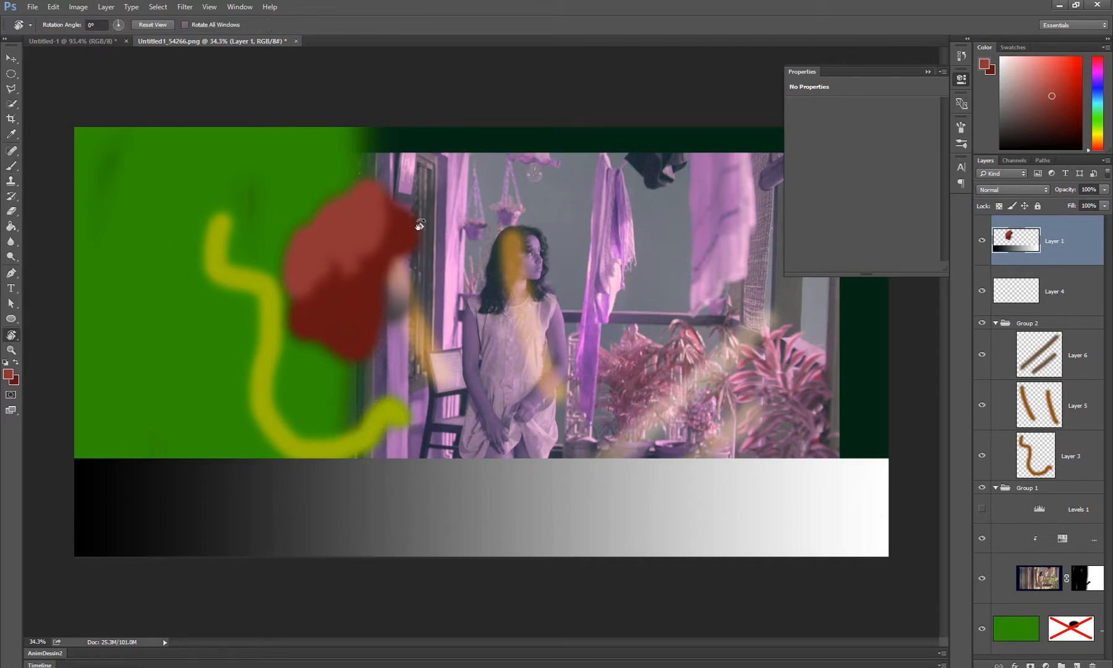
{"action": "left_click_drag", "start_coordinate": [553, 193], "coordinate": [506, 151]}
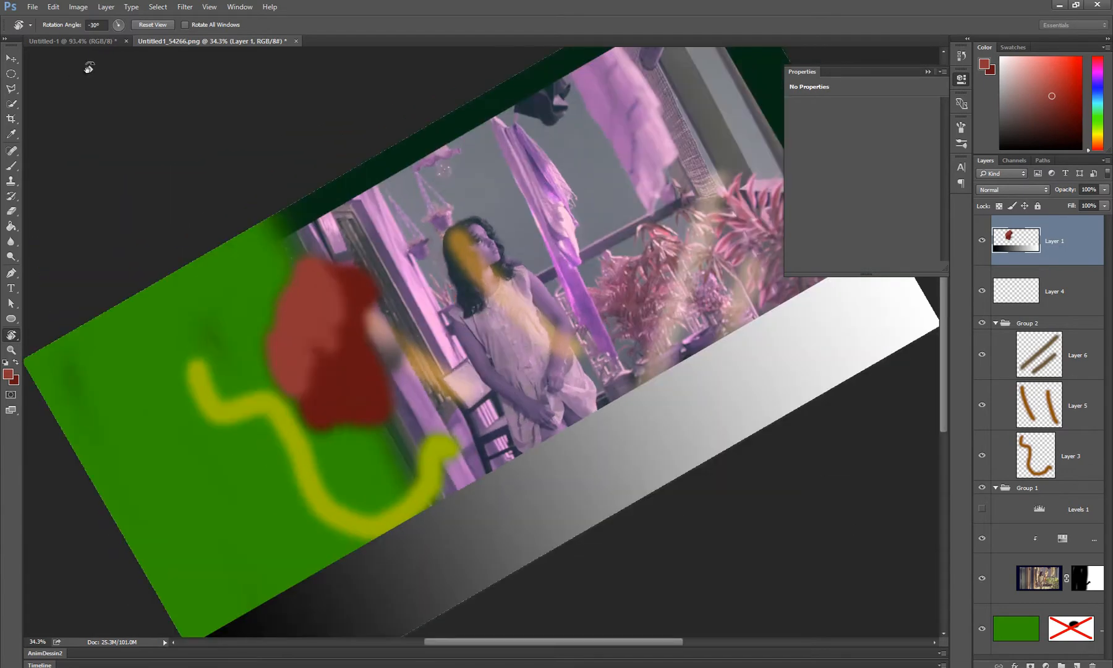
{"action": "left_click", "coordinate": [151, 24]}
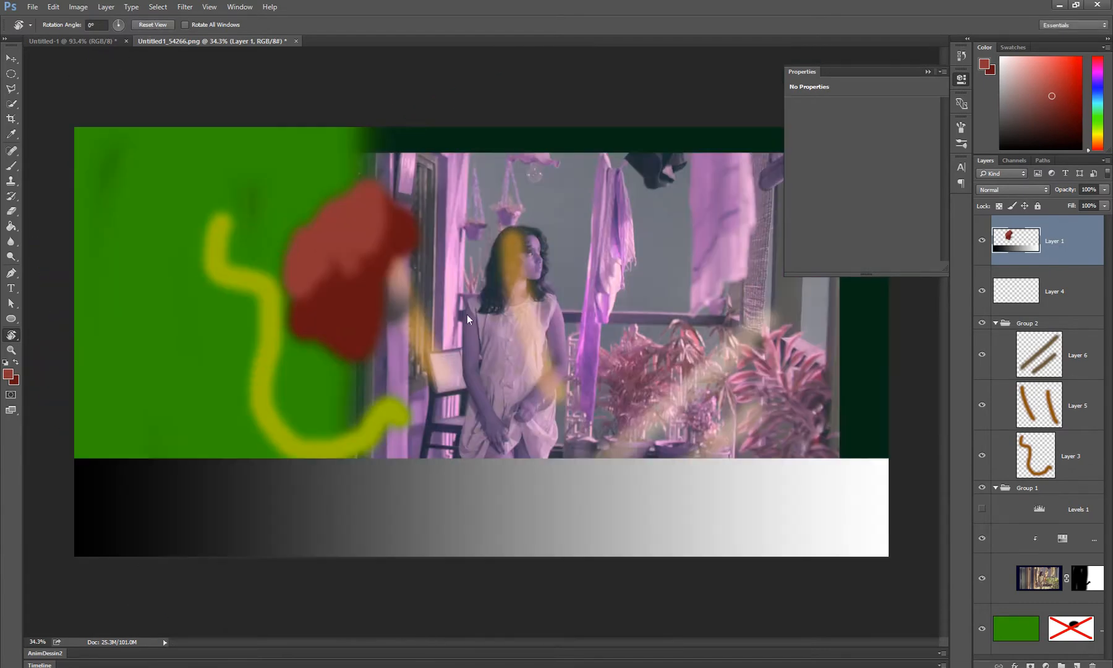
Add the yellow curve's Layer 3 and the photo layer to the Layer 1 selection by picking their content on the canvas
{"action": "key", "text": "z"}
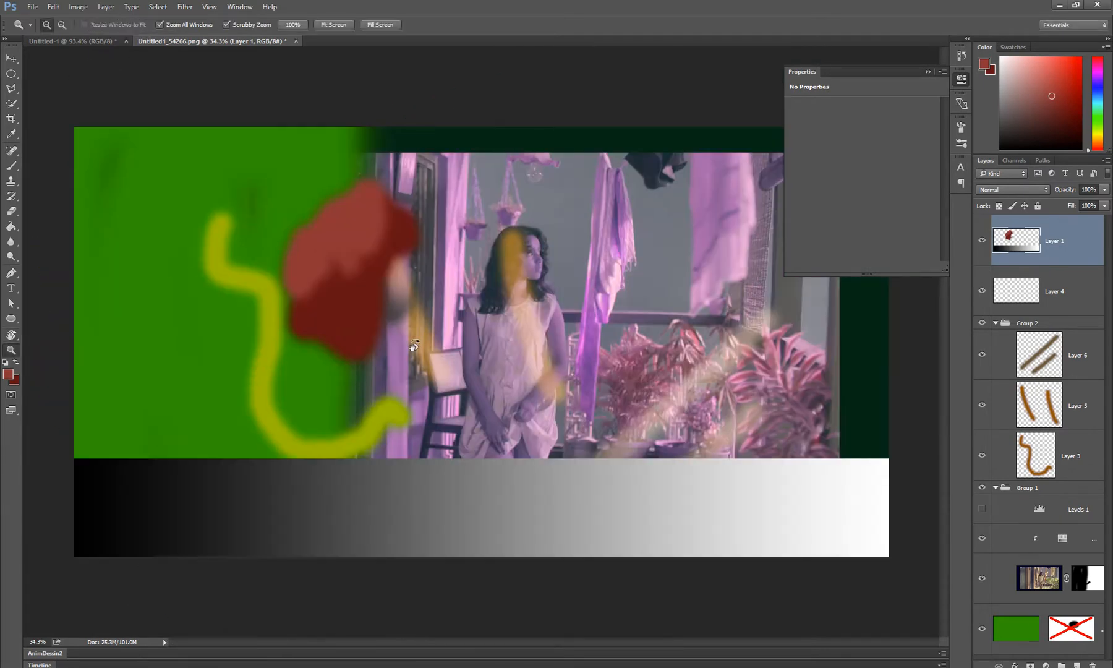
{"action": "mouse_move", "coordinate": [414, 346]}
{"action": "left_mouse_down"}
{"action": "mouse_move", "coordinate": [427, 346]}
{"action": "mouse_move", "coordinate": [414, 346]}
{"action": "left_mouse_up"}
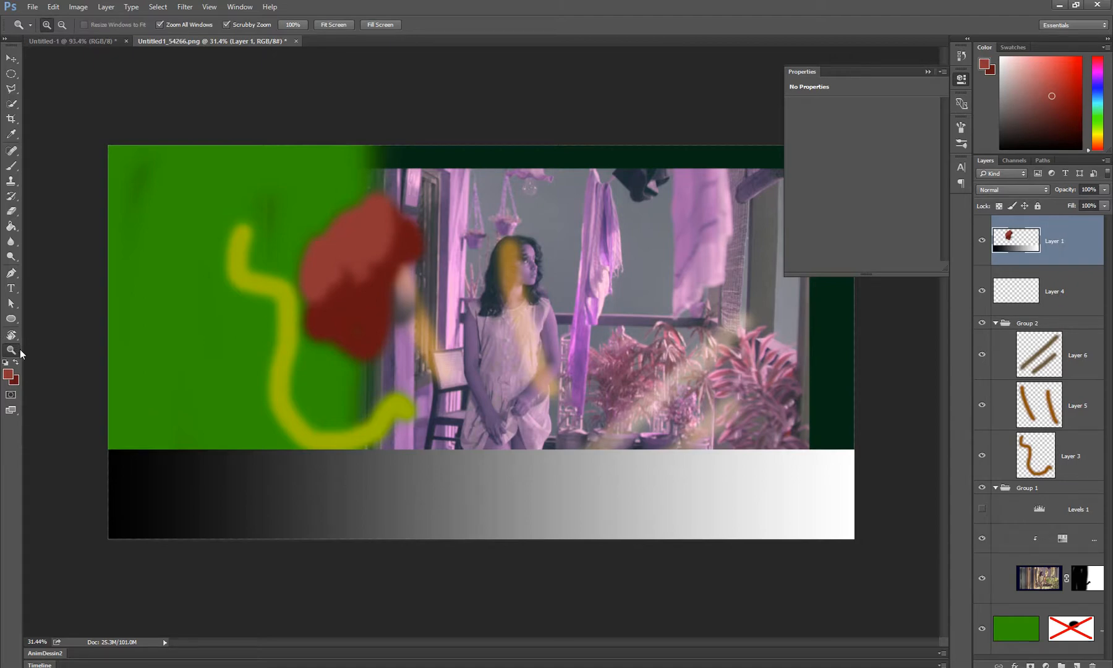
{"action": "key", "text": "v"}
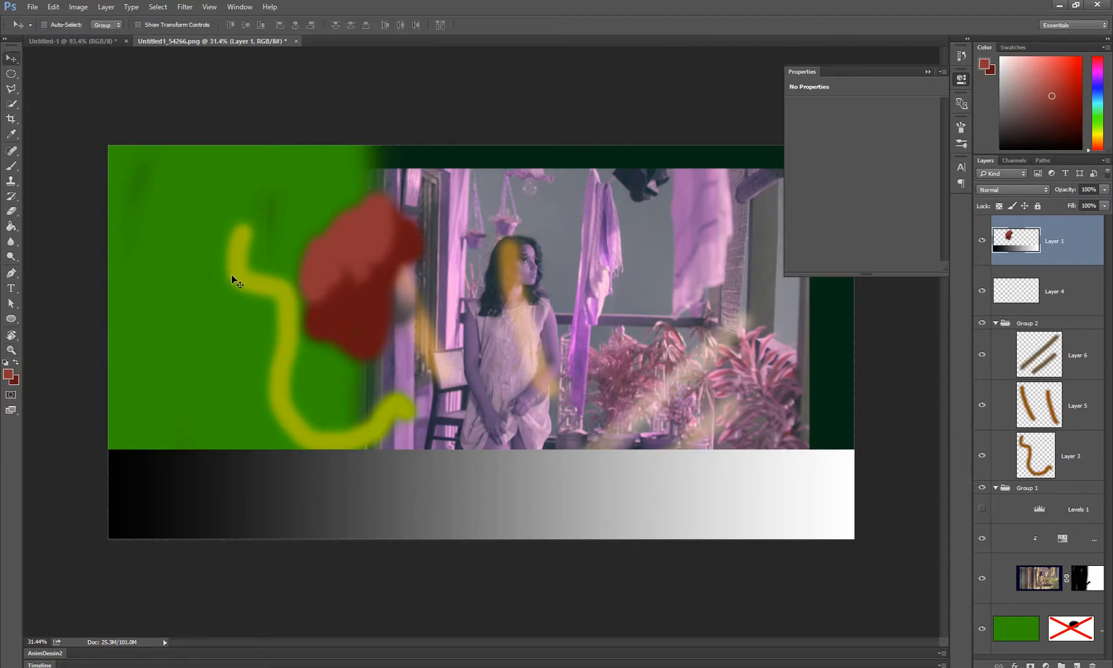
{"action": "left_click", "coordinate": [235, 274], "text": "shift"}
{"action": "left_click", "coordinate": [443, 224], "text": "ctrl+shift"}
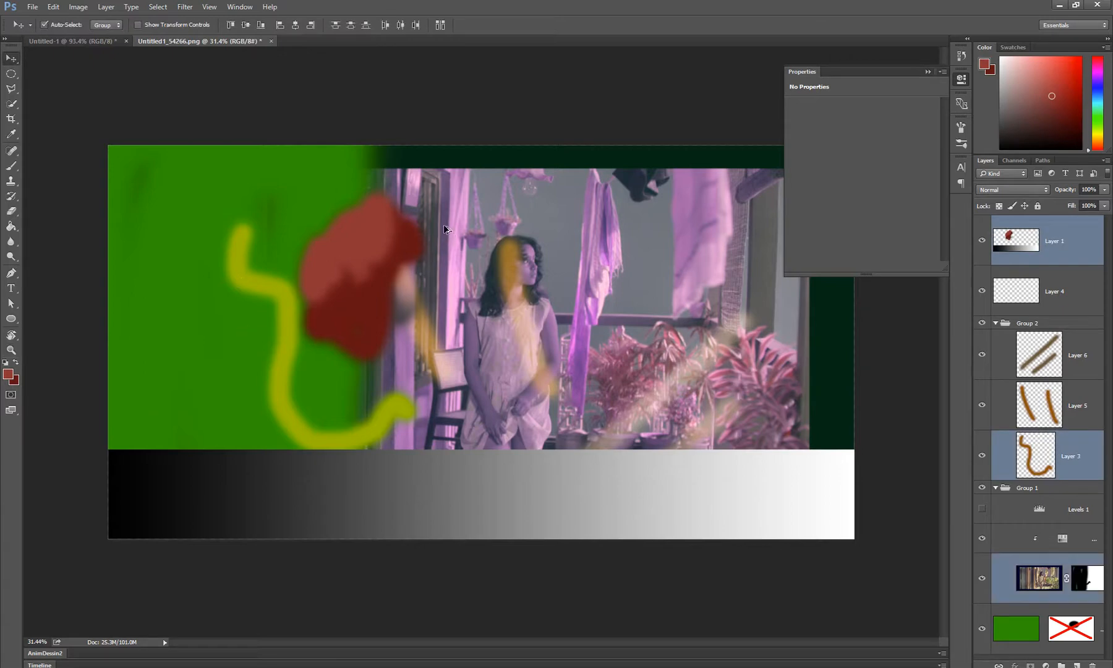
Lower the opacity of the three selected layers together to 26%
{"action": "key", "text": "z"}
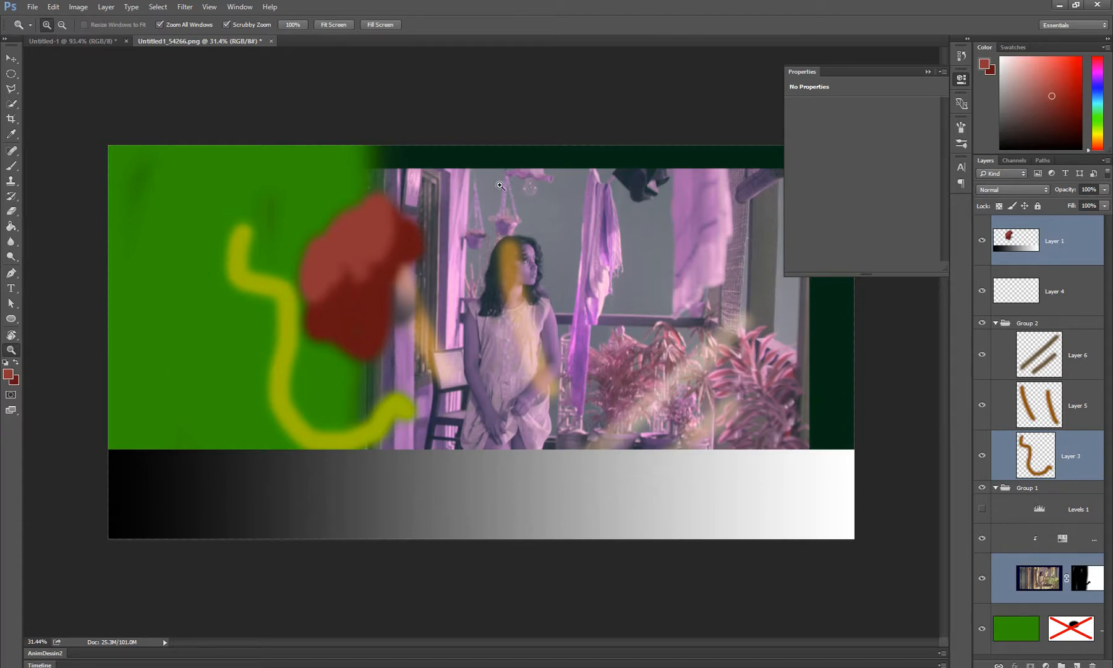
{"action": "scroll", "coordinate": [500, 185], "scroll_direction": "up", "scroll_amount": 2}
{"action": "scroll", "coordinate": [500, 186], "scroll_direction": "down", "scroll_amount": 2}
{"action": "scroll", "coordinate": [500, 185], "scroll_direction": "up", "scroll_amount": 2}
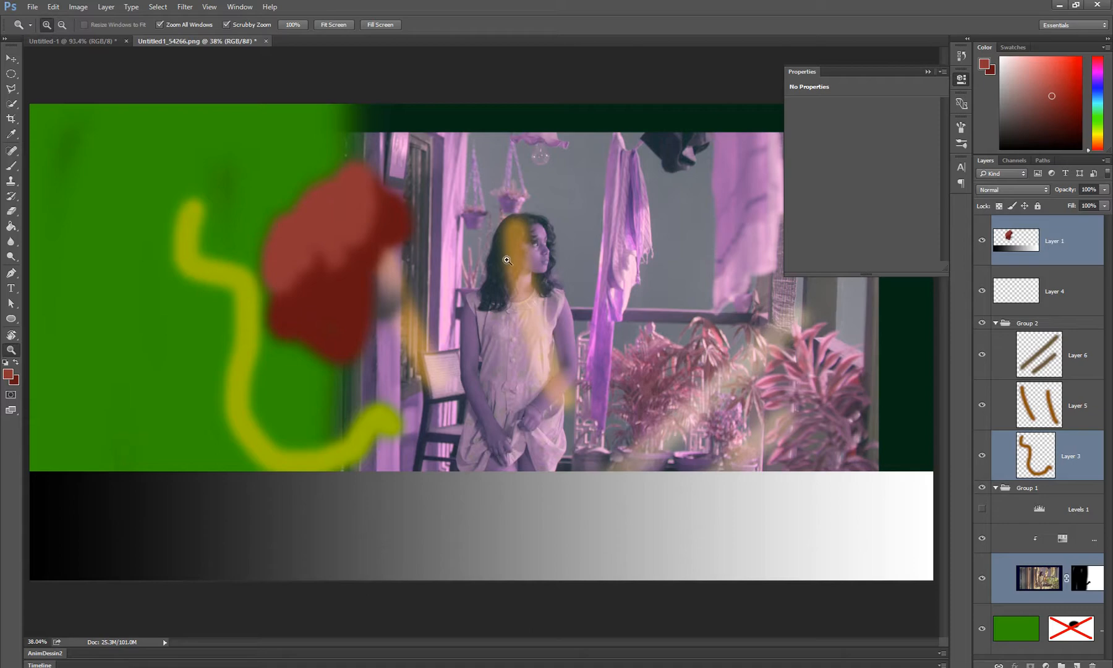
{"action": "left_click", "coordinate": [341, 243]}
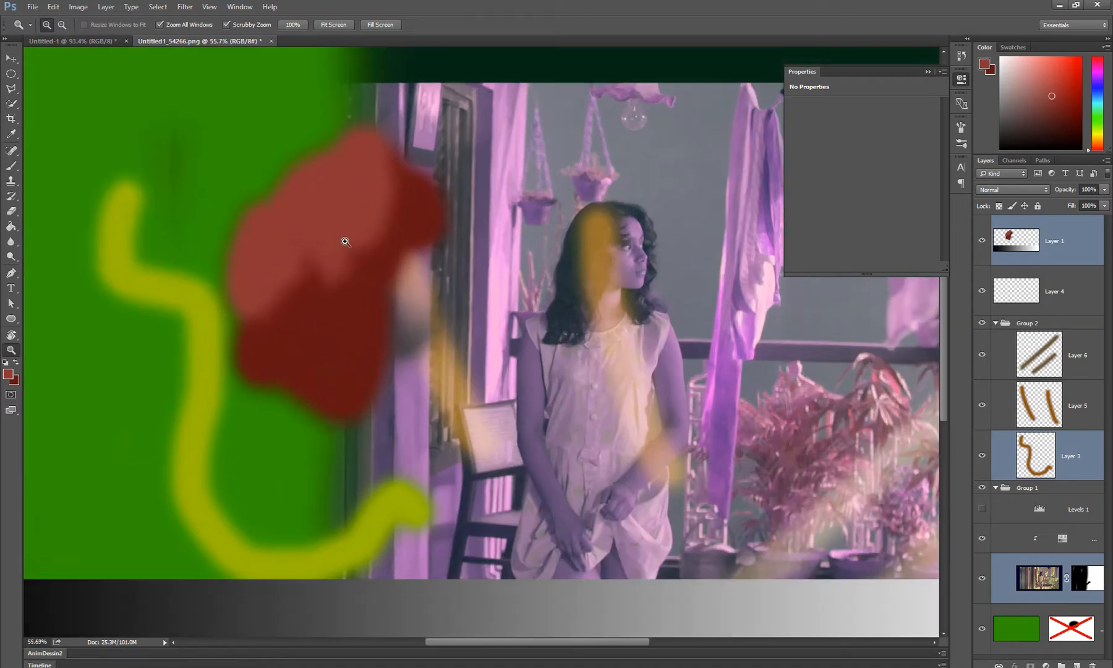
{"action": "left_click", "coordinate": [1103, 190]}
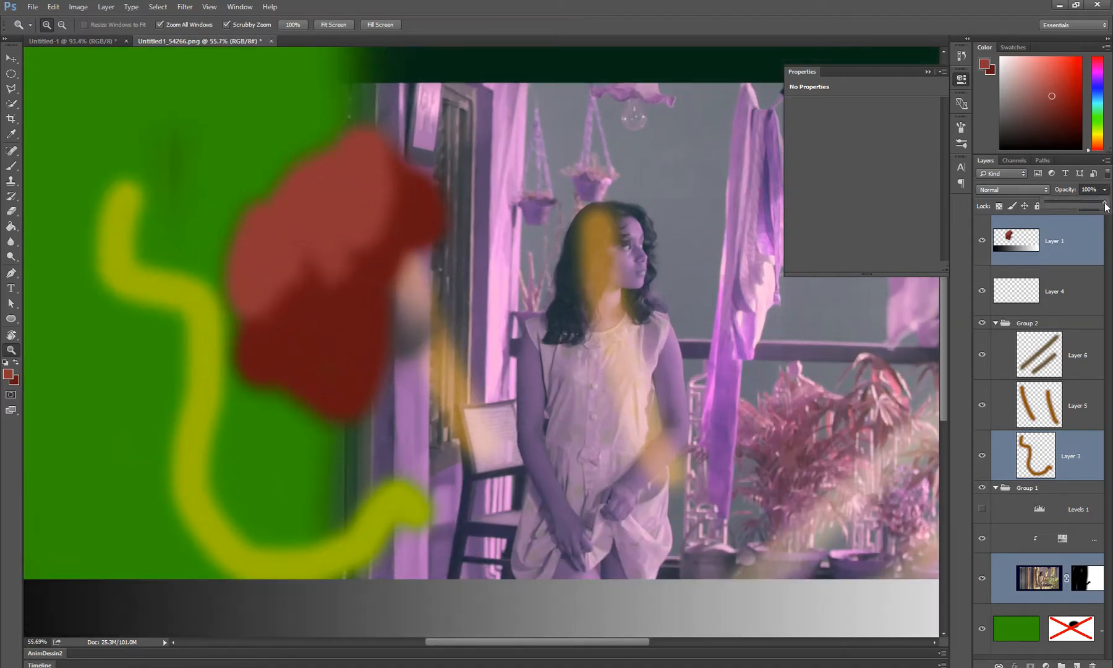
{"action": "left_click_drag", "start_coordinate": [1105, 203], "coordinate": [1061, 209]}
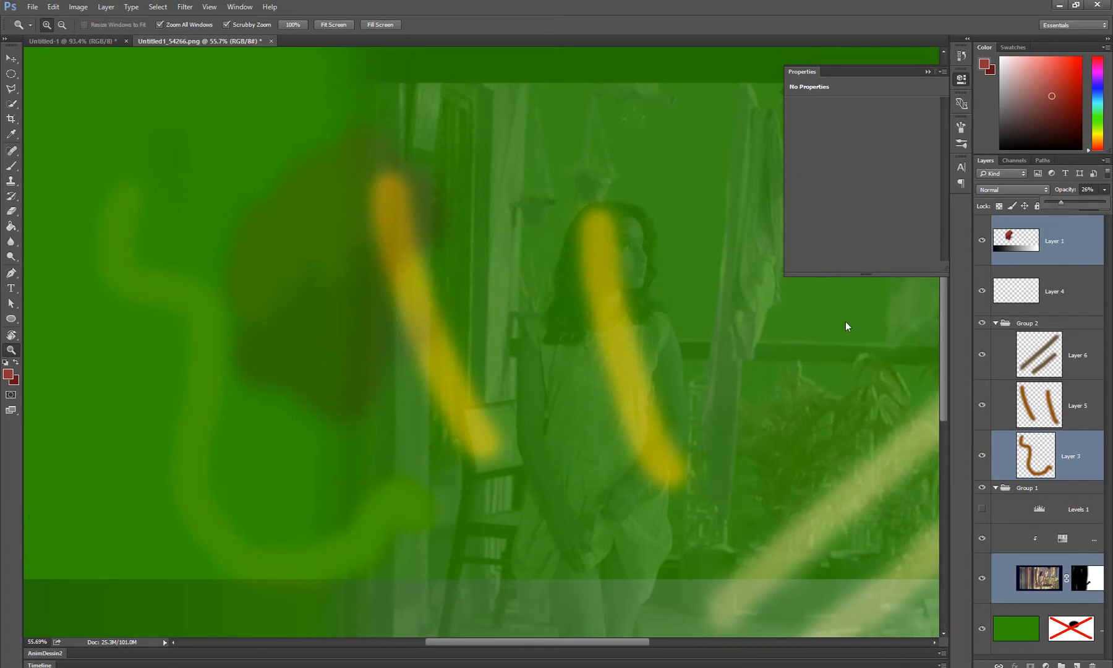
Select only Layer 1, try an opacity of 51% on it and cancel the change
{"action": "left_click", "coordinate": [1062, 470]}
{"action": "left_click", "coordinate": [1063, 465]}
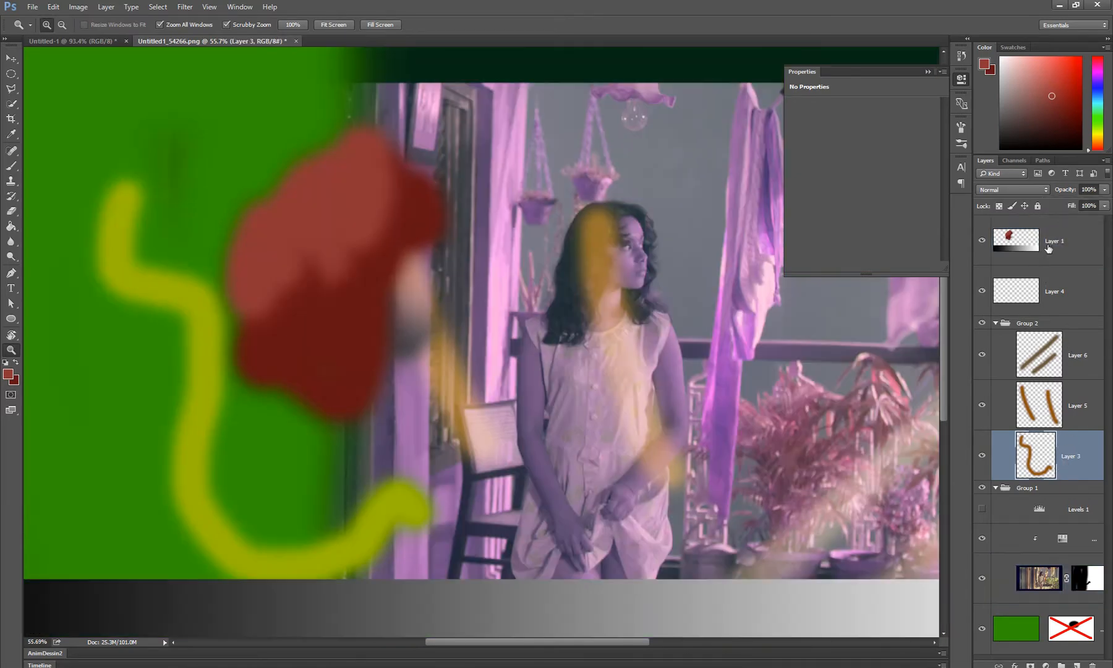
{"action": "left_click", "coordinate": [1049, 245]}
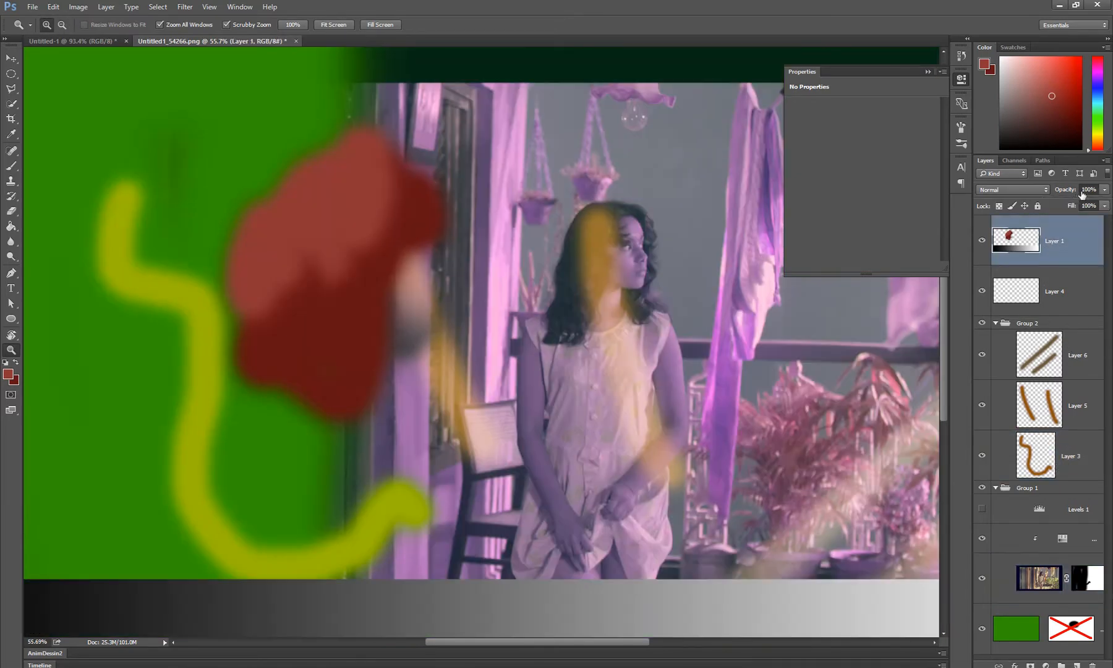
{"action": "left_click", "coordinate": [1104, 189]}
{"action": "left_click_drag", "start_coordinate": [1104, 201], "coordinate": [1075, 210]}
{"action": "scroll", "coordinate": [561, 389], "scroll_direction": "down", "scroll_amount": 5}
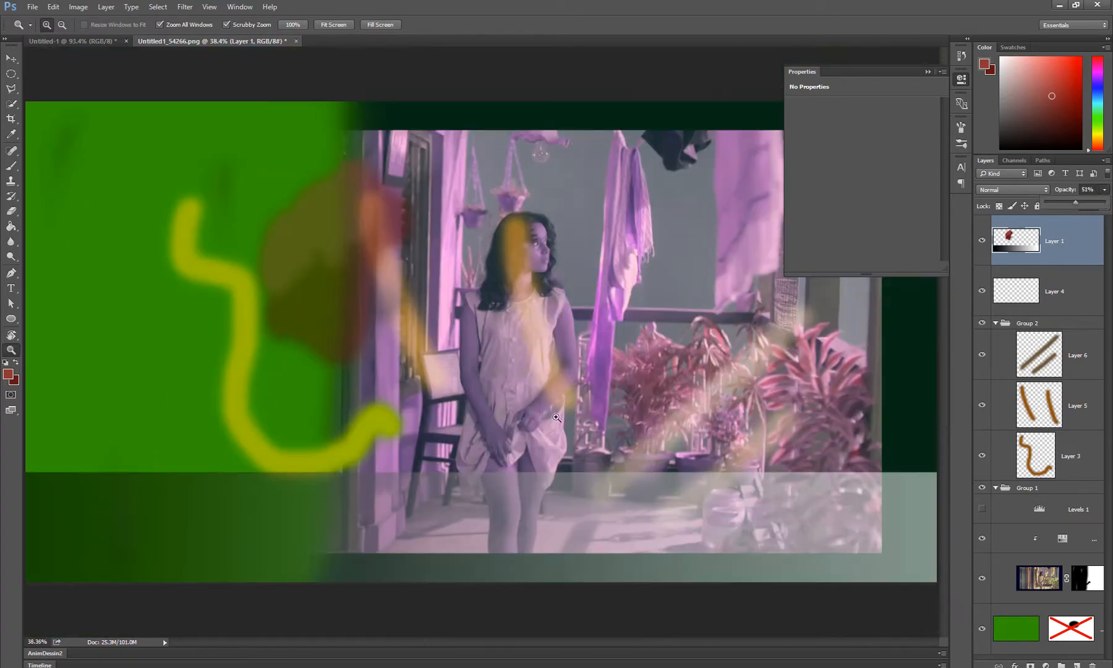
{"action": "key", "text": "Escape"}
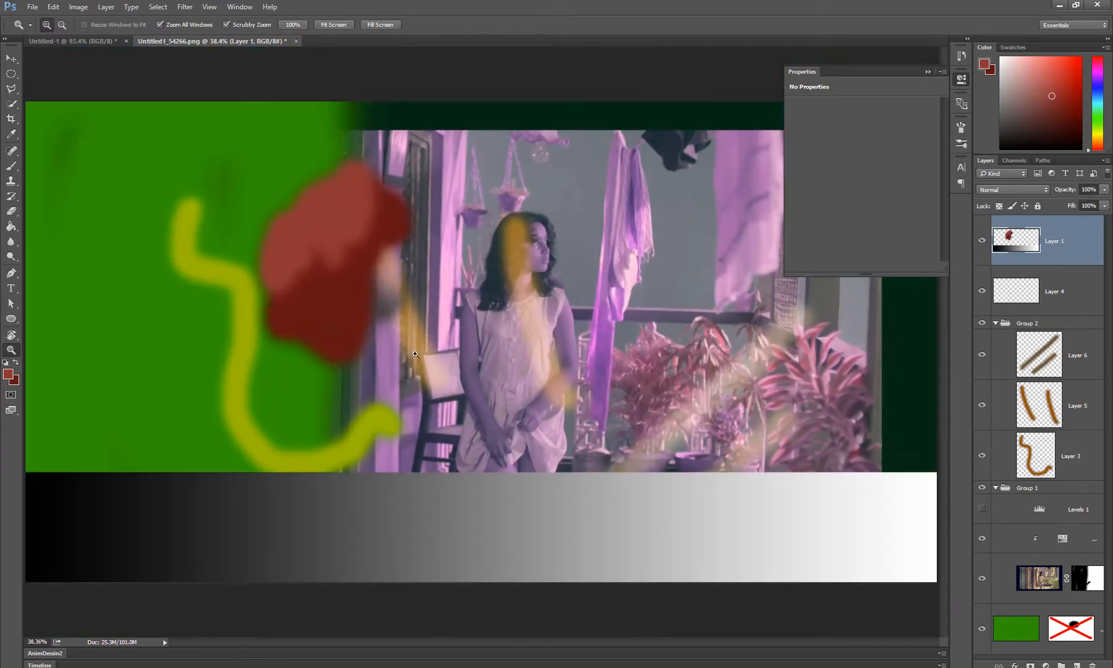
Switch to the Rectangular Marquee and draw a rectangular selection enclosing the whole red blob on Layer 1
{"action": "scroll", "coordinate": [416, 354], "scroll_direction": "up", "scroll_amount": 1}
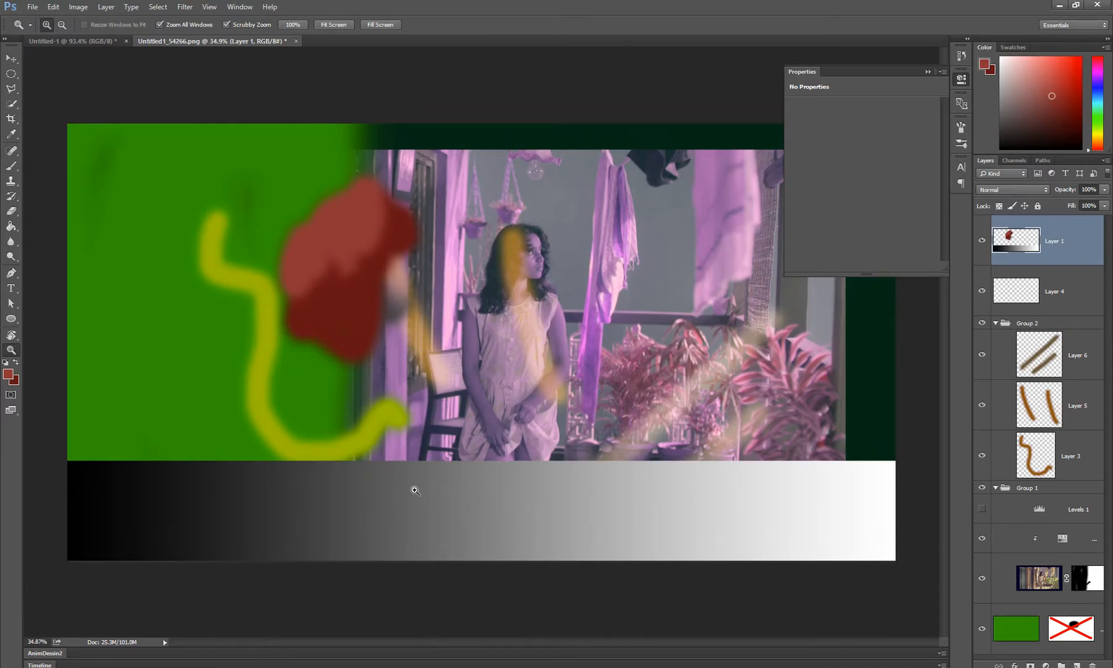
{"action": "key", "text": "m"}
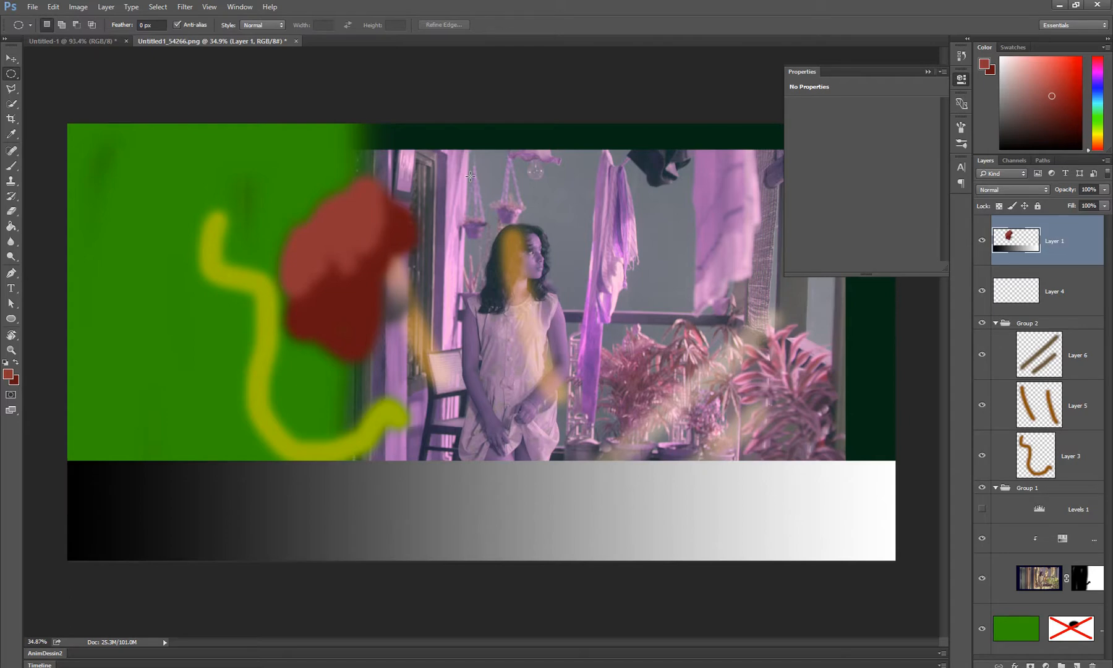
{"action": "left_click_drag", "start_coordinate": [512, 154], "coordinate": [203, 406]}
{"action": "left_click_drag", "start_coordinate": [11, 74], "coordinate": [49, 73]}
{"action": "left_click", "coordinate": [606, 204]}
{"action": "left_click_drag", "start_coordinate": [519, 146], "coordinate": [206, 405]}
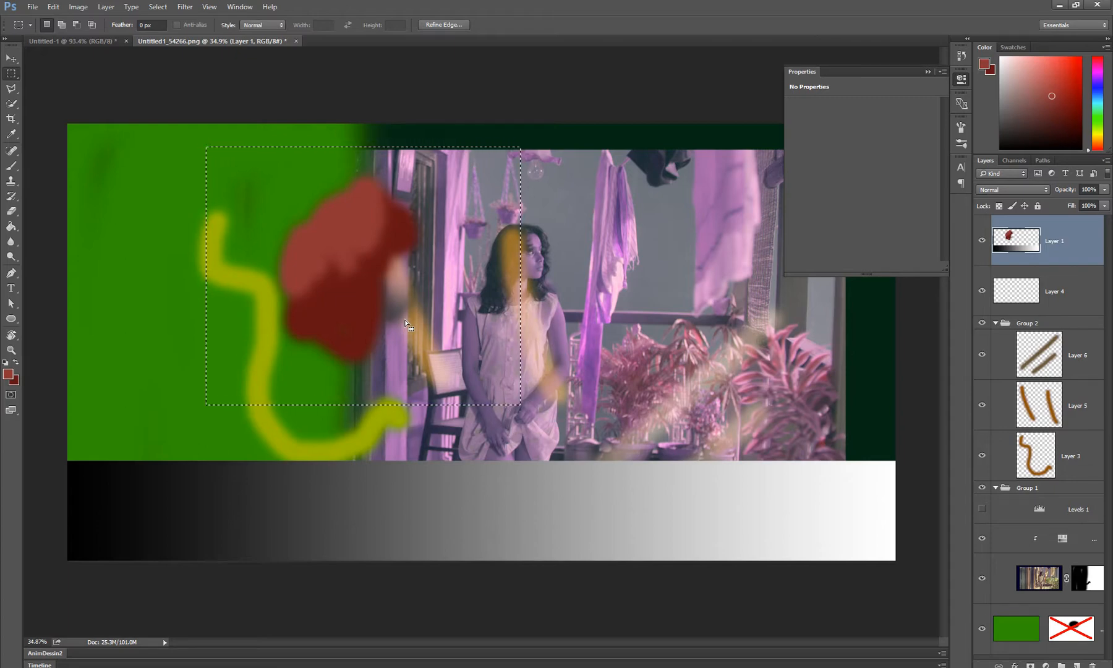
Try copying the selected red blob to a new layer and cutting and pasting it, undoing each attempt
{"action": "key", "text": "ctrl+j"}
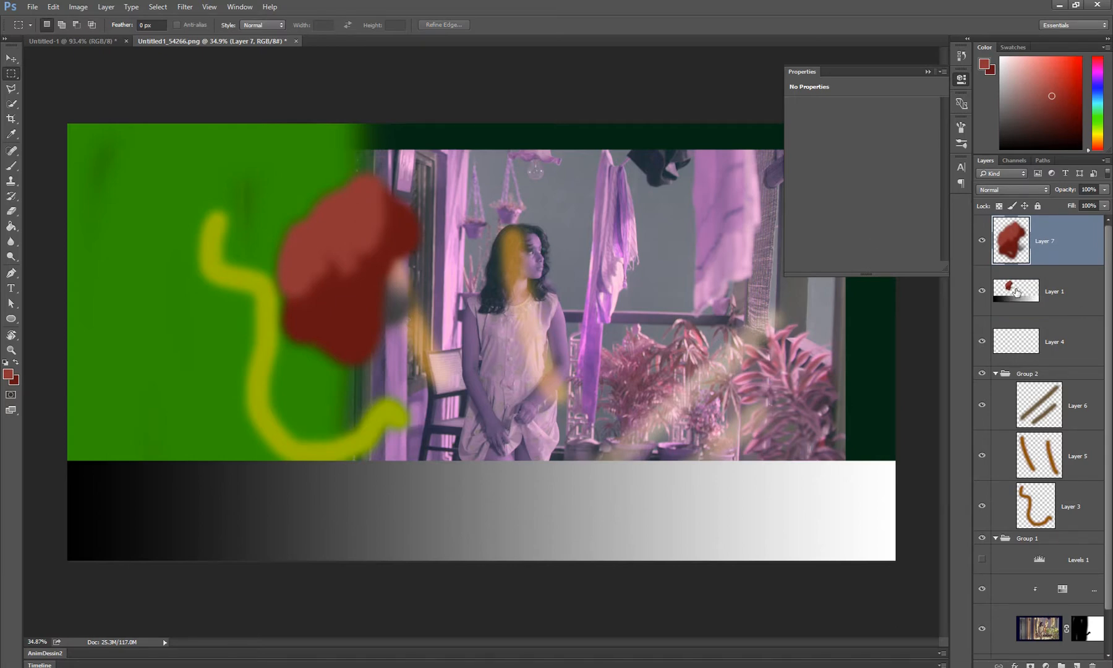
{"action": "key", "text": "ctrl+z"}
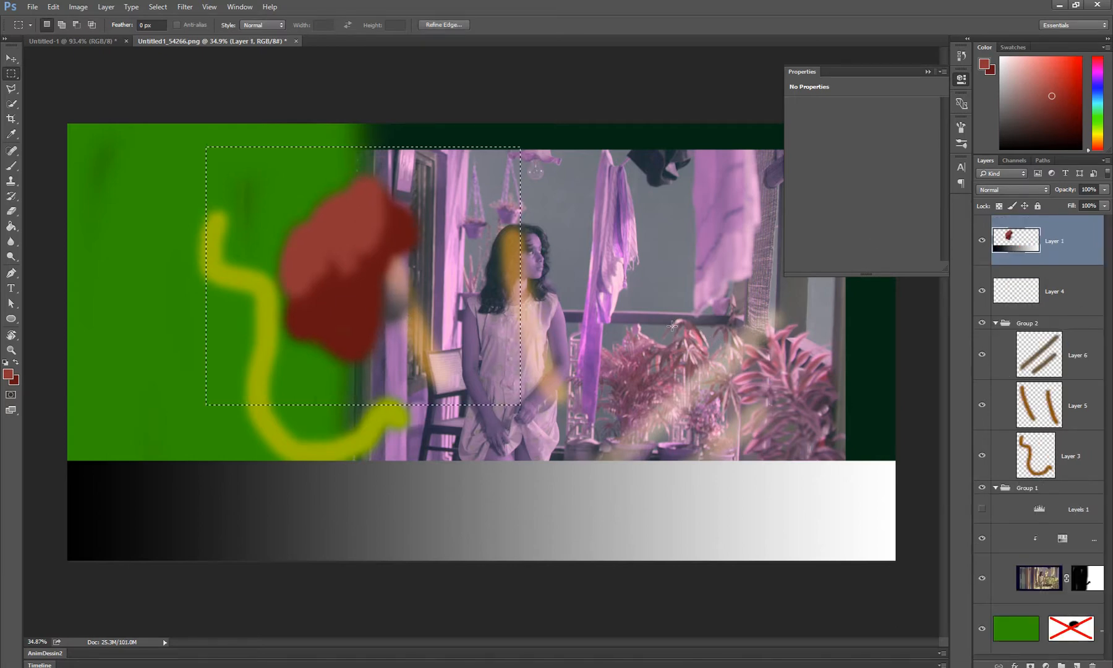
{"action": "key", "text": "ctrl+x"}
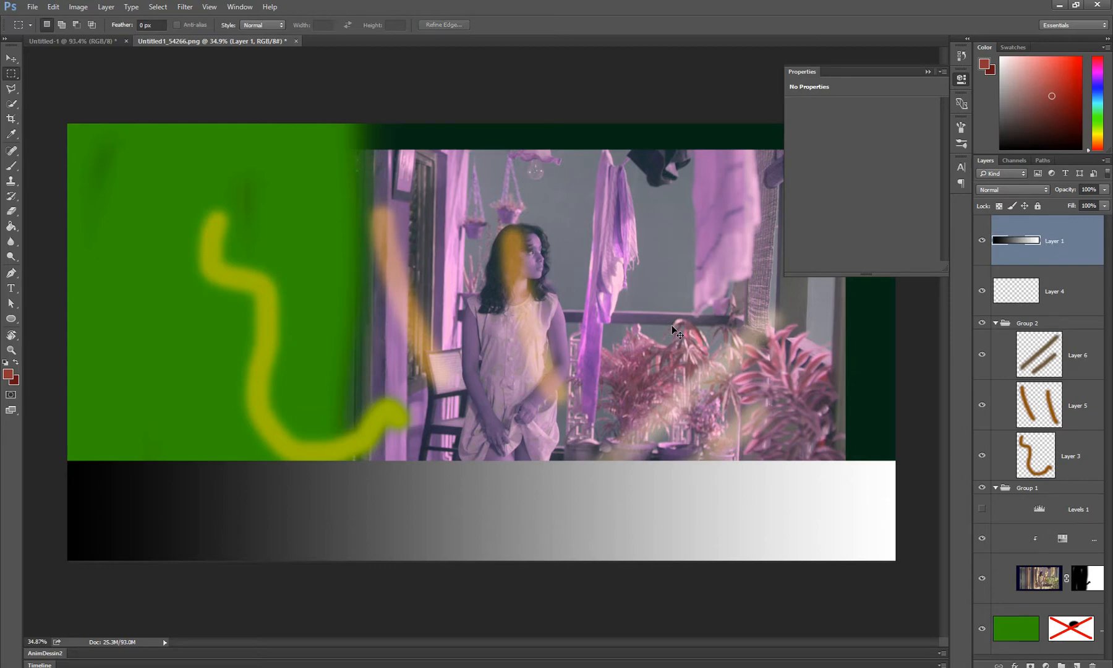
{"action": "key", "text": "ctrl+v"}
{"action": "key", "text": "ctrl+z"}
{"action": "key", "text": "ctrl+alt+z"}
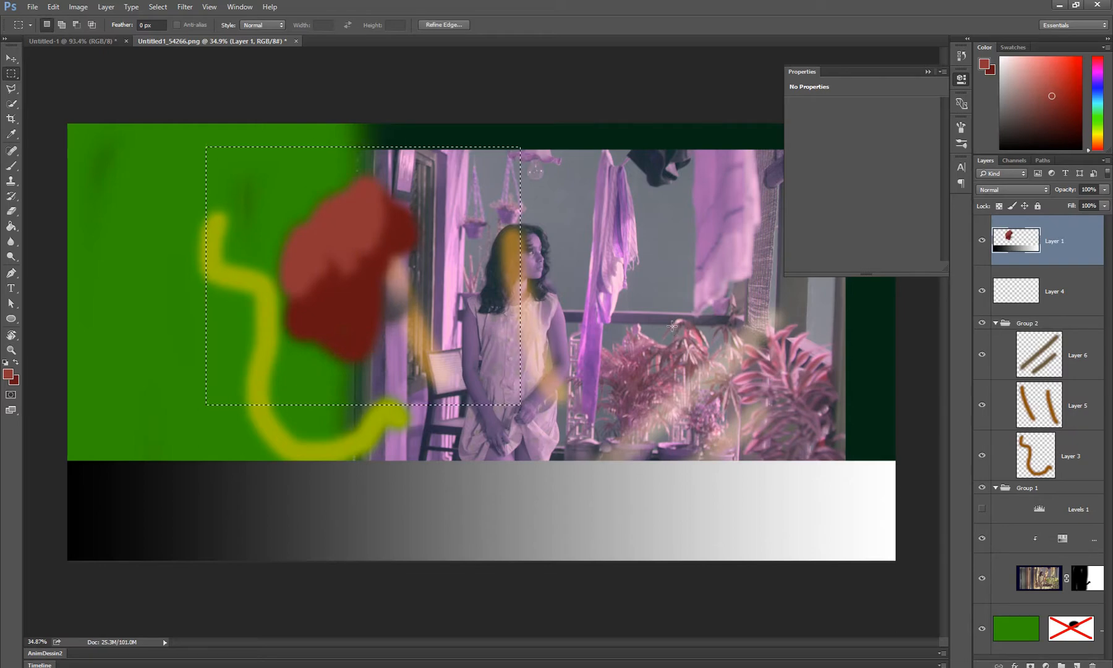
{"action": "key", "text": "ctrl+j"}
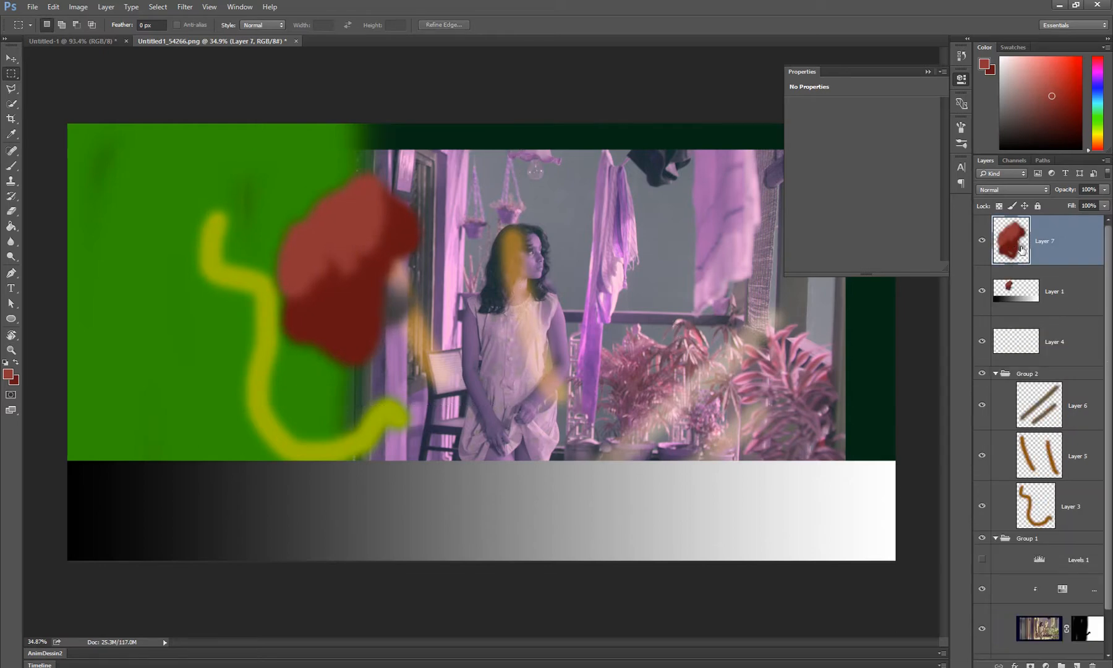
{"action": "key", "text": "ctrl+z"}
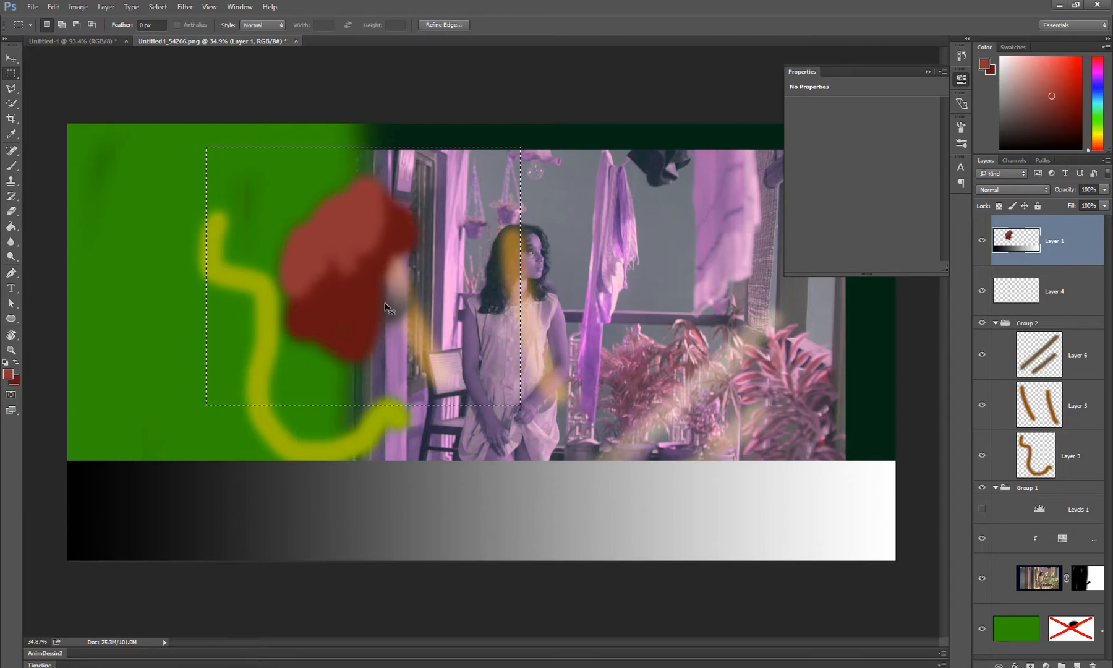
Cut the red blob out of Layer 1, try a normal paste, undo it and paste the blob in place on a new layer
{"action": "key", "text": "ctrl+x"}
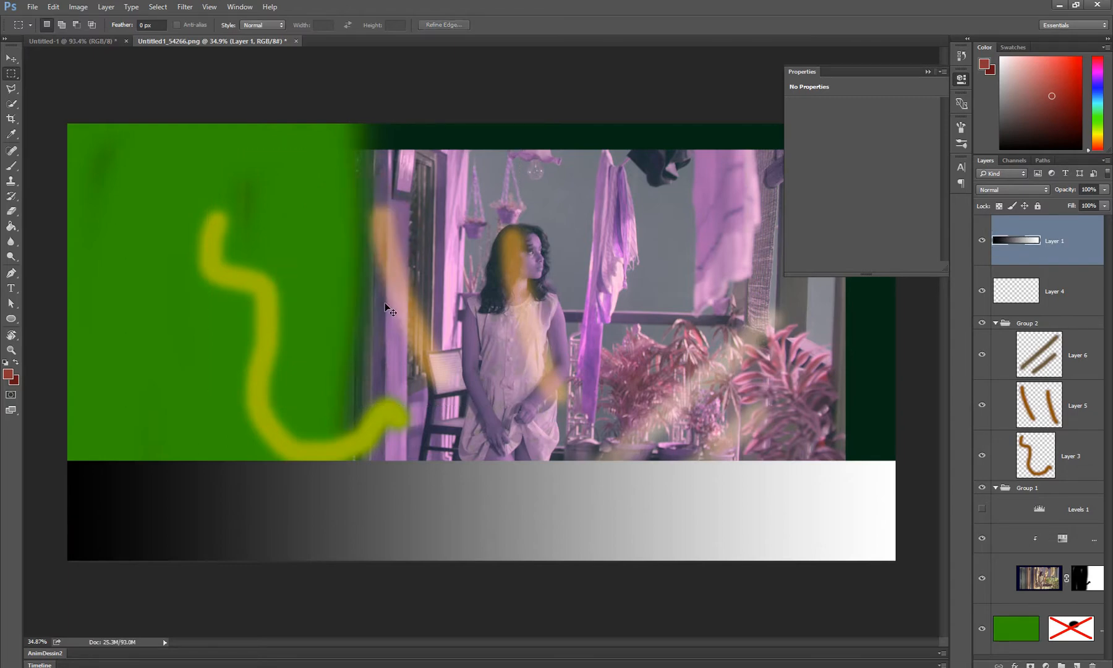
{"action": "key", "text": "ctrl+v"}
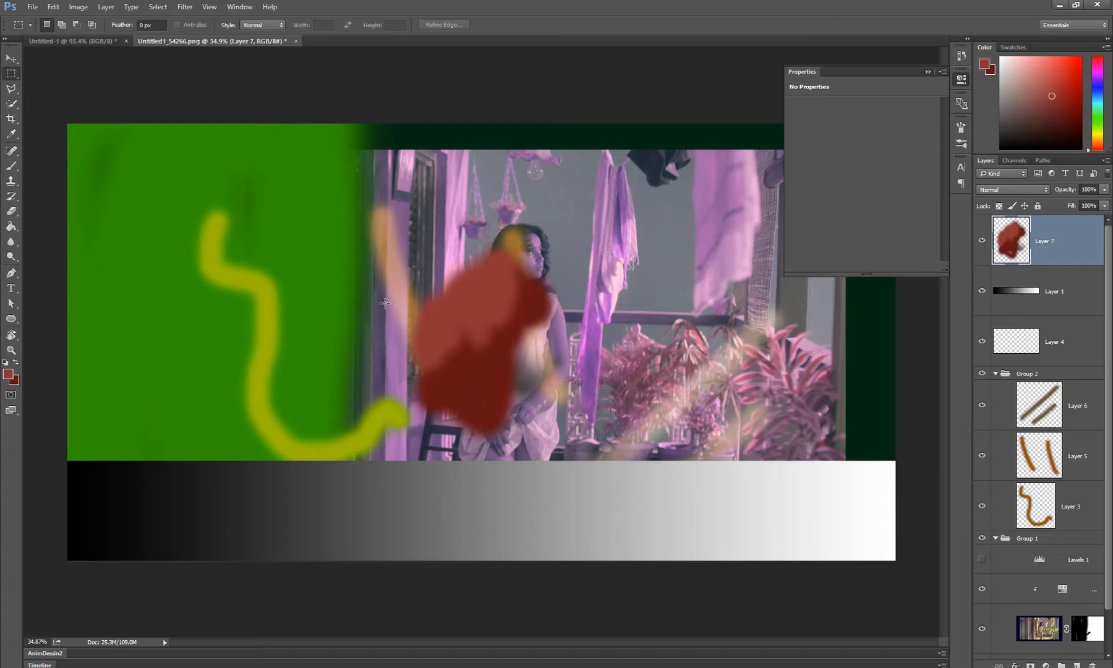
{"action": "key", "text": "Delete"}
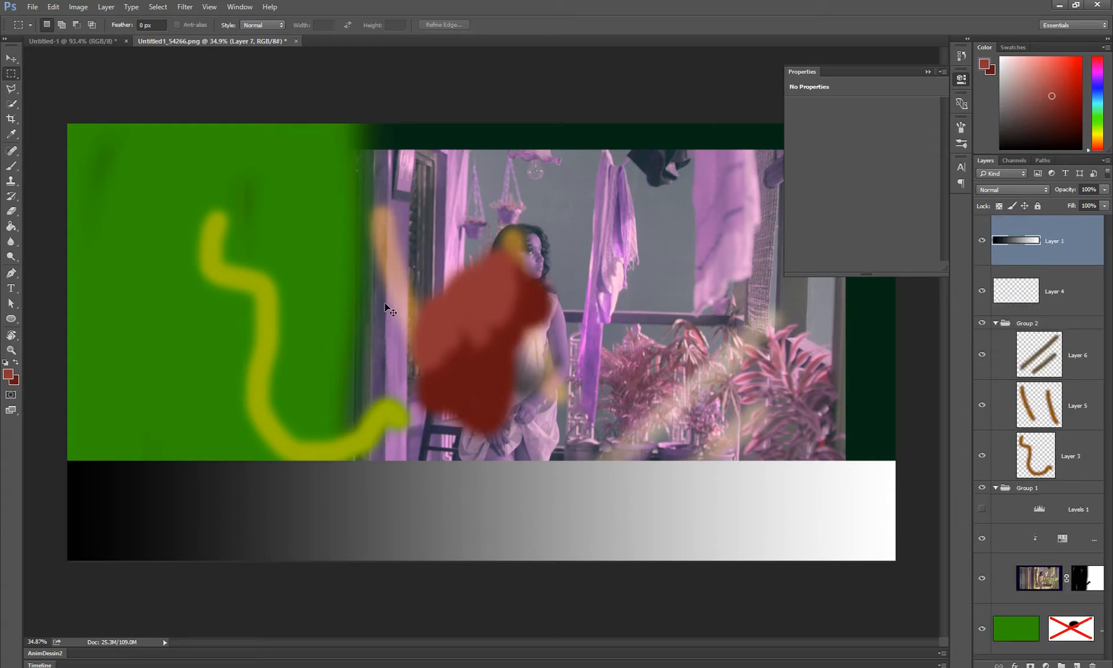
{"action": "key", "text": "ctrl+z"}
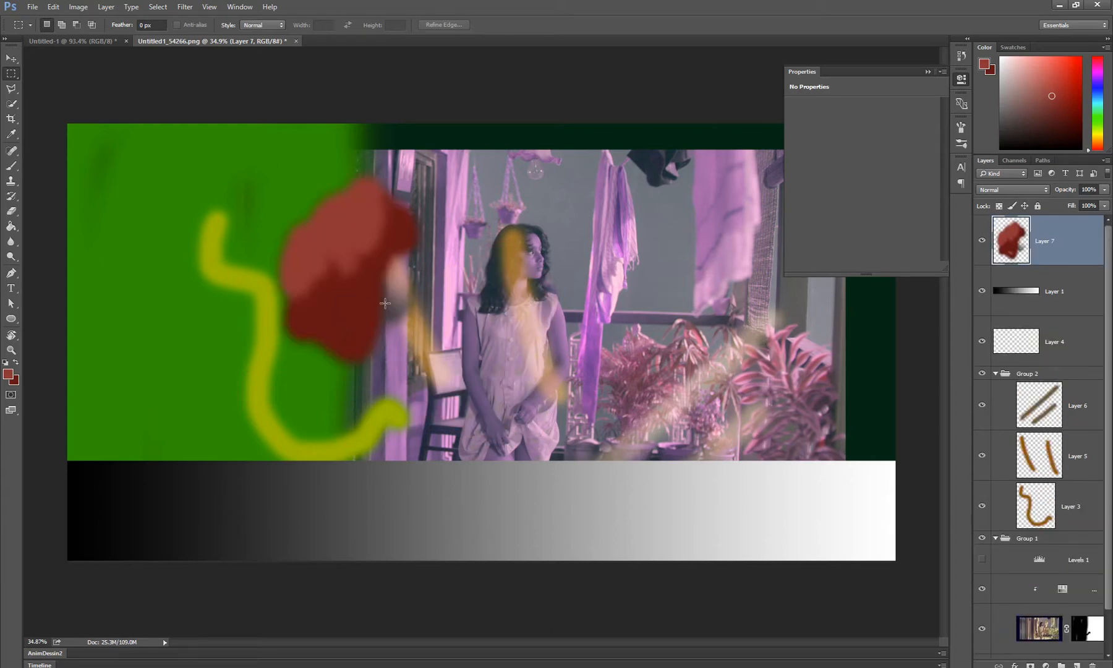
Undo the in-place paste, compare it with a normal paste of the blob, and restore the blob at its original position on its own layer
{"action": "key", "text": "ctrl+z"}
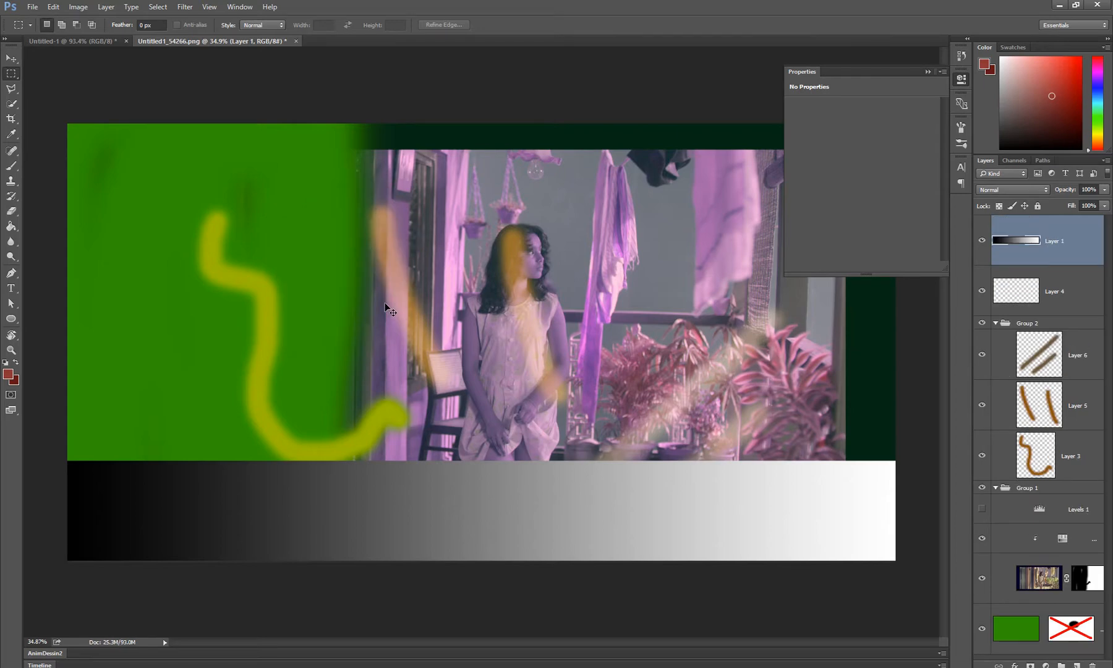
{"action": "key", "text": "ctrl+z"}
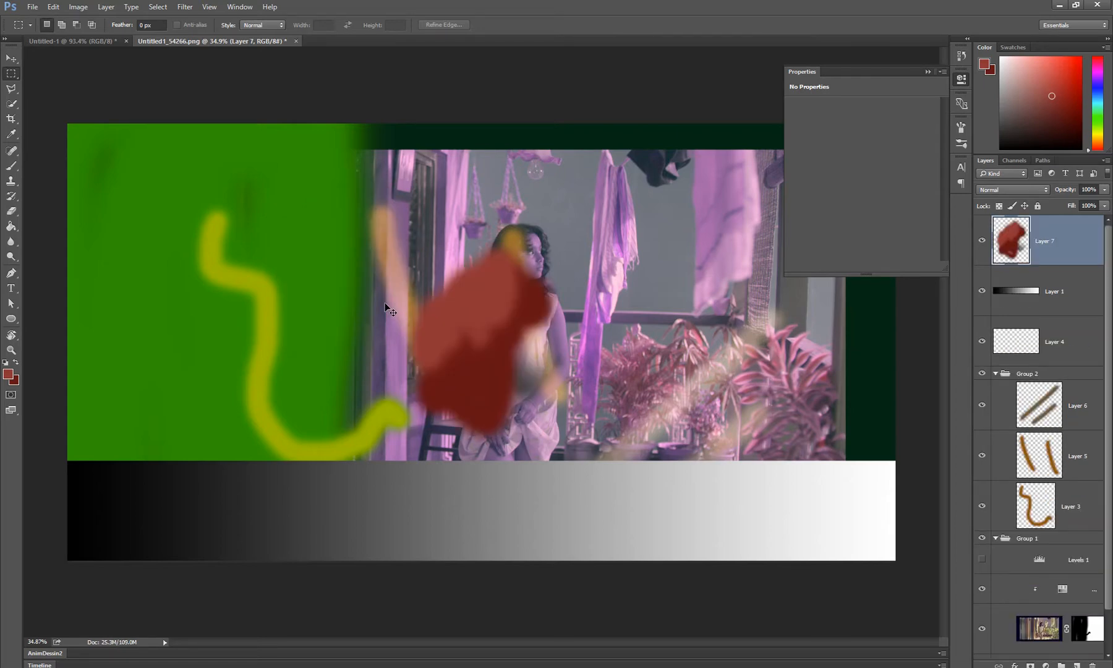
{"action": "key", "text": "ctrl+z"}
{"action": "key", "text": "ctrl+z"}
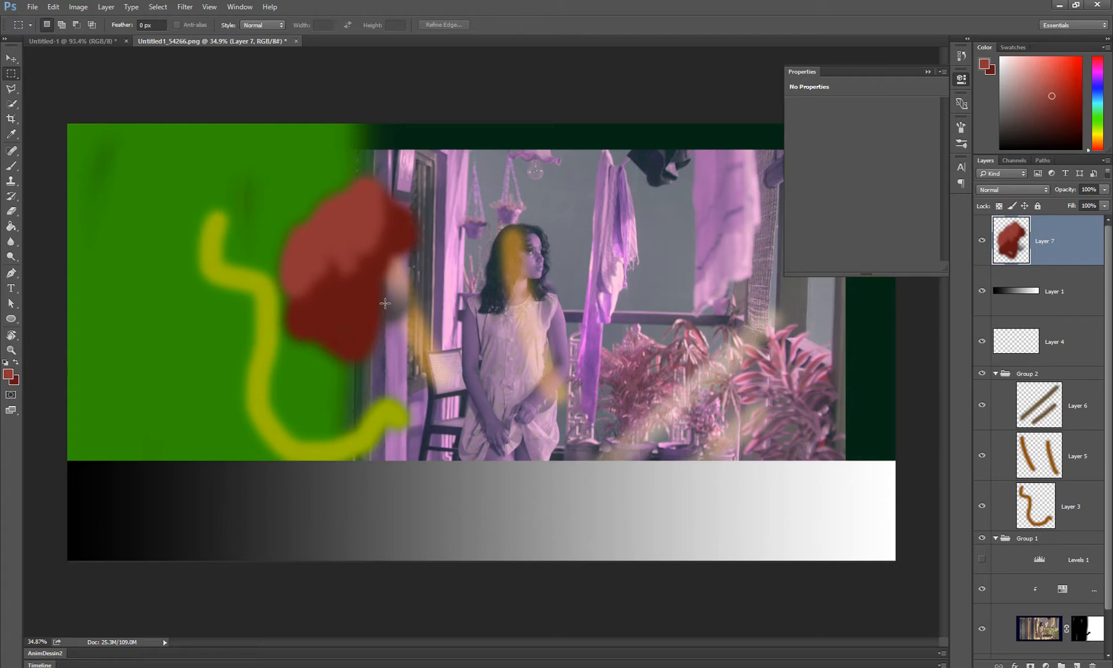
Delete Layer 7 with the red blob
{"action": "key", "text": "z"}
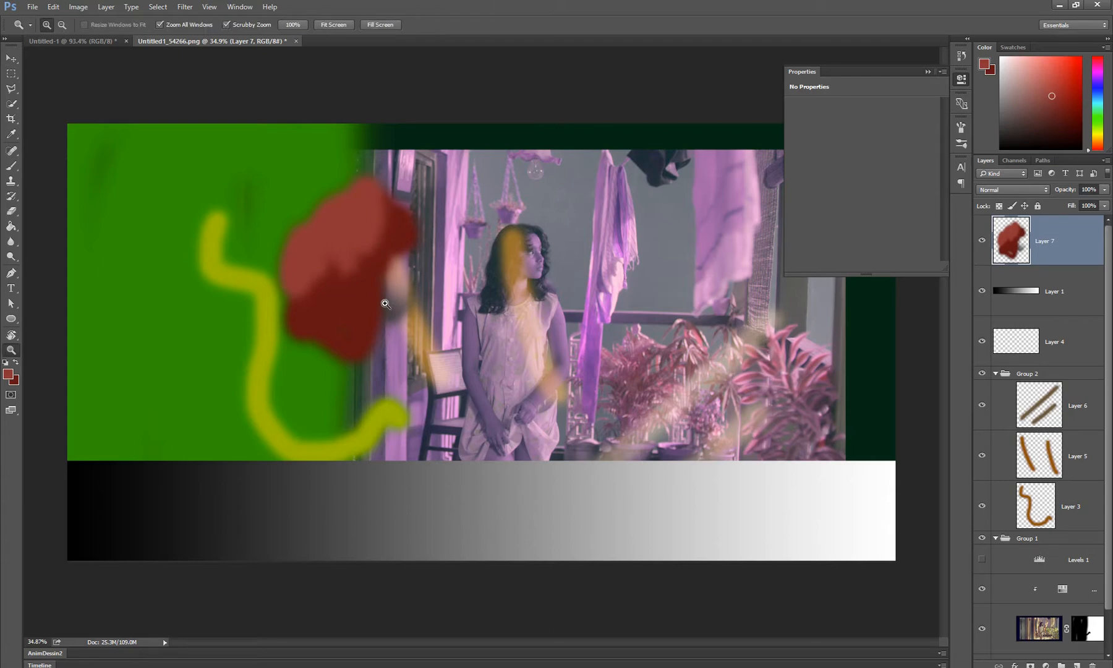
{"action": "left_click", "coordinate": [982, 239]}
{"action": "key", "text": "Delete"}
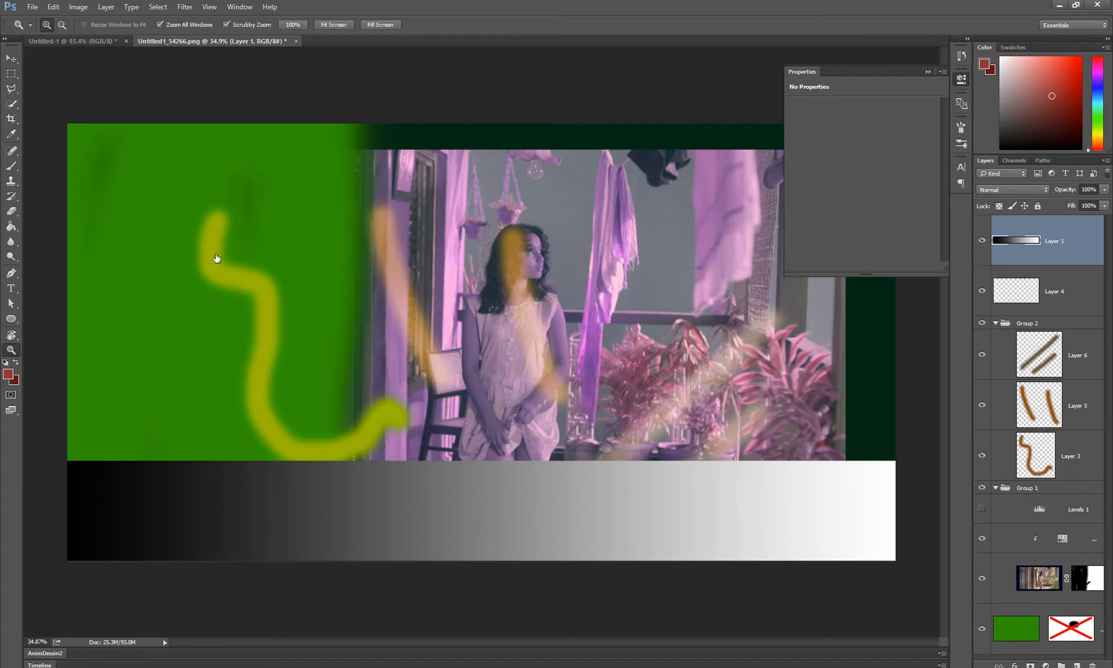
Try painting a red zigzag stroke with the Brush on Layer 1 over the green area, and undo it
{"action": "key", "text": "b"}
{"action": "mouse_move", "coordinate": [210, 242]}
{"action": "left_mouse_down"}
{"action": "mouse_move", "coordinate": [266, 334]}
{"action": "mouse_move", "coordinate": [333, 278]}
{"action": "left_mouse_up"}
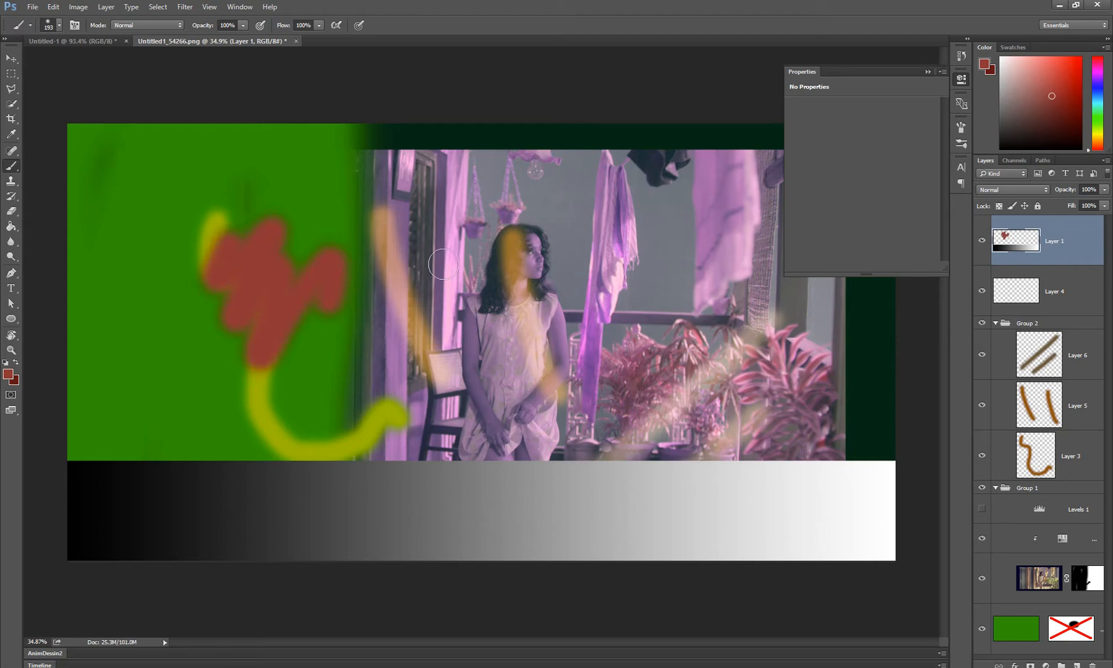
{"action": "key", "text": "ctrl+z"}
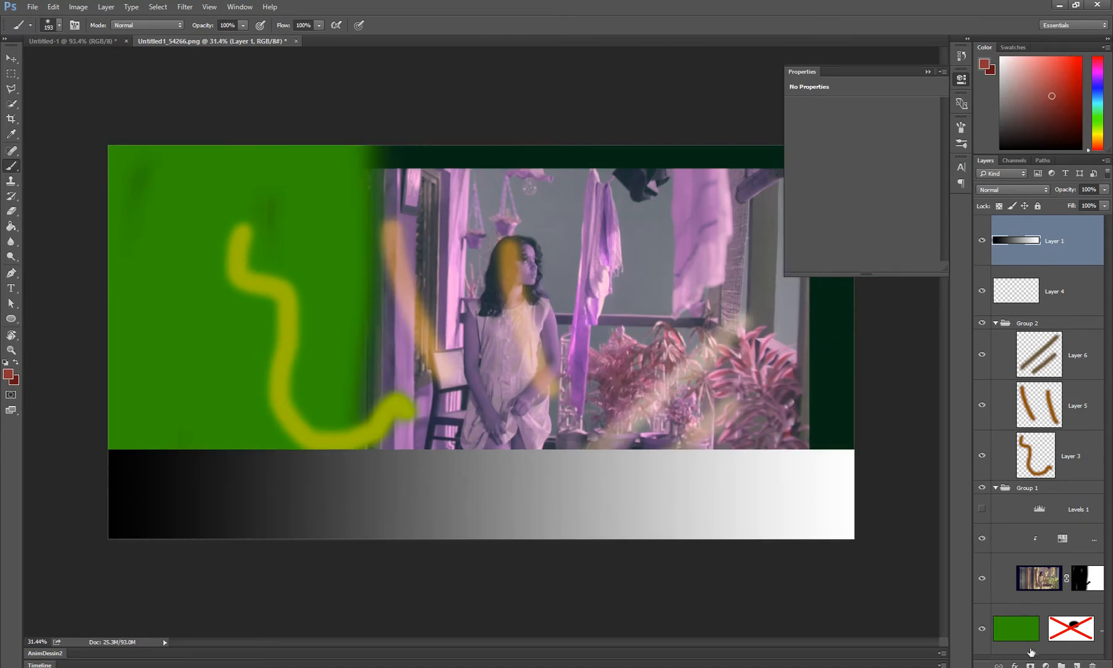
Move the green Layer 2 to the top of Group 1 and delete its disabled layer mask
{"action": "left_click_drag", "start_coordinate": [1029, 640], "coordinate": [1024, 508]}
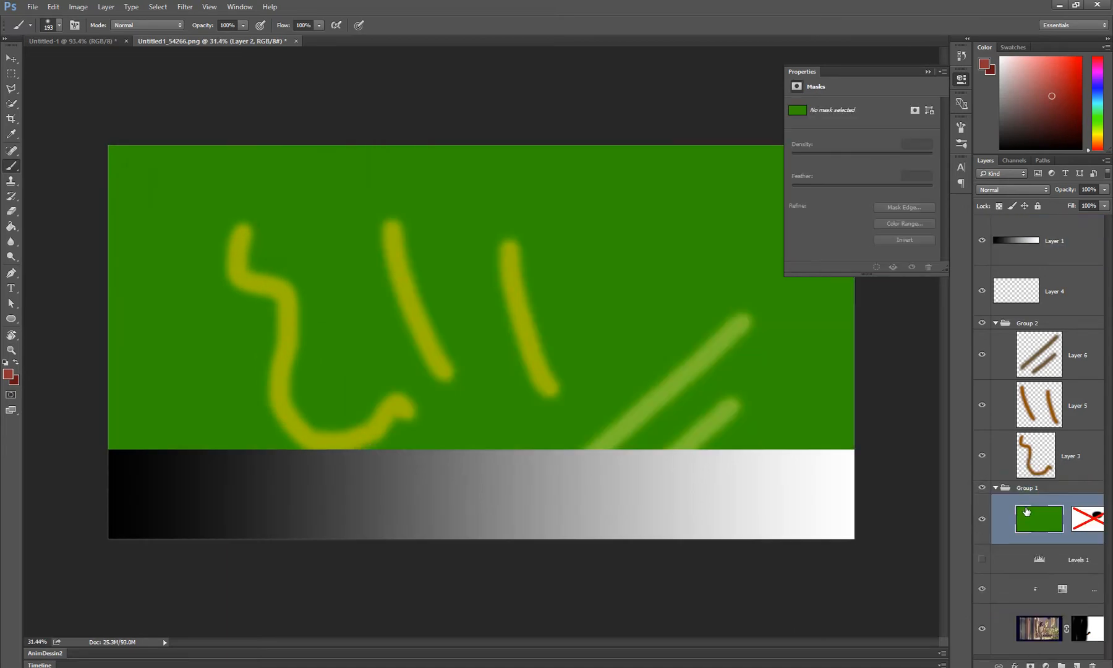
{"action": "right_click", "coordinate": [1097, 522]}
{"action": "left_click", "coordinate": [1048, 546]}
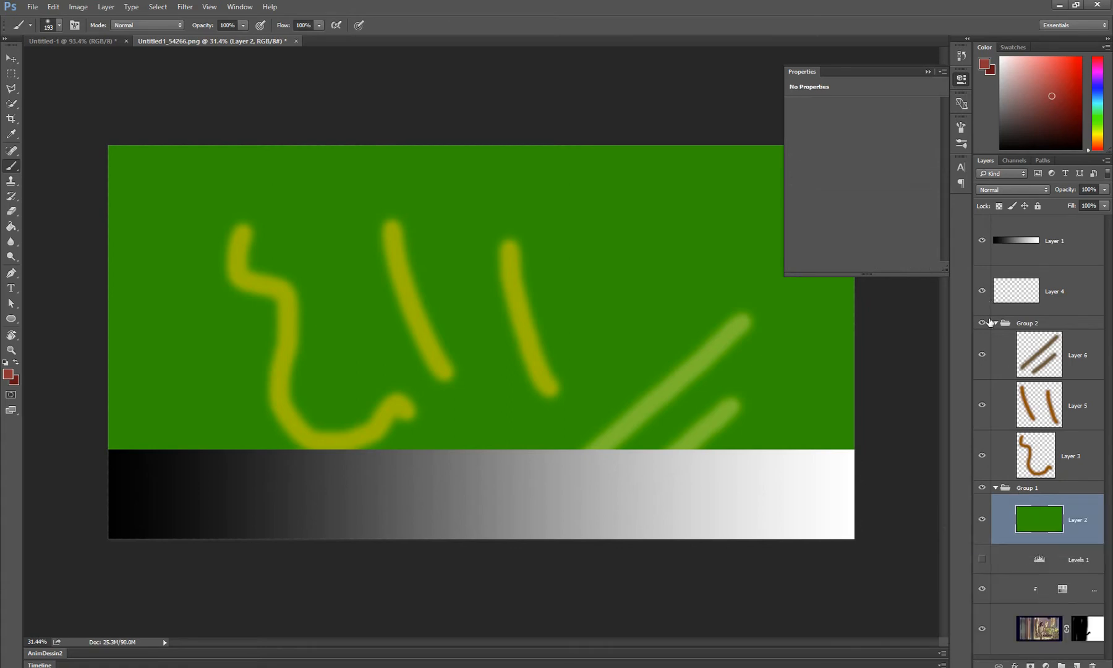
Delete Group 2 with its contents and the empty Layer 4
{"action": "left_click", "coordinate": [1029, 324]}
{"action": "key", "text": "Delete"}
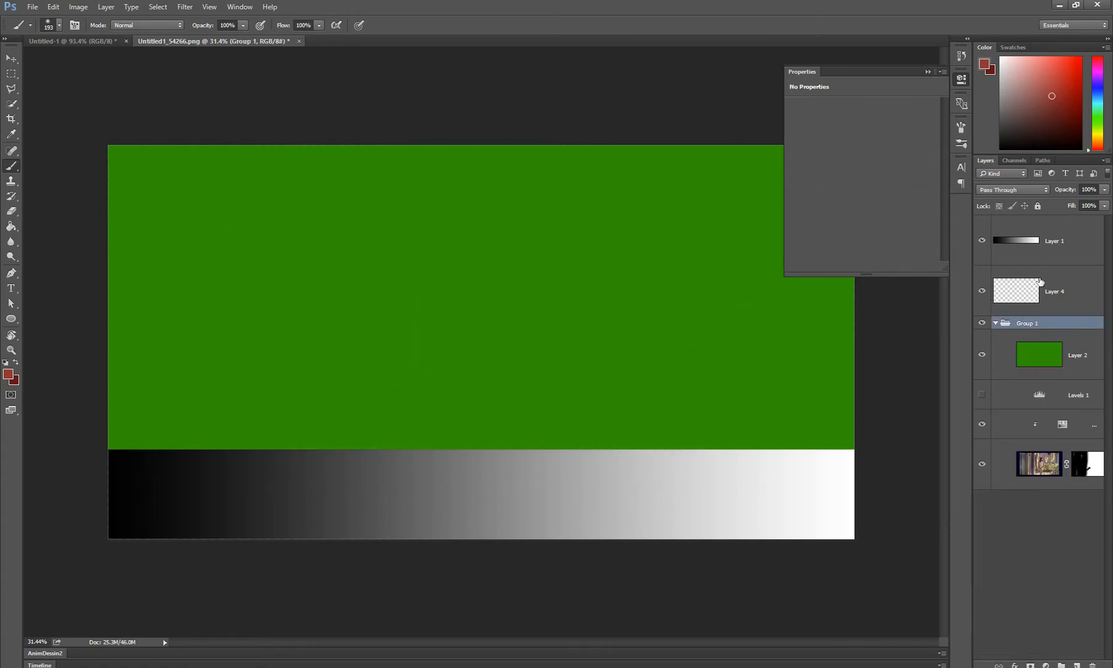
{"action": "left_click", "coordinate": [1040, 281]}
{"action": "key", "text": "Delete"}
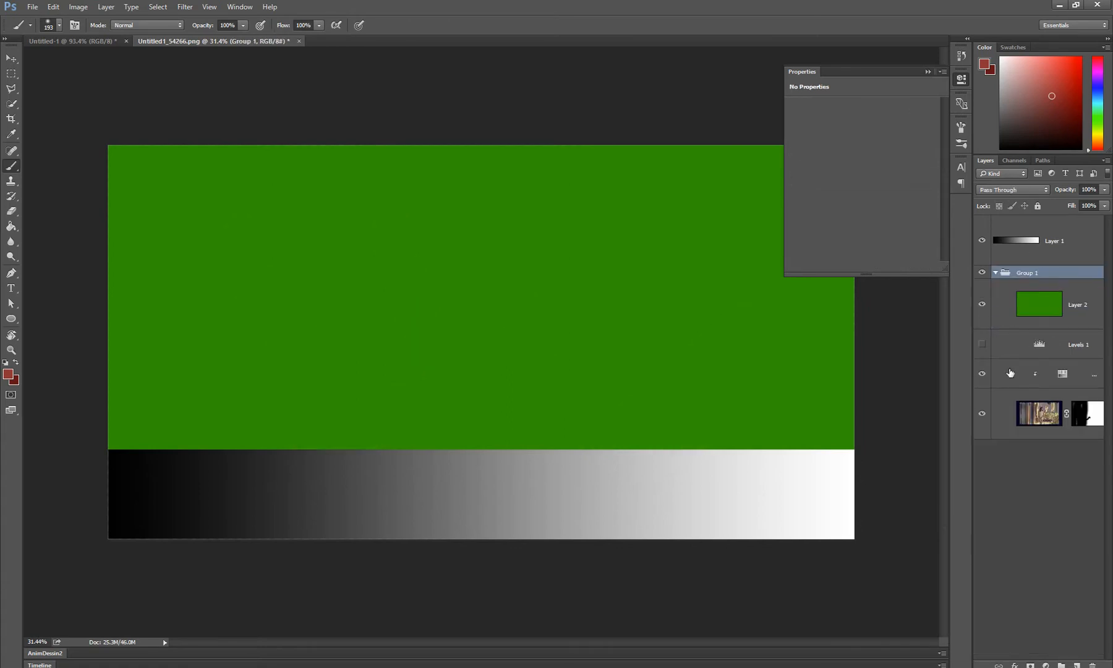
Hide the gradient Layer 1, select the green Layer 2 and collapse the open Properties display
{"action": "left_click", "coordinate": [981, 241]}
{"action": "left_click", "coordinate": [1068, 318]}
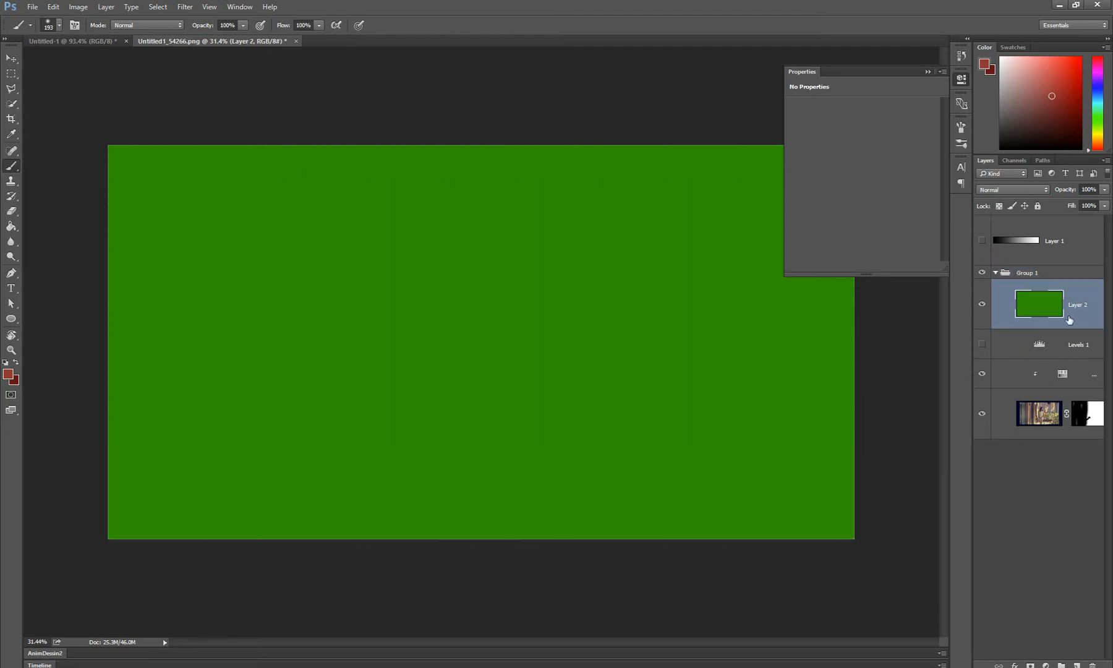
{"action": "key", "text": "z"}
{"action": "left_click", "coordinate": [927, 71]}
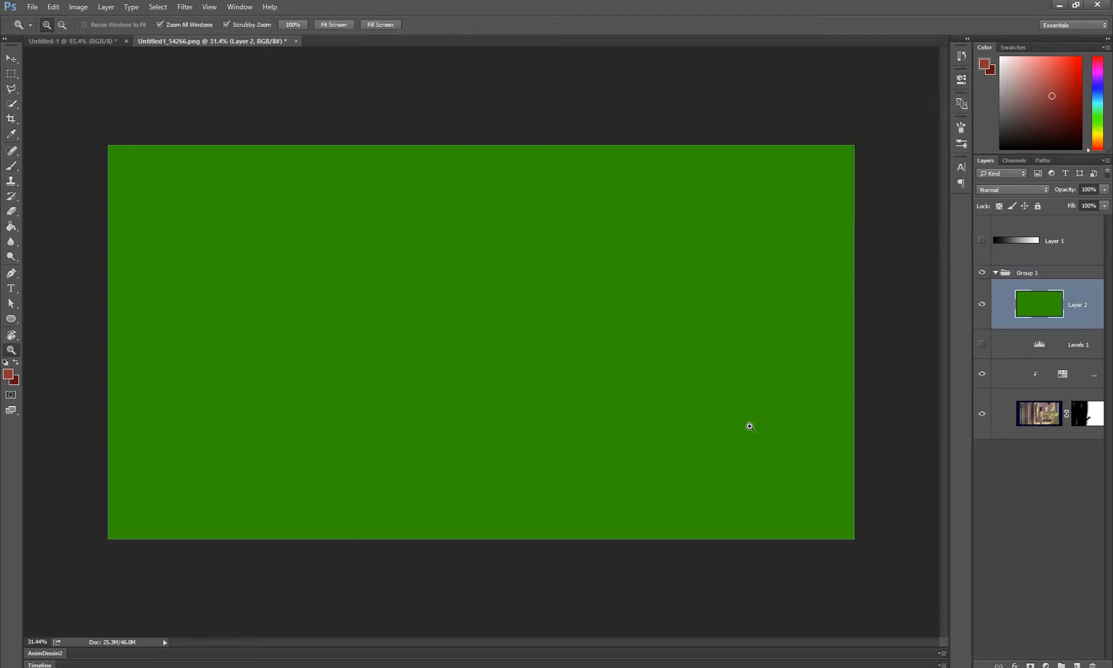
Lower Layer 2's opacity to 80% and disable the mask on the photo layer in Group 1
{"action": "scroll", "coordinate": [749, 427], "scroll_direction": "up", "scroll_amount": 2}
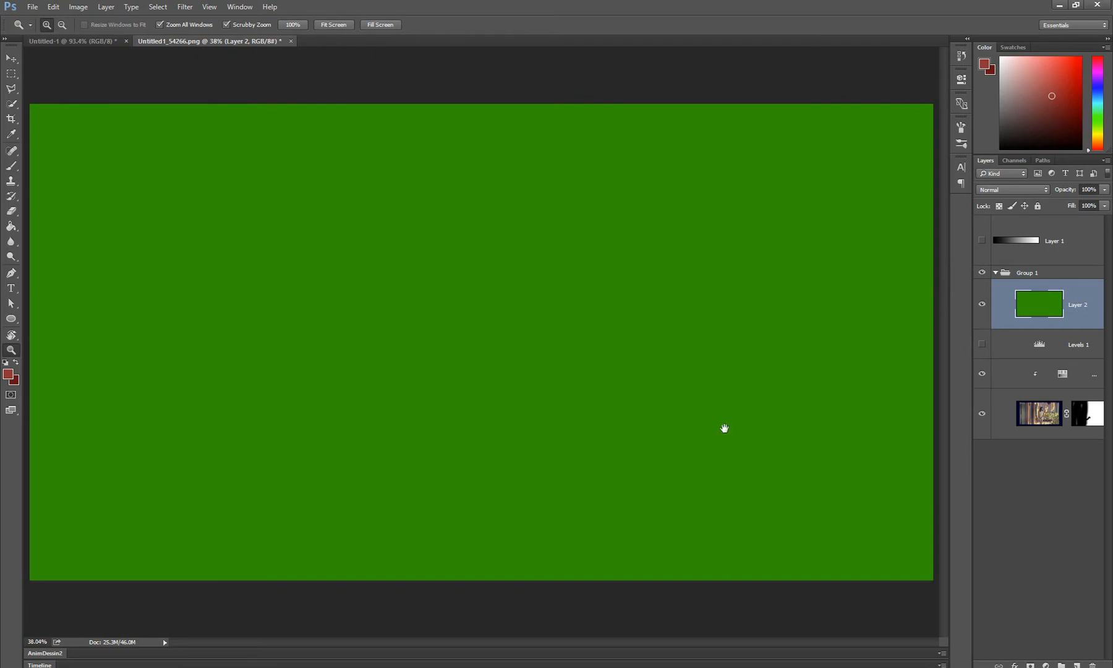
{"action": "left_click", "coordinate": [1104, 192]}
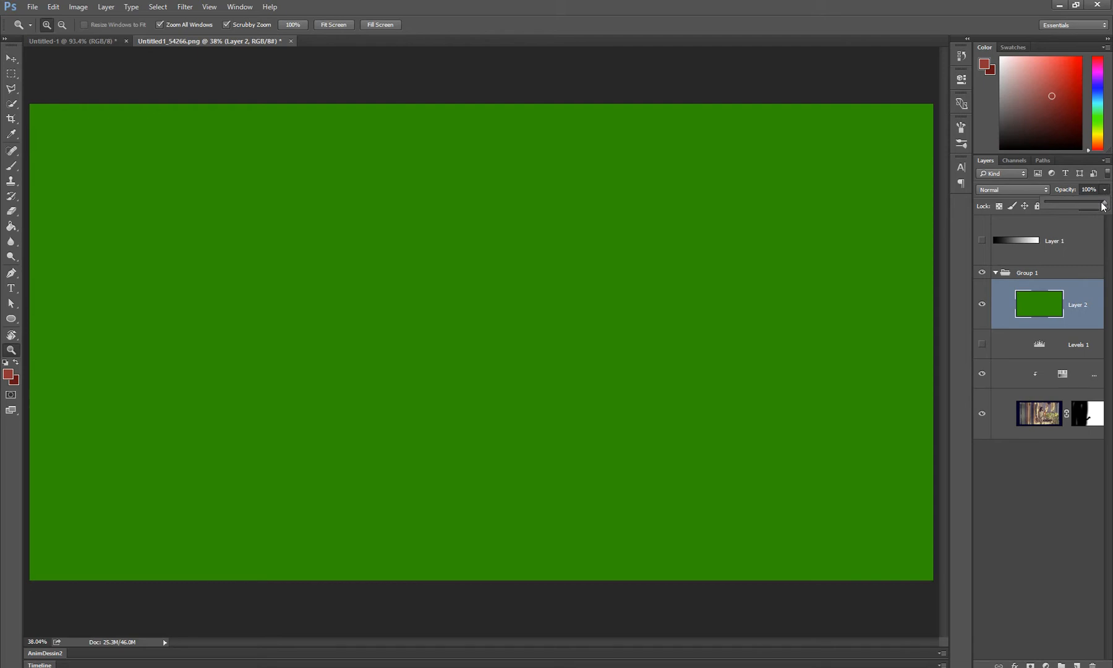
{"action": "left_click_drag", "start_coordinate": [1103, 207], "coordinate": [1094, 206]}
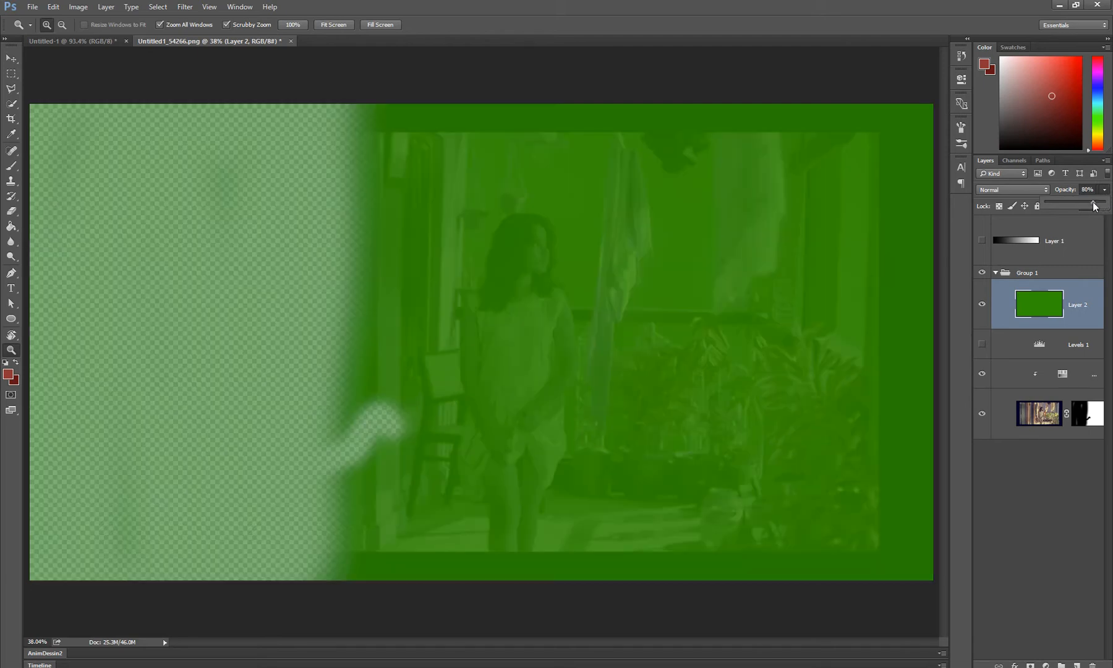
{"action": "left_click", "coordinate": [1086, 414], "text": "shift"}
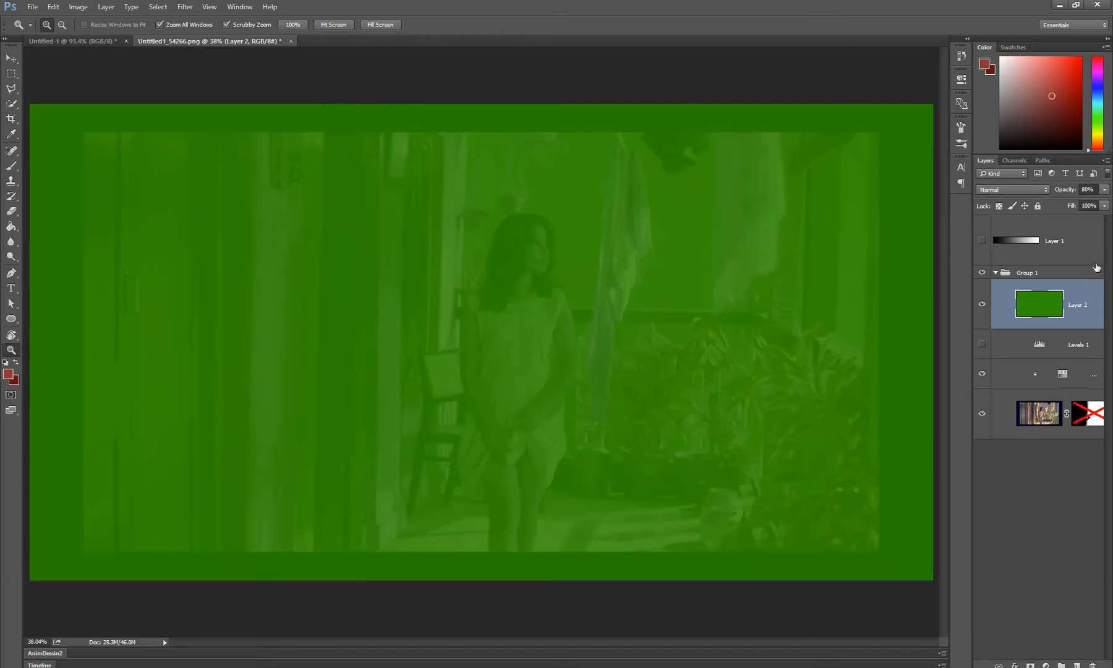
Set Layer 2's opacity back to 100%
{"action": "left_click", "coordinate": [1104, 190]}
{"action": "mouse_move", "coordinate": [1095, 206]}
{"action": "left_mouse_down"}
{"action": "mouse_move", "coordinate": [1054, 201]}
{"action": "mouse_move", "coordinate": [1109, 205]}
{"action": "left_mouse_up"}
{"action": "left_click", "coordinate": [1083, 304]}
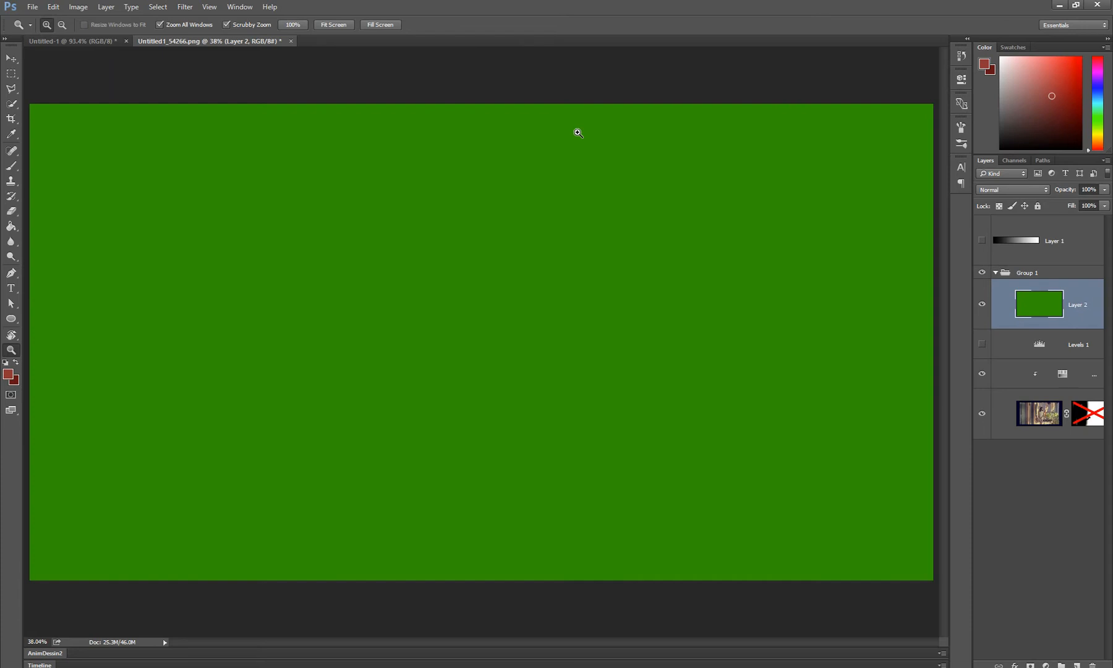
Try round opacity values on Layer 2, including 80%, 50% and 10%
{"action": "key", "text": "9"}
{"action": "key", "text": "8"}
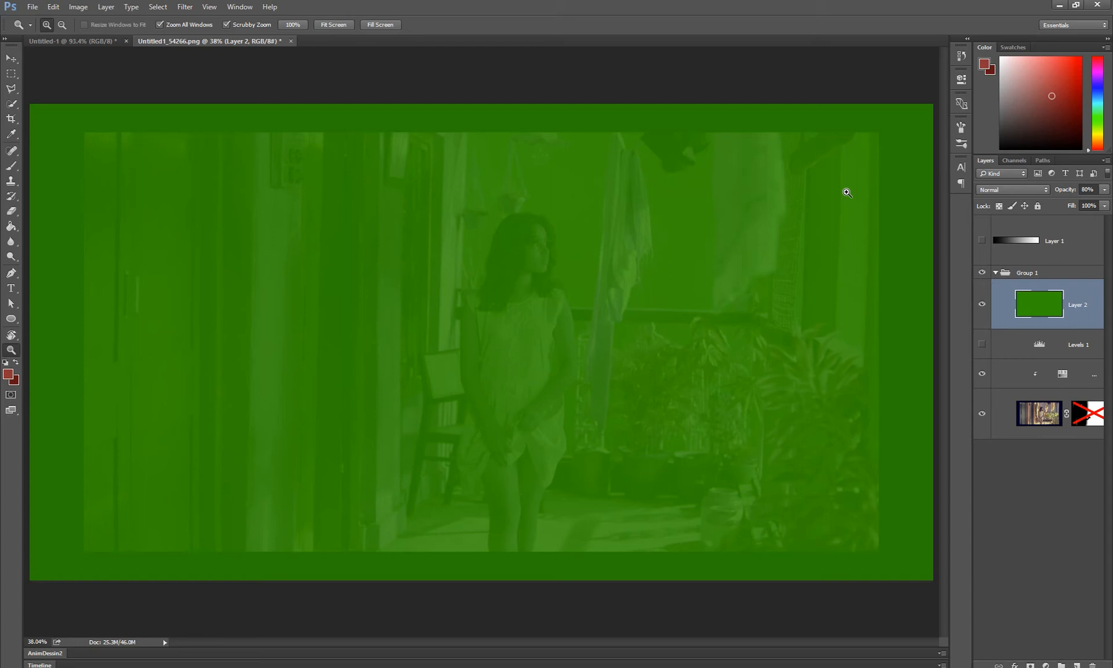
{"action": "key", "text": "5"}
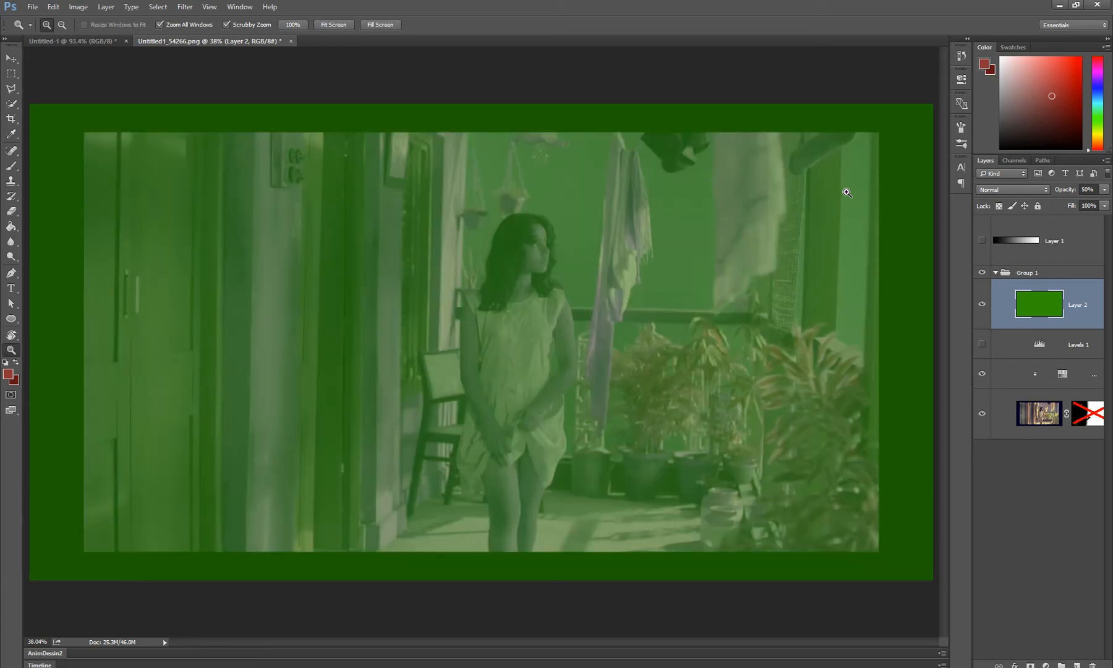
{"action": "key", "text": "9"}
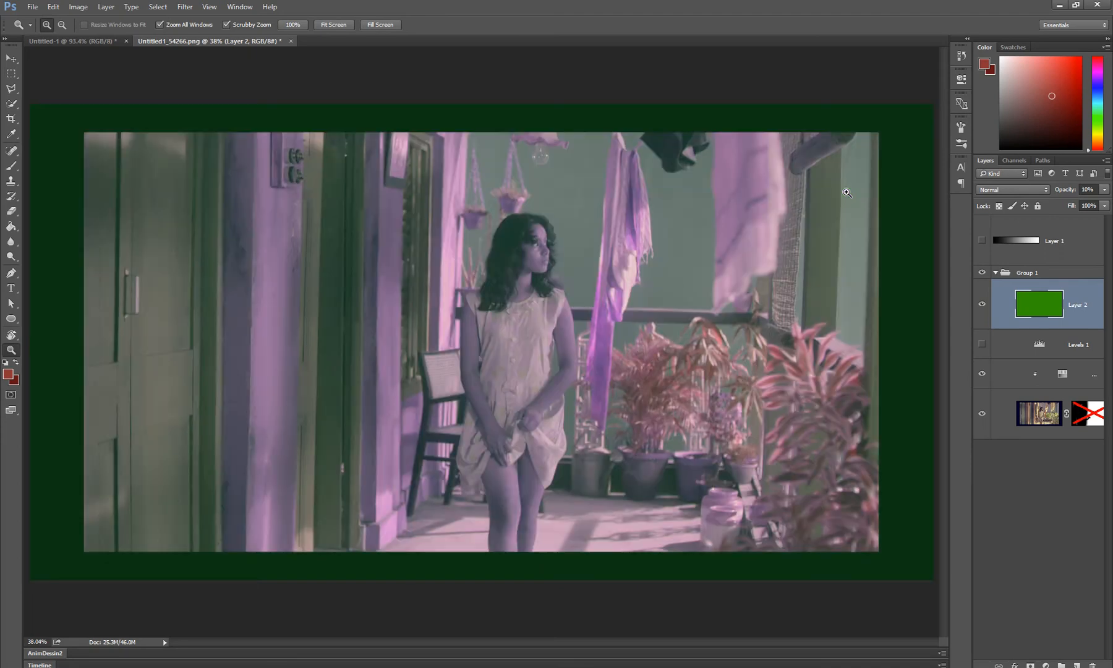
Try precise two-digit opacity values on Layer 2, including 66%, 95% and 32%
{"action": "key", "text": "3"}
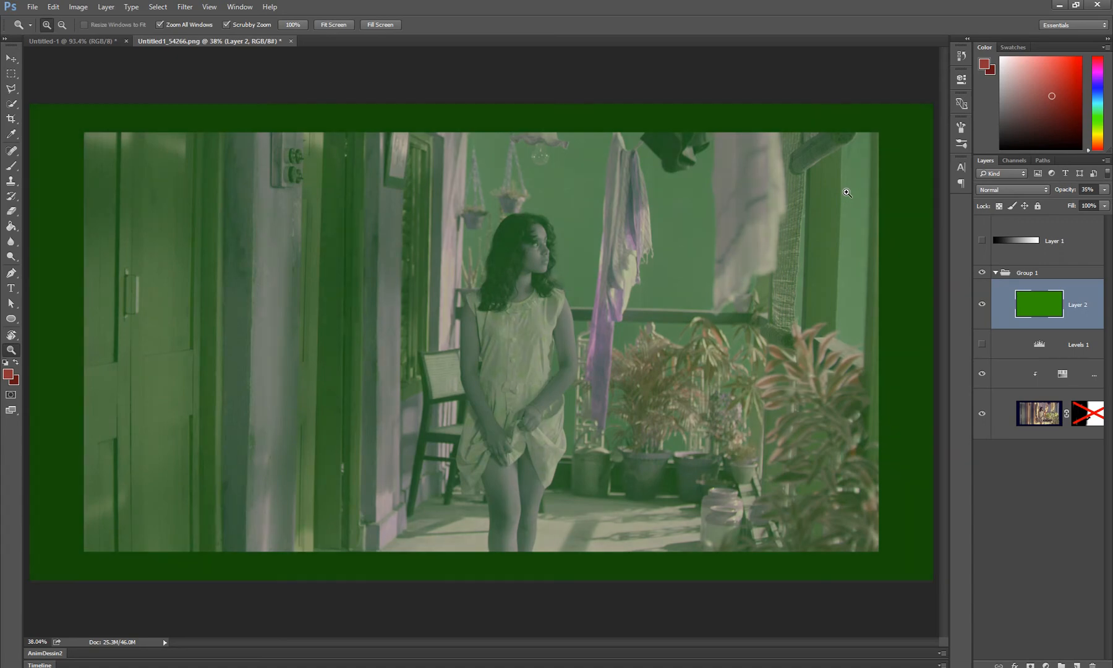
{"action": "key", "text": "6"}
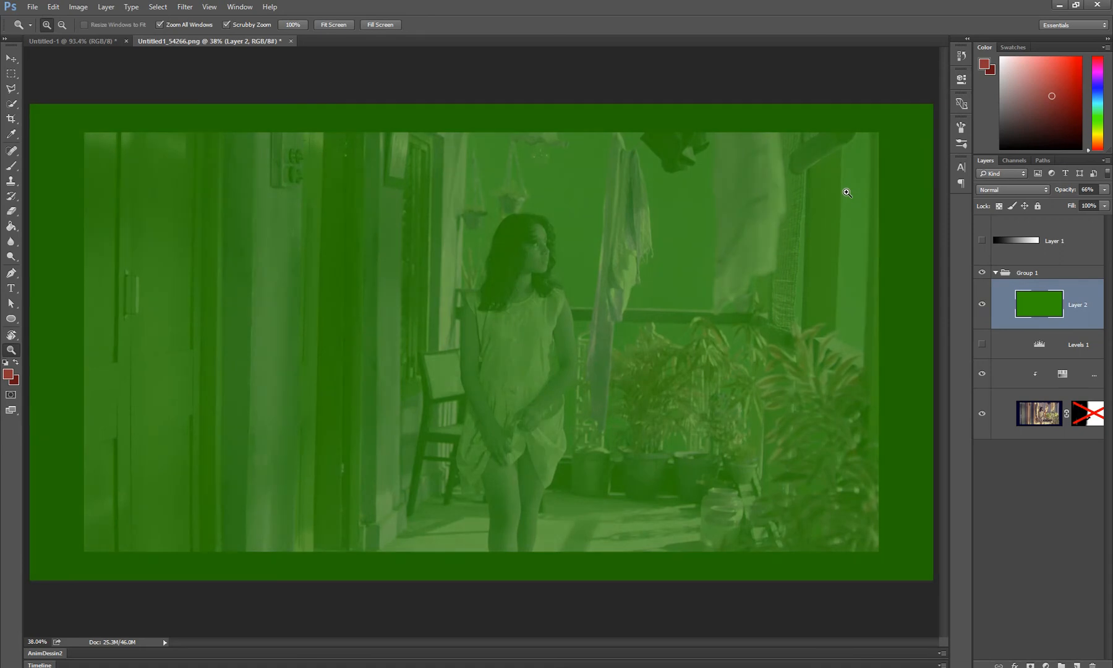
{"action": "key", "text": "9"}
{"action": "key", "text": "5"}
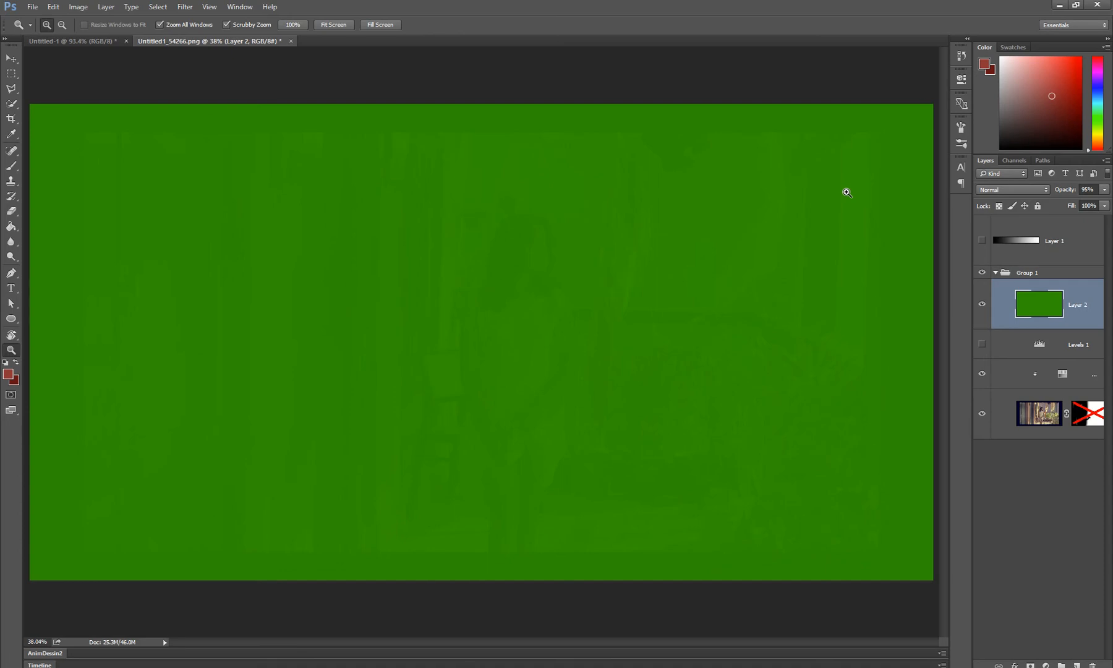
{"action": "key", "text": "3"}
{"action": "key", "text": "2"}
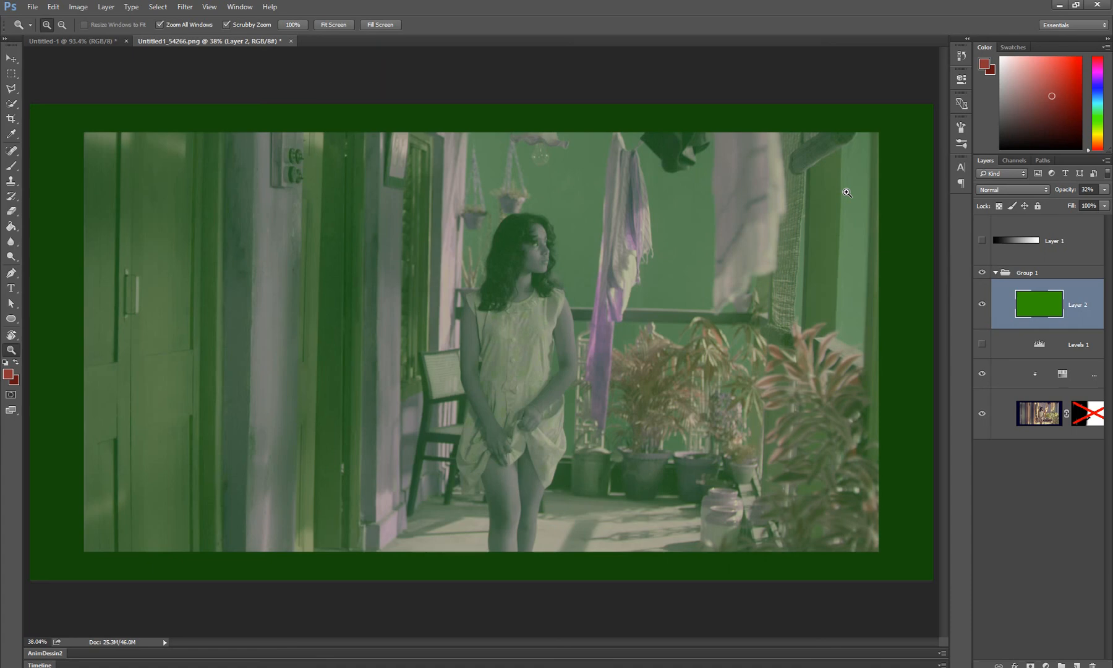
Set Layer 2's opacity to 100%, 0% and 50% in turn, and return it to 100%
{"action": "key", "text": "0"}
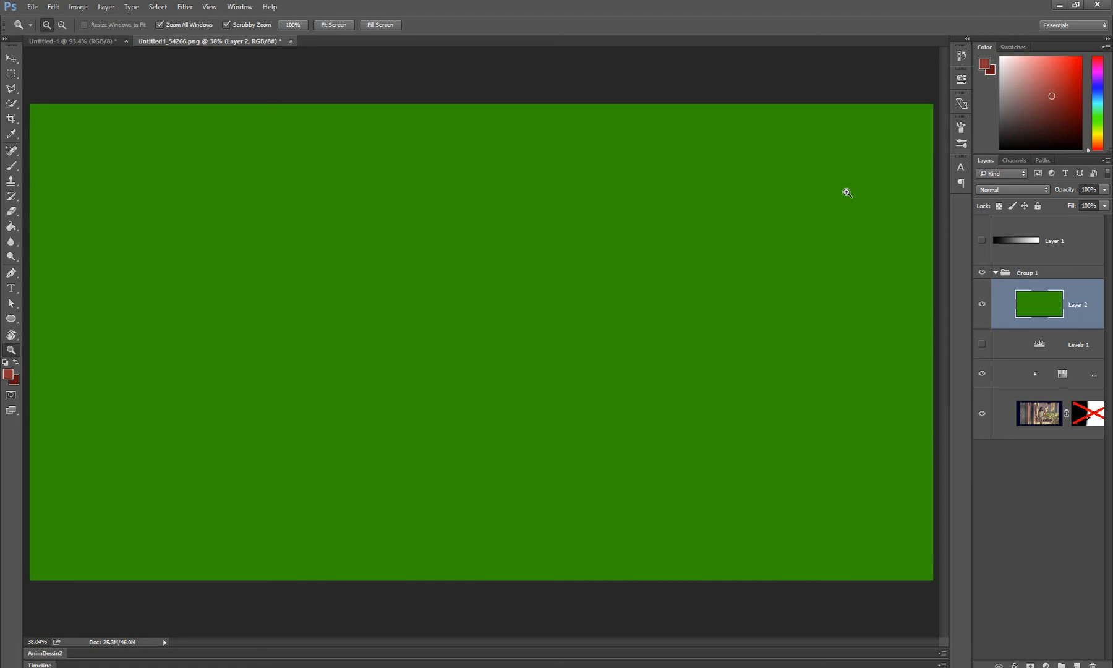
{"action": "key", "text": "0"}
{"action": "key", "text": "0"}
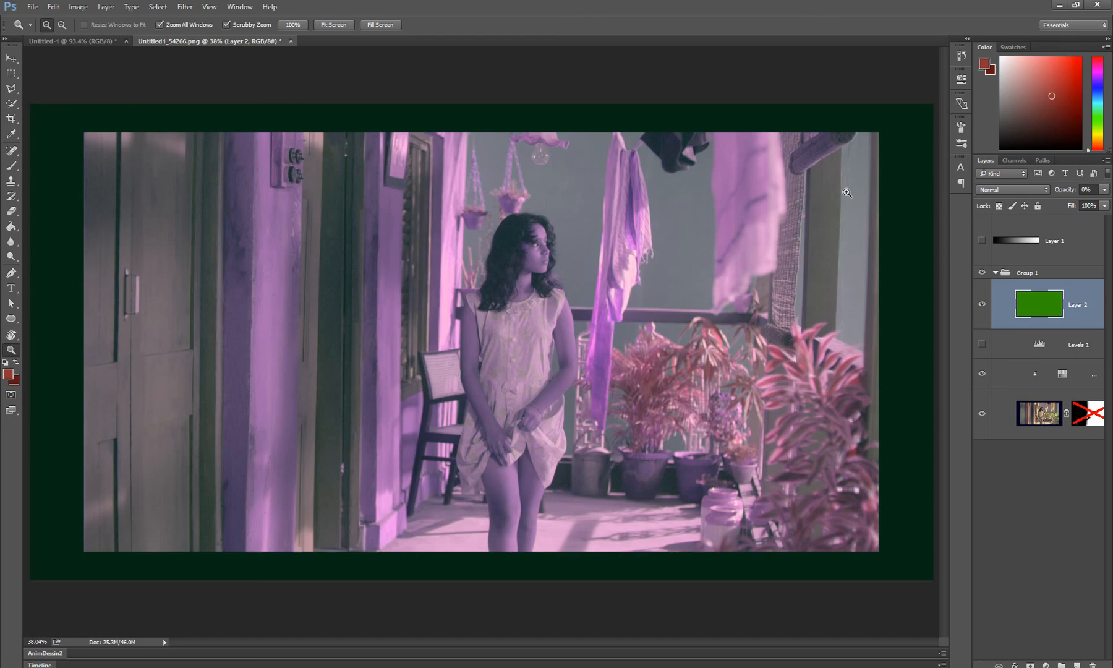
{"action": "key", "text": "5"}
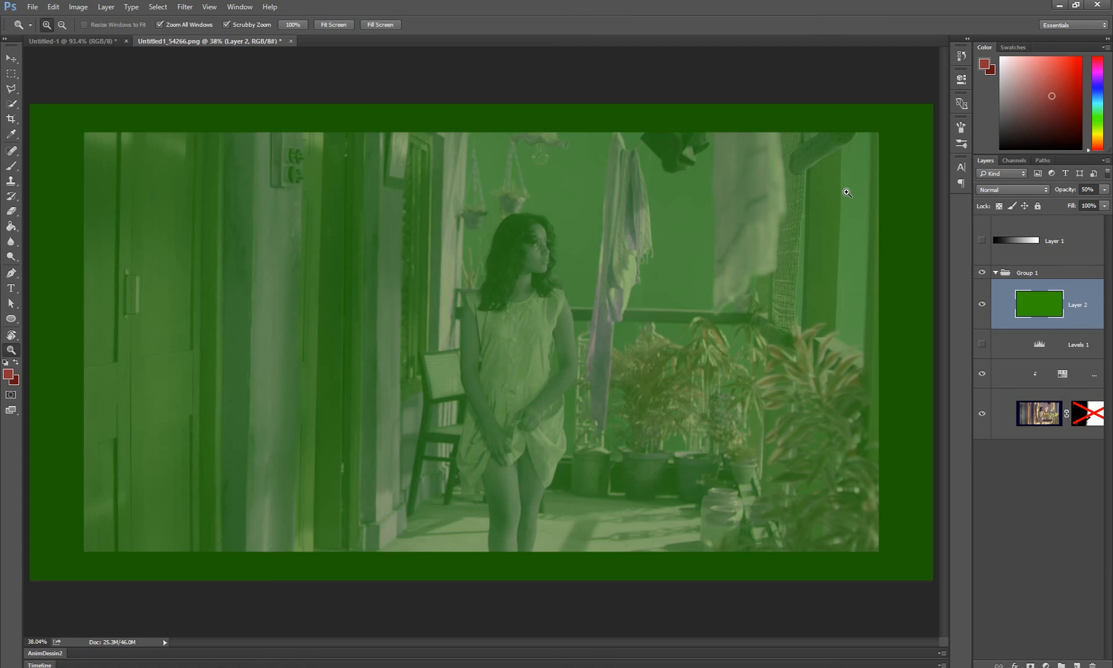
{"action": "key", "text": "0"}
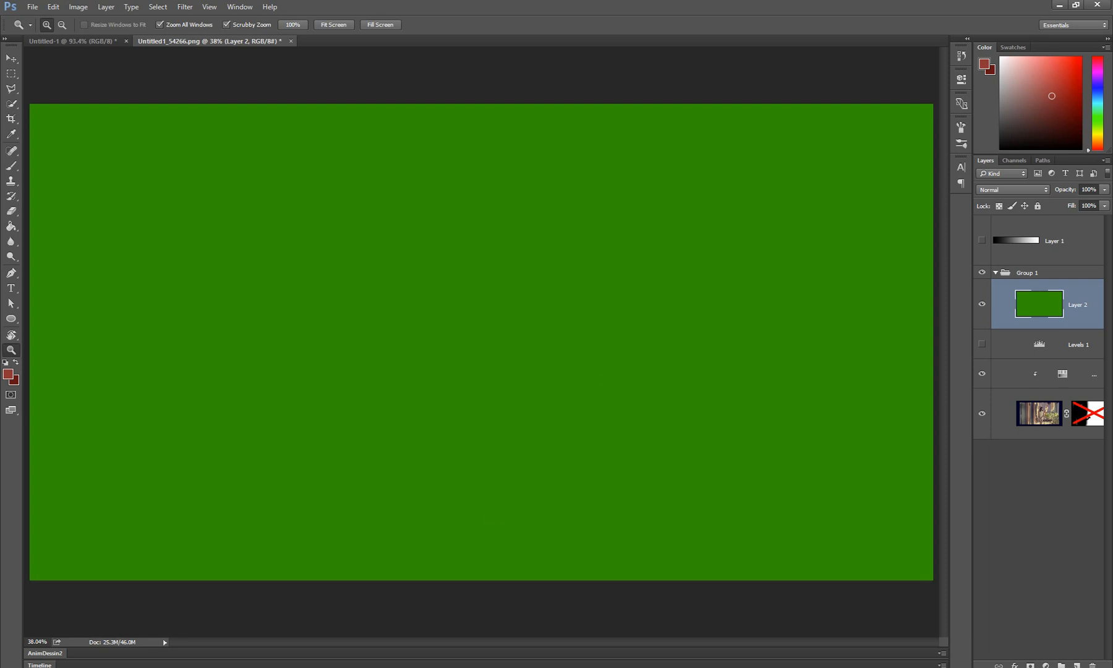
{"action": "key", "text": "alt+Tab"}
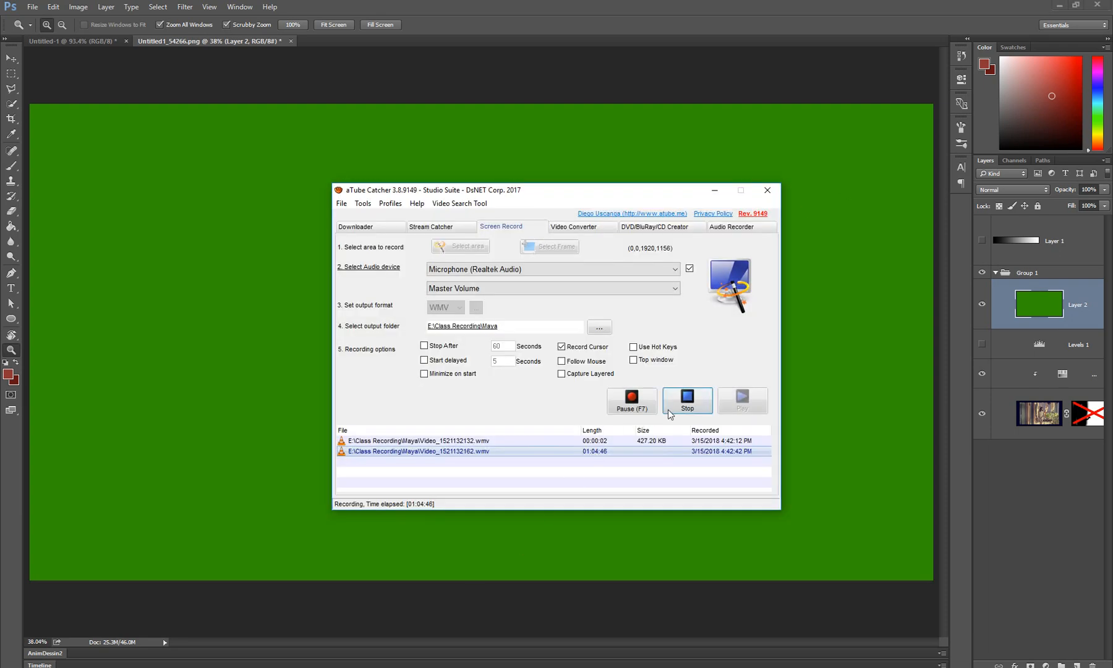